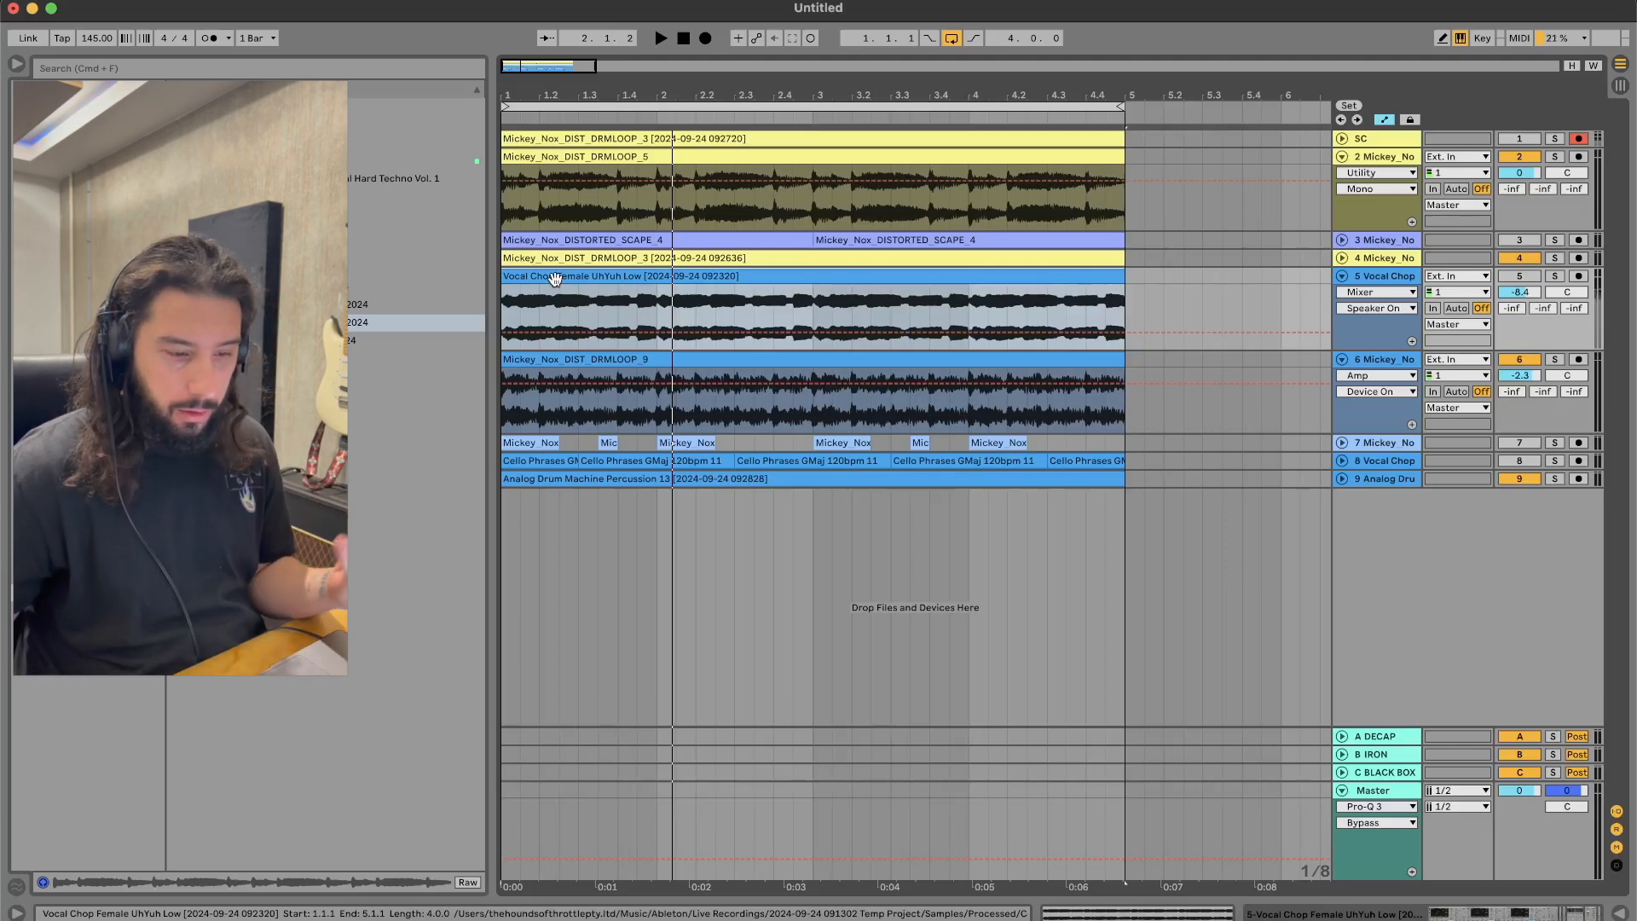
Step: Mute track 9, select the DIST_DRMLOOP_9 clip on track 6 and play the loop to hear the mix
{"action": "left_click", "coordinate": [1518, 478]}
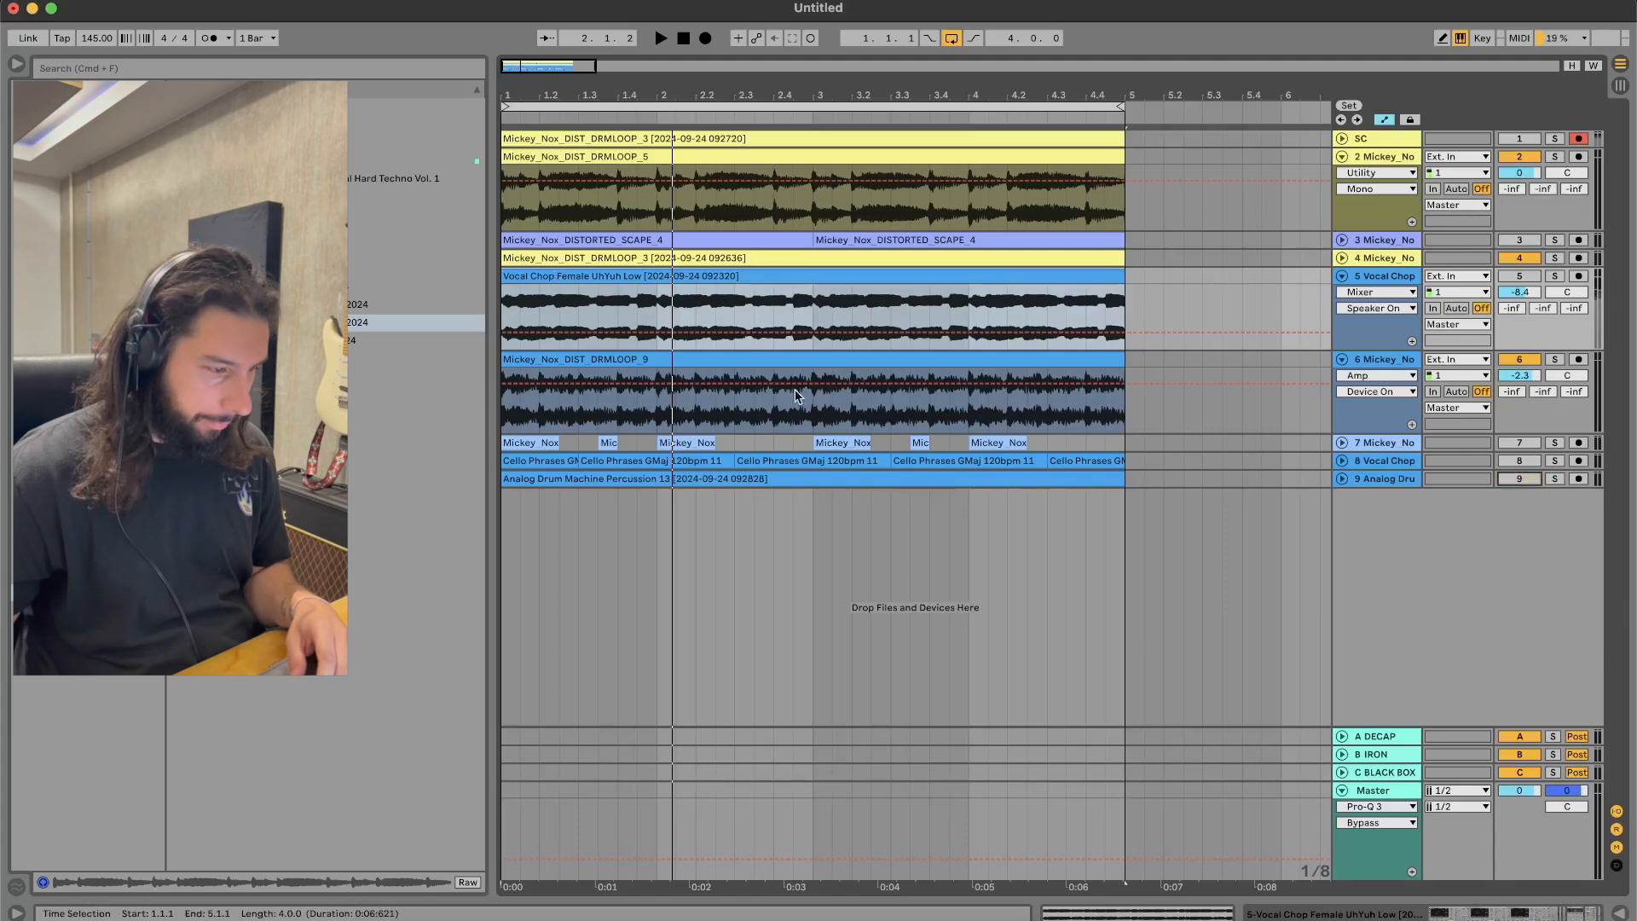
{"action": "left_click", "coordinate": [794, 358]}
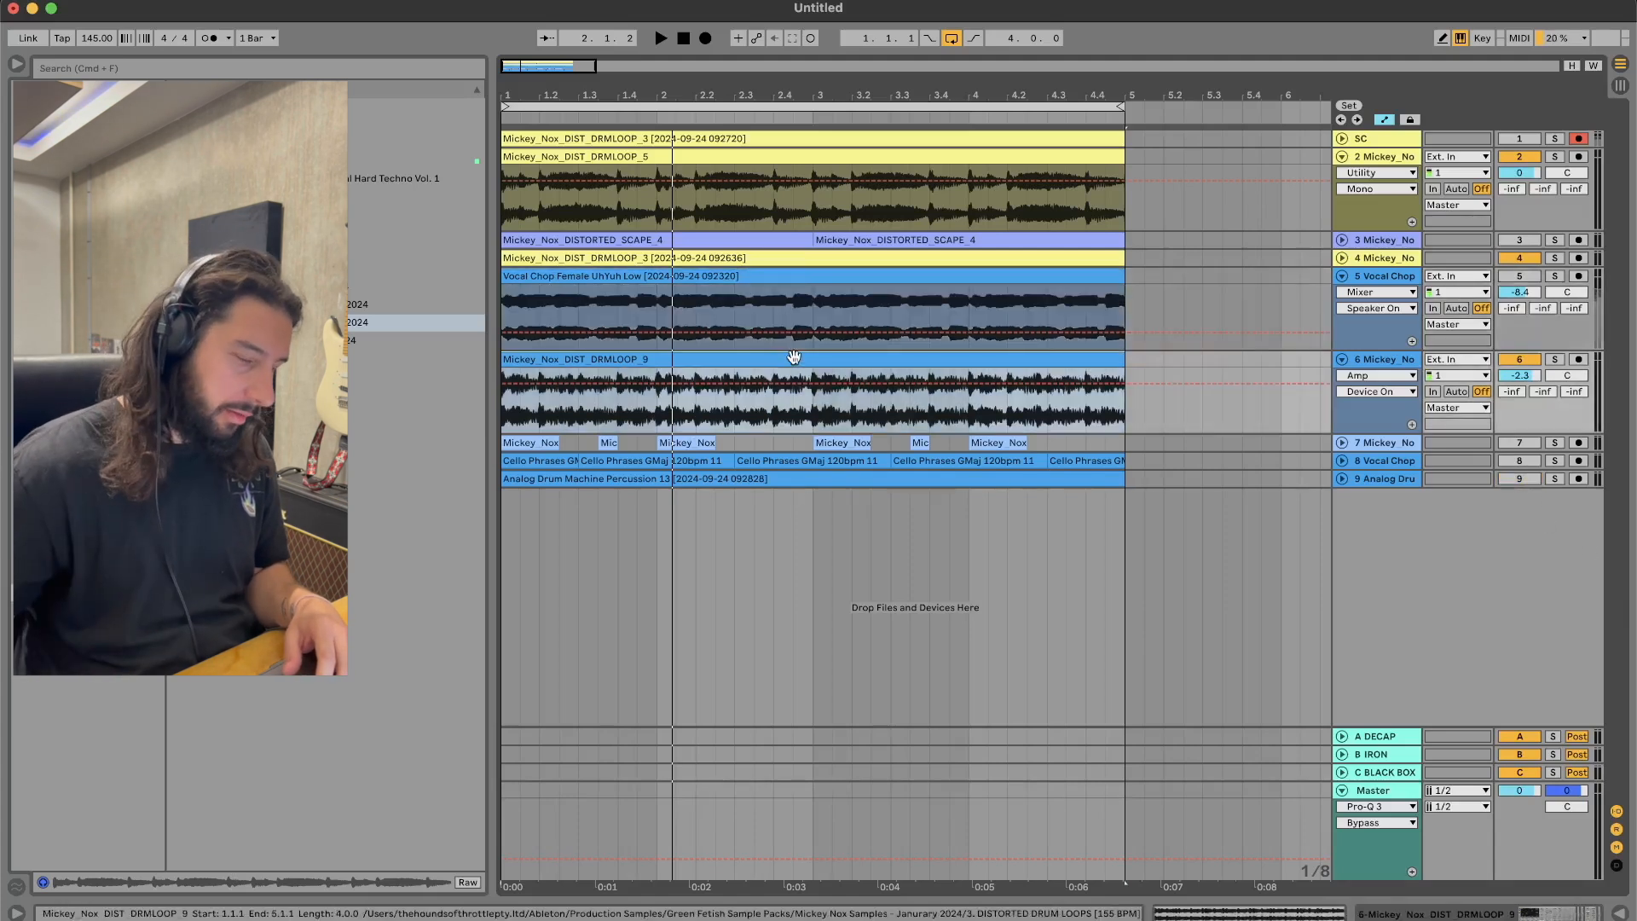
{"action": "key", "text": "space"}
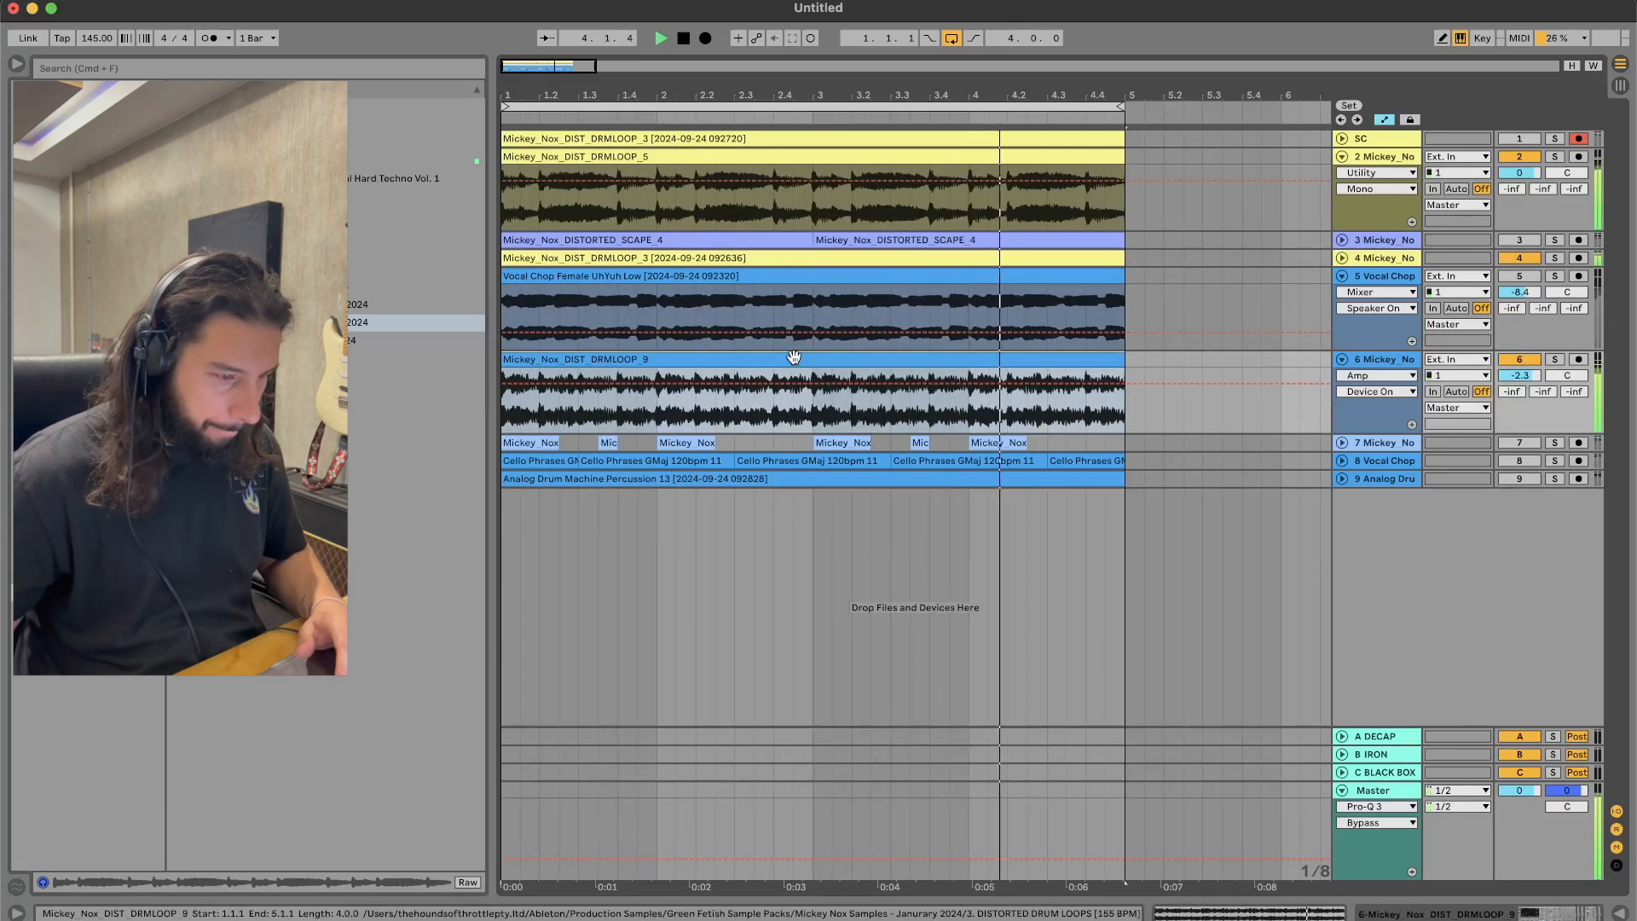
{"action": "key", "text": "space"}
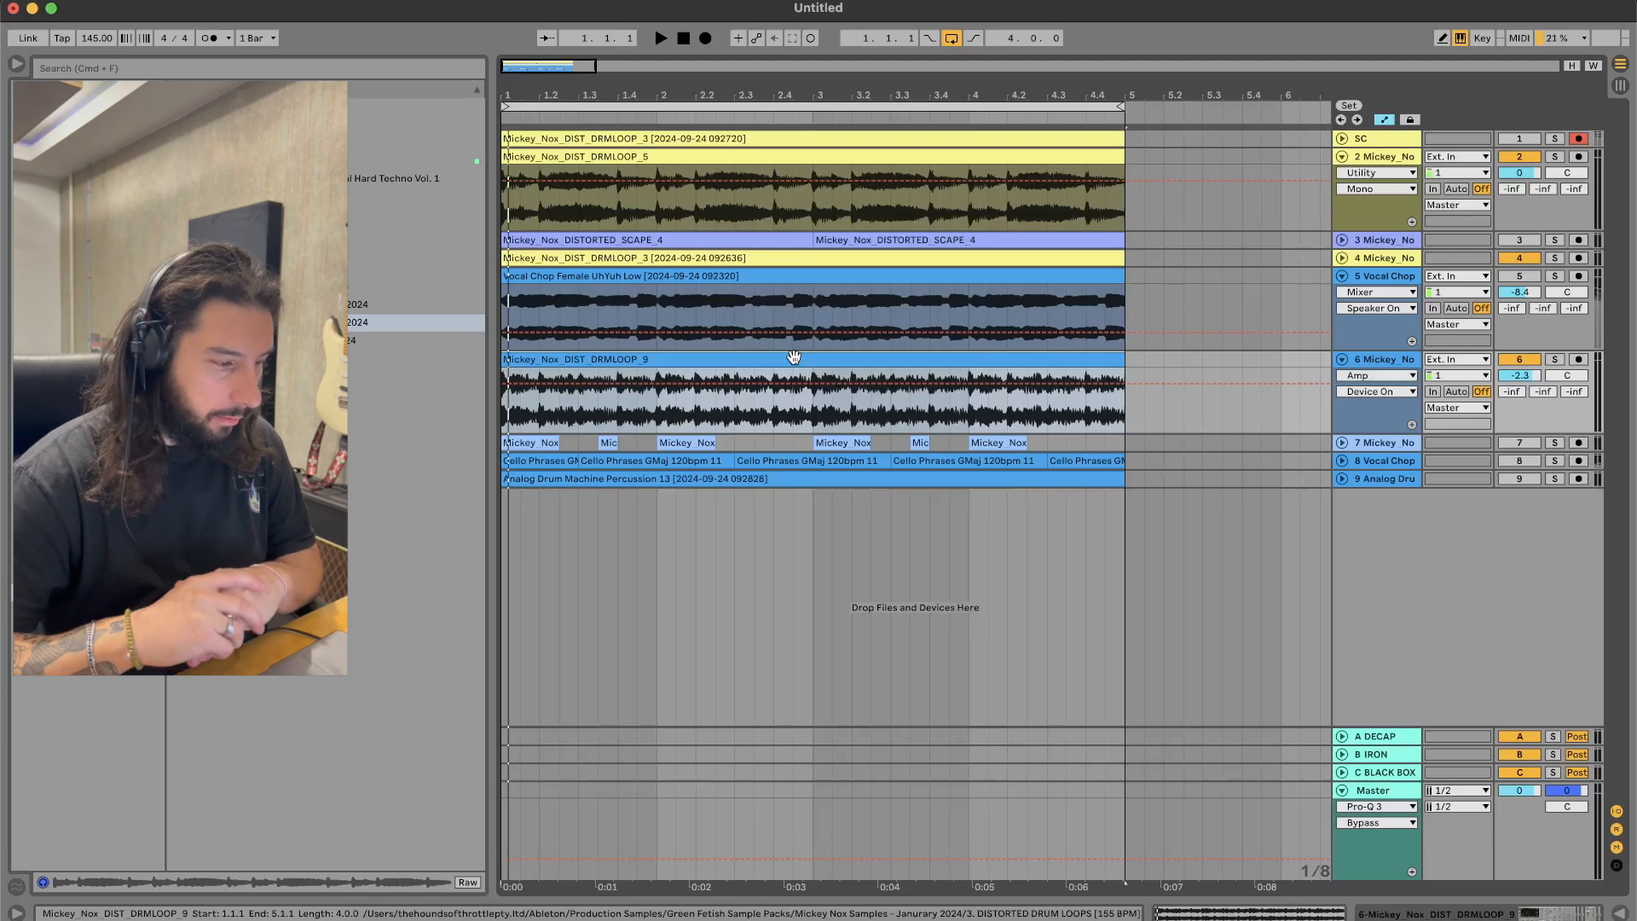
Step: Solo track 6 and play its drum loop on its own
{"action": "left_click", "coordinate": [1557, 359]}
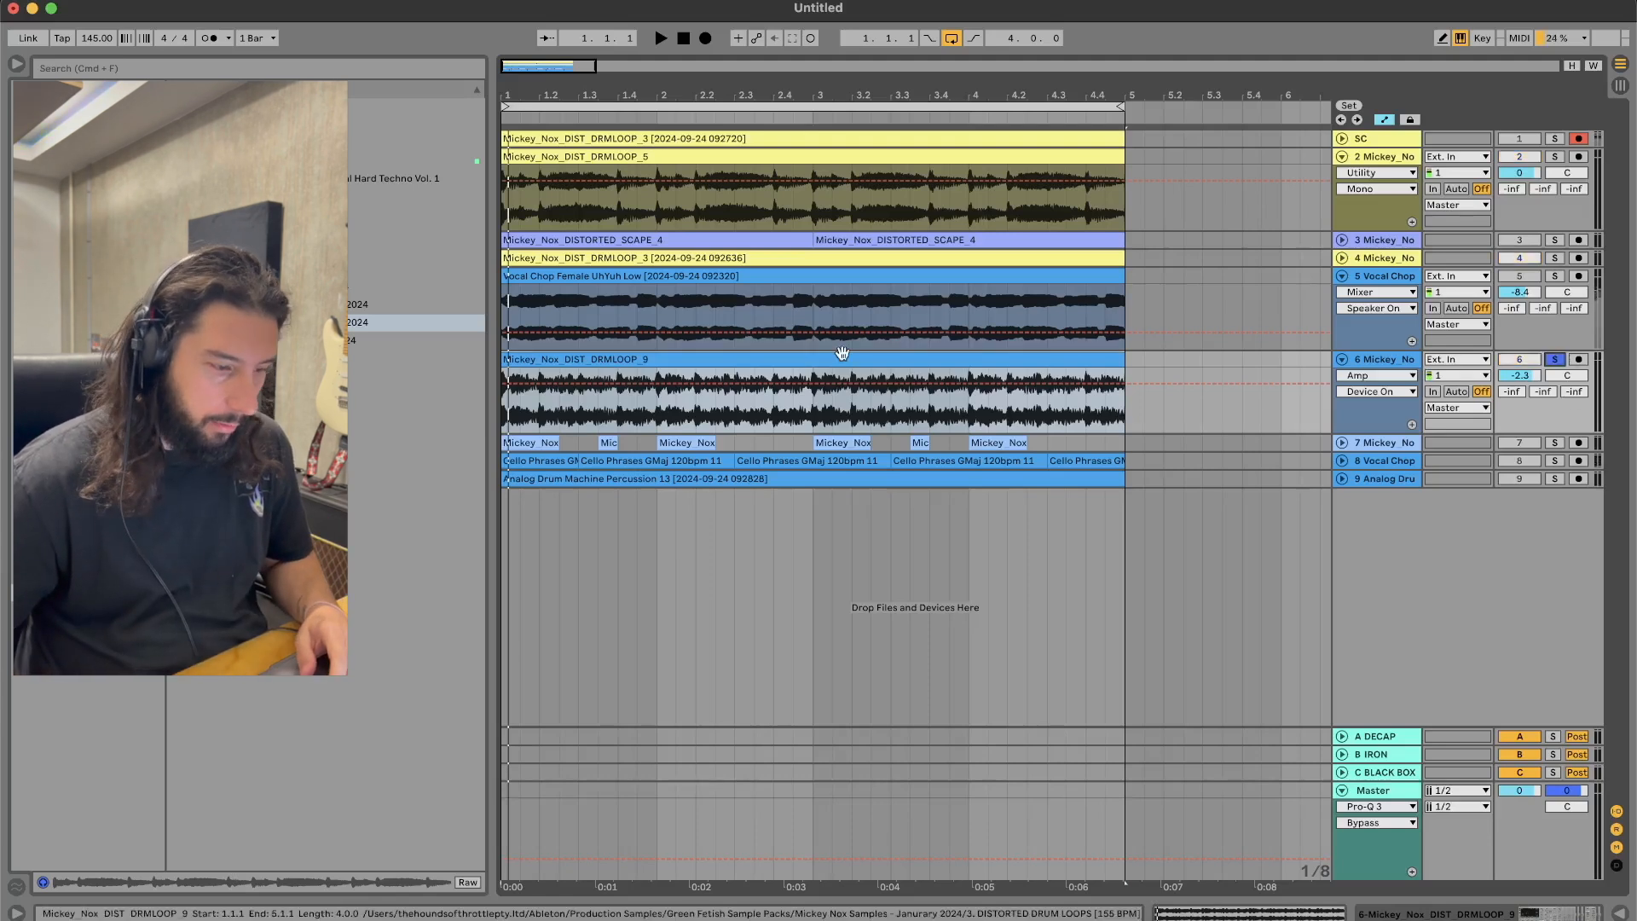
{"action": "key", "text": "space"}
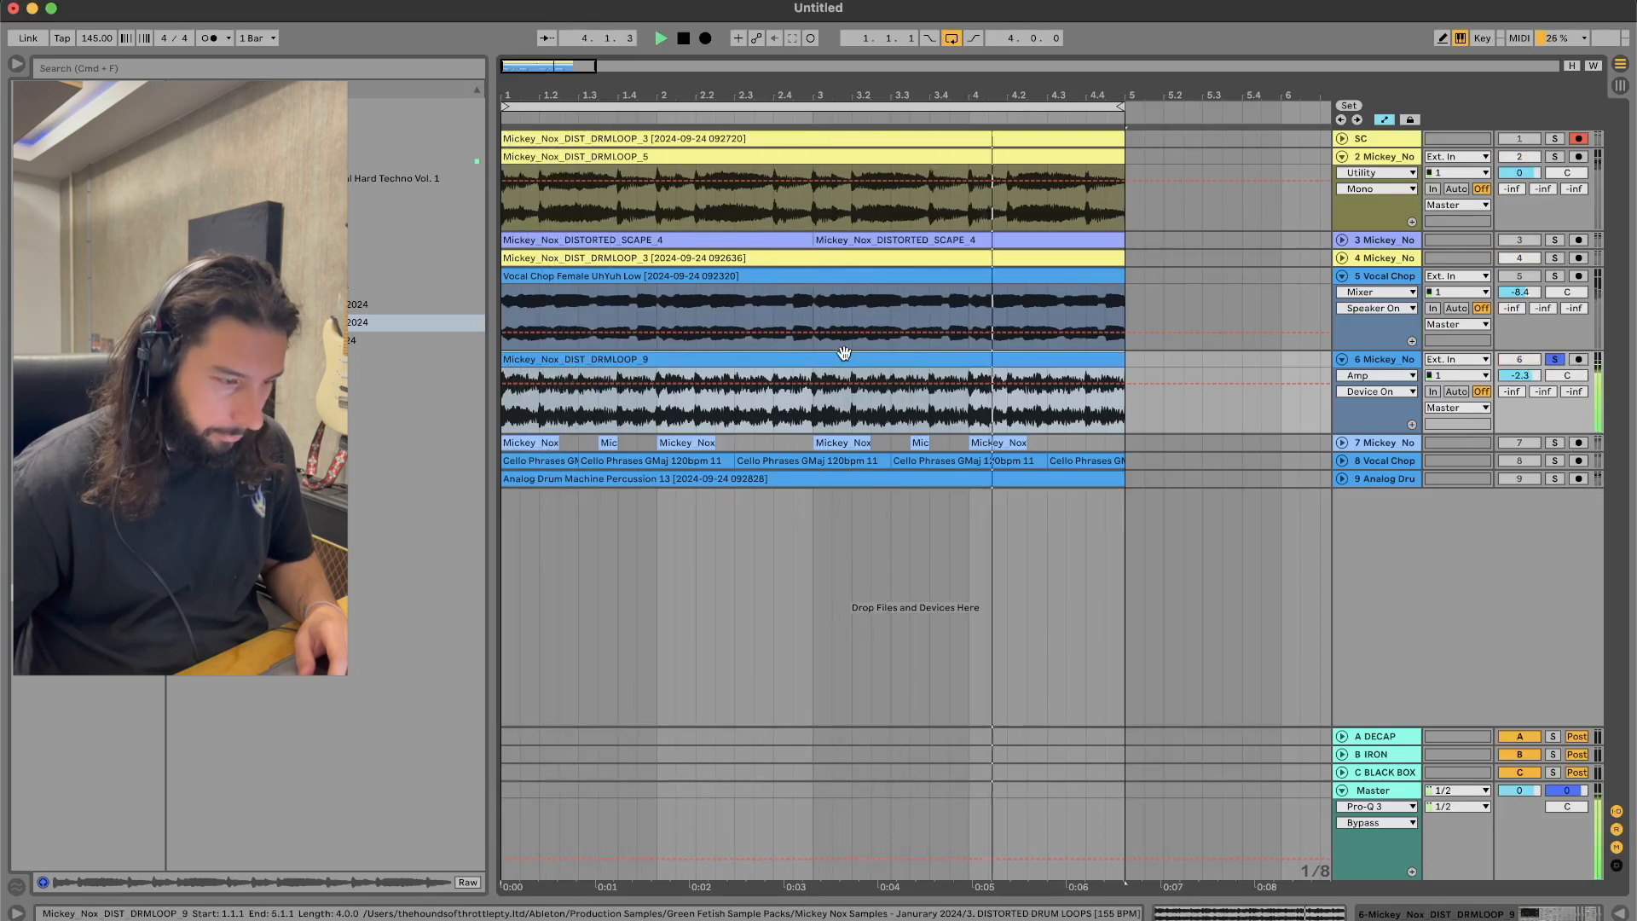
{"action": "left_click", "coordinate": [1383, 381]}
{"action": "left_click", "coordinate": [1148, 392]}
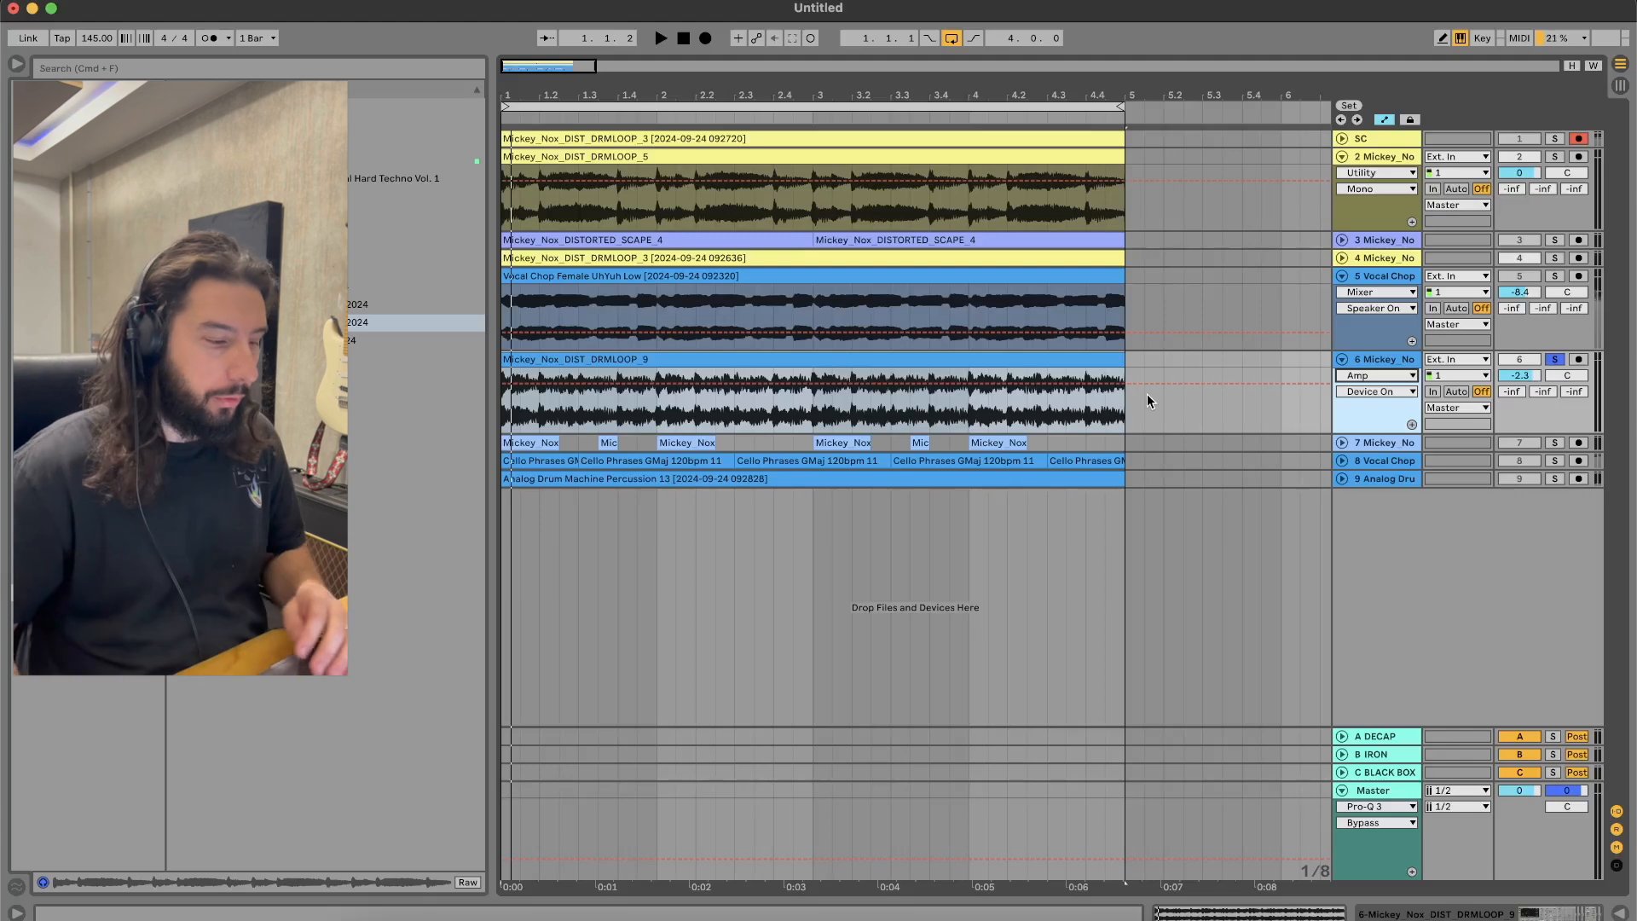
Step: Display the Loop Random automation on track 6 and open the track's device chain
{"action": "left_click", "coordinate": [1398, 377]}
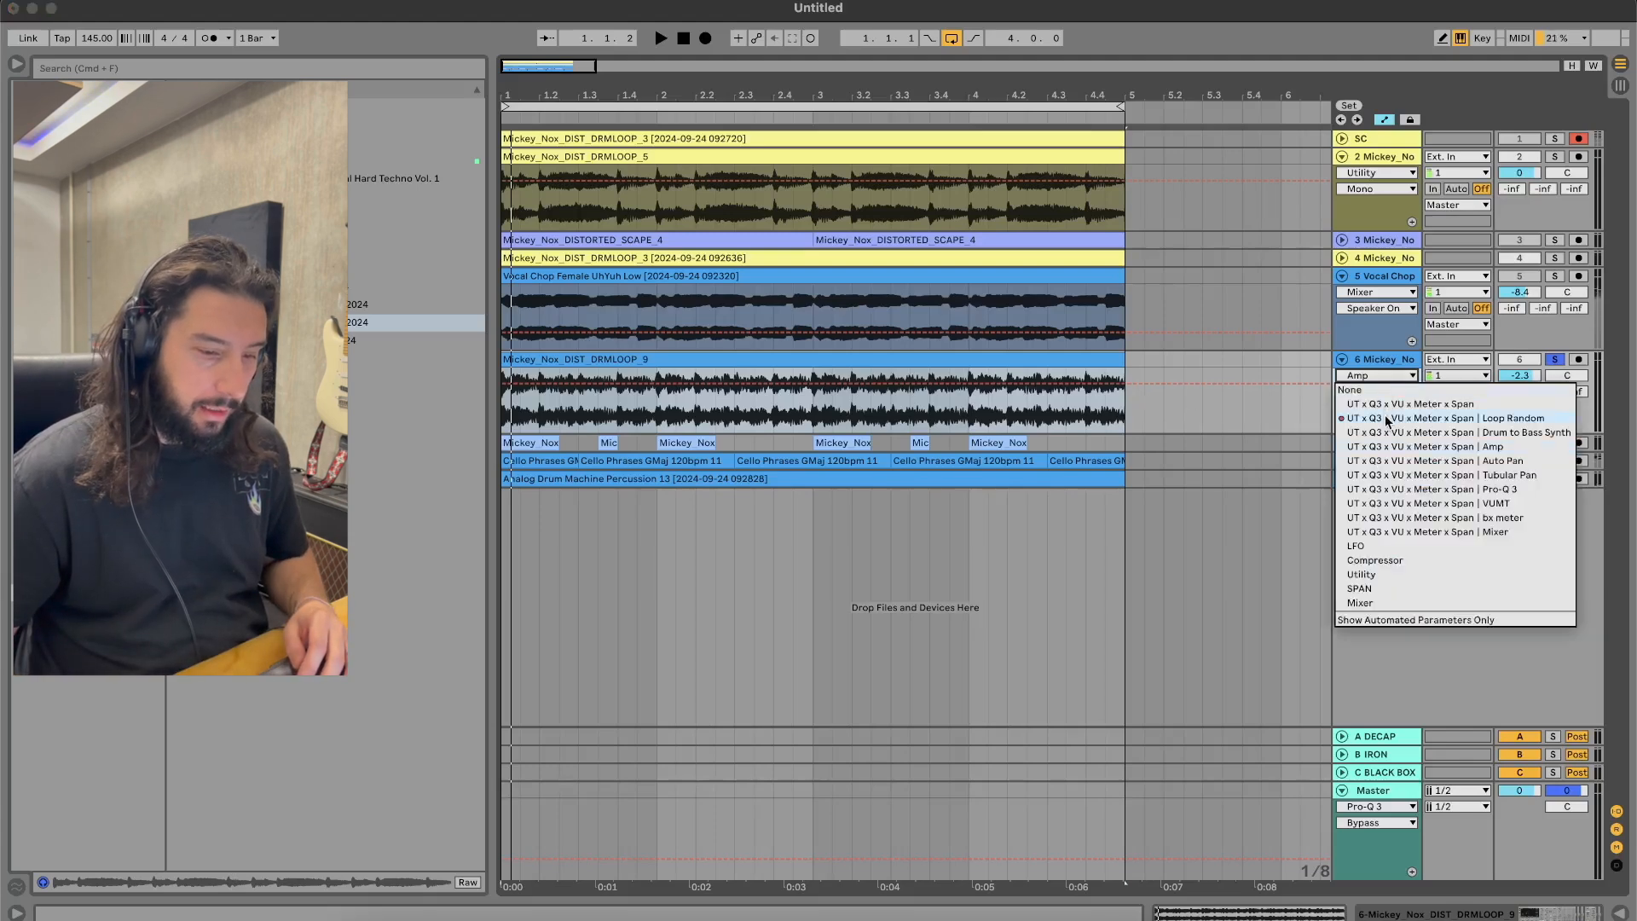
{"action": "left_click", "coordinate": [1387, 419]}
{"action": "left_click", "coordinate": [1464, 915]}
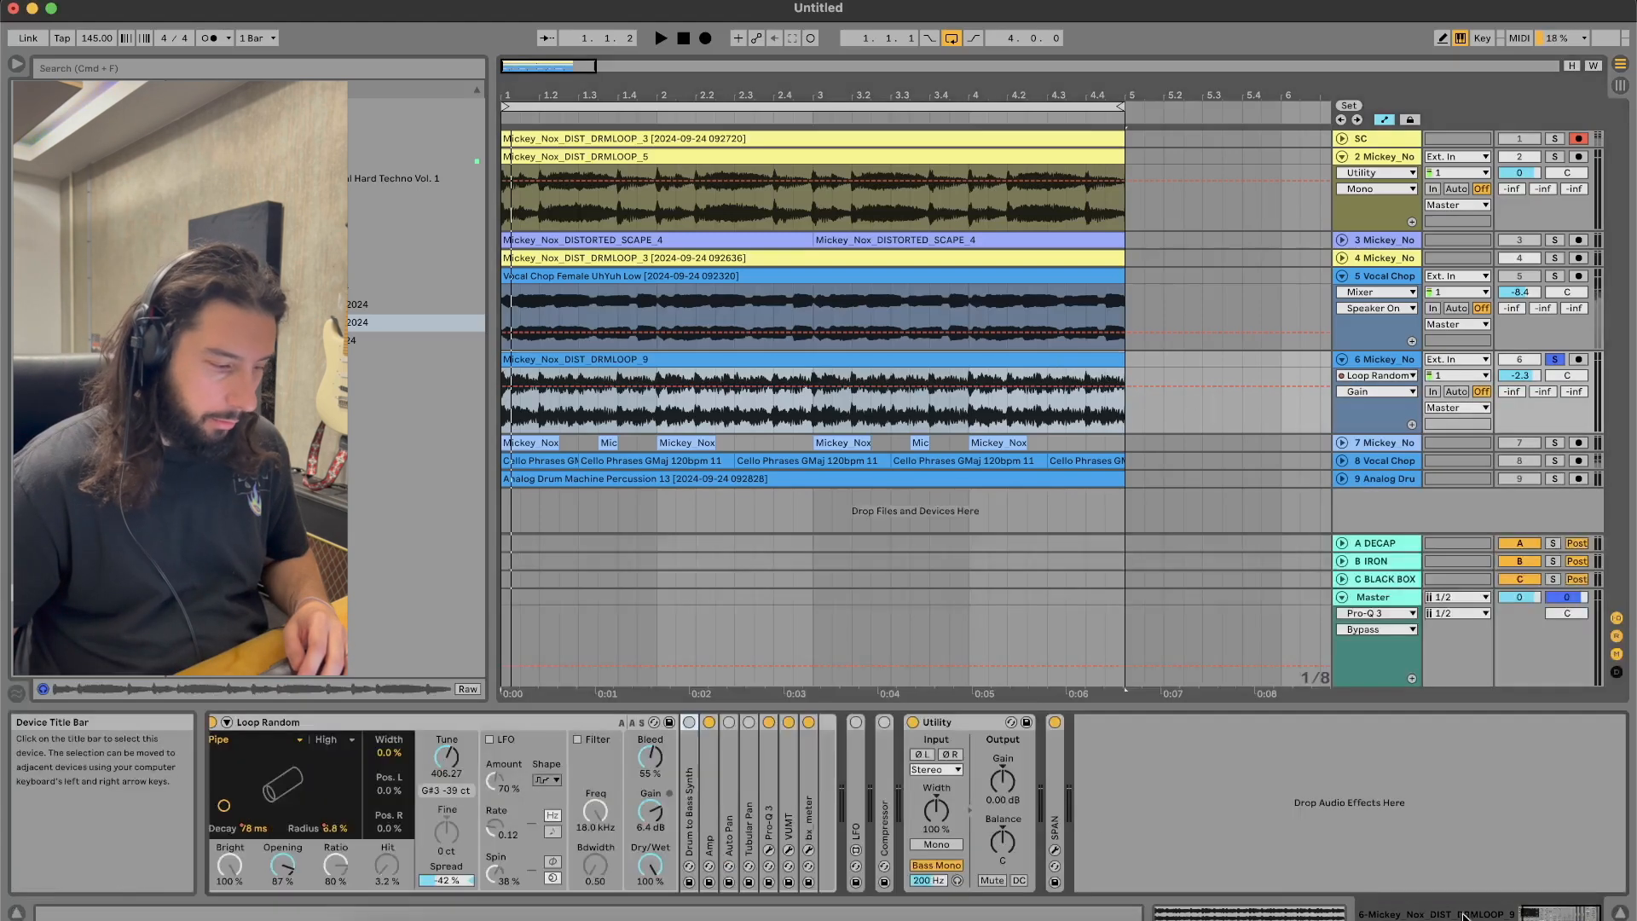
{"action": "scroll", "coordinate": [413, 781], "scroll_direction": "left", "scroll_amount": 2}
Step: Bypass track 6's effect rack, play the dry drum loop and fold the Utility device
{"action": "left_click", "coordinate": [226, 722]}
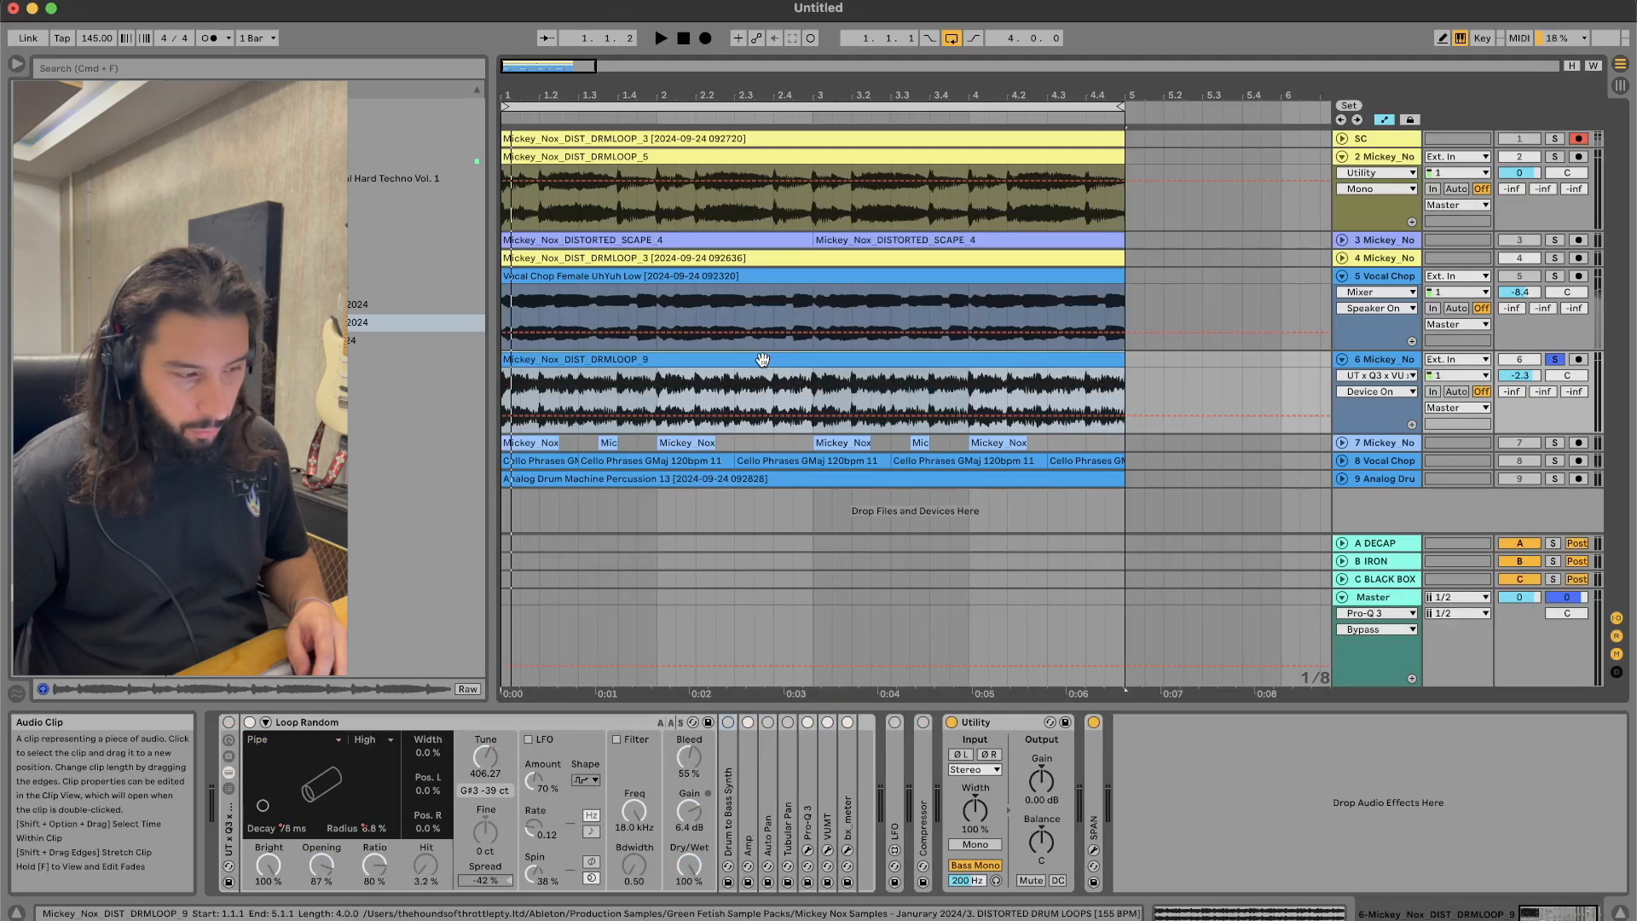
{"action": "key", "text": "space"}
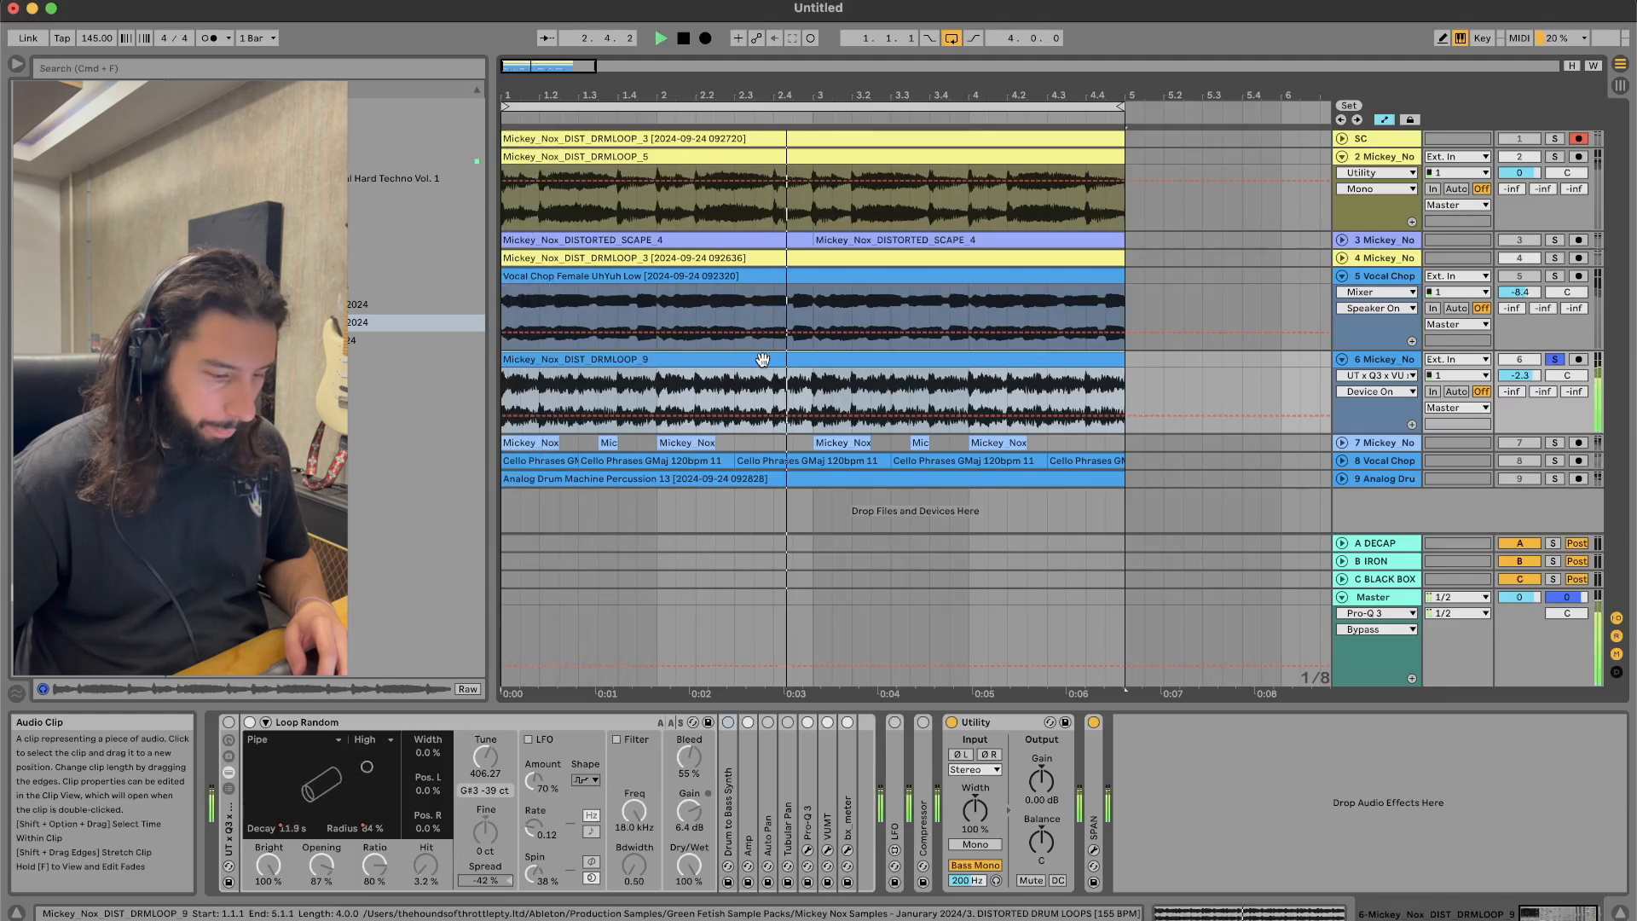
{"action": "double_click", "coordinate": [1011, 721]}
{"action": "key", "text": "space"}
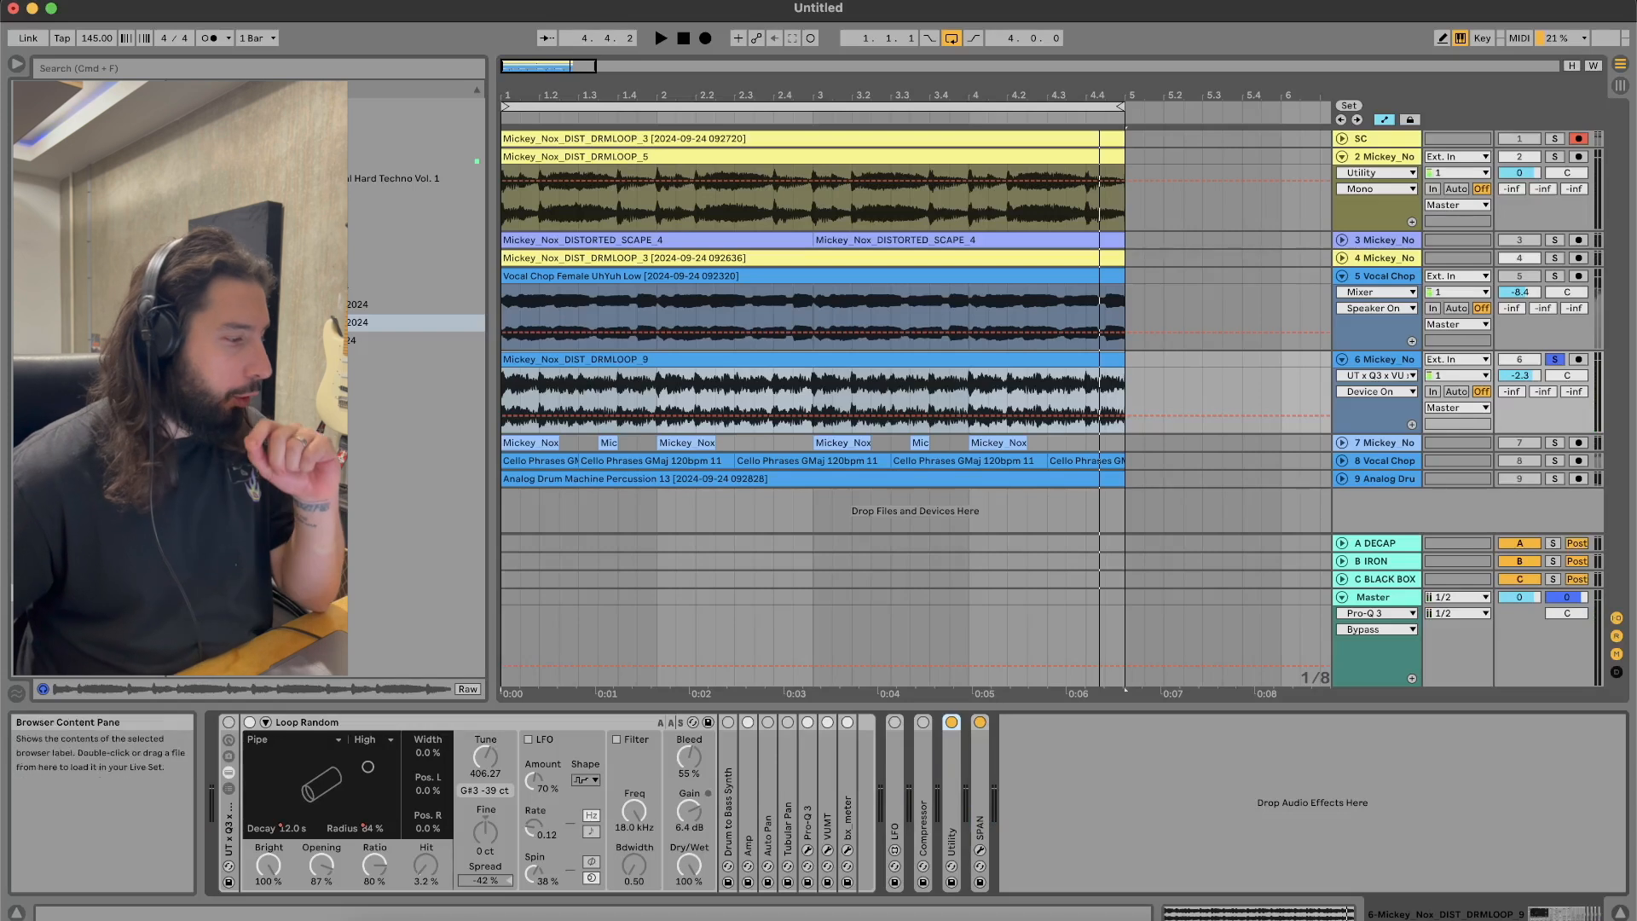
Step: Look through the audio effects in the browser
{"action": "left_click", "coordinate": [53, 322]}
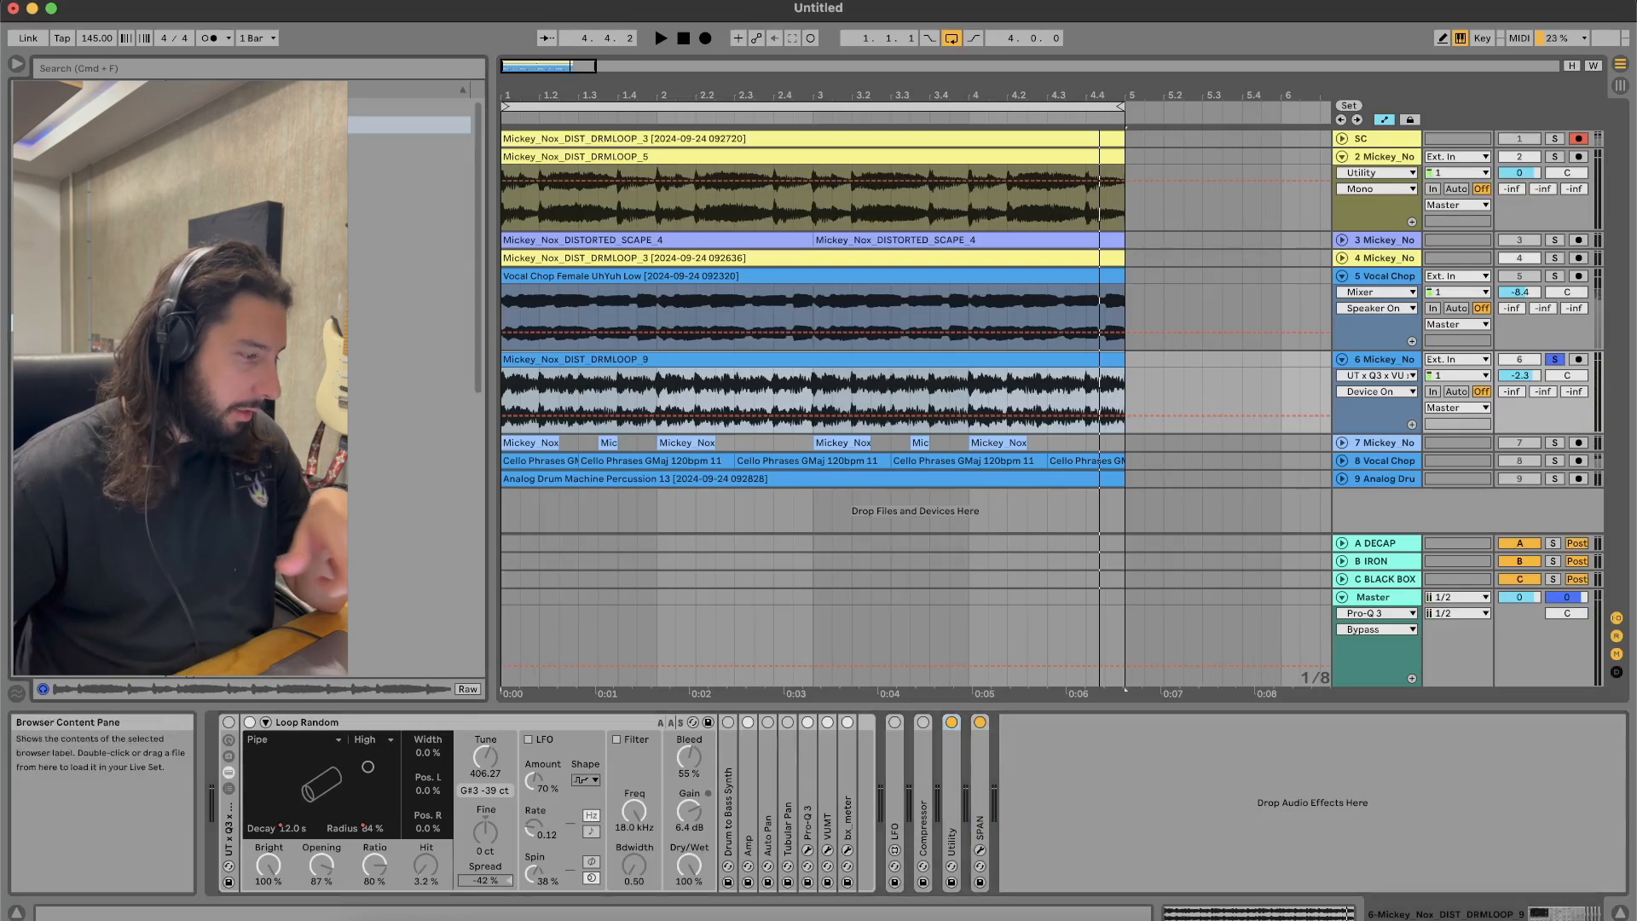
{"action": "left_click", "coordinate": [177, 341]}
{"action": "scroll", "coordinate": [178, 341], "scroll_direction": "down", "scroll_amount": 2}
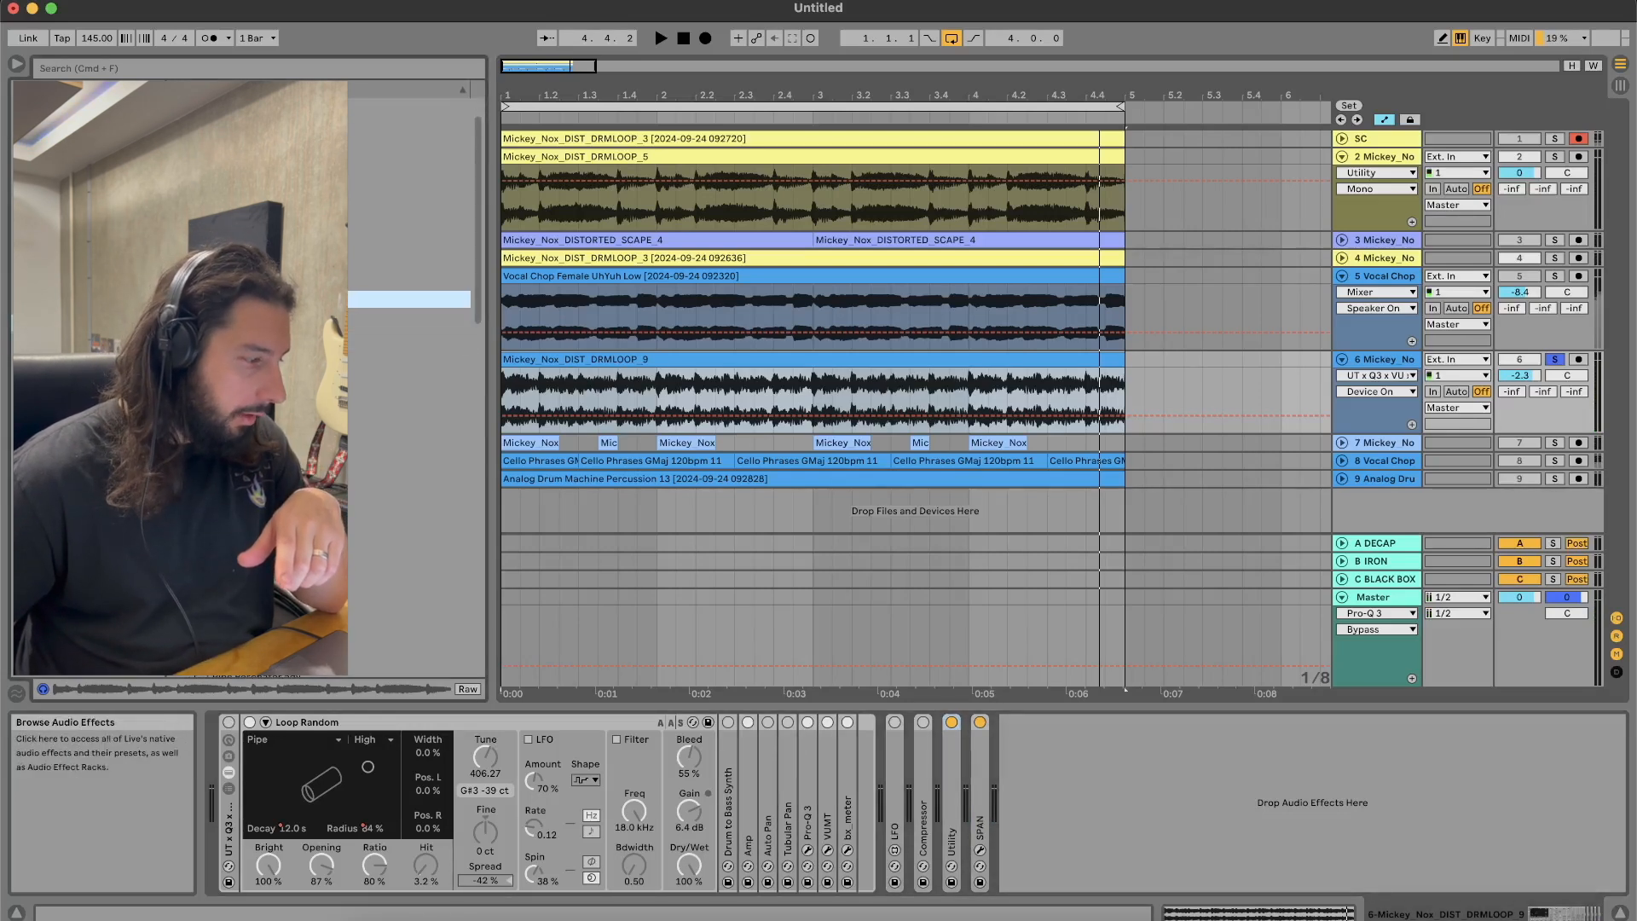
{"action": "scroll", "coordinate": [256, 341], "scroll_direction": "down", "scroll_amount": 3}
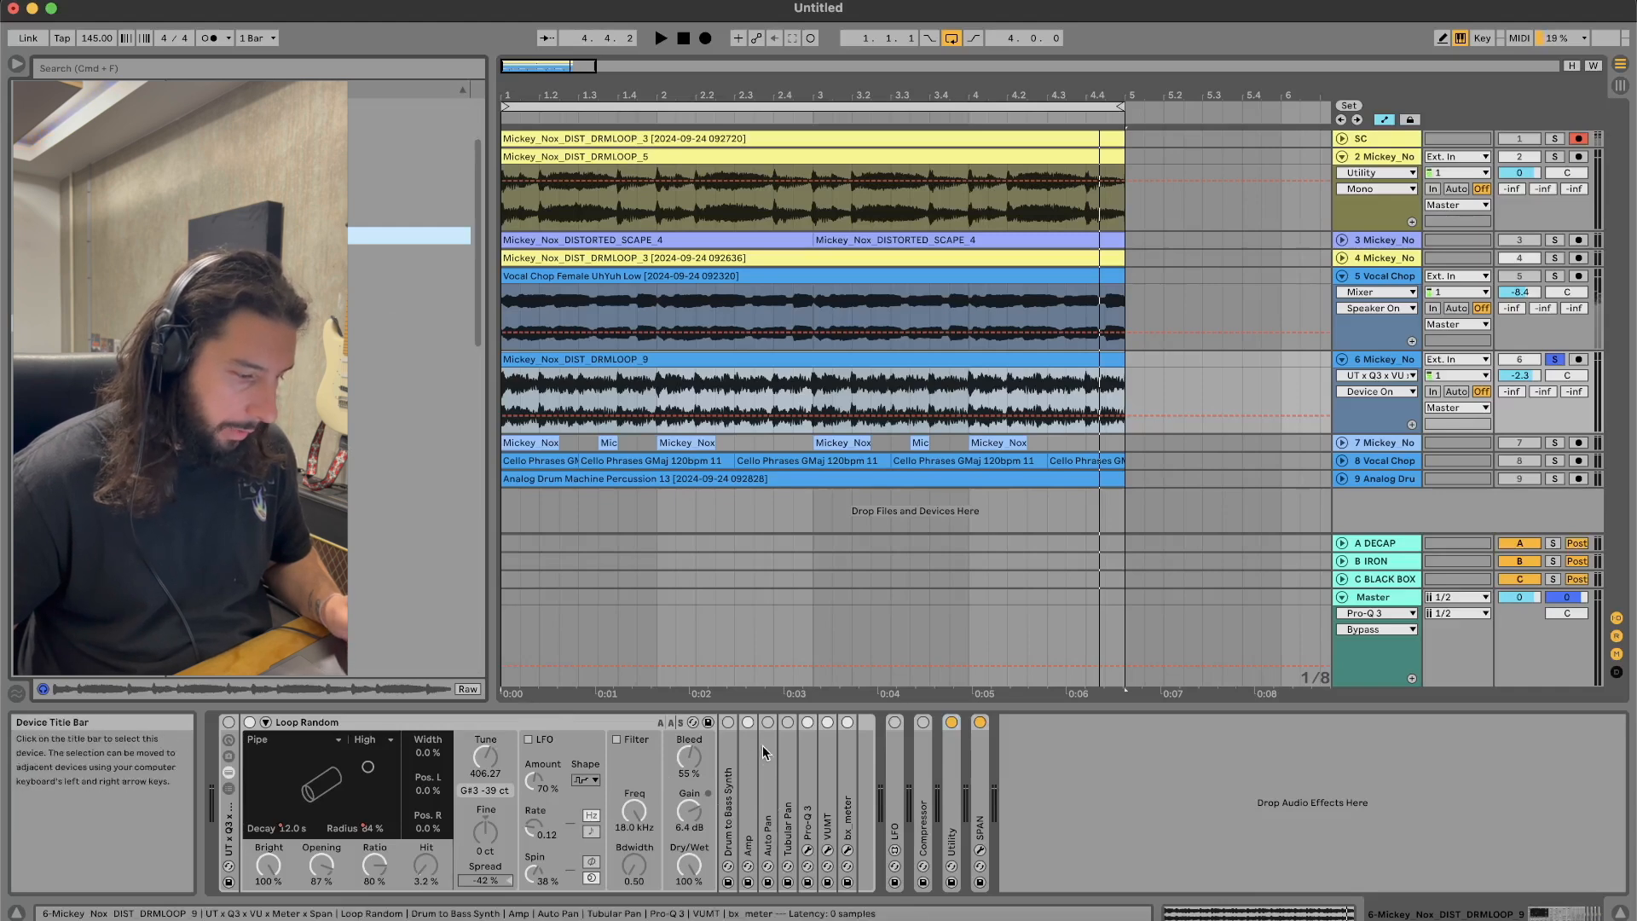
Step: Briefly unfold the Drum to Bass Synth device, fold it again and reactivate track 6's effect rack
{"action": "double_click", "coordinate": [729, 819]}
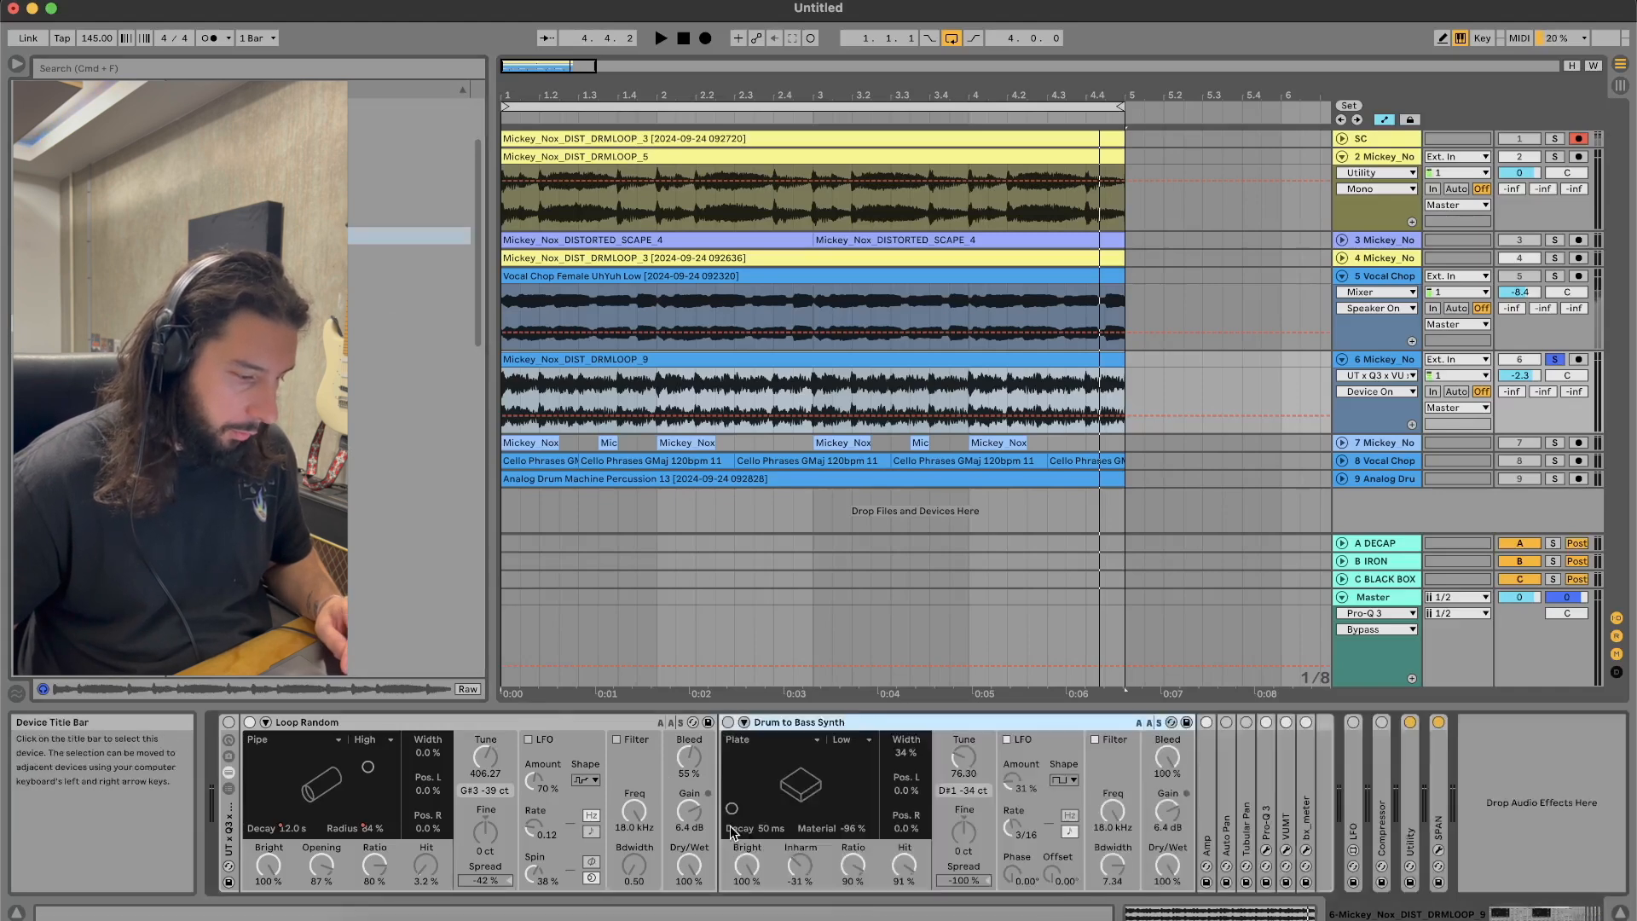
{"action": "double_click", "coordinate": [830, 731]}
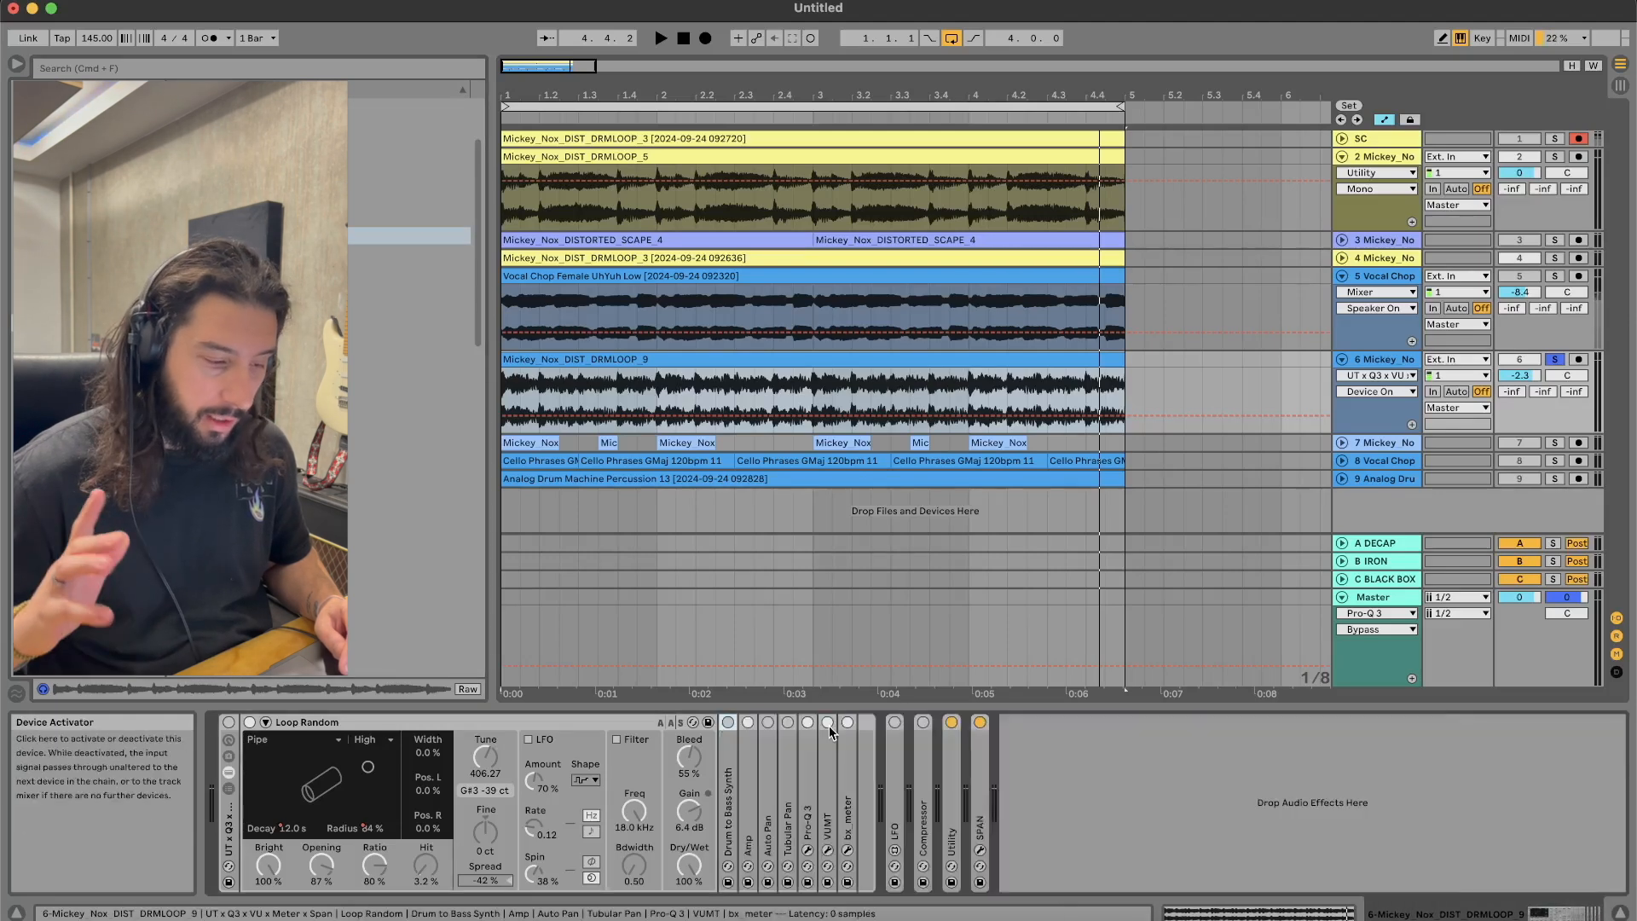
{"action": "left_click", "coordinate": [228, 723]}
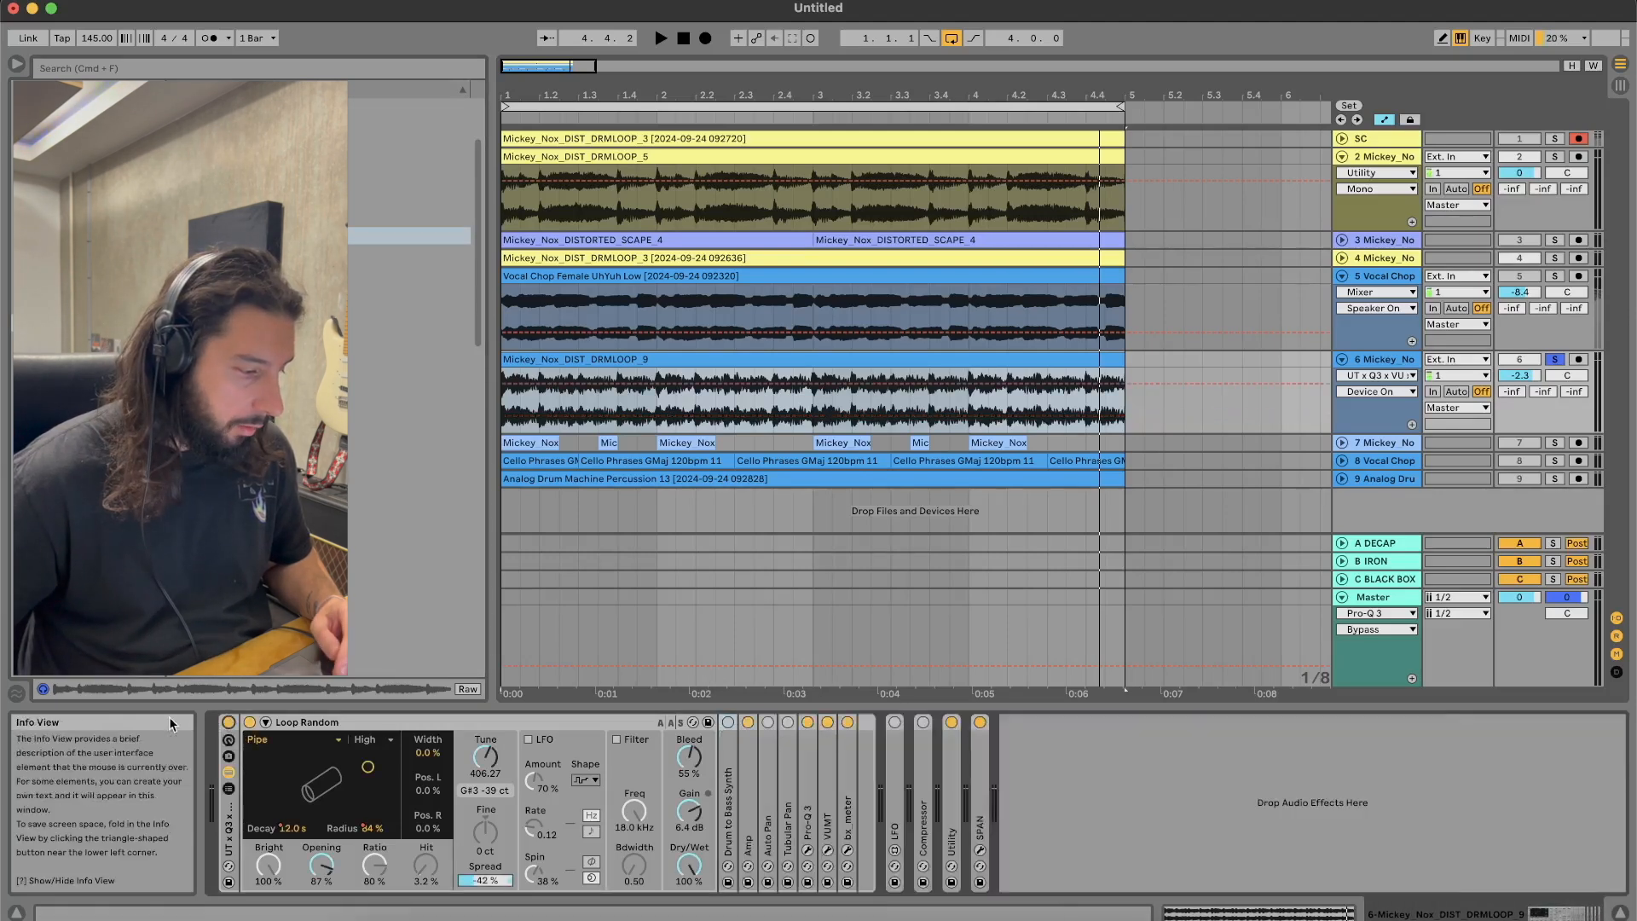
Step: Show Loop Random's Decay automation on track 6 and delete its envelope across the four-bar loop
{"action": "left_click", "coordinate": [1376, 375]}
{"action": "left_click", "coordinate": [1408, 418]}
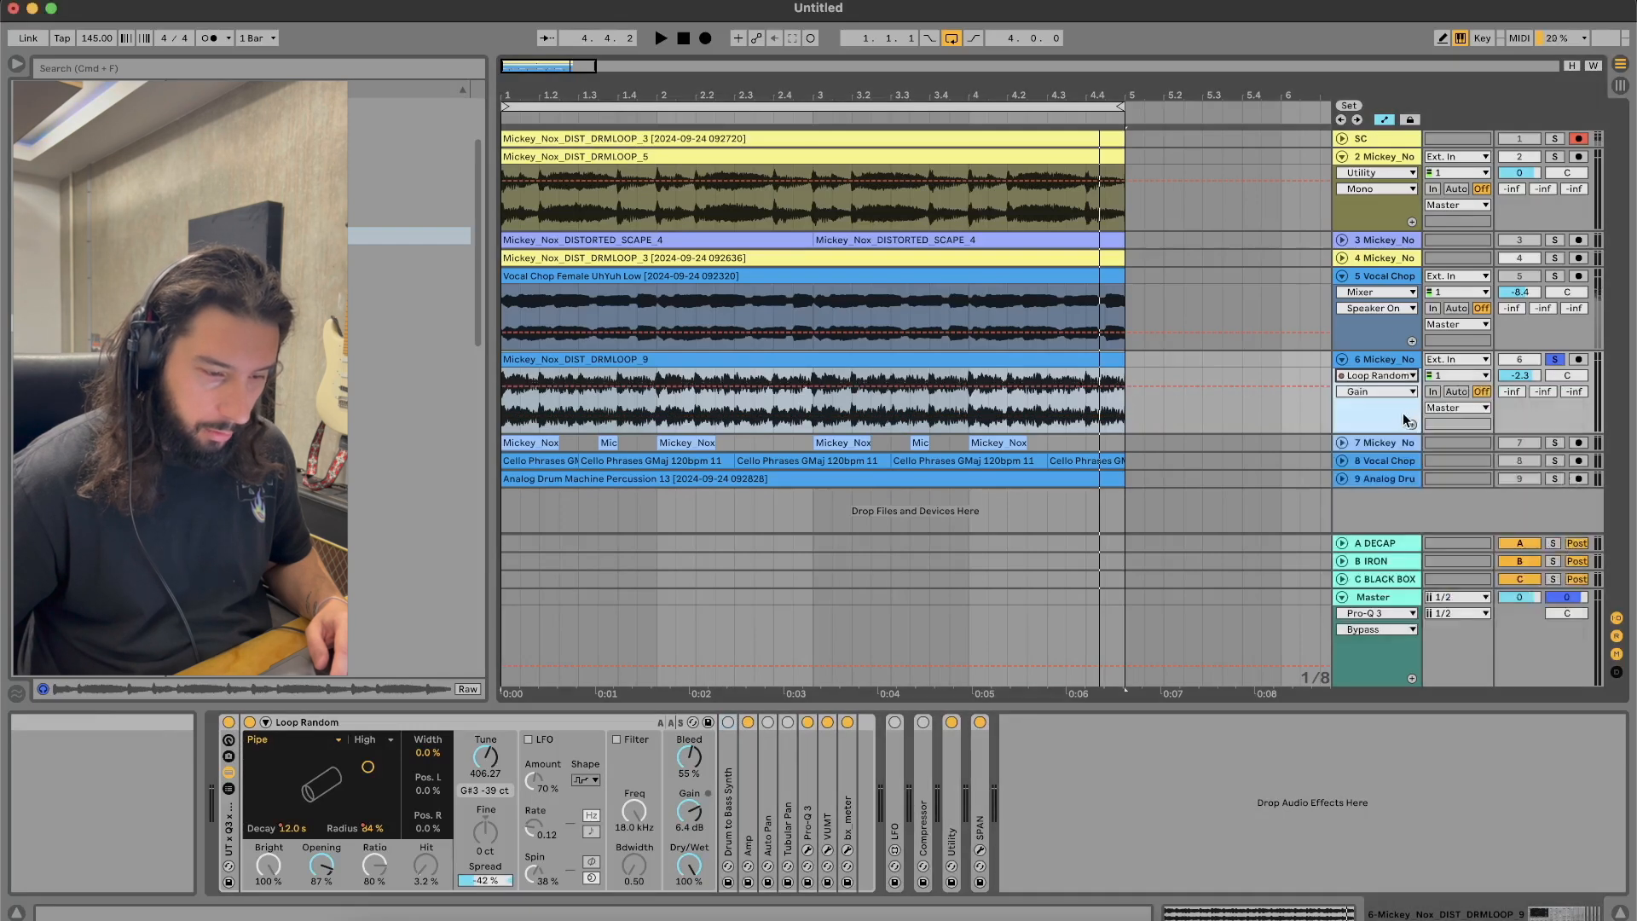
{"action": "left_click", "coordinate": [1383, 391]}
{"action": "left_click", "coordinate": [1381, 505]}
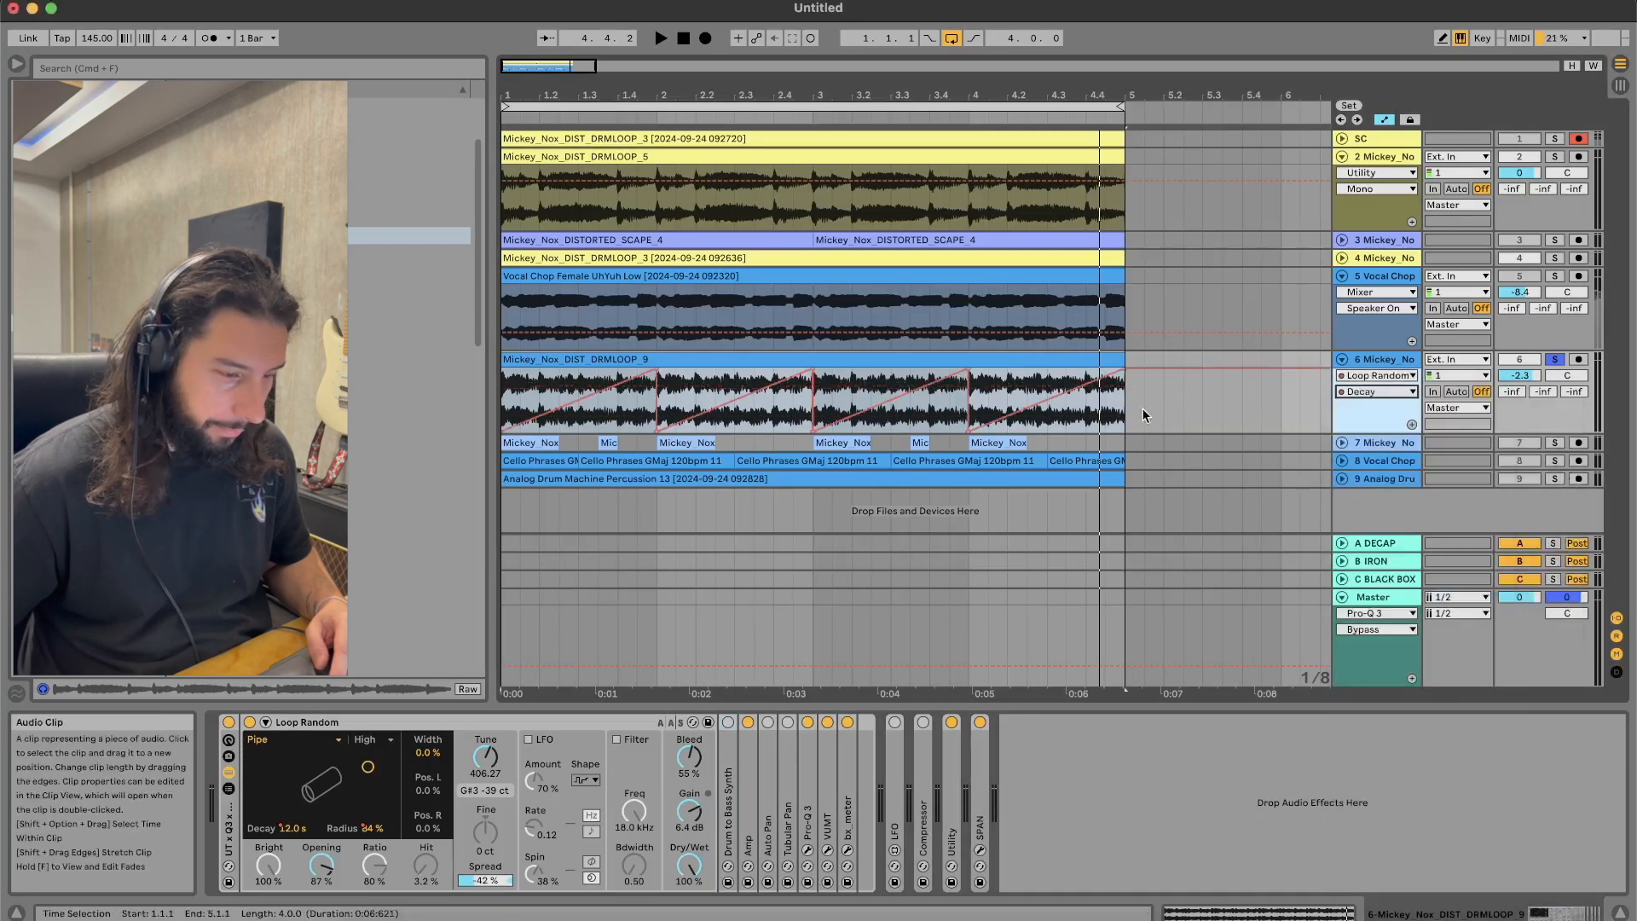
{"action": "left_click_drag", "start_coordinate": [1133, 367], "coordinate": [503, 368]}
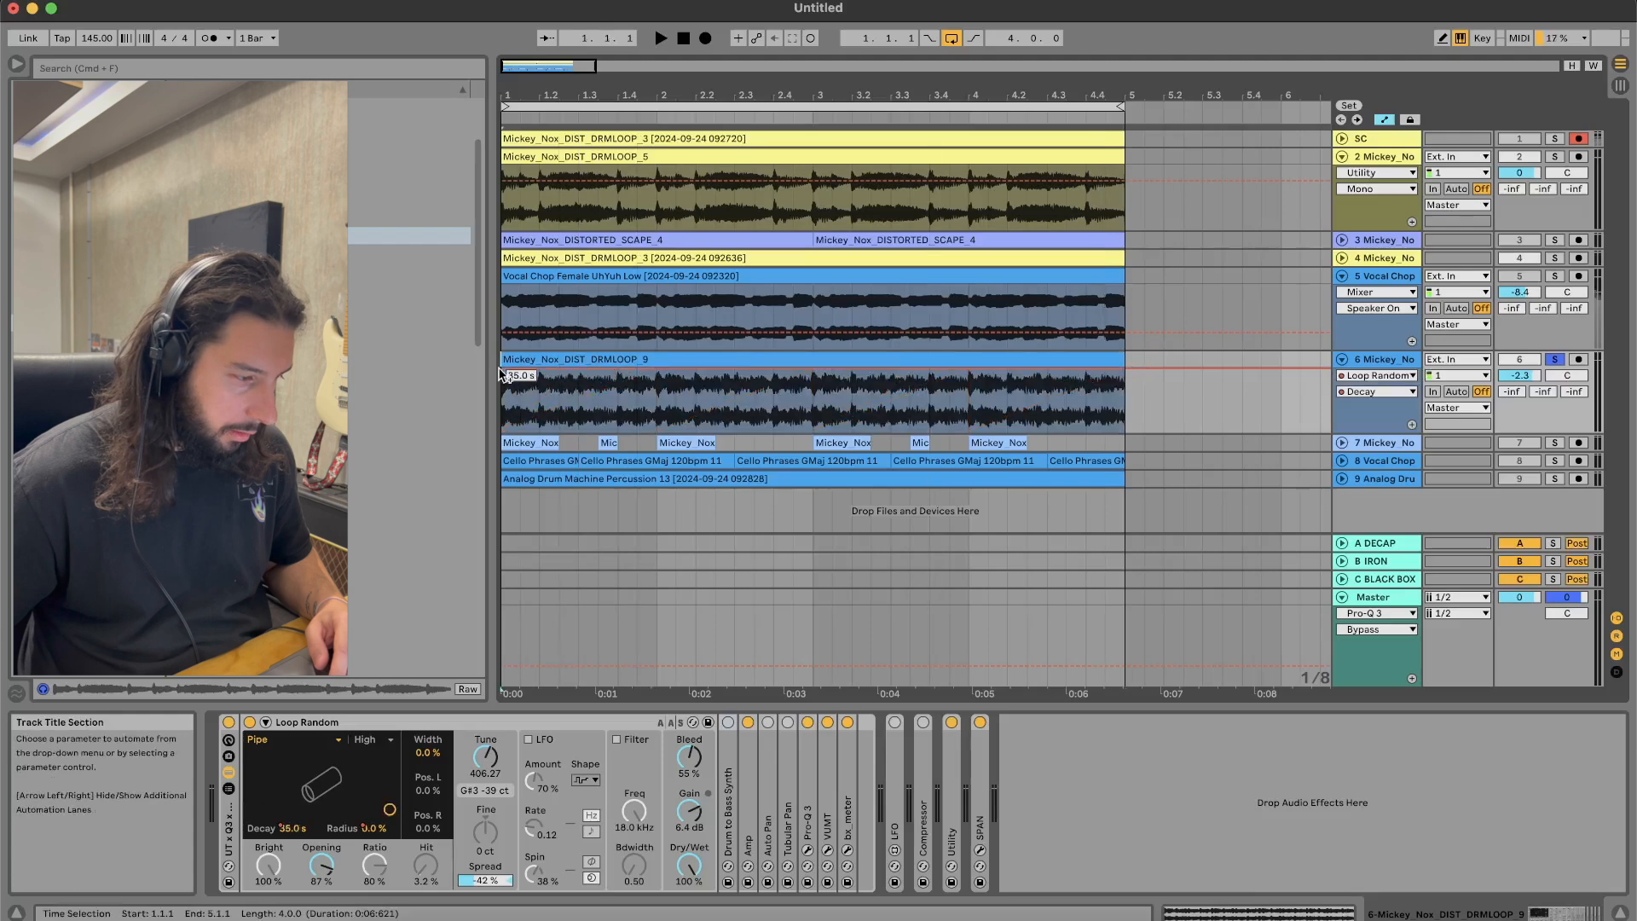
Step: Show Loop Random's Radius automation on track 6, delete its envelope across the loop and reselect the clip
{"action": "left_click", "coordinate": [1375, 392]}
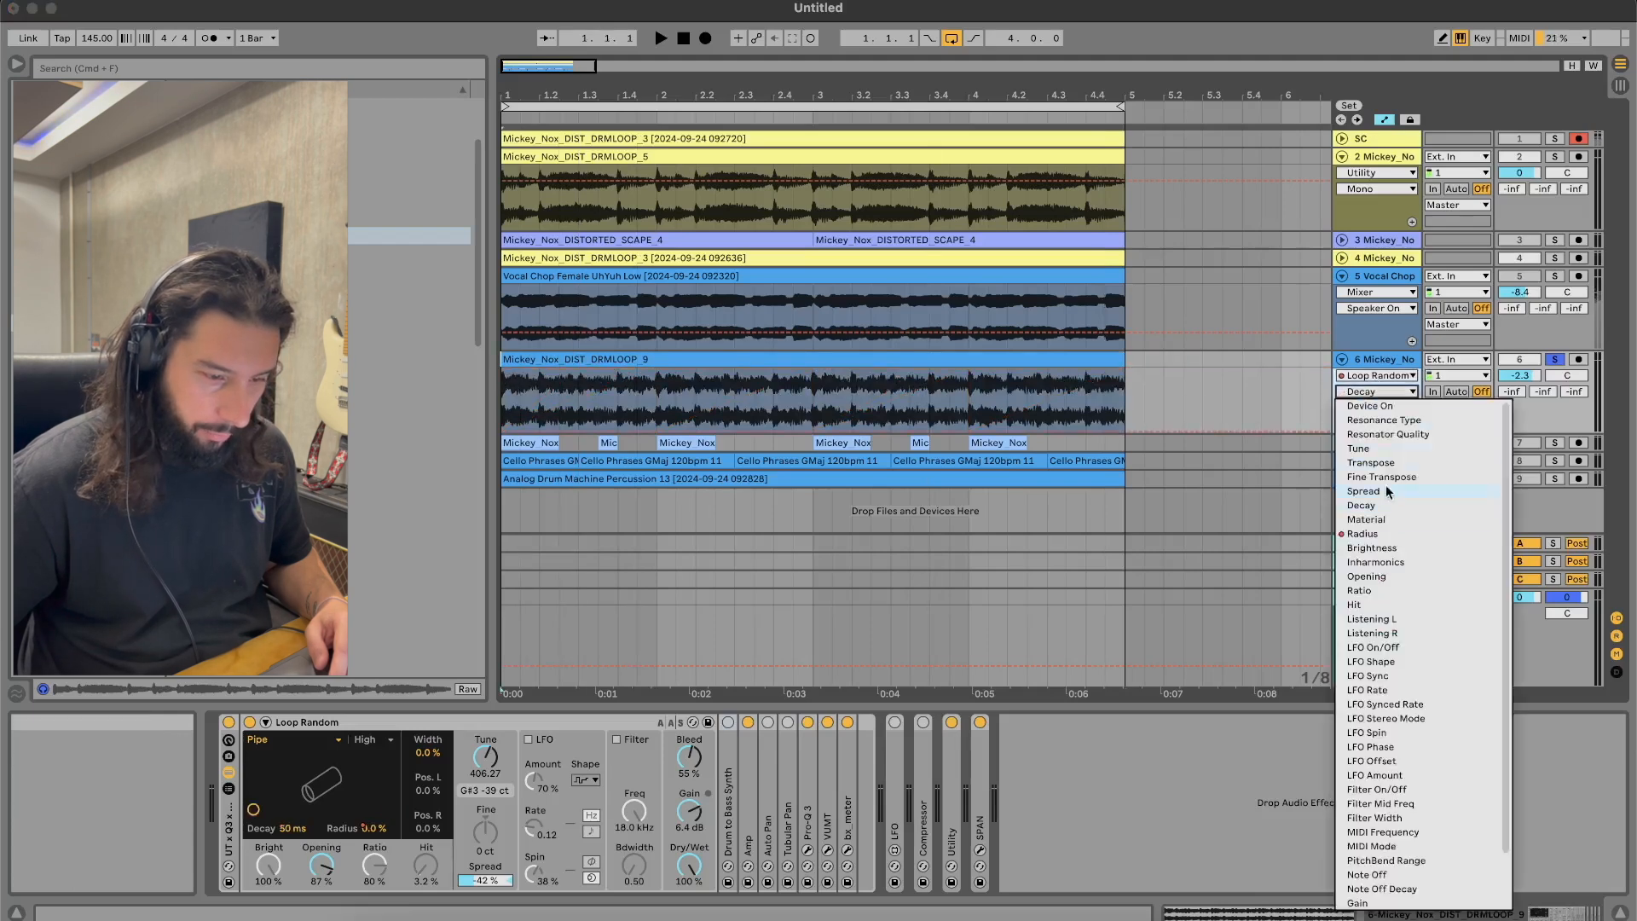
{"action": "left_click", "coordinate": [1388, 534]}
{"action": "left_click_drag", "start_coordinate": [1130, 373], "coordinate": [536, 372]}
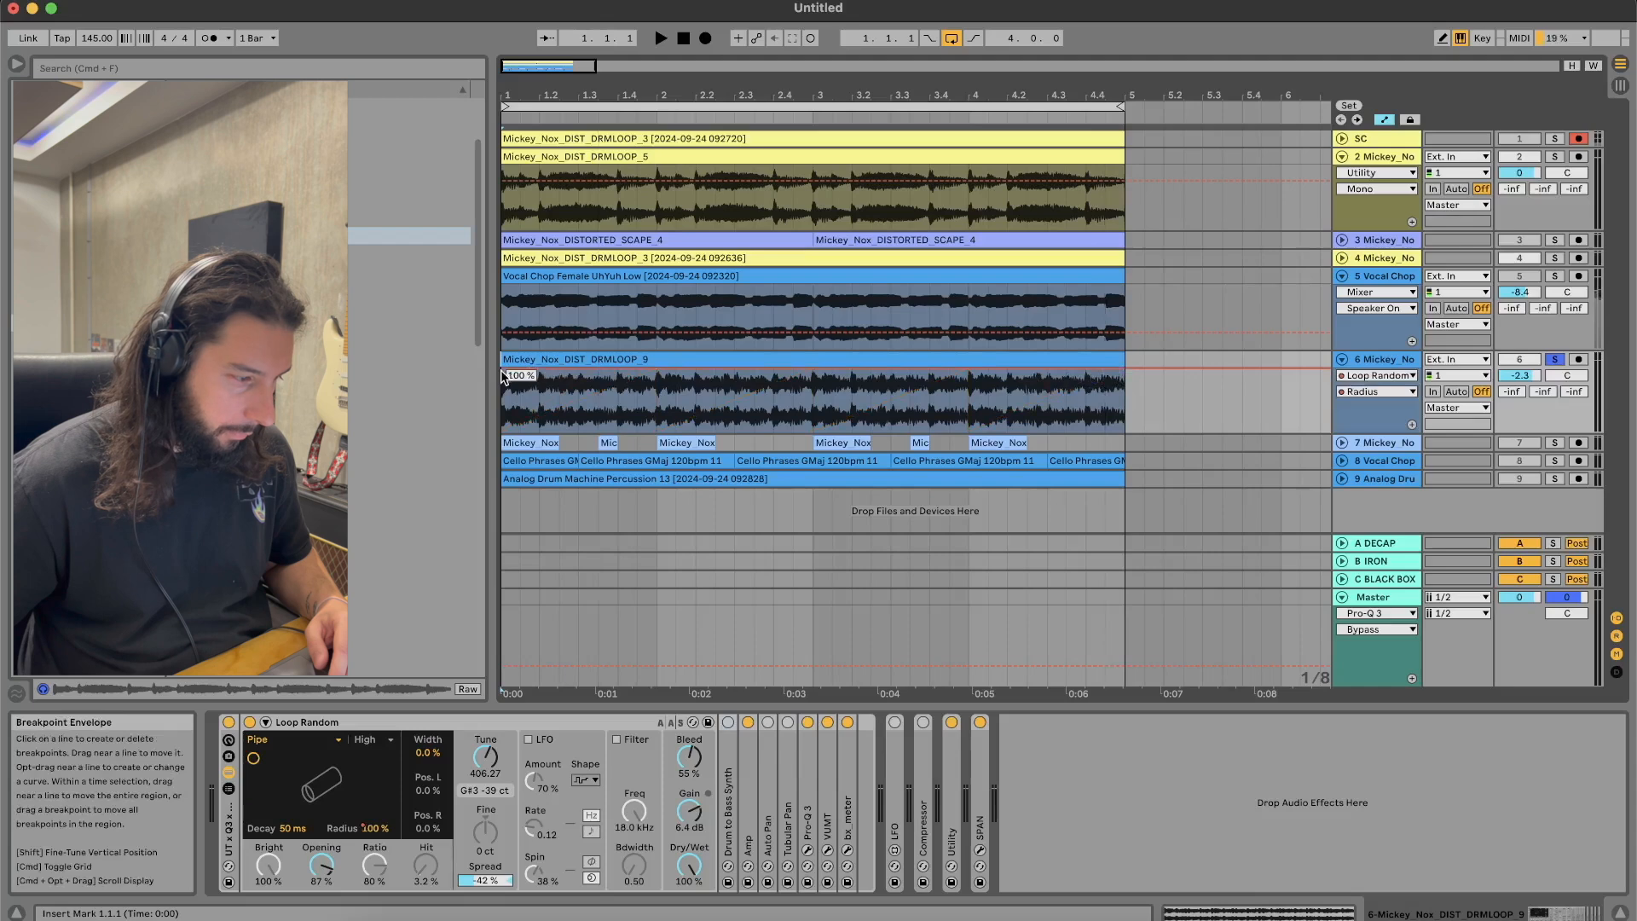
{"action": "left_click", "coordinate": [568, 359]}
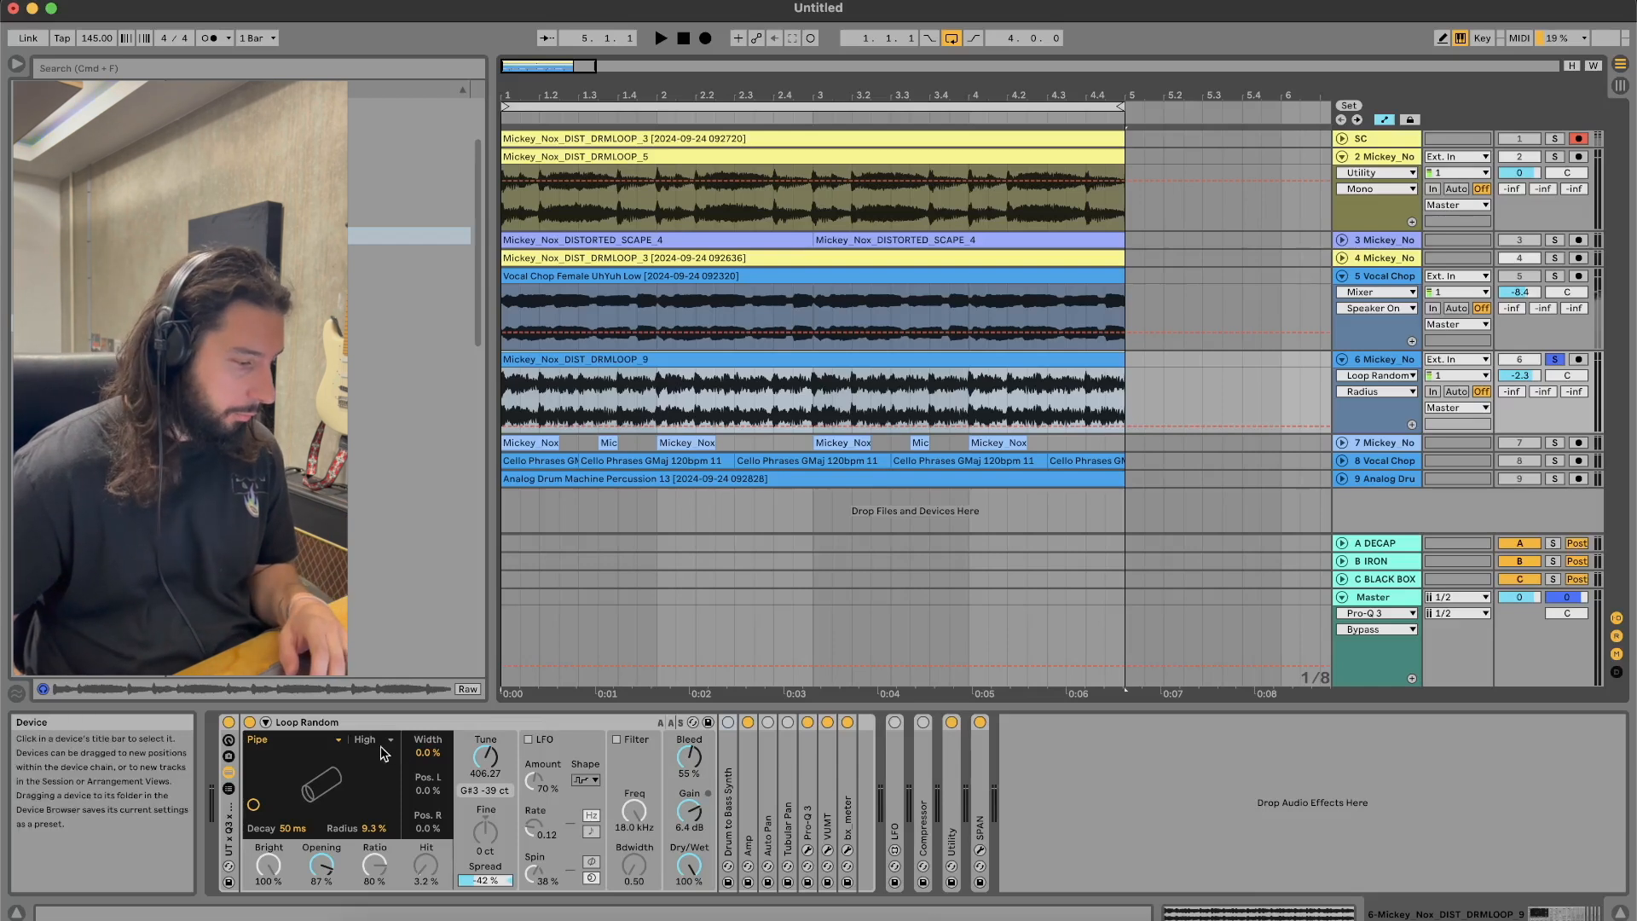
Step: Check Loop Random's resonance type options, keep Pipe and briefly play the loop
{"action": "left_click", "coordinate": [282, 742]}
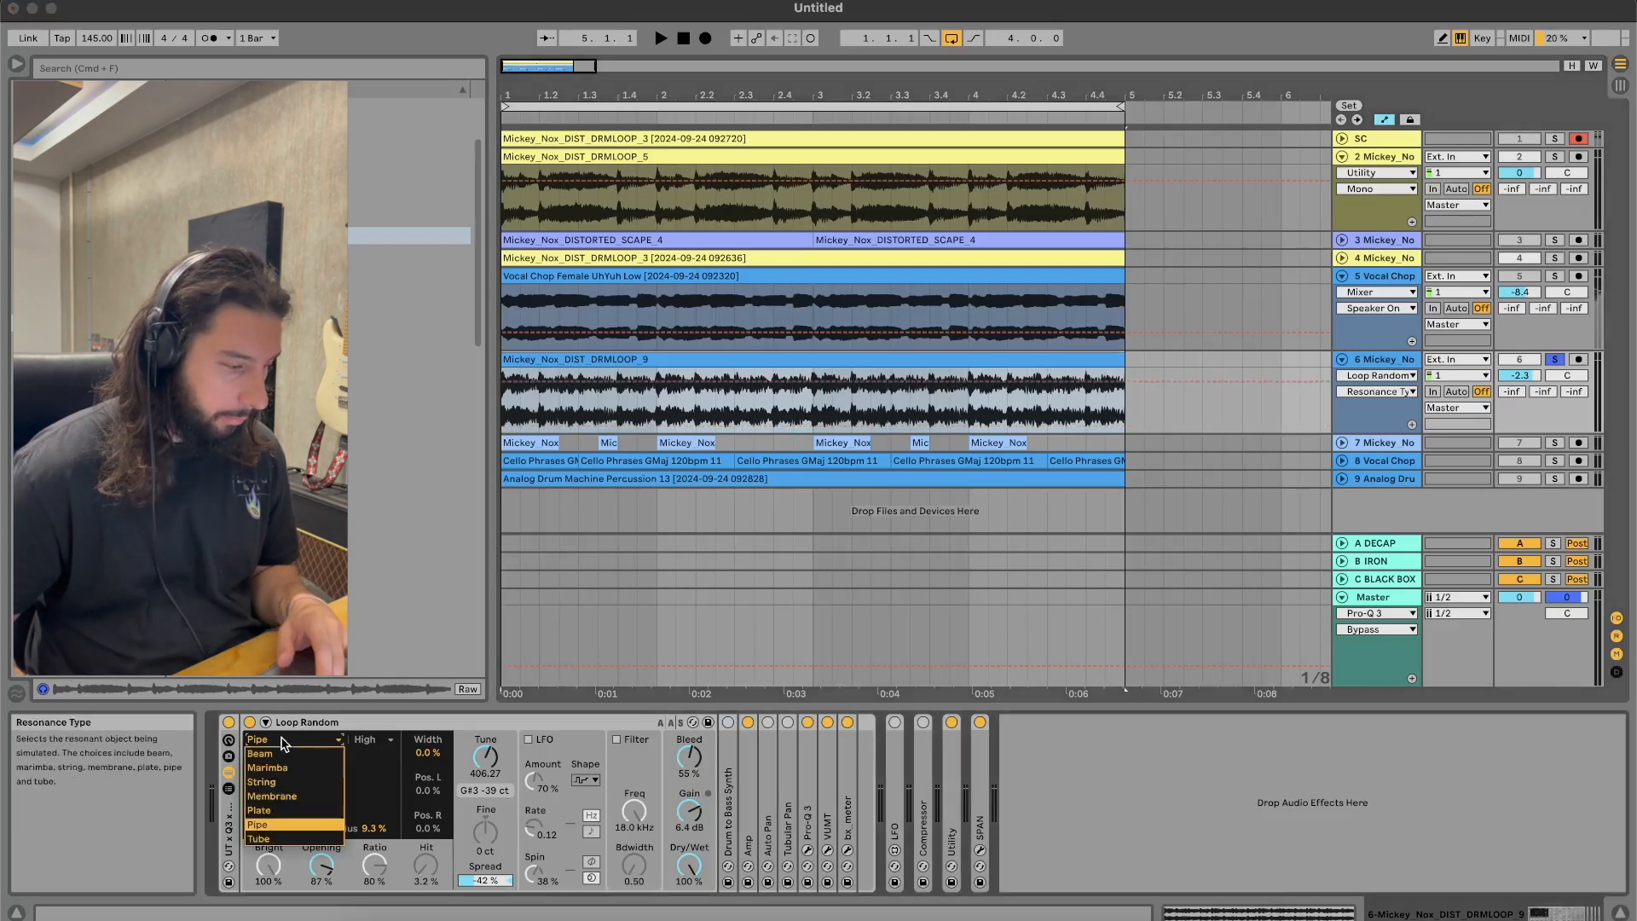
{"action": "left_click", "coordinate": [280, 745]}
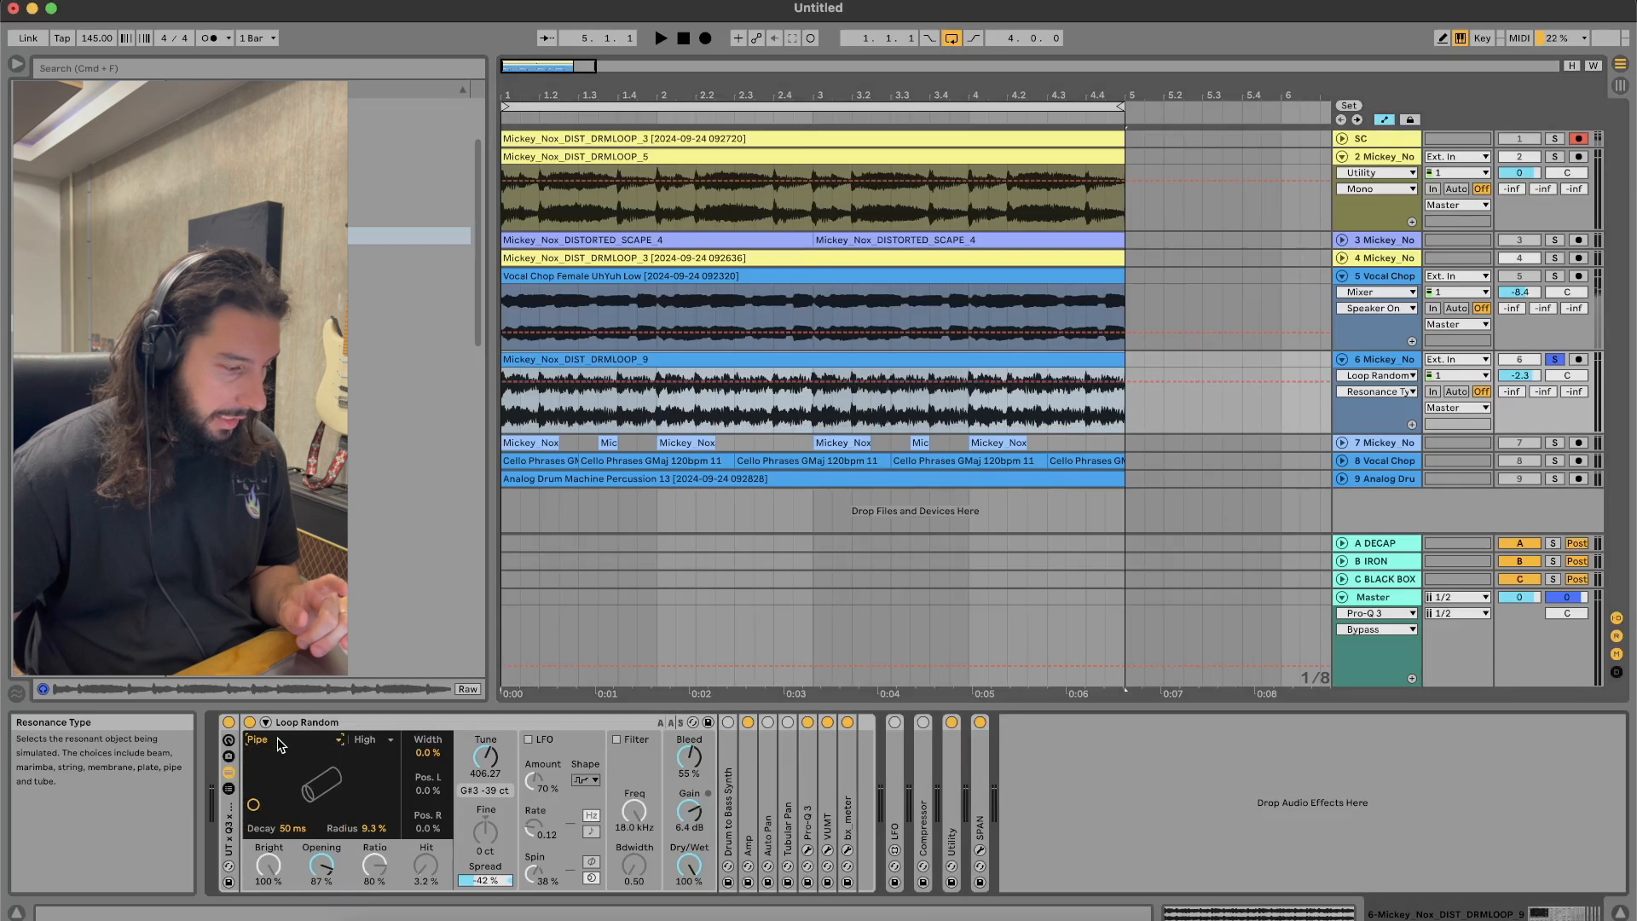
{"action": "key", "text": "space"}
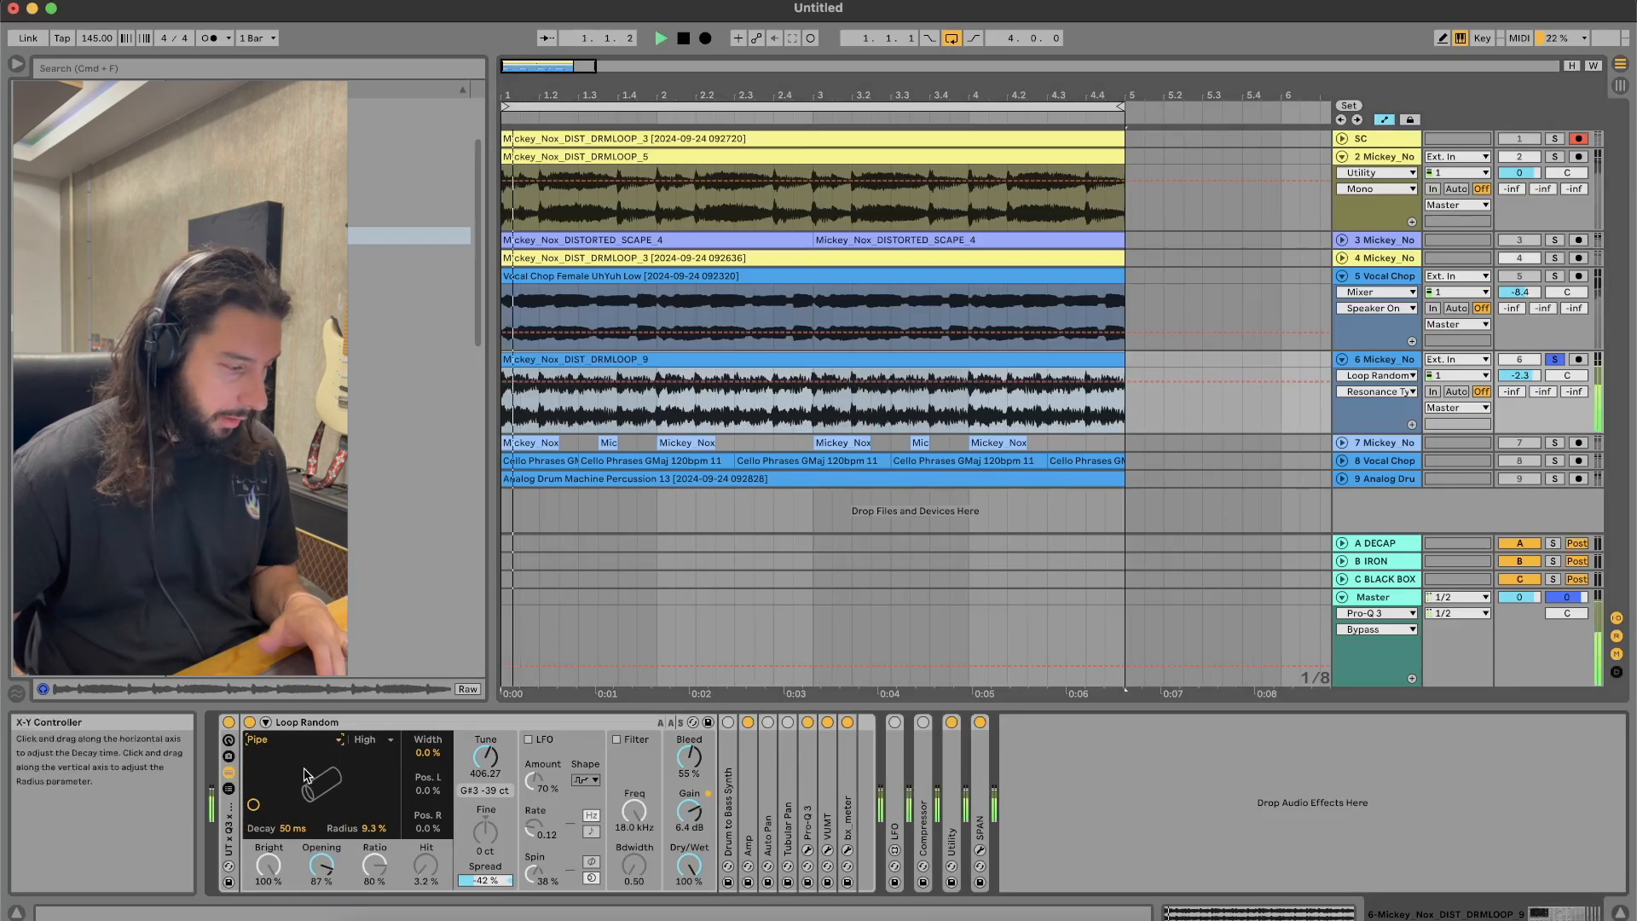
{"action": "key", "text": "space"}
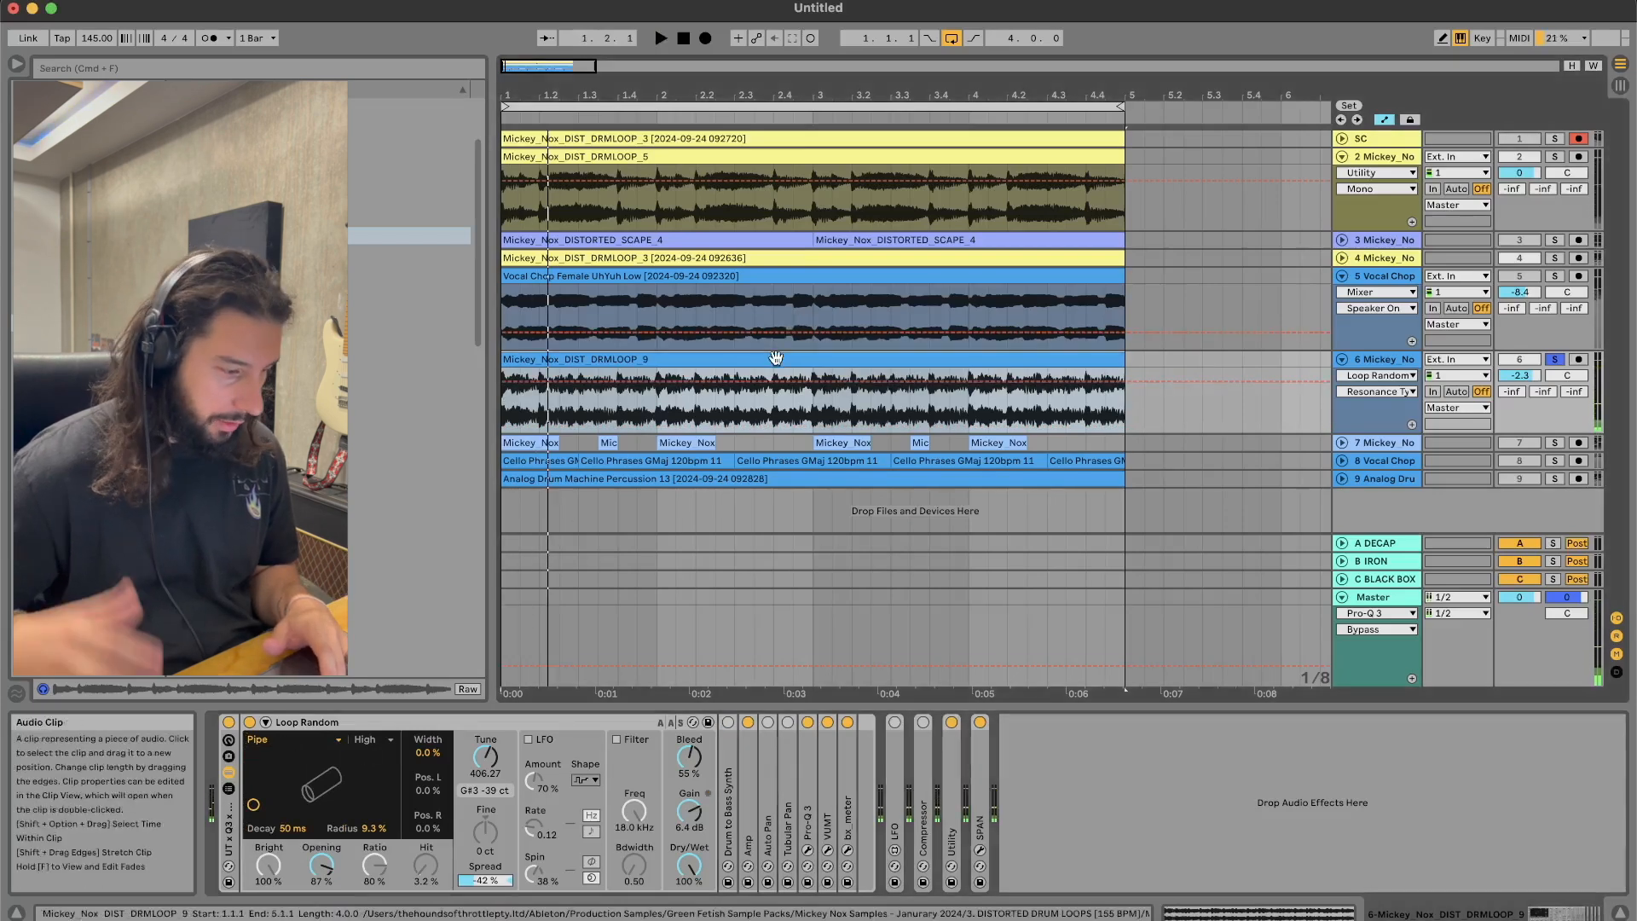
Step: Play the soloed loop and toggle Loop Random off and on to compare the dry and processed sound
{"action": "key", "text": "space"}
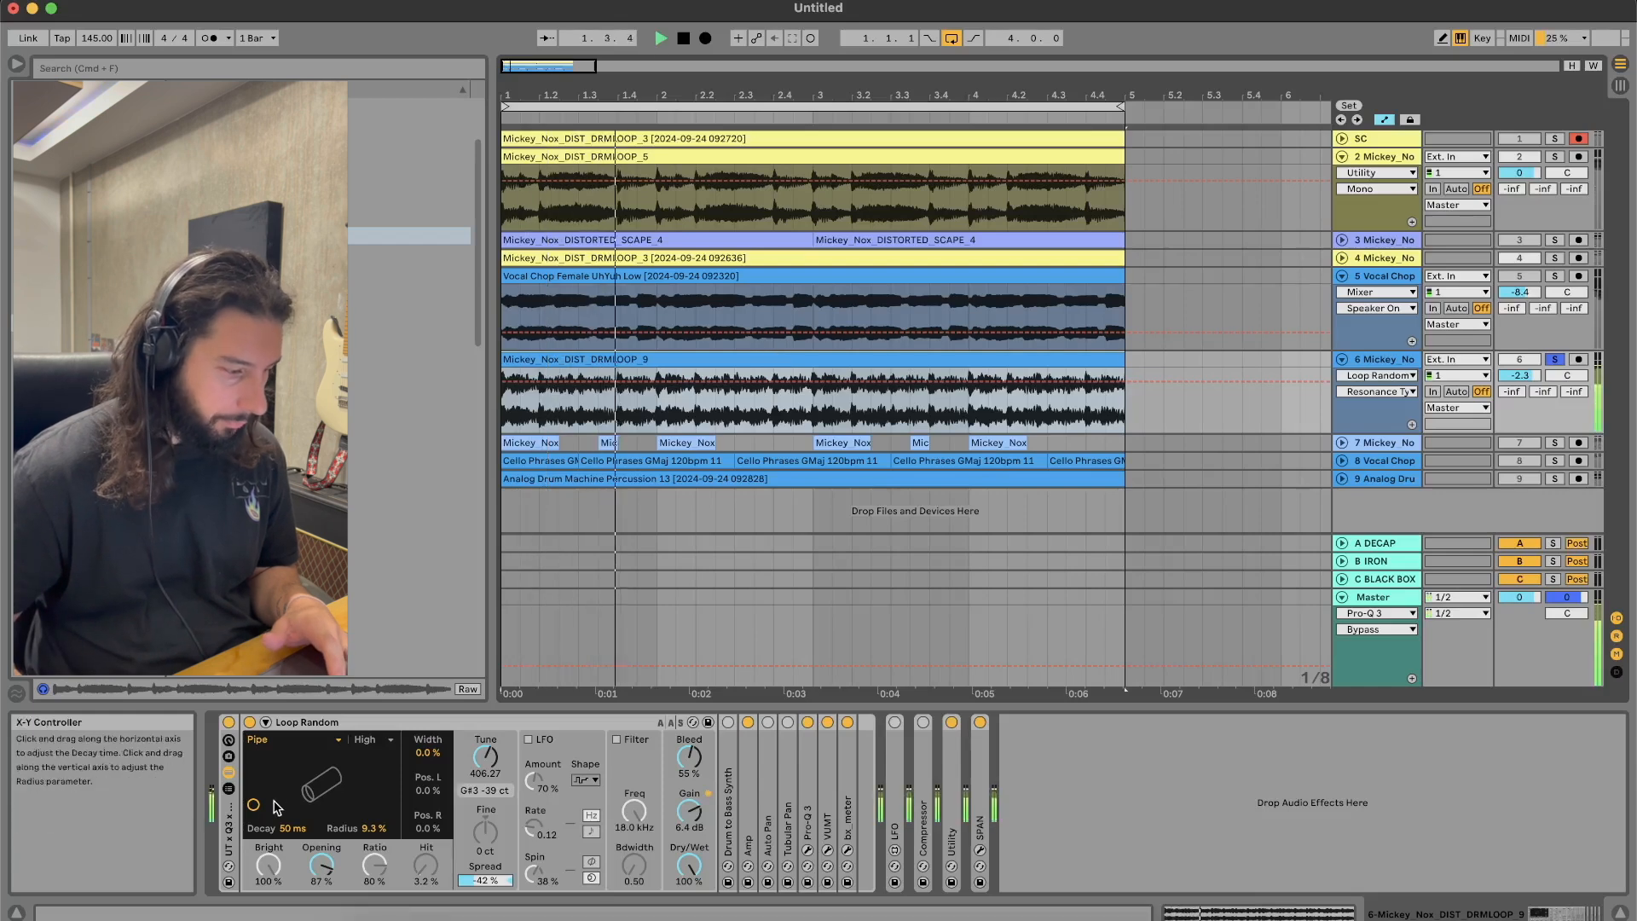
{"action": "left_click", "coordinate": [251, 722]}
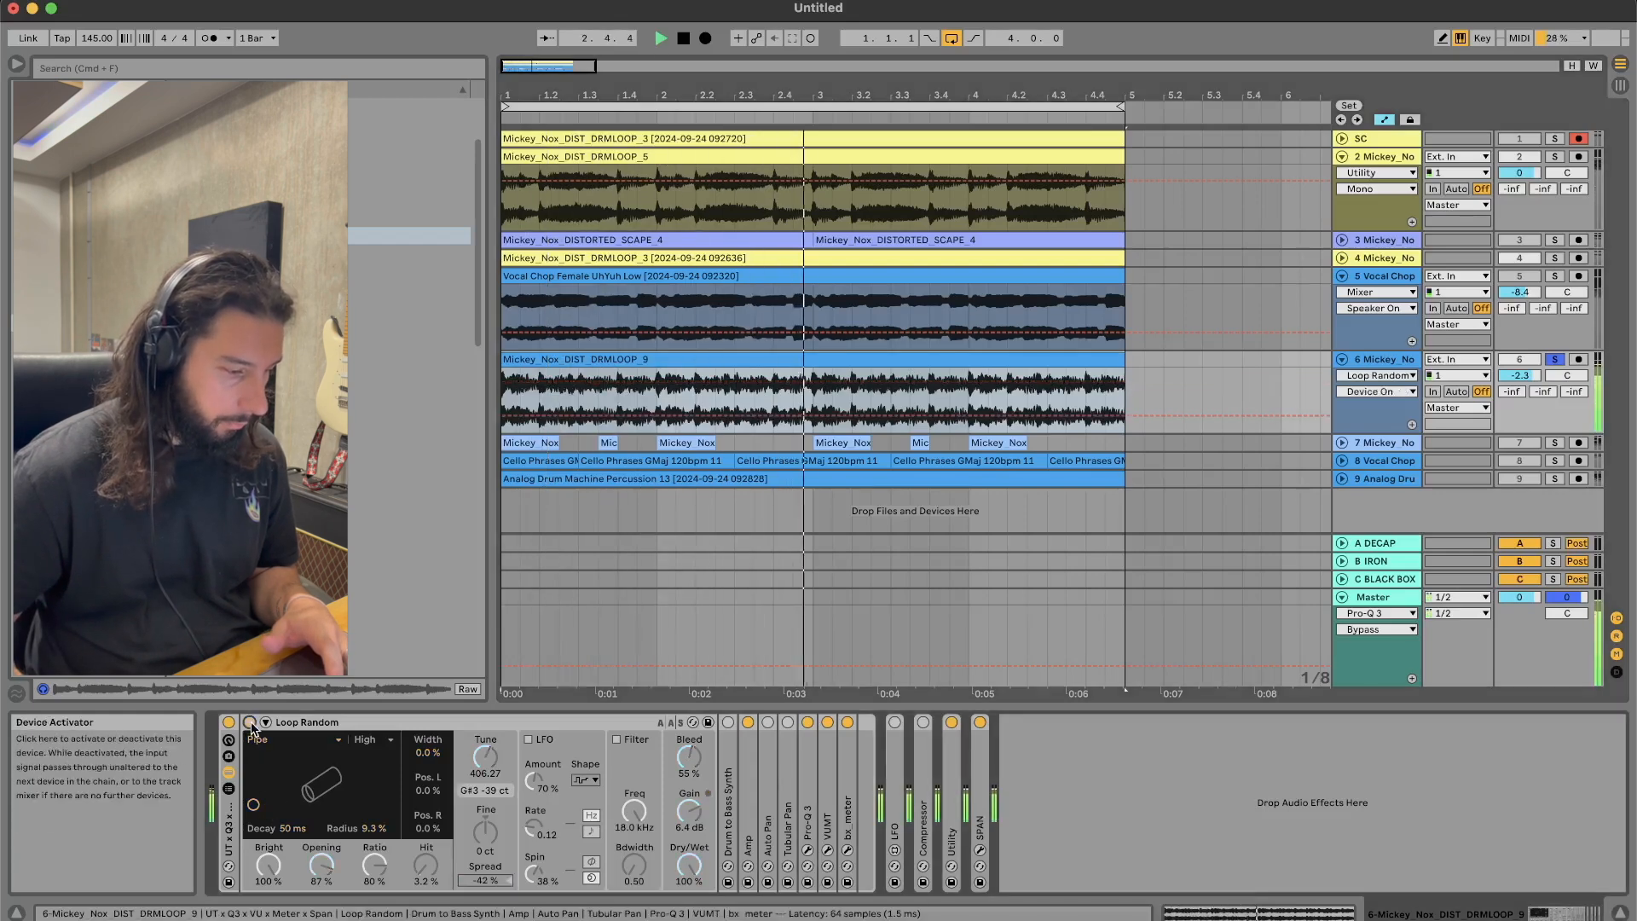
{"action": "left_click", "coordinate": [251, 722]}
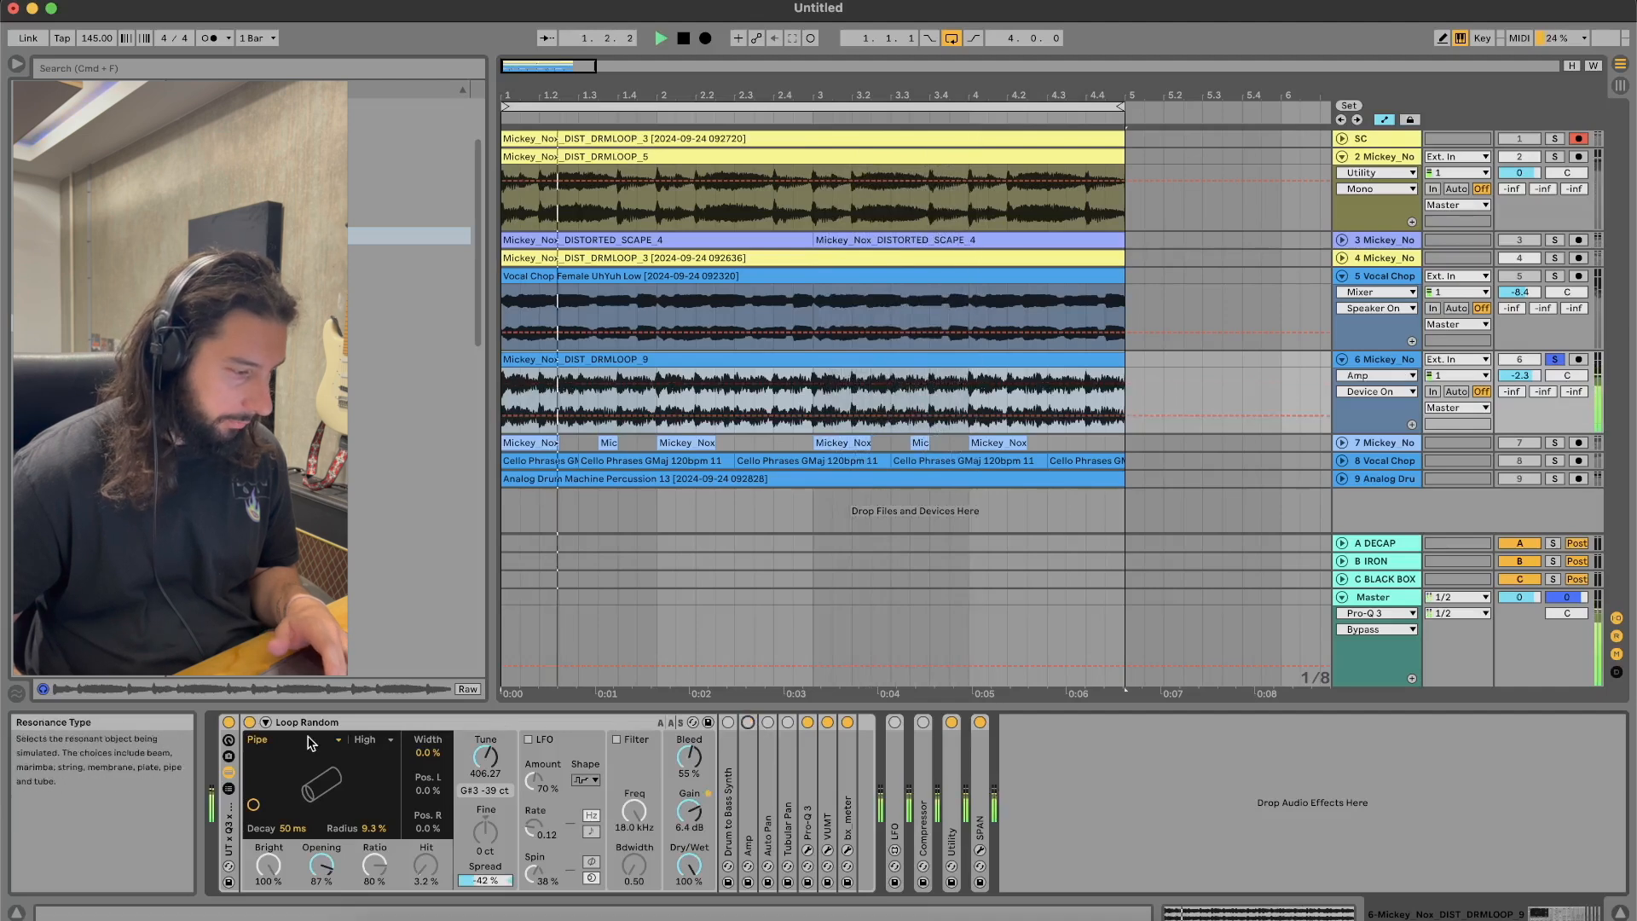
{"action": "left_click", "coordinate": [250, 723]}
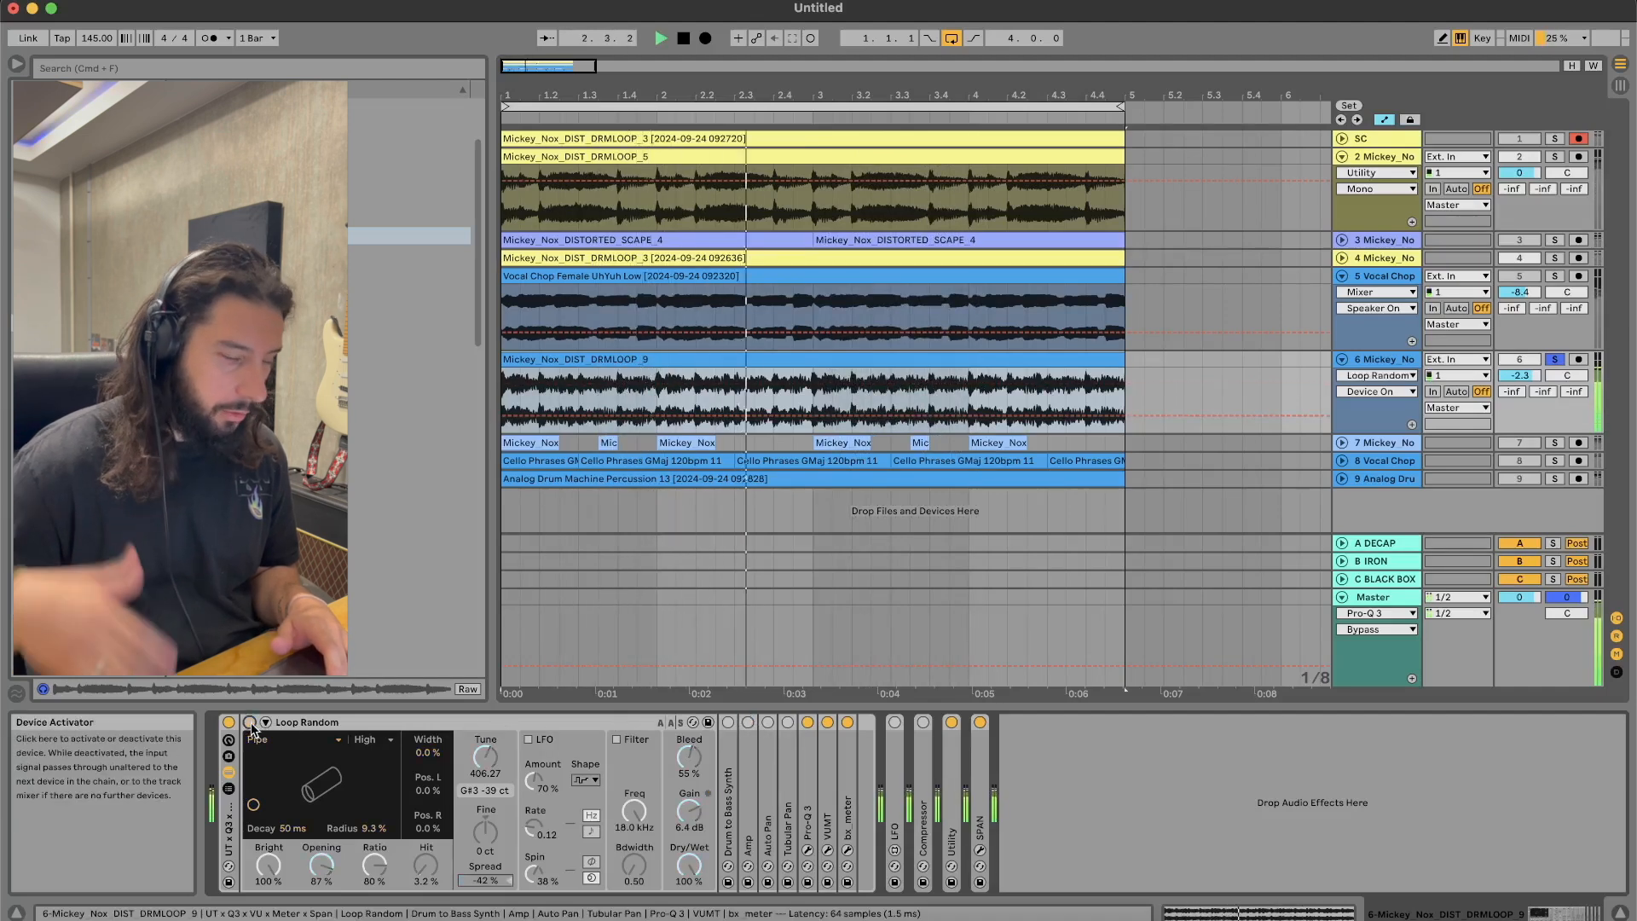
{"action": "left_click", "coordinate": [250, 723]}
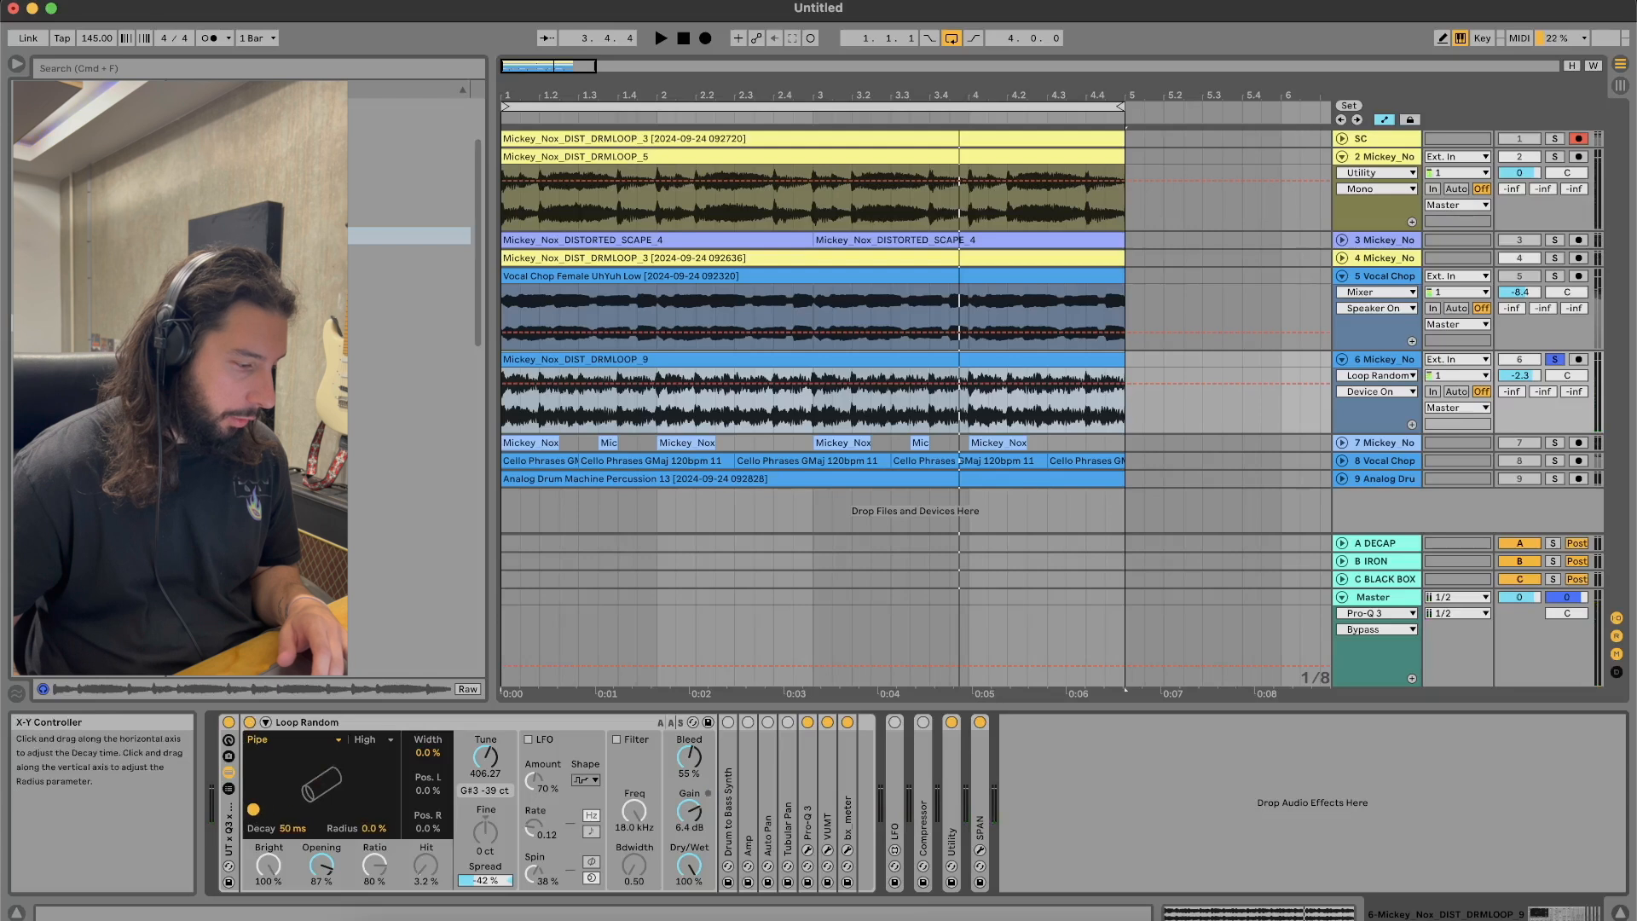
Step: Play the soloed drum loop repeatedly while sweeping Loop Random's Decay and Radius together between low and high settings
{"action": "left_click_drag", "start_coordinate": [256, 814], "coordinate": [259, 810]}
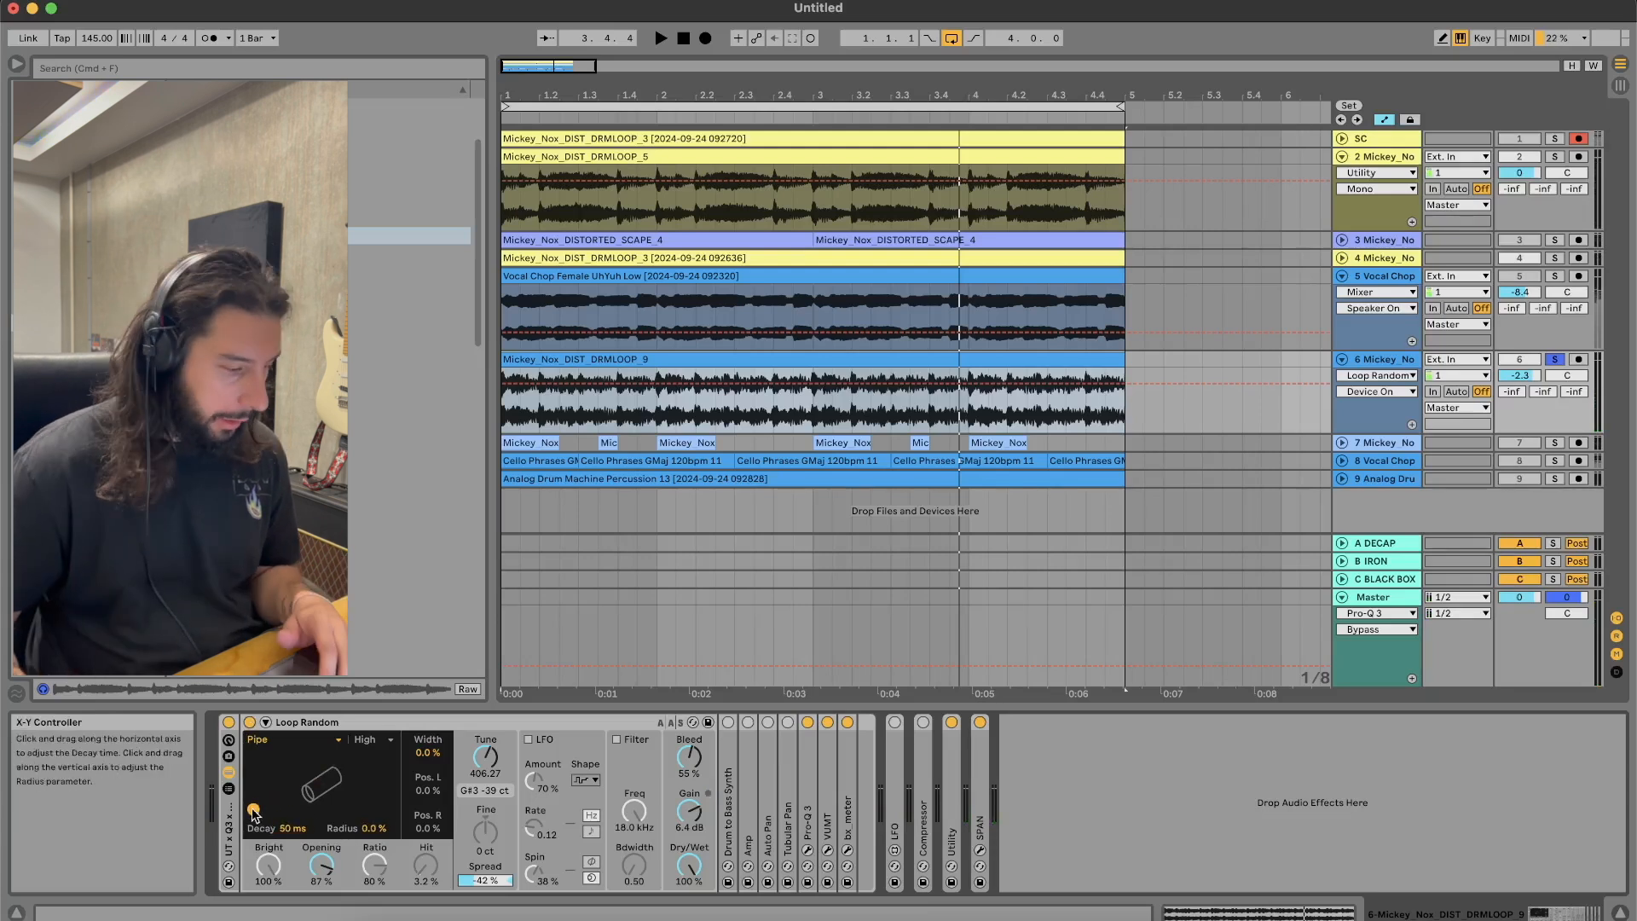
{"action": "key", "text": "space"}
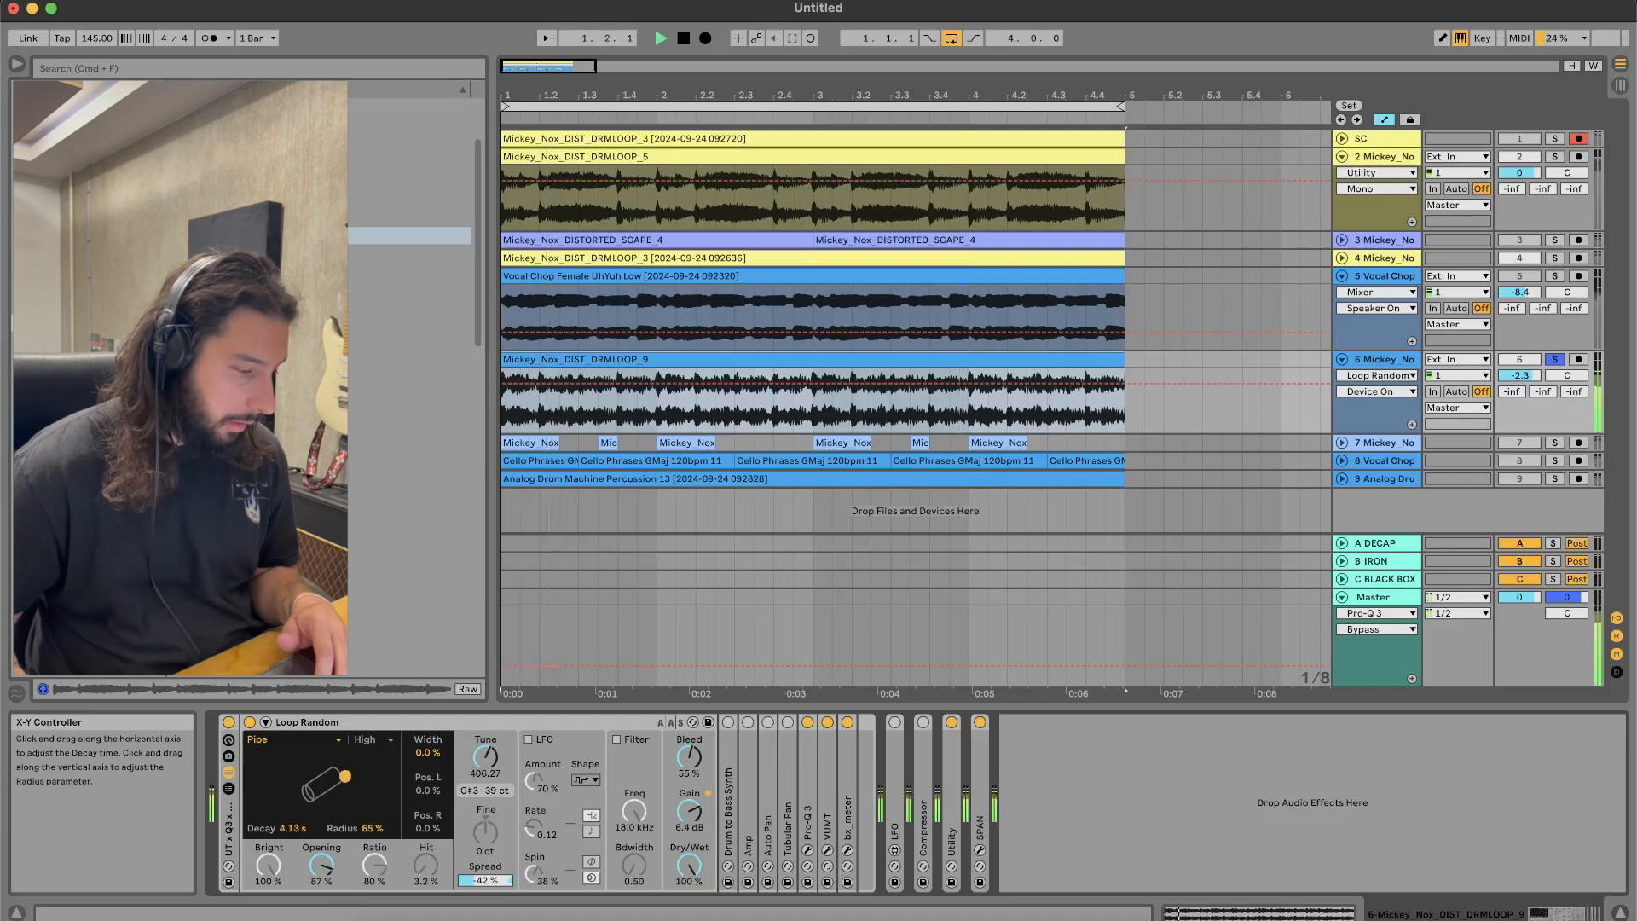
{"action": "left_click_drag", "start_coordinate": [327, 800], "coordinate": [289, 778]}
{"action": "key", "text": "space"}
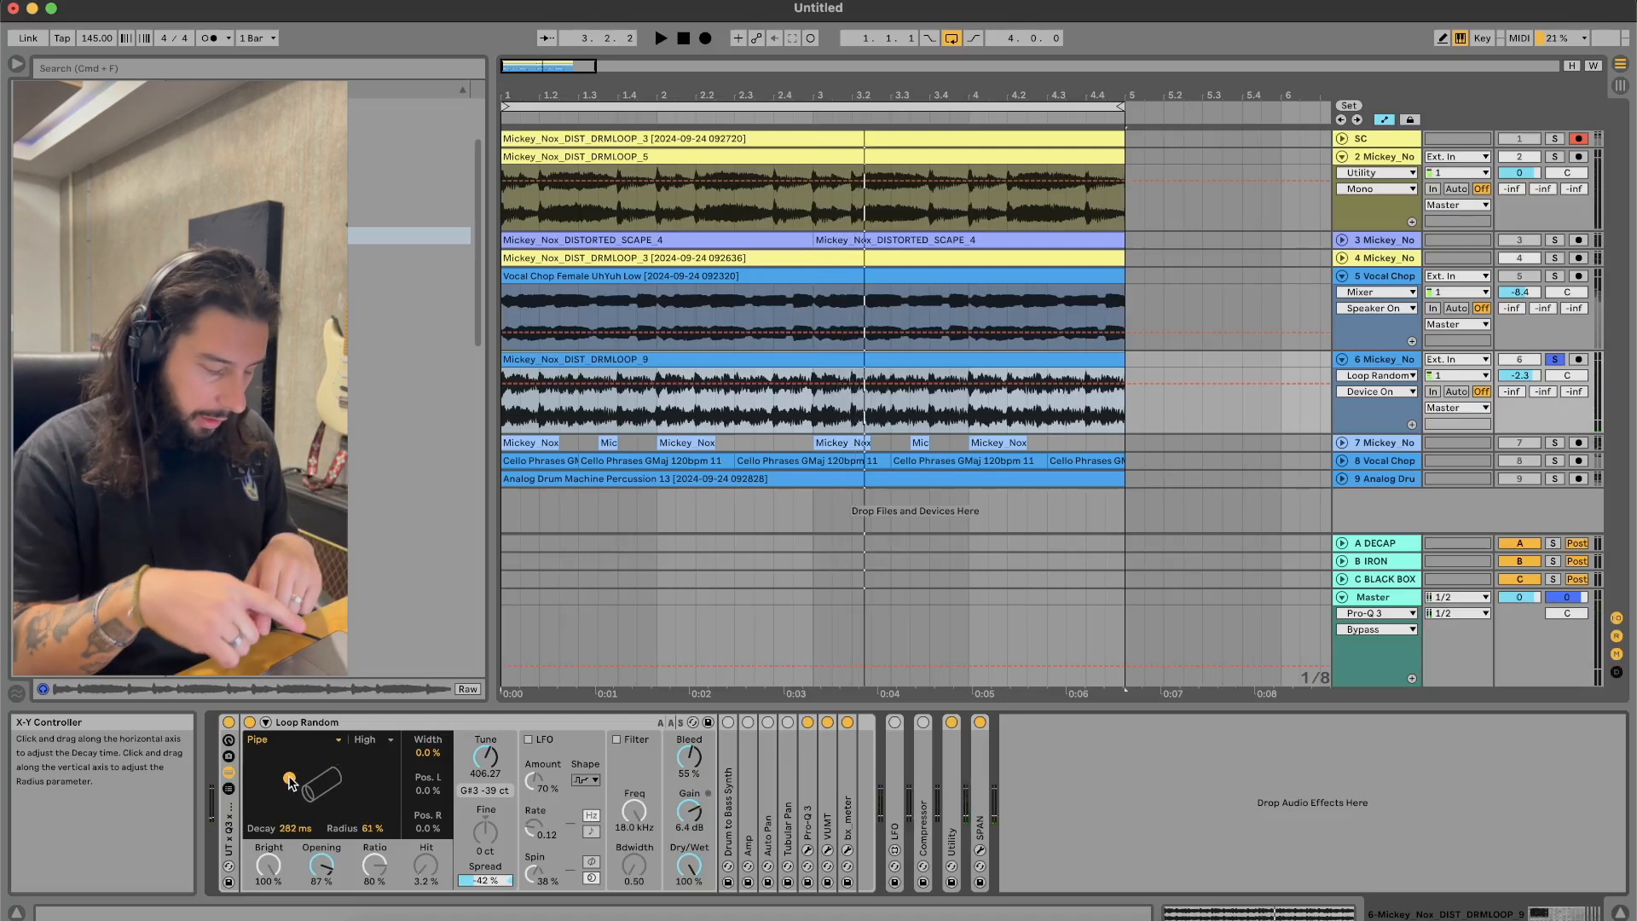
{"action": "left_click_drag", "start_coordinate": [289, 782], "coordinate": [254, 761]}
{"action": "key", "text": "space"}
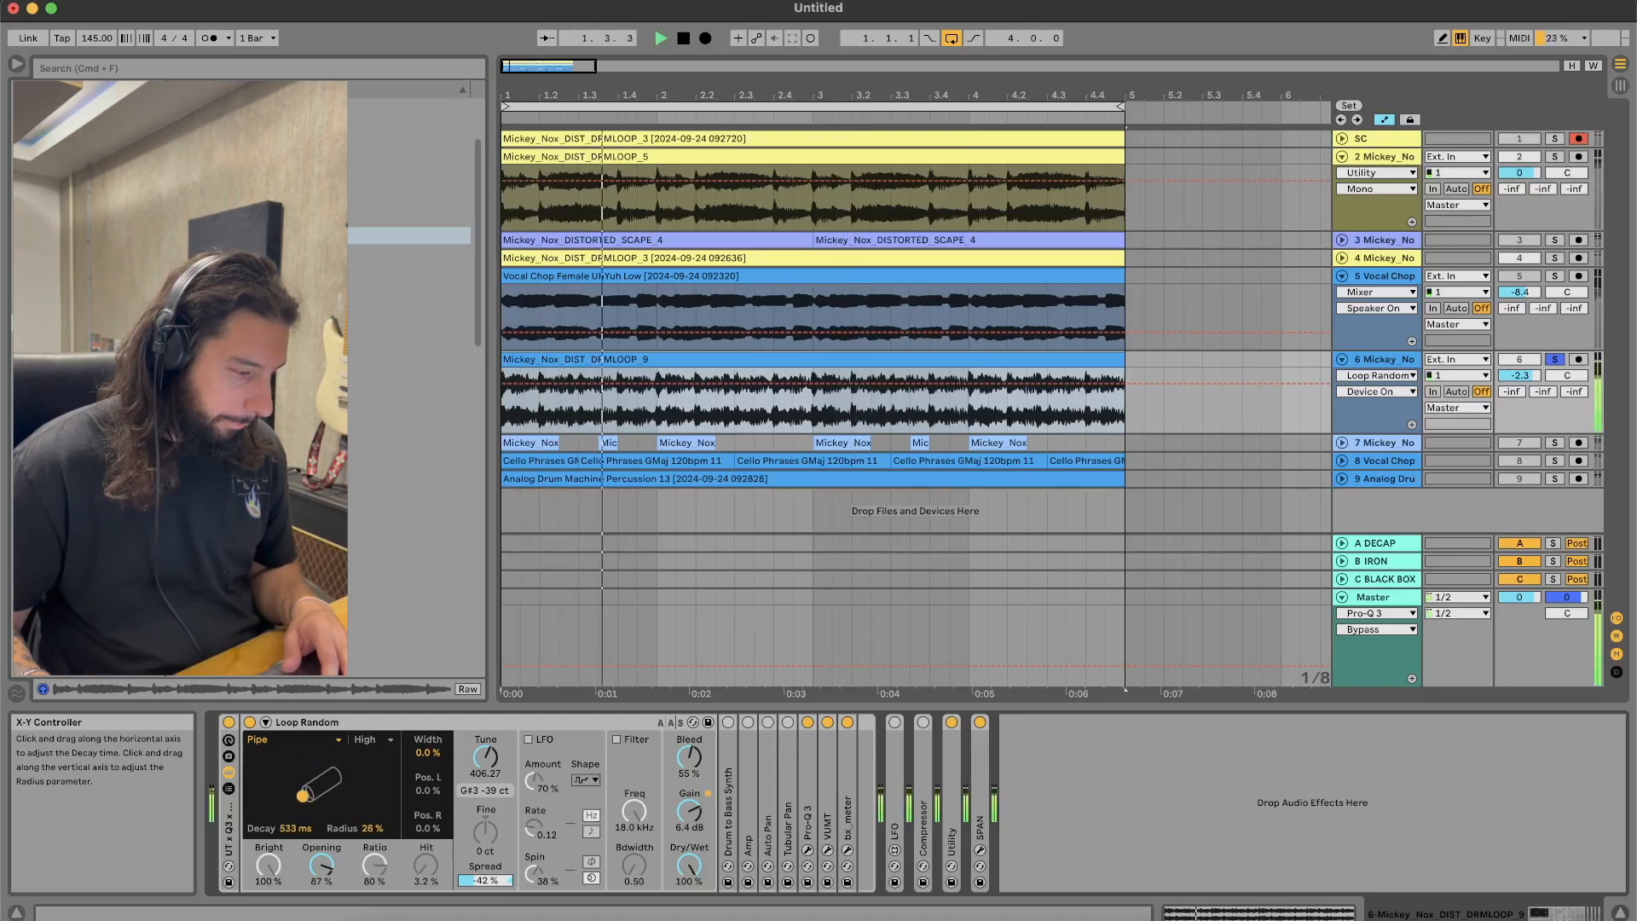
{"action": "left_click_drag", "start_coordinate": [373, 795], "coordinate": [340, 778]}
{"action": "key", "text": "space"}
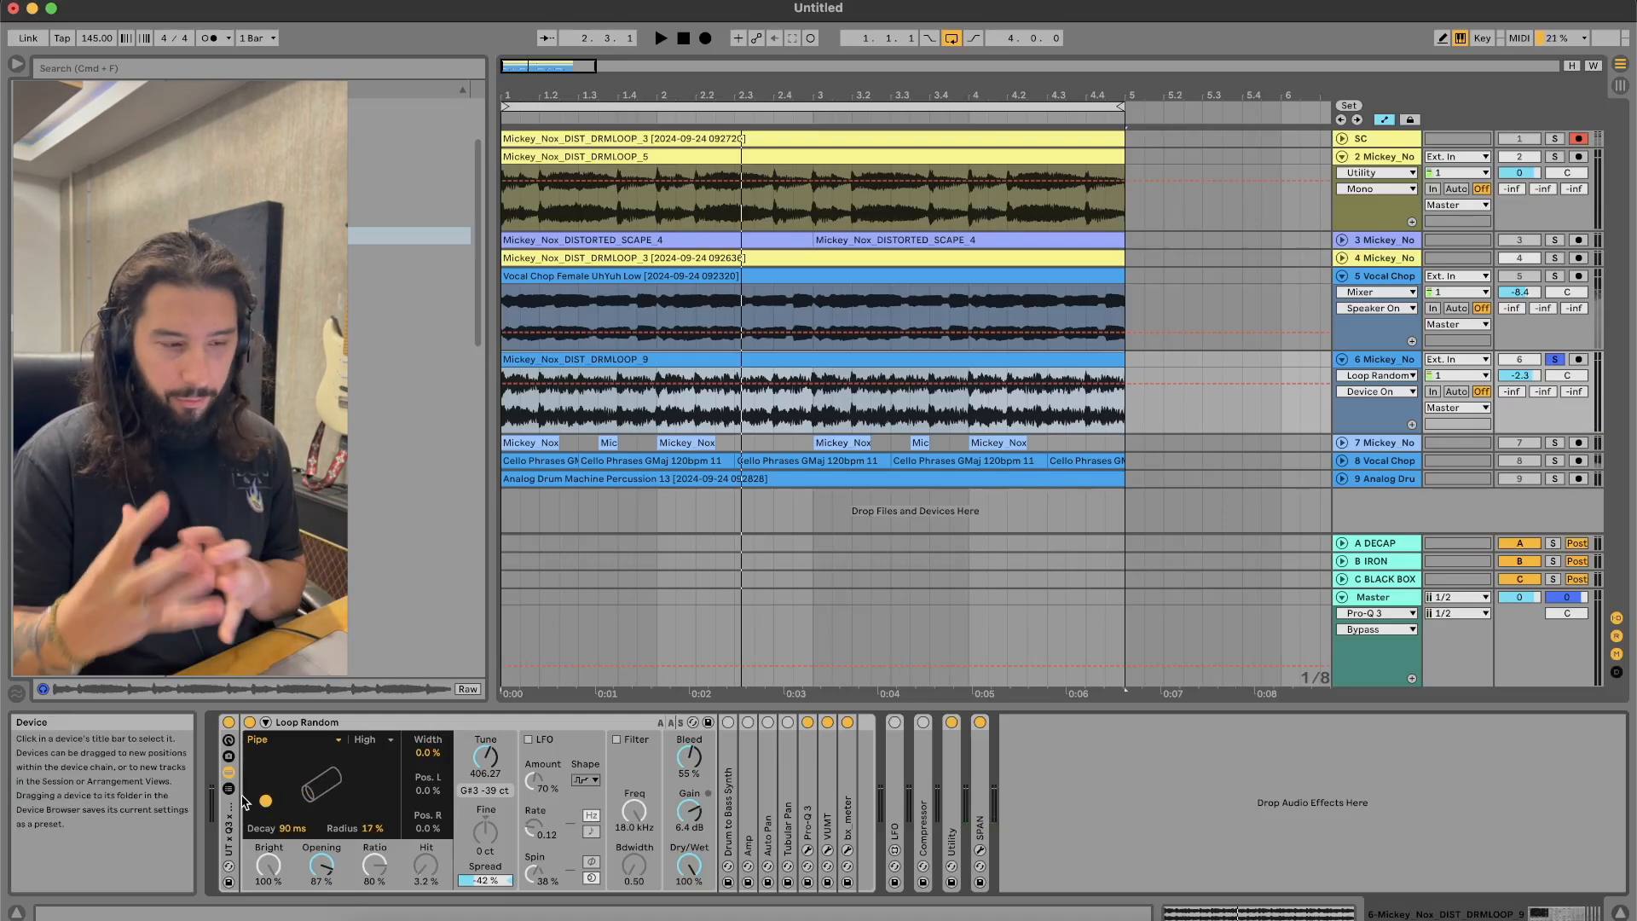
Step: Set Loop Random's Decay to 35.0 s and Radius to 100%, playing the loop to hear the maximum resonance
{"action": "left_click_drag", "start_coordinate": [260, 801], "coordinate": [390, 760]}
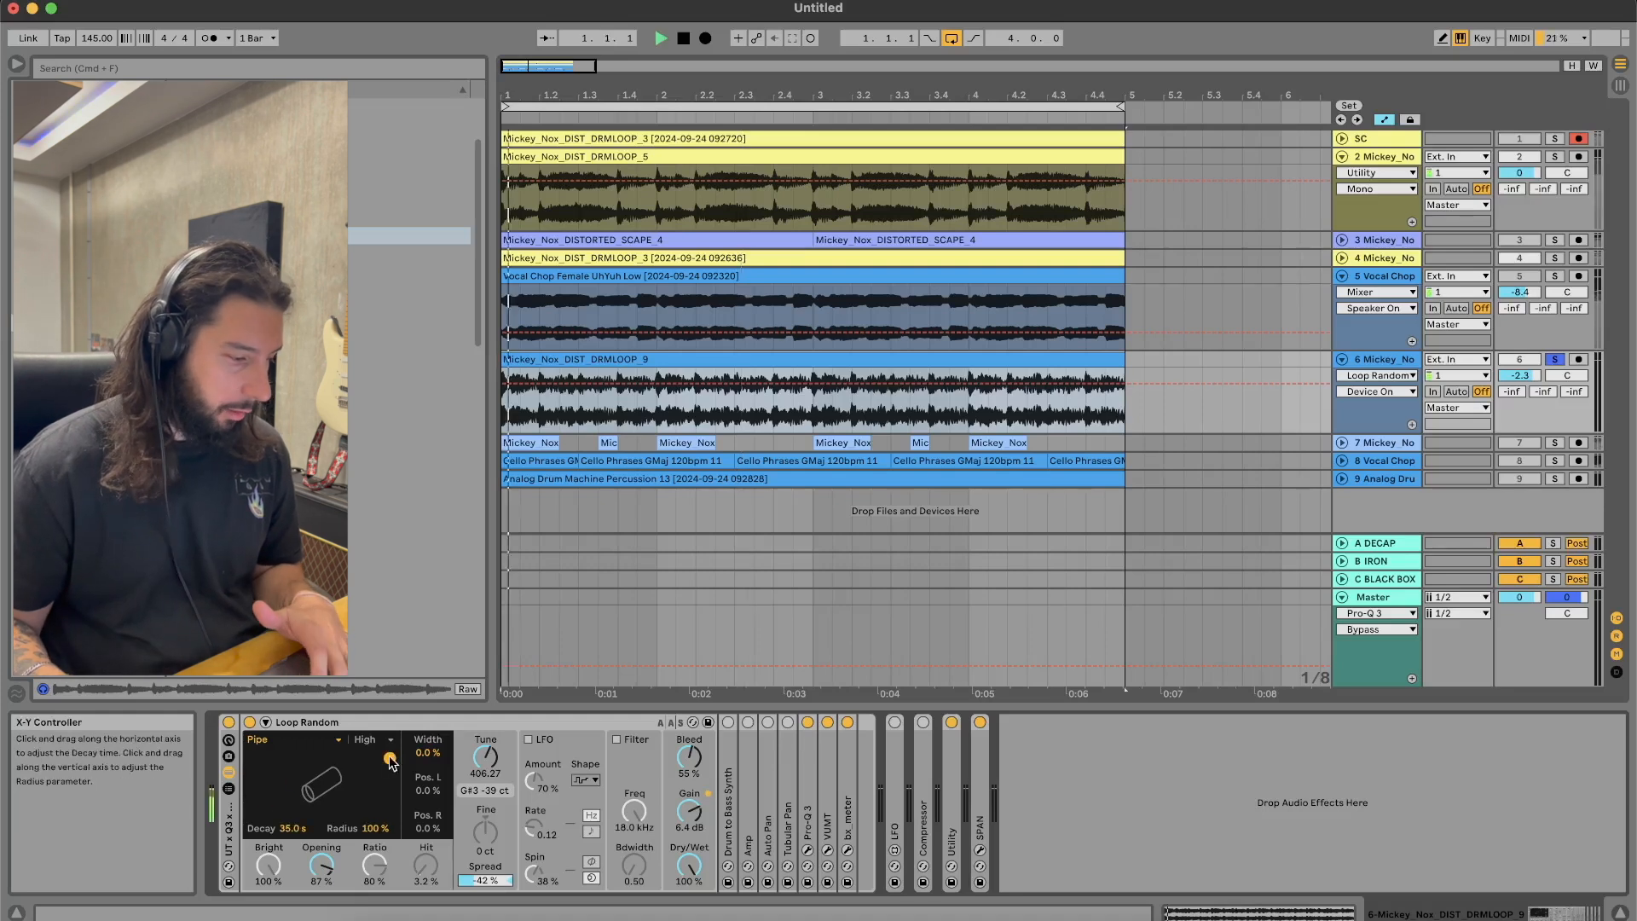
{"action": "key", "text": "space"}
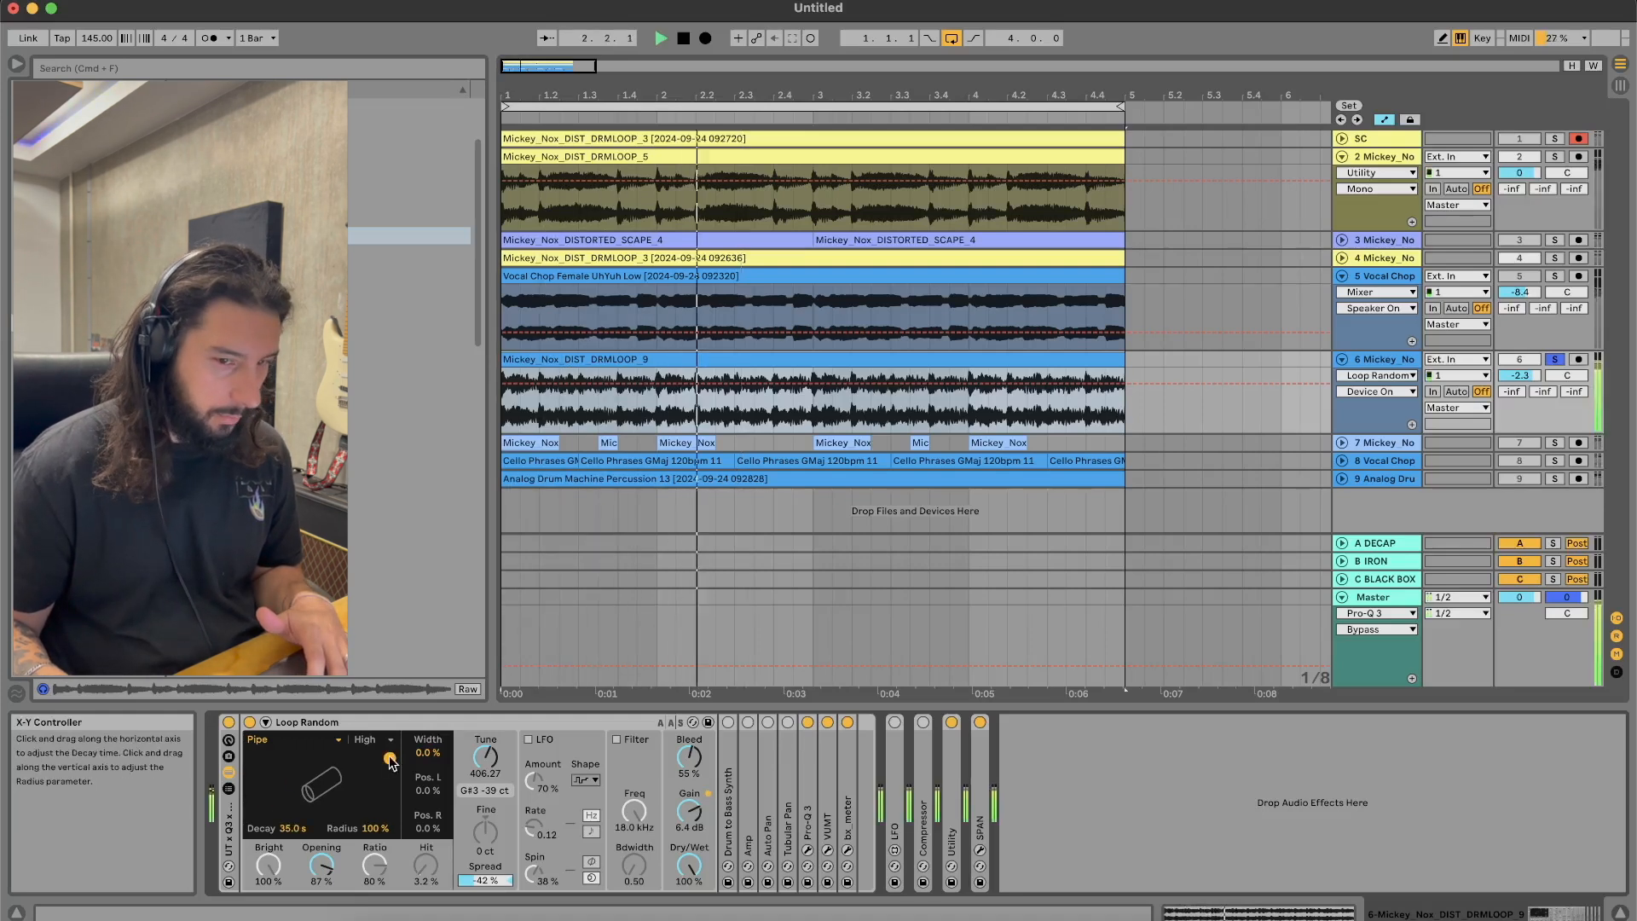
{"action": "left_click_drag", "start_coordinate": [363, 758], "coordinate": [254, 758]}
{"action": "key", "text": "space"}
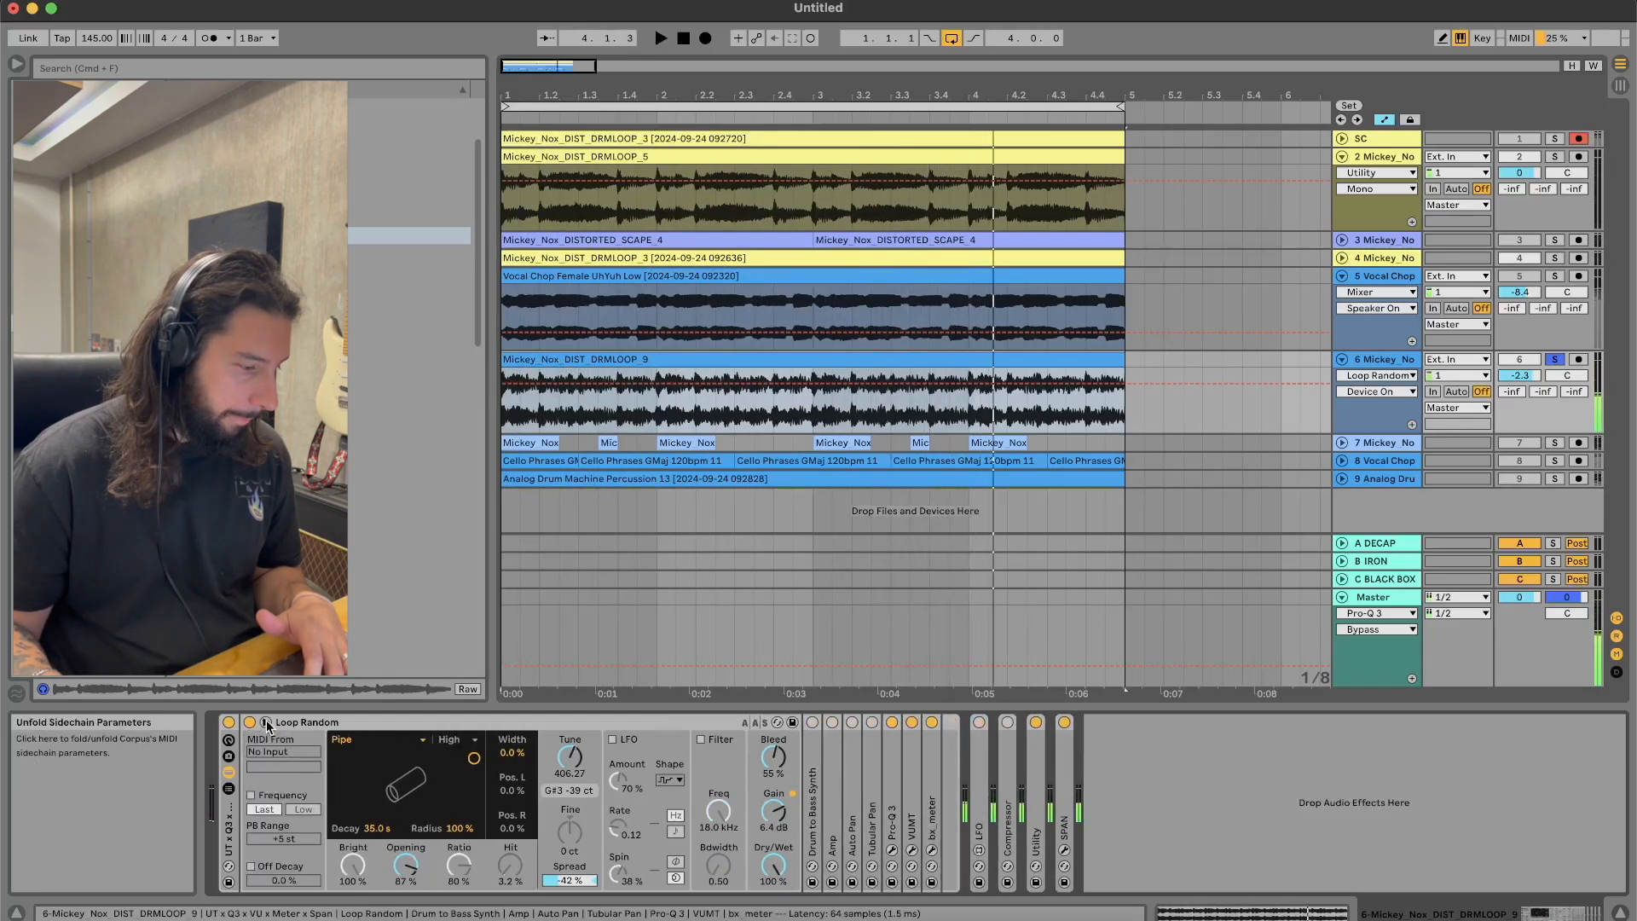
Step: Try the Marimba and Membrane resonance types in Loop Random during playback, sweeping Decay and Material
{"action": "left_click", "coordinate": [296, 740]}
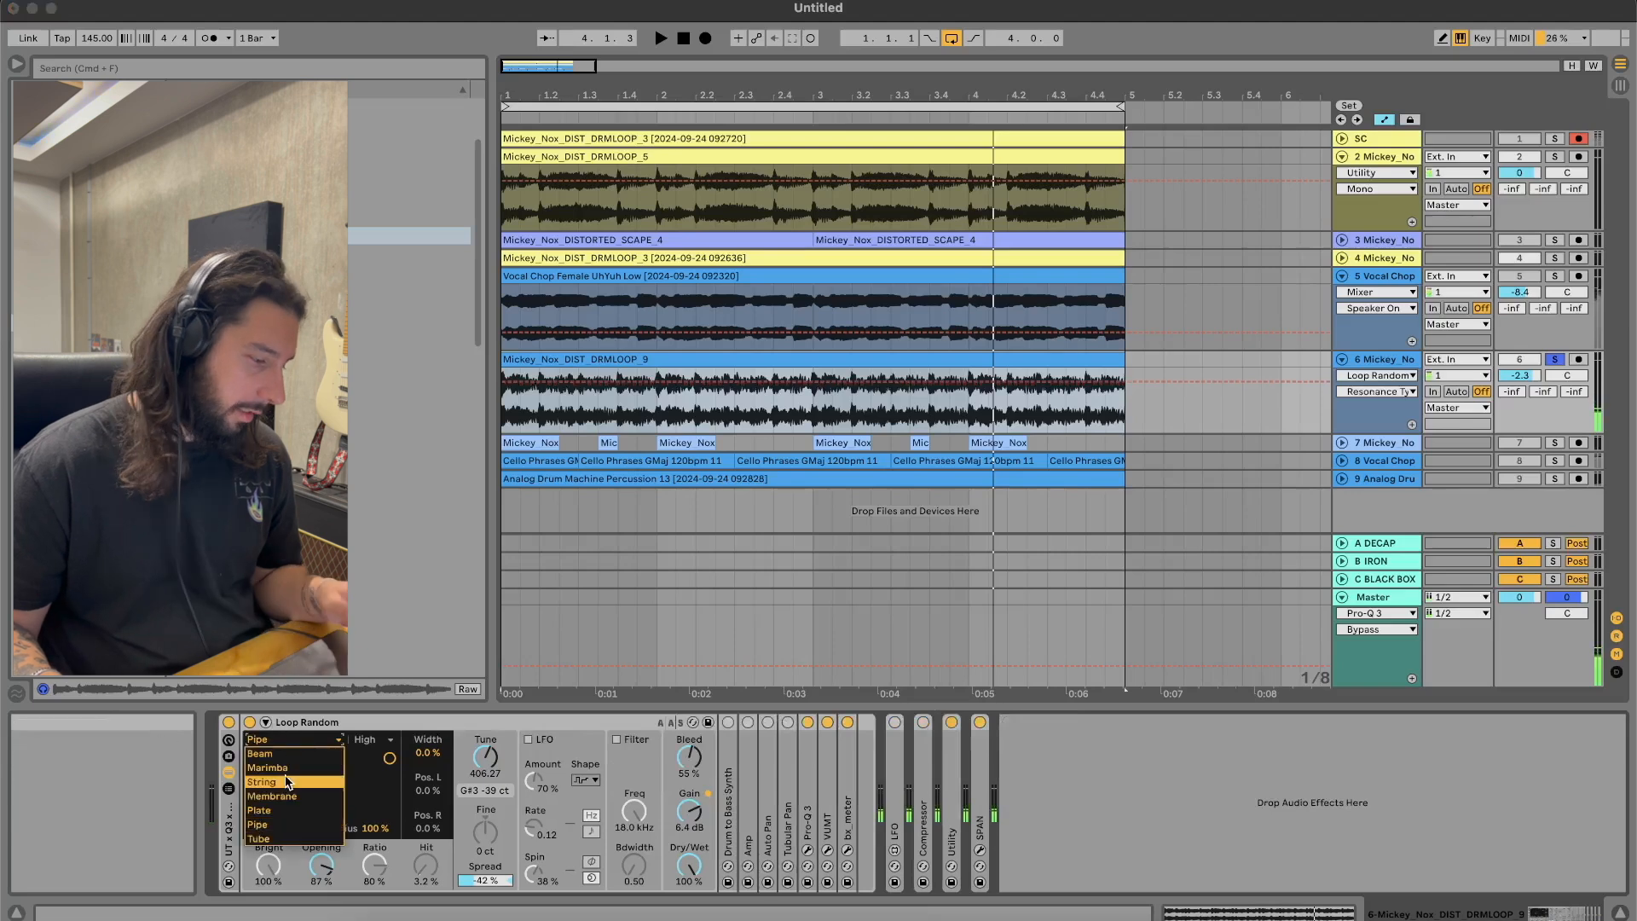
{"action": "left_click", "coordinate": [287, 747]}
{"action": "key", "text": "space"}
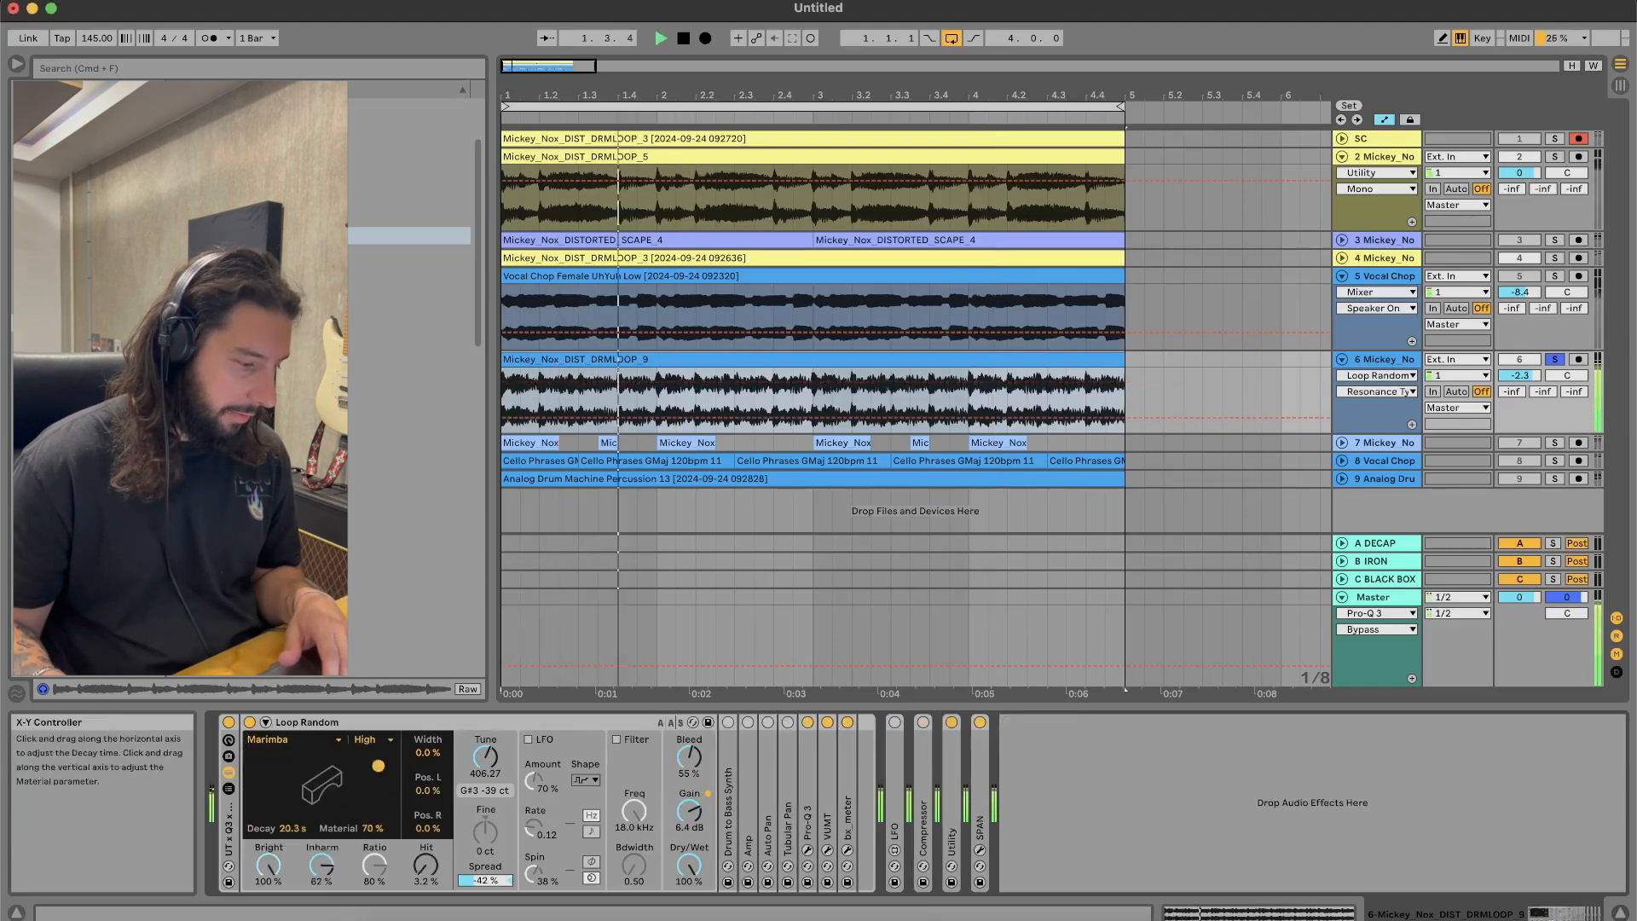
{"action": "left_click", "coordinate": [287, 740]}
{"action": "left_click", "coordinate": [287, 797]}
{"action": "mouse_move", "coordinate": [385, 758]}
{"action": "left_mouse_down"}
{"action": "mouse_move", "coordinate": [256, 794]}
{"action": "mouse_move", "coordinate": [384, 760]}
{"action": "left_mouse_up"}
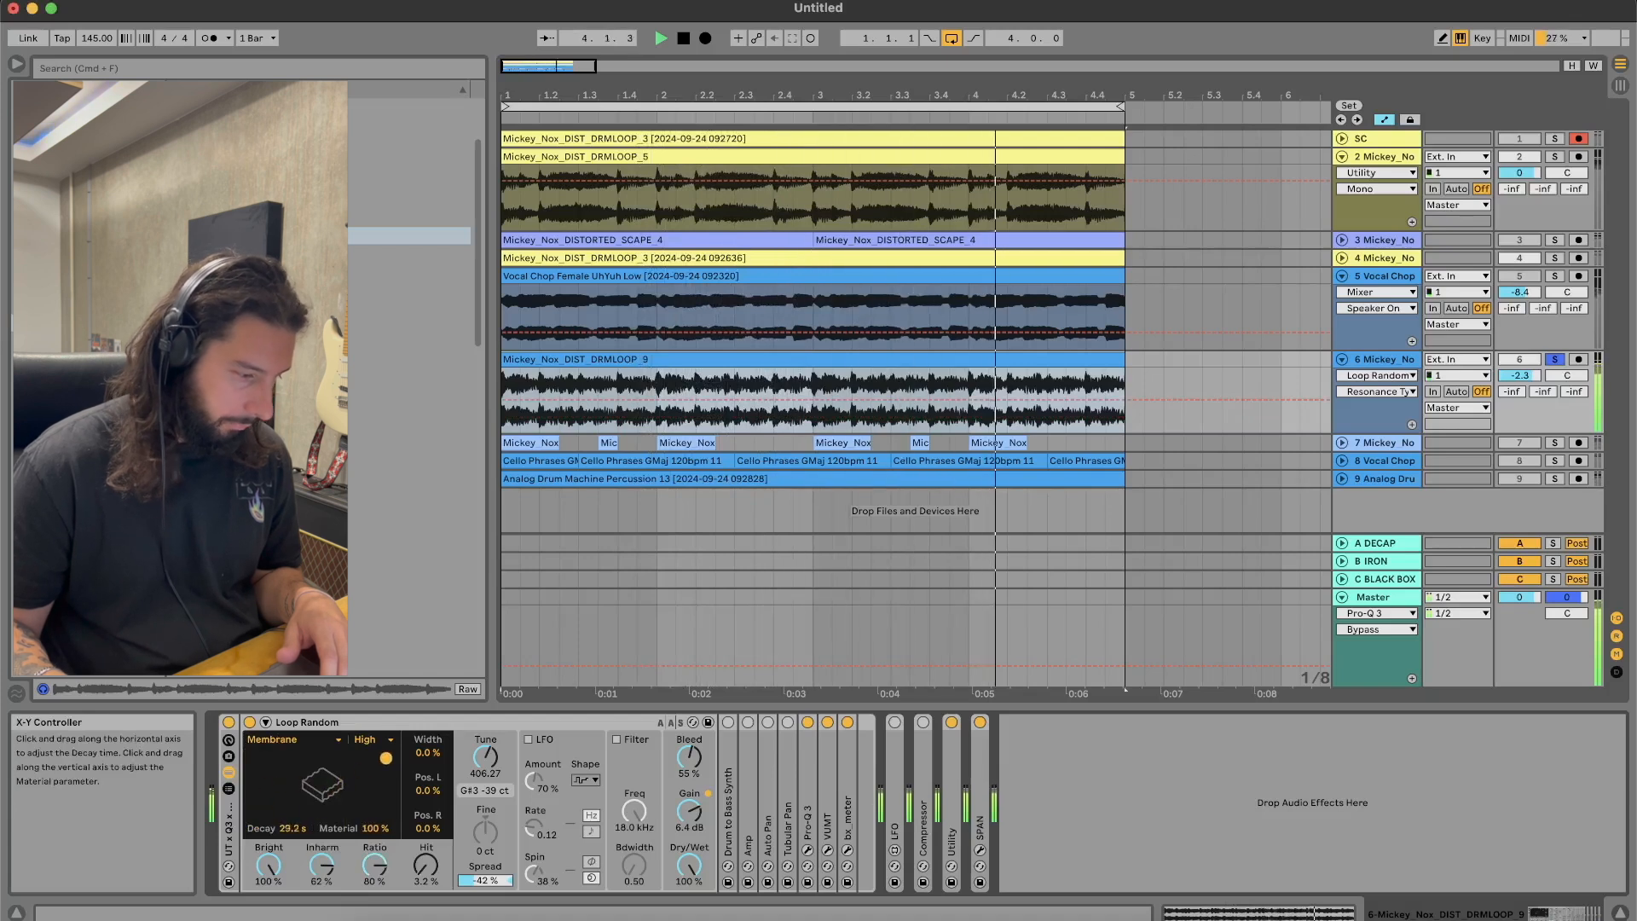
{"action": "left_click_drag", "start_coordinate": [253, 809], "coordinate": [316, 794]}
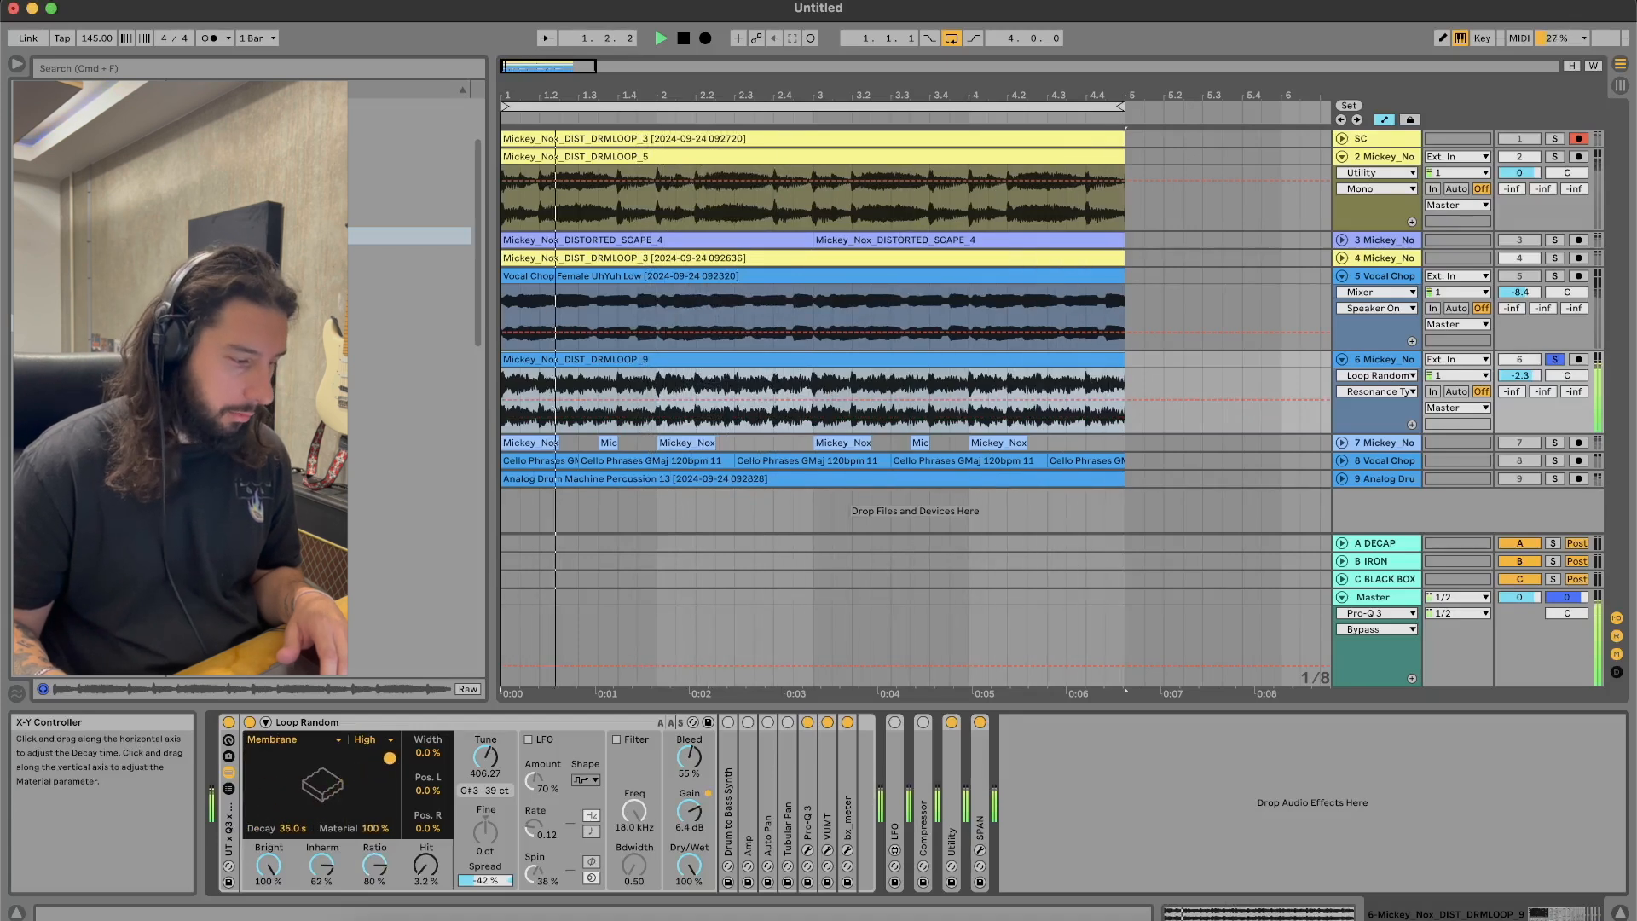
Step: Switch the resonance type back to Pipe and sweep between 50 ms Decay, 0% Radius and 35.0 s, 100% during playback
{"action": "left_click", "coordinate": [287, 739]}
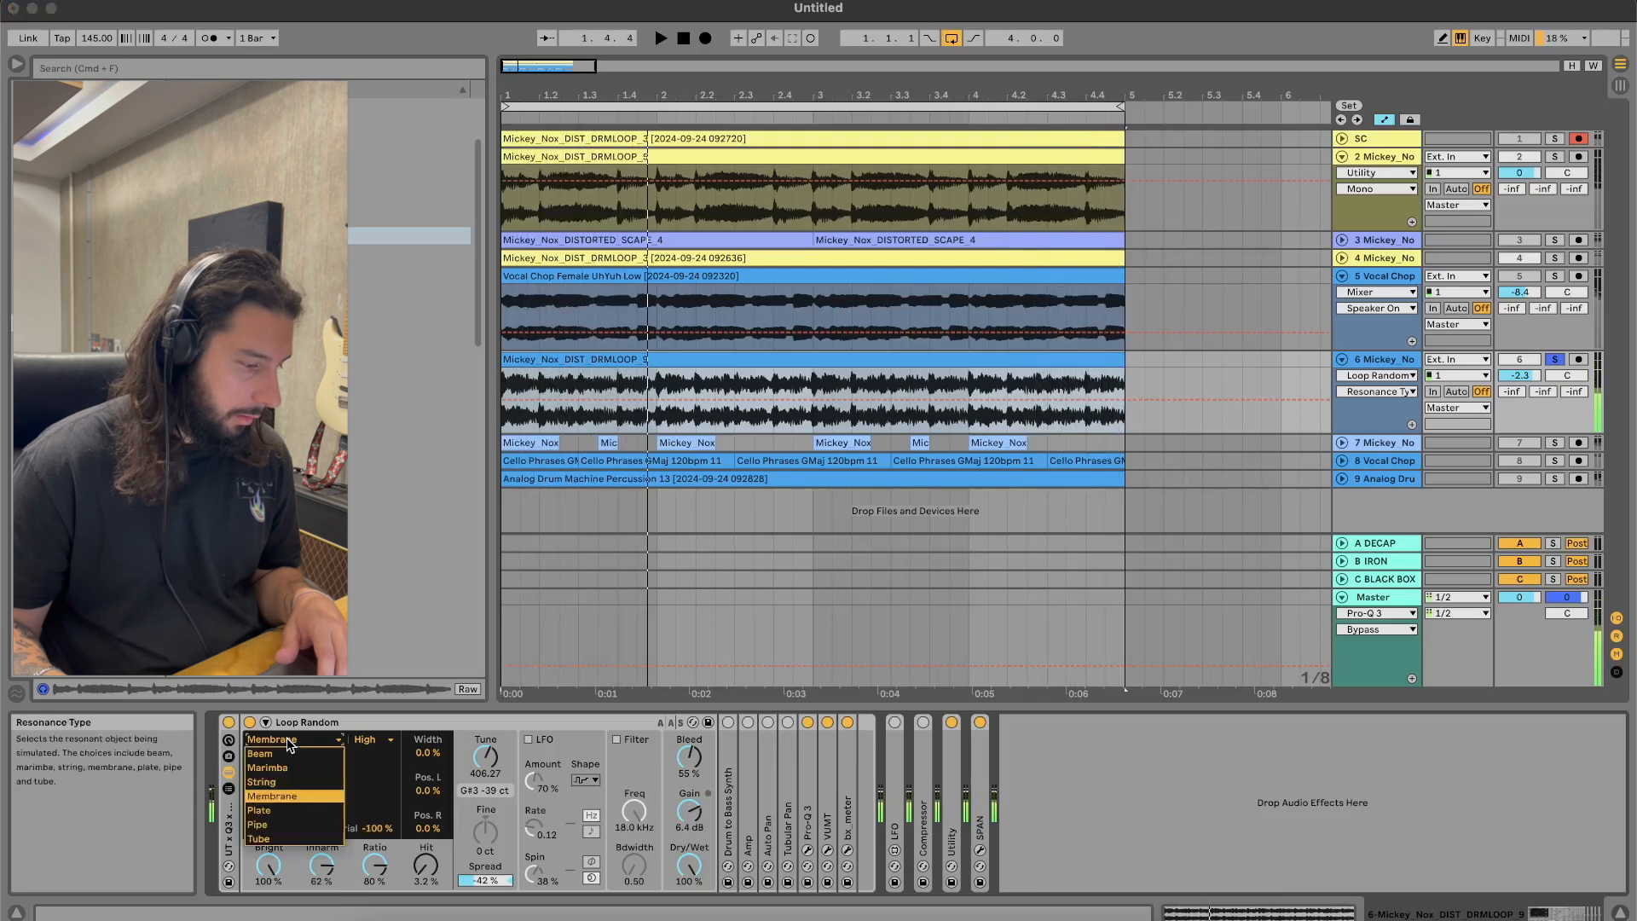
{"action": "left_click", "coordinate": [285, 815]}
{"action": "left_click_drag", "start_coordinate": [253, 809], "coordinate": [392, 762]}
{"action": "key", "text": "space"}
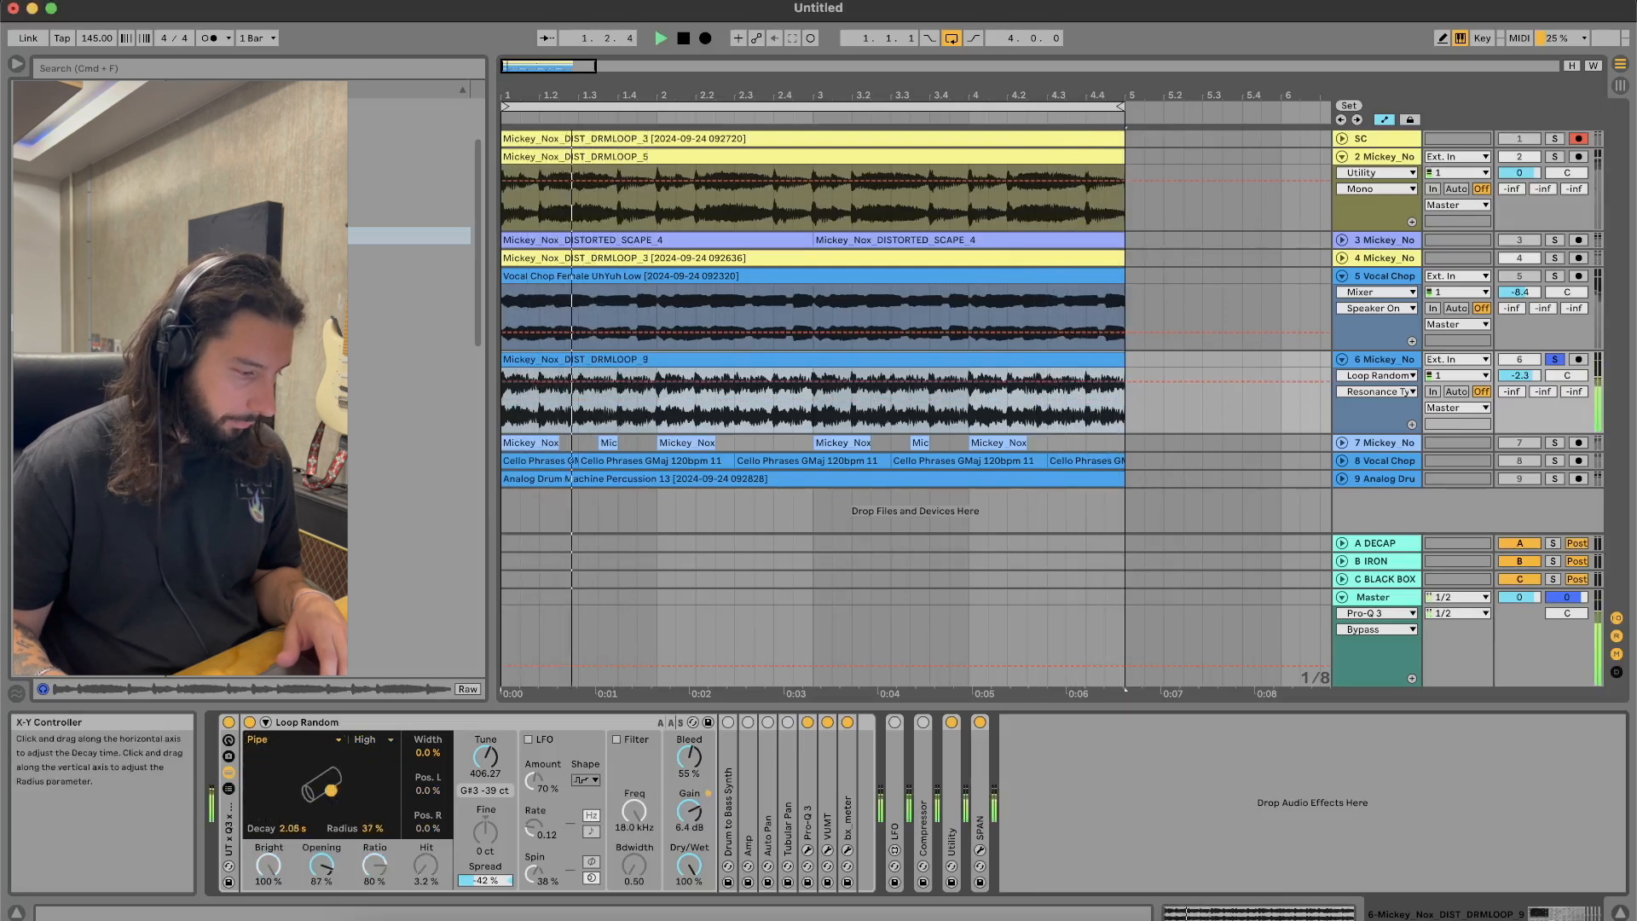
{"action": "key", "text": "space"}
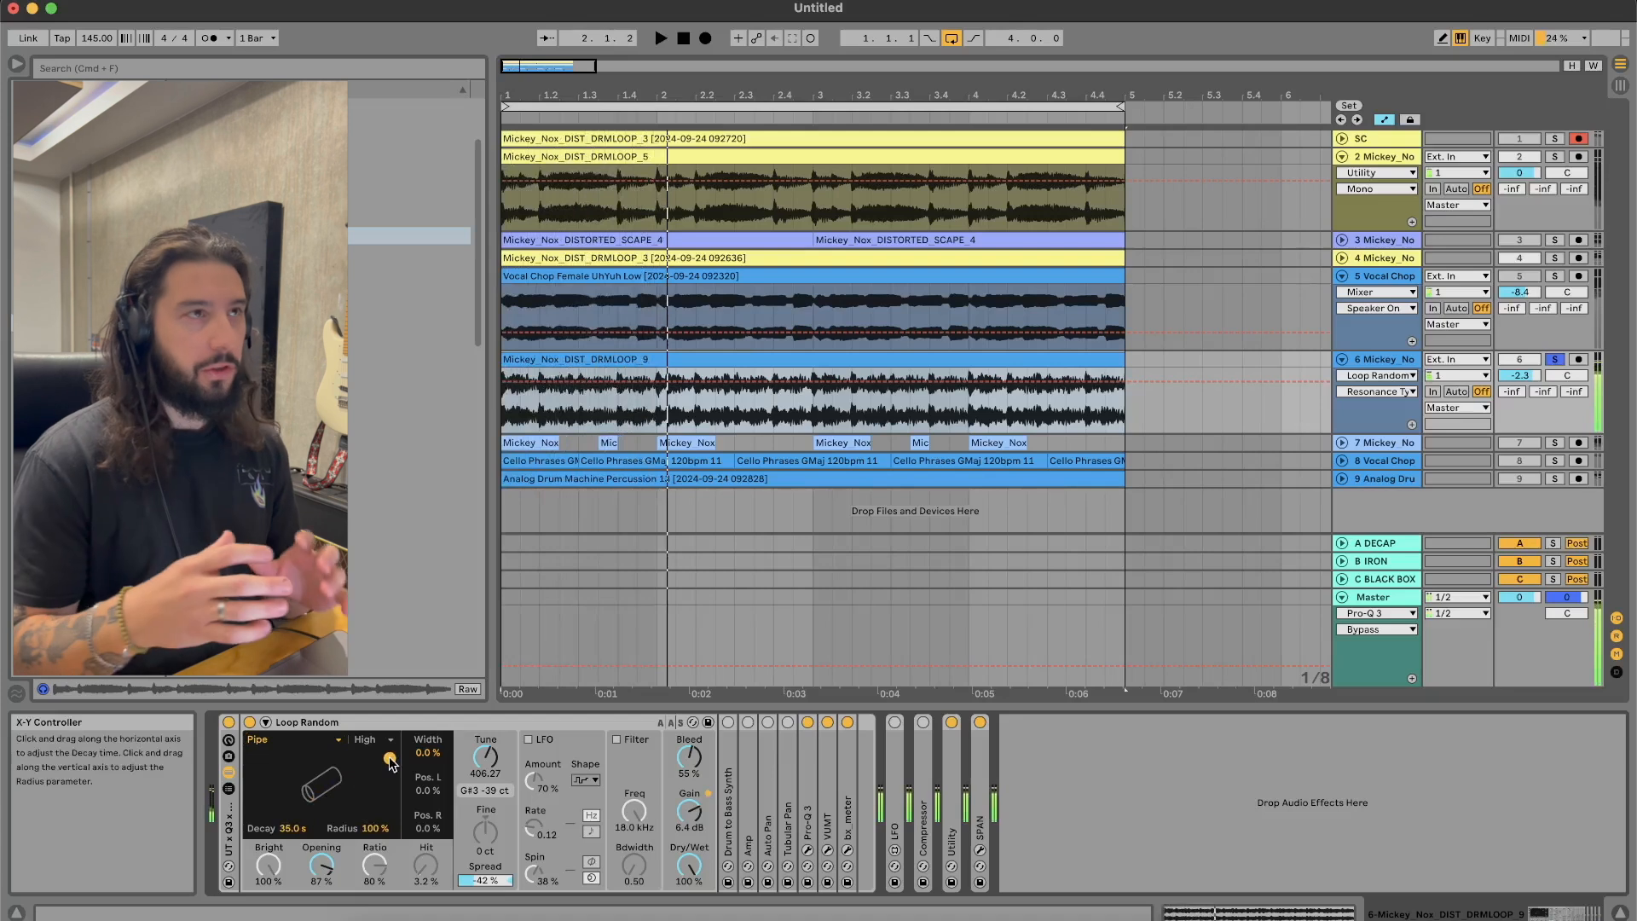
{"action": "left_click_drag", "start_coordinate": [390, 759], "coordinate": [314, 795]}
{"action": "key", "text": "space"}
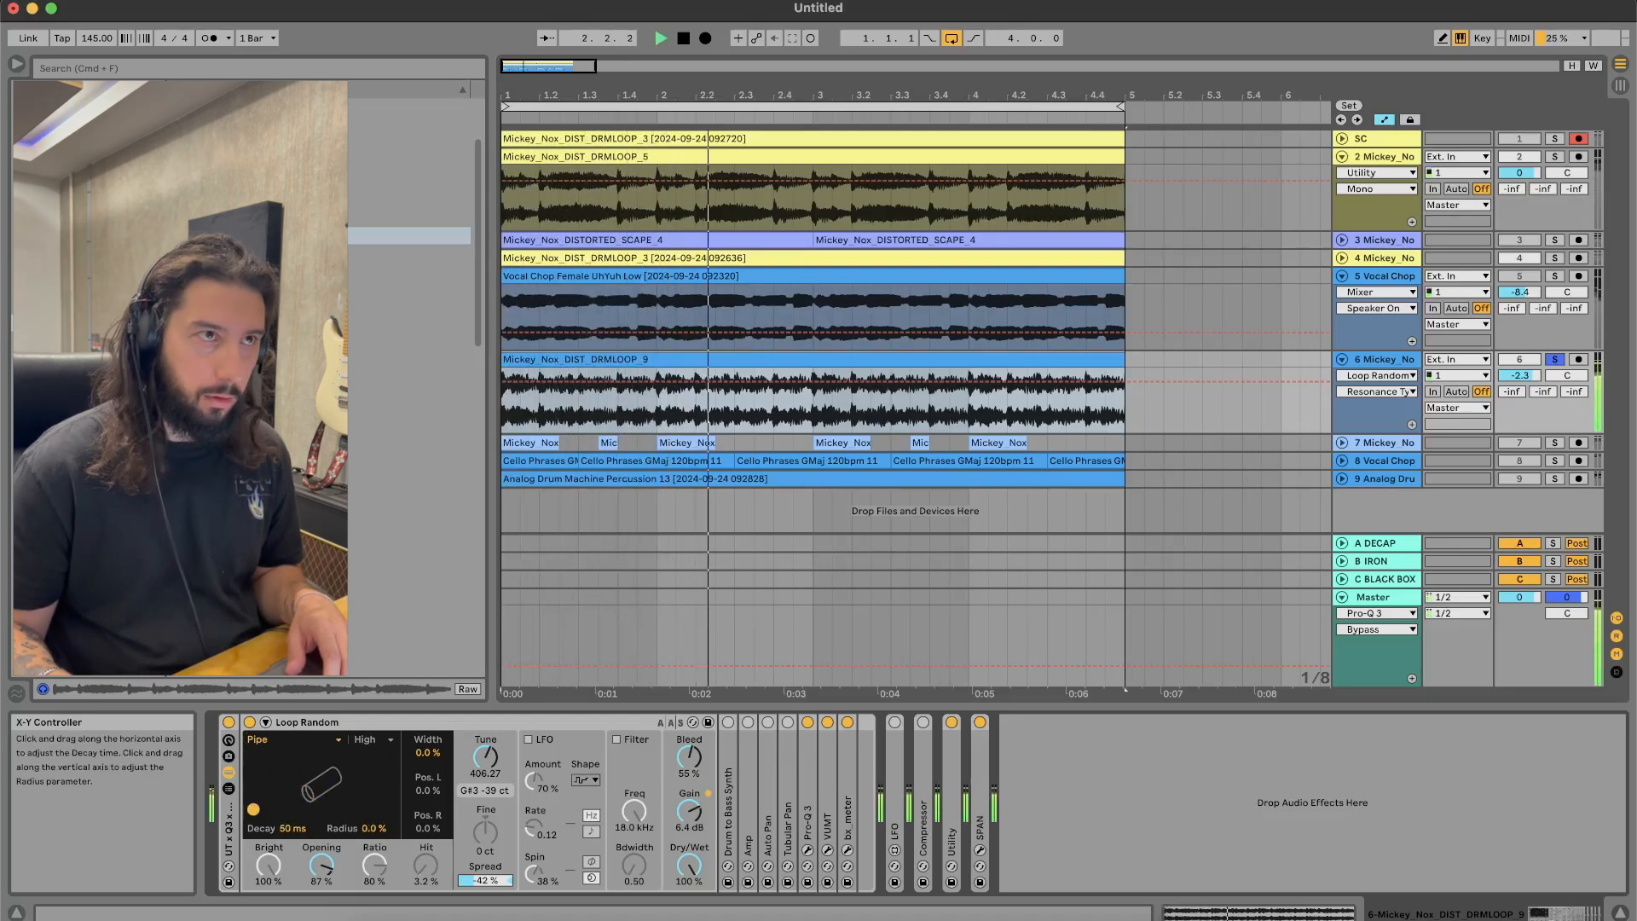
{"action": "key", "text": "space"}
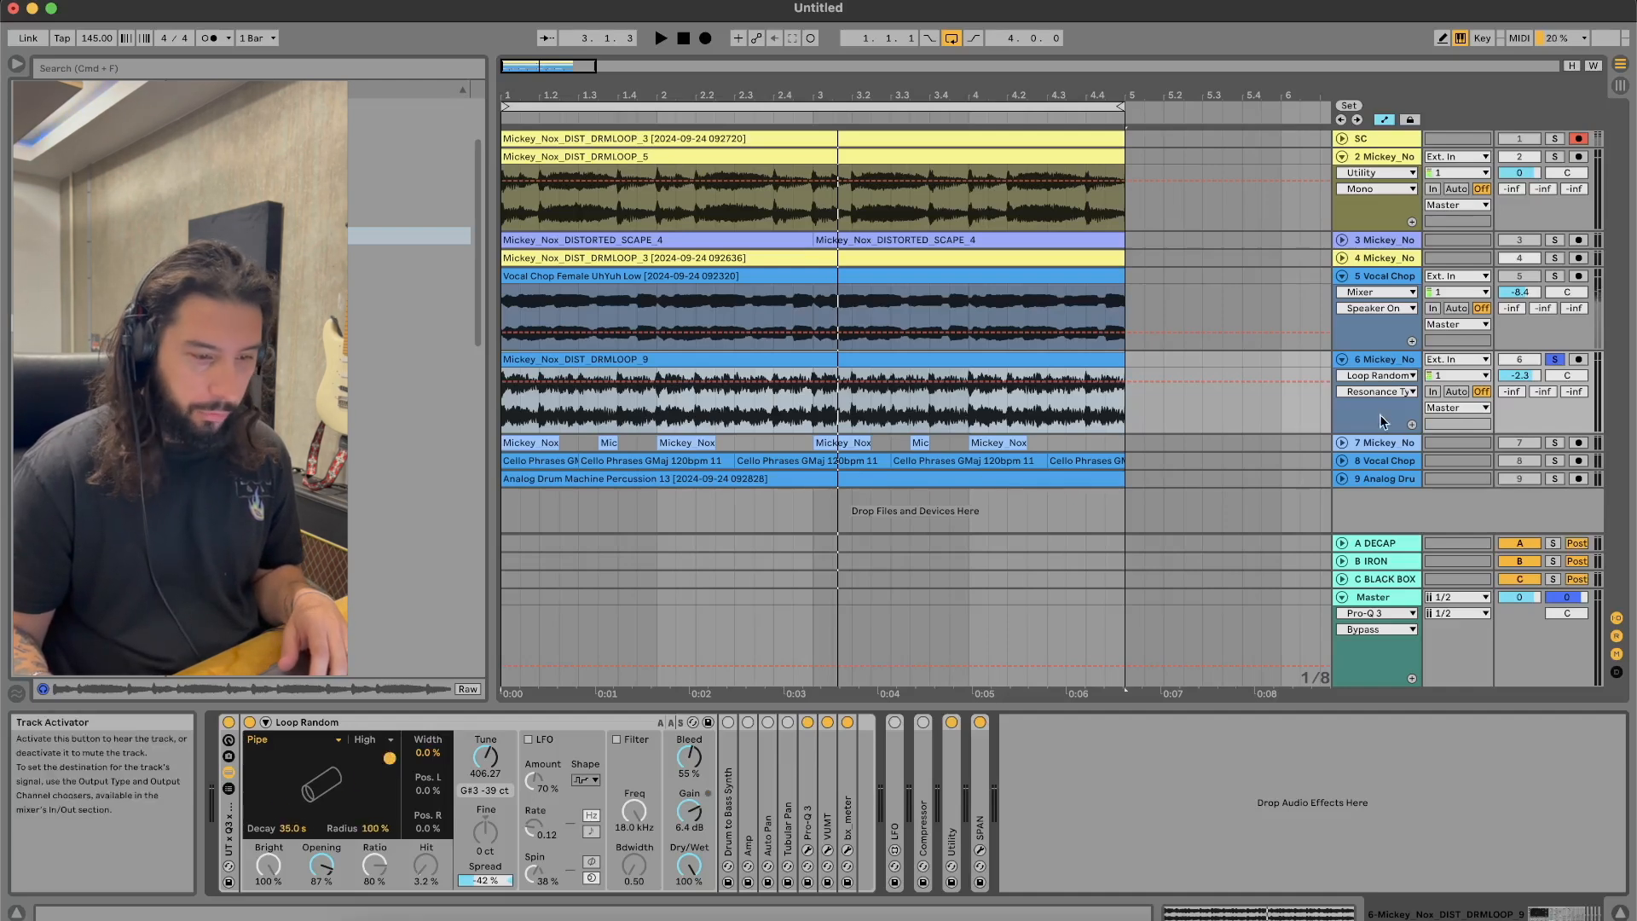
Step: Show Loop Random's Decay automation on track 6 and draw a ramp from minimum to 35.0 s across the first bar
{"action": "left_click", "coordinate": [1374, 376]}
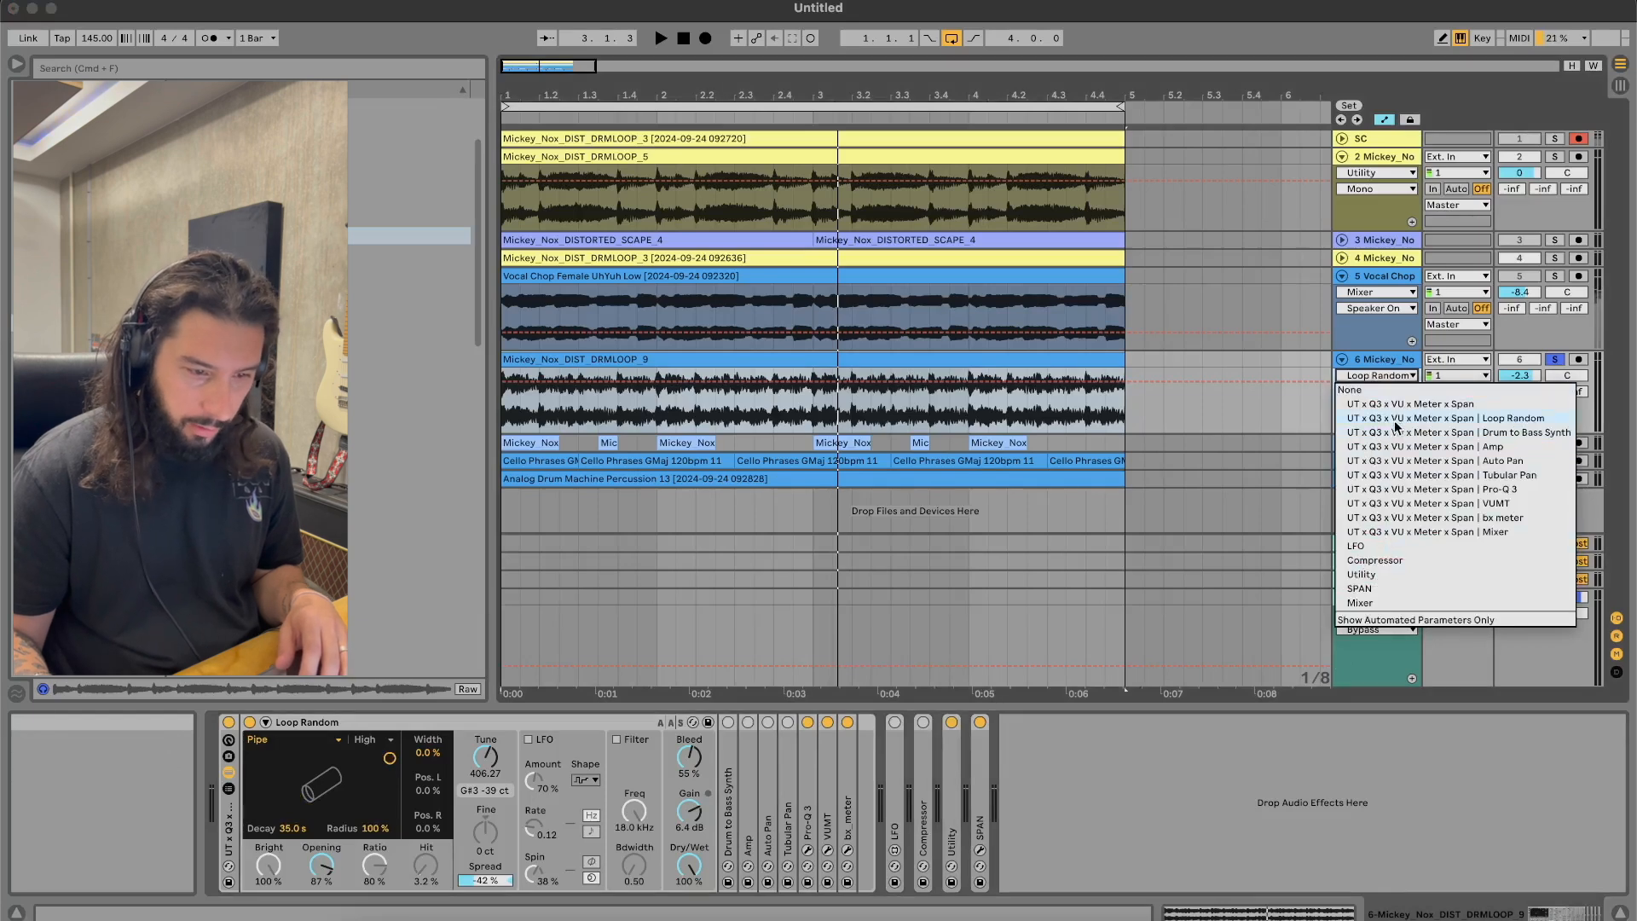
{"action": "left_click", "coordinate": [1396, 418]}
{"action": "left_click", "coordinate": [1377, 392]}
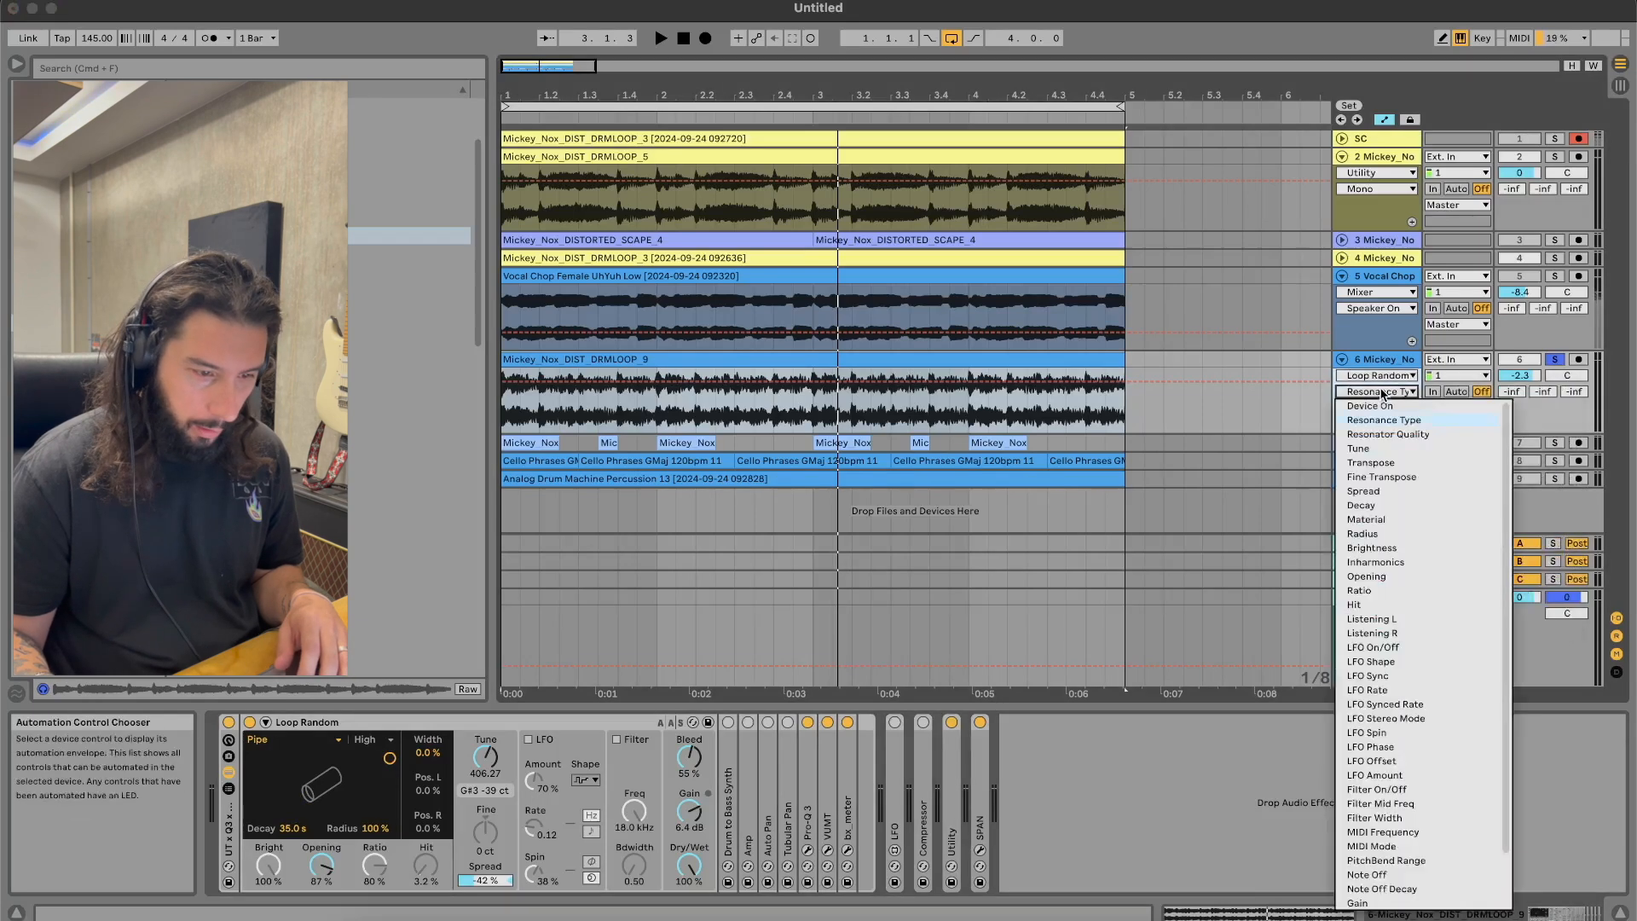
{"action": "left_click", "coordinate": [1384, 506]}
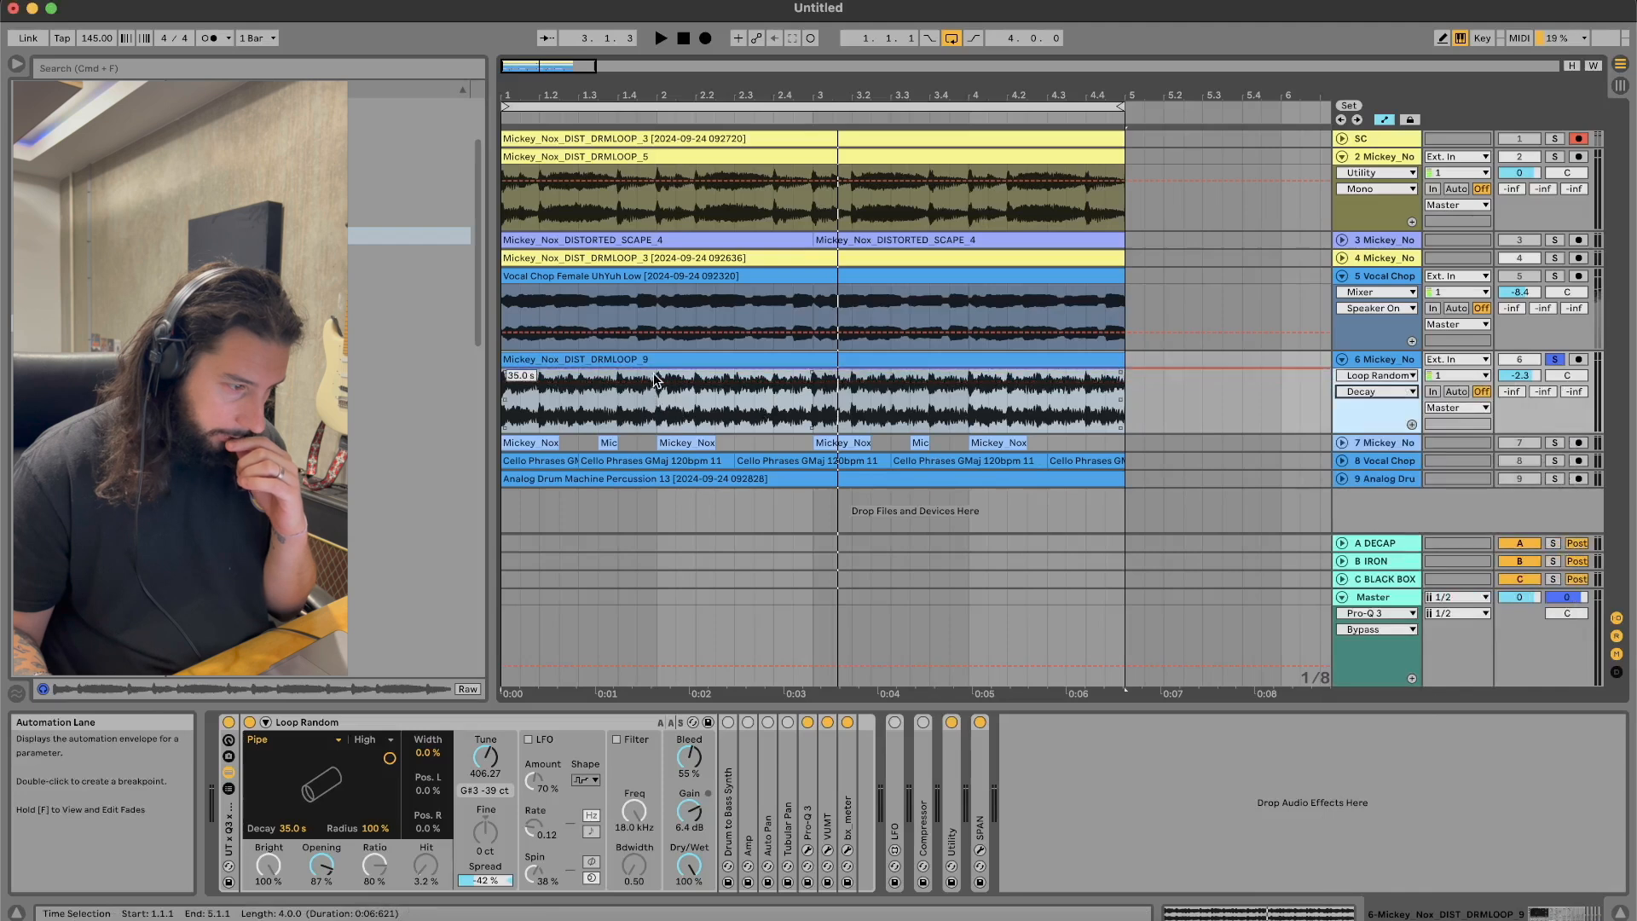
{"action": "left_click_drag", "start_coordinate": [640, 370], "coordinate": [503, 428]}
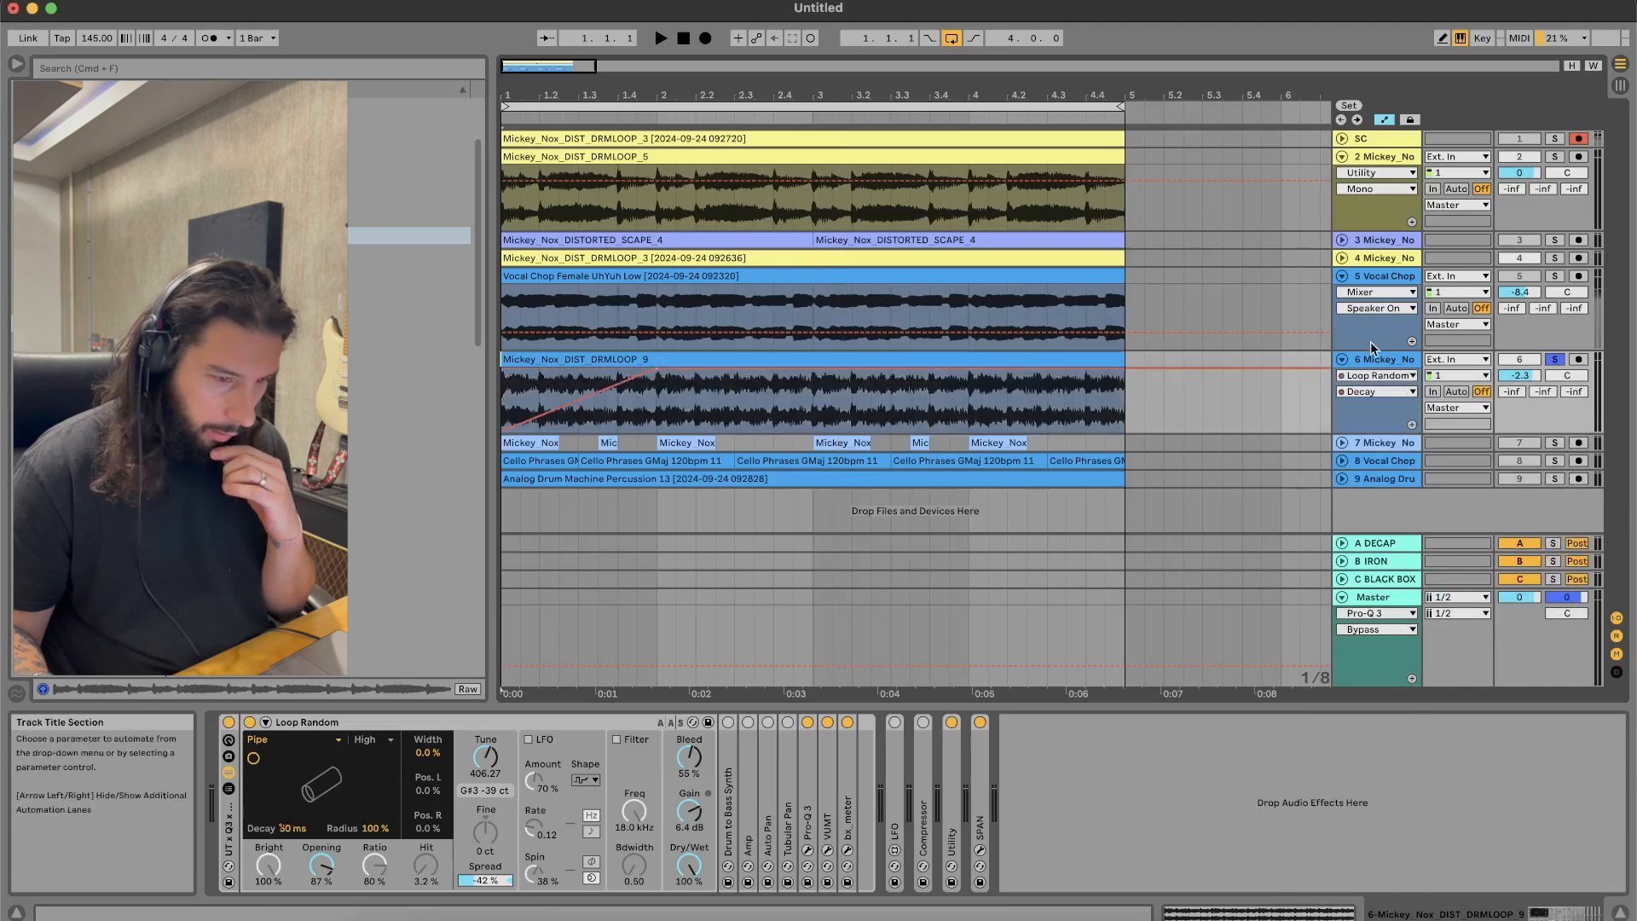
Step: Show Loop Random's Radius automation, draw a ramp from 0% to 100% across the first bar and play it
{"action": "left_click", "coordinate": [1375, 391]}
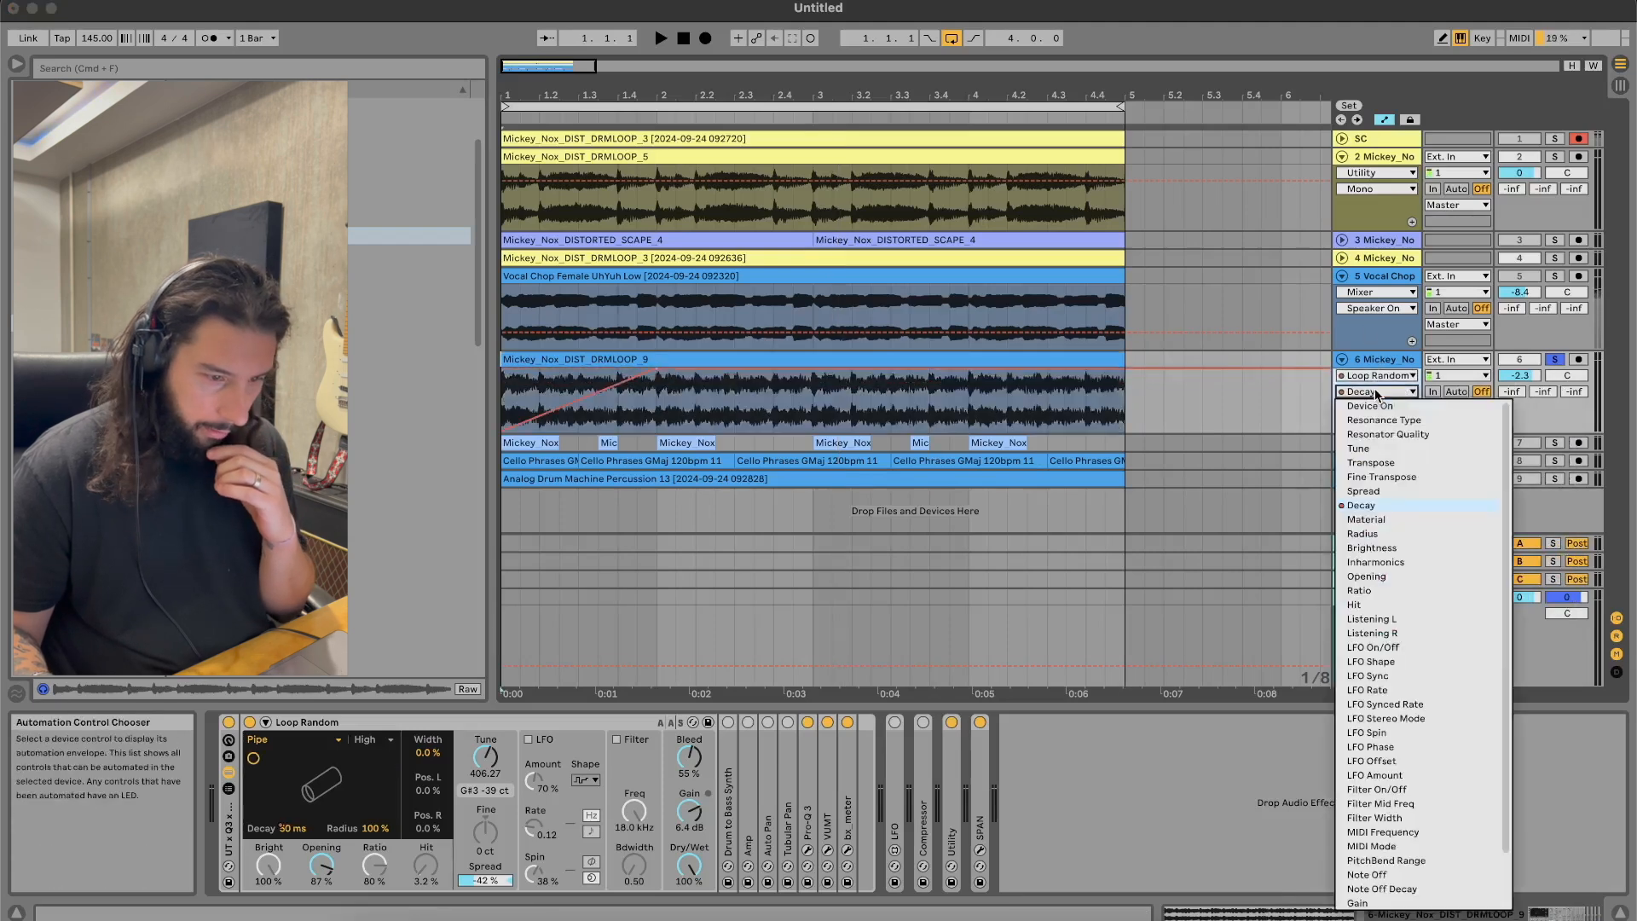
{"action": "left_click", "coordinate": [1364, 534]}
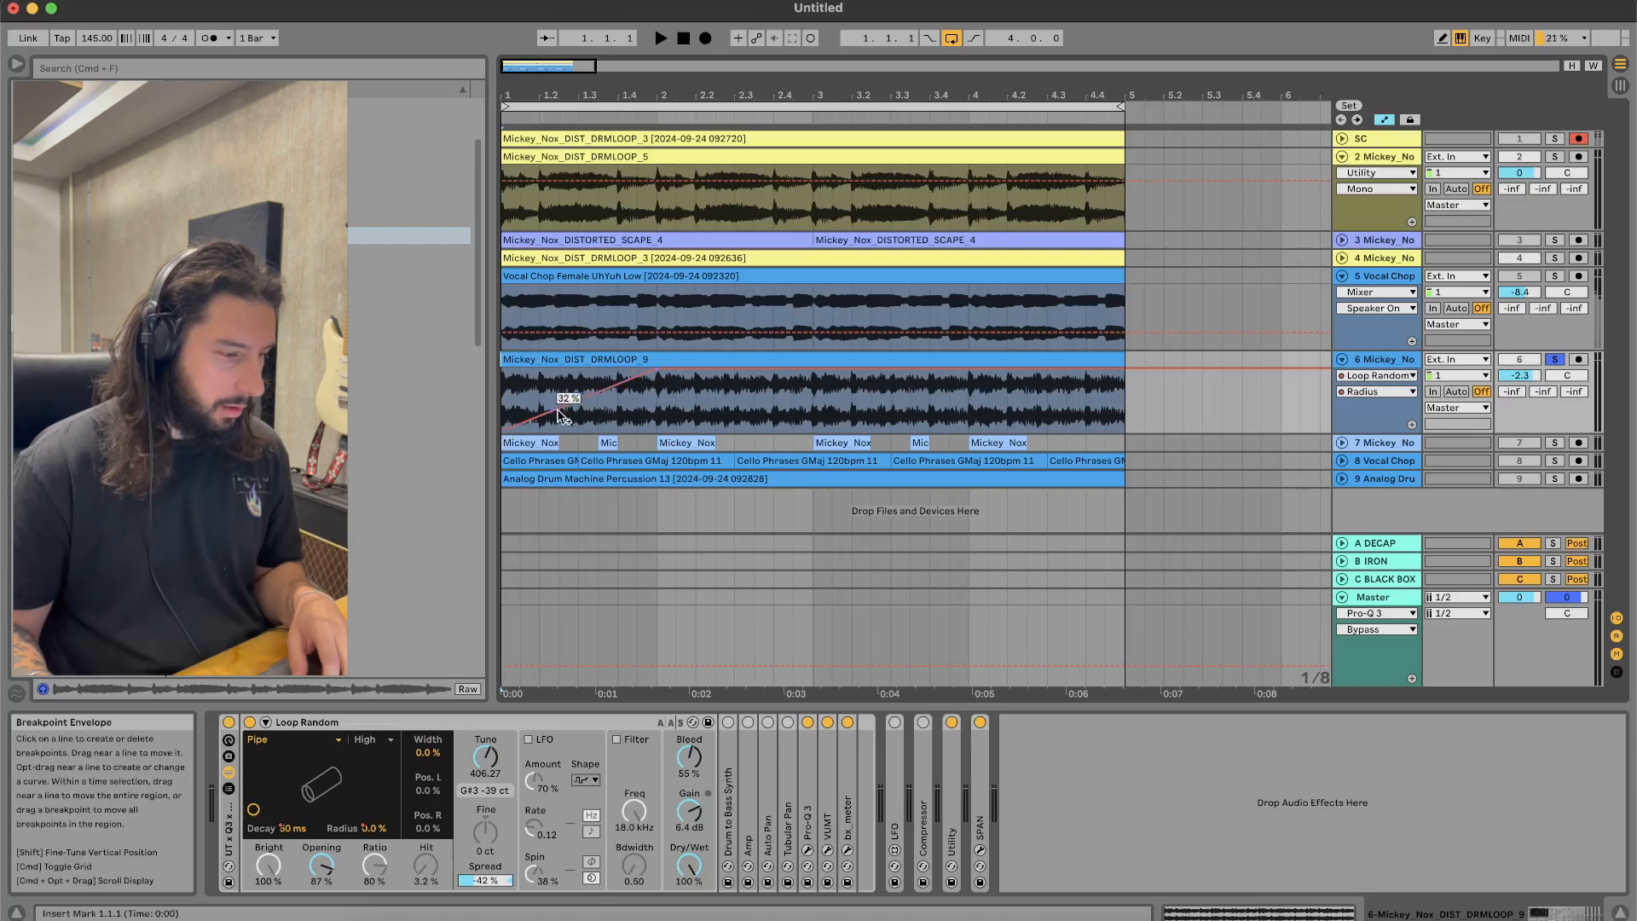
{"action": "key", "text": "space"}
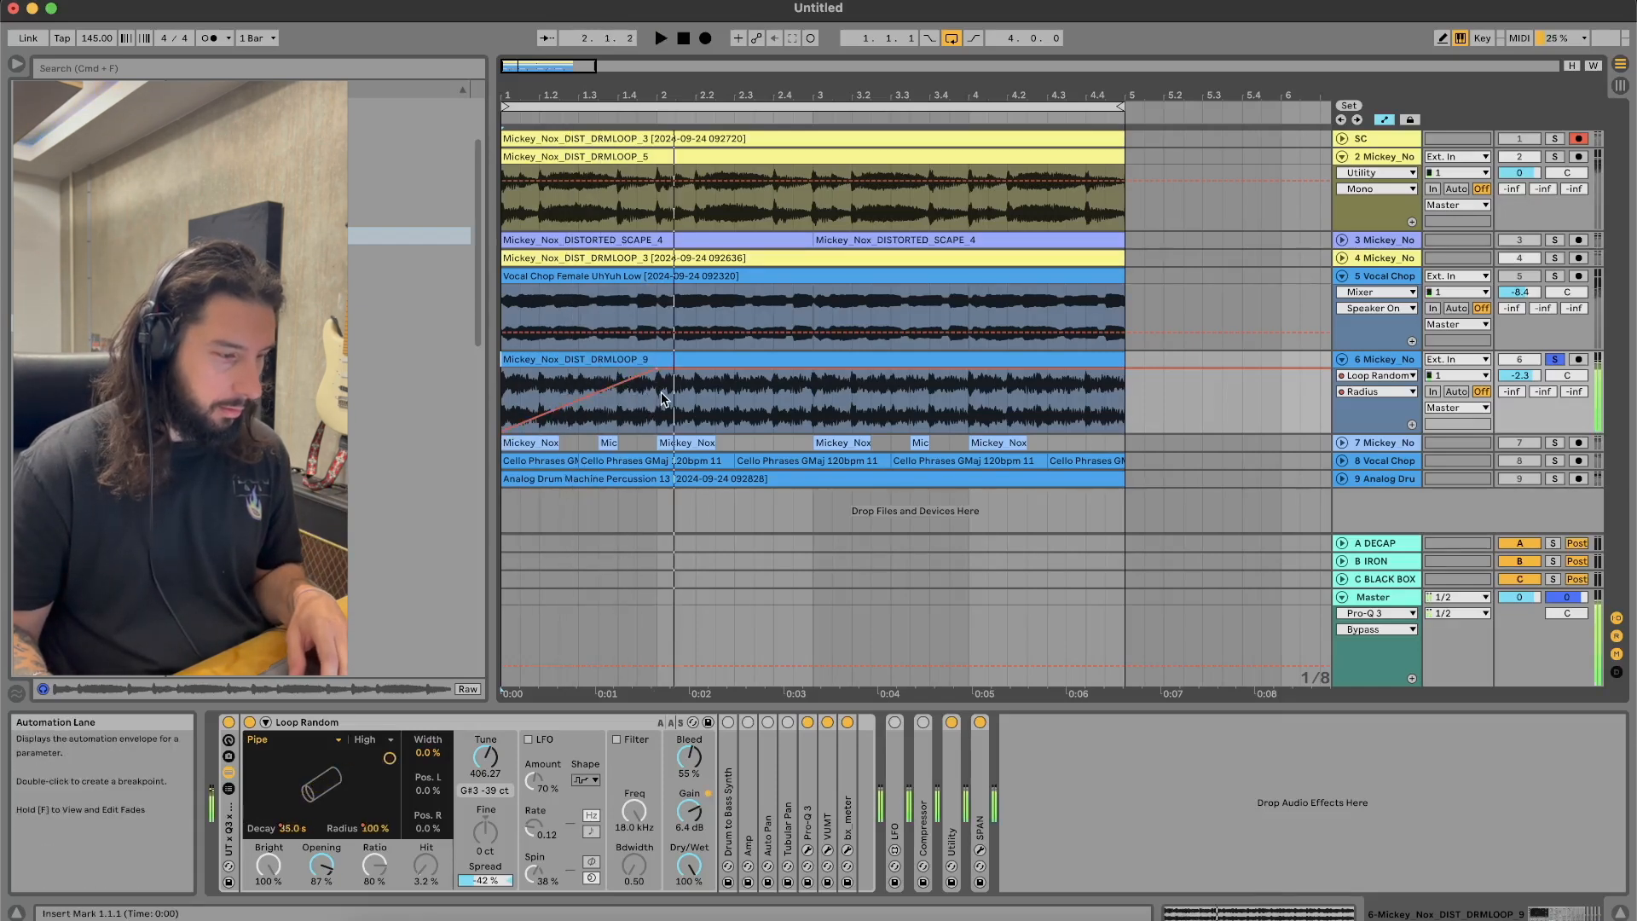
Step: Select the first bar of track 6 and duplicate it three times so the ramps repeat through bar 4
{"action": "left_click_drag", "start_coordinate": [662, 395], "coordinate": [406, 401]}
{"action": "key", "text": "super+d"}
{"action": "key", "text": "super+d"}
{"action": "key", "text": "super+d"}
Step: Show the repeated Decay automation on track 6, select the whole clip and play the loop
{"action": "left_click", "coordinate": [1385, 392]}
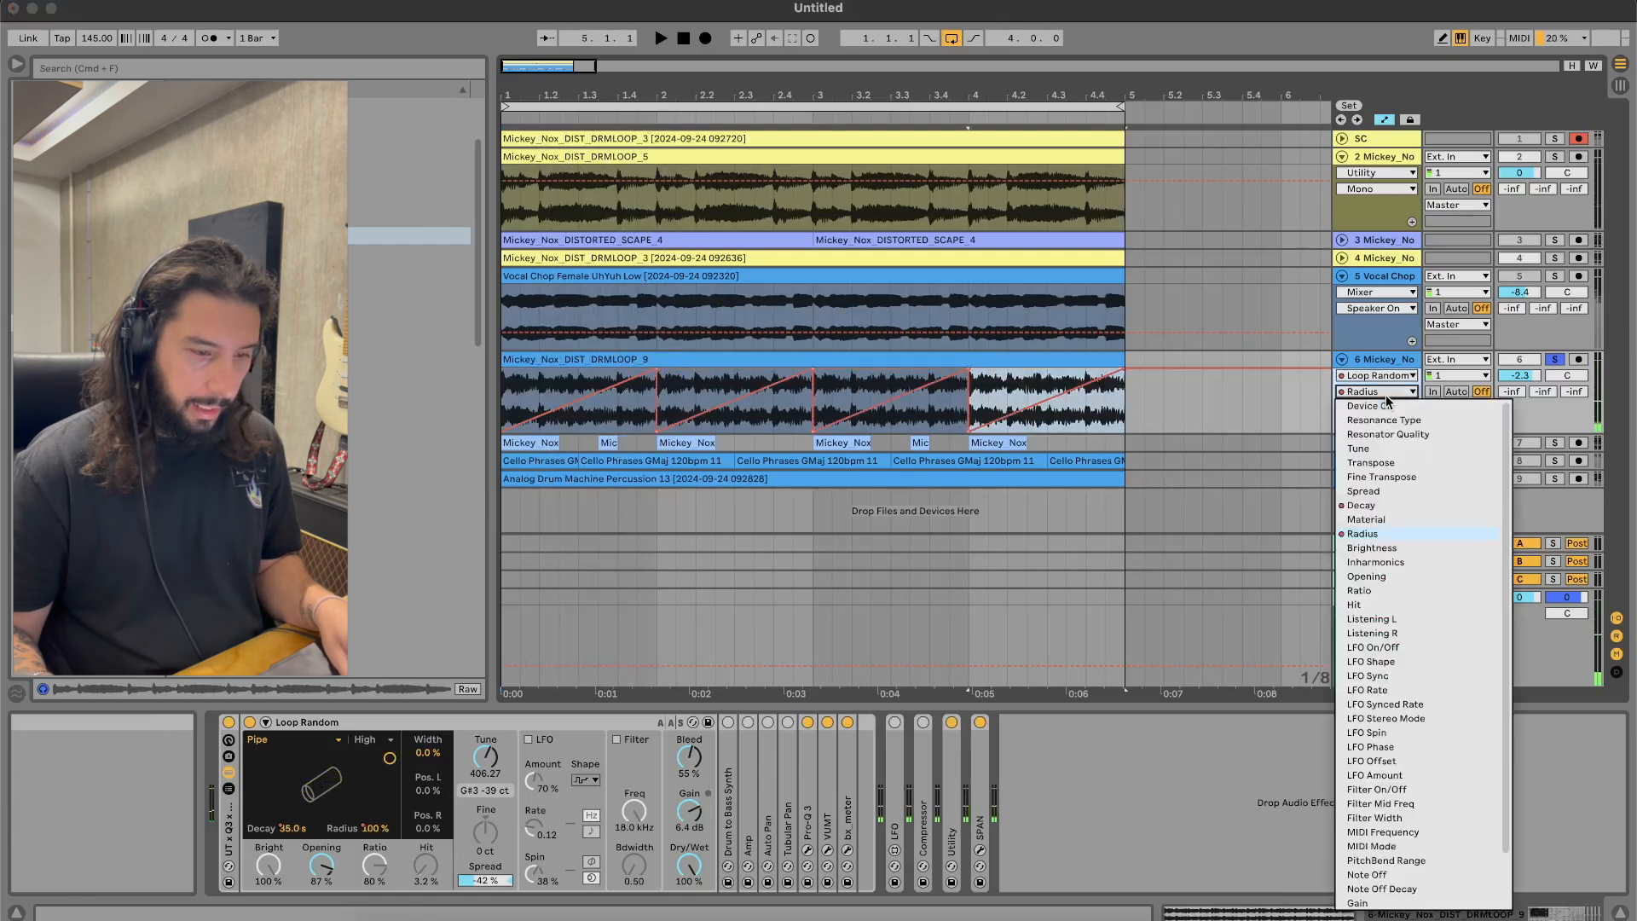
{"action": "left_click", "coordinate": [1375, 507]}
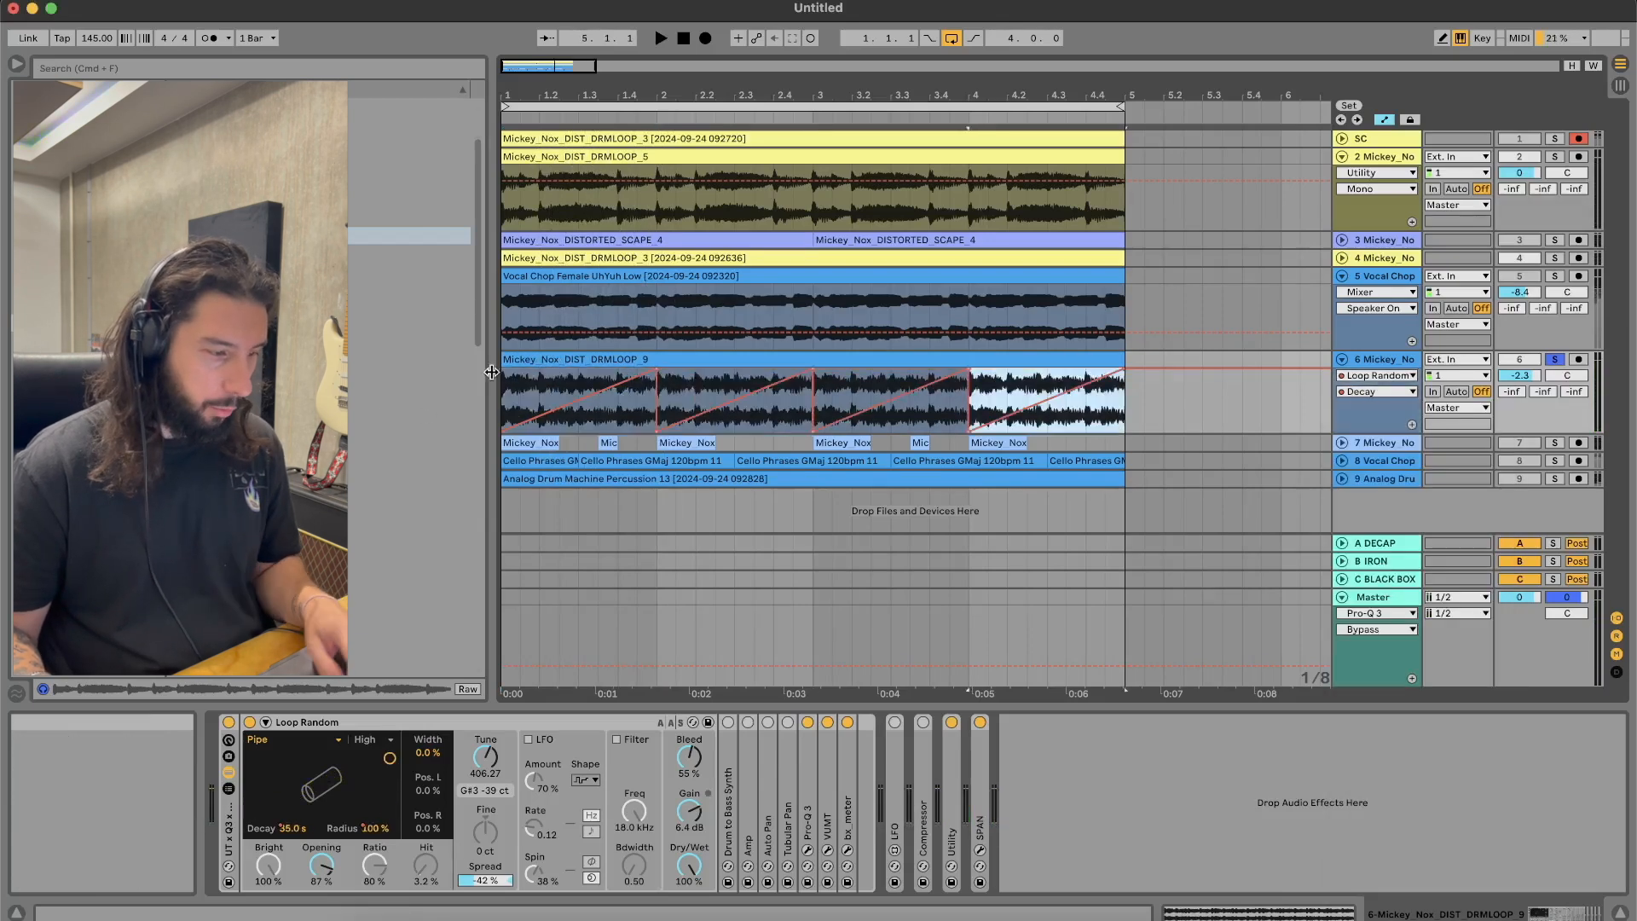
{"action": "left_click", "coordinate": [520, 359]}
{"action": "key", "text": "space"}
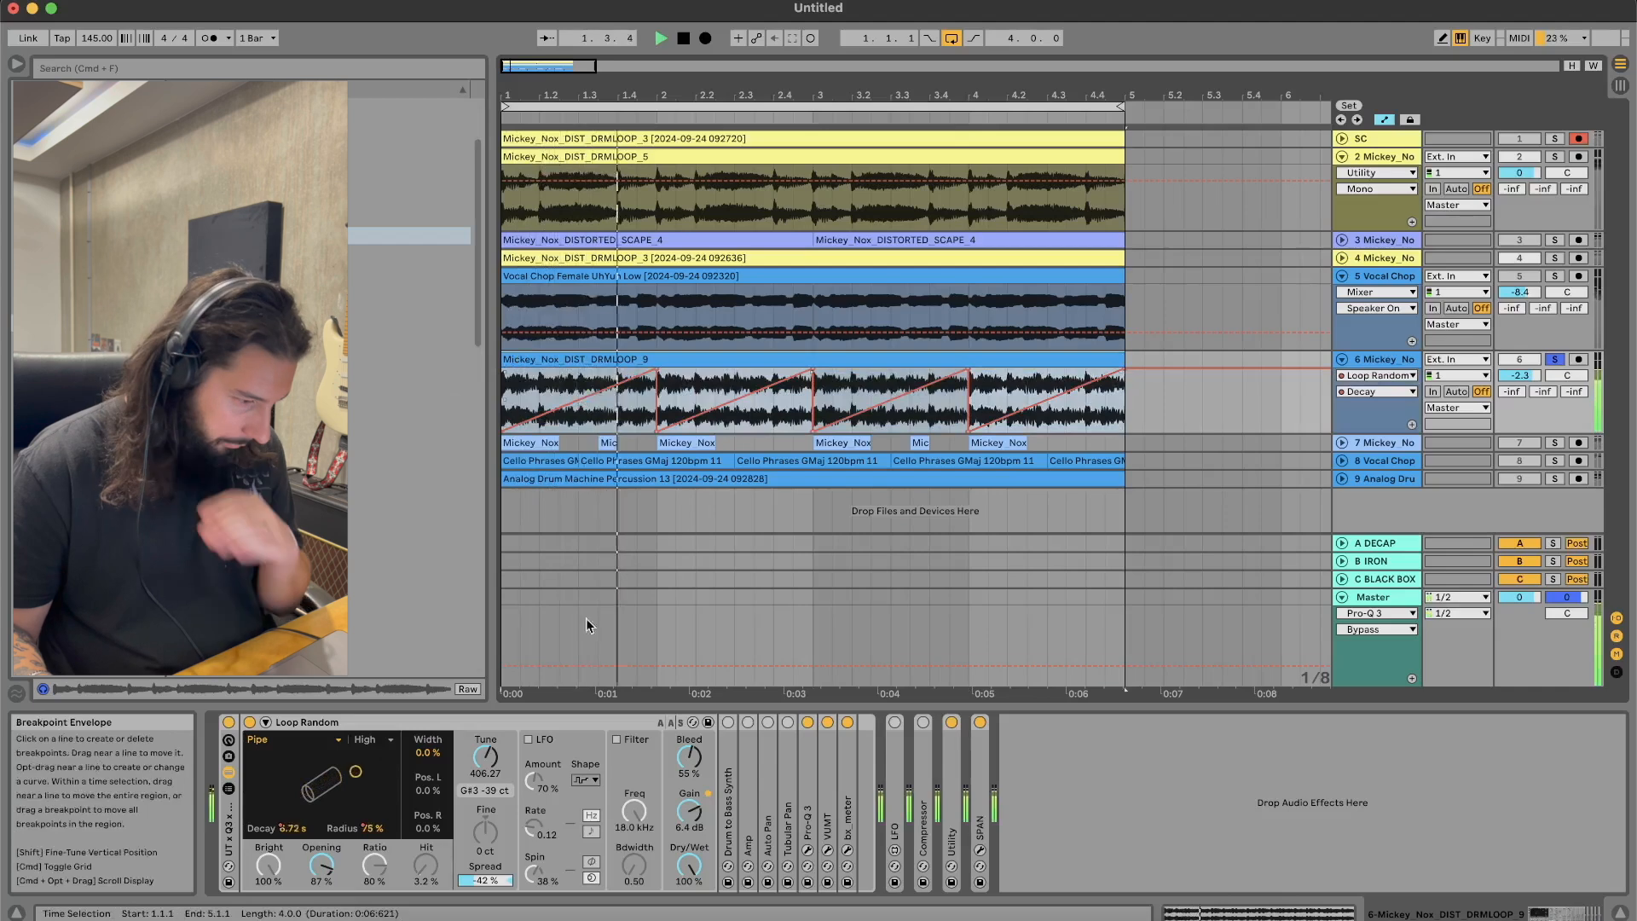
{"action": "key", "text": "space"}
Step: Lower Loop Random's Opening to 68% and play the automated loop
{"action": "left_click_drag", "start_coordinate": [322, 865], "coordinate": [322, 824]}
{"action": "key", "text": "space"}
{"action": "key", "text": "space"}
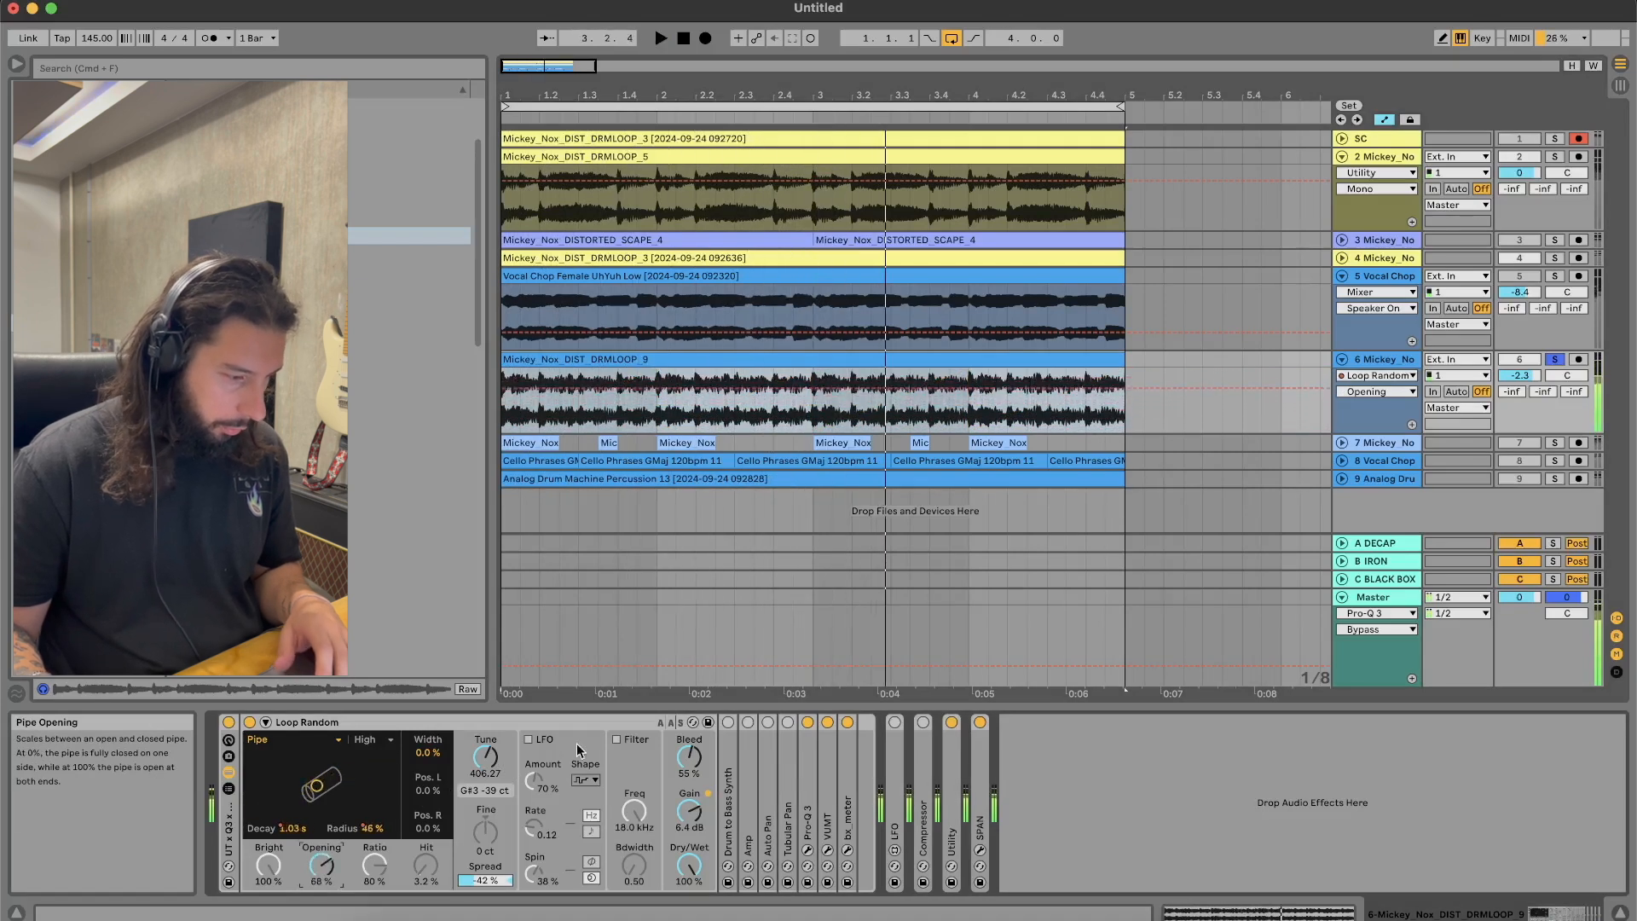
Step: Sweep Loop Random's Tune down to a very low frequency and back up to 356.02 Hz during playback
{"action": "left_click_drag", "start_coordinate": [486, 756], "coordinate": [485, 792]}
{"action": "key", "text": "space"}
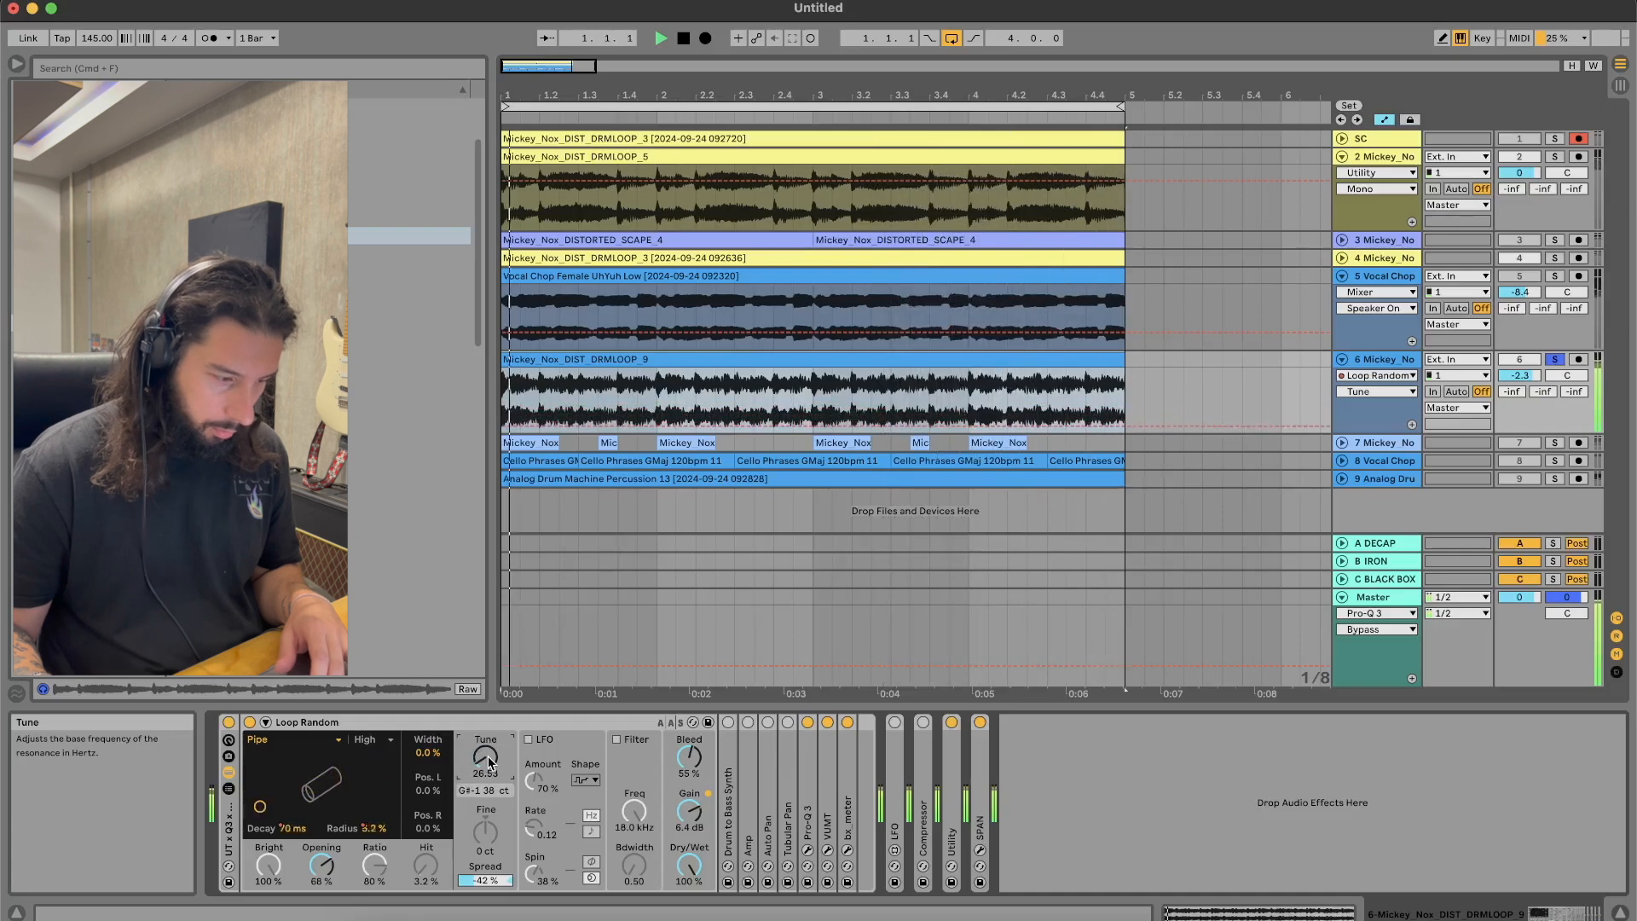
{"action": "left_click_drag", "start_coordinate": [489, 757], "coordinate": [488, 697]}
{"action": "key", "text": "space"}
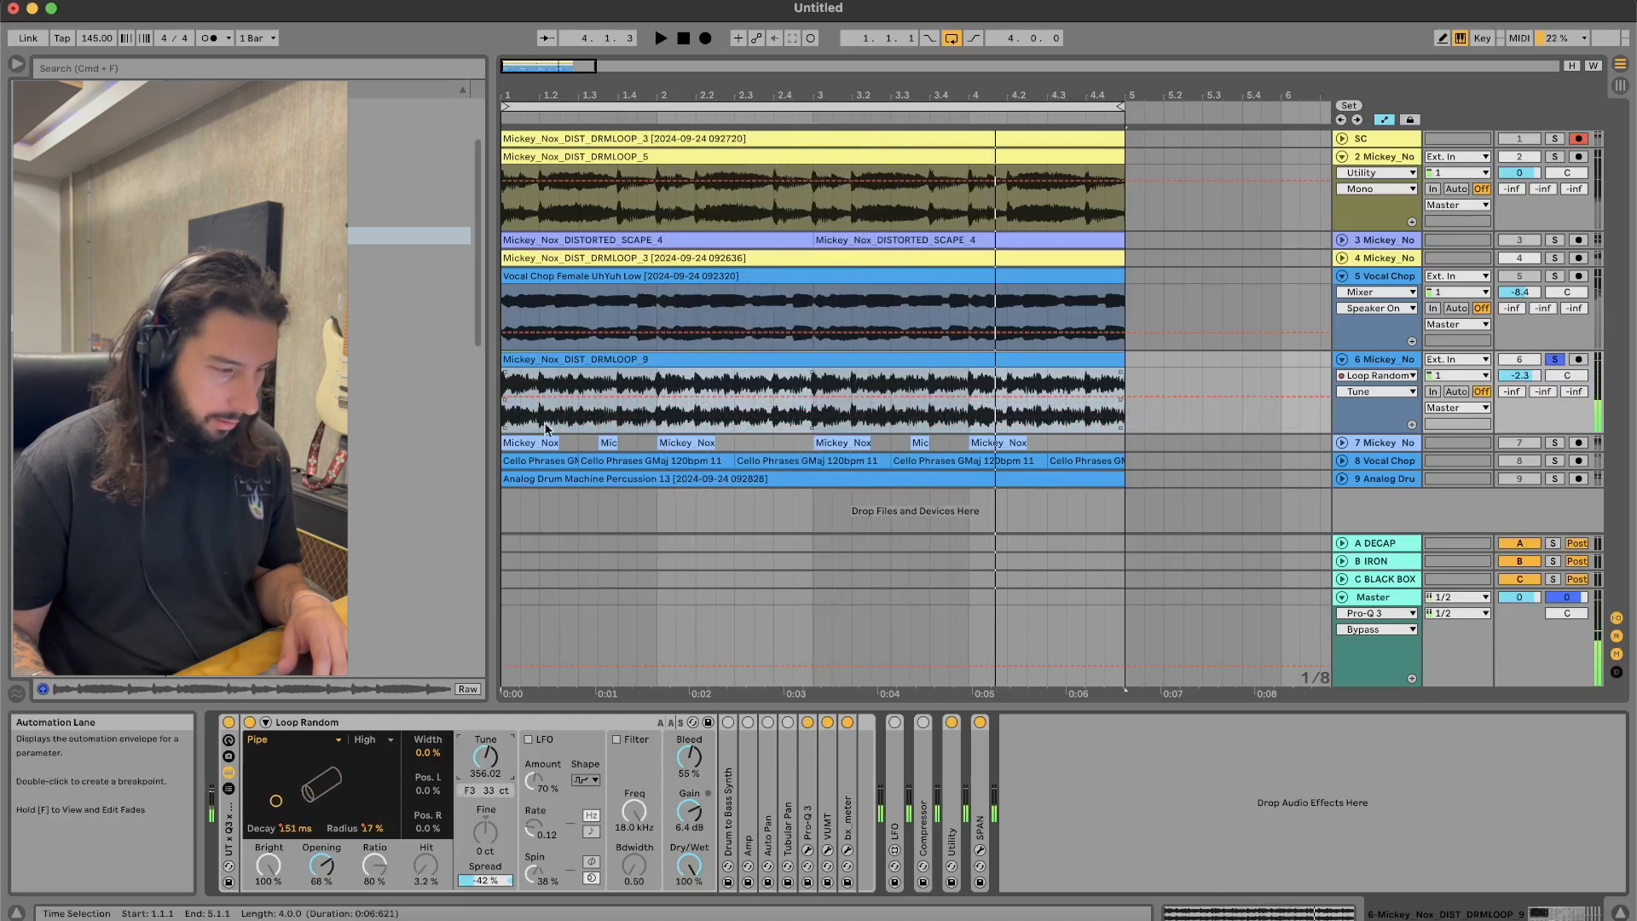
Step: Draw a zigzag Tune automation envelope across the first bar of track 6 and play it
{"action": "left_click", "coordinate": [652, 396]}
{"action": "left_click", "coordinate": [637, 397]}
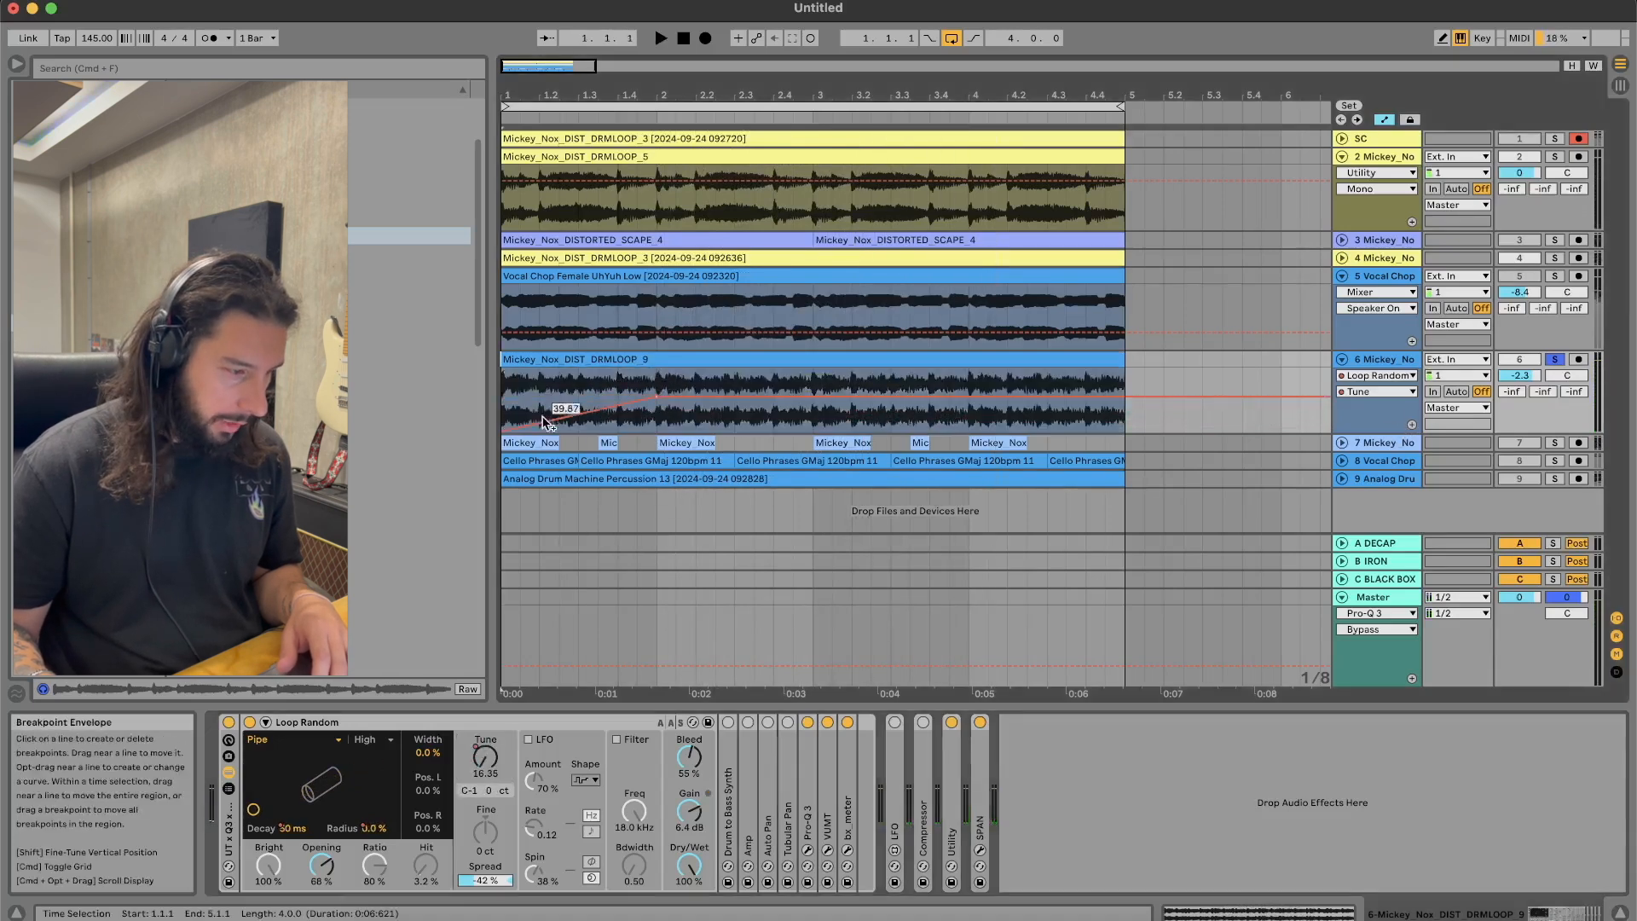
{"action": "left_click_drag", "start_coordinate": [554, 414], "coordinate": [605, 394]}
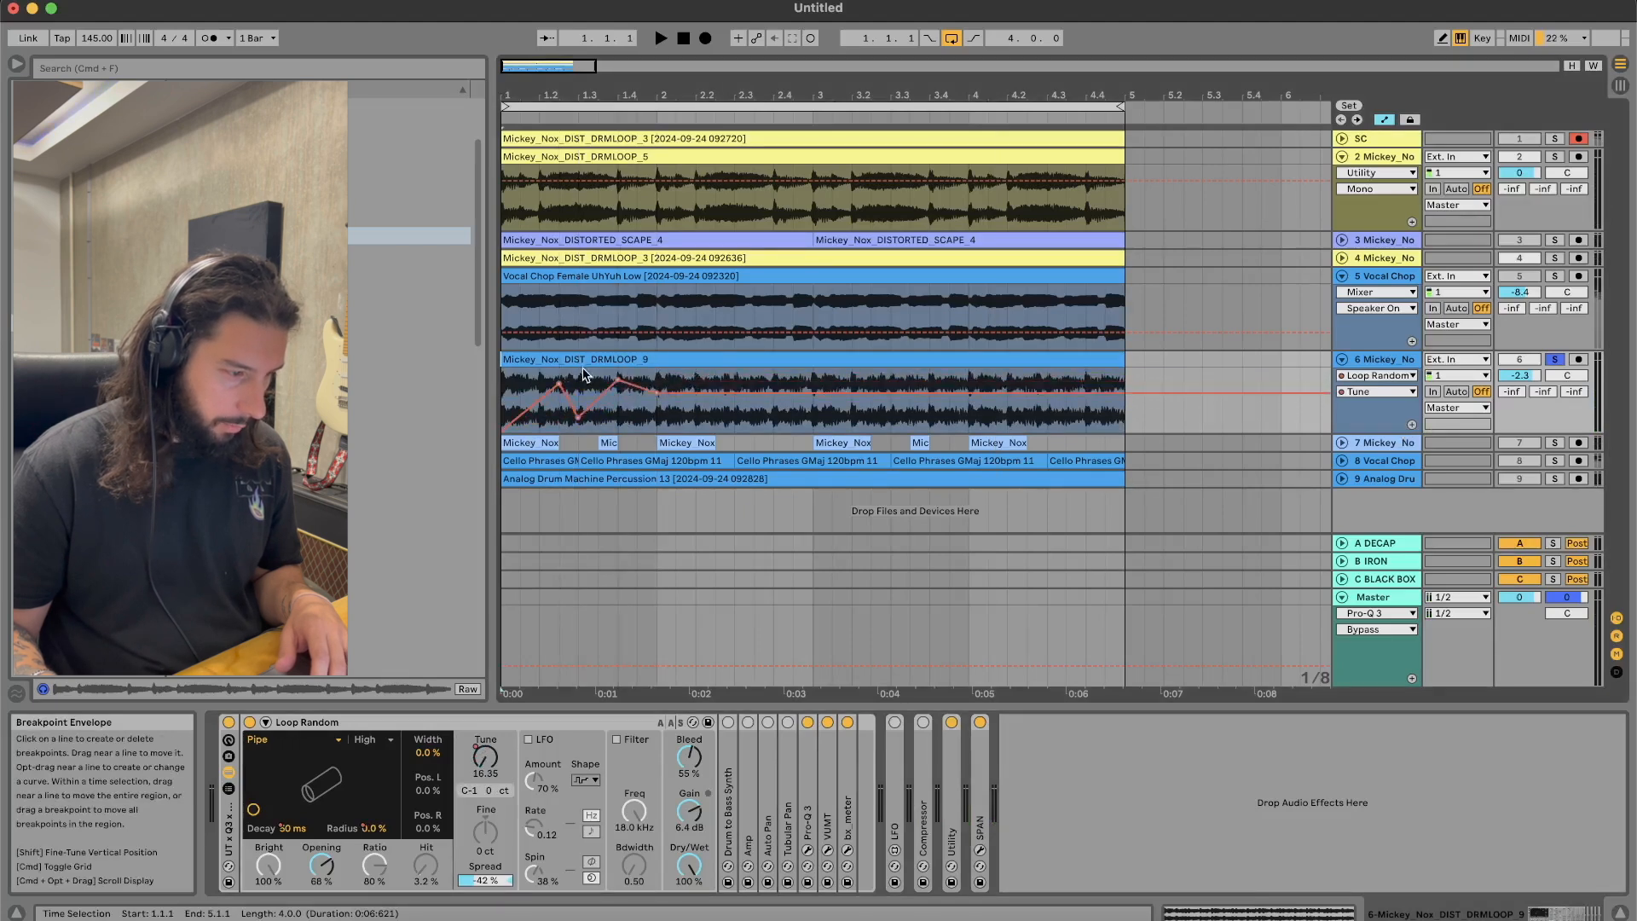
{"action": "key", "text": "space"}
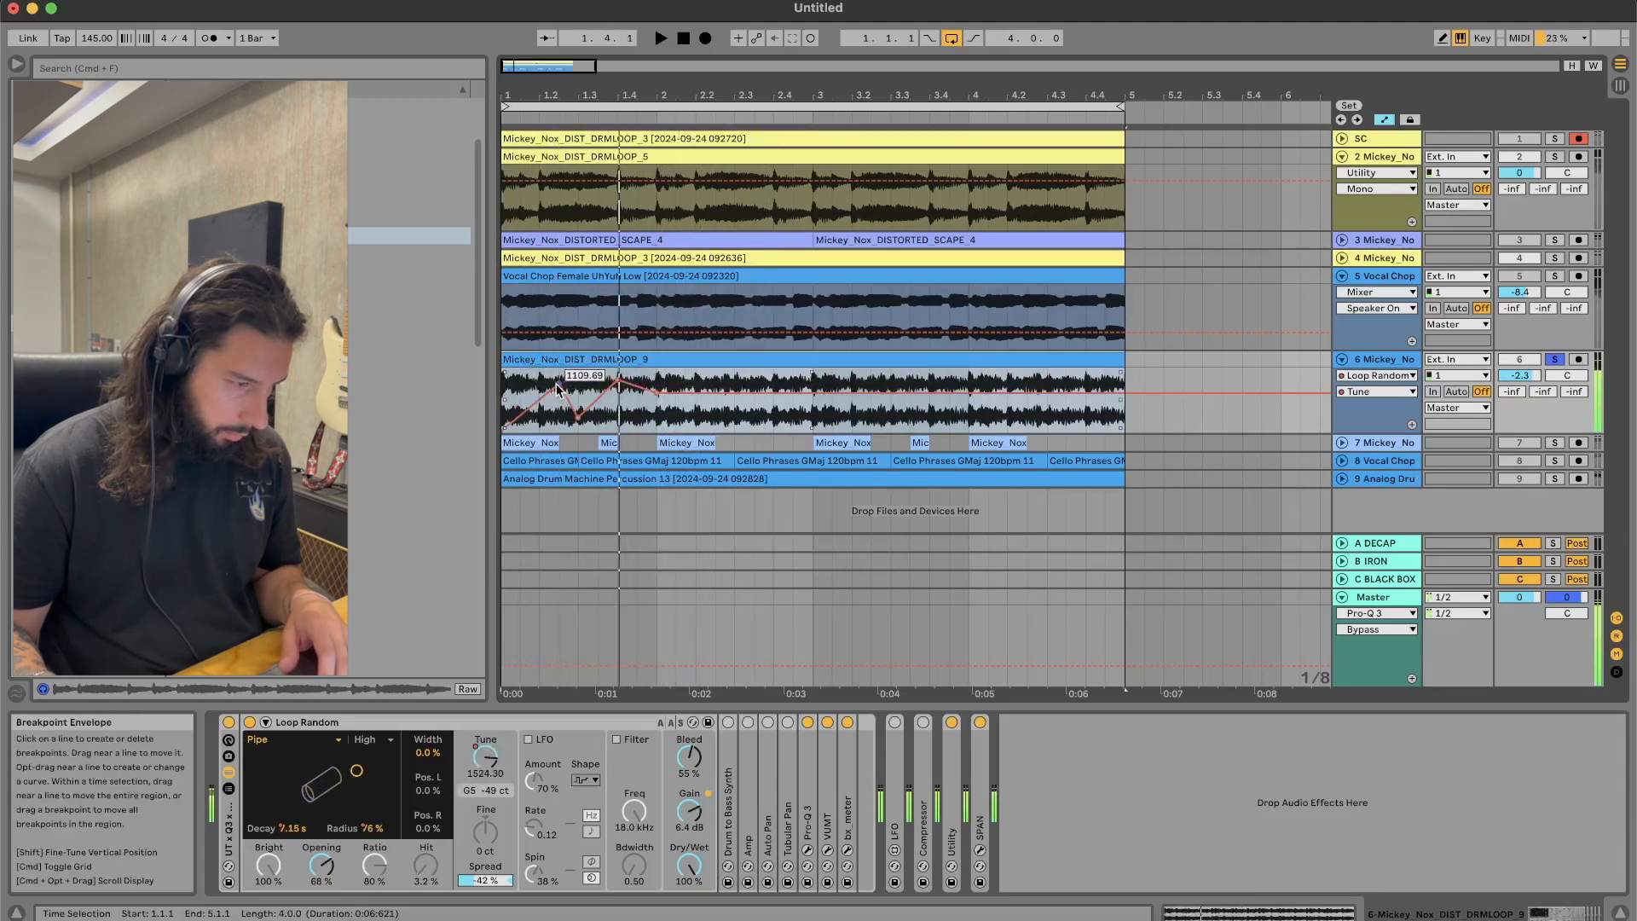
Step: Delete the Tune automation envelope on track 6 and set Loop Random's Tune to 483.61 Hz during playback
{"action": "key", "text": "Delete"}
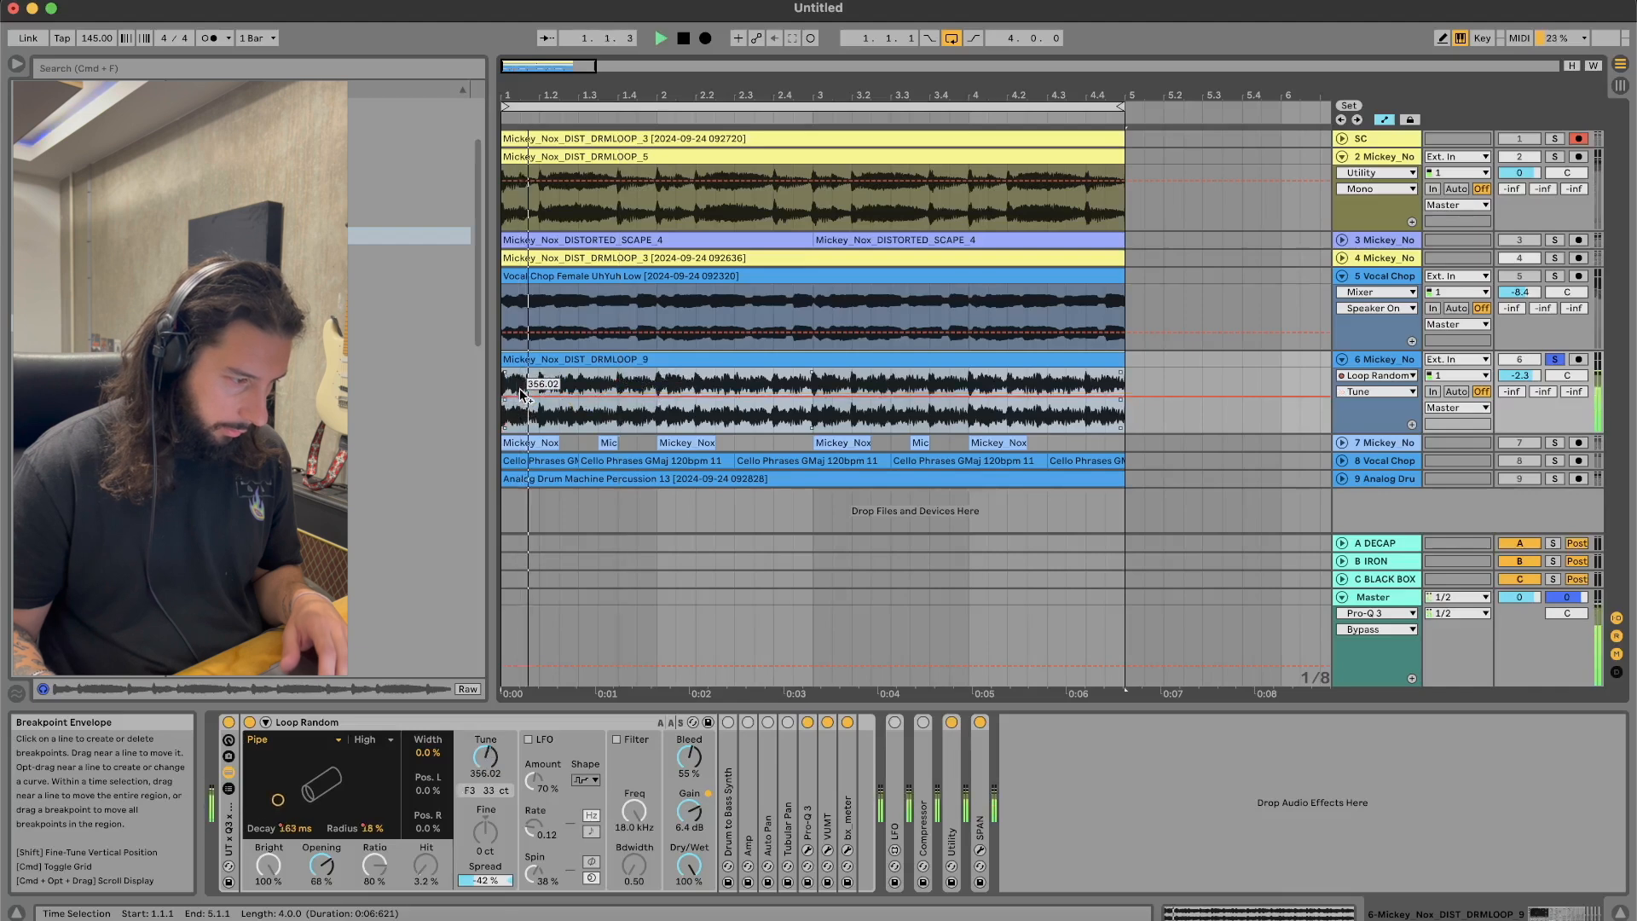
{"action": "mouse_move", "coordinate": [485, 756]}
{"action": "left_mouse_down"}
{"action": "mouse_move", "coordinate": [486, 801]}
{"action": "mouse_move", "coordinate": [485, 746]}
{"action": "mouse_move", "coordinate": [484, 770]}
{"action": "left_mouse_up"}
{"action": "key", "text": "space"}
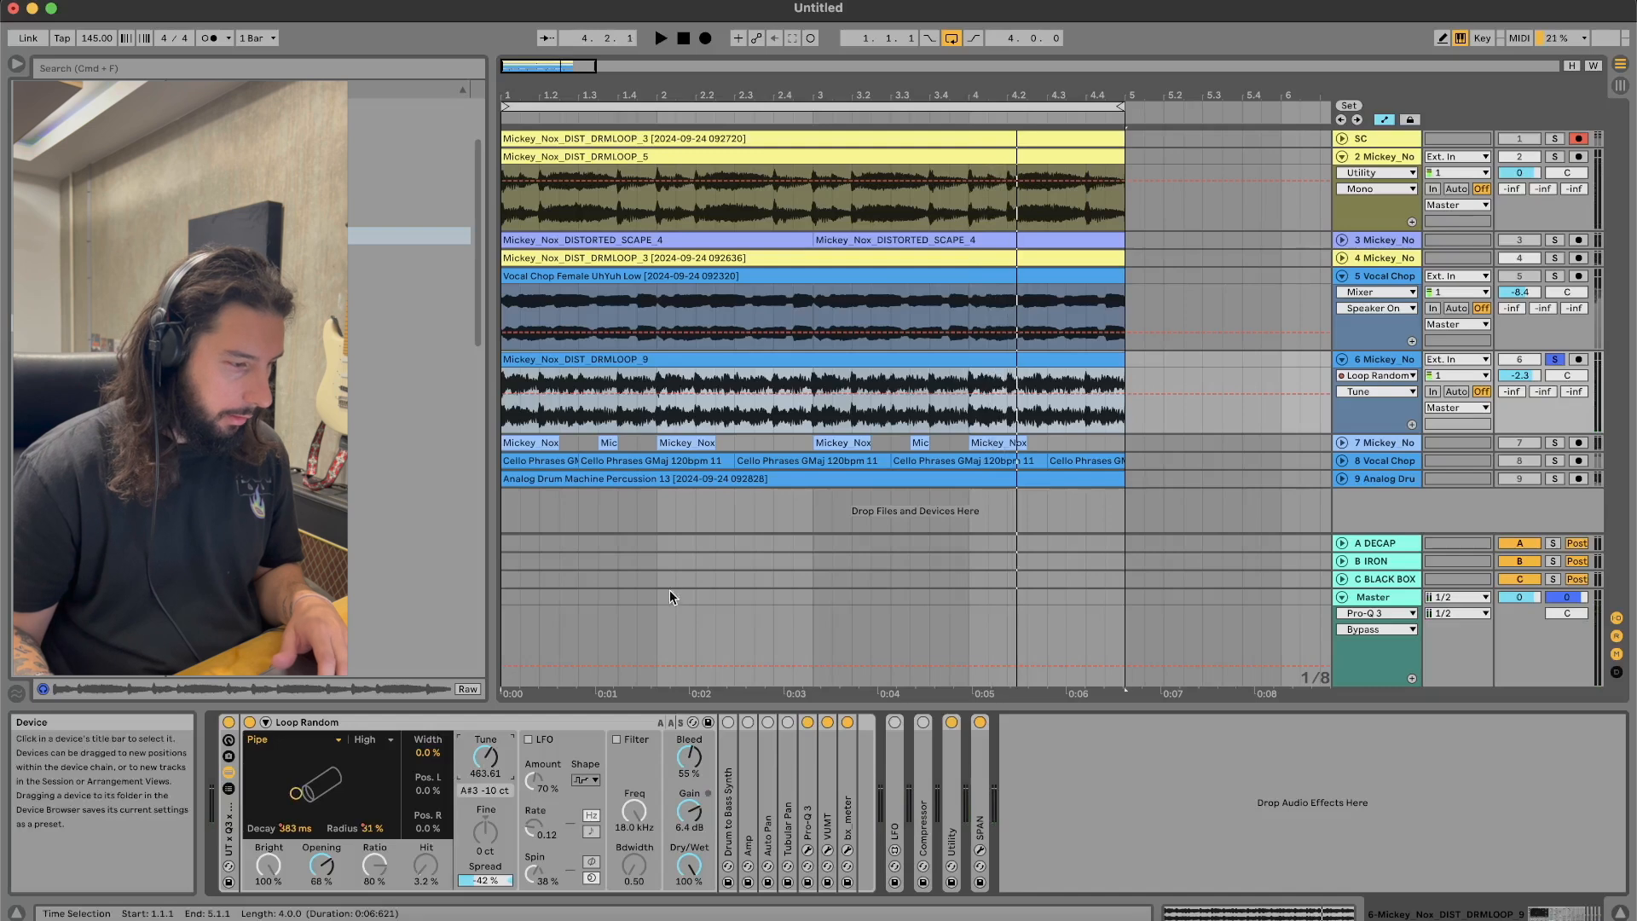
Step: Turn on Loop Random's LFO, set its rate to 10 Hz and play the loop
{"action": "left_click", "coordinate": [528, 739]}
{"action": "key", "text": "space"}
{"action": "left_click_drag", "start_coordinate": [535, 780], "coordinate": [535, 765]}
{"action": "left_click_drag", "start_coordinate": [535, 827], "coordinate": [535, 750]}
{"action": "key", "text": "space"}
{"action": "key", "text": "space"}
Step: Set Loop Random's LFO amount to 48% during playback, and switch the LFO off
{"action": "left_click", "coordinate": [532, 781]}
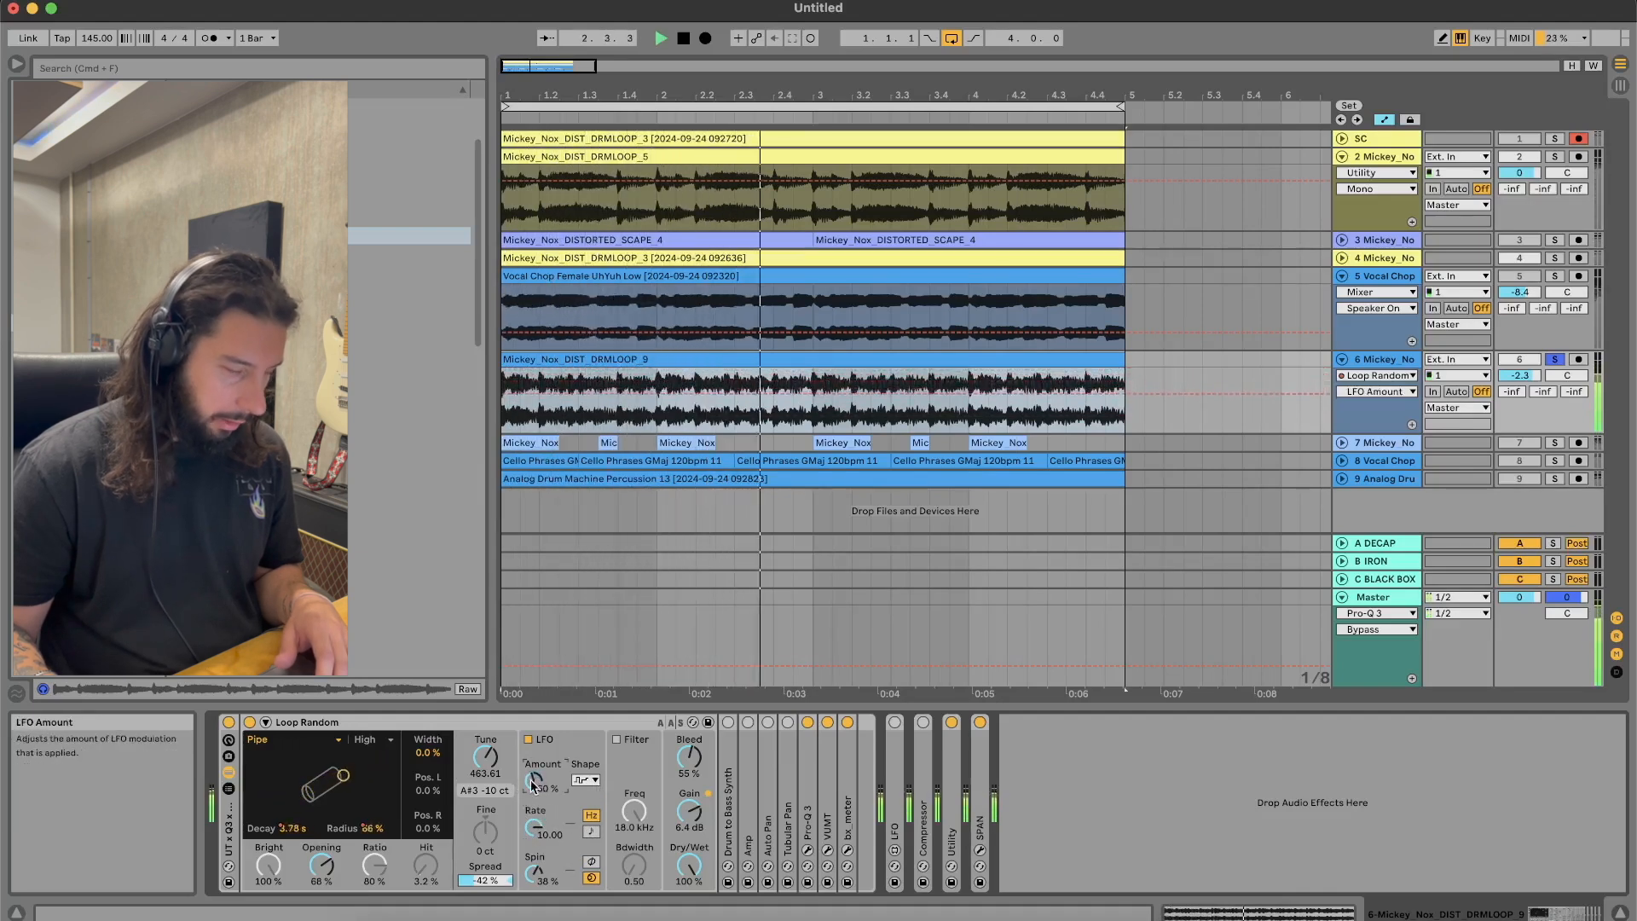
{"action": "left_click_drag", "start_coordinate": [532, 781], "coordinate": [532, 798]}
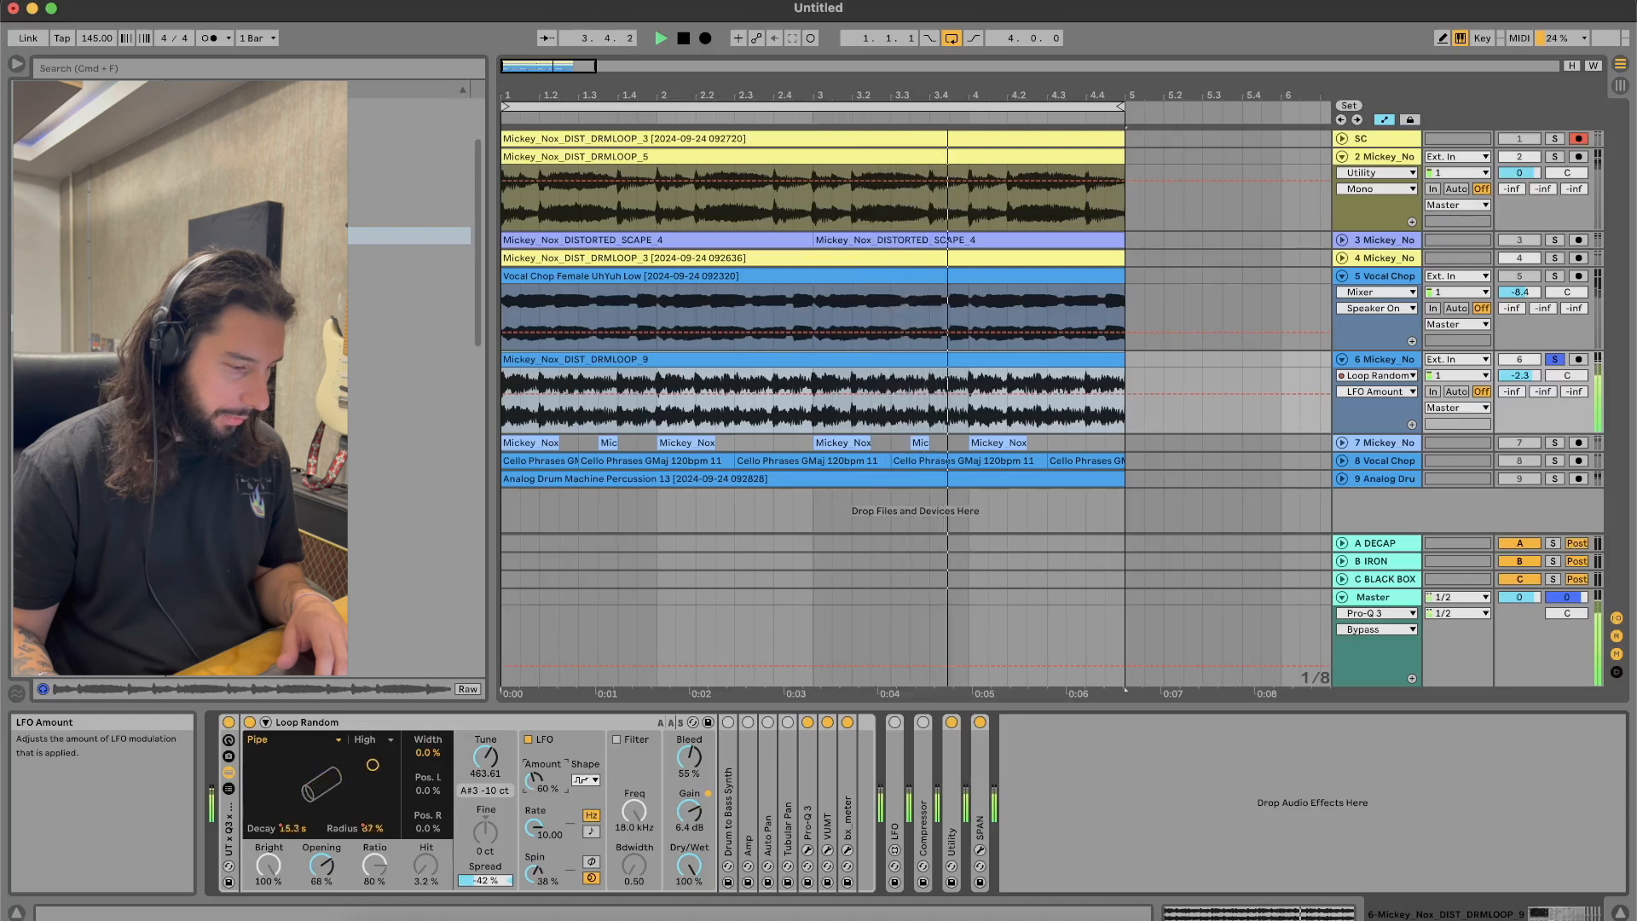
{"action": "left_click", "coordinate": [528, 739]}
{"action": "left_click", "coordinate": [615, 740]}
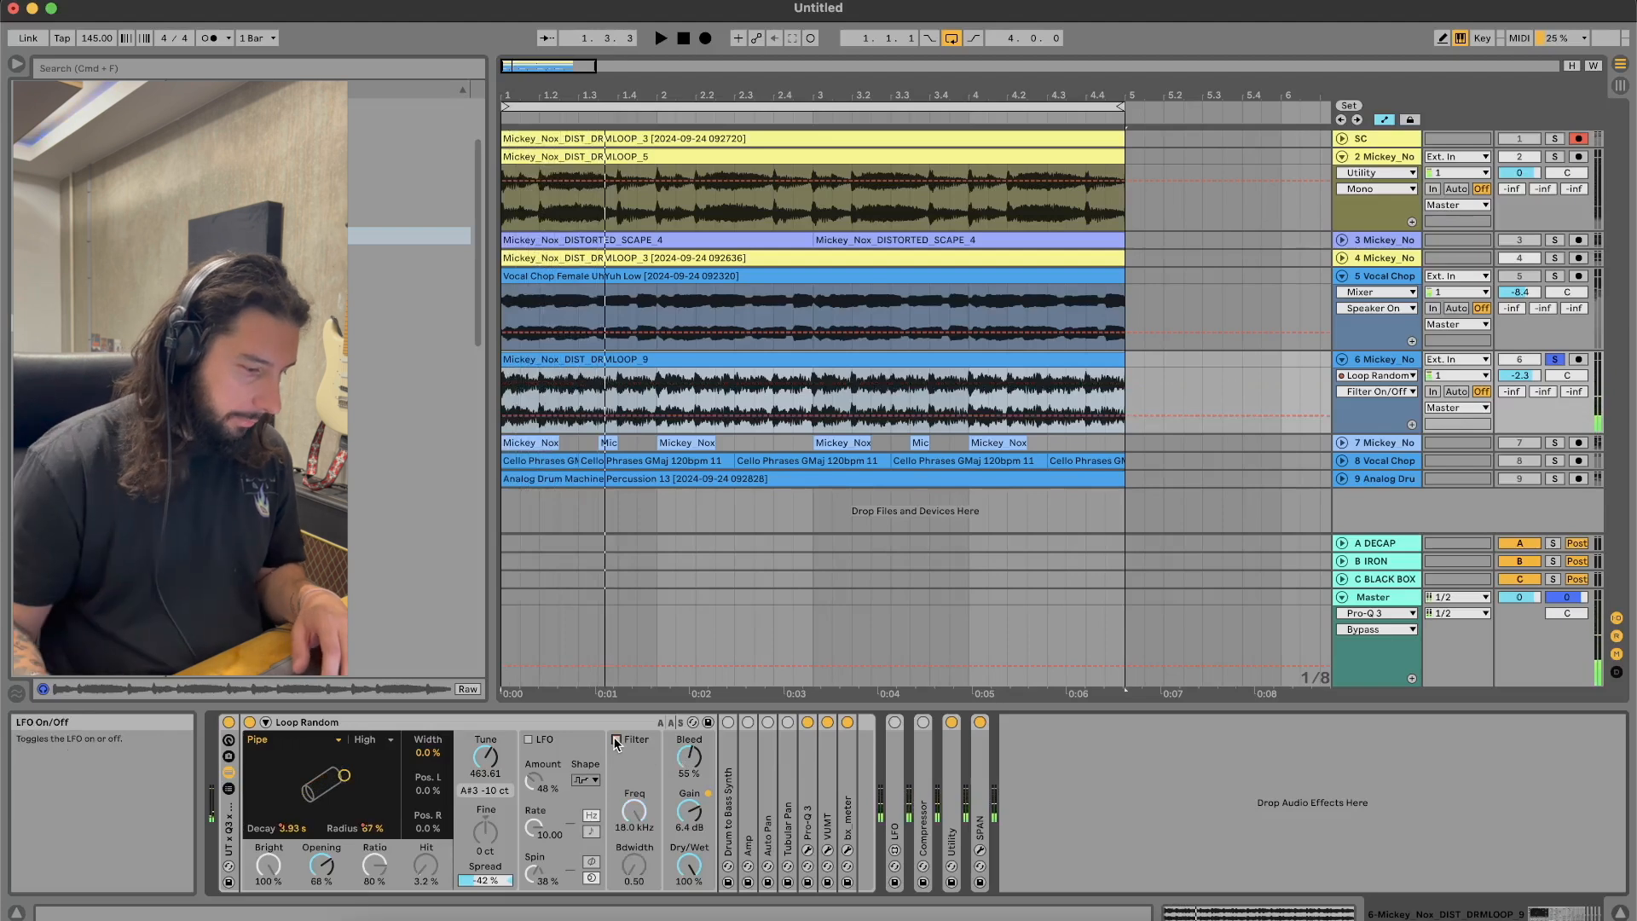
Step: Activate the Amp in track 6's effect chain, unfold its controls and audition the loop through it
{"action": "double_click", "coordinate": [743, 781]}
{"action": "left_click", "coordinate": [747, 723]}
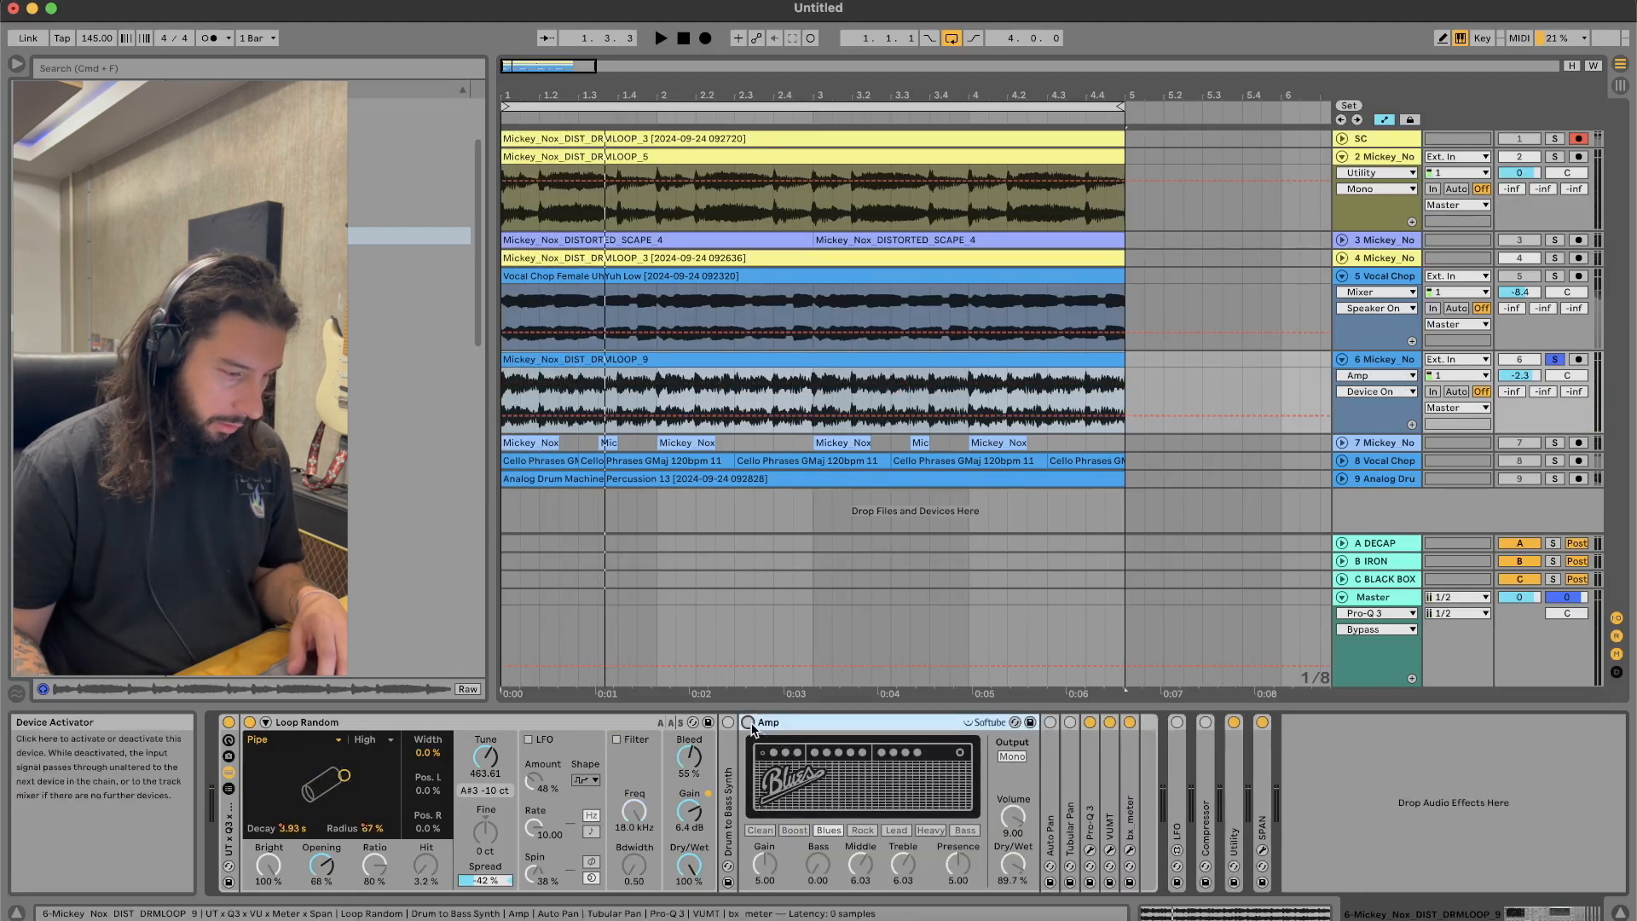
{"action": "double_click", "coordinate": [841, 725]}
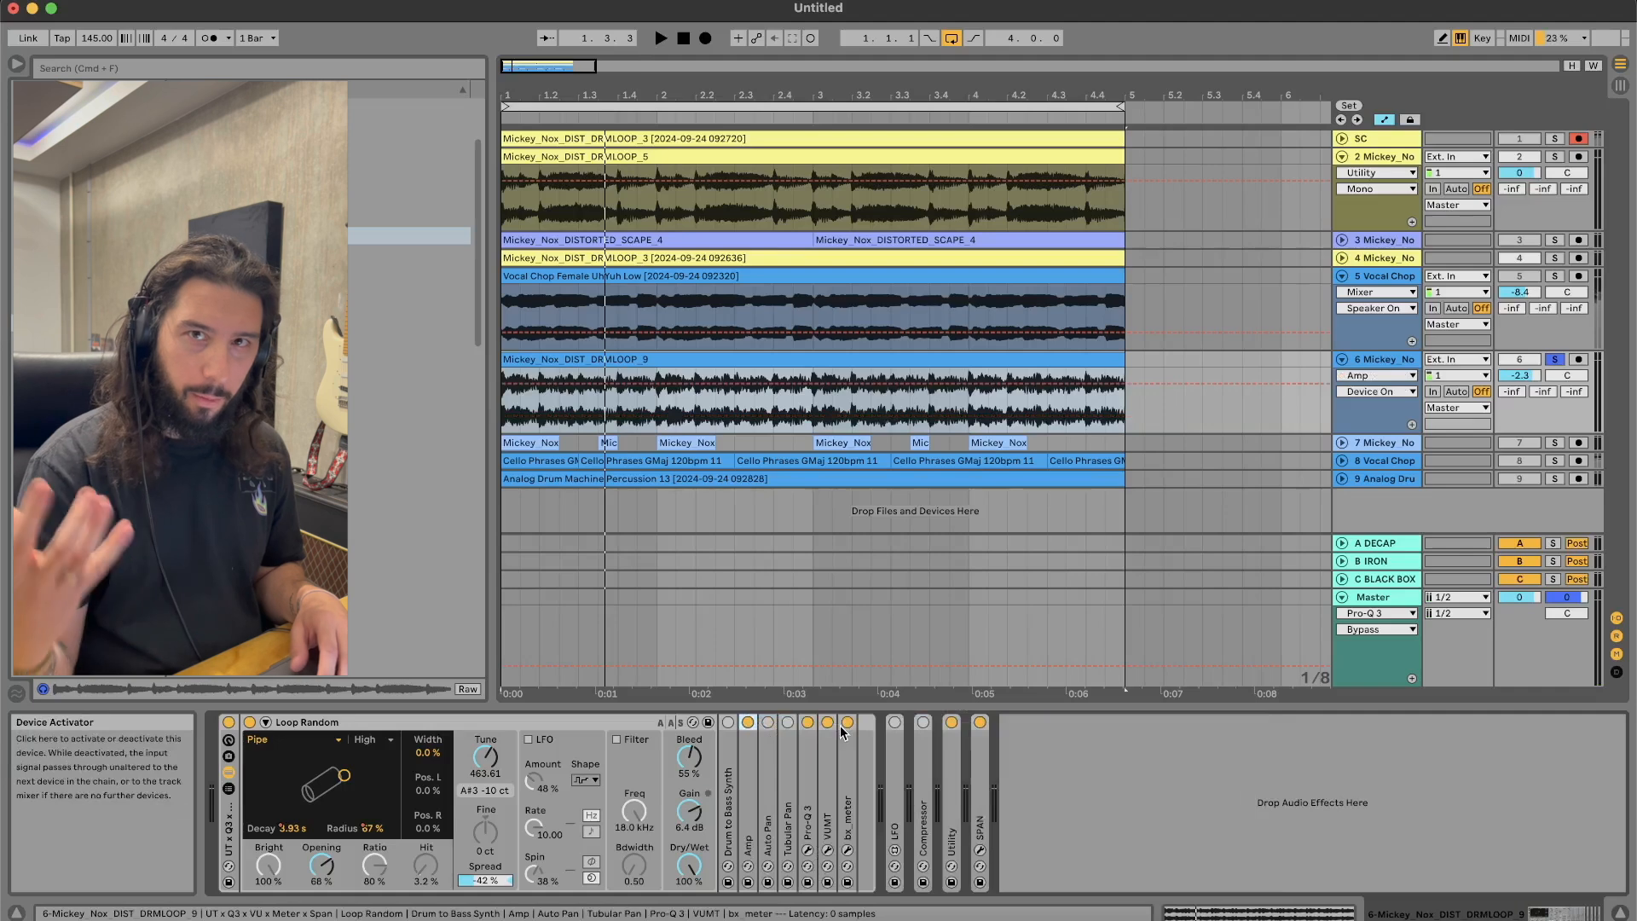
{"action": "key", "text": "space"}
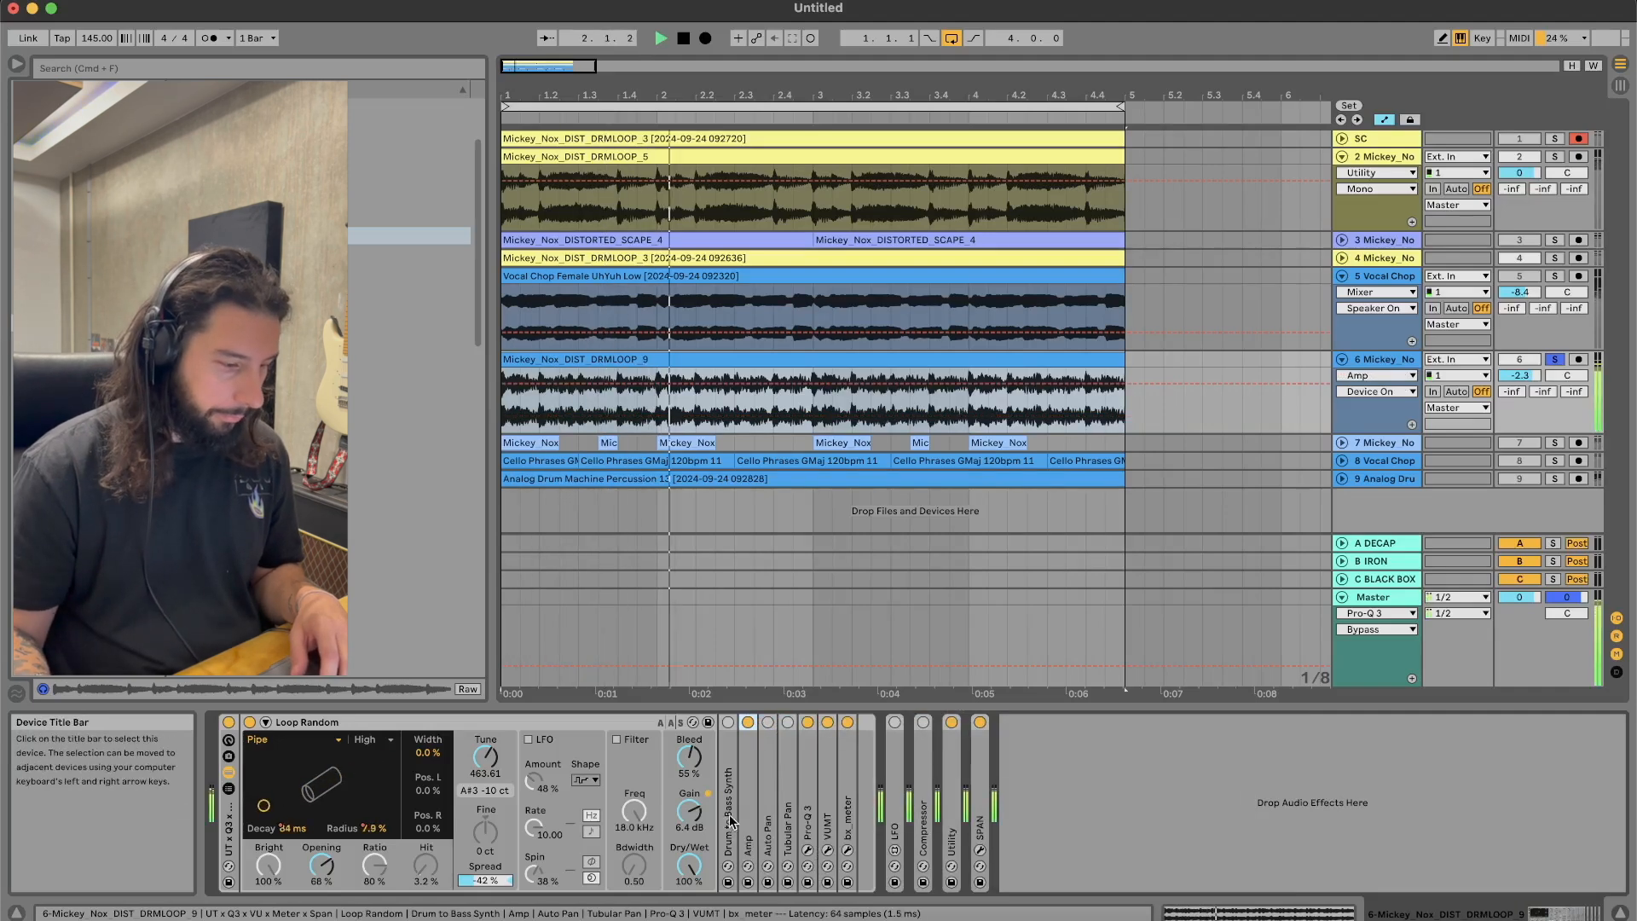
{"action": "key", "text": "space"}
{"action": "double_click", "coordinate": [749, 793]}
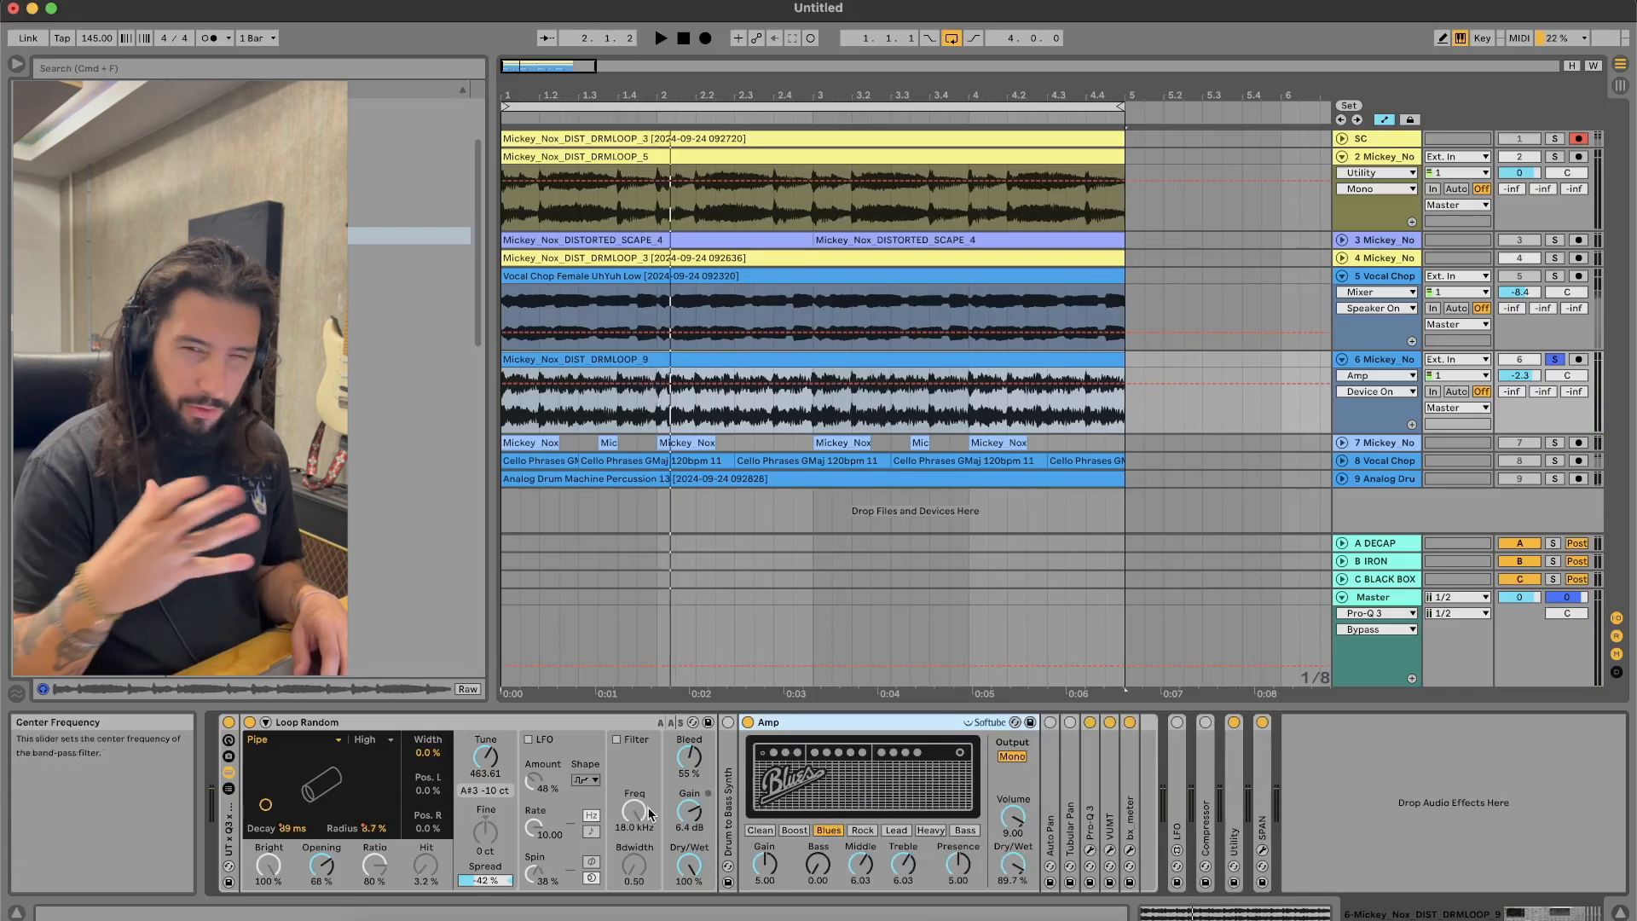
{"action": "key", "text": "space"}
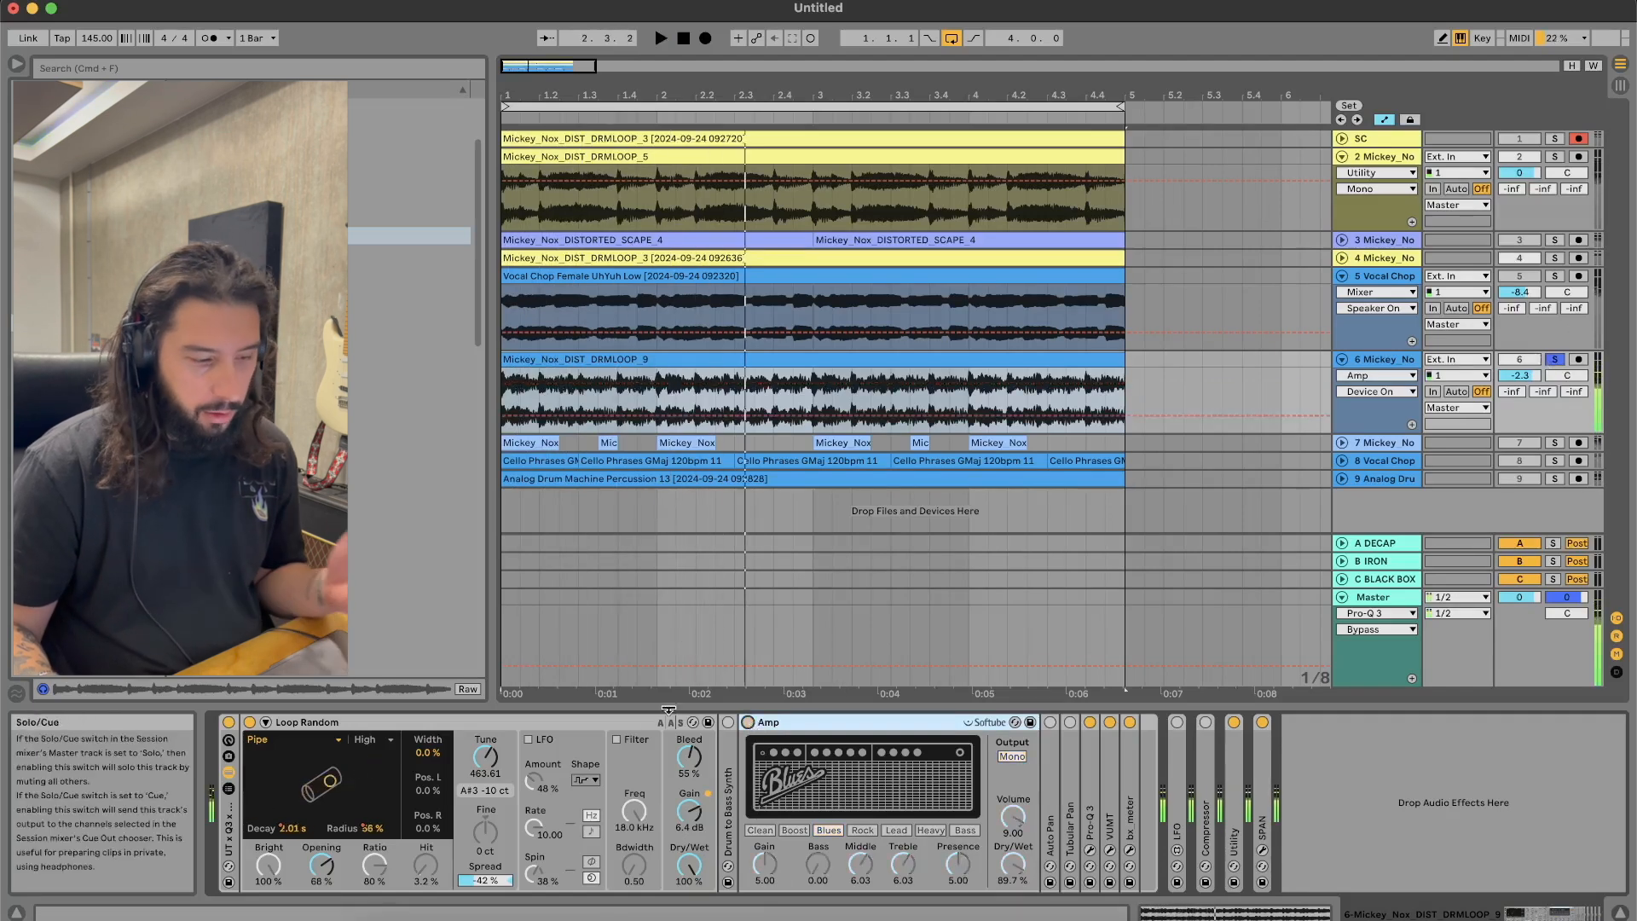
{"action": "left_click", "coordinate": [747, 722]}
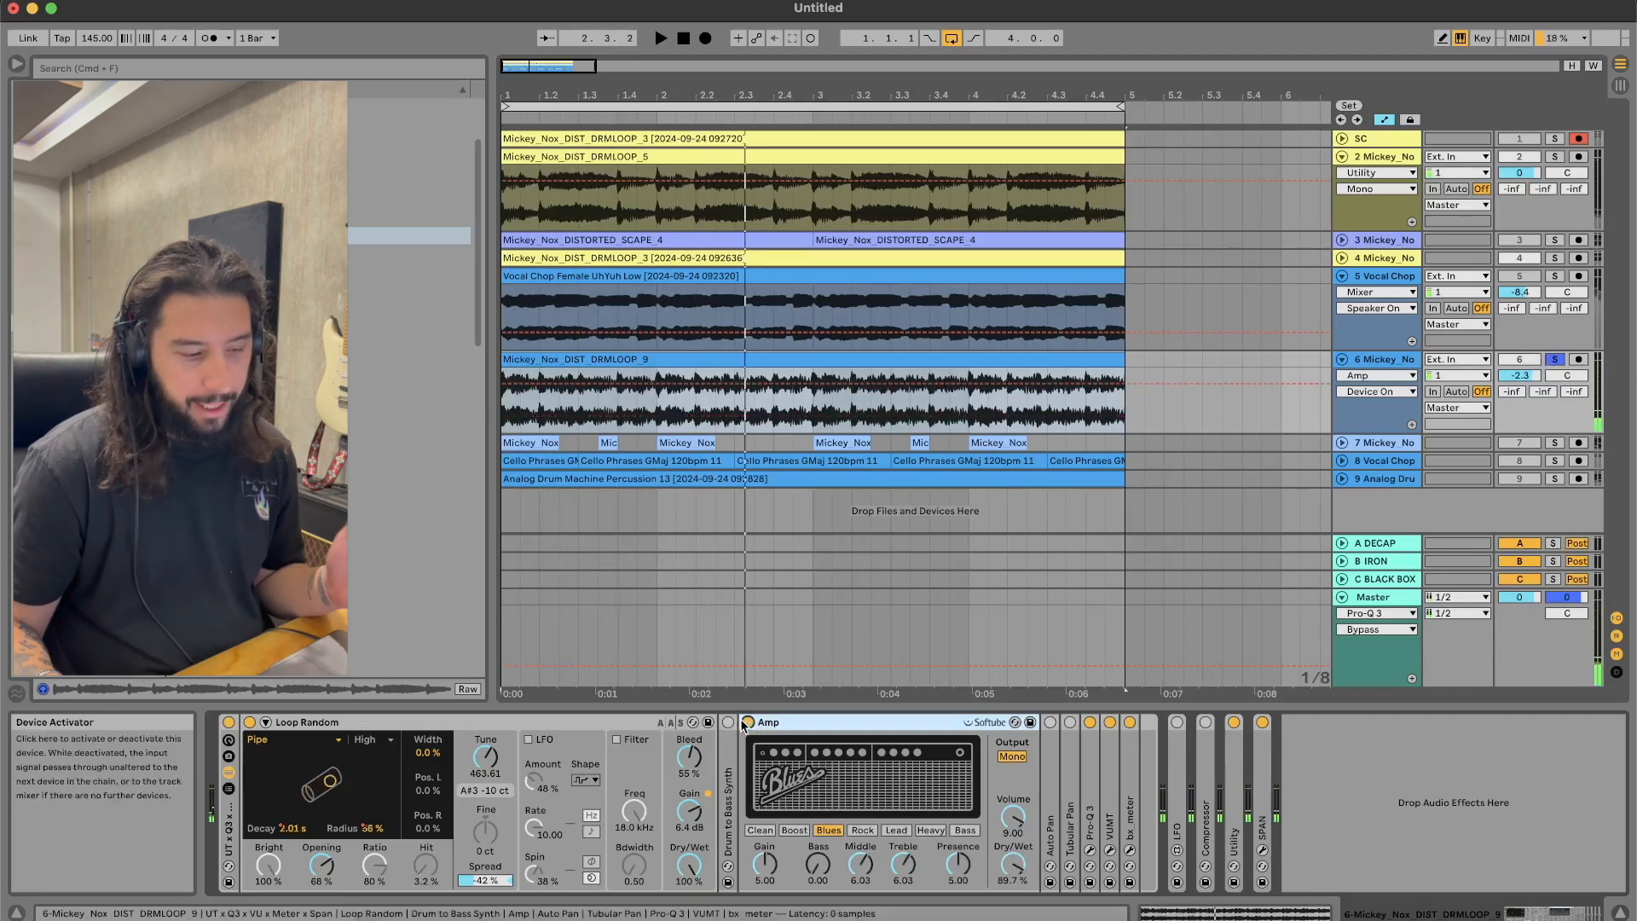
Step: Play track 2 soloed together with track 6, lower track 2's volume to -1.3 dB, and release the solos
{"action": "left_click", "coordinate": [1556, 158]}
{"action": "key", "text": "space"}
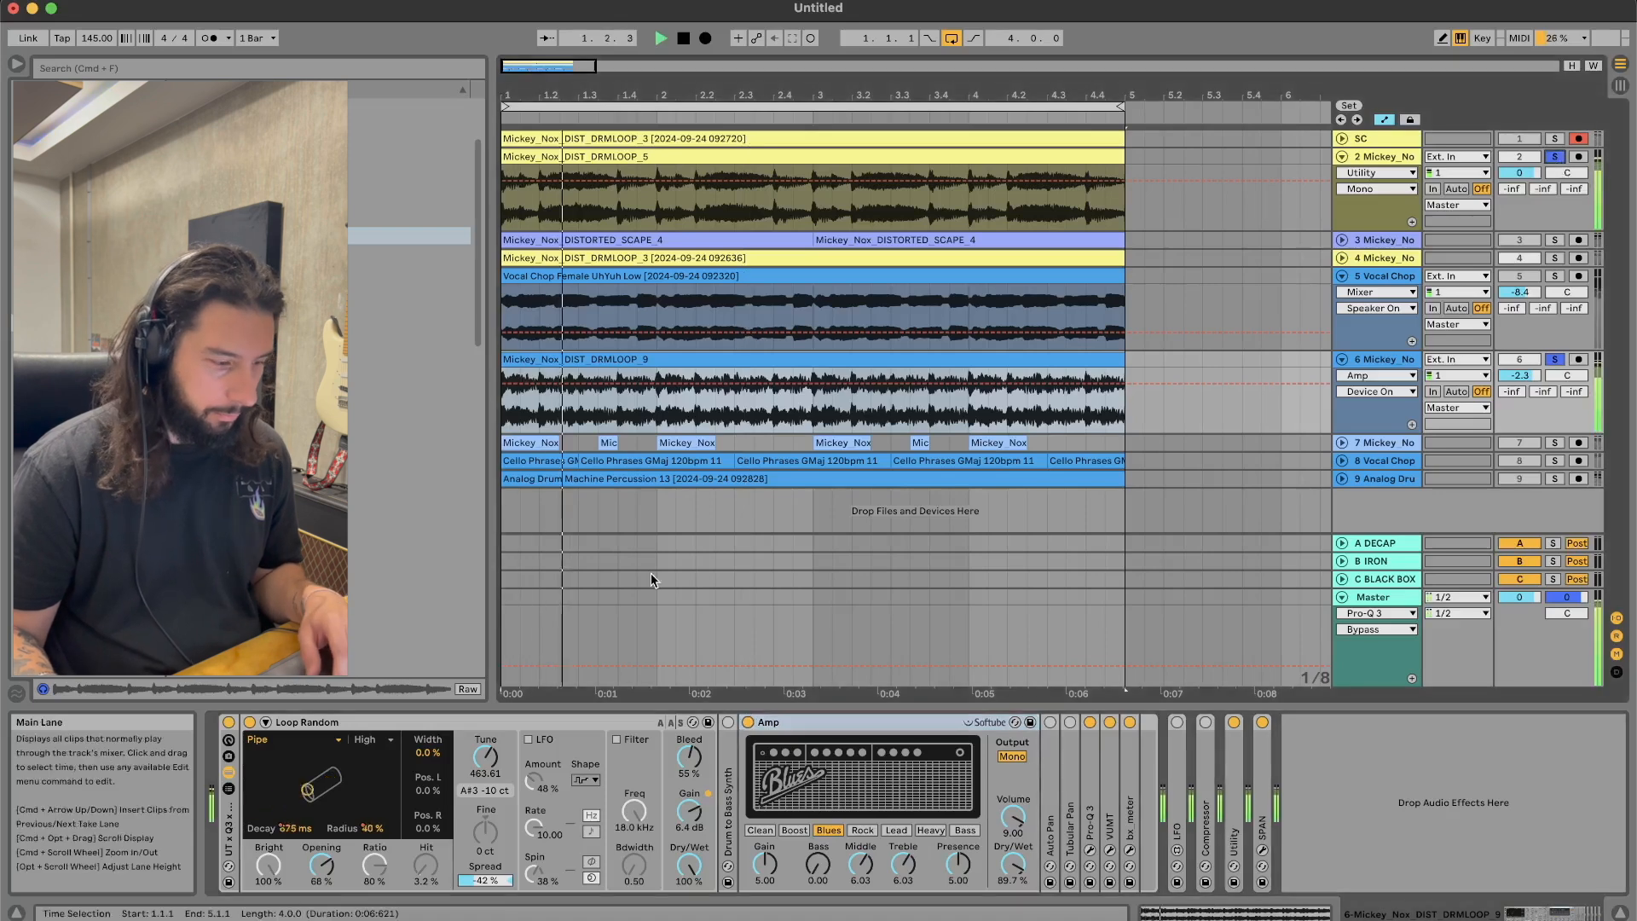
{"action": "left_click_drag", "start_coordinate": [1520, 172], "coordinate": [1519, 180]}
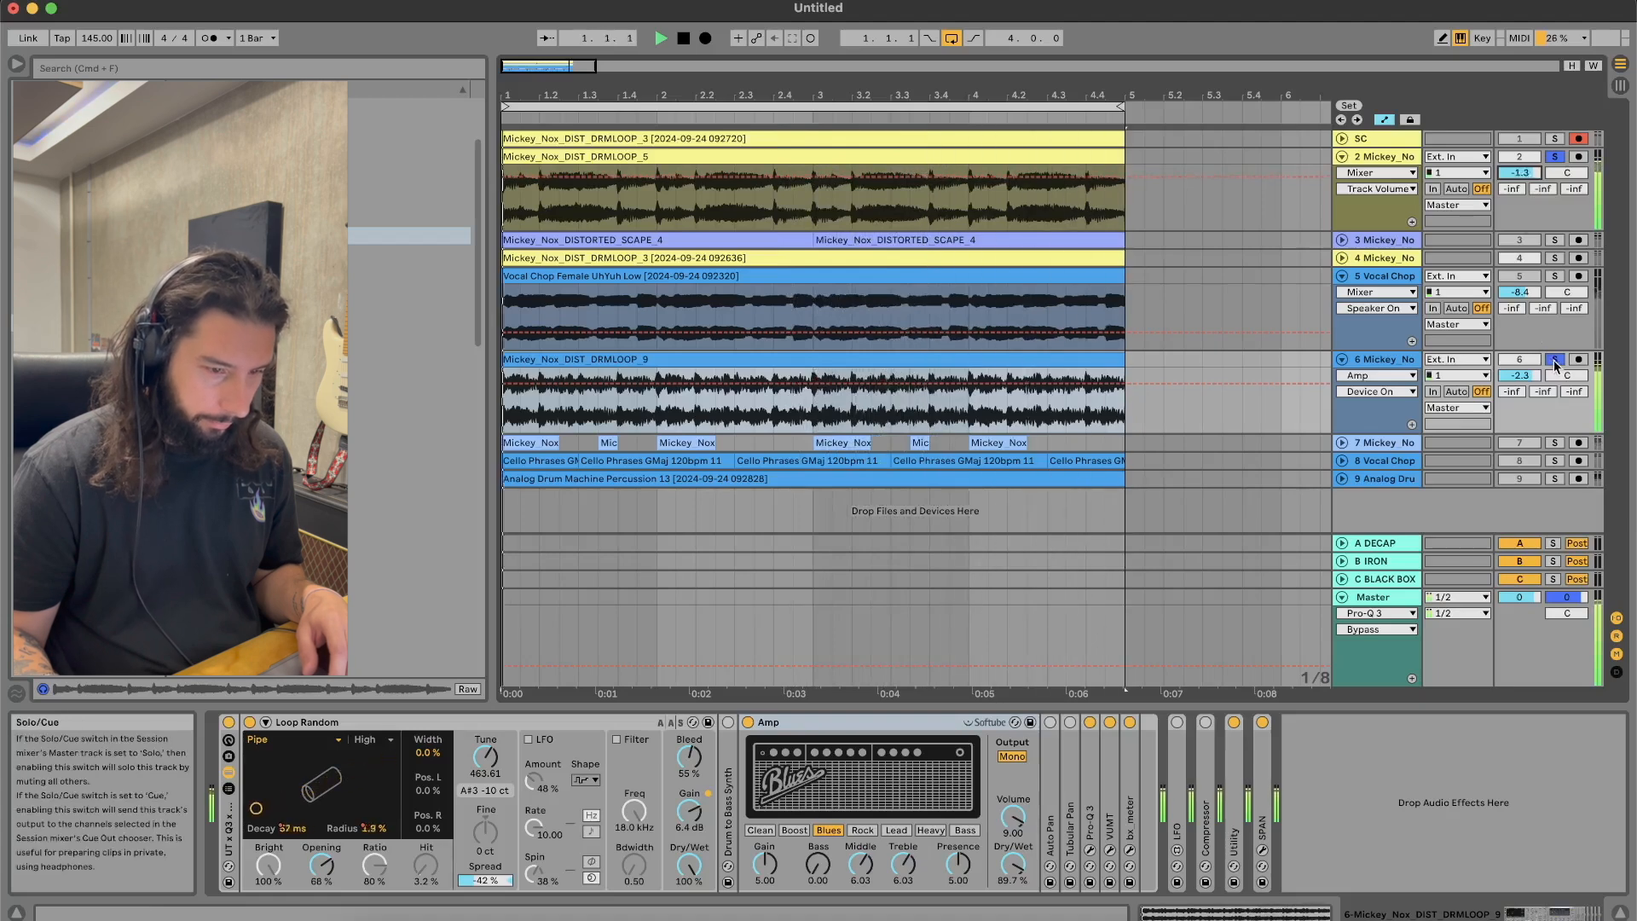
{"action": "left_click", "coordinate": [1555, 360]}
{"action": "left_click", "coordinate": [1555, 360]}
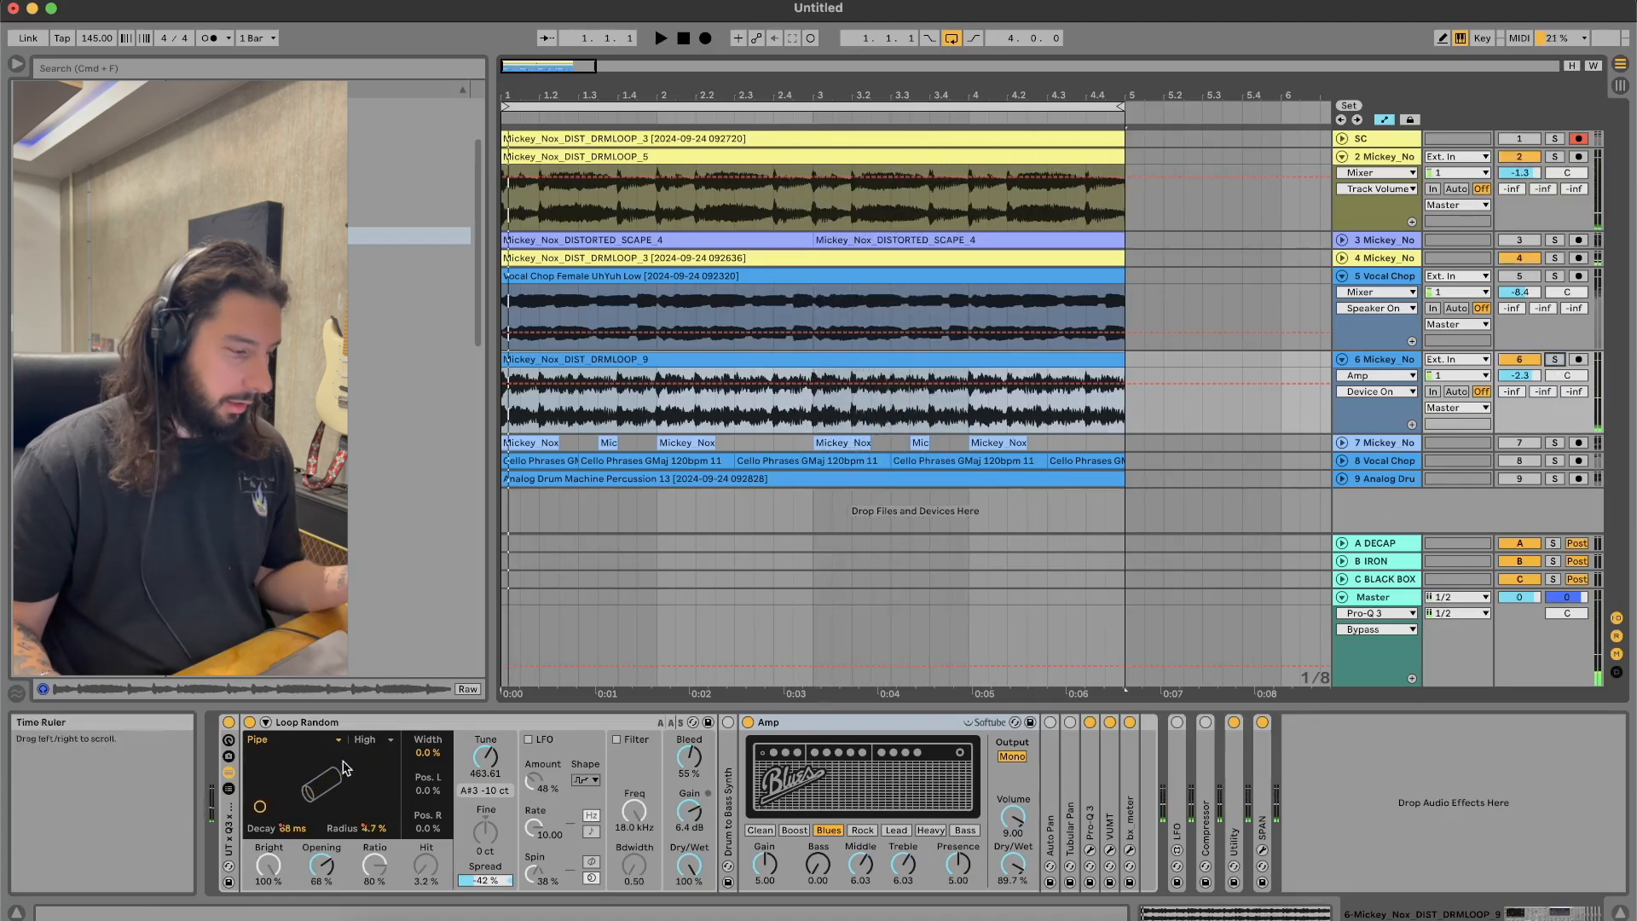
Step: Compare the loop in the mix and soloed with track 6's effect rack bypassed, and play the mix with the rack re-enabled
{"action": "key", "text": "space"}
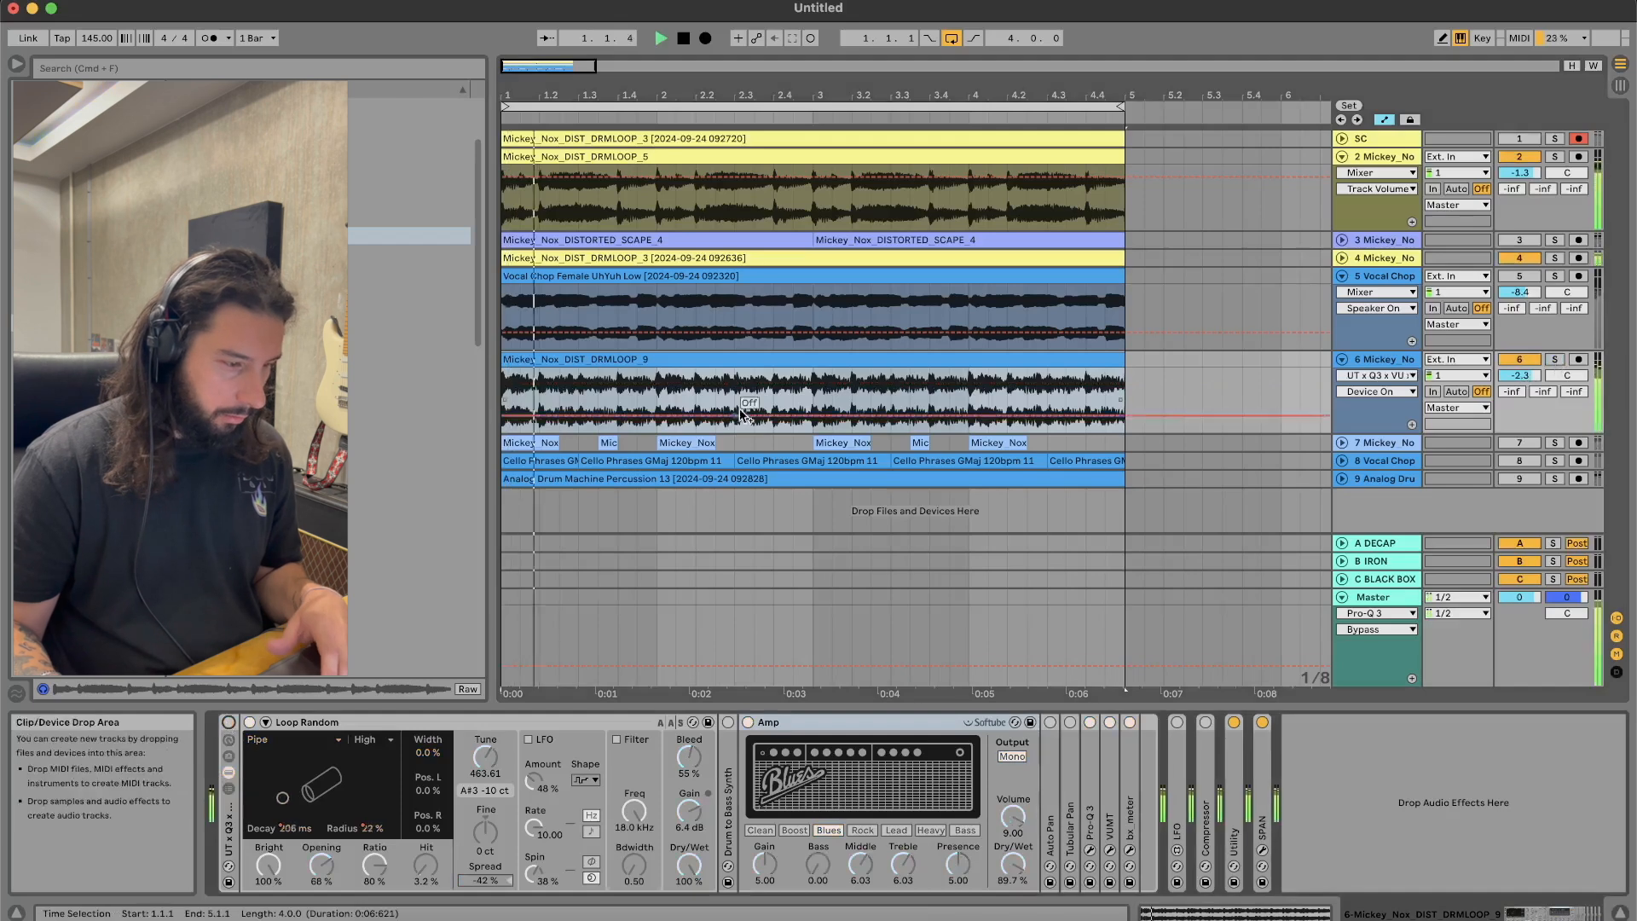
{"action": "left_click", "coordinate": [1556, 359]}
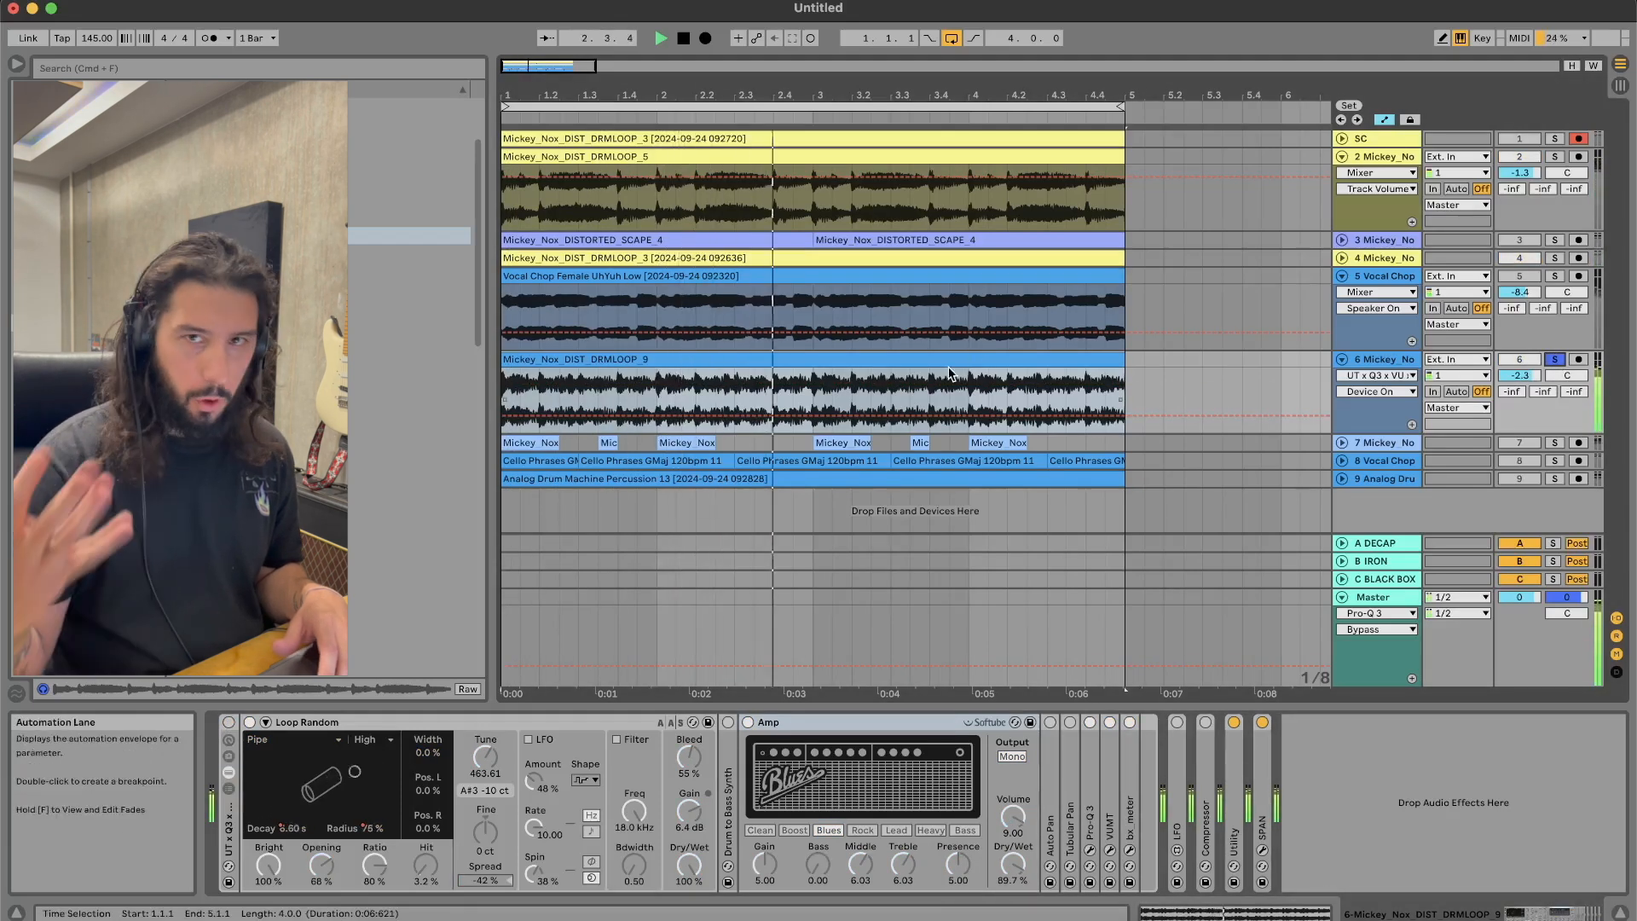
{"action": "key", "text": "space"}
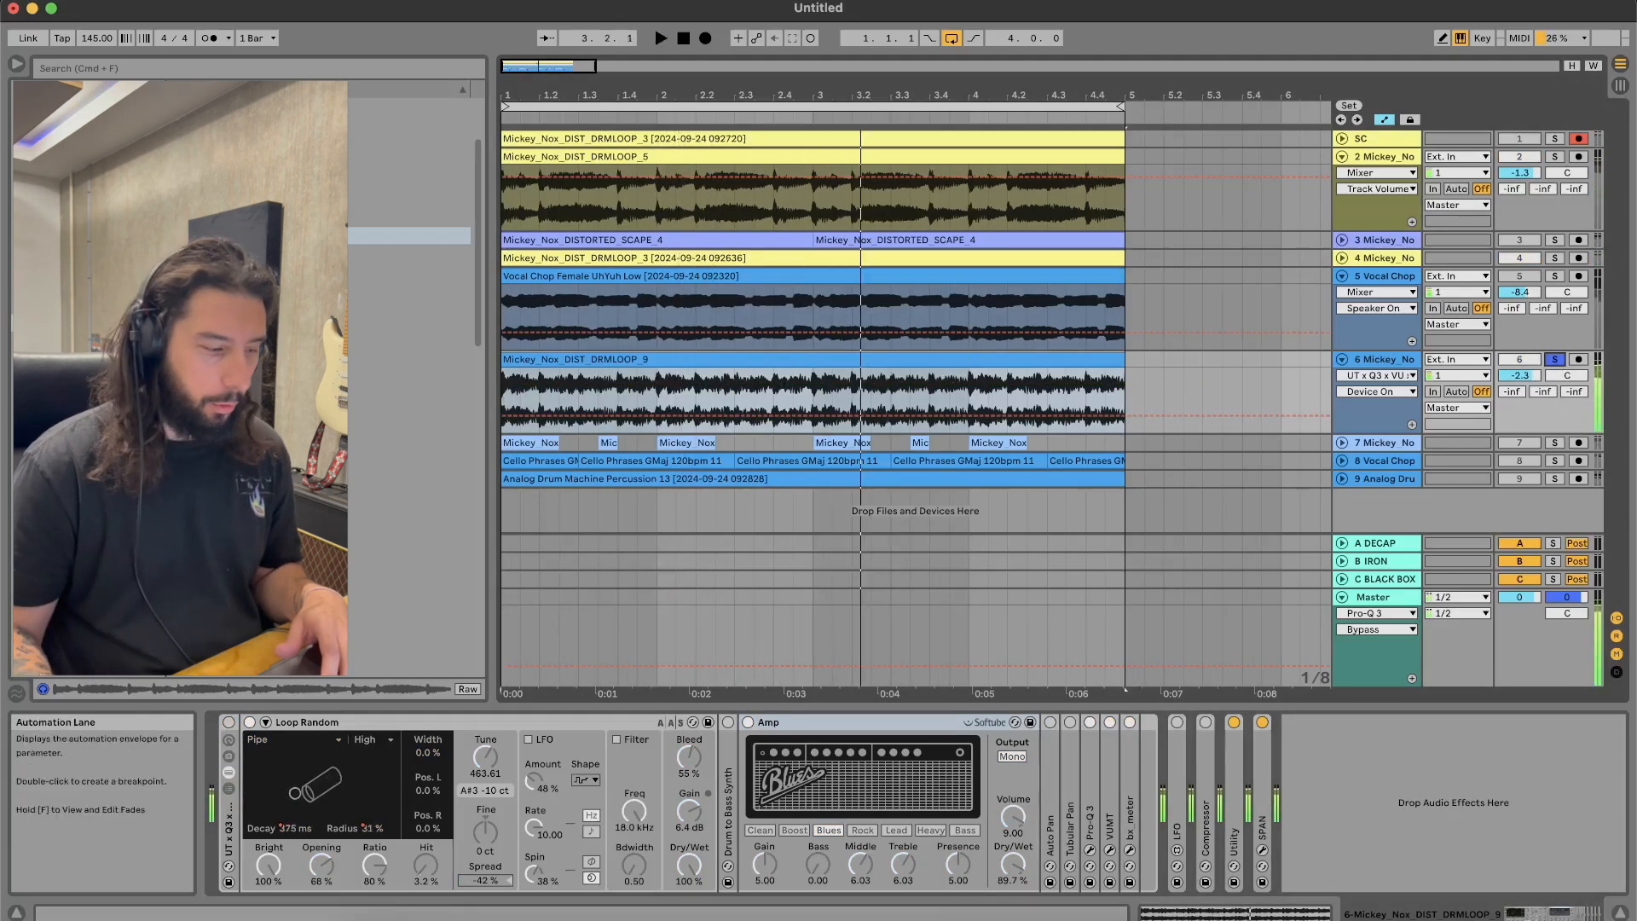
{"action": "left_click", "coordinate": [228, 724]}
{"action": "left_click", "coordinate": [1555, 359]}
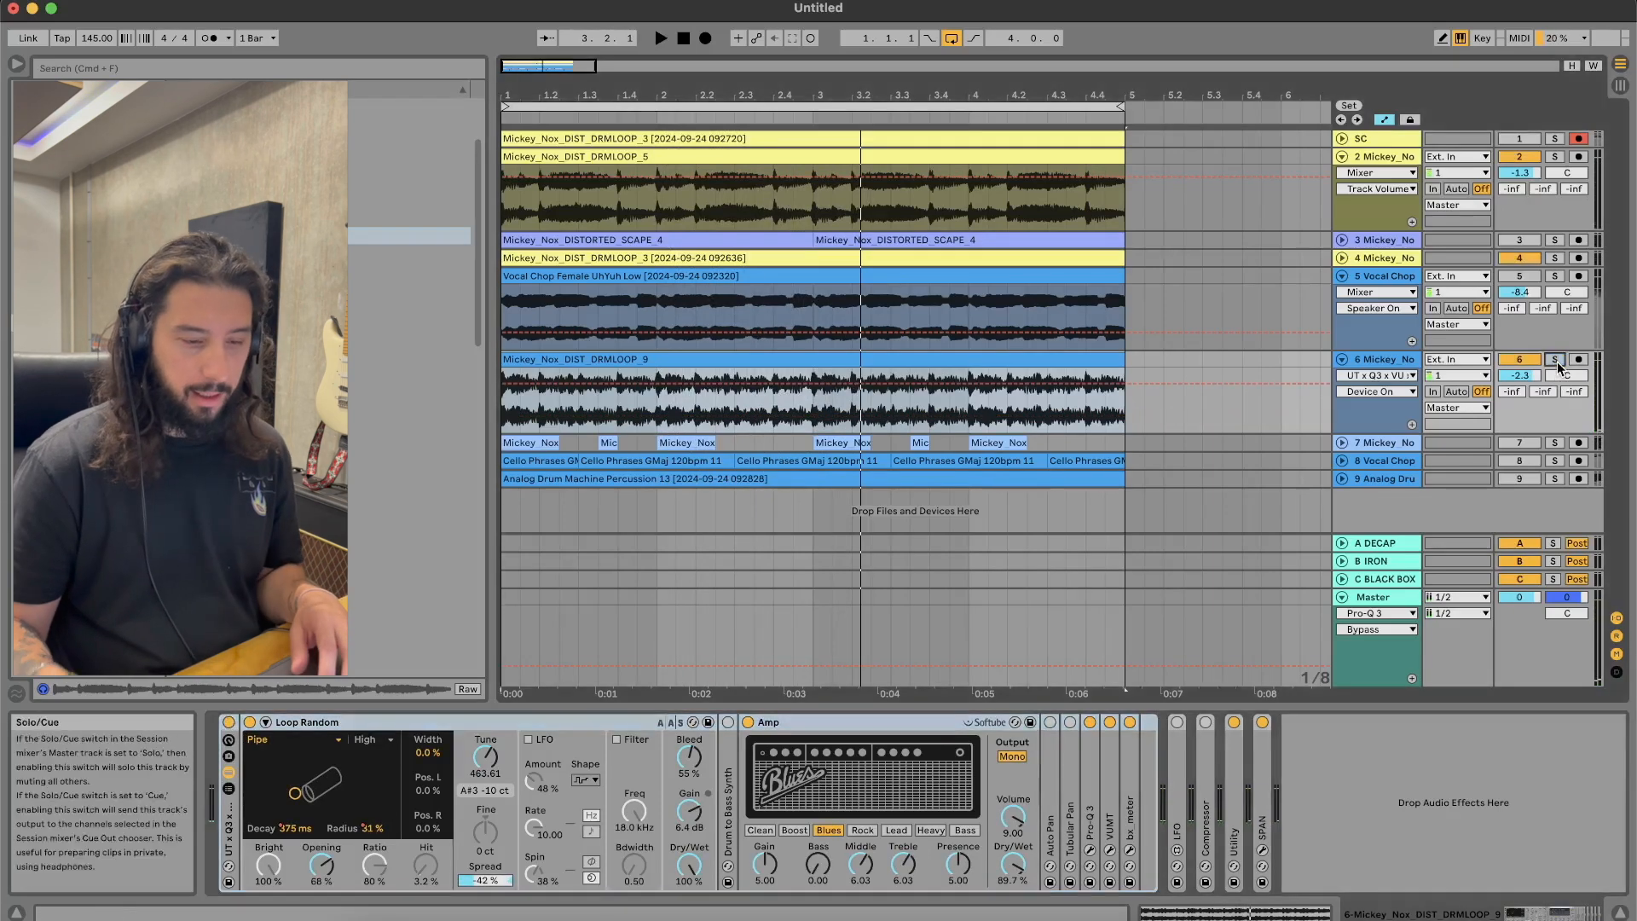
{"action": "key", "text": "space"}
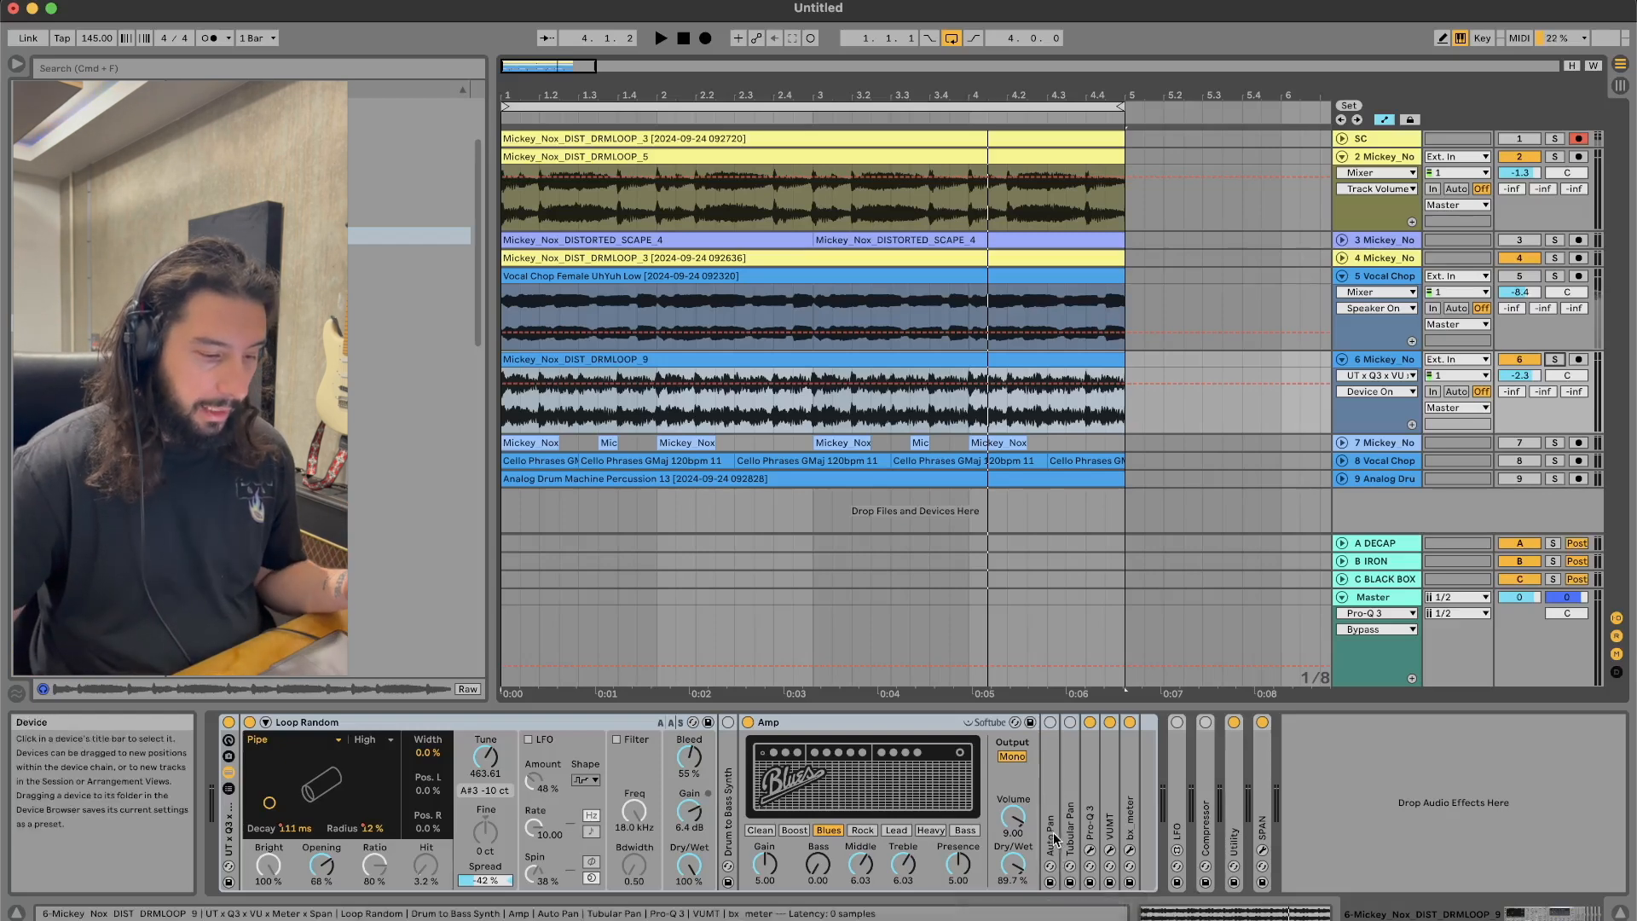
Step: Unfold and activate Drum to Bass Synth on track 6, play it in the mix, and solo the track for playback
{"action": "double_click", "coordinate": [731, 800]}
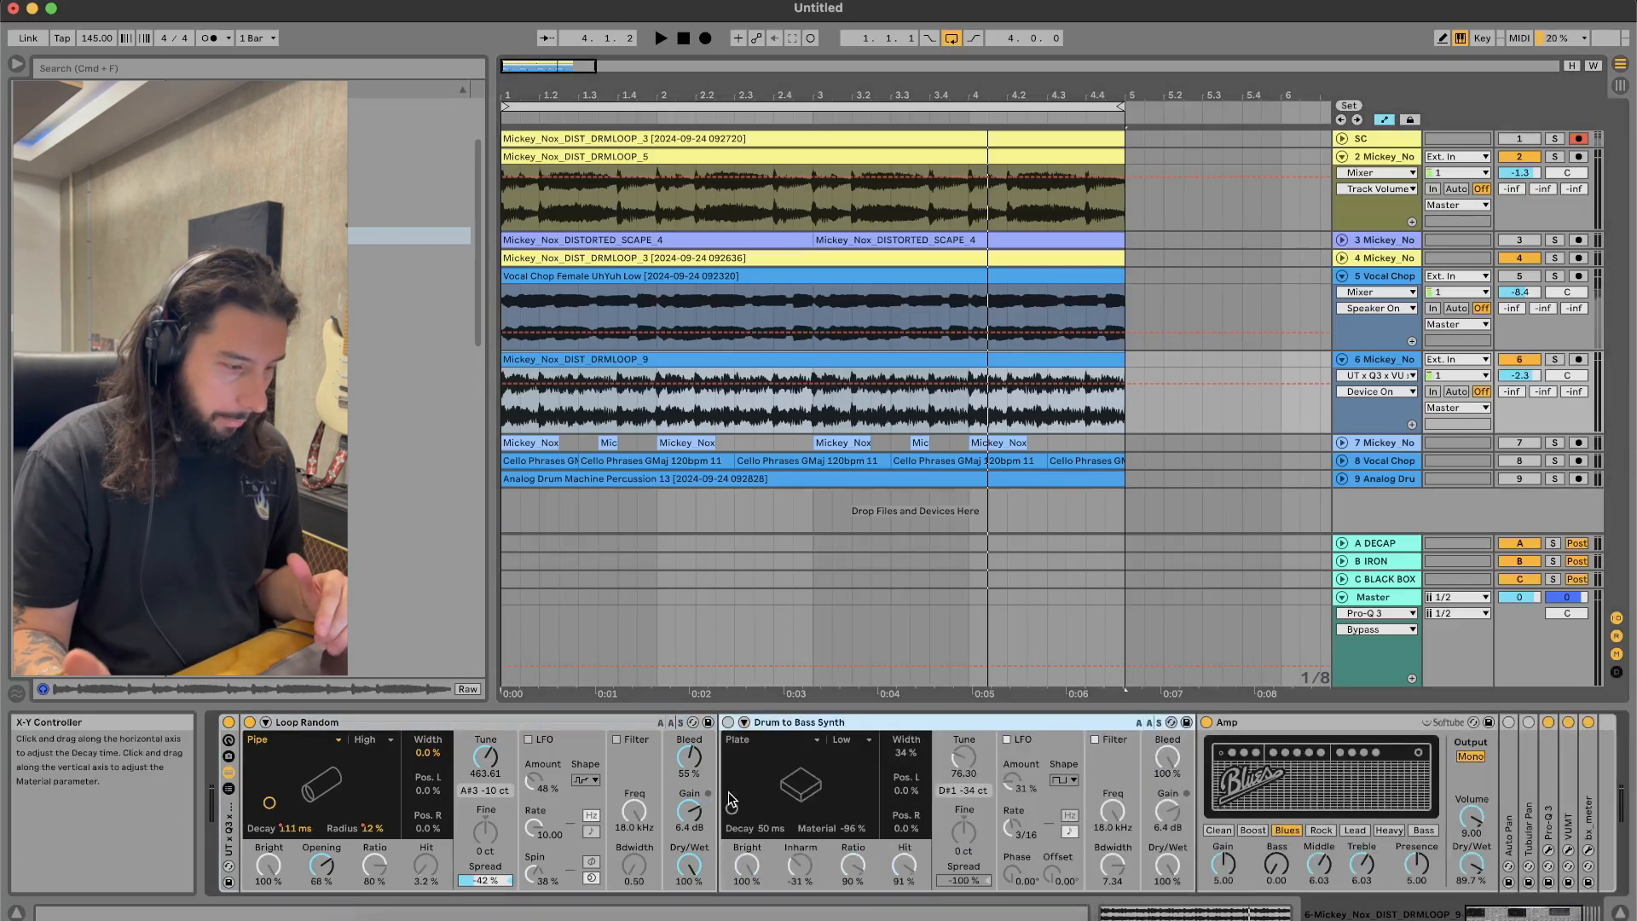
{"action": "left_click", "coordinate": [731, 786]}
{"action": "key", "text": "space"}
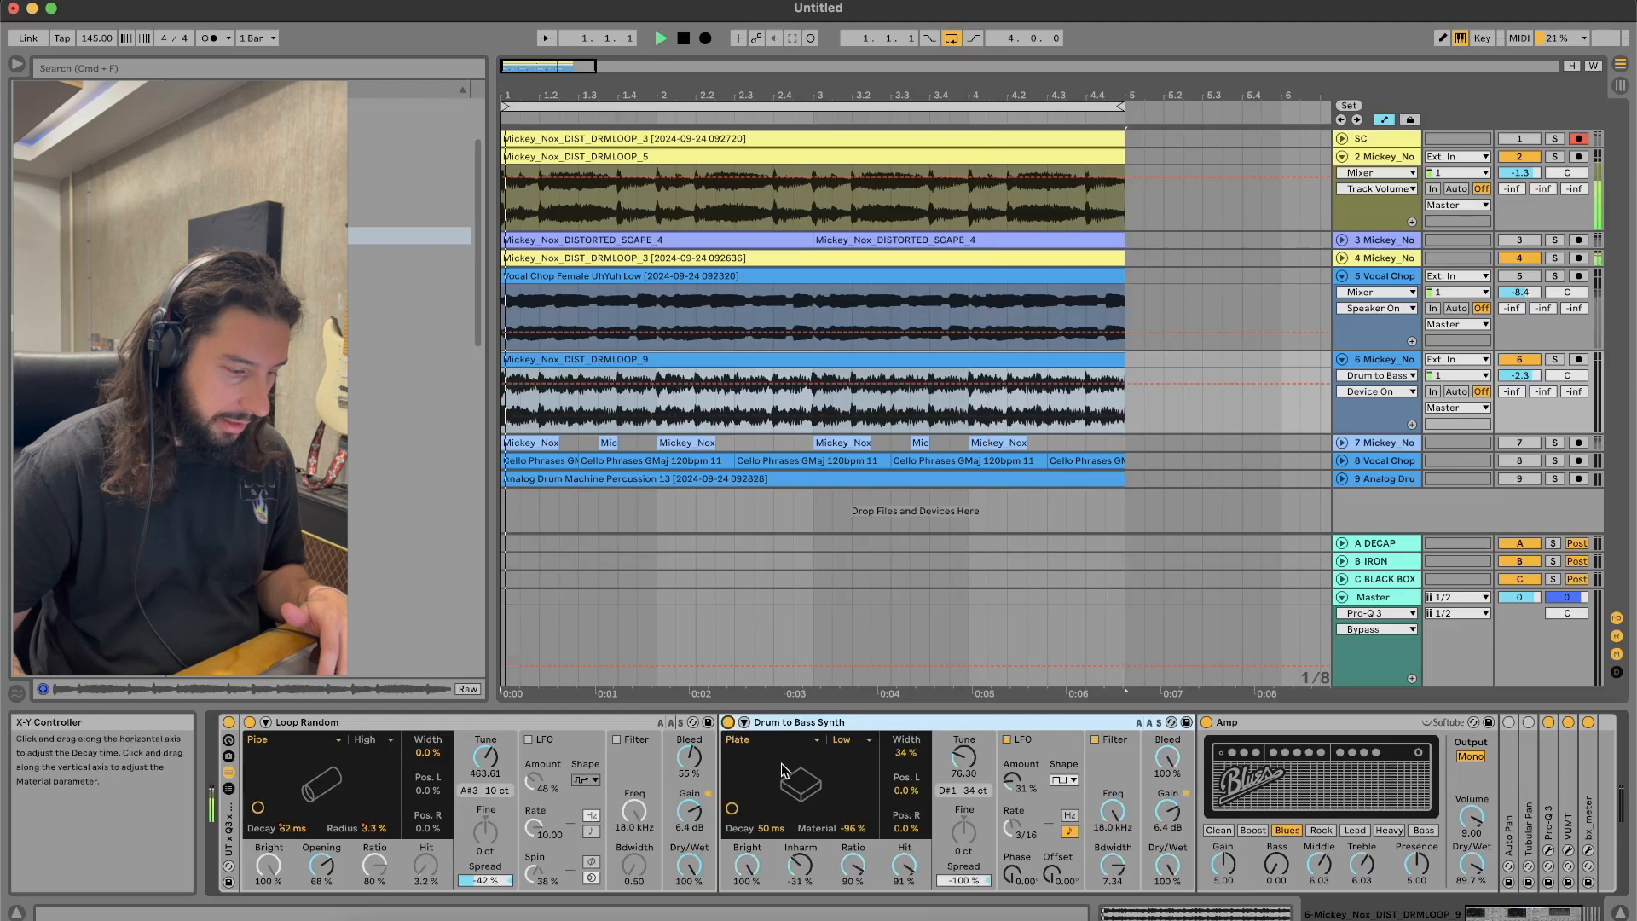
{"action": "key", "text": "space"}
{"action": "left_click", "coordinate": [1554, 359]}
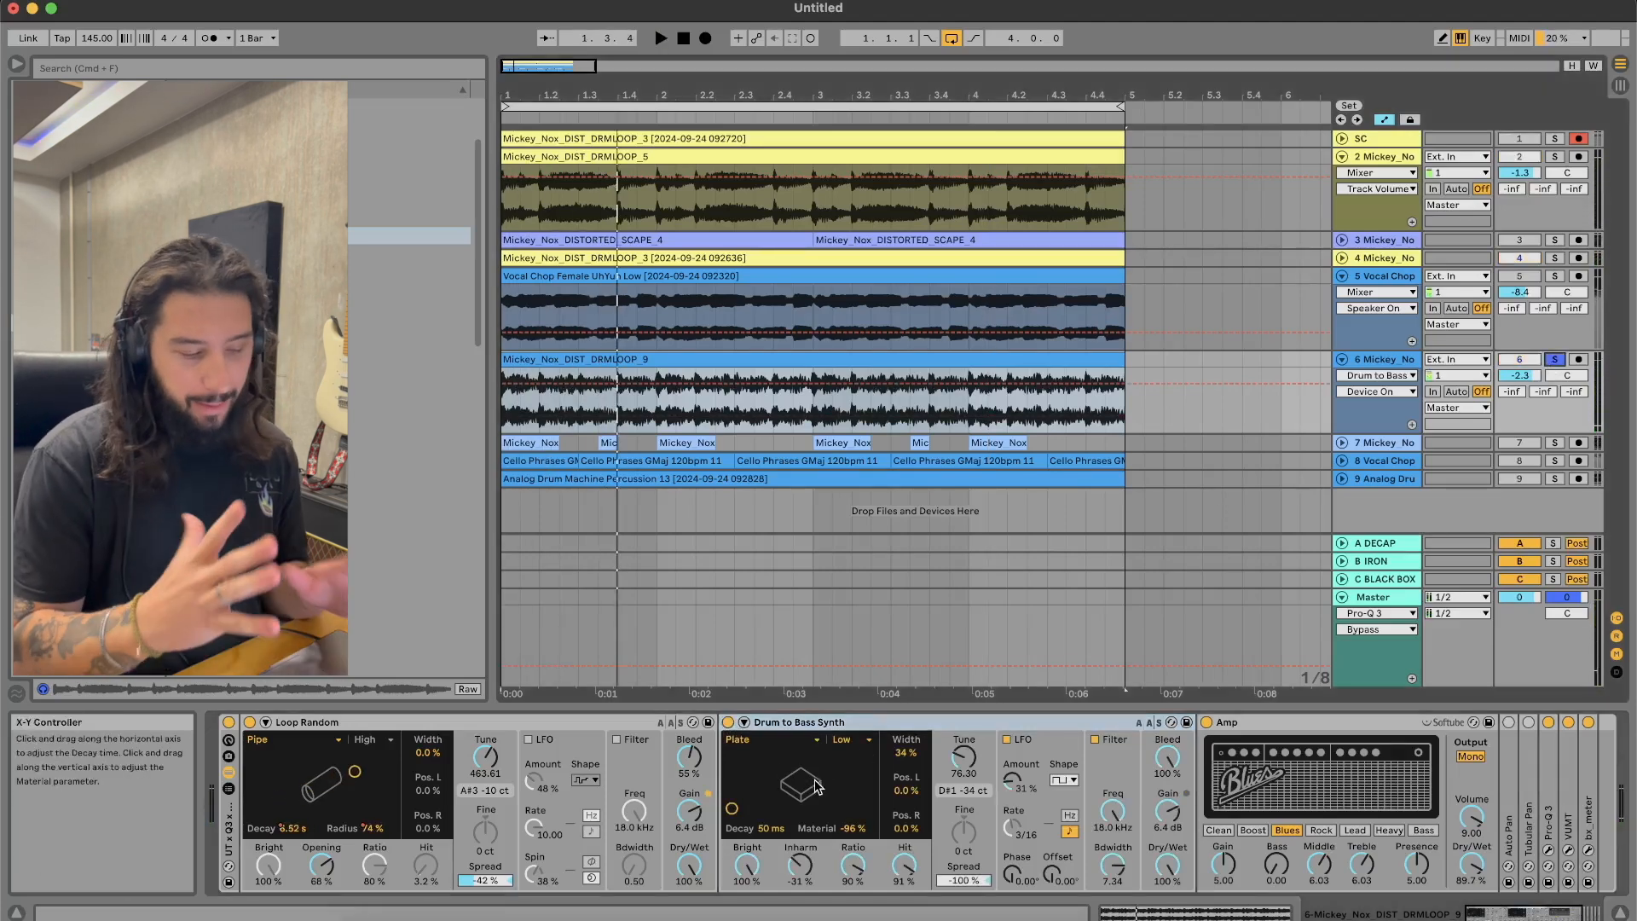
{"action": "key", "text": "space"}
Step: During playback, set Drum to Bass Synth's Decay to 69 ms, Material to -100%, Bright to -51% and Ratio to 9.5%
{"action": "left_click", "coordinate": [787, 778]}
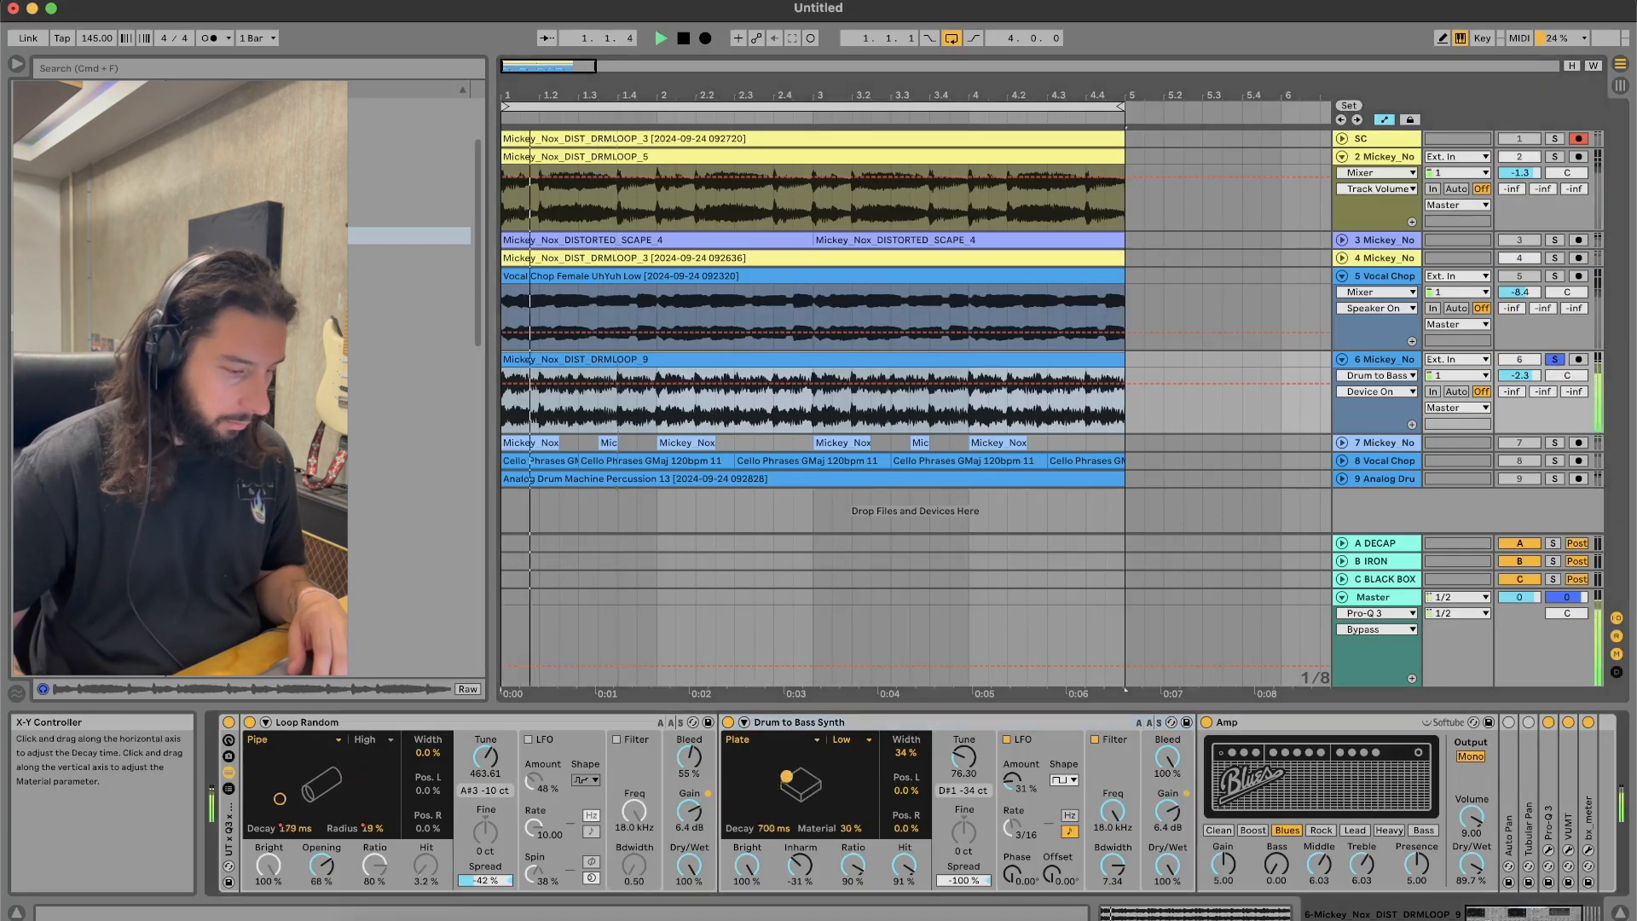
{"action": "left_click_drag", "start_coordinate": [777, 758], "coordinate": [738, 810]}
{"action": "left_click_drag", "start_coordinate": [746, 864], "coordinate": [746, 917]}
{"action": "left_click_drag", "start_coordinate": [853, 865], "coordinate": [853, 909]}
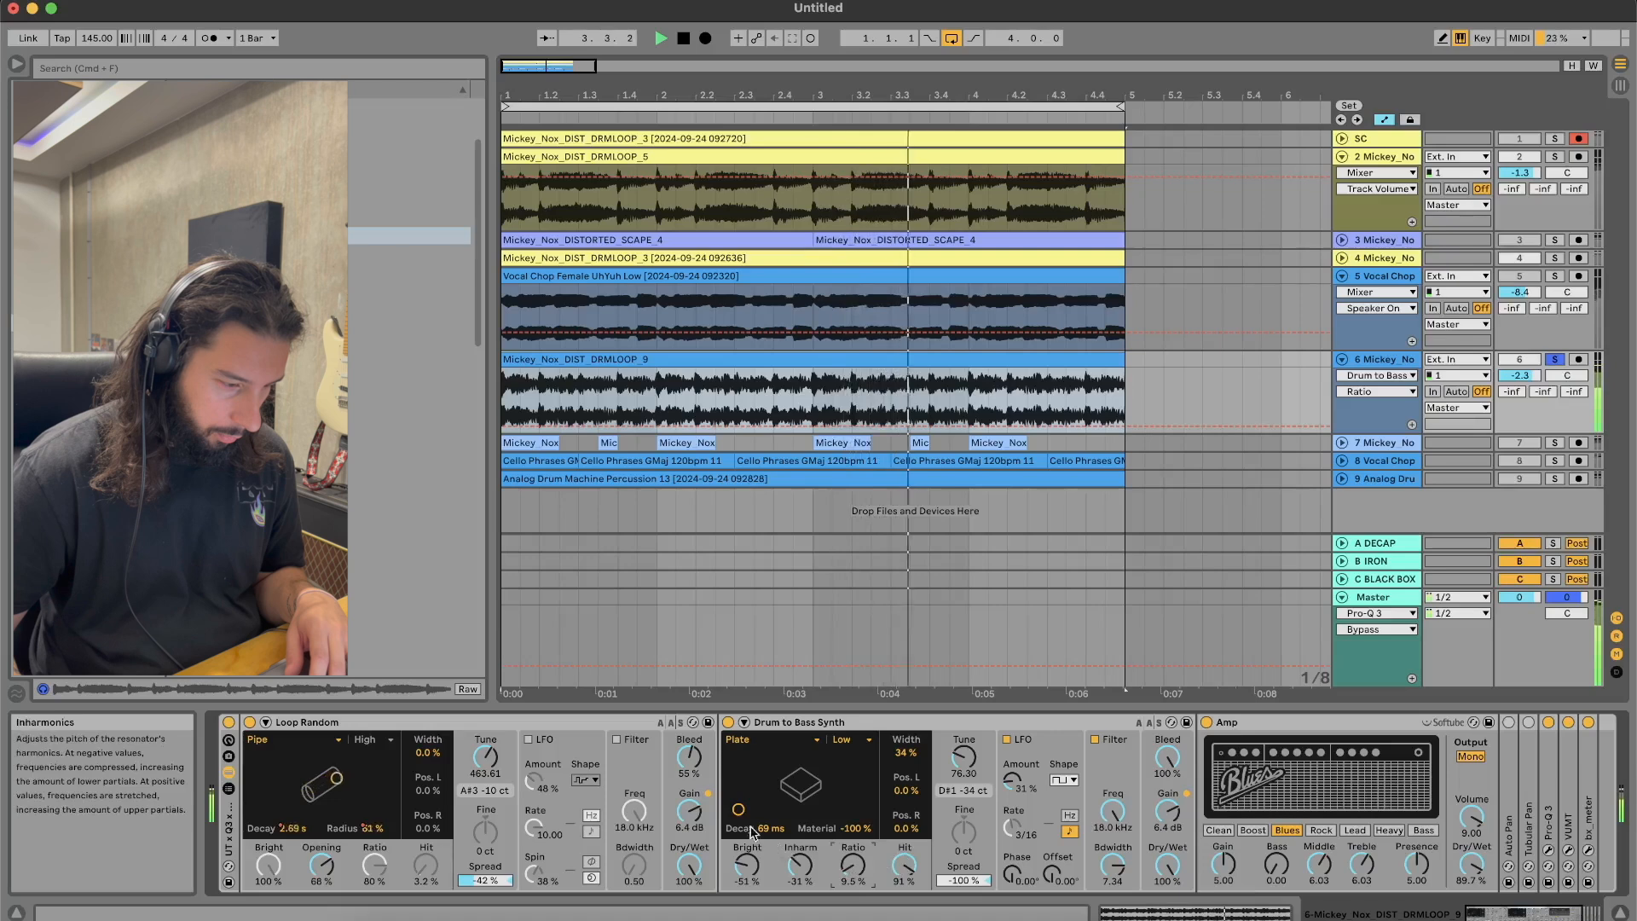
Step: Change Drum to Bass Synth's resonance type to String with a Decay of 2.62 s and Material of 48%
{"action": "left_click", "coordinate": [788, 739]}
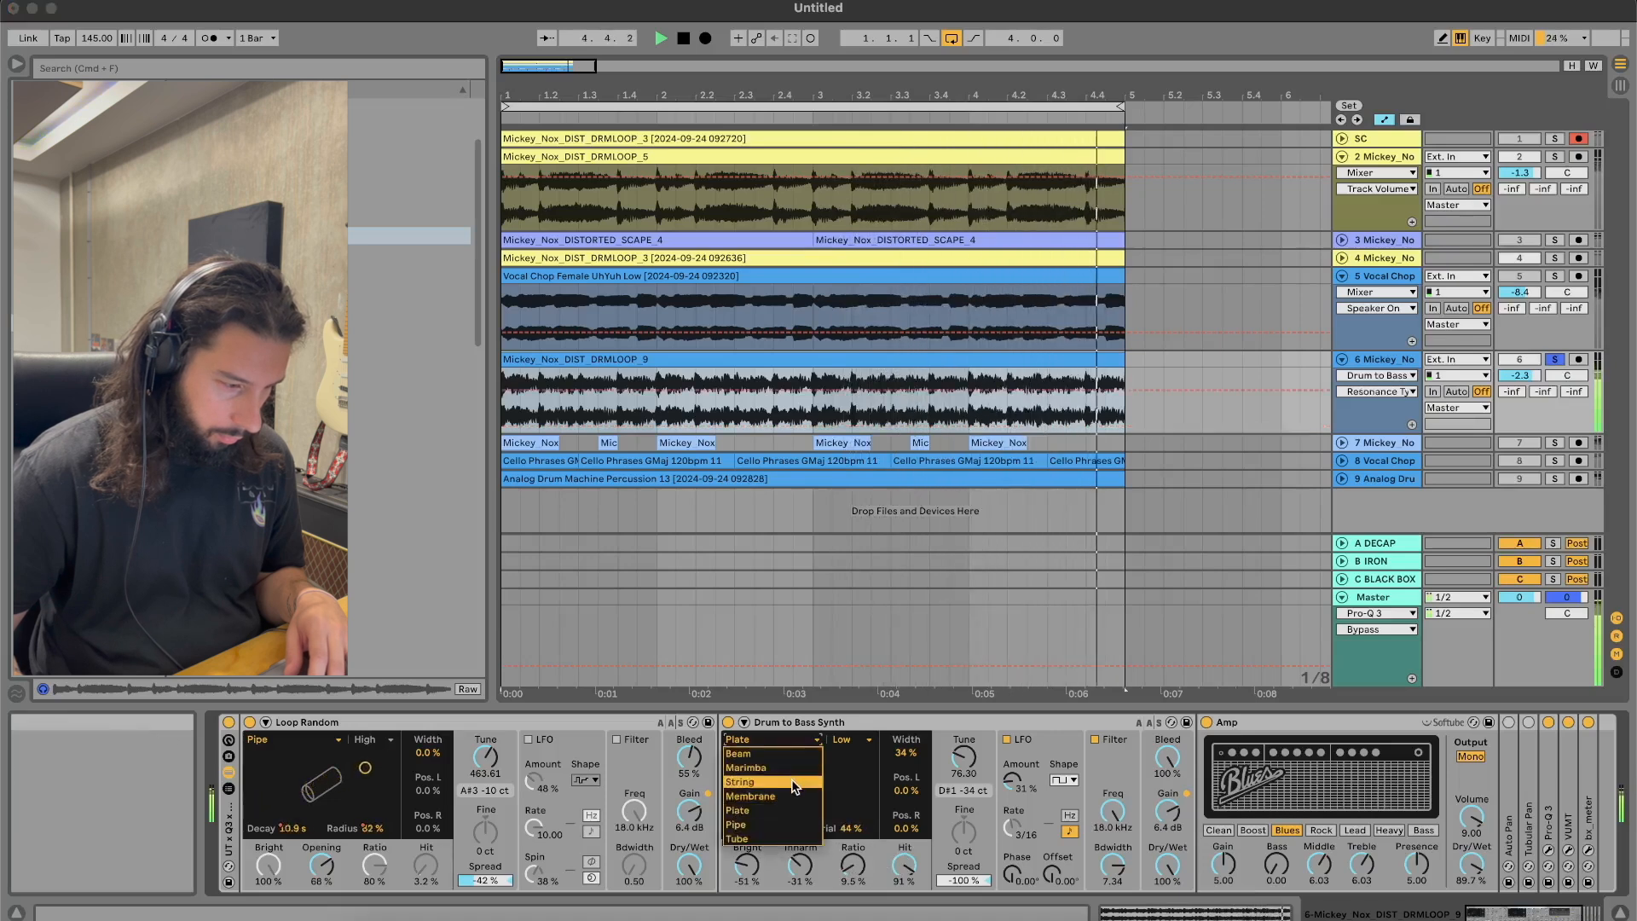
{"action": "left_click", "coordinate": [794, 782]}
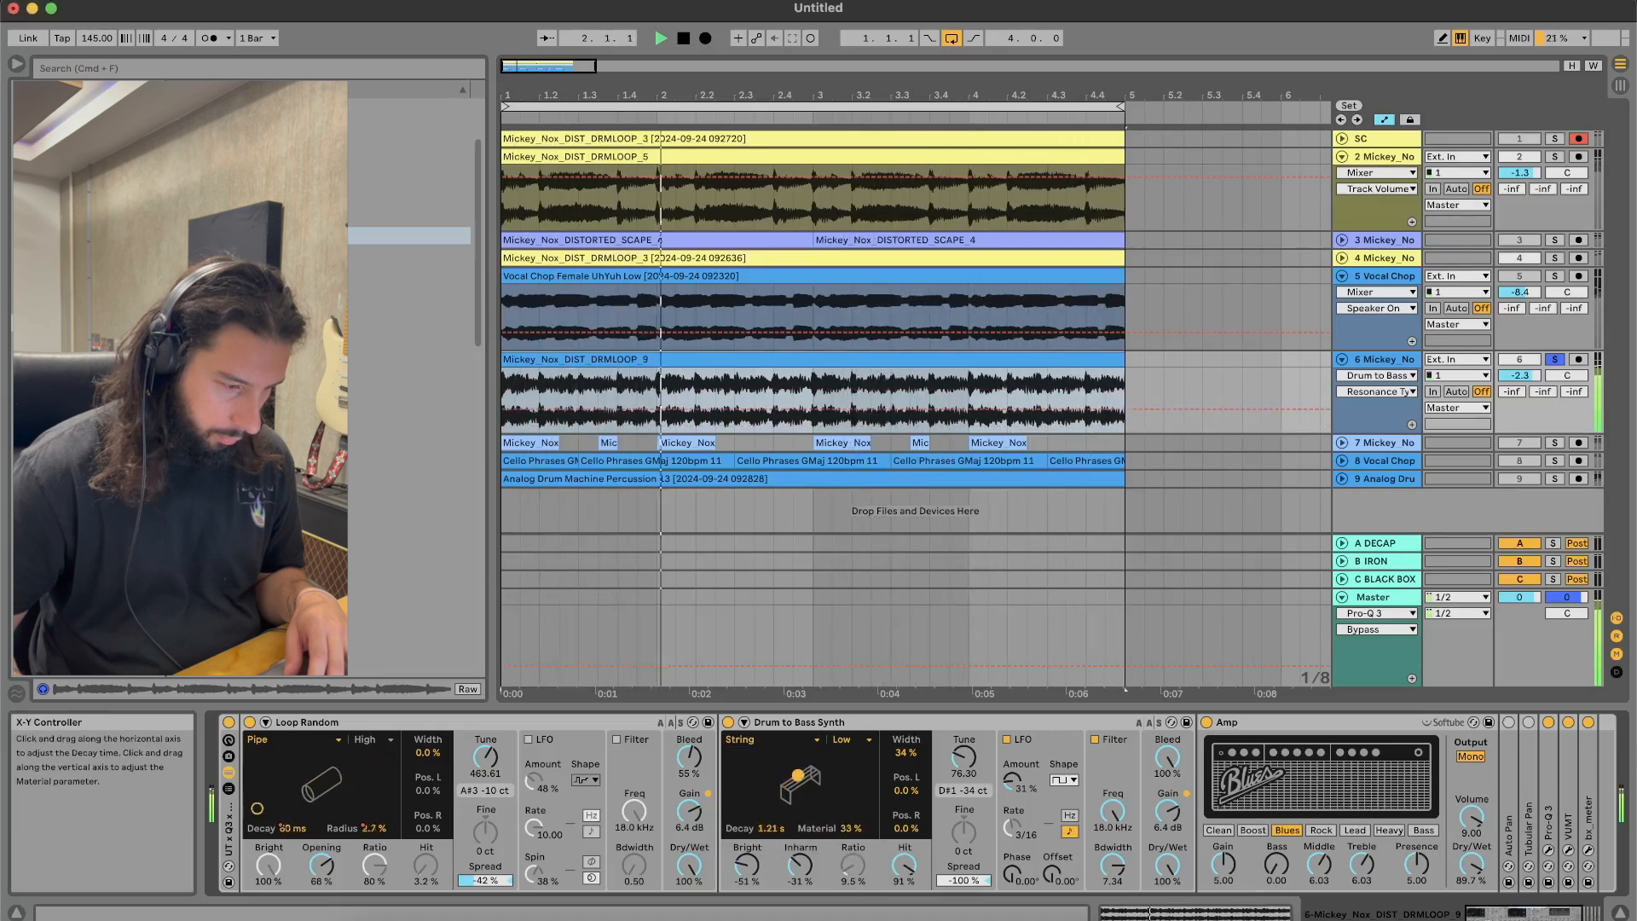
{"action": "key", "text": "space"}
{"action": "left_click_drag", "start_coordinate": [810, 773], "coordinate": [815, 770]}
Step: Try the Med and High resonator qualities in Drum to Bass Synth during playback, and return the quality to Low
{"action": "left_click", "coordinate": [852, 740]}
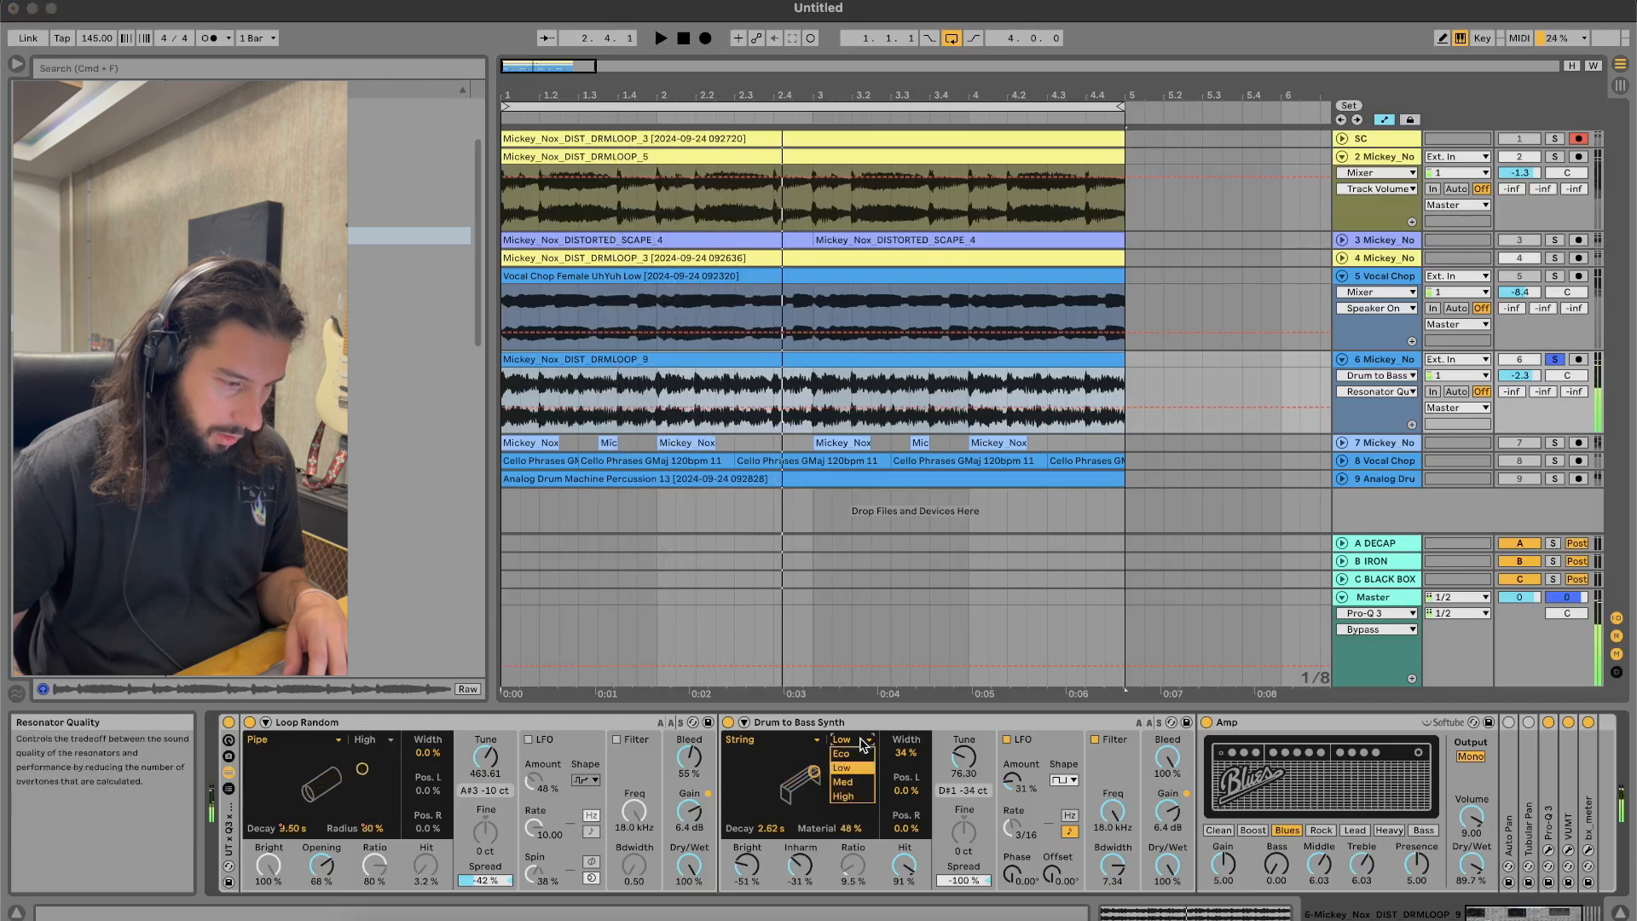
{"action": "left_click", "coordinate": [841, 780]}
{"action": "left_click", "coordinate": [849, 739]}
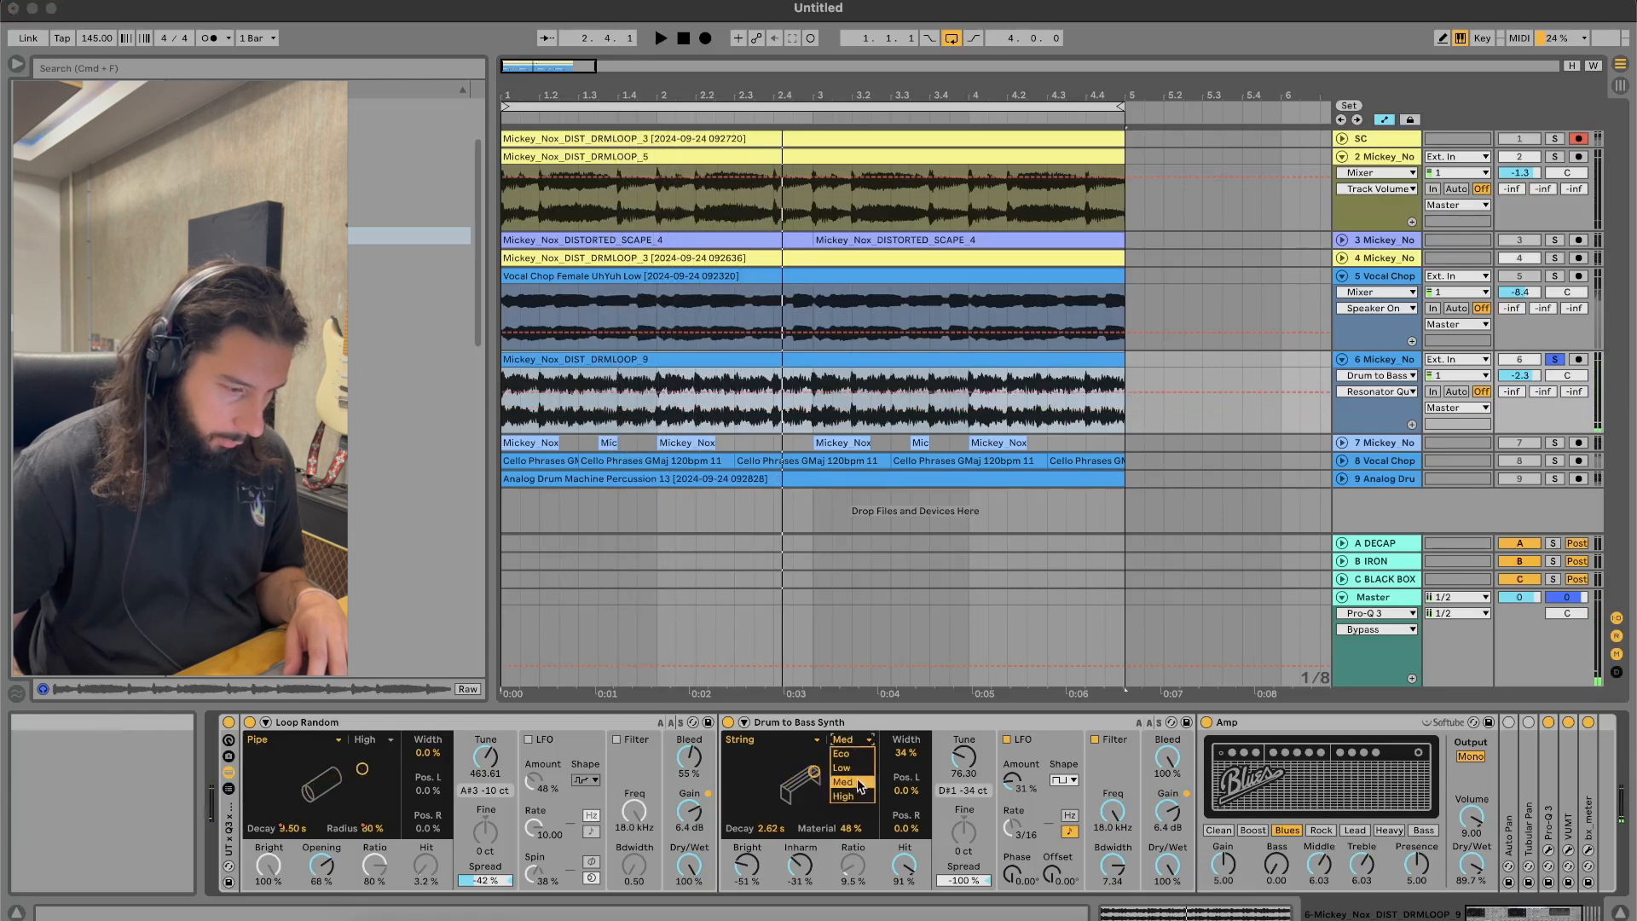
{"action": "key", "text": "space"}
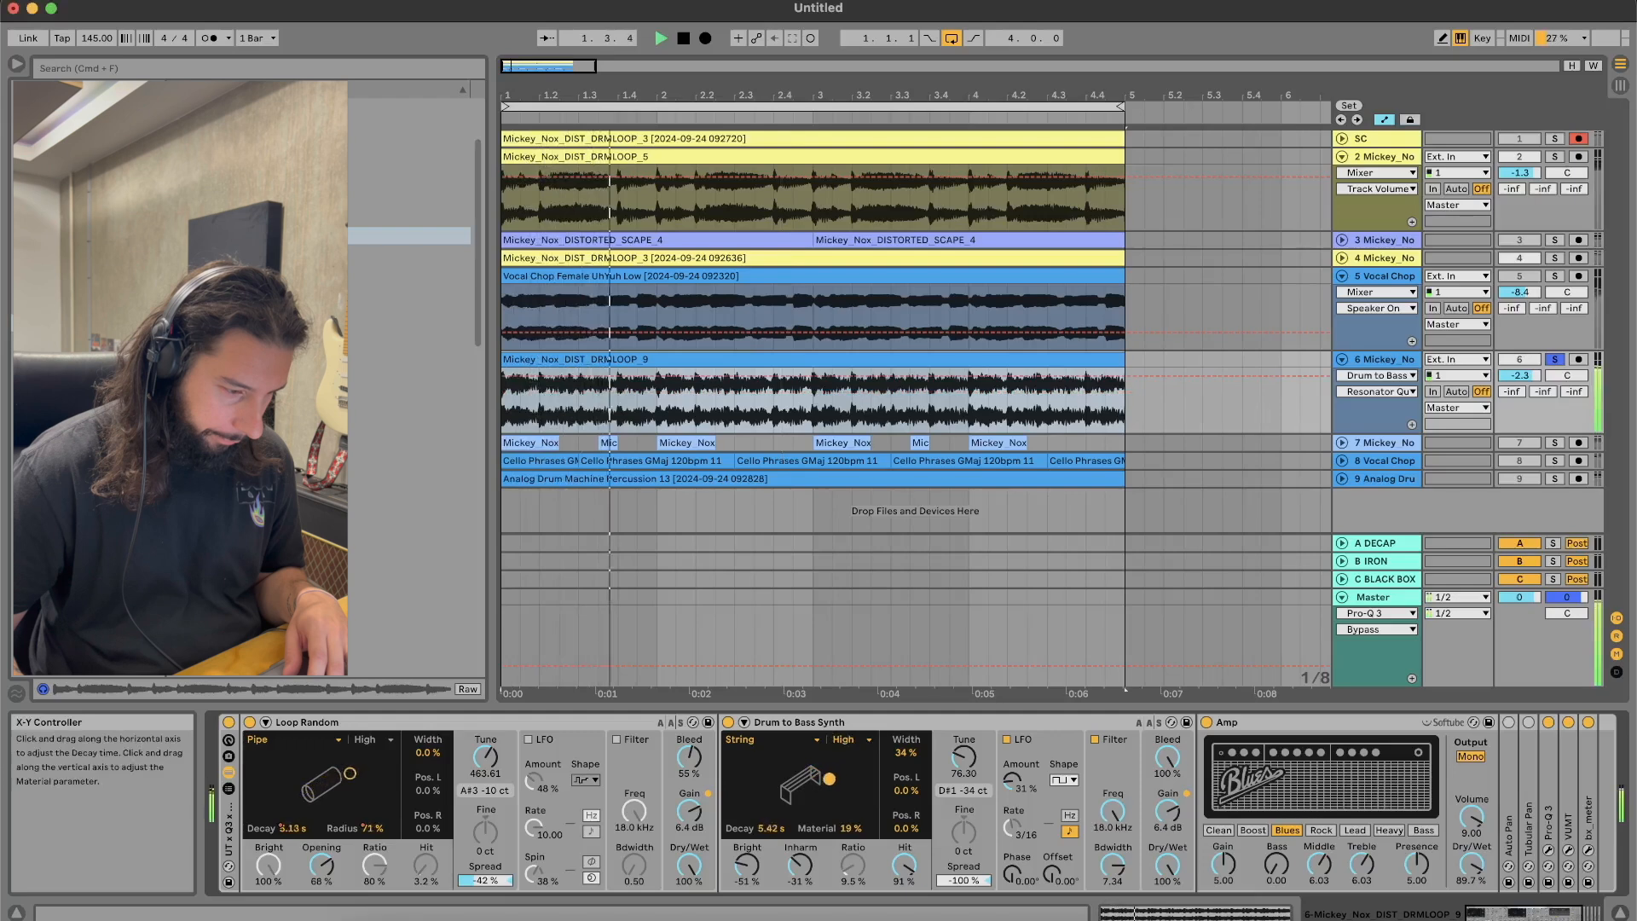
{"action": "left_click", "coordinate": [852, 740]}
Step: Set Drum to Bass Synth's Tune to 21.29 Hz and its LFO to a 10 Hz rate with 69% amount
{"action": "left_click_drag", "start_coordinate": [958, 764], "coordinate": [959, 802]}
{"action": "key", "text": "space"}
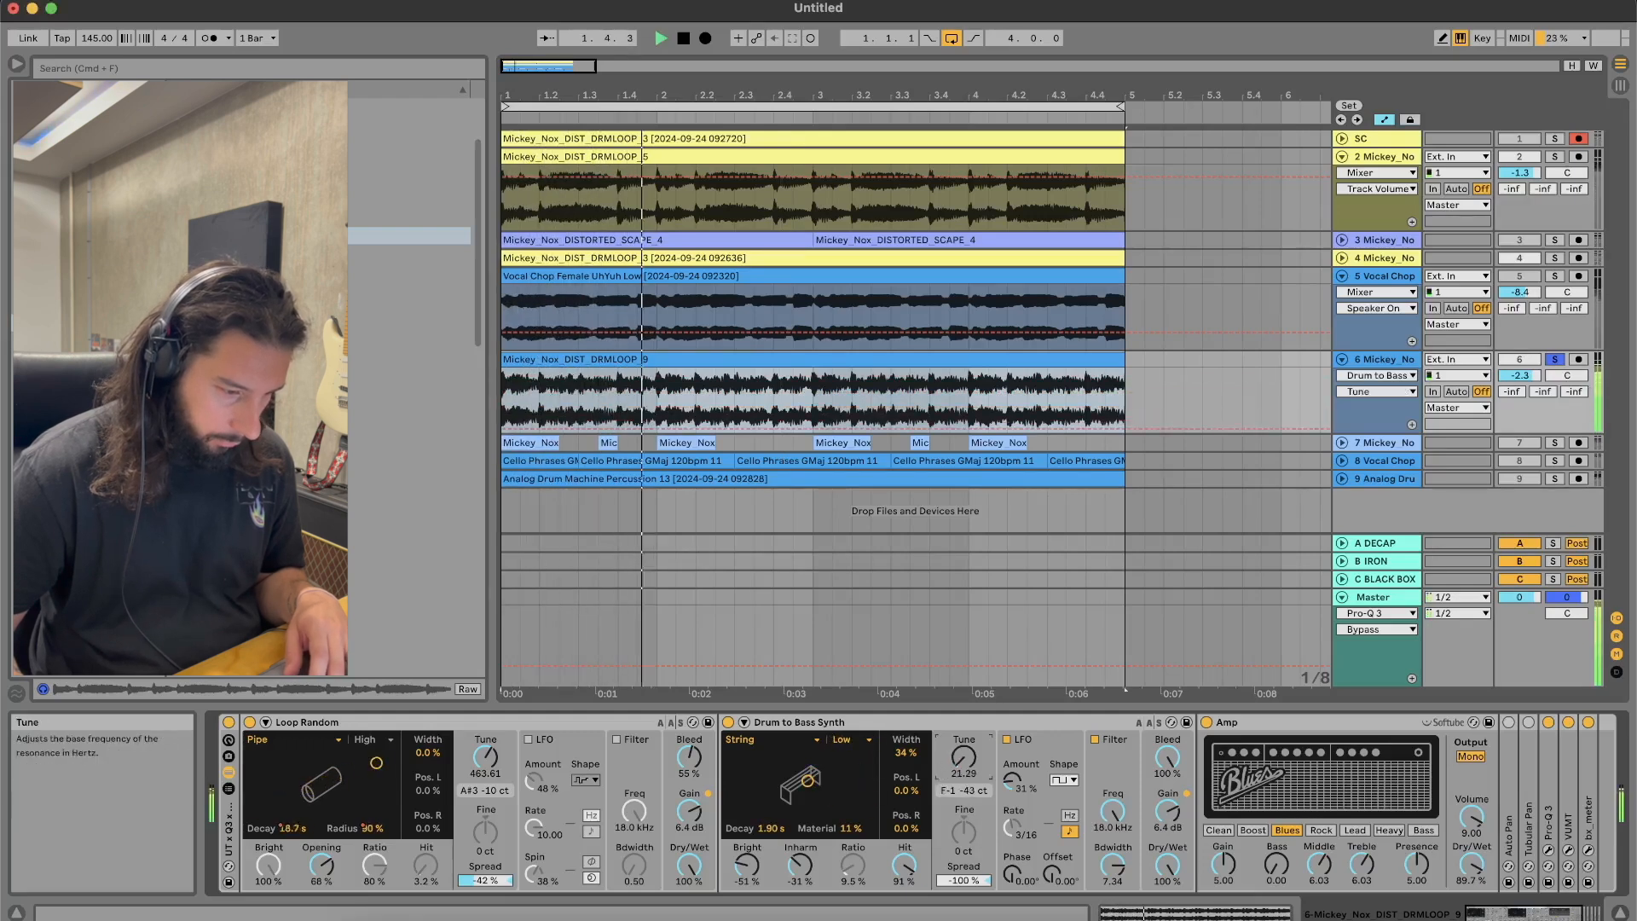
{"action": "left_click_drag", "start_coordinate": [1012, 779], "coordinate": [1011, 722]}
{"action": "left_click", "coordinate": [1069, 816]}
{"action": "left_click_drag", "start_coordinate": [1012, 779], "coordinate": [1013, 813]}
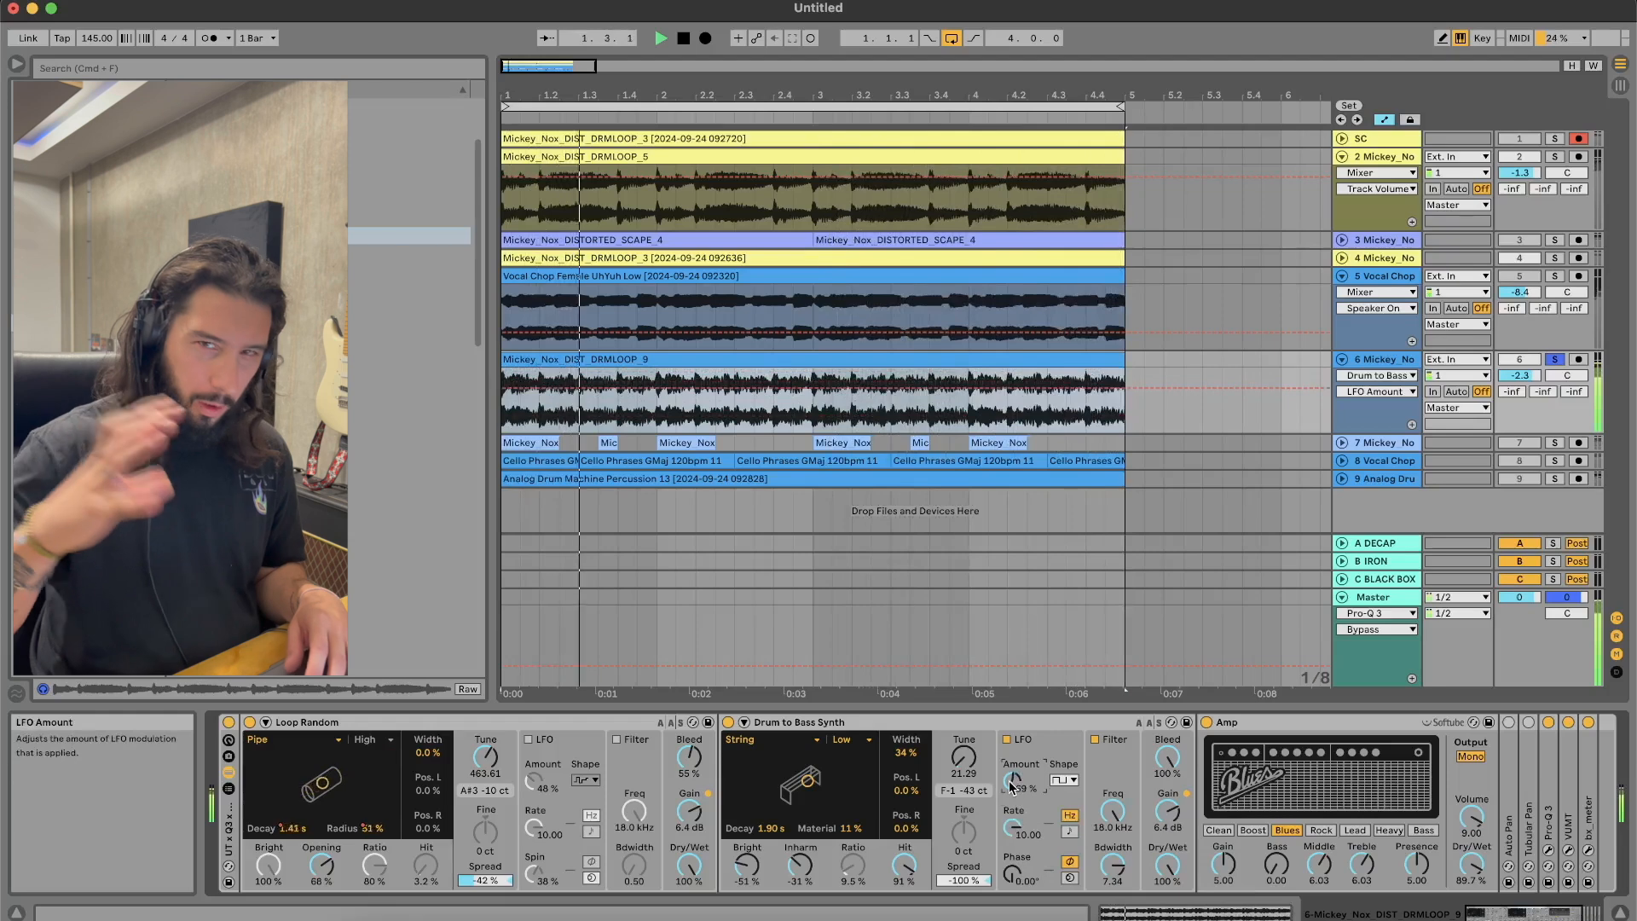
Step: Set Drum to Bass Synth's Bright to -44%, and reduce the Amp's Middle to 3.81 and Treble to 3.73
{"action": "left_click_drag", "start_coordinate": [746, 865], "coordinate": [746, 869]}
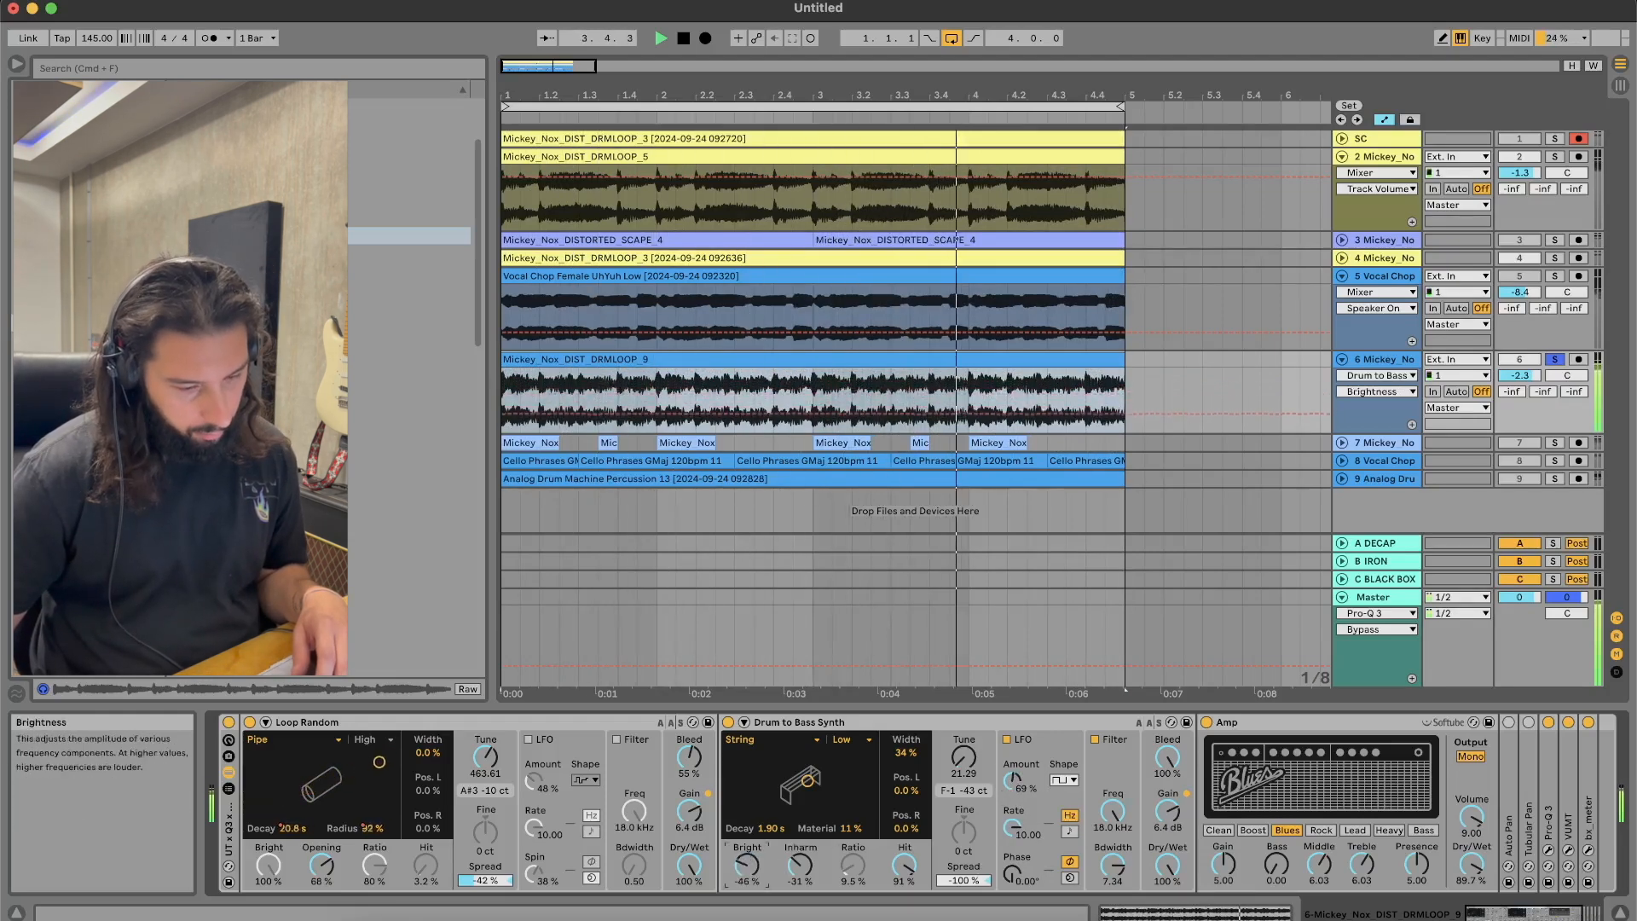
{"action": "left_click_drag", "start_coordinate": [1319, 865], "coordinate": [1319, 873]}
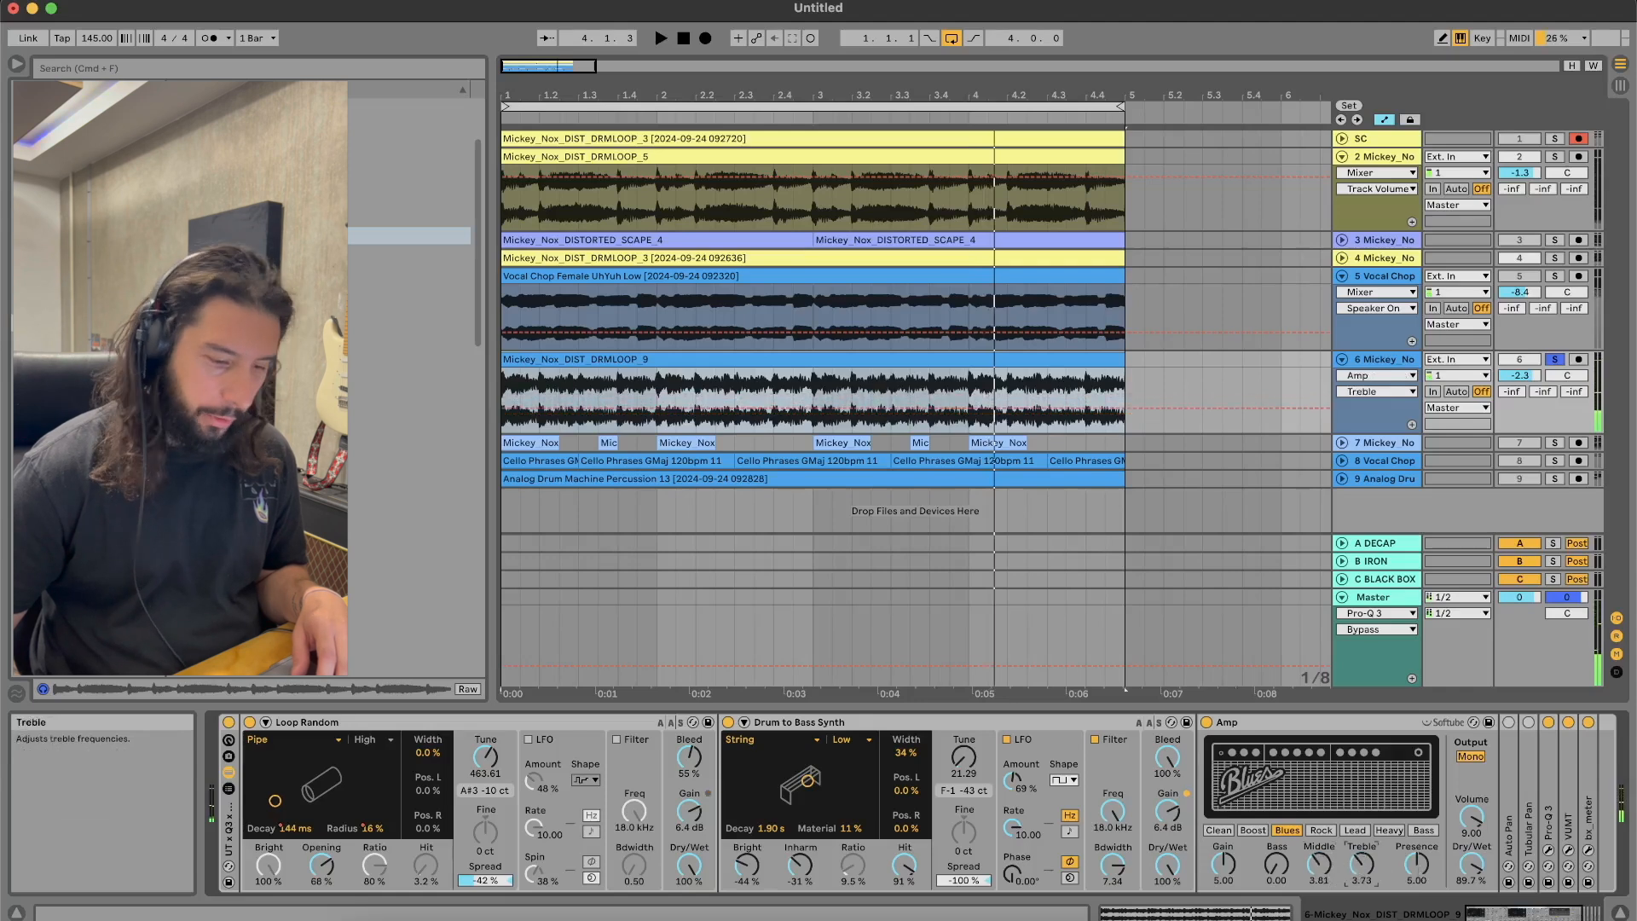
{"action": "key", "text": "space"}
Step: Set Drum to Bass Synth's Bright to -67%, Inharm to 100%, Decay to 6.80 s and Material to 100% during playback
{"action": "left_click_drag", "start_coordinate": [746, 865], "coordinate": [799, 801]}
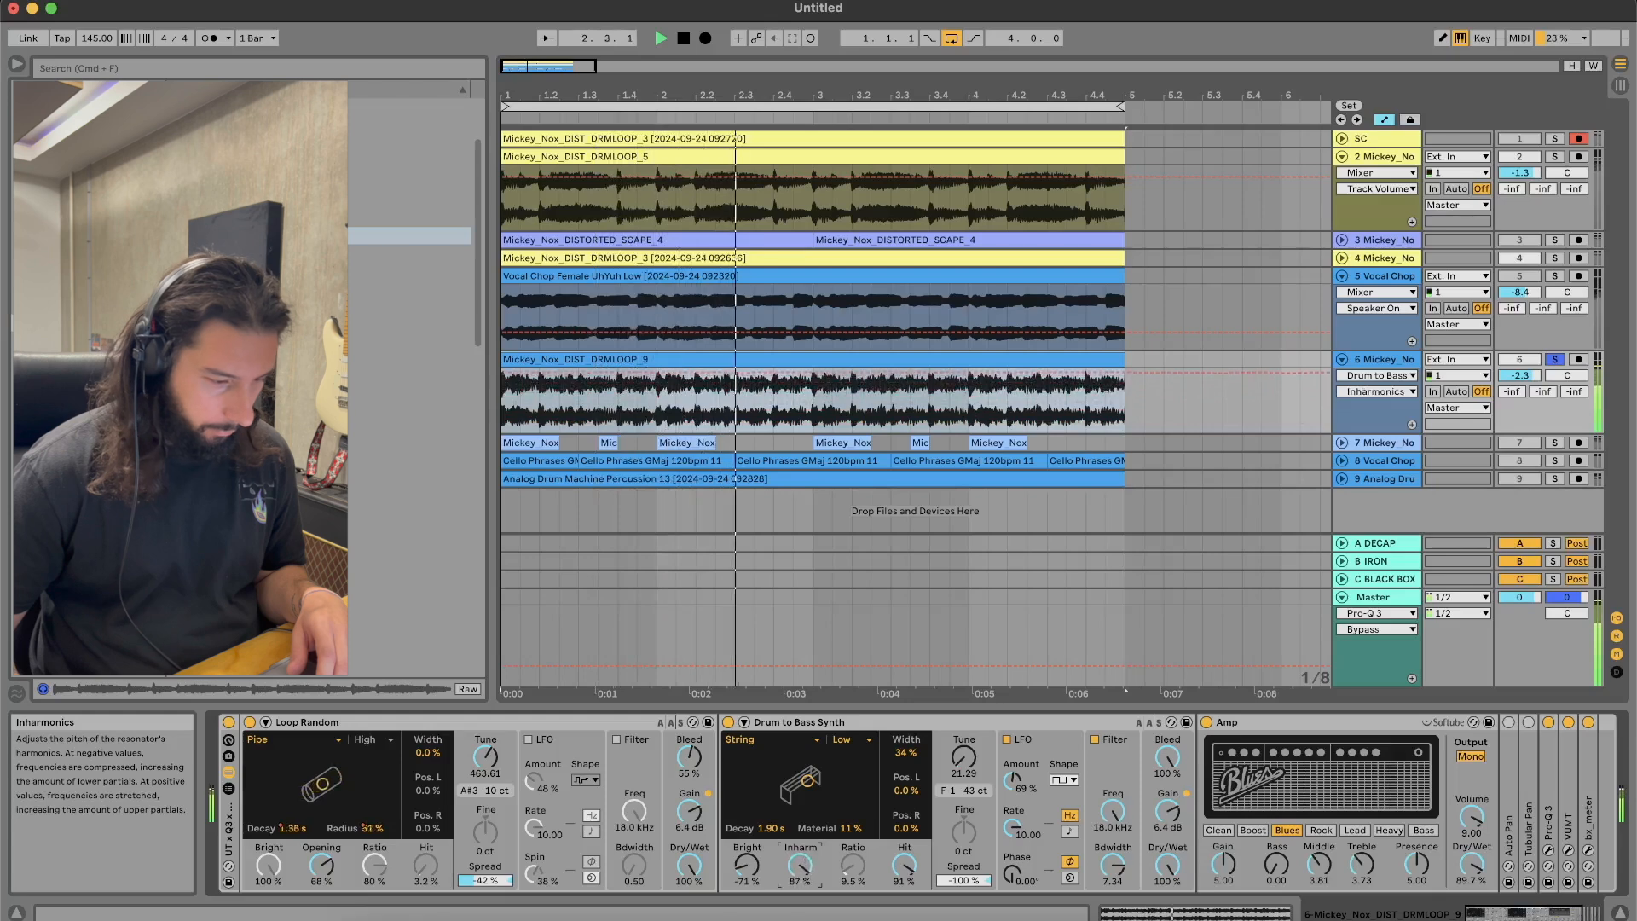
{"action": "mouse_move", "coordinate": [746, 864]}
{"action": "left_mouse_down"}
{"action": "mouse_move", "coordinate": [746, 843]}
{"action": "mouse_move", "coordinate": [746, 861]}
{"action": "left_mouse_up"}
{"action": "left_click_drag", "start_coordinate": [808, 780], "coordinate": [834, 758]}
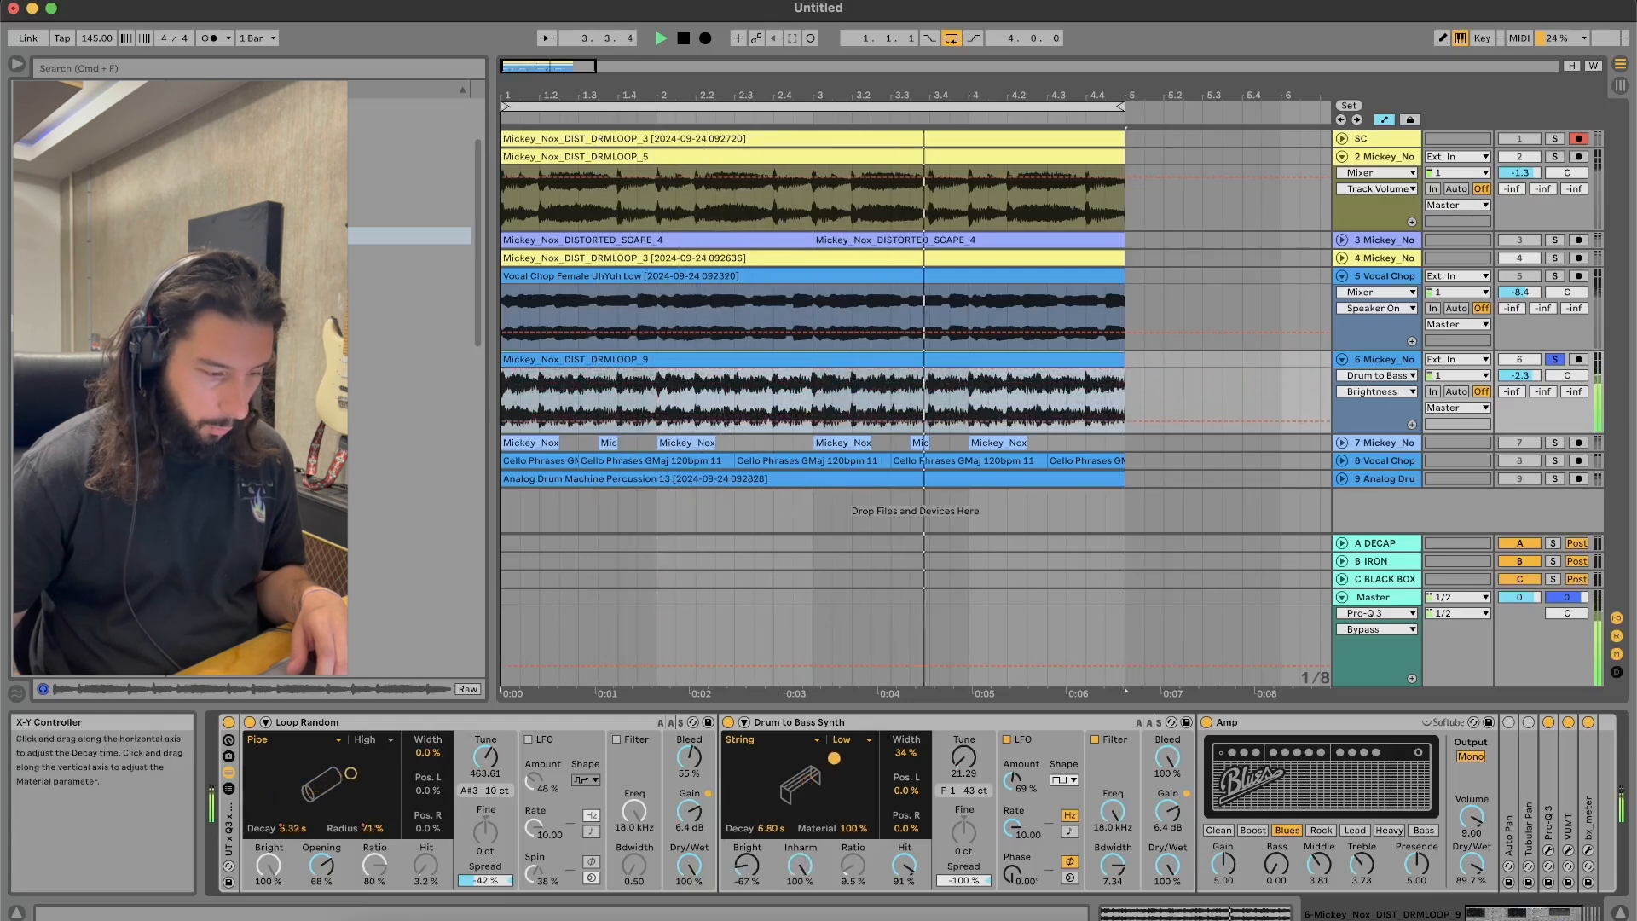
Step: Turn off Drum to Bass Synth's LFO, try a 153 Hz filter frequency, and restore it to 18.0 kHz with 0.50 bandwidth
{"action": "left_click_drag", "start_coordinate": [1112, 811], "coordinate": [1112, 835]}
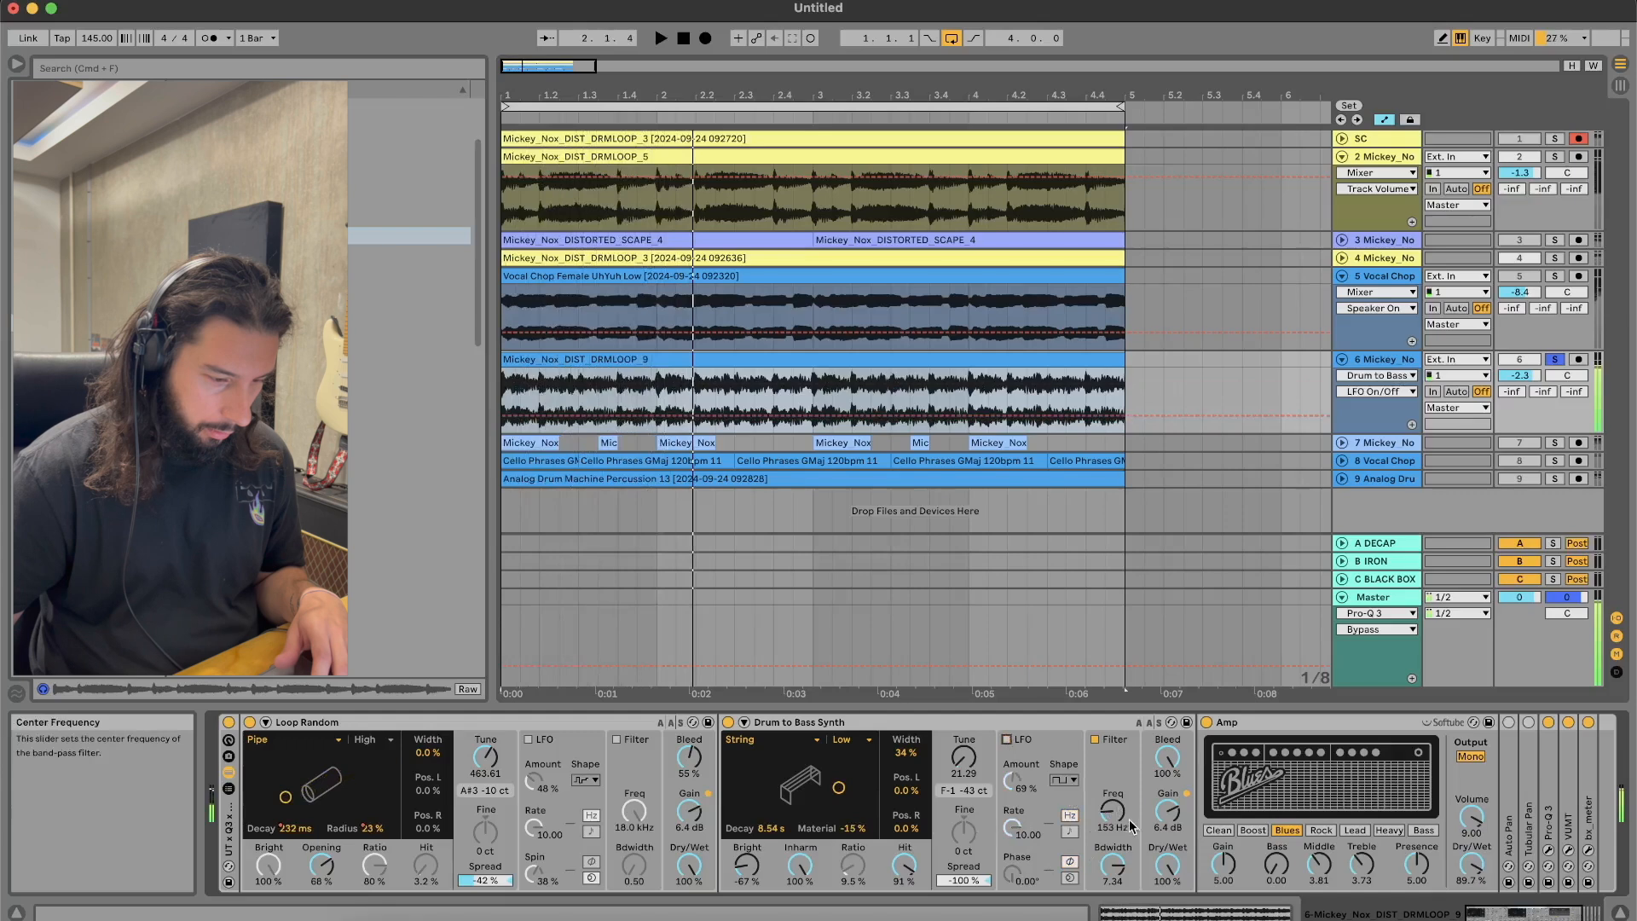
{"action": "key", "text": "space"}
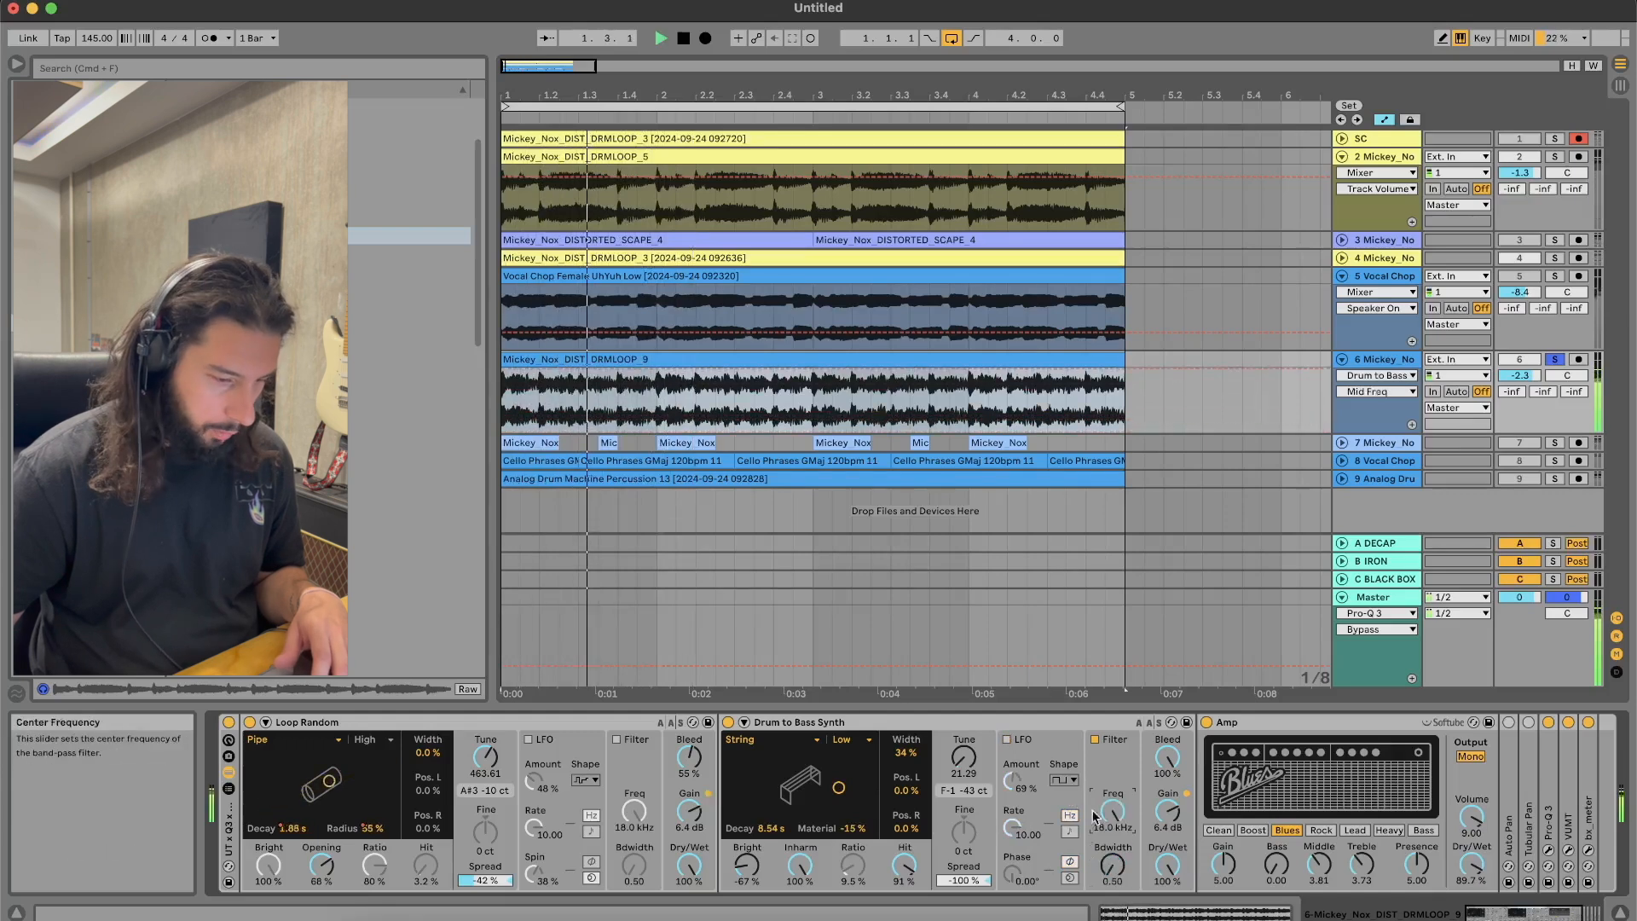
Step: Set Drum to Bass Synth's filter bandwidth to 4.75, turn its filter off, and set Tune to 821.53 Hz, Bright to 22% and Inharm to -84%
{"action": "left_click_drag", "start_coordinate": [1112, 865], "coordinate": [1112, 863]}
{"action": "left_click", "coordinate": [1095, 740]}
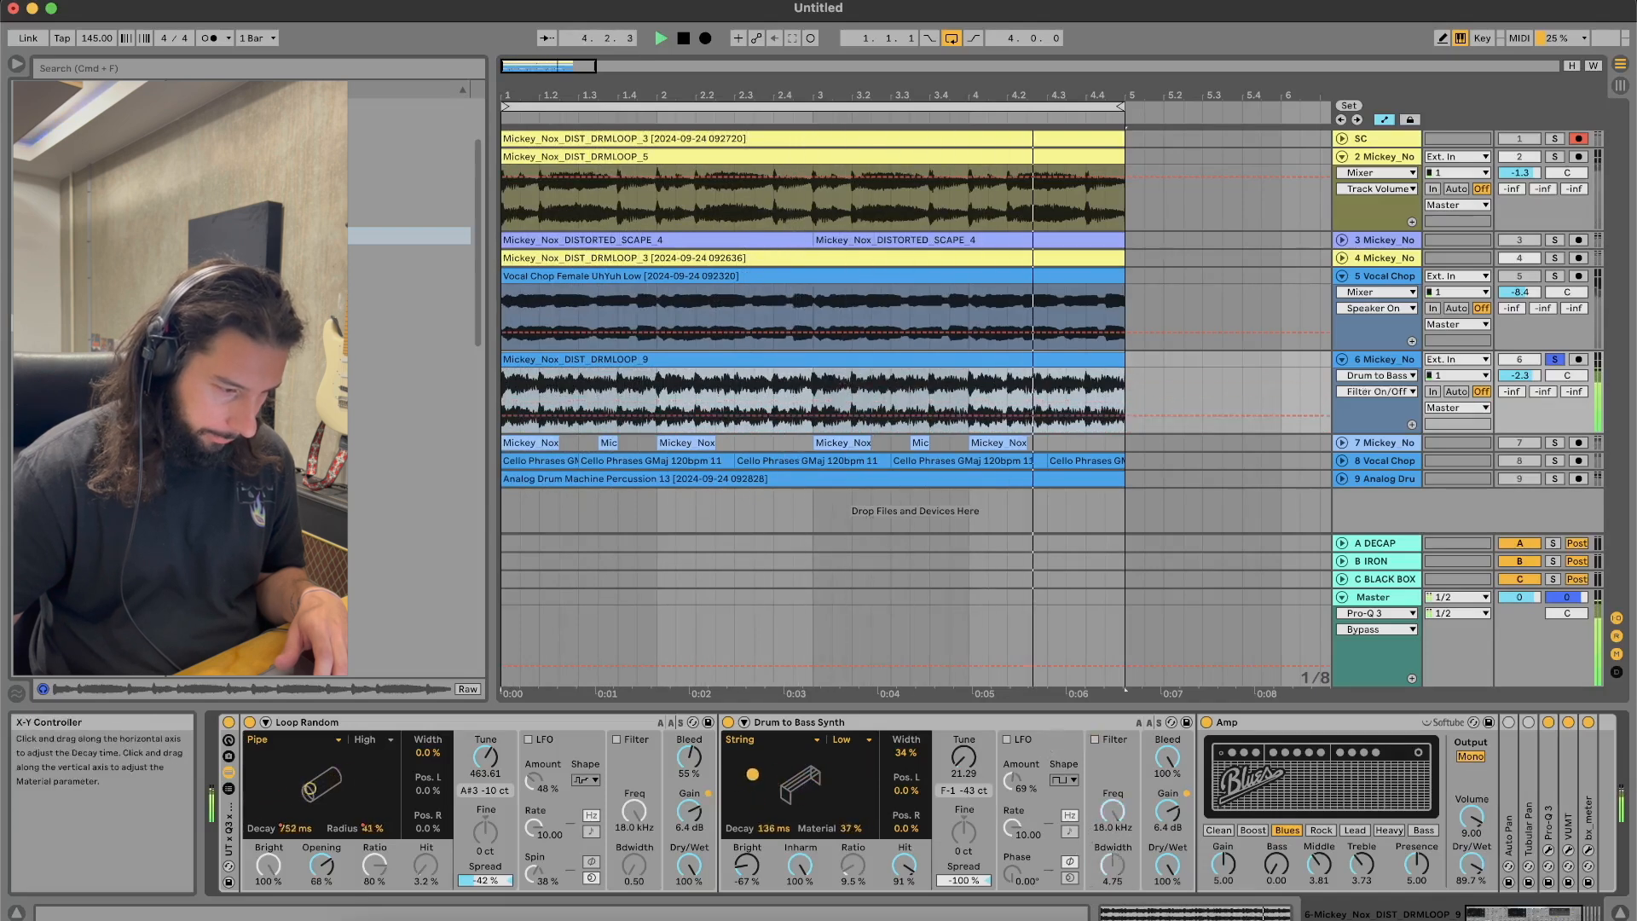
{"action": "left_click_drag", "start_coordinate": [963, 756], "coordinate": [963, 699]}
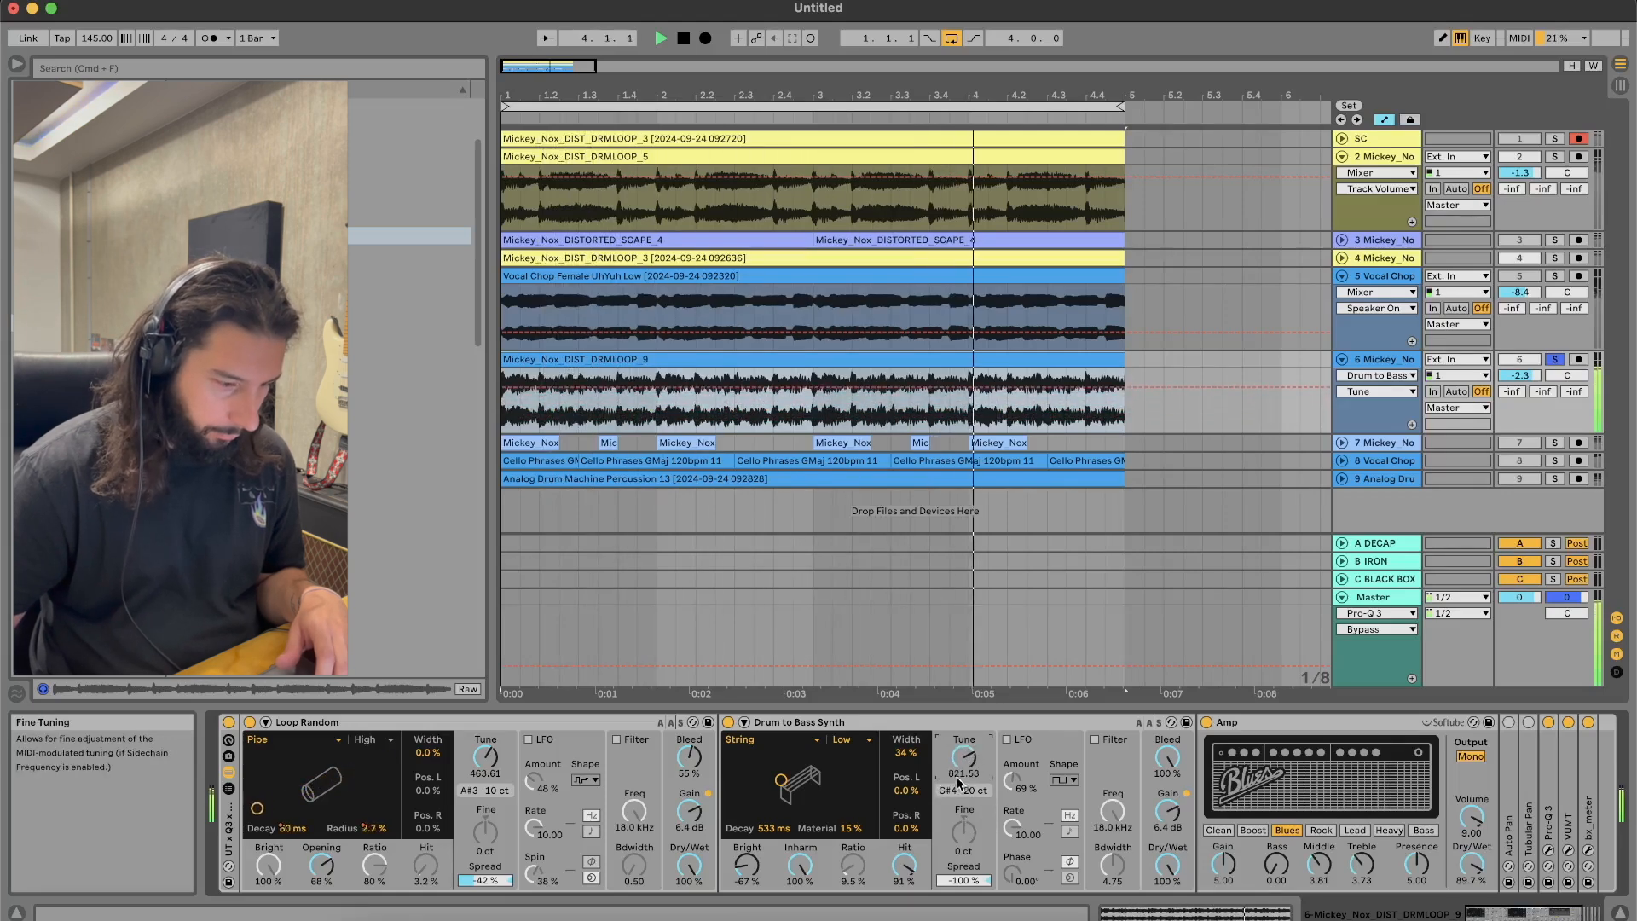
{"action": "left_click_drag", "start_coordinate": [747, 866], "coordinate": [796, 917]}
{"action": "left_click_drag", "start_coordinate": [782, 780], "coordinate": [760, 796]}
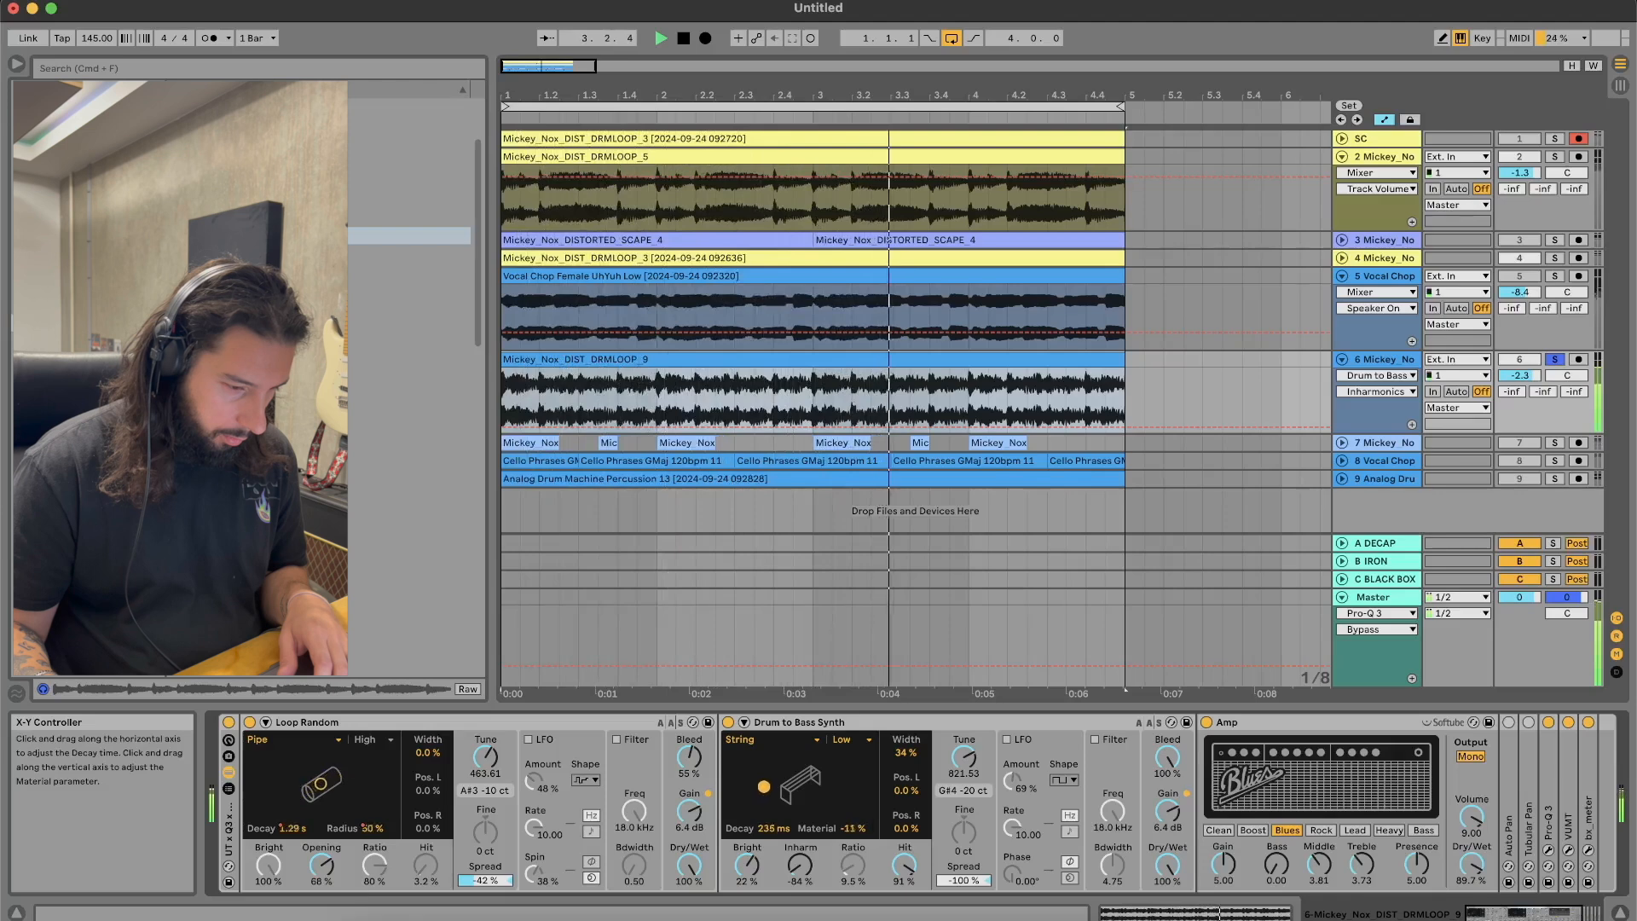
Step: Turn off and collapse Drum to Bass Synth, and expand and enable Auto Pan on track 6
{"action": "left_click", "coordinate": [728, 723]}
{"action": "double_click", "coordinate": [768, 724]}
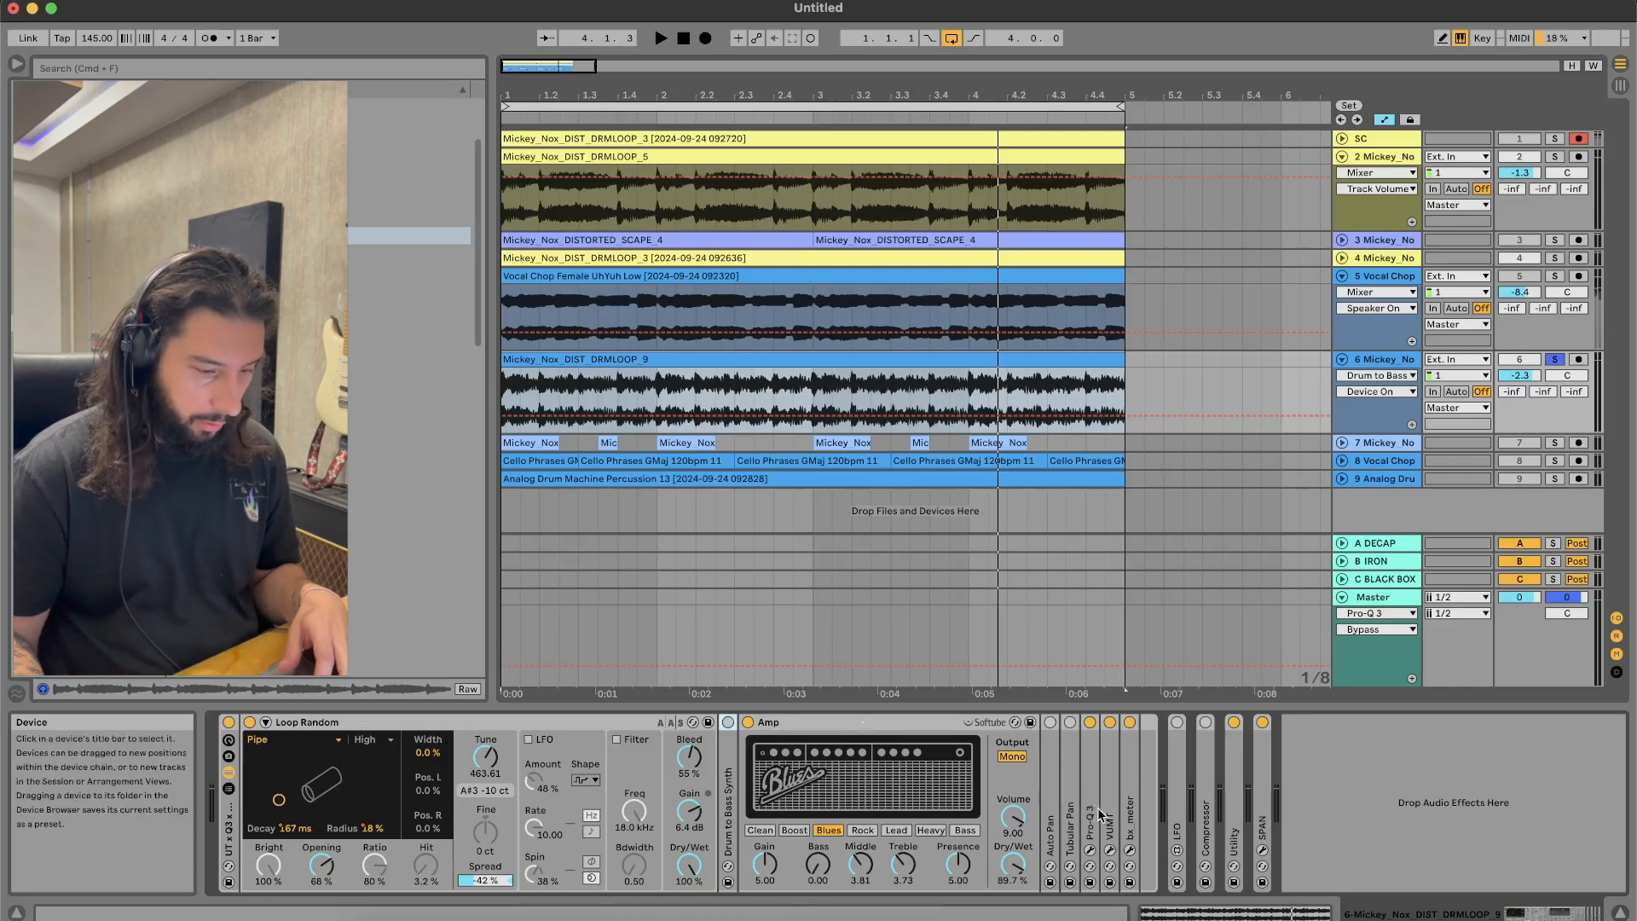
{"action": "double_click", "coordinate": [1052, 815]}
{"action": "left_click", "coordinate": [1052, 723]}
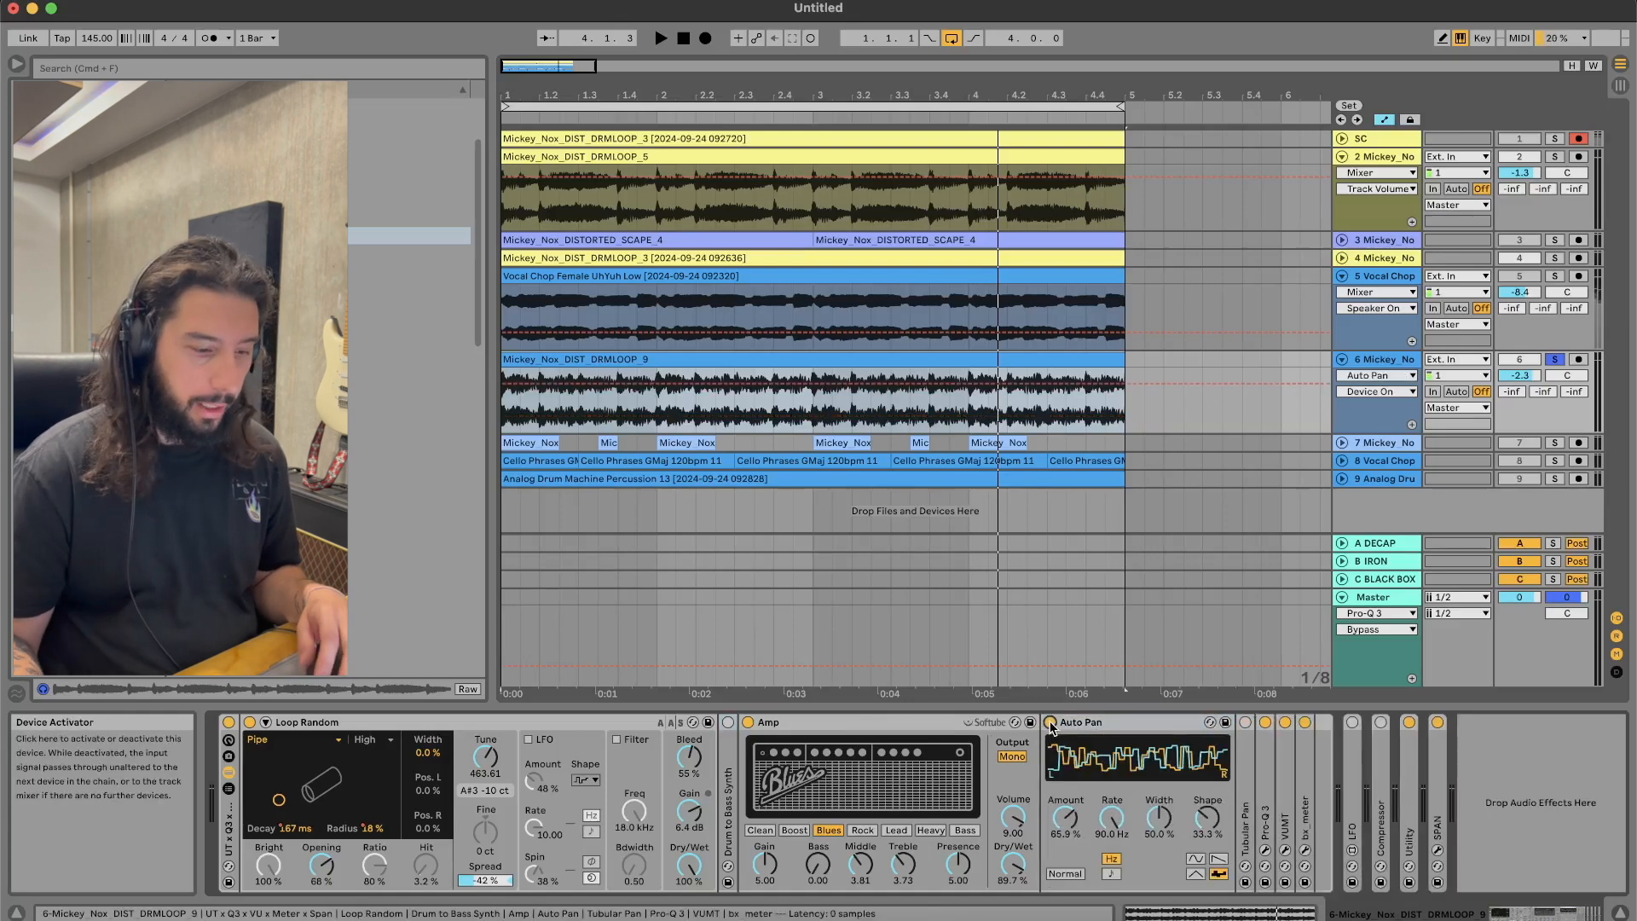
Step: Audition Auto Pan during playback with Amount 78.6%, Rate 8.33 Hz, Width 39.7% and Shape 15.1%
{"action": "key", "text": "space"}
{"action": "left_click_drag", "start_coordinate": [1065, 817], "coordinate": [1065, 755]}
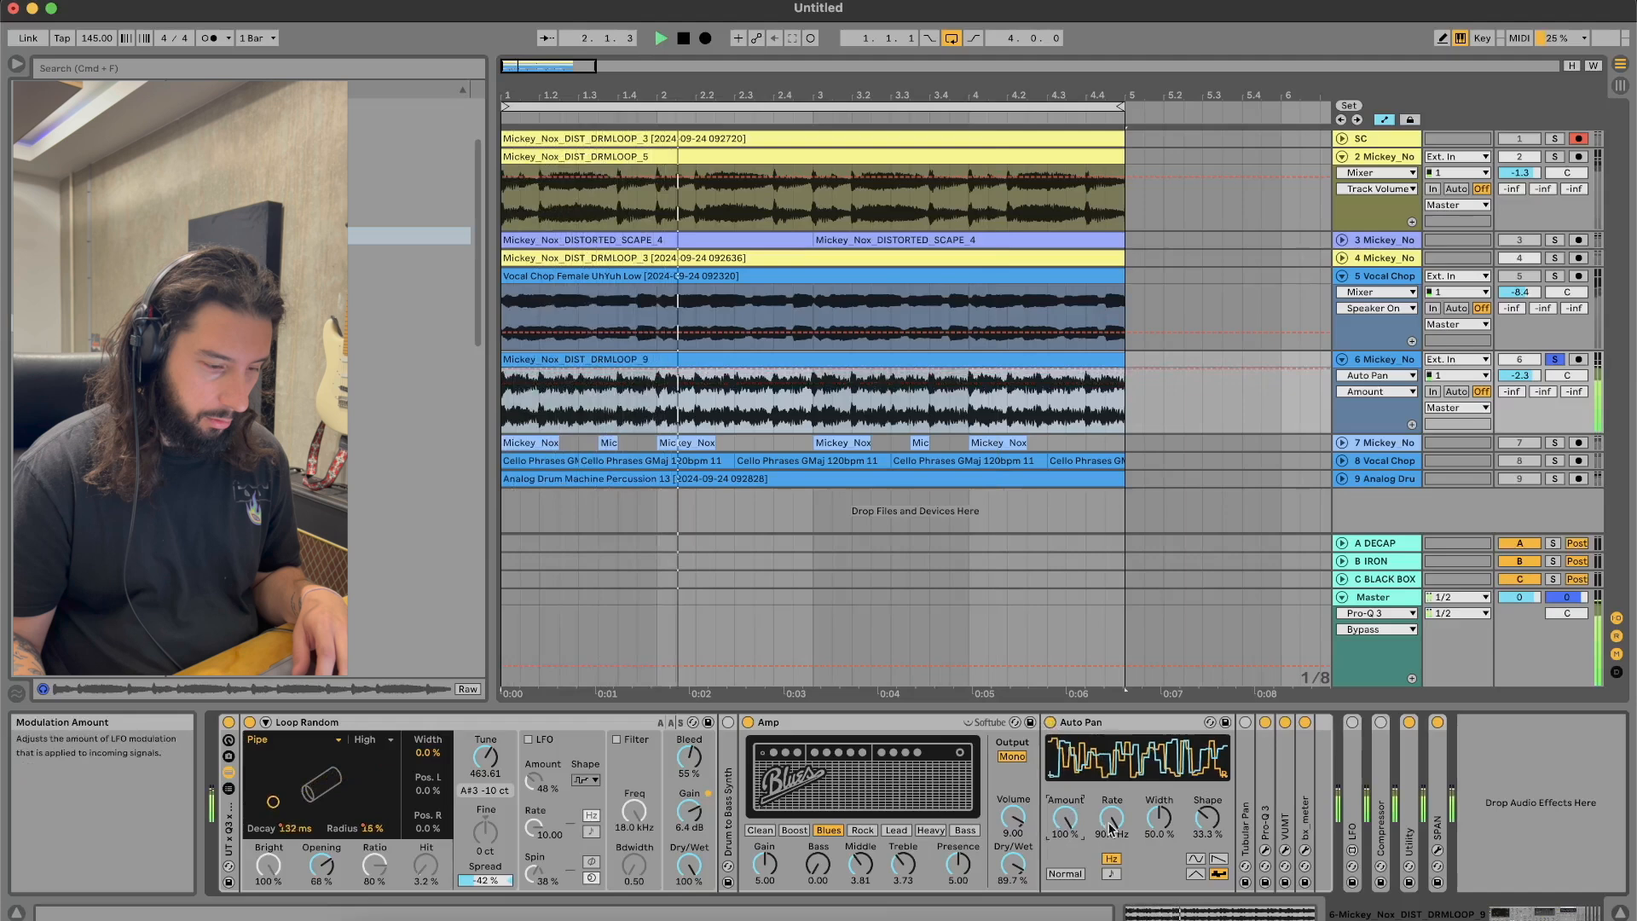
{"action": "left_click_drag", "start_coordinate": [1208, 817], "coordinate": [1112, 920]}
{"action": "left_click_drag", "start_coordinate": [1207, 817], "coordinate": [1112, 811]}
Step: Raise the Amp's Middle to 6.75, Treble to 6.35 and Dry/Wet to 98.4%, and stop playback
{"action": "left_click_drag", "start_coordinate": [903, 864], "coordinate": [860, 814]}
{"action": "left_click_drag", "start_coordinate": [1013, 864], "coordinate": [1112, 771]}
{"action": "key", "text": "space"}
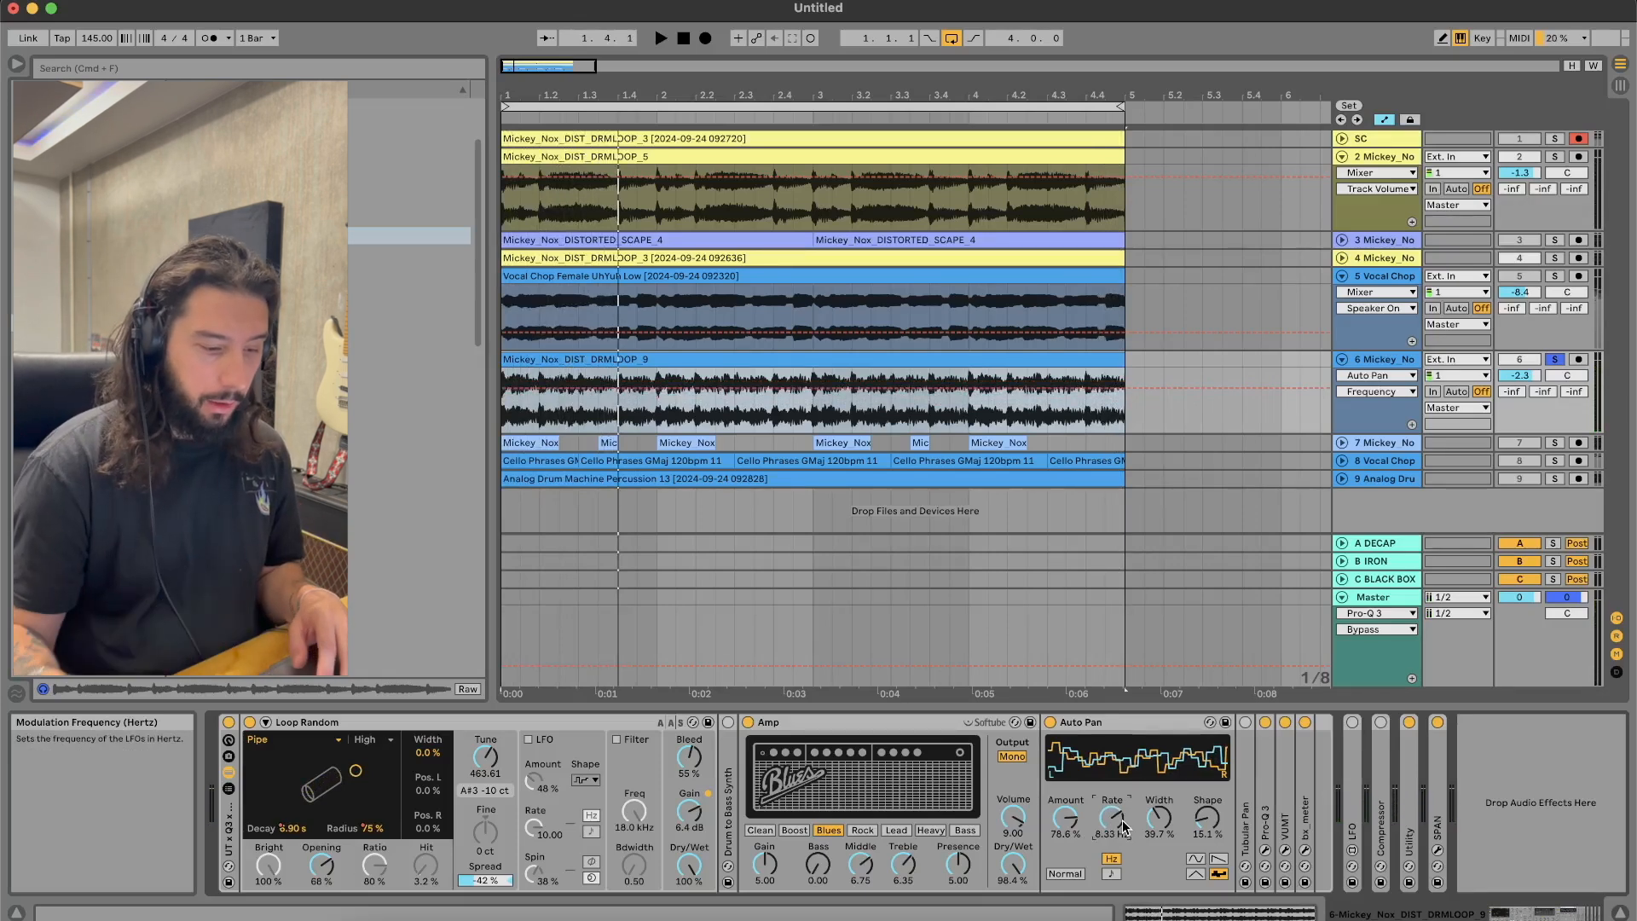
Step: Set Auto Pan's Rate to 0.40 Hz, Amount to 60.3%, Width to 58.7% and Shape to 73.0%, and turn it off and collapse it
{"action": "left_click_drag", "start_coordinate": [1112, 818], "coordinate": [1111, 852]}
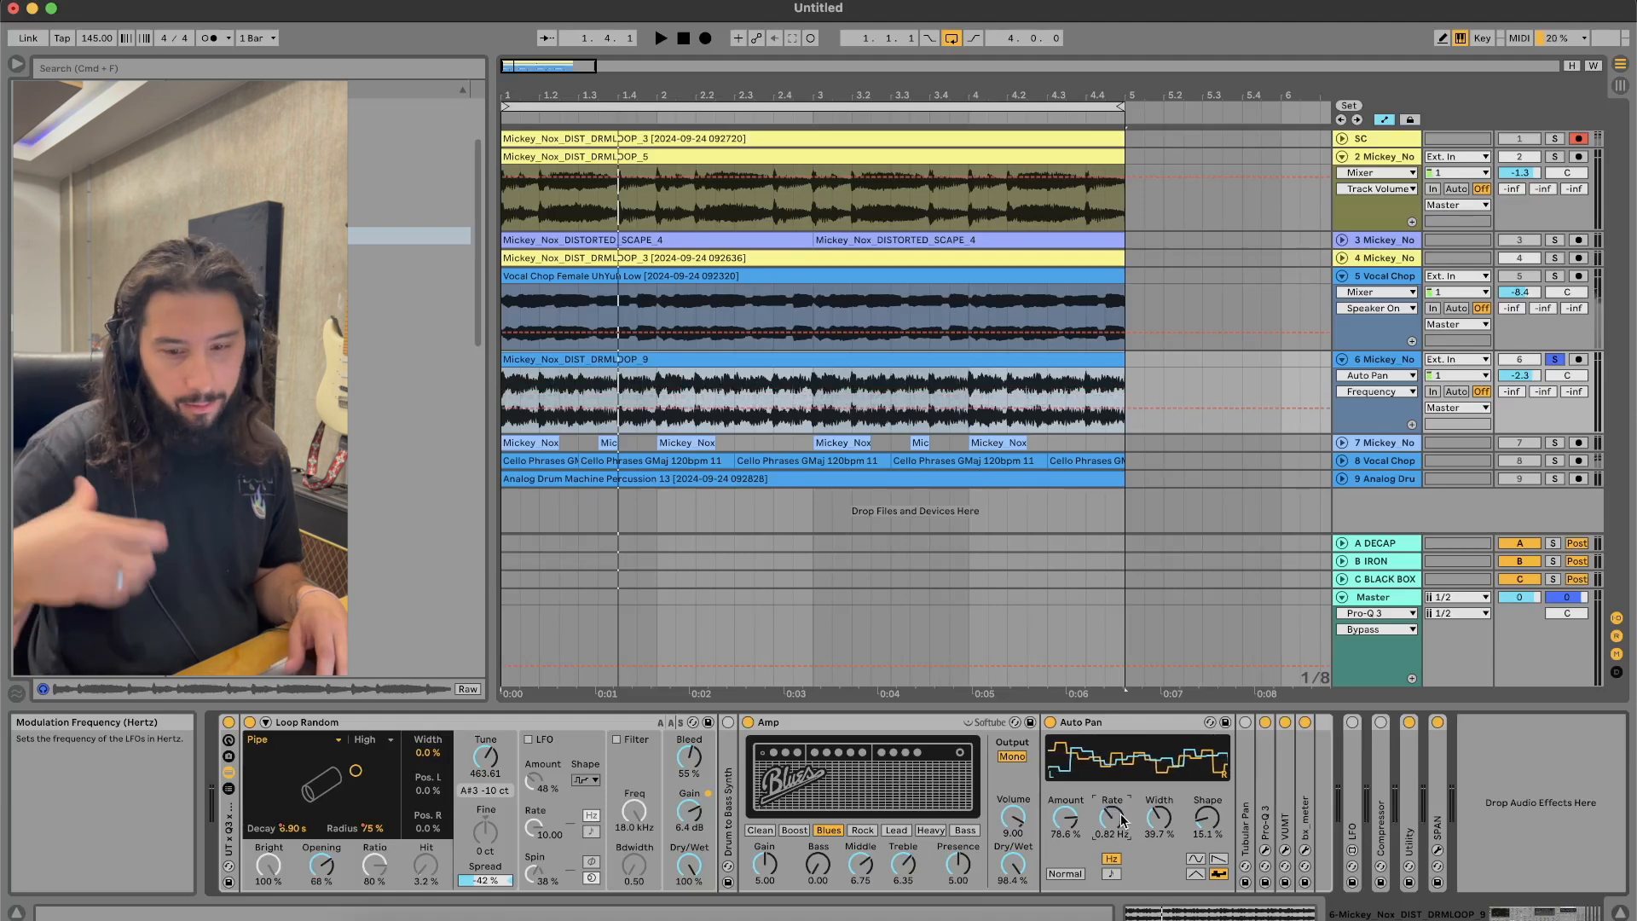
{"action": "key", "text": "space"}
{"action": "left_click_drag", "start_coordinate": [1066, 817], "coordinate": [1207, 766]}
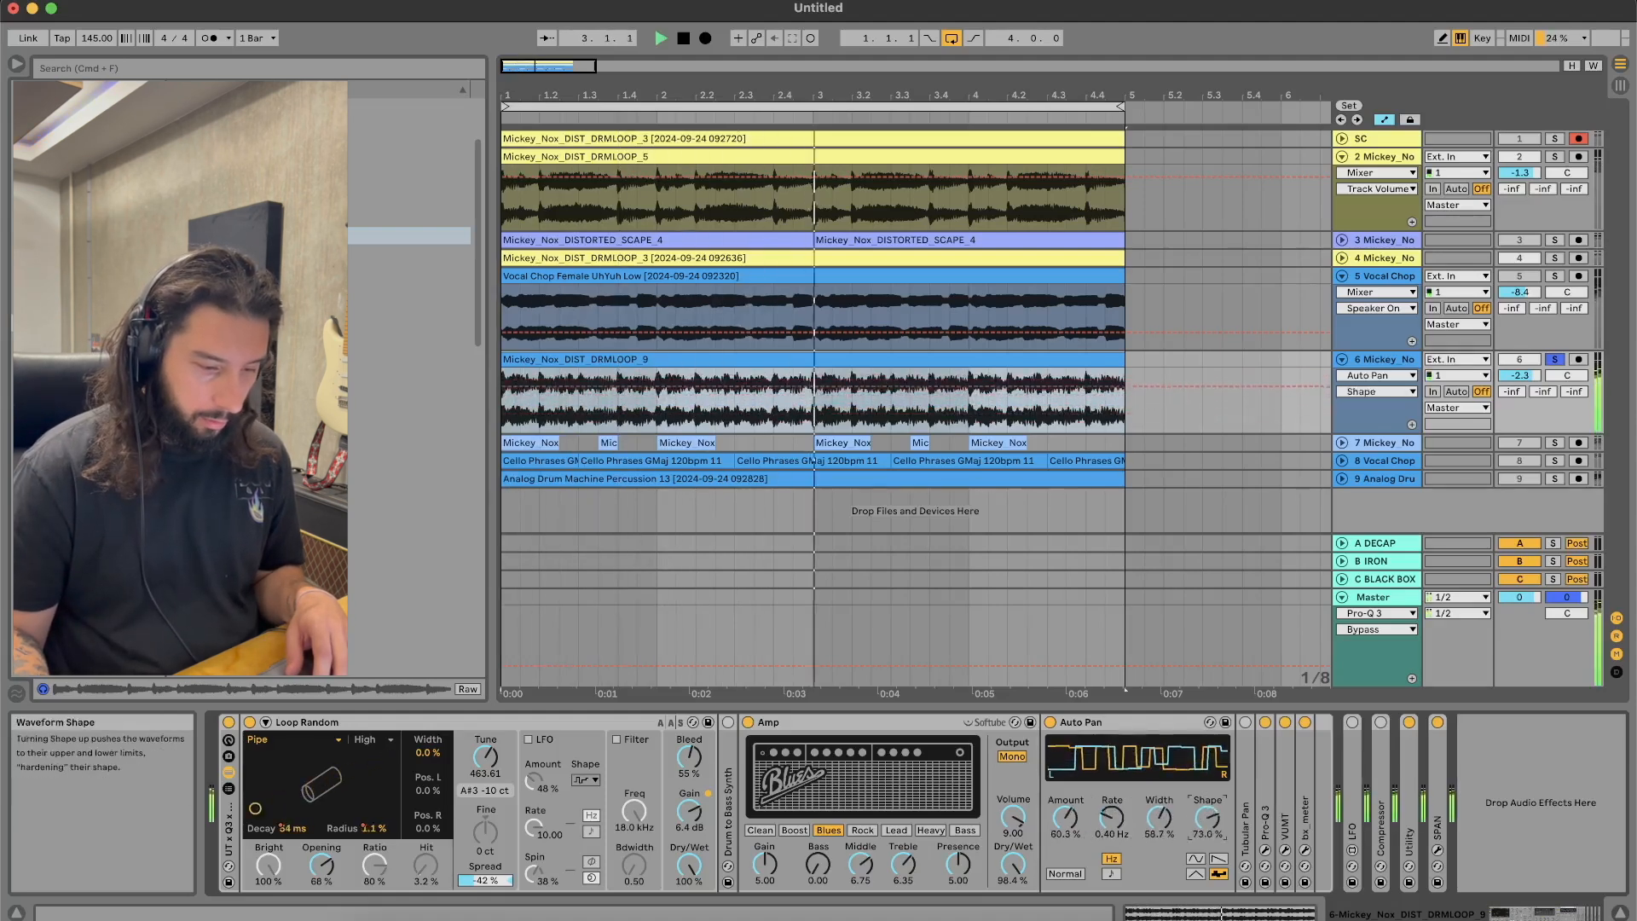
{"action": "double_click", "coordinate": [1109, 723]}
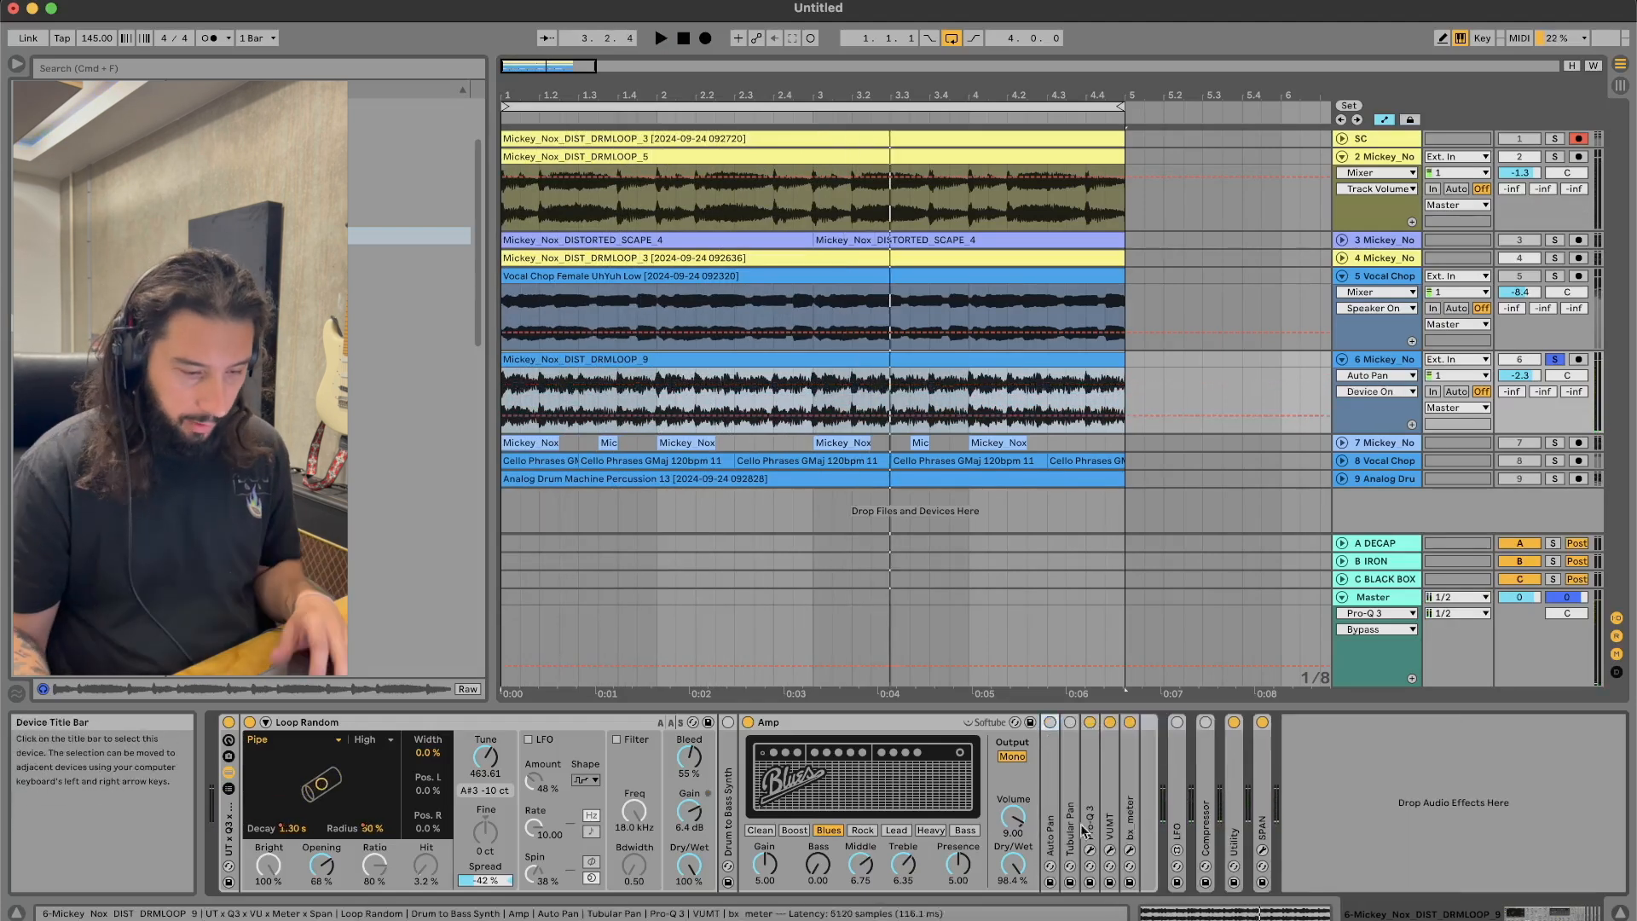
Step: Enable the LFO device on track 6, clear its existing mapping and map it to Loop Random's resonance type
{"action": "double_click", "coordinate": [1178, 829]}
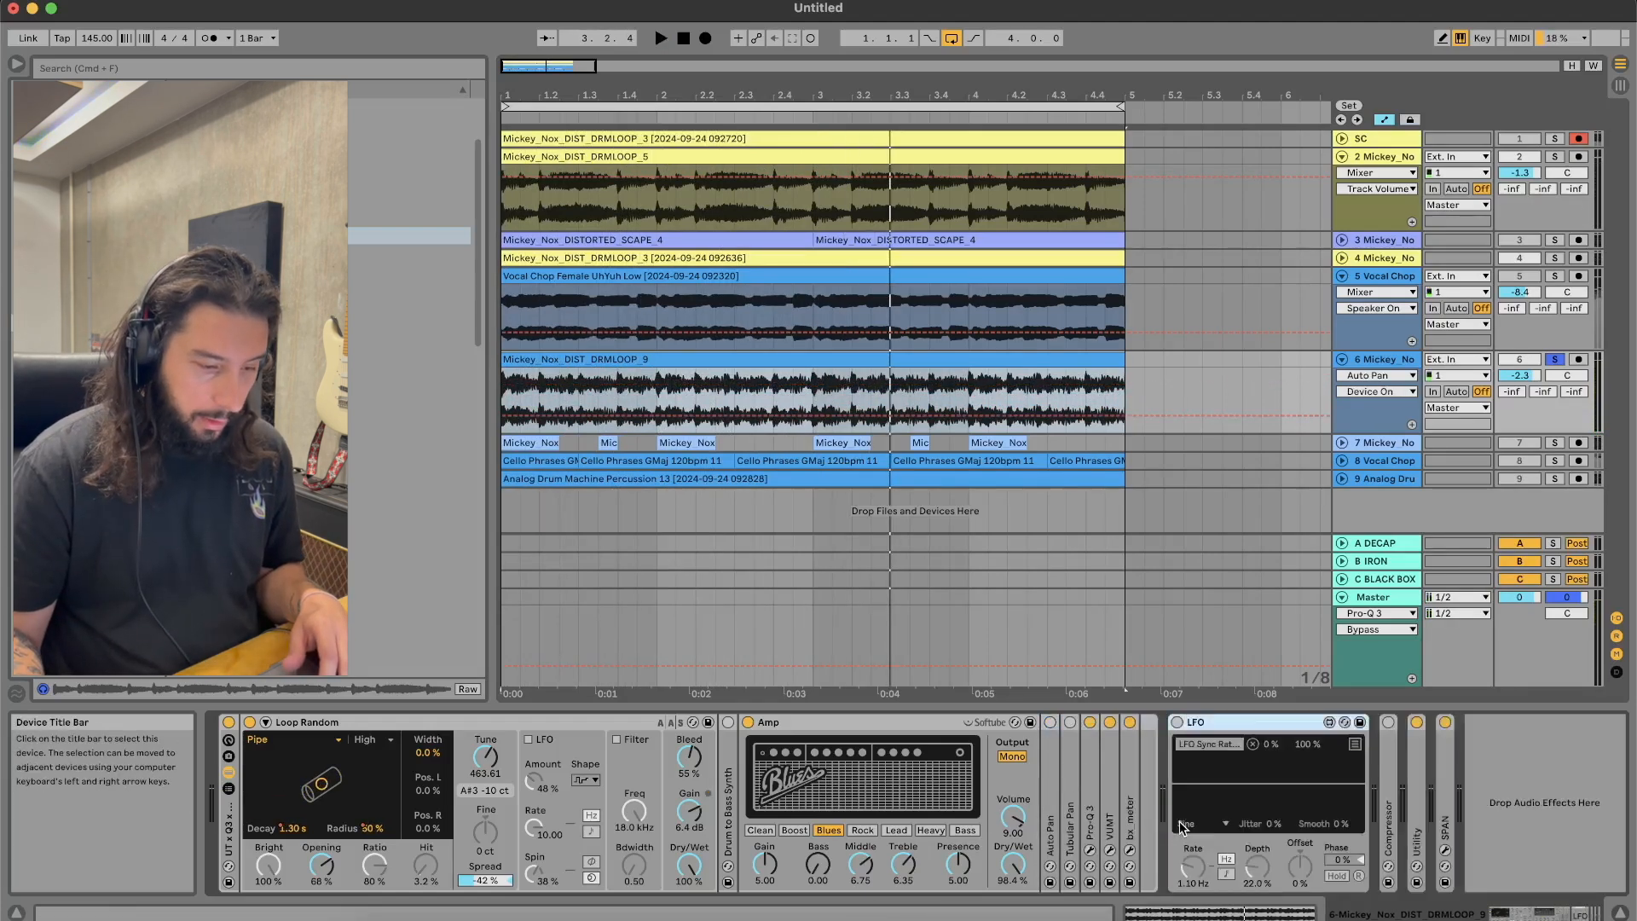
{"action": "left_click", "coordinate": [1232, 747]}
{"action": "key", "text": "space"}
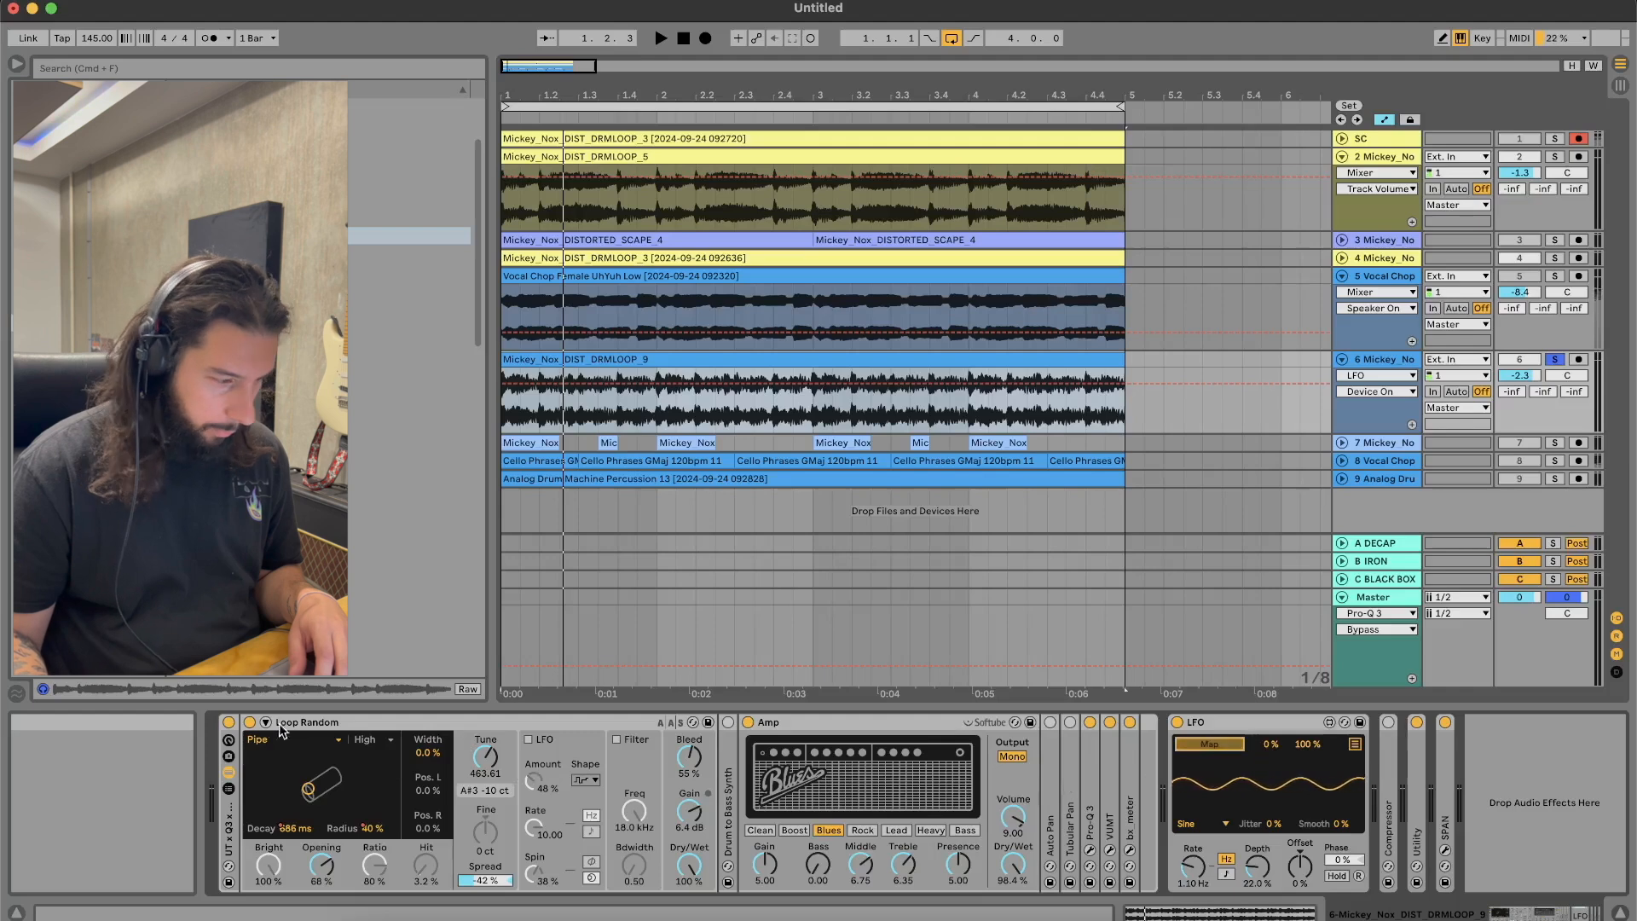
{"action": "left_click", "coordinate": [275, 750]}
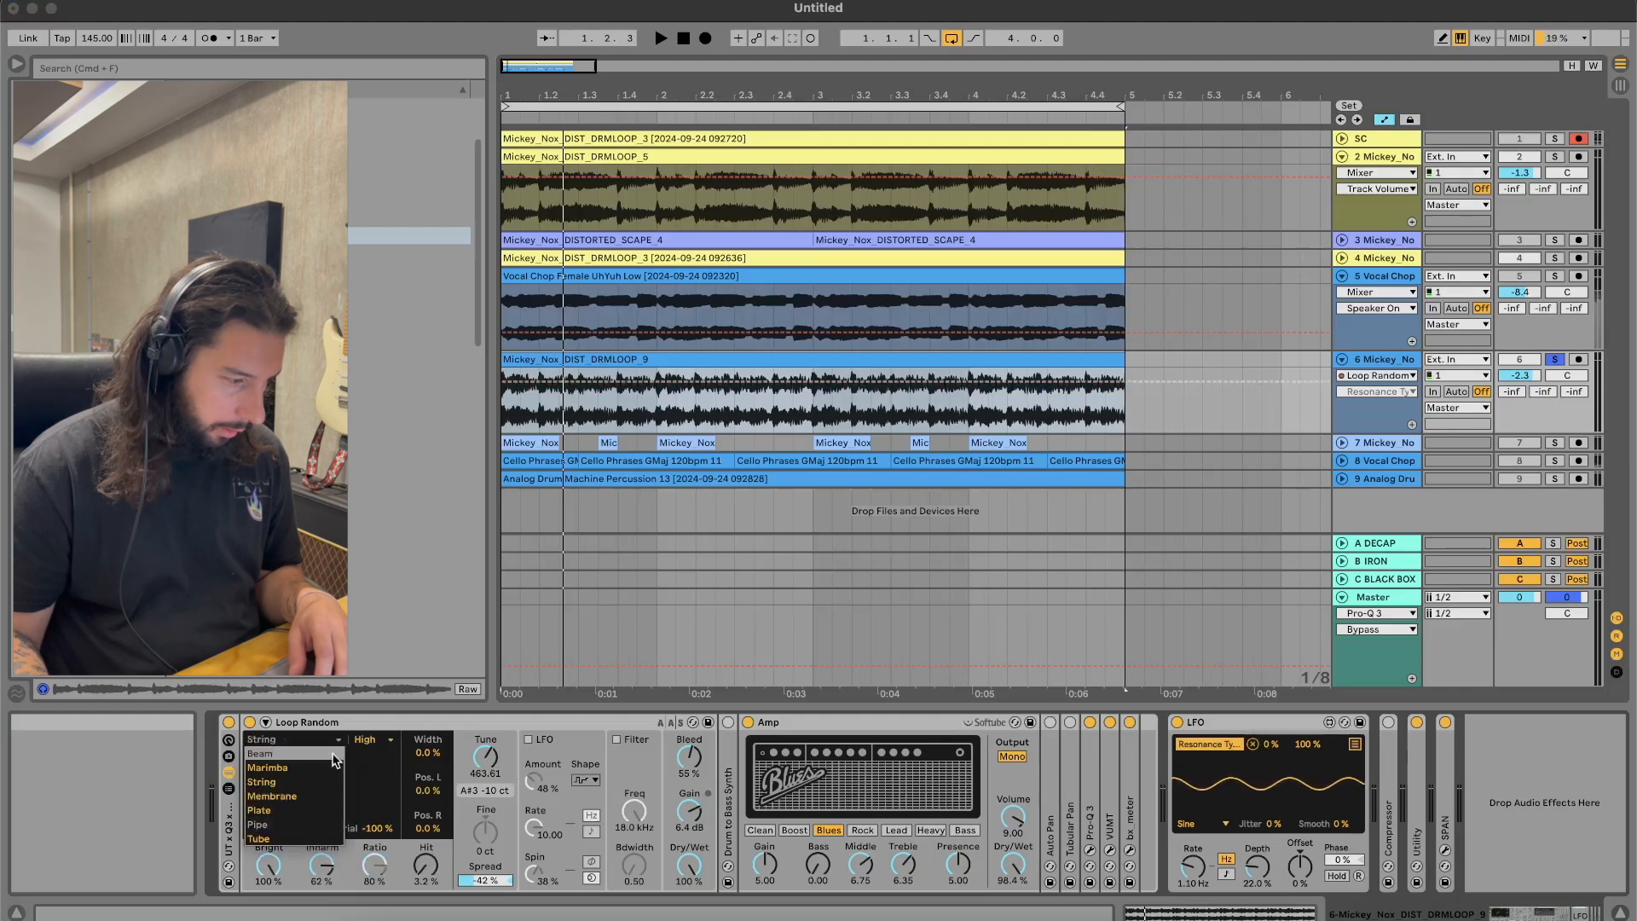
{"action": "left_click", "coordinate": [545, 721]}
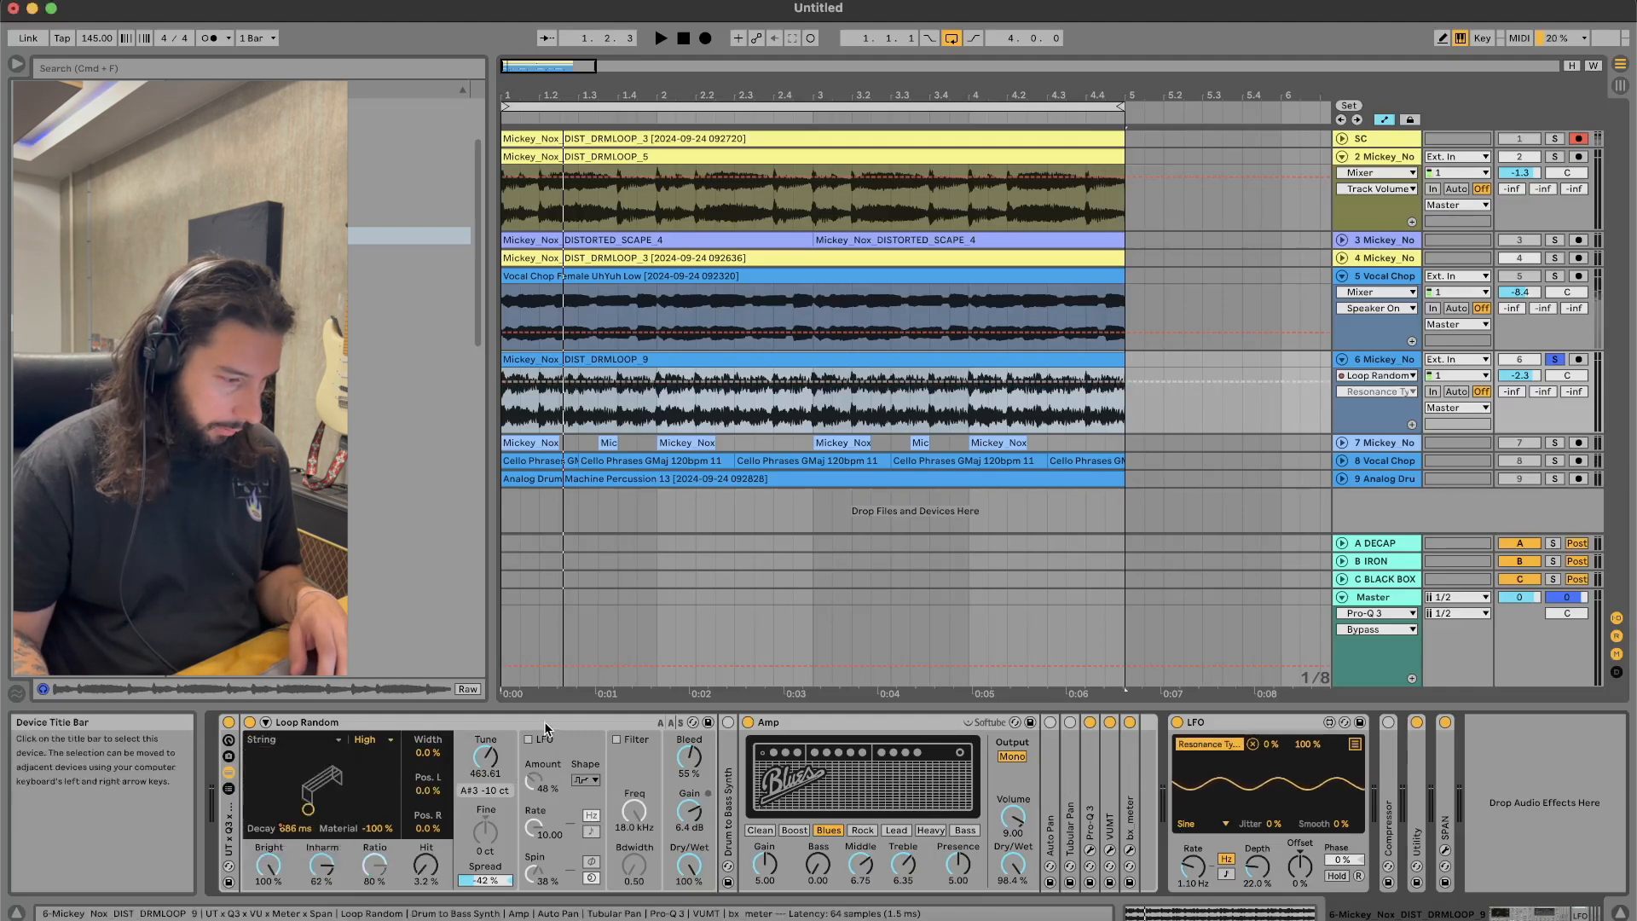
{"action": "key", "text": "space"}
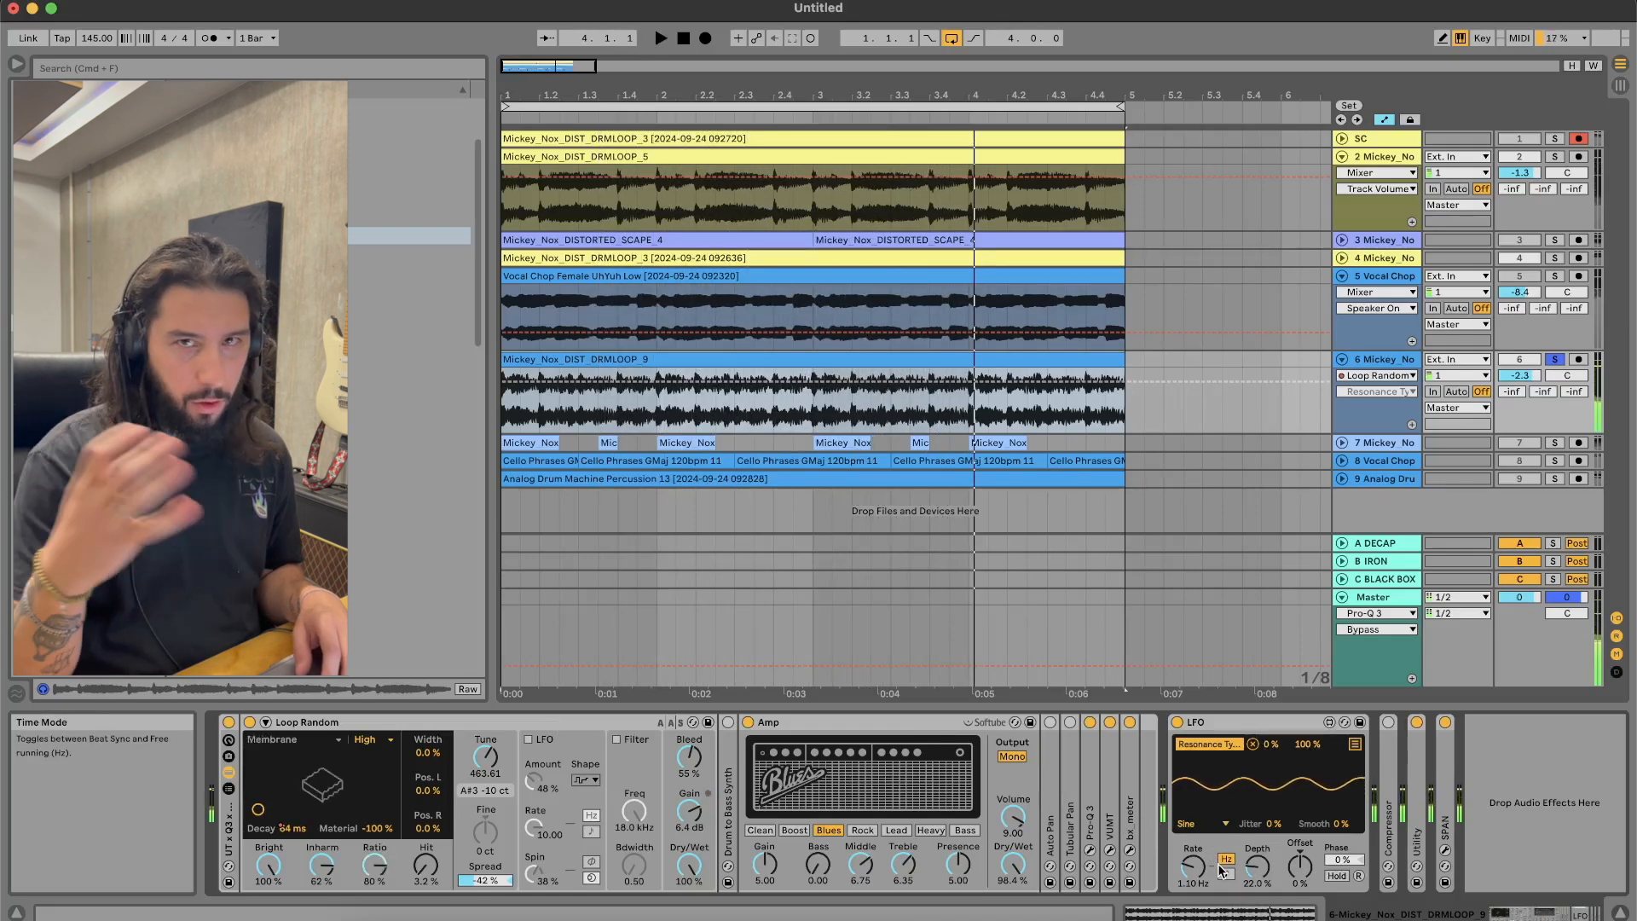
Step: Try a slow LFO modulation of the resonance type with Rate 0.19 Hz and Depth 29.1% during playback
{"action": "left_click_drag", "start_coordinate": [1191, 871], "coordinate": [1190, 827]}
{"action": "left_click_drag", "start_coordinate": [1259, 872], "coordinate": [1259, 829]}
{"action": "left_click_drag", "start_coordinate": [1192, 869], "coordinate": [1262, 875]}
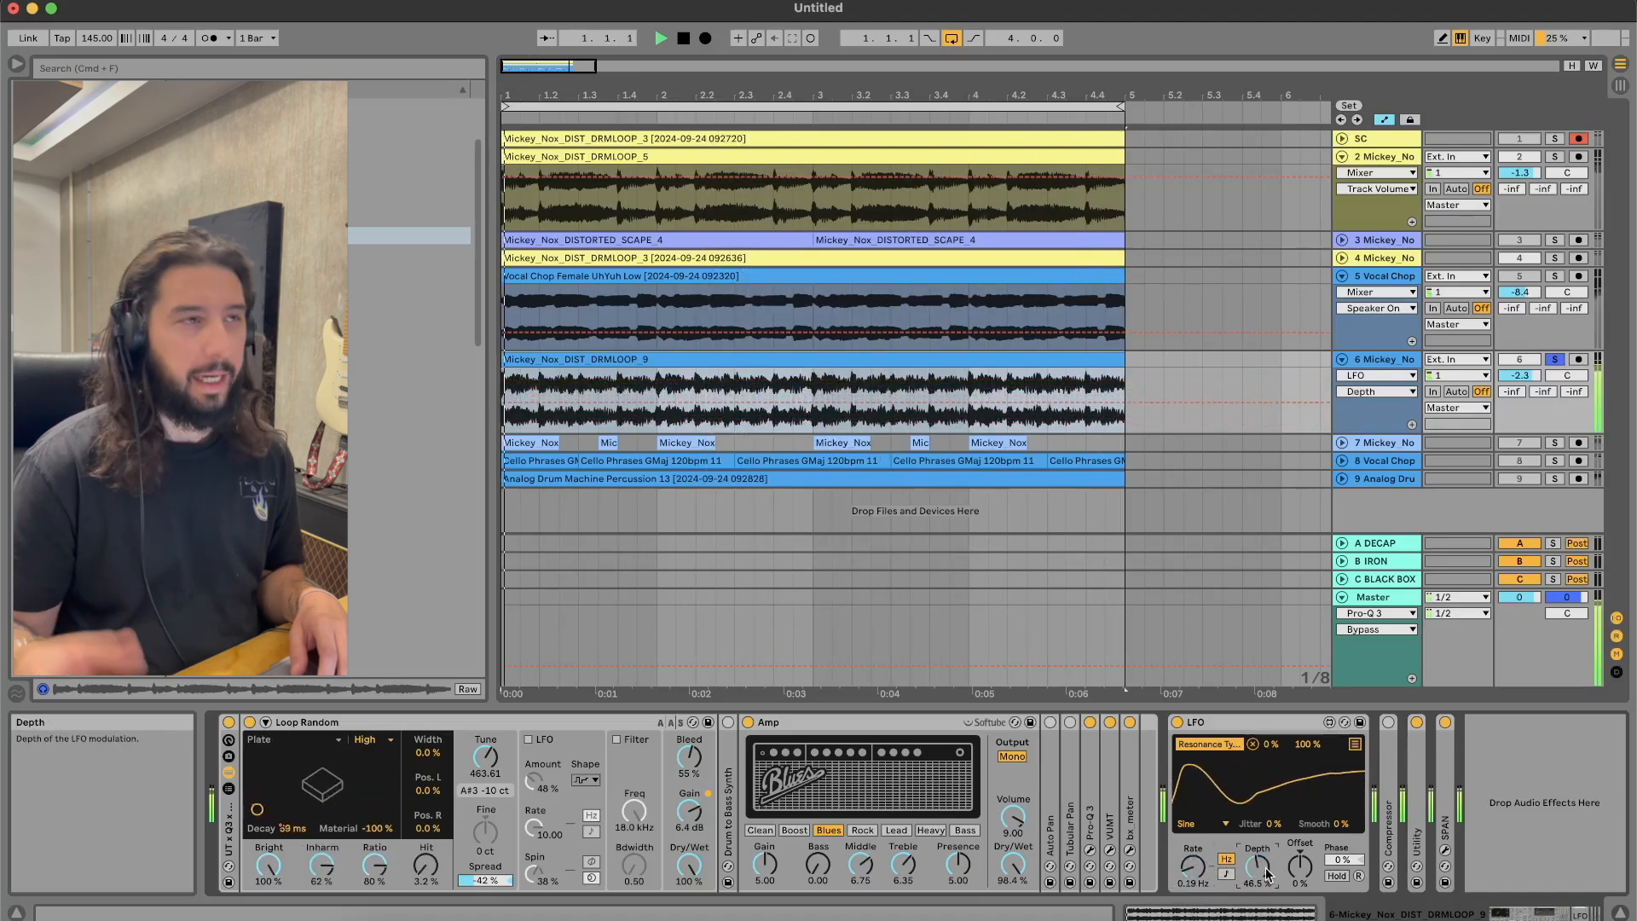
{"action": "key", "text": "space"}
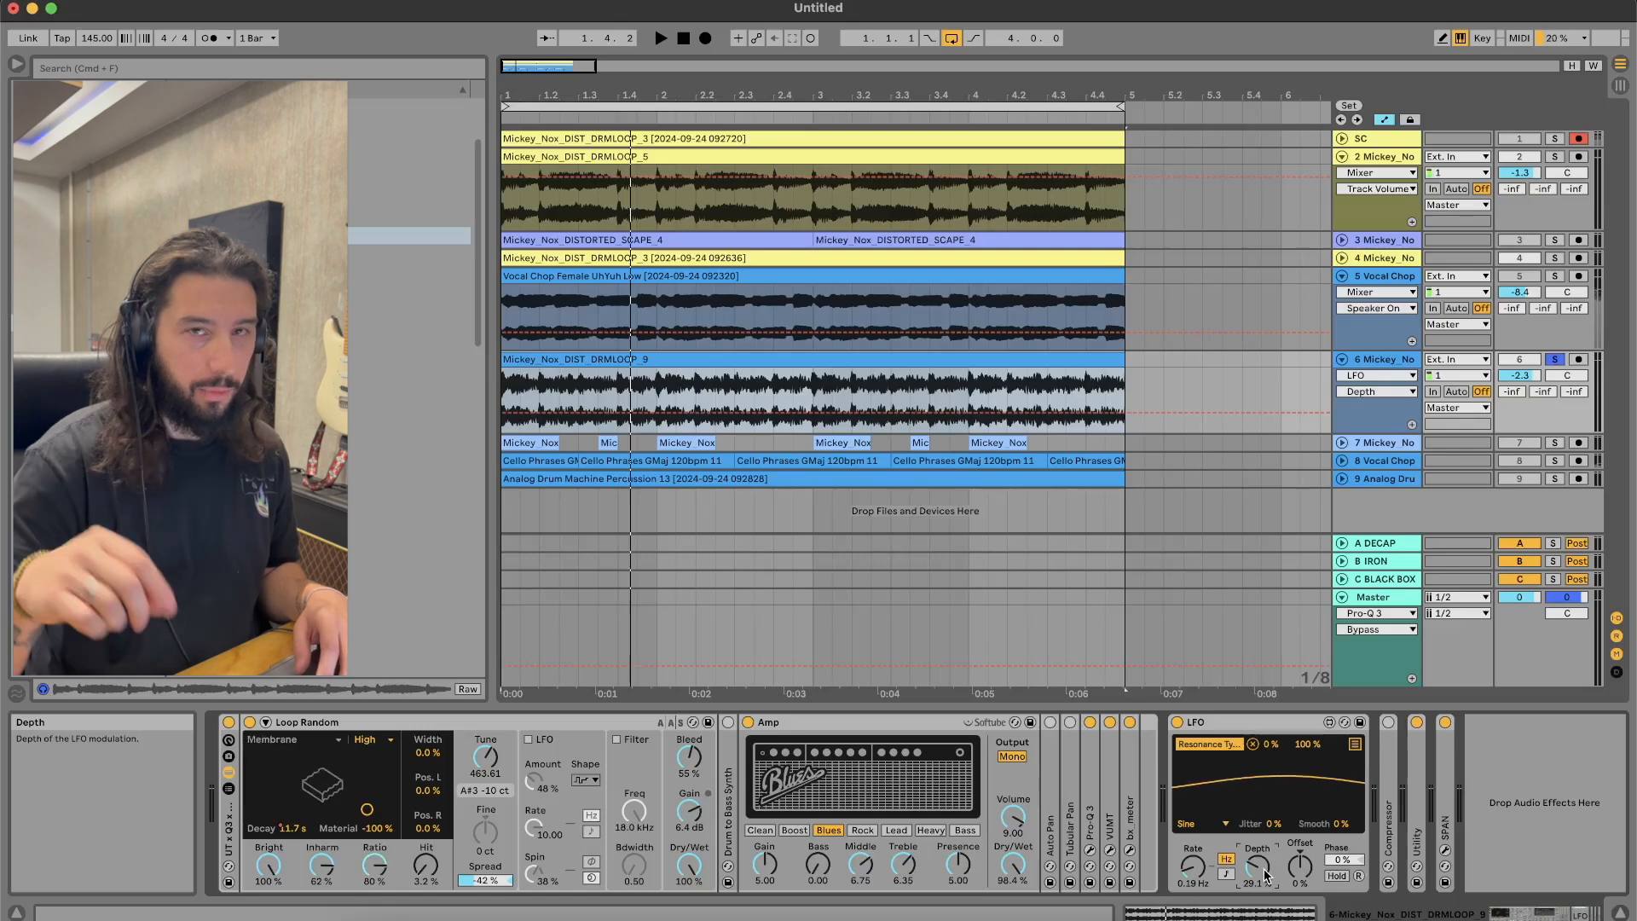
Step: Try the LFO at its extreme with a 40.0 Hz Rate and 100% Depth during playback
{"action": "key", "text": "space"}
{"action": "left_click_drag", "start_coordinate": [1265, 872], "coordinate": [1192, 810]}
{"action": "key", "text": "space"}
{"action": "key", "text": "space"}
{"action": "left_click_drag", "start_coordinate": [1192, 867], "coordinate": [1257, 808]}
Step: Set the LFO's Offset to 39%, Depth to 56.7% and Rate to 0.71 Hz
{"action": "left_click", "coordinate": [1299, 868]}
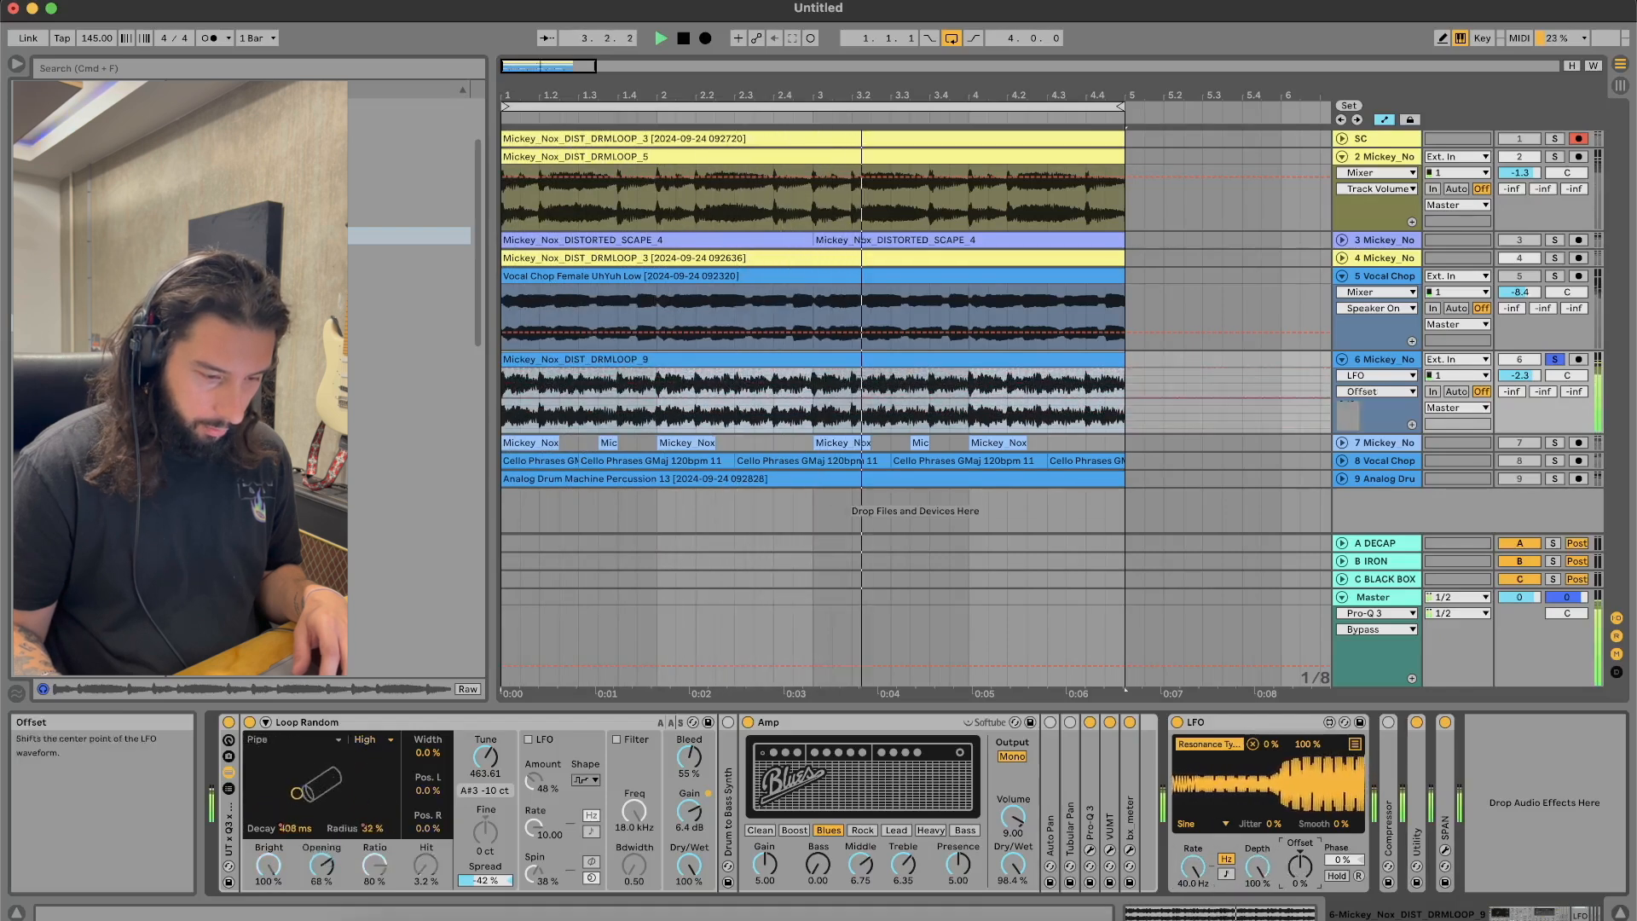
{"action": "left_click_drag", "start_coordinate": [1262, 870], "coordinate": [1262, 906]}
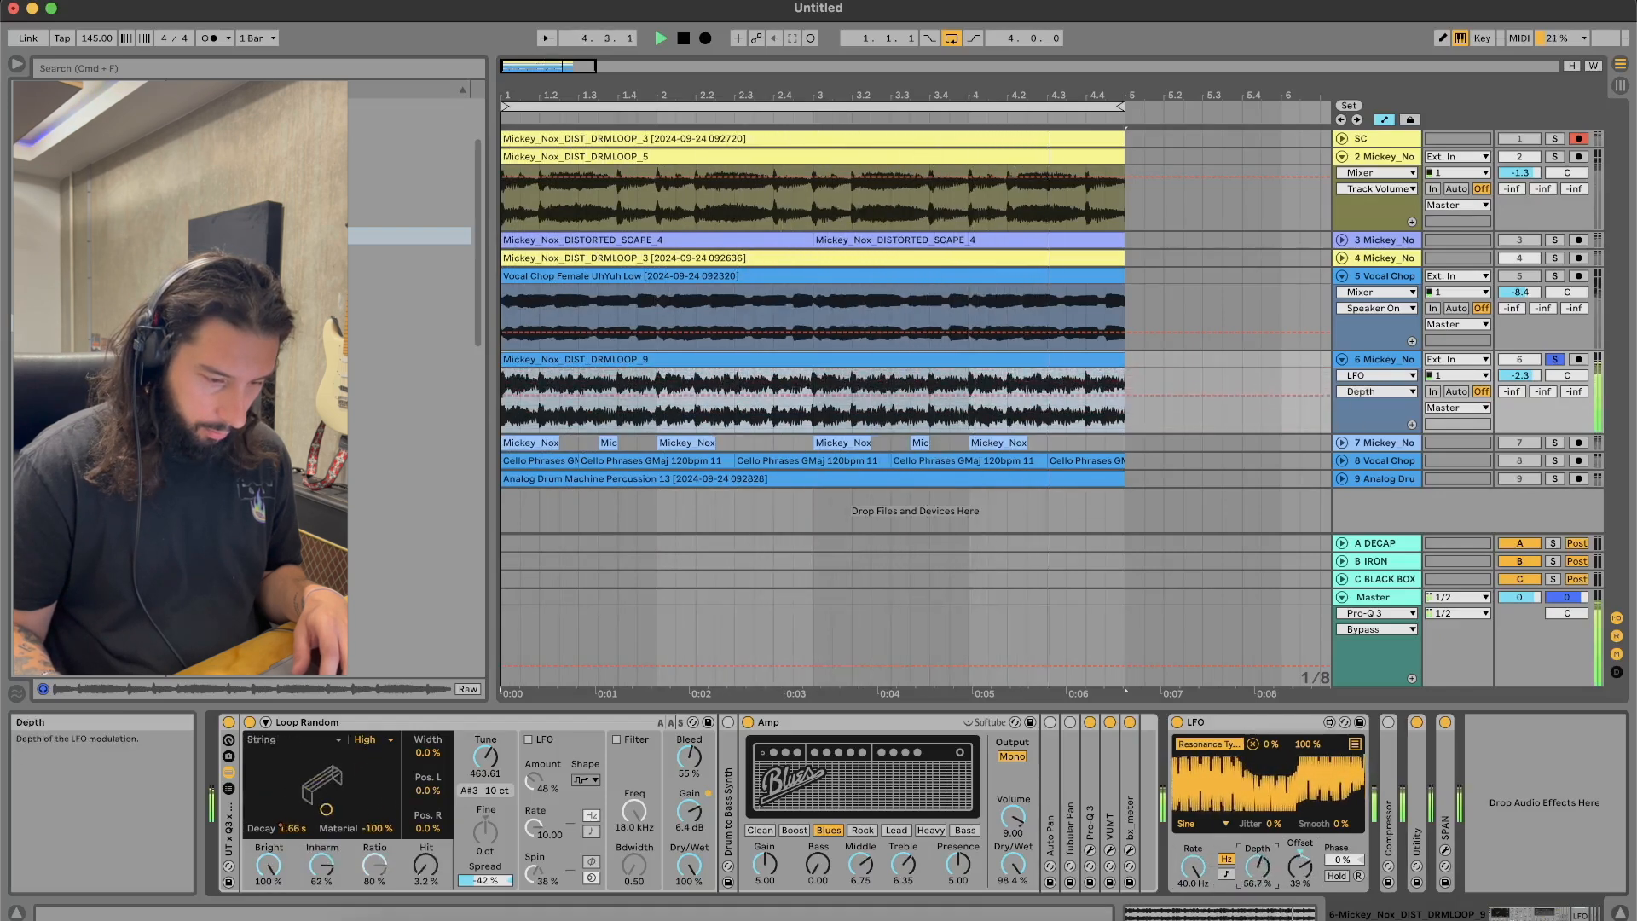
{"action": "left_click_drag", "start_coordinate": [1192, 867], "coordinate": [1192, 915]}
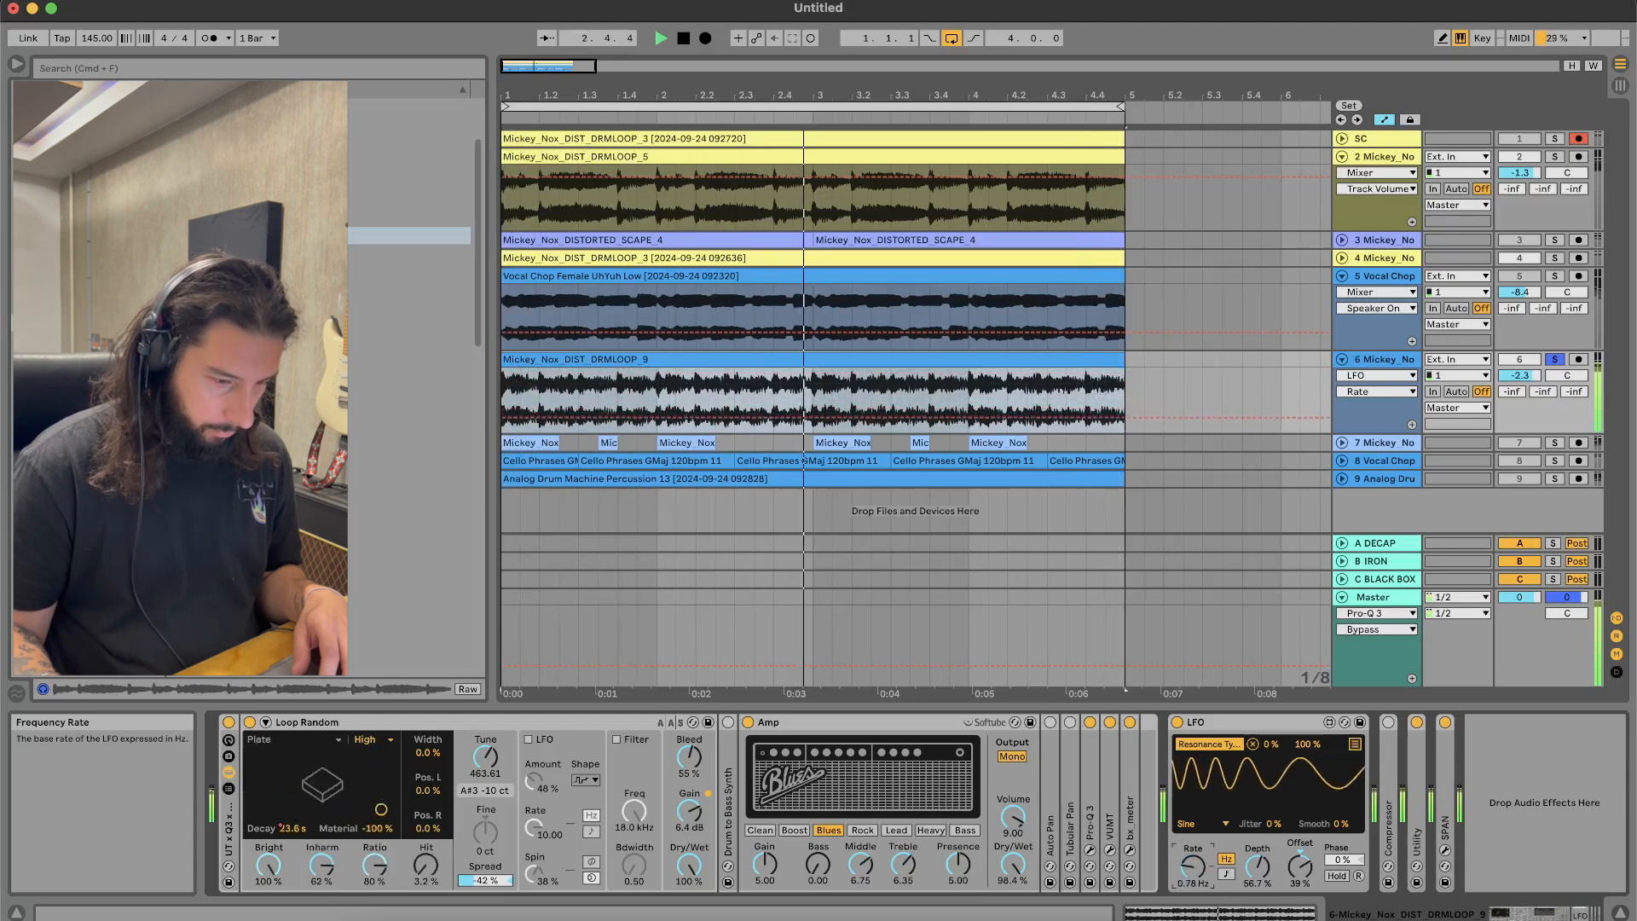
Step: Turn on track 6's sidechain Compressor, collapse it, and reset the track's volume to 0 dB
{"action": "double_click", "coordinate": [1381, 823]}
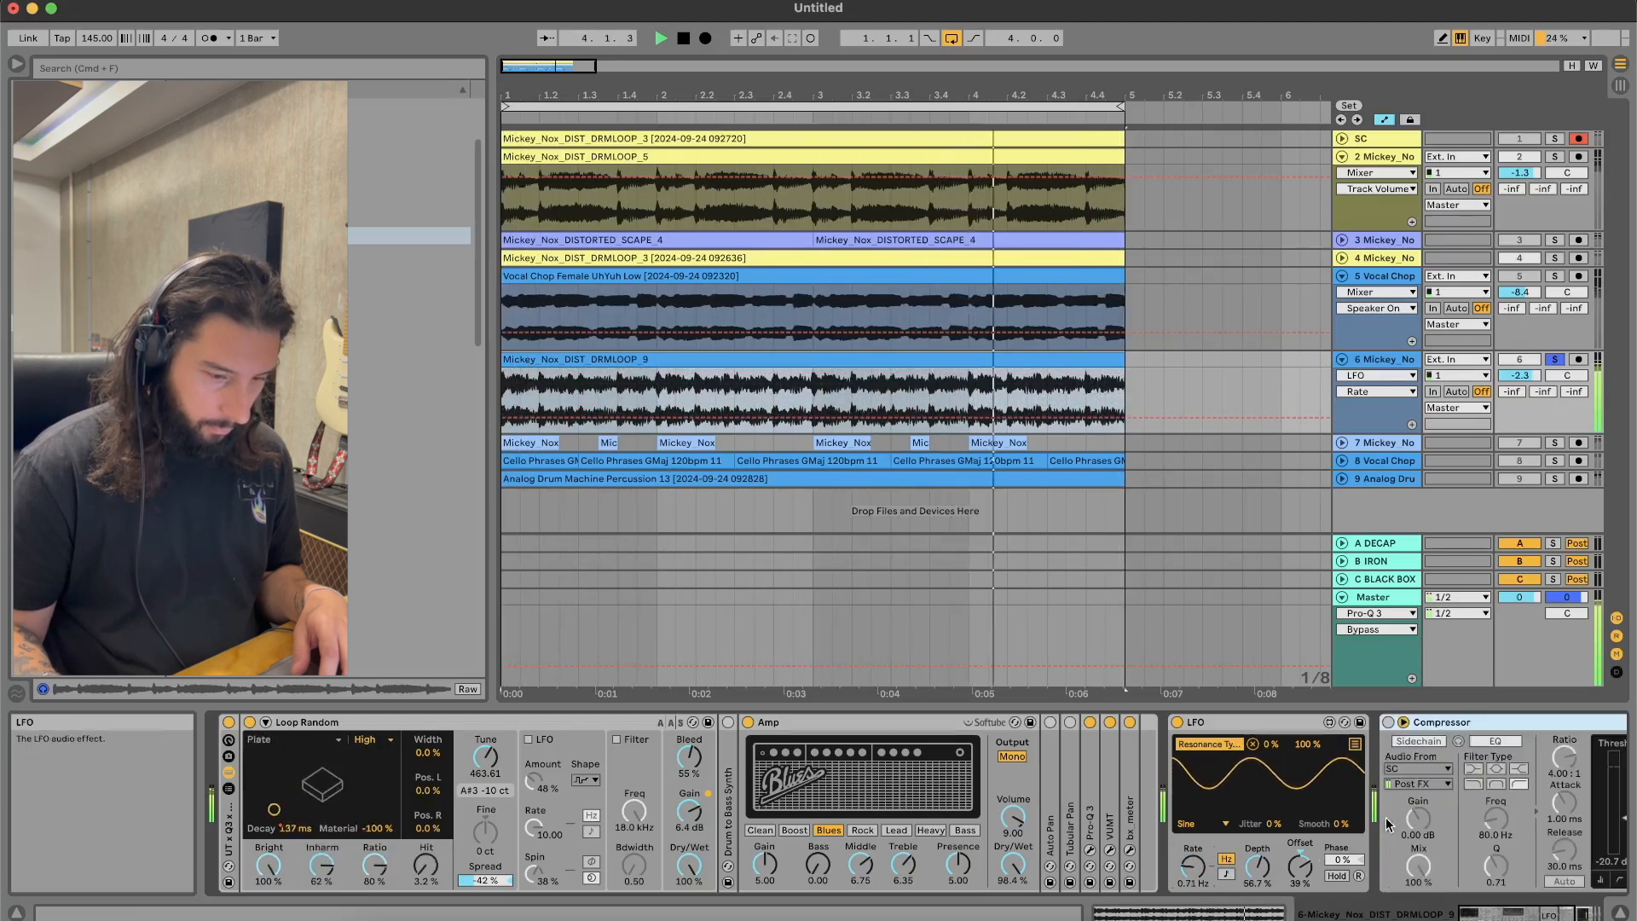
{"action": "double_click", "coordinate": [1448, 726]}
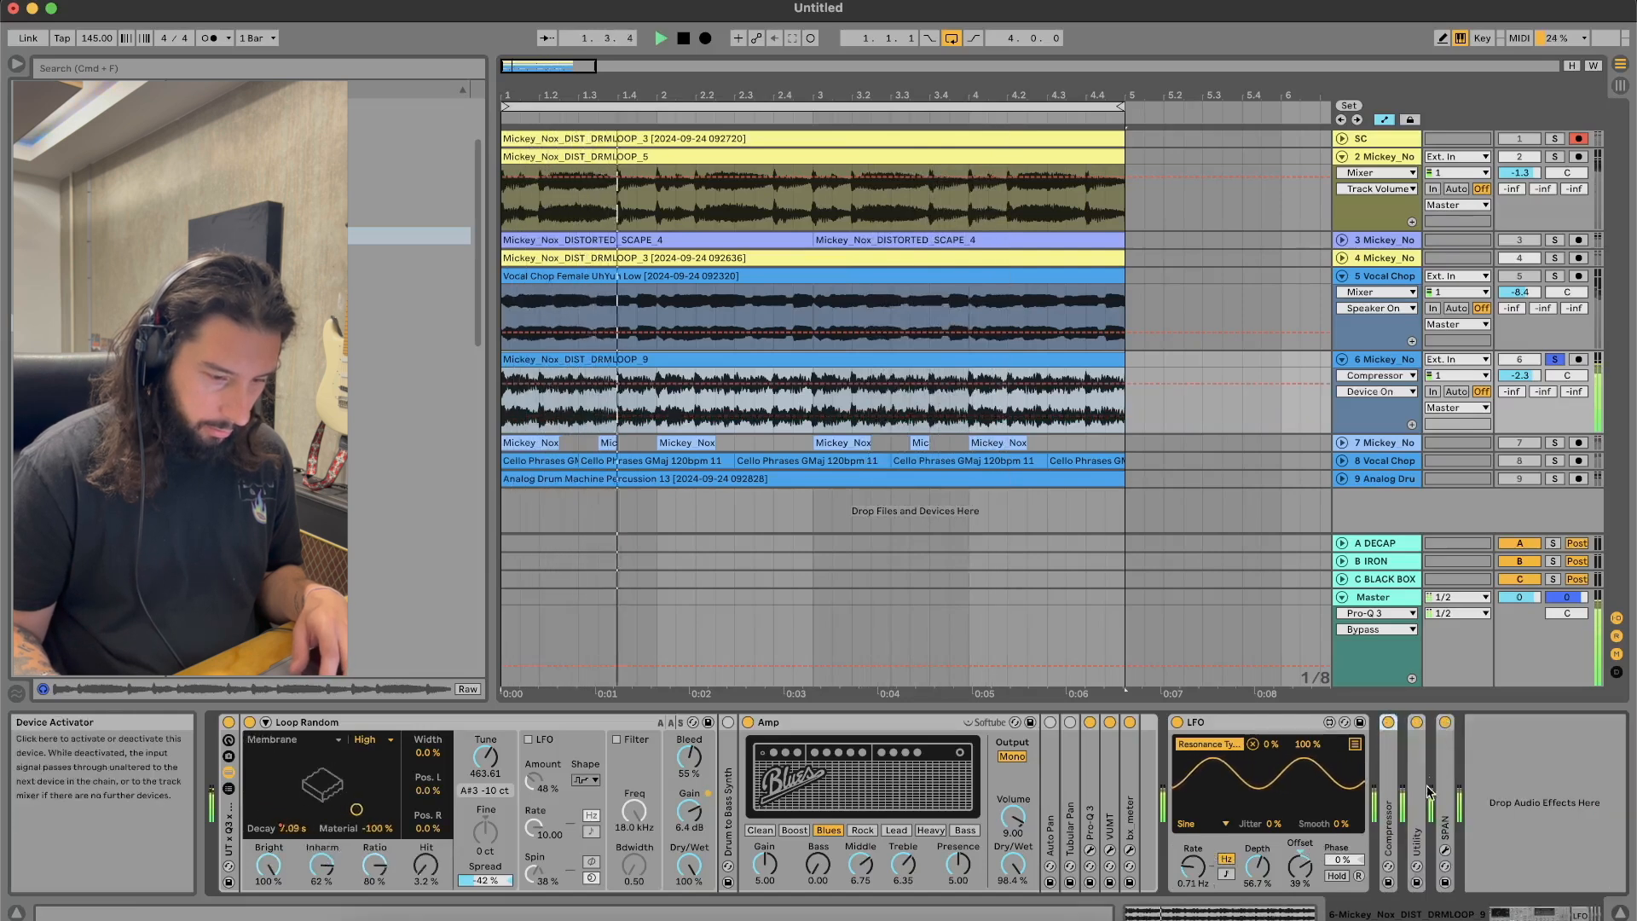
{"action": "double_click", "coordinate": [1534, 375]}
{"action": "key", "text": "space"}
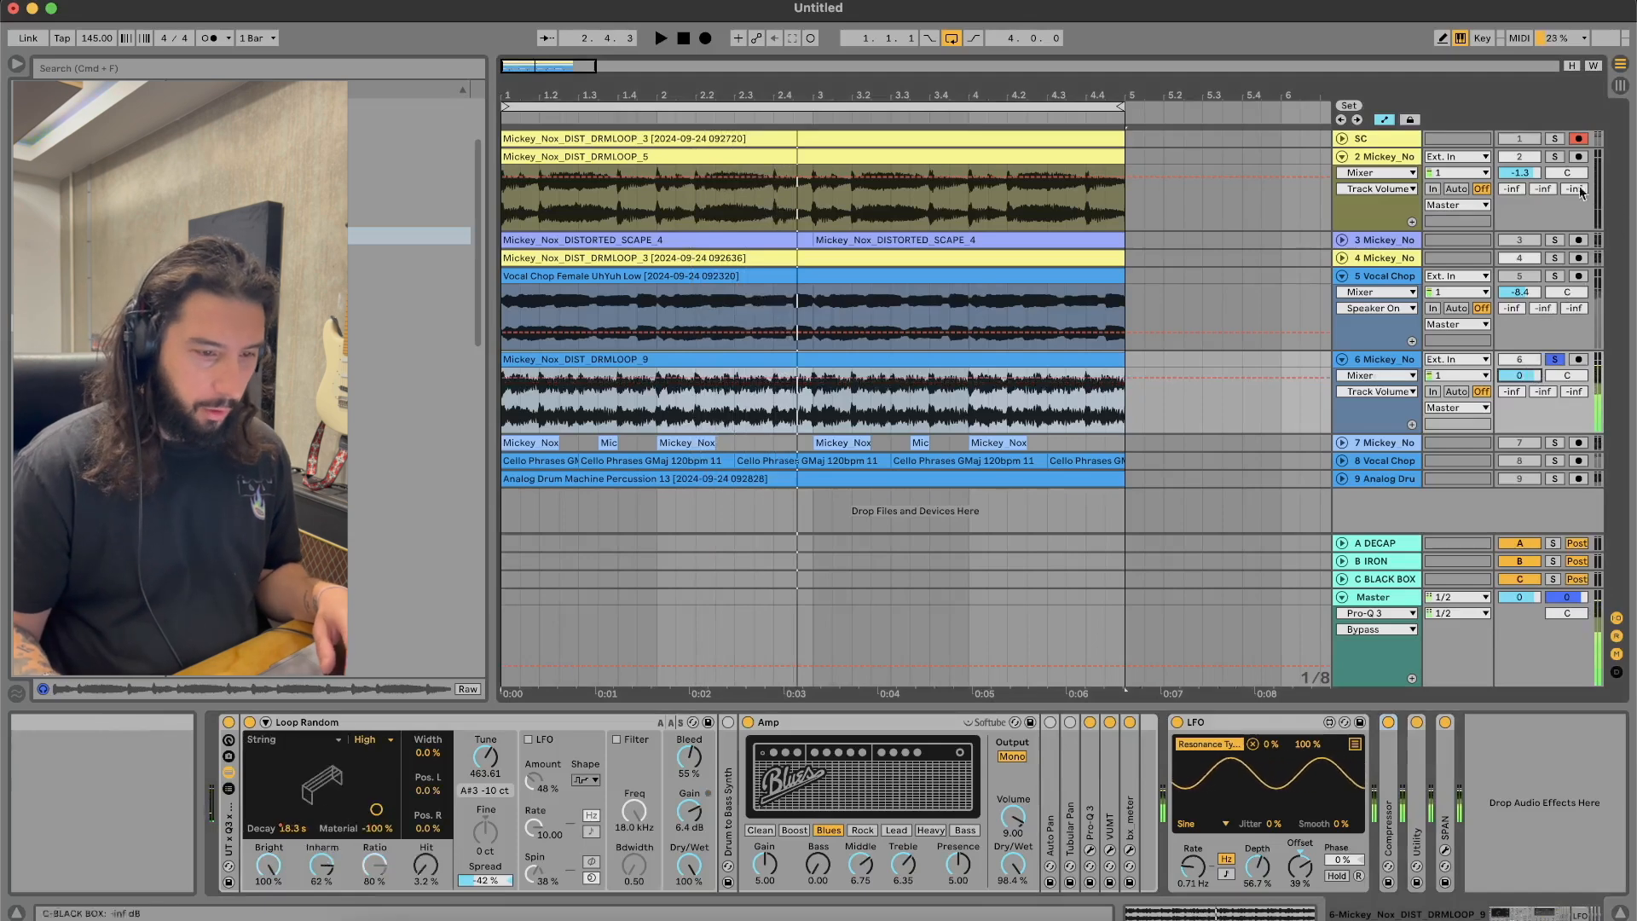
Step: Solo track 2 and duplicate the first beat of its drum loop three times to fill bar 1
{"action": "left_click", "coordinate": [1555, 157]}
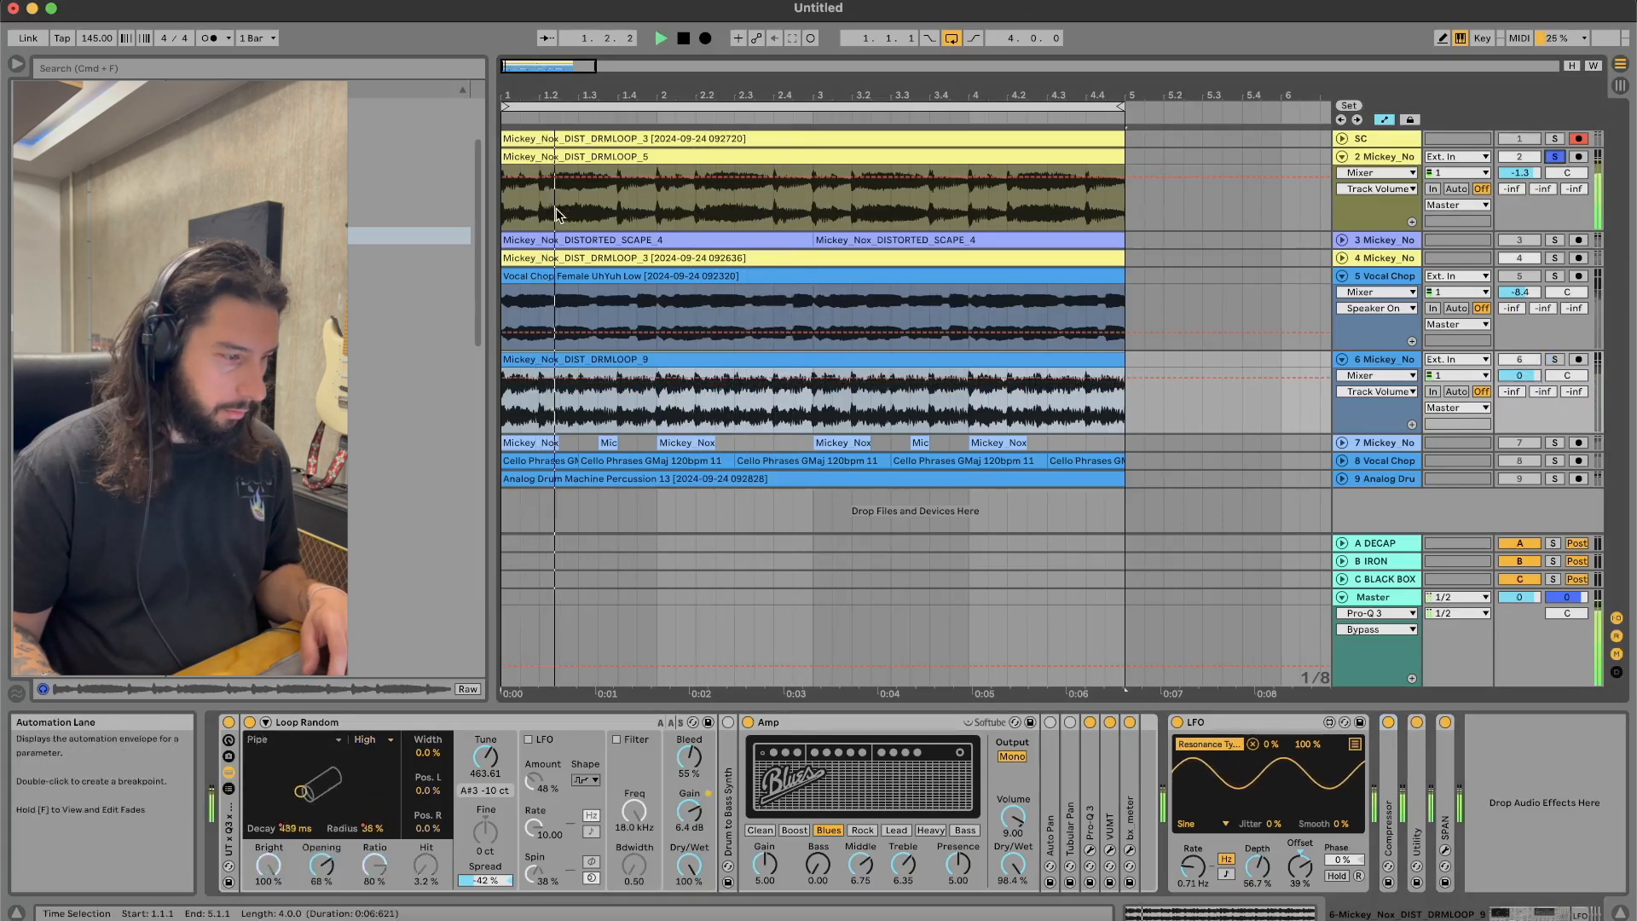
{"action": "left_click_drag", "start_coordinate": [547, 196], "coordinate": [525, 196]}
{"action": "key", "text": "super+d"}
{"action": "key", "text": "super+d"}
{"action": "key", "text": "super+d"}
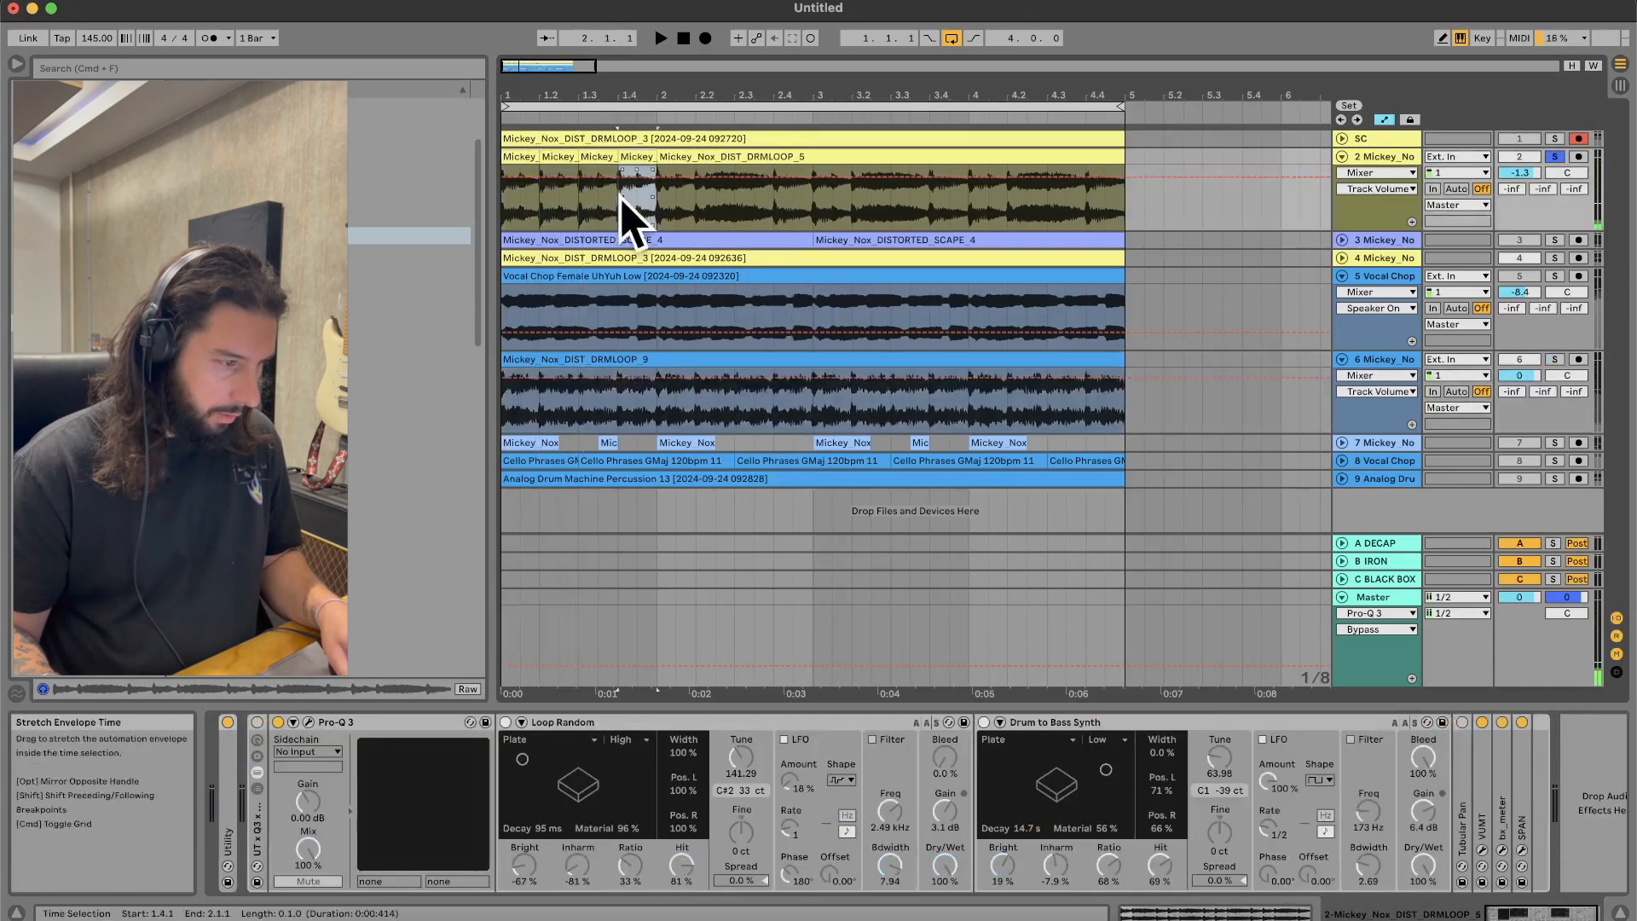
Step: Duplicate track 2's first bar three times across bars 2 to 4, audition it and consolidate the slices into one clip
{"action": "left_click_drag", "start_coordinate": [651, 205], "coordinate": [539, 154]}
{"action": "key", "text": "super+d"}
{"action": "key", "text": "super+d"}
{"action": "key", "text": "super+d"}
{"action": "key", "text": "space"}
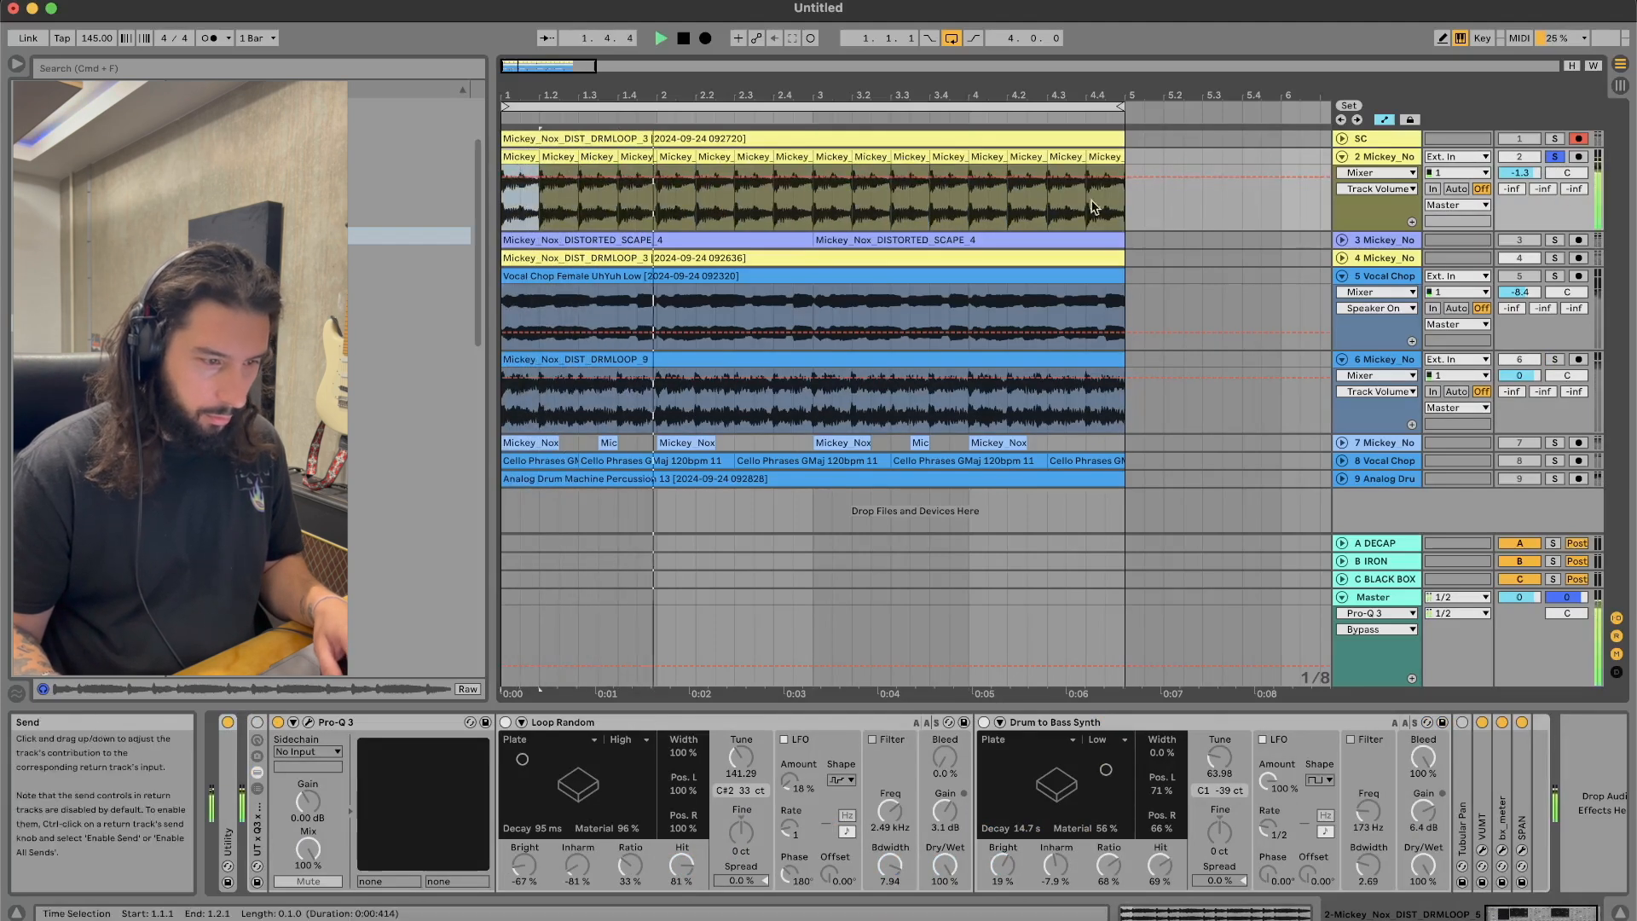
{"action": "key", "text": "space"}
{"action": "key", "text": "super+j"}
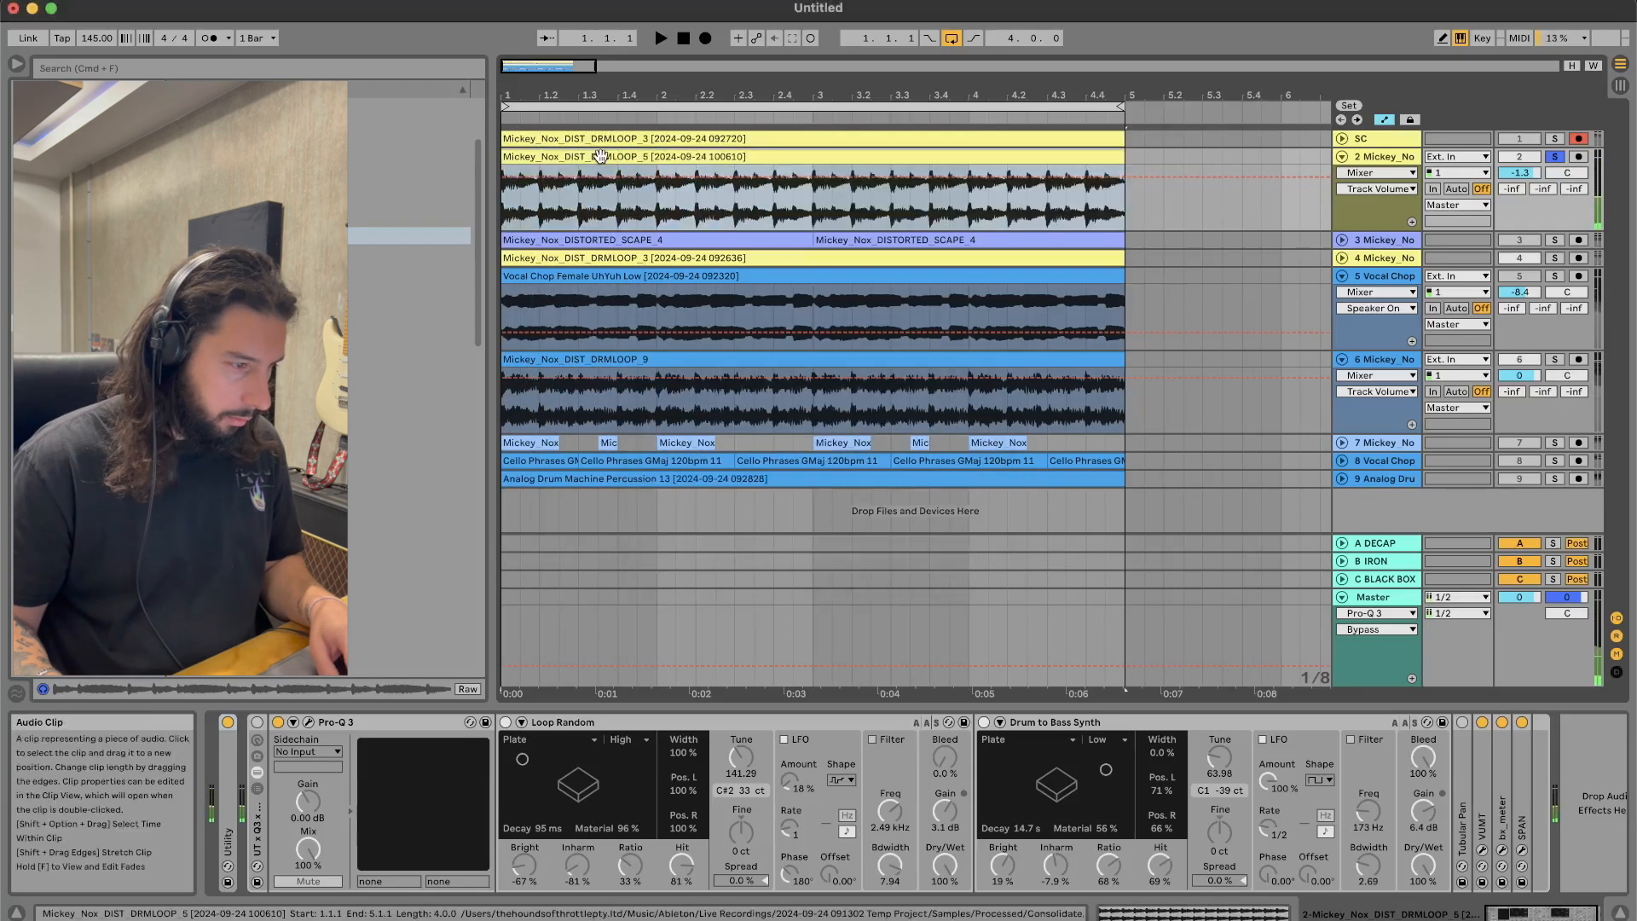
Step: Open track 2's consolidated clip, reset its gain to 0.00 dB and play it back
{"action": "double_click", "coordinate": [599, 156]}
{"action": "left_click_drag", "start_coordinate": [512, 716], "coordinate": [512, 722]}
{"action": "key", "text": "Delete"}
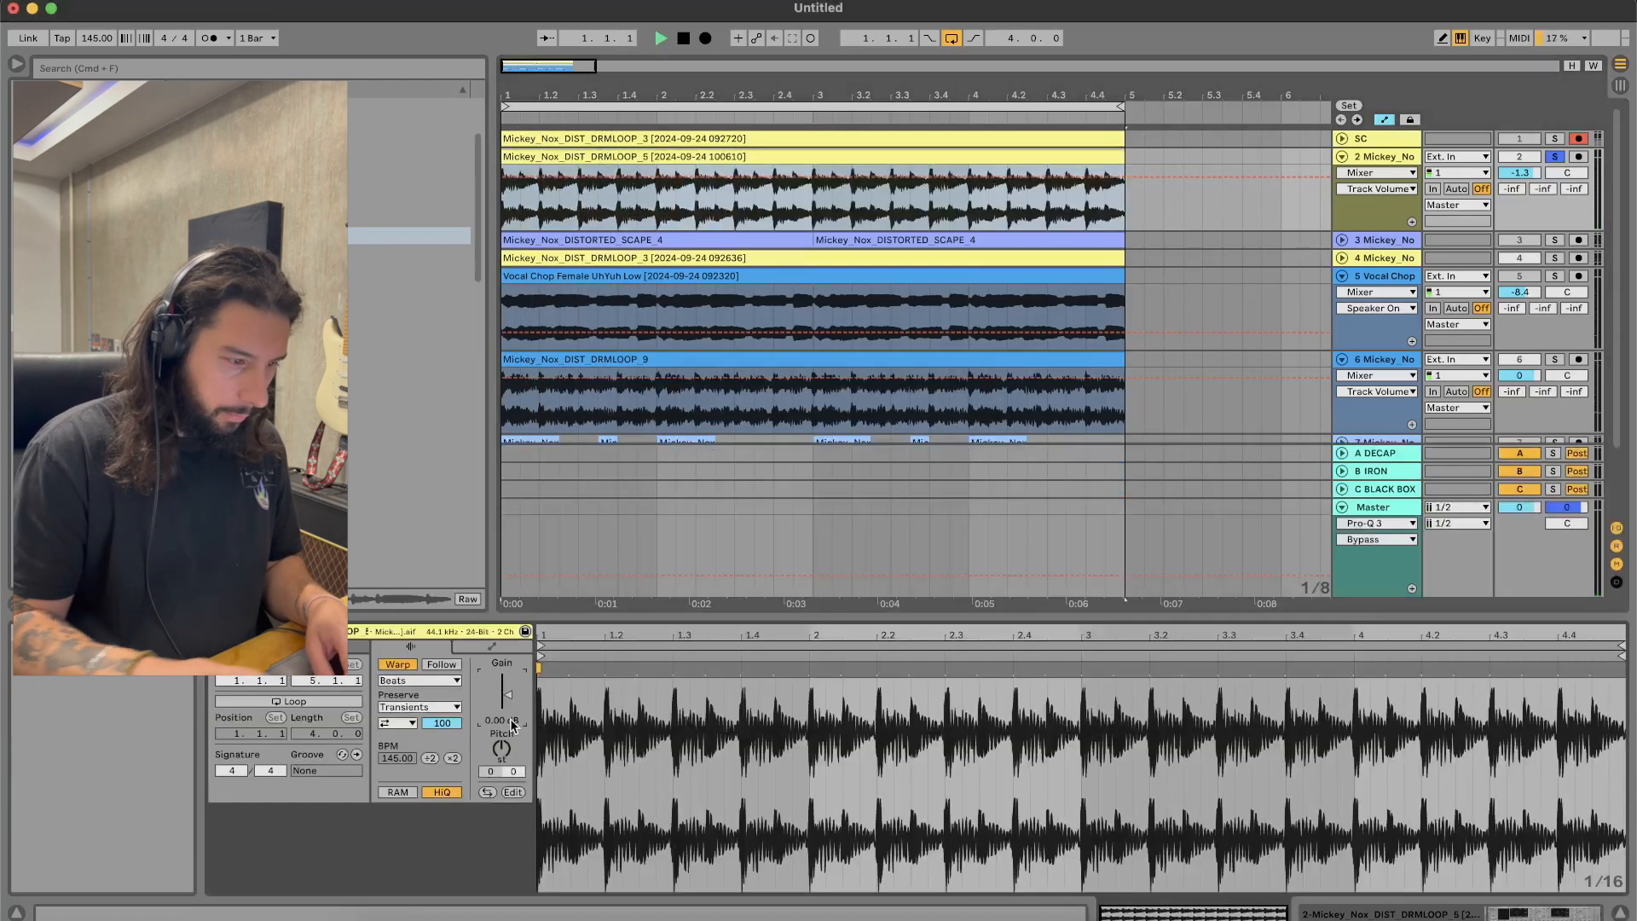
{"action": "key", "text": "space"}
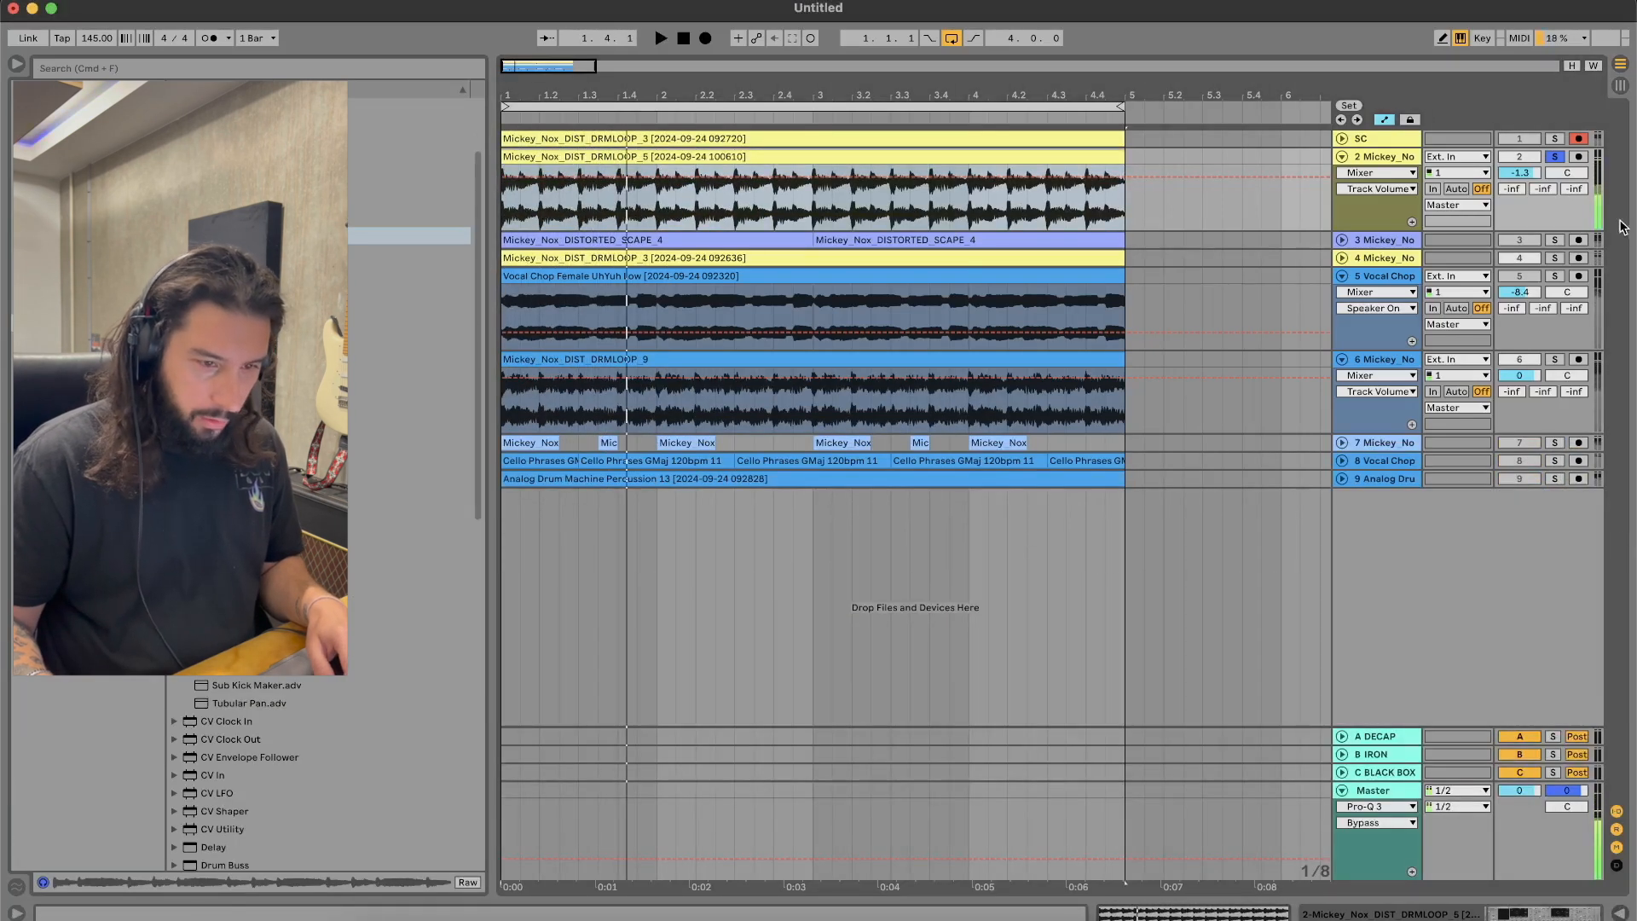
Step: Solo track 6 together with track 2, play both, and show track 6's device chain
{"action": "left_click", "coordinate": [1555, 359]}
{"action": "key", "text": "space"}
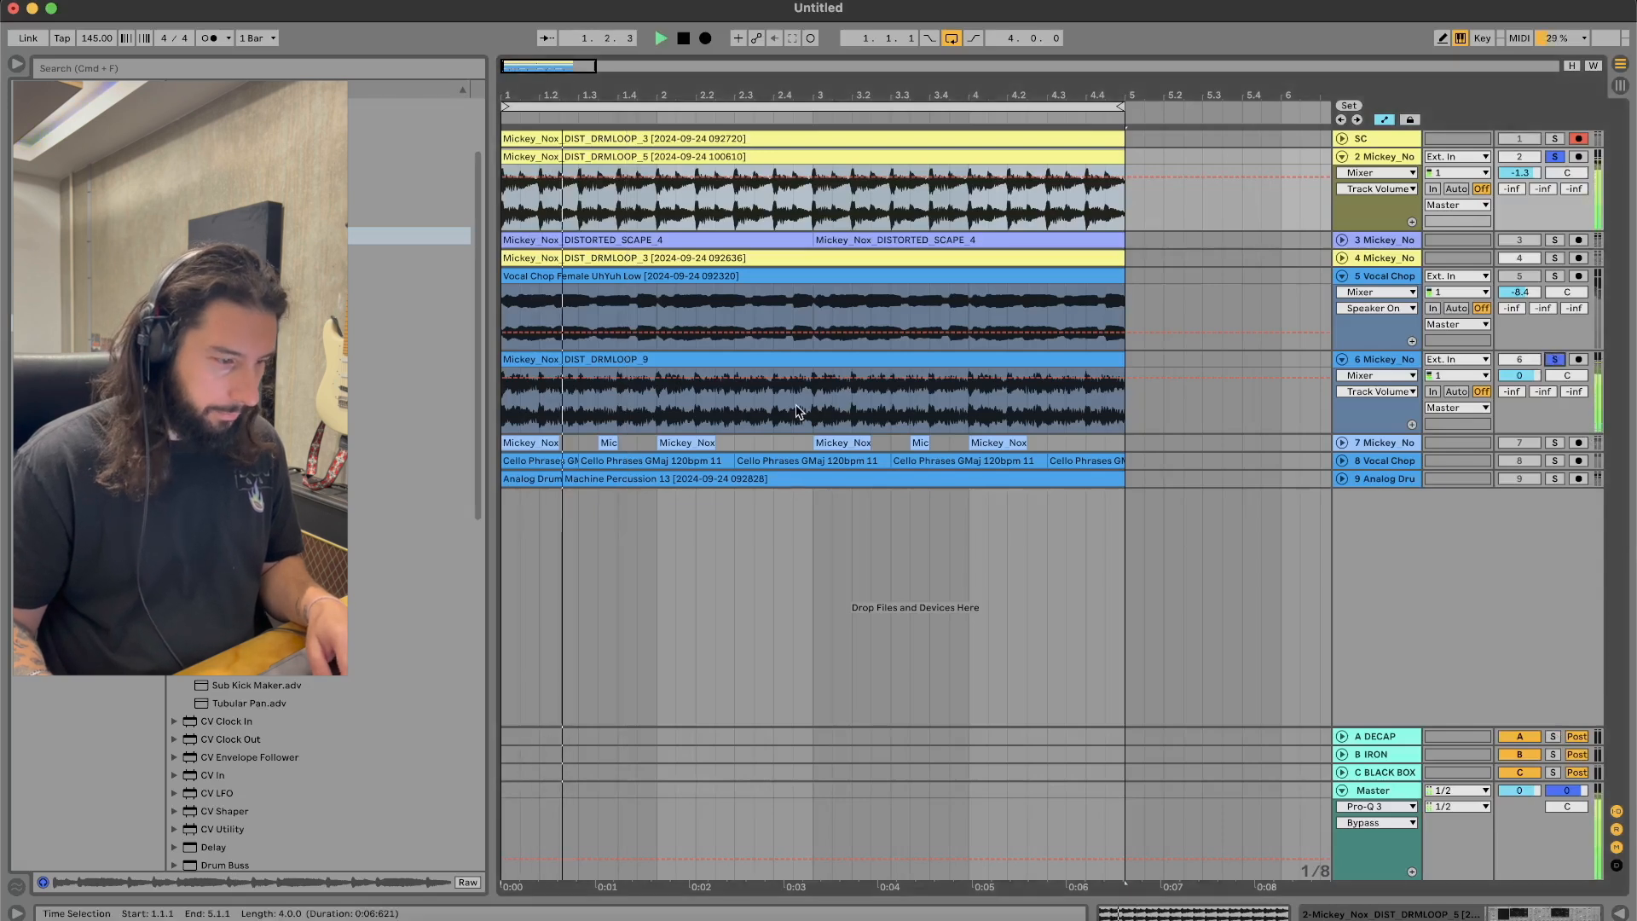
{"action": "left_click", "coordinate": [1112, 360]}
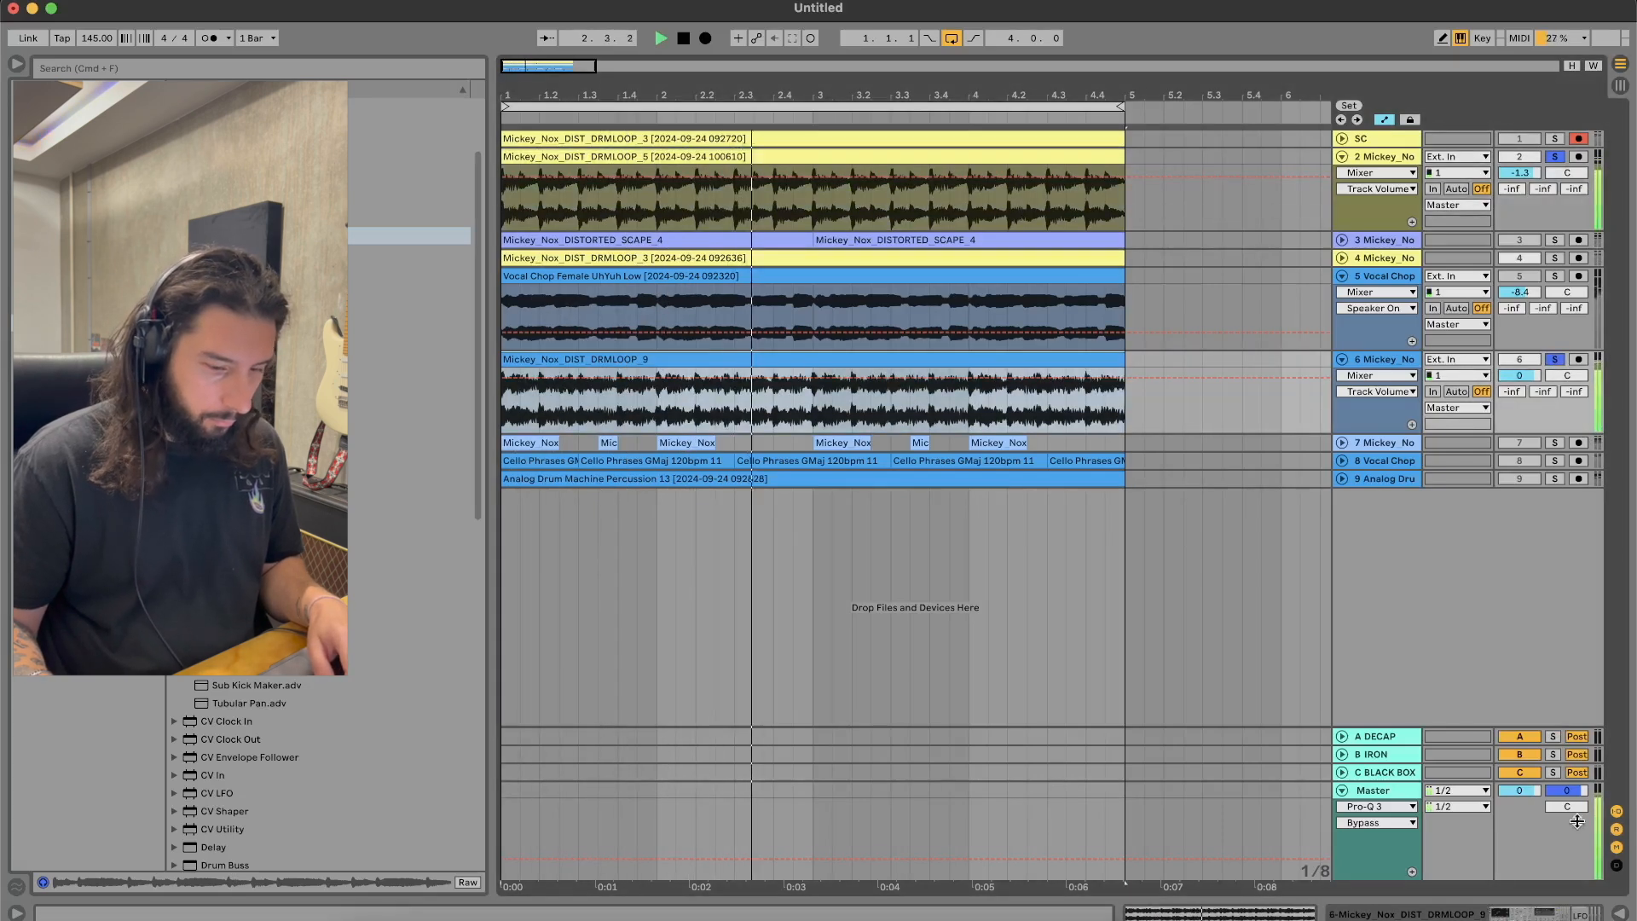
{"action": "left_click", "coordinate": [1523, 912]}
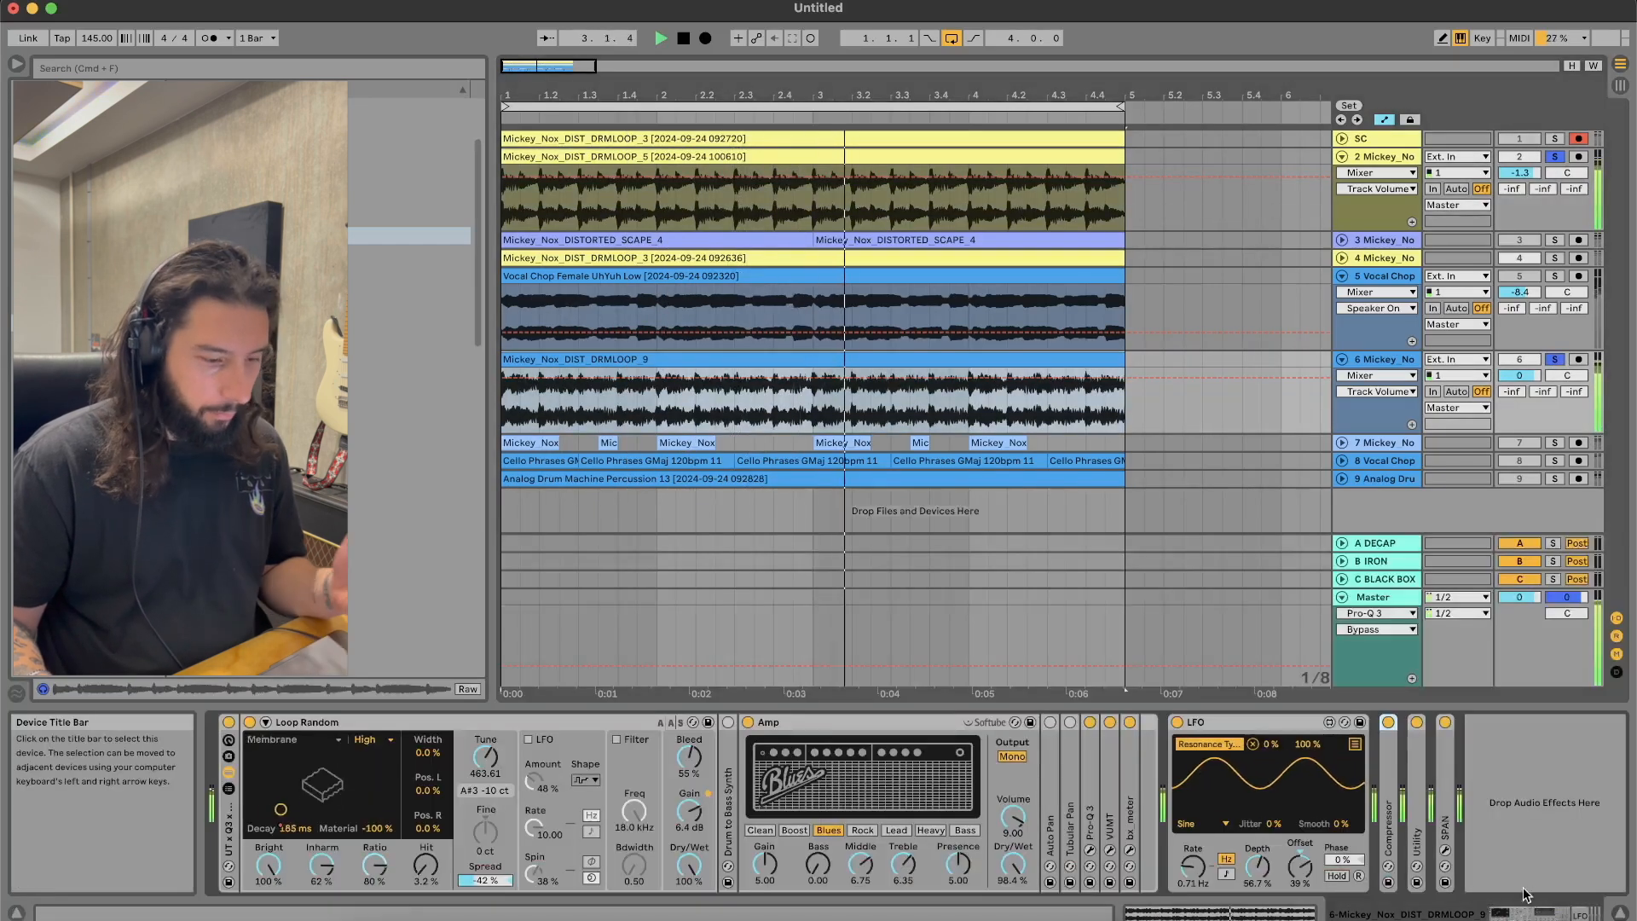
Step: Remove the LFO from track 6's device chain, set Loop Random's resonance type to Pipe and play the result
{"action": "left_click", "coordinate": [1177, 723]}
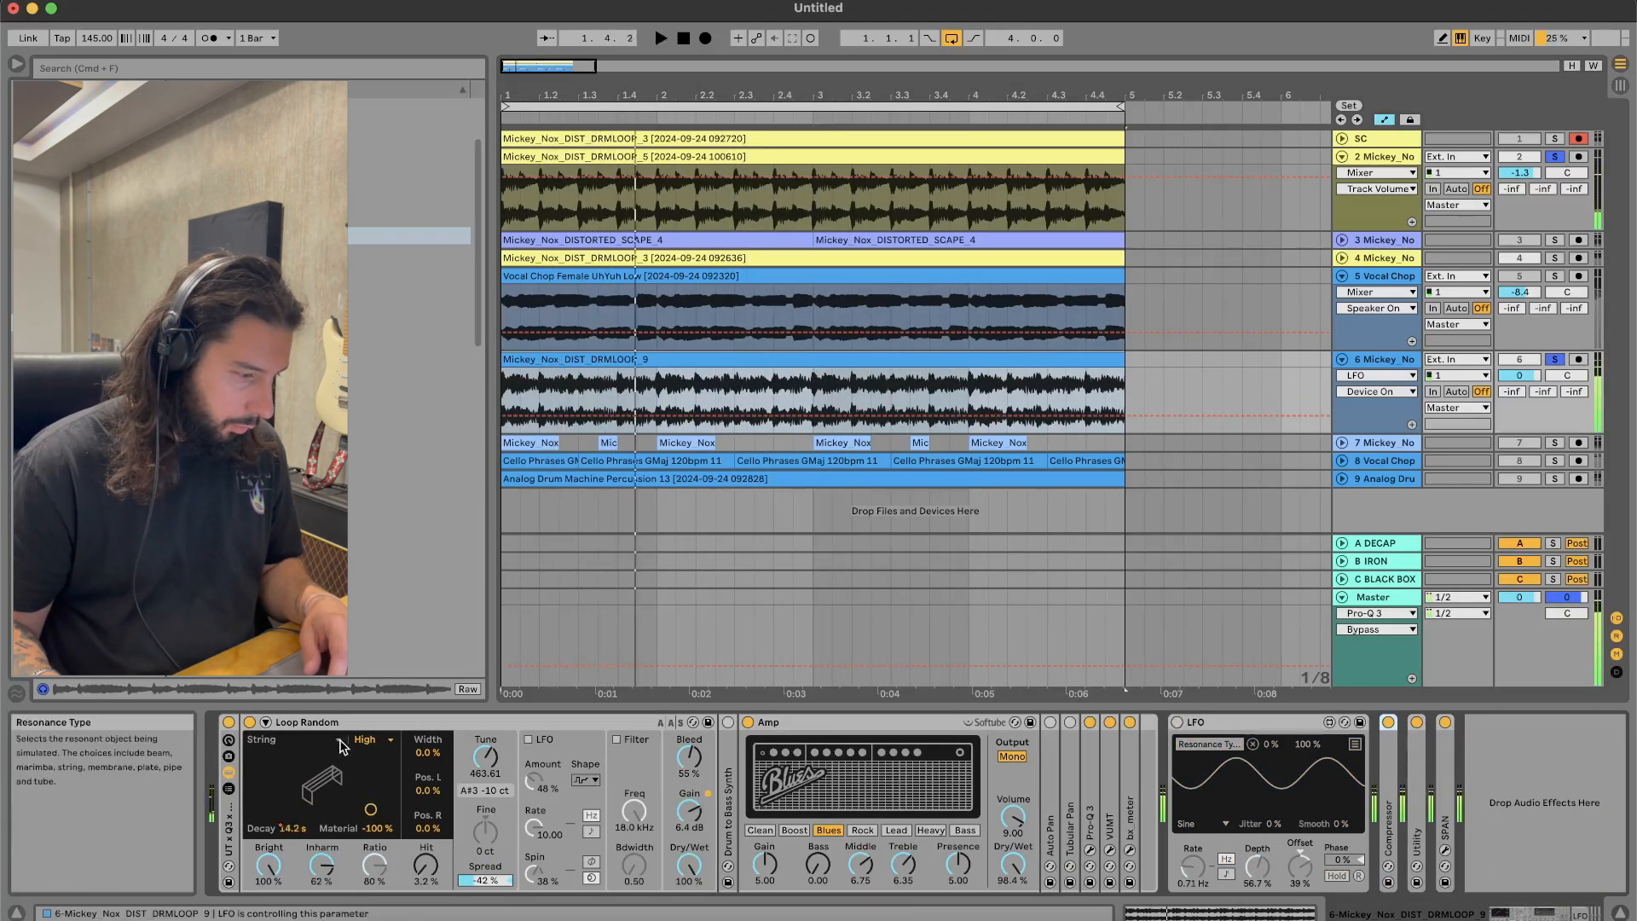
{"action": "left_click", "coordinate": [1216, 724]}
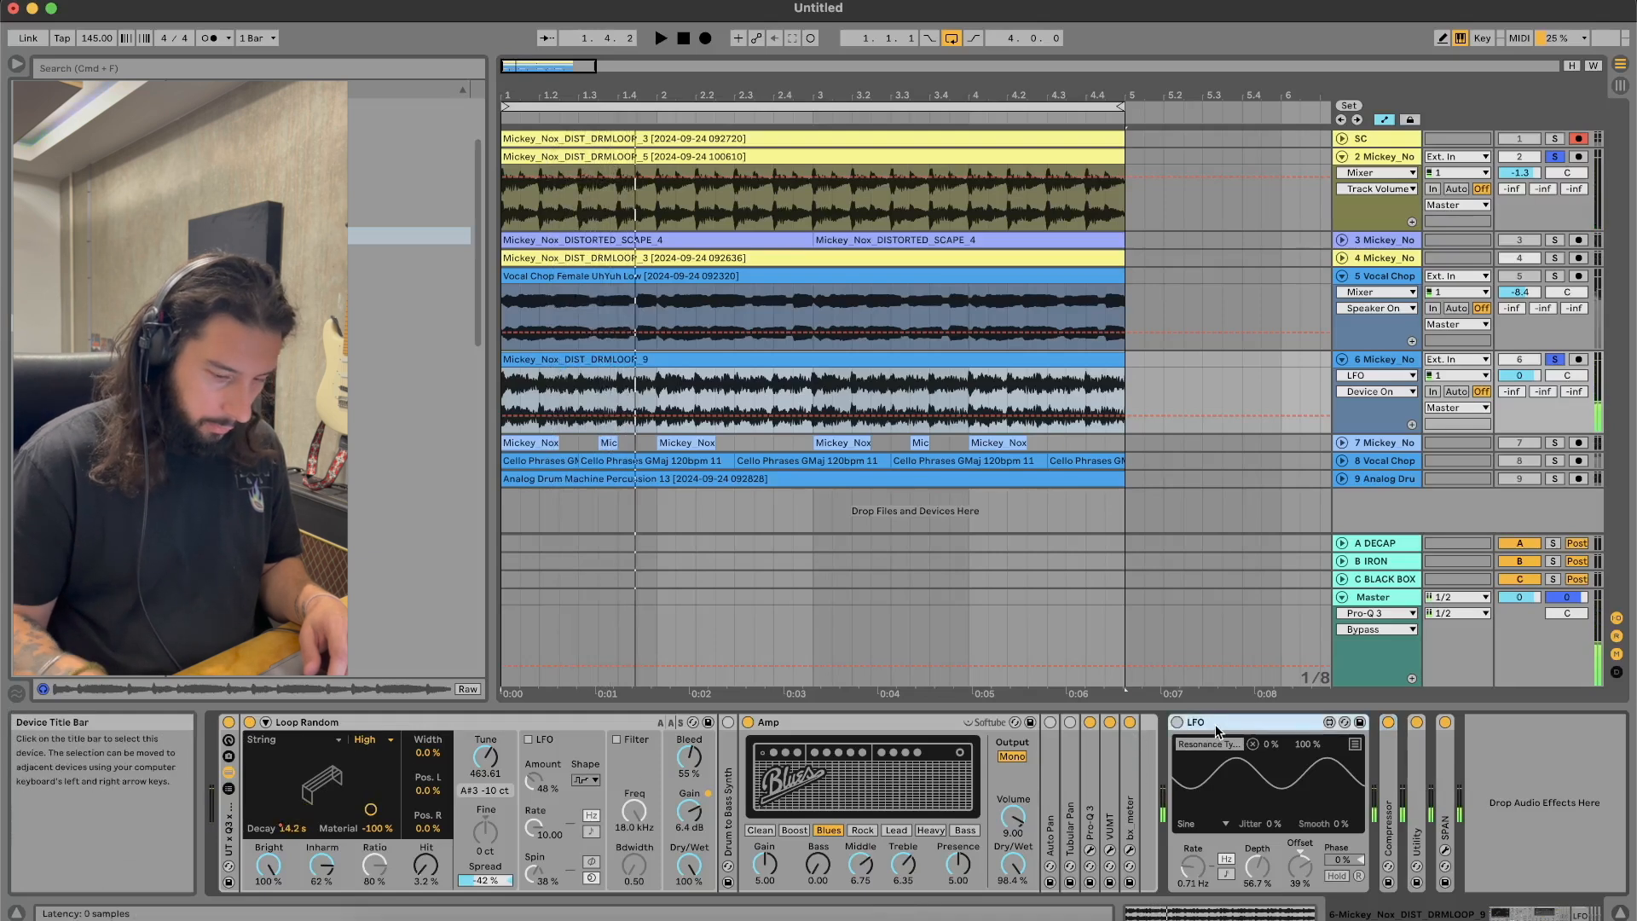
{"action": "key", "text": "BackSpace"}
{"action": "left_click", "coordinate": [290, 740]}
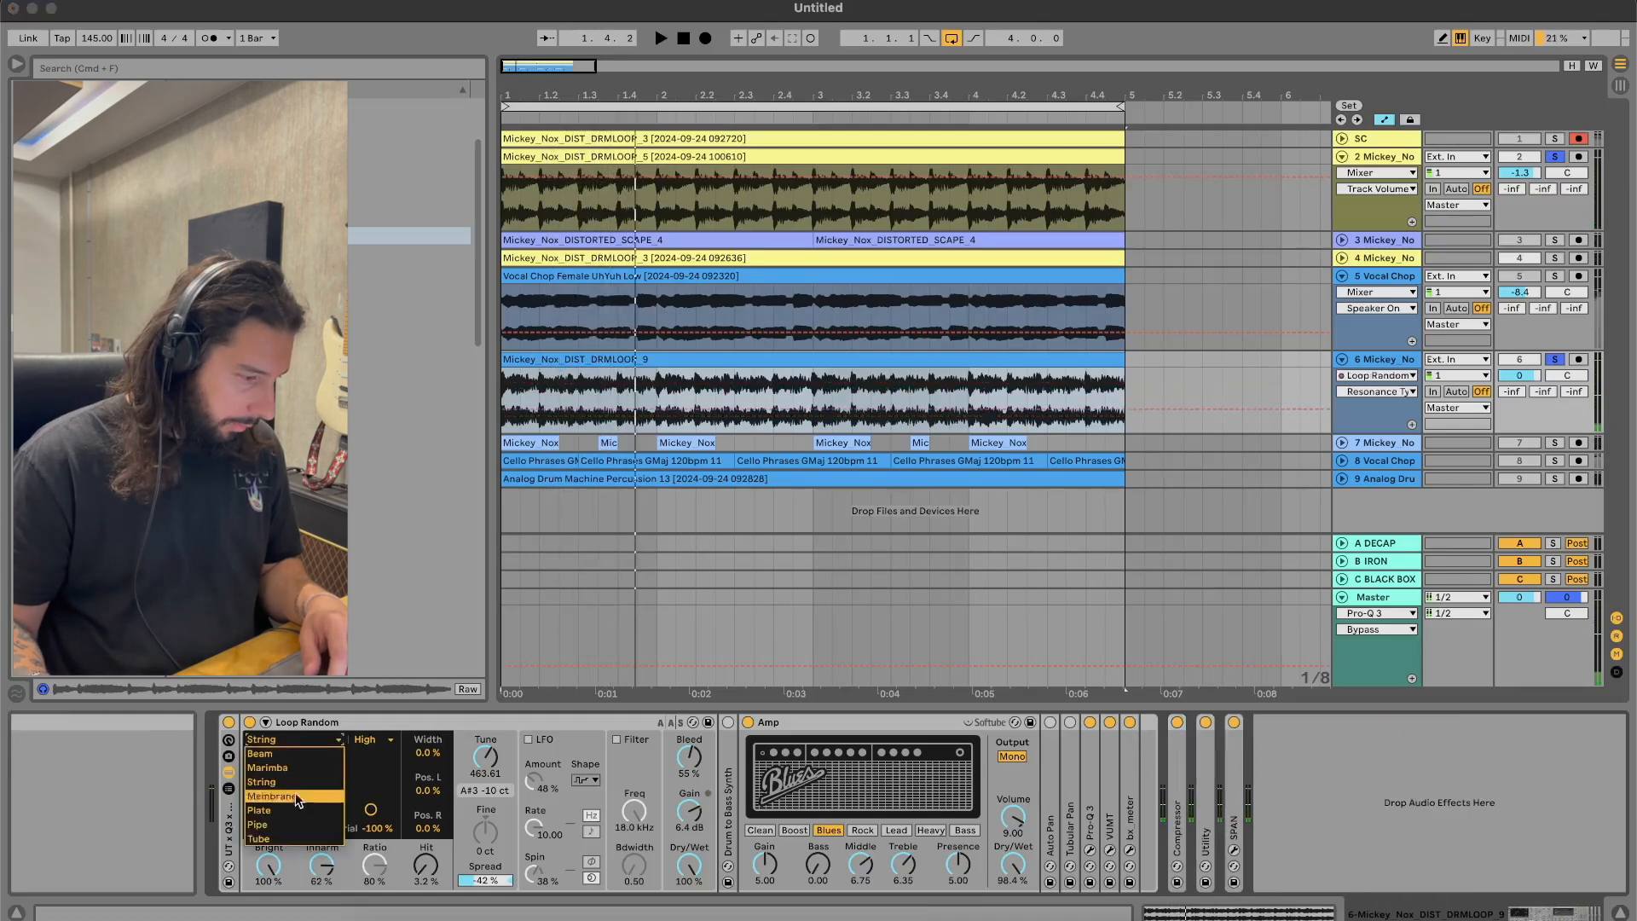
{"action": "left_click", "coordinate": [291, 825]}
{"action": "key", "text": "space"}
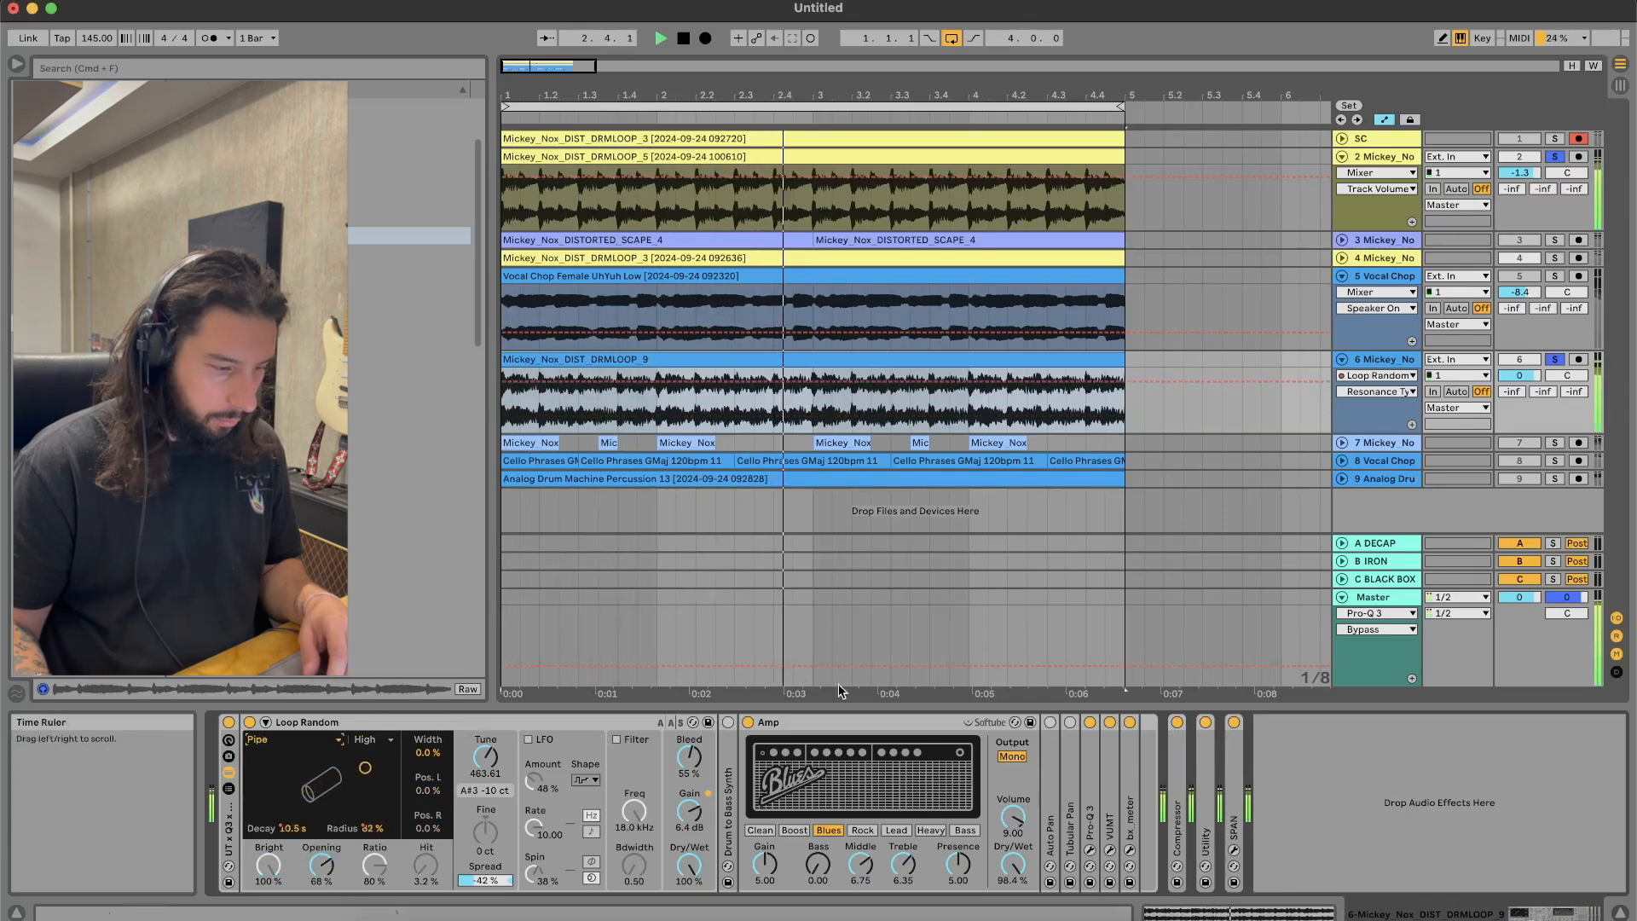
Step: Compare track 6 with its effect rack bypassed and active, then play it together with track 2
{"action": "left_click", "coordinate": [229, 722]}
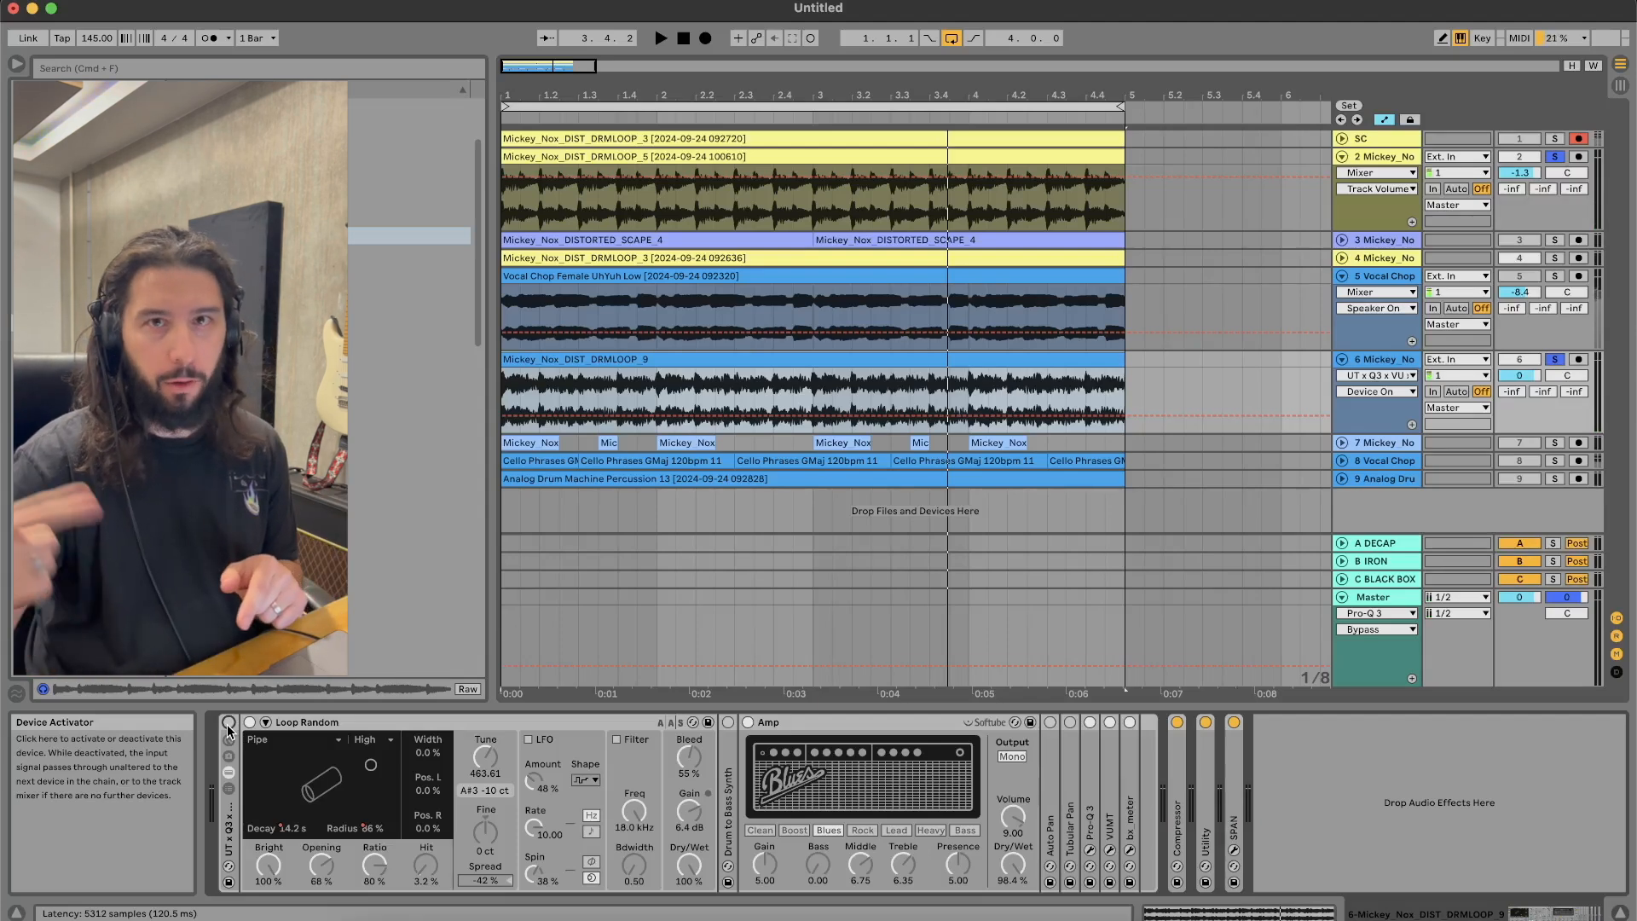
{"action": "left_click", "coordinate": [228, 723]}
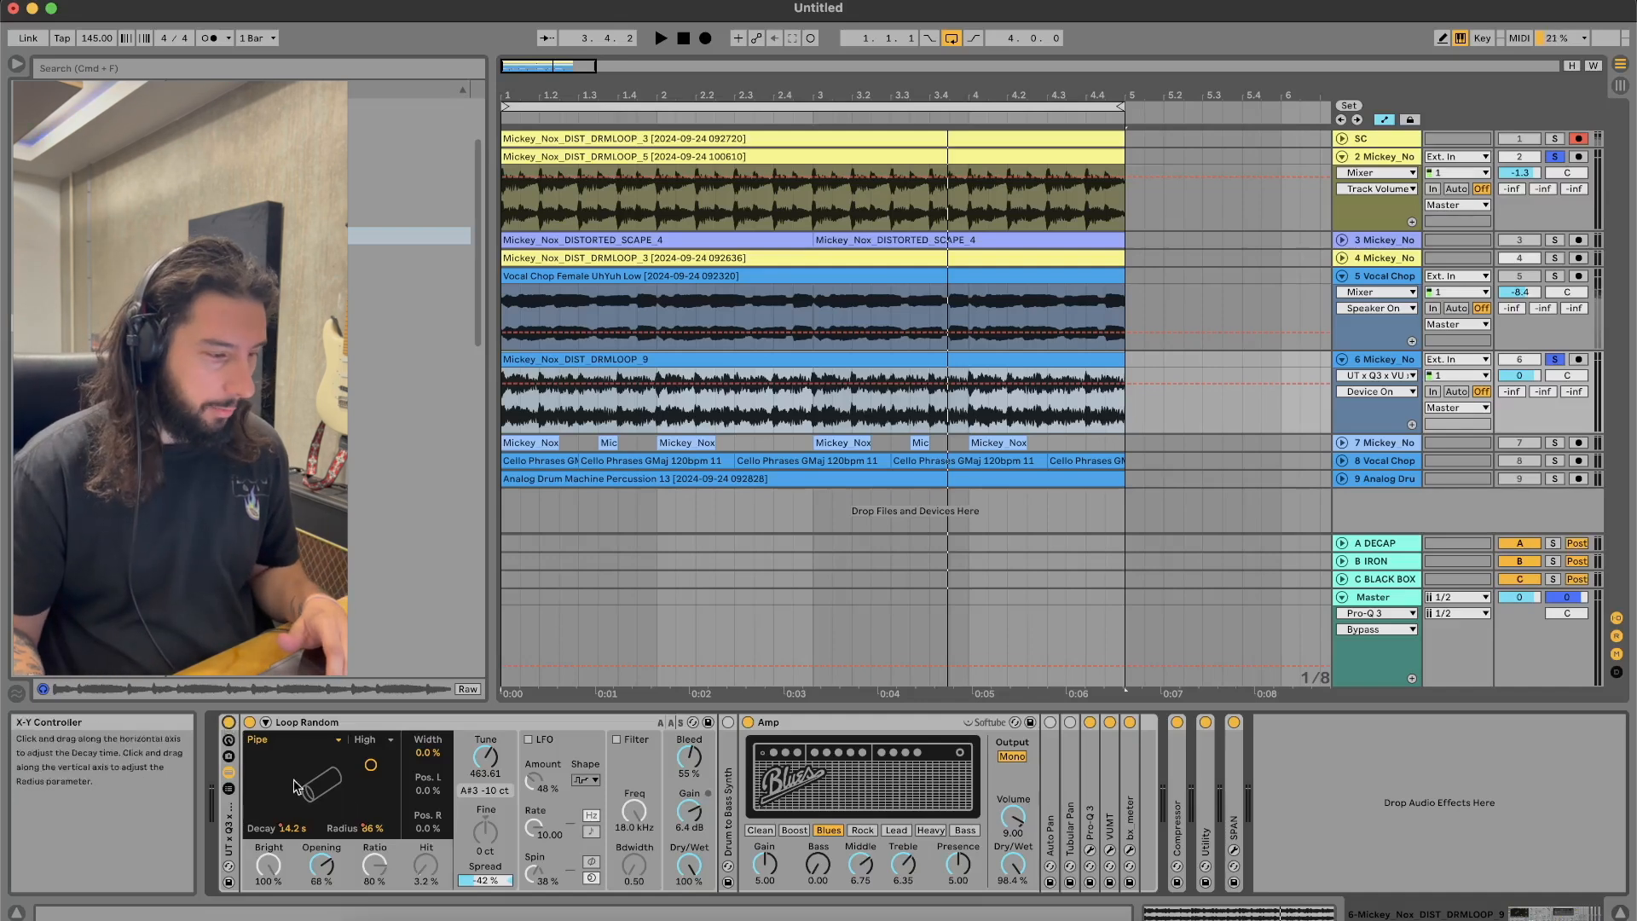
{"action": "key", "text": "space"}
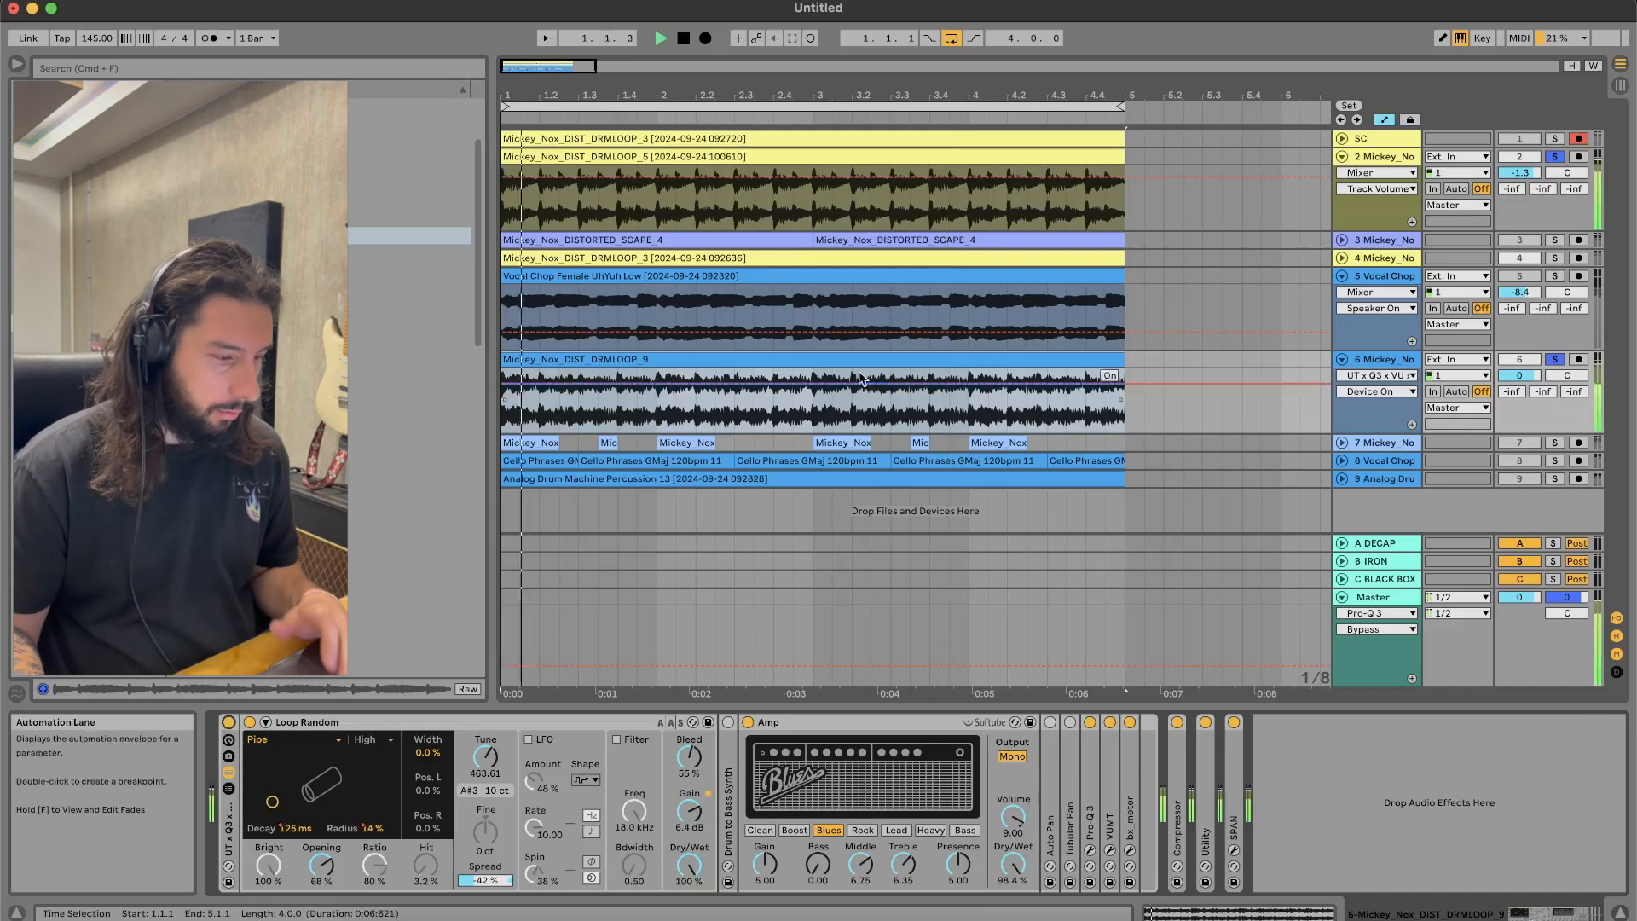
{"action": "key", "text": "space"}
Step: Clear the solos on tracks 2 and 6, then expand and solo track 4 and show its device chain
{"action": "left_click", "coordinate": [1548, 359]}
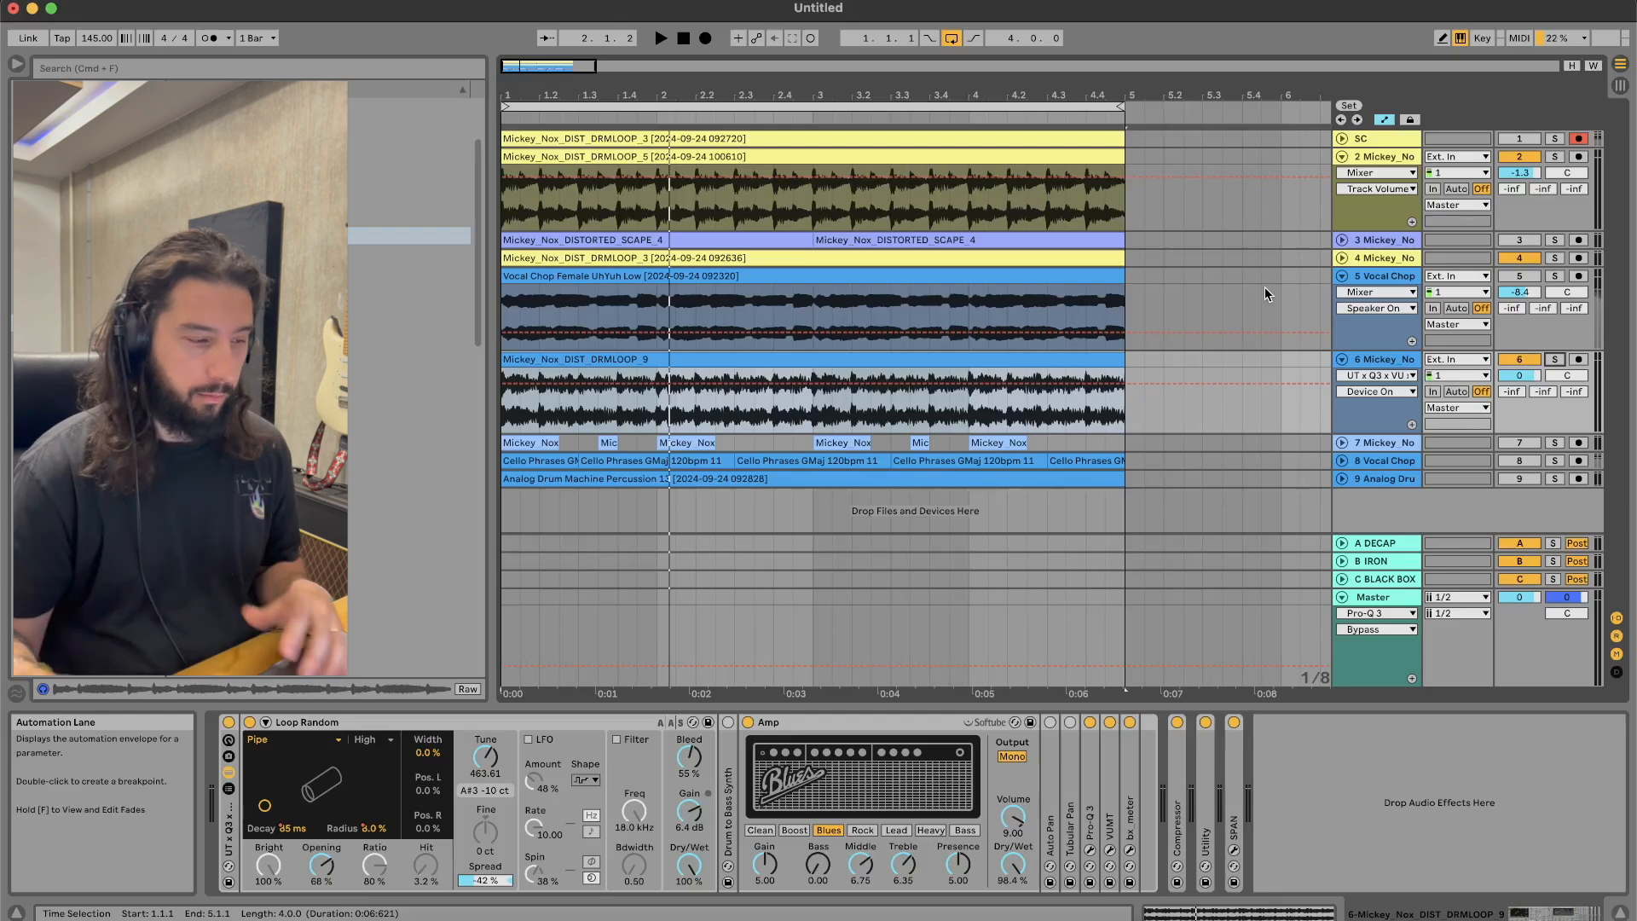
{"action": "left_click", "coordinate": [1342, 258]}
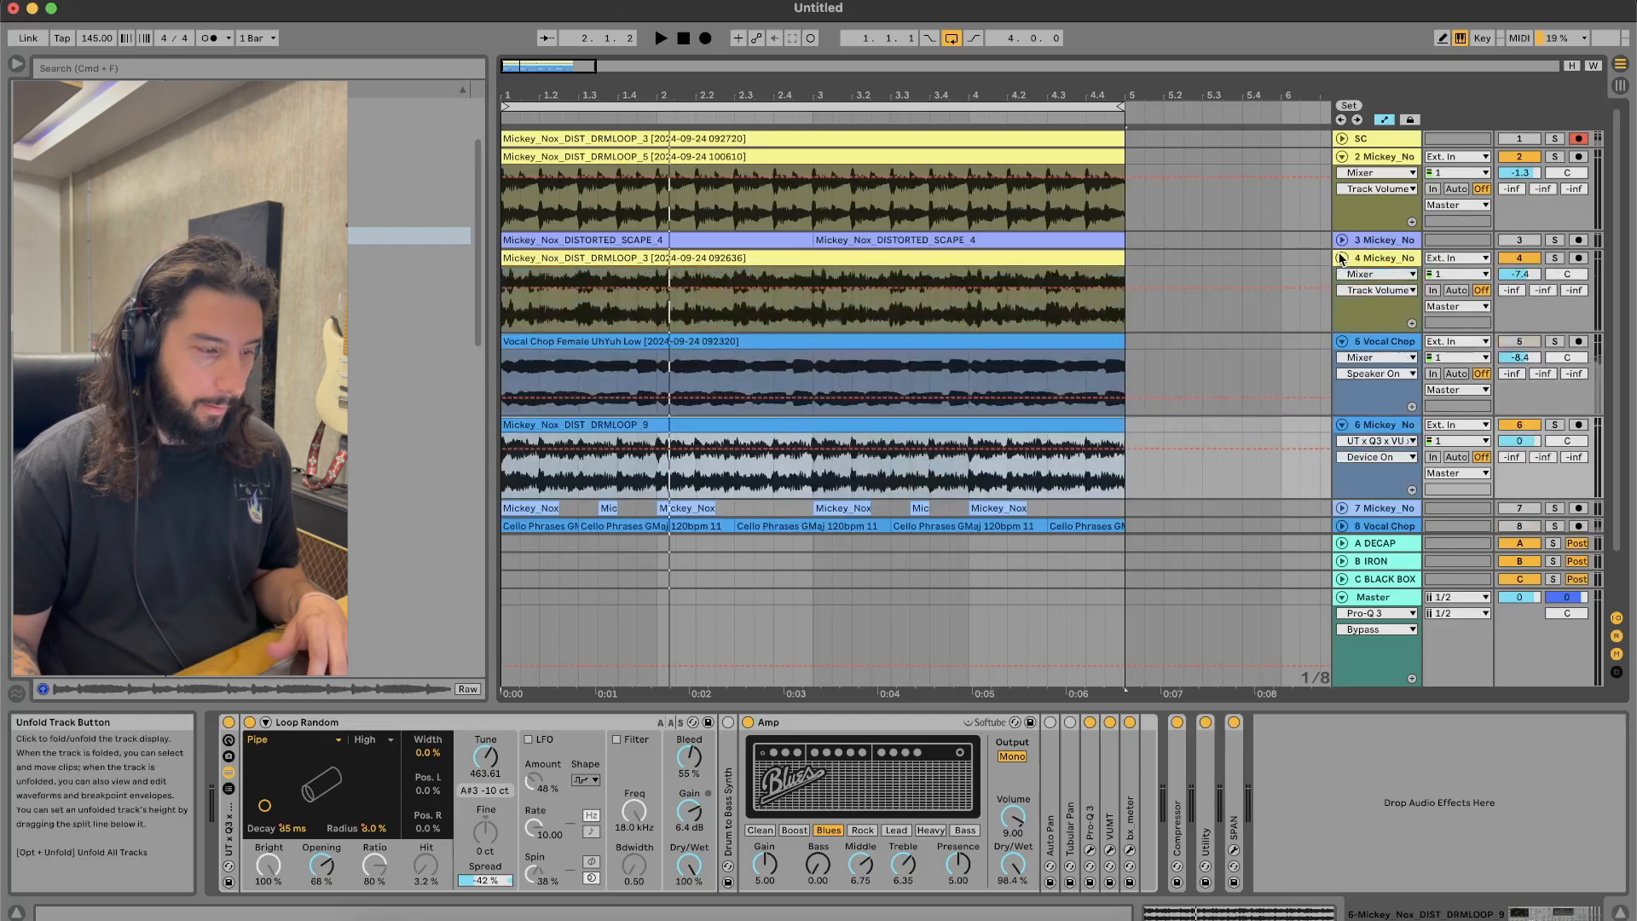
{"action": "left_click", "coordinate": [1554, 257]}
{"action": "left_click", "coordinate": [872, 309]}
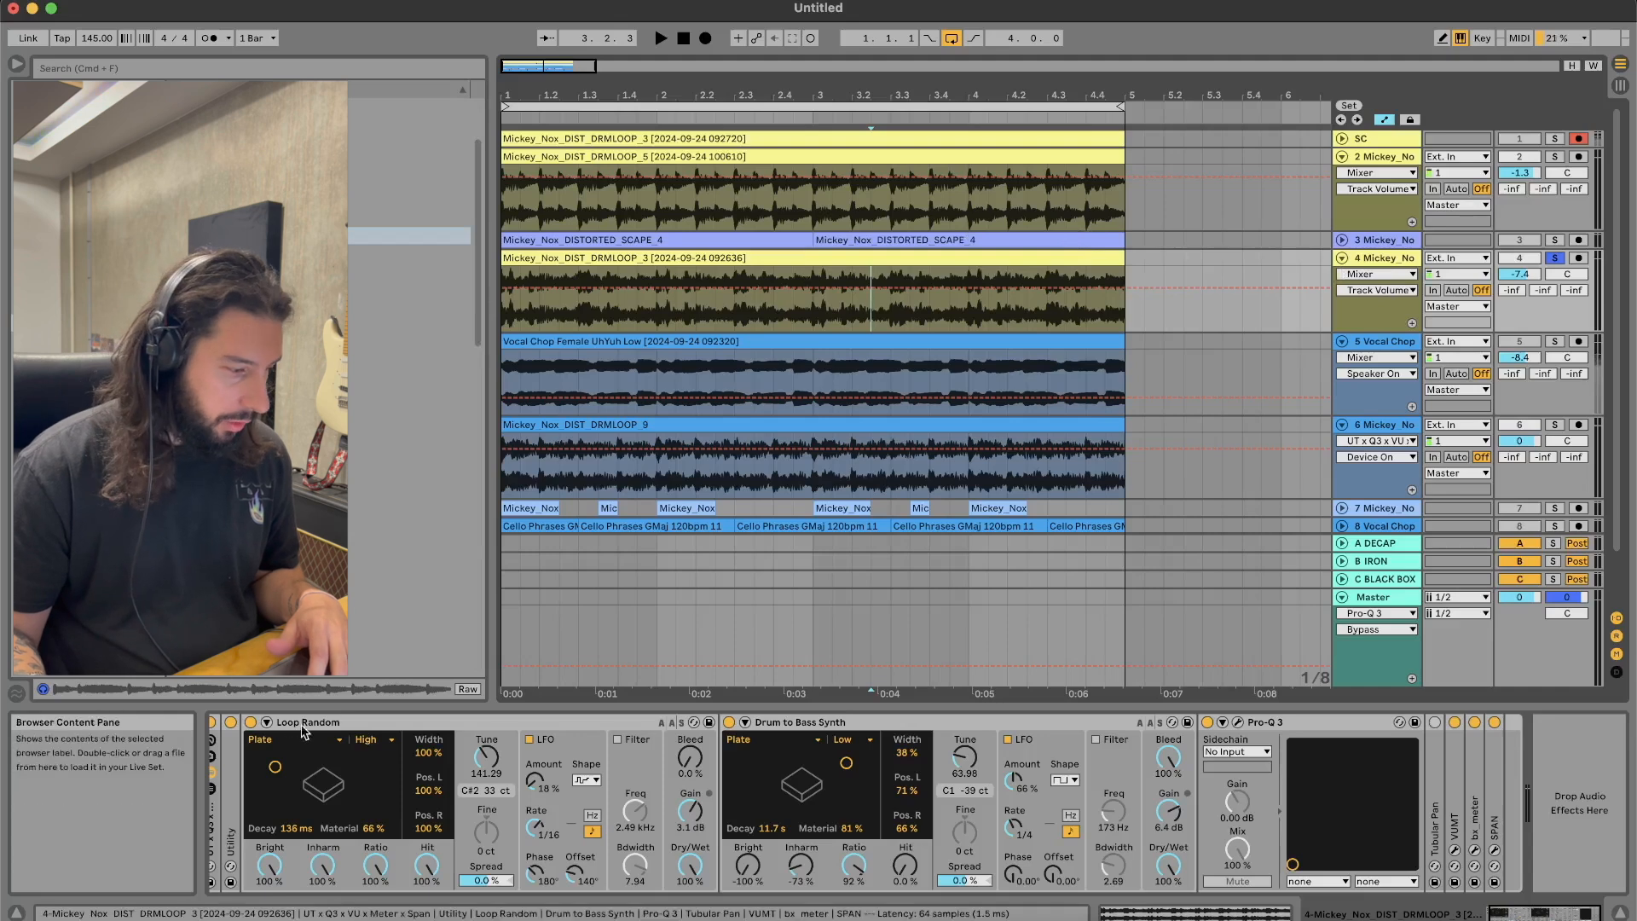
Step: Play track 4's loop without its effect rack, set the track volume to -4.1 dB, and replay it with the rack active
{"action": "key", "text": "space"}
{"action": "left_click", "coordinate": [1097, 258]}
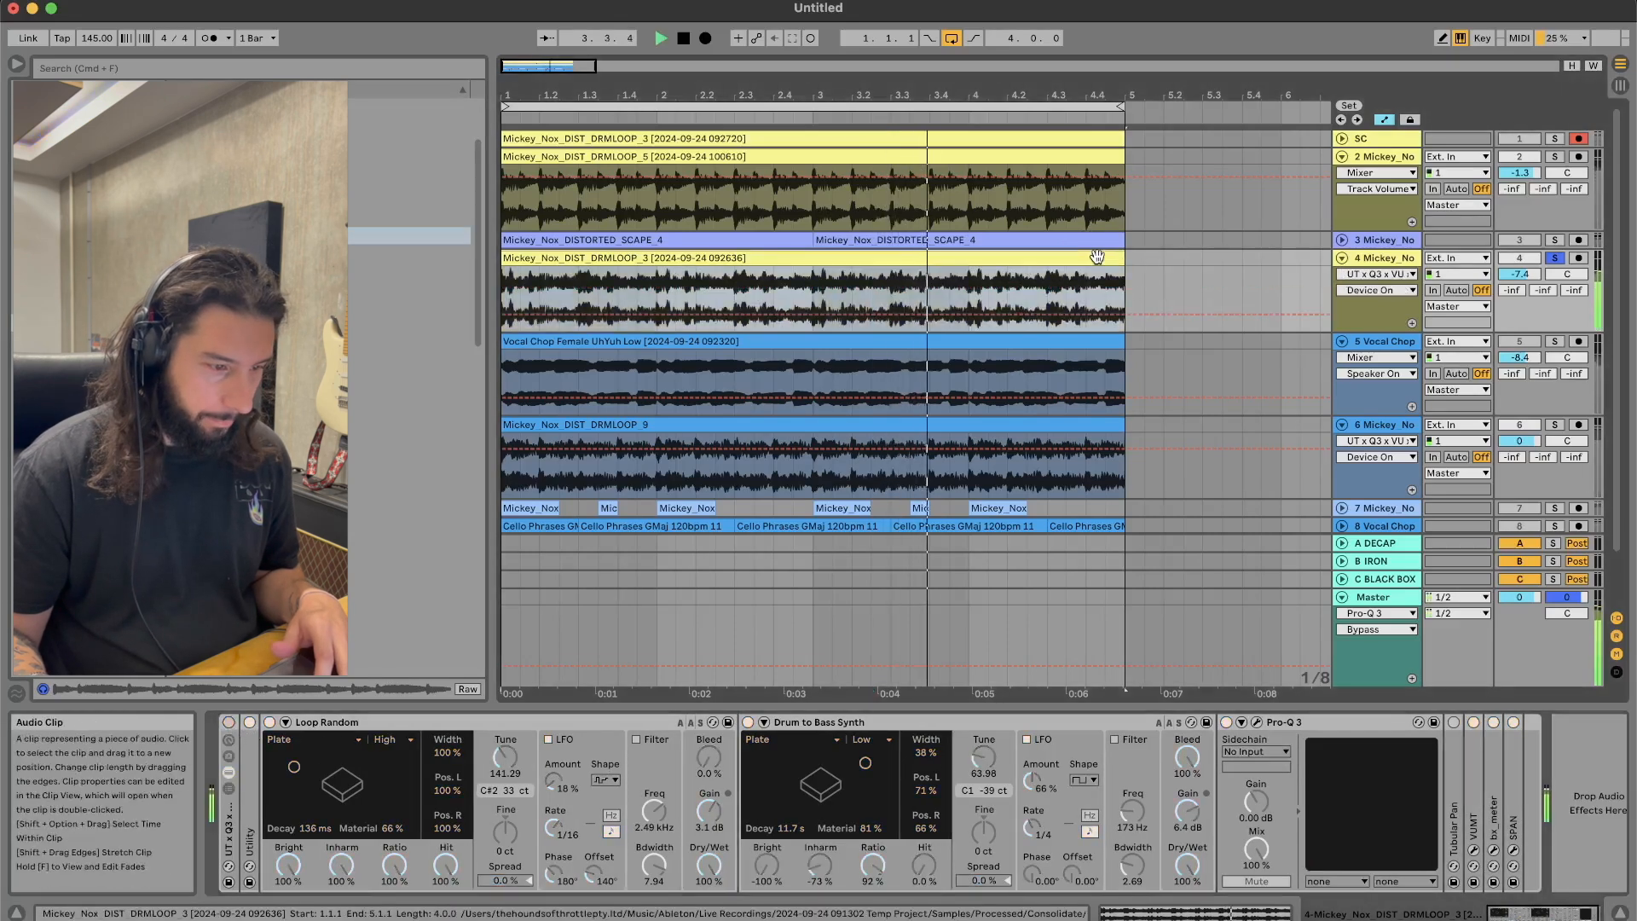
{"action": "left_click_drag", "start_coordinate": [1520, 274], "coordinate": [1521, 247]}
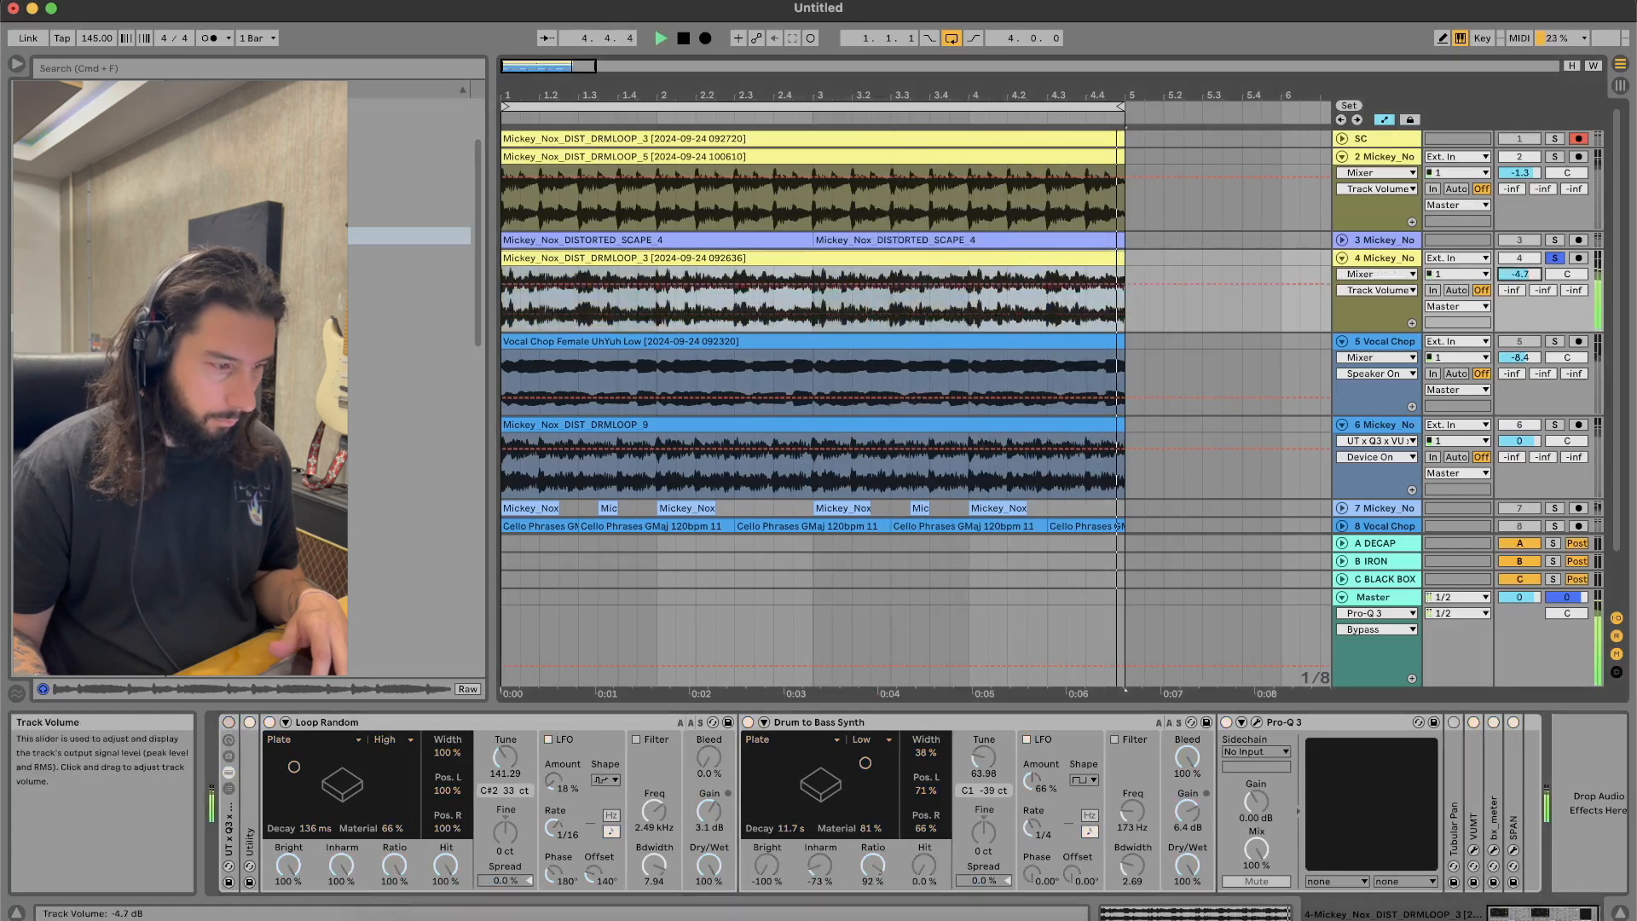
{"action": "left_click", "coordinate": [229, 724]}
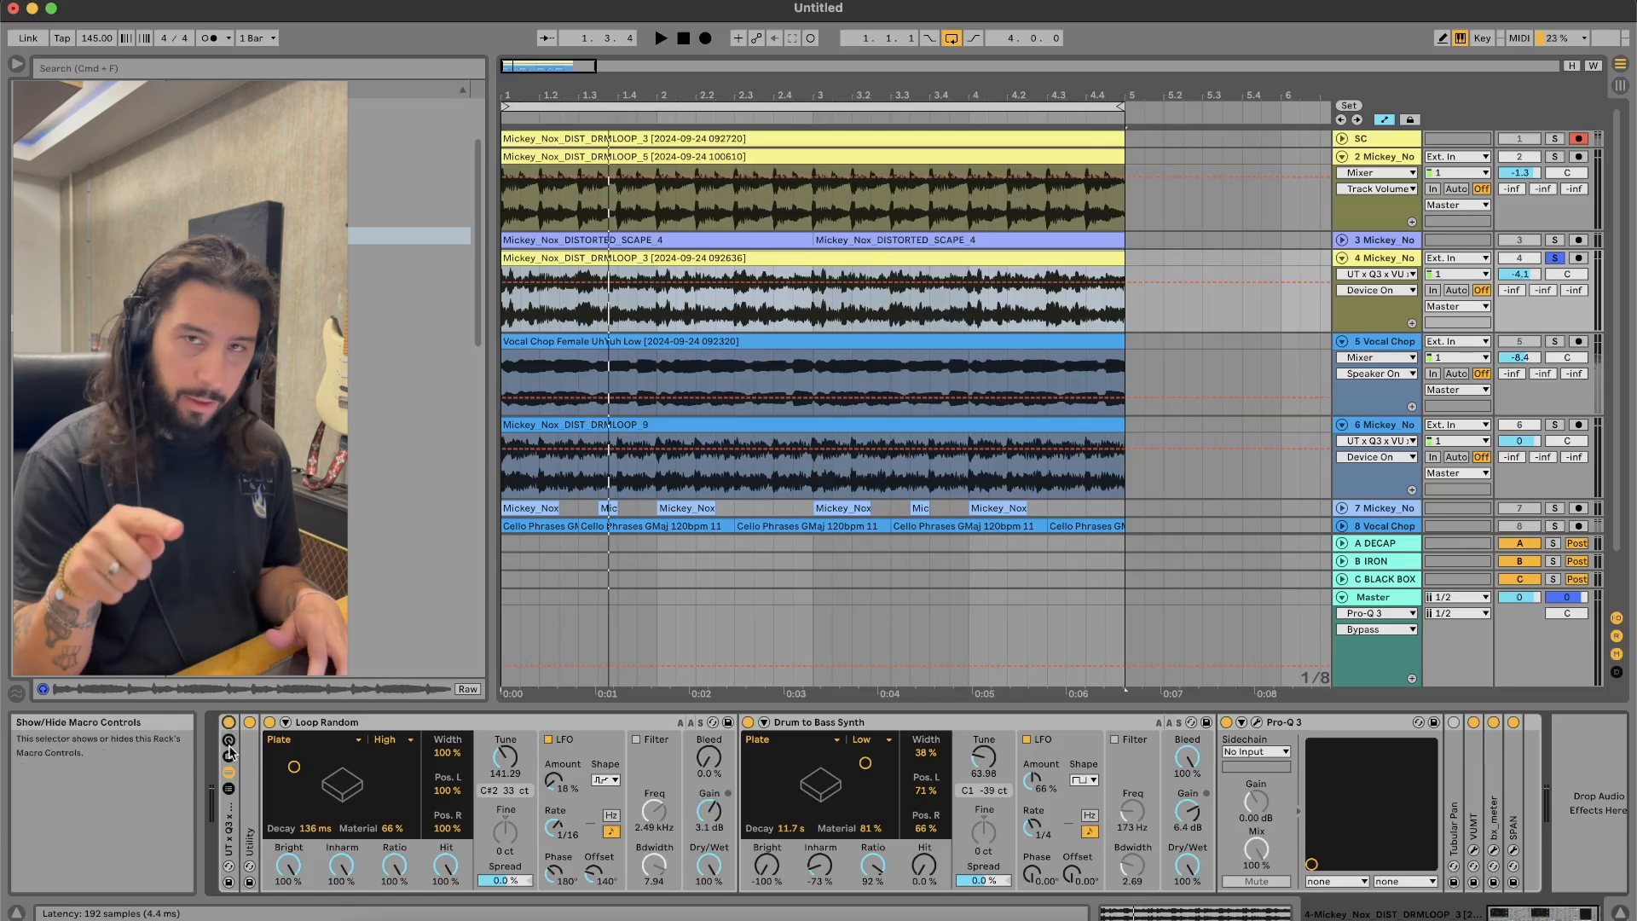
{"action": "key", "text": "space"}
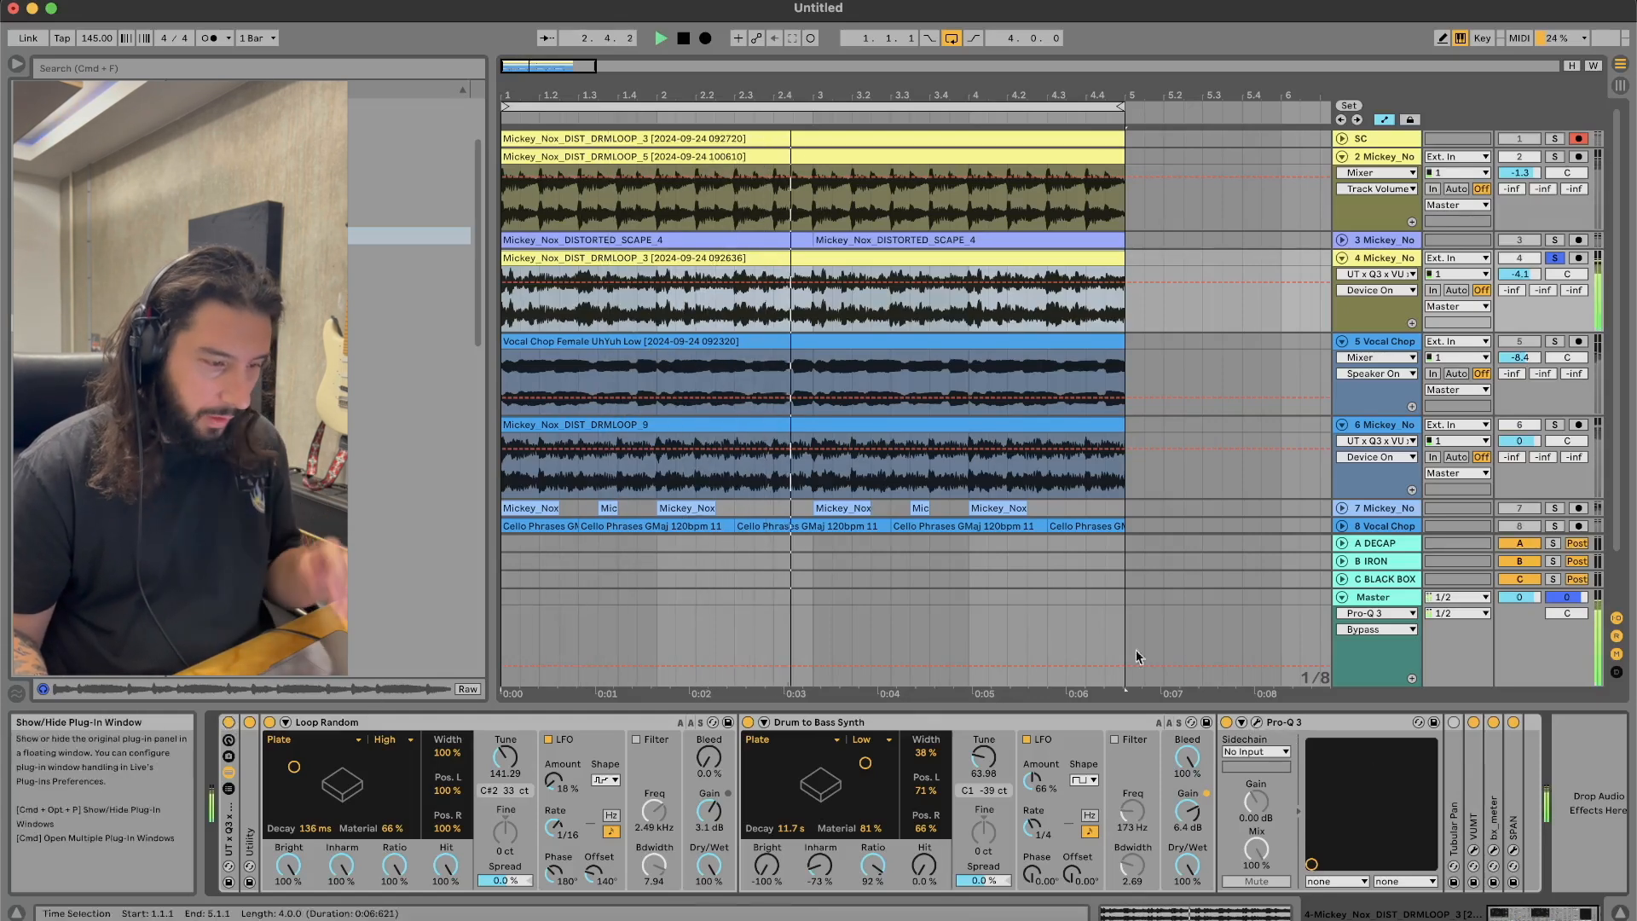
Step: Open Pro-Q 3 on track 4 and delete all of its existing EQ bands
{"action": "left_click", "coordinate": [1256, 722]}
{"action": "key", "text": "space"}
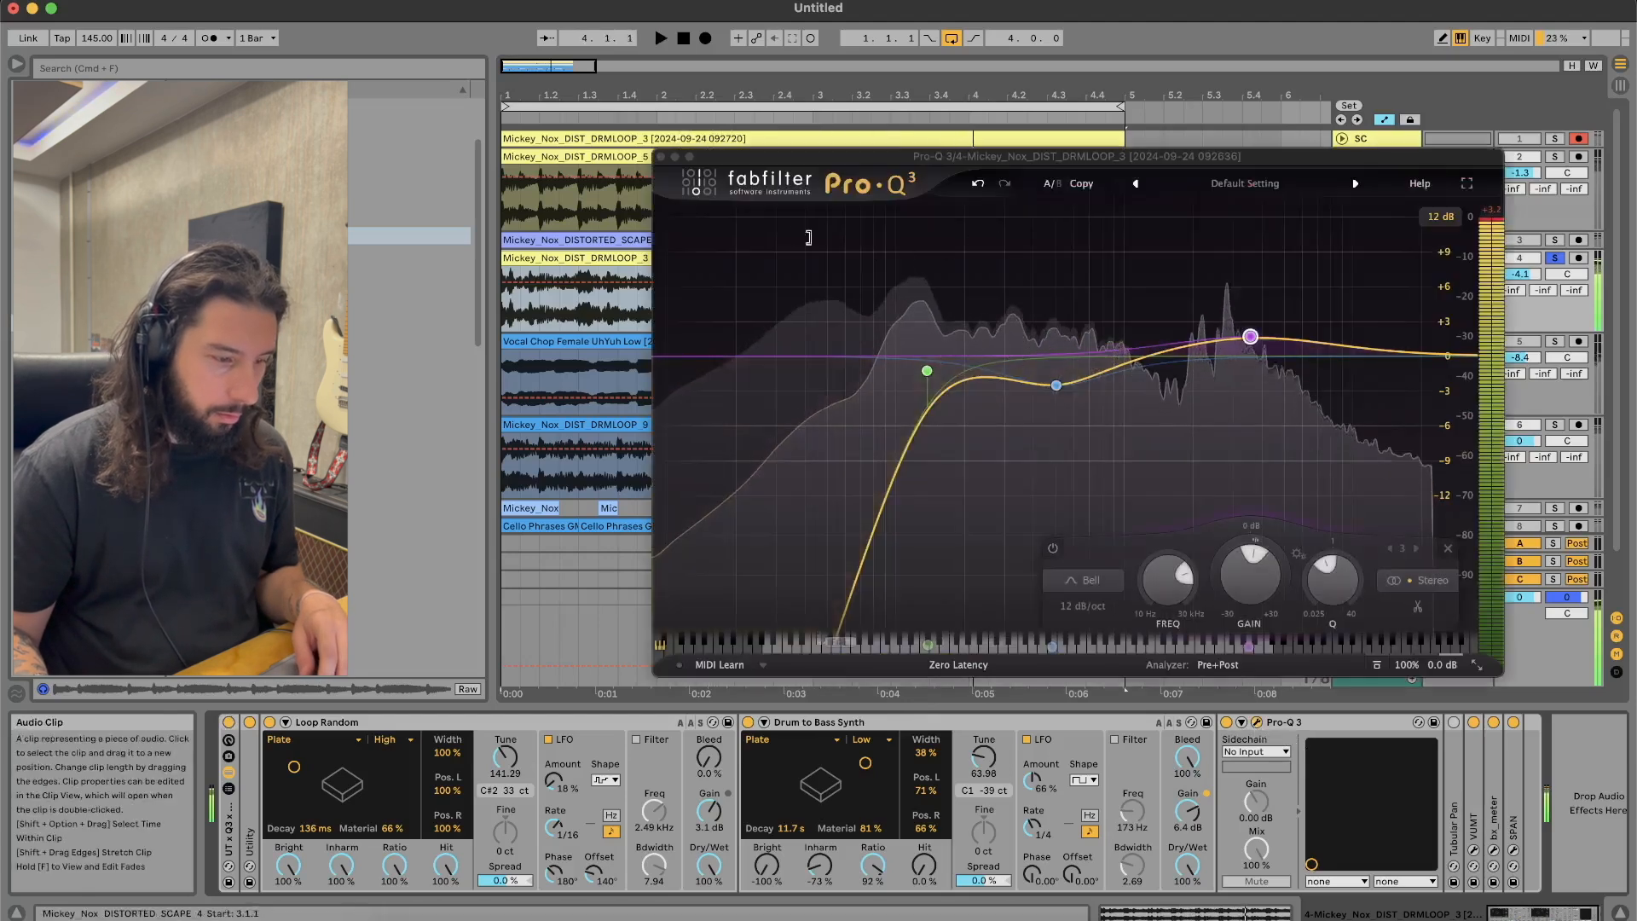
{"action": "left_click_drag", "start_coordinate": [825, 242], "coordinate": [1544, 656]}
{"action": "left_click", "coordinate": [1279, 548]}
Step: Add a 12 dB/oct low cut at about 283 Hz in track 4's Pro-Q 3 during playback, then close the plug-in
{"action": "key", "text": "space"}
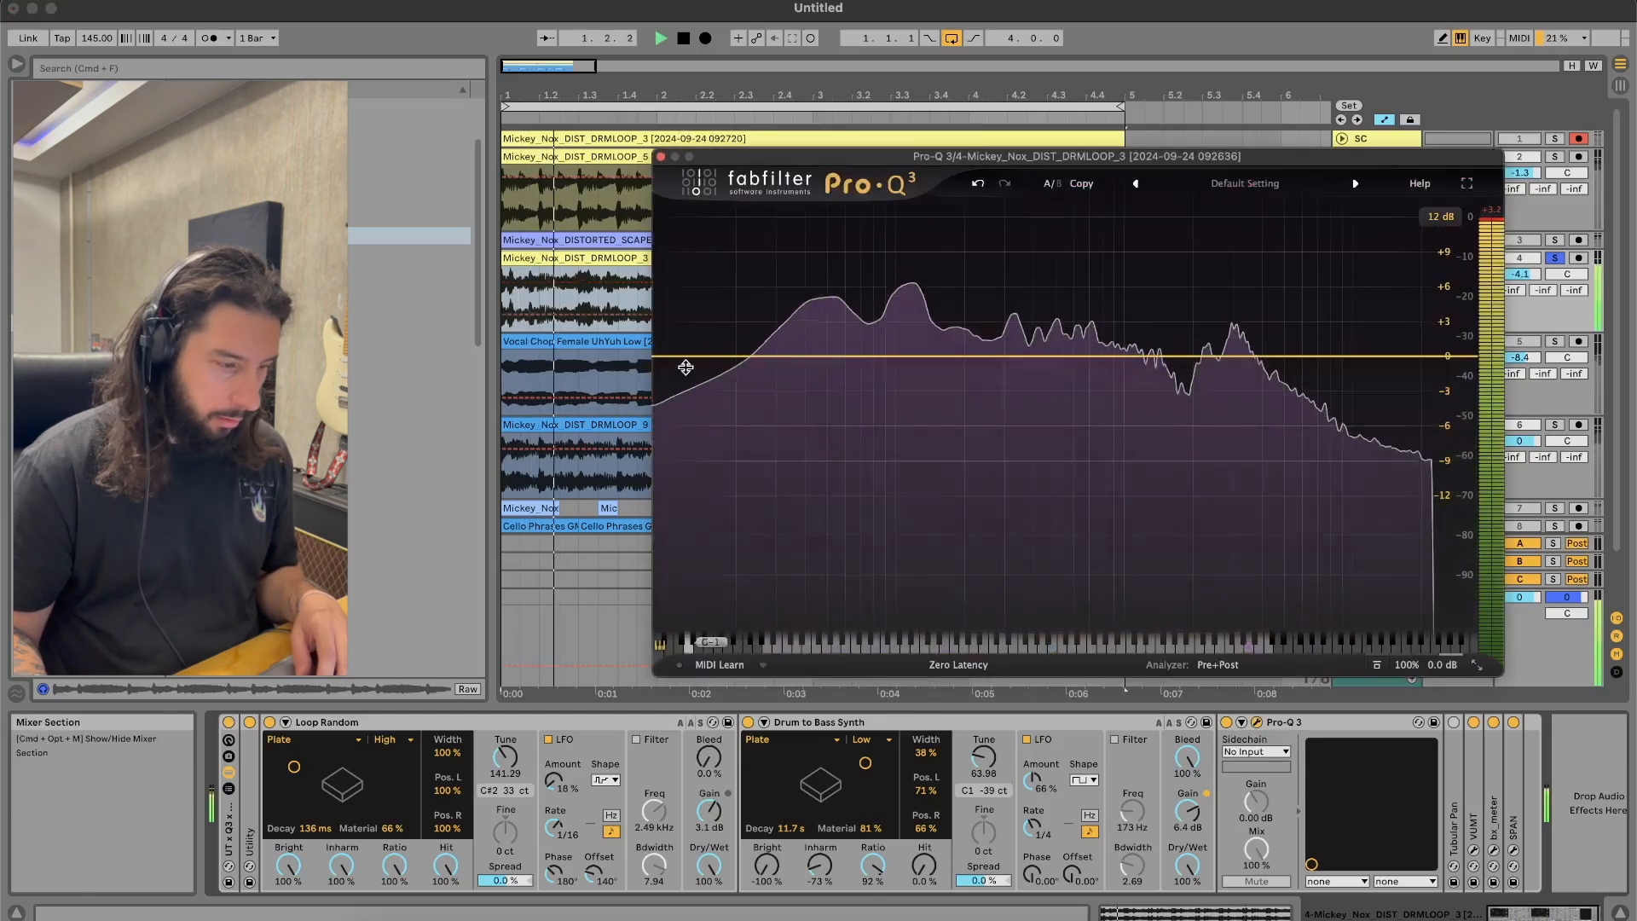
{"action": "left_click", "coordinate": [684, 359]}
{"action": "left_click_drag", "start_coordinate": [684, 359], "coordinate": [999, 354]}
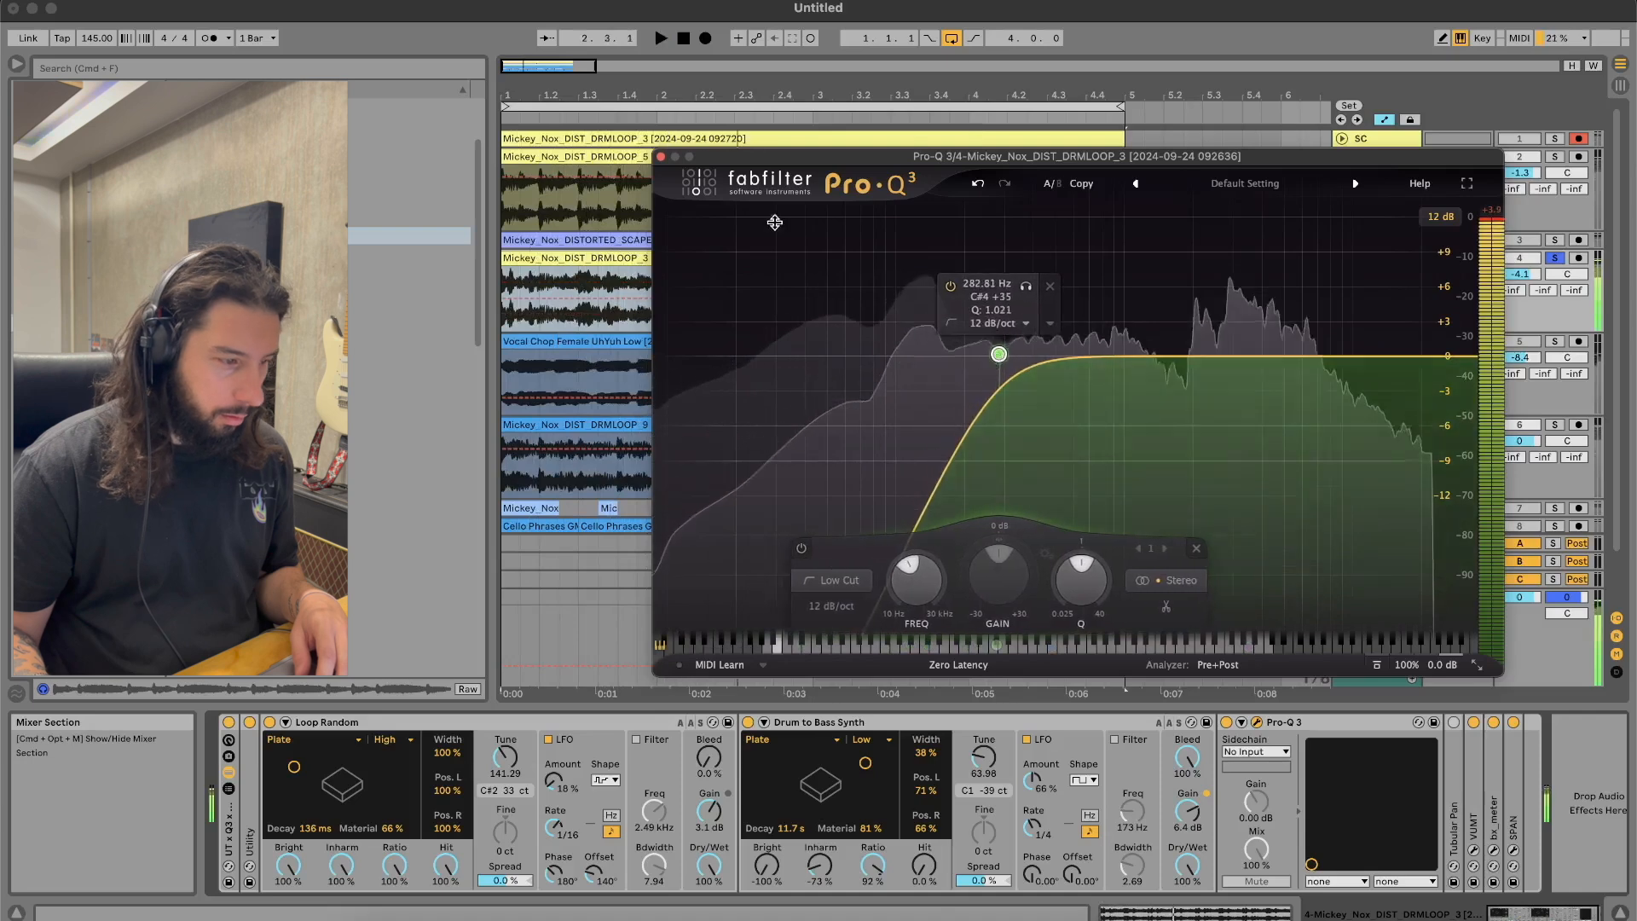
{"action": "left_click", "coordinate": [660, 157]}
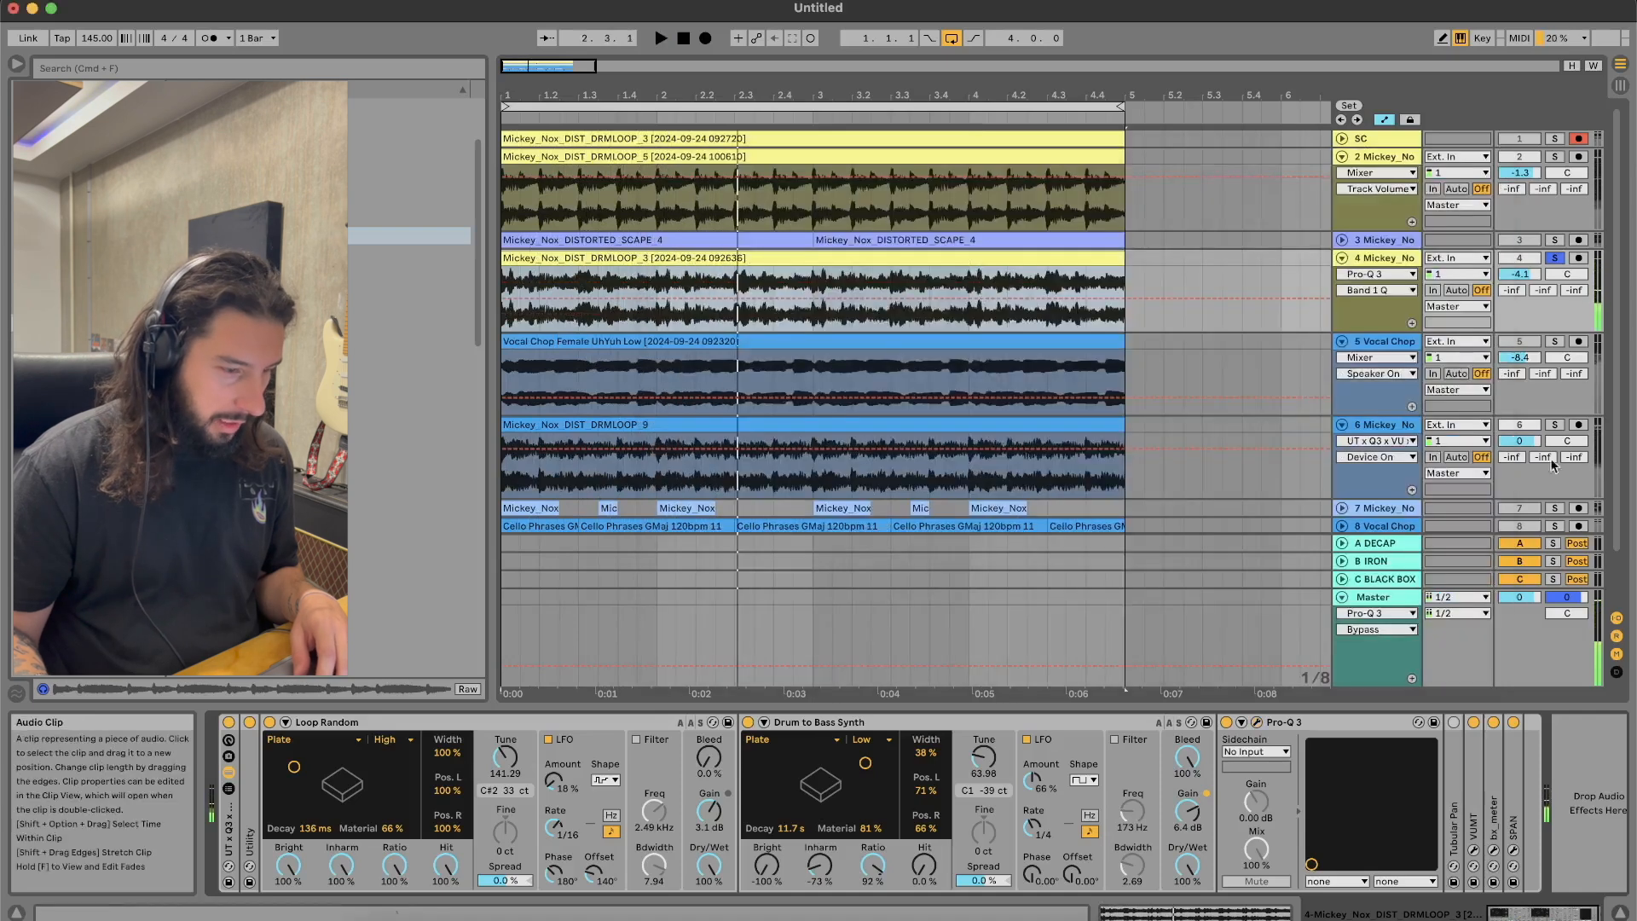
Step: Solo track 2 alongside track 4, play both and set track 4's volume to -3.6 dB
{"action": "left_click", "coordinate": [1555, 157], "text": "super"}
{"action": "key", "text": "space"}
{"action": "left_click_drag", "start_coordinate": [1520, 273], "coordinate": [1520, 263]}
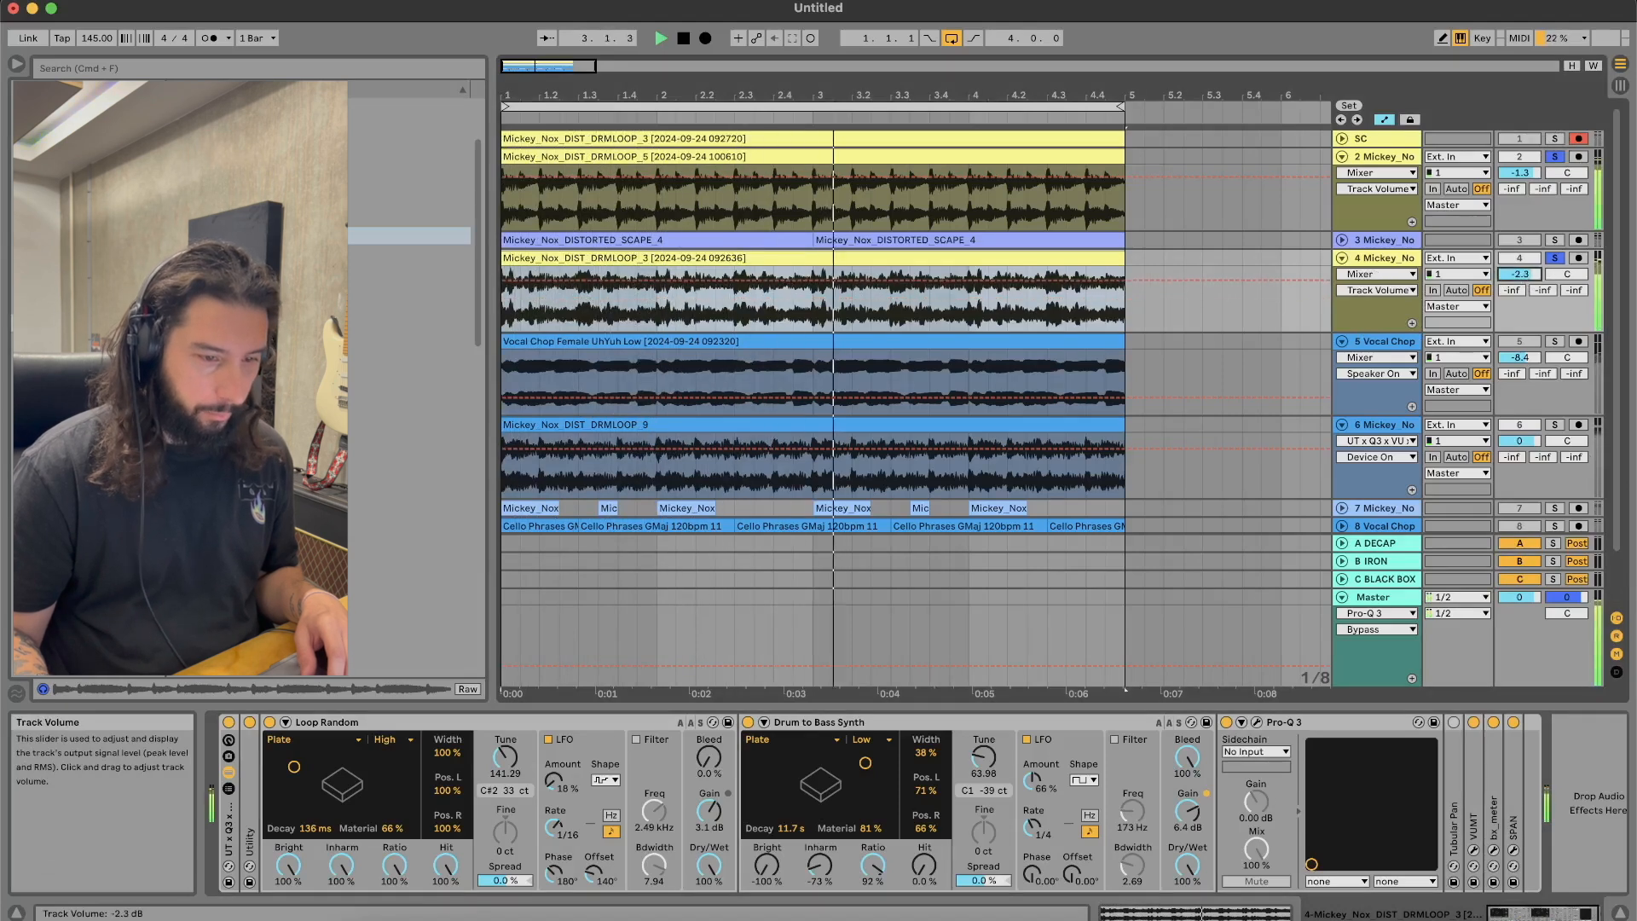
{"action": "left_click_drag", "start_coordinate": [1520, 274], "coordinate": [1520, 277]}
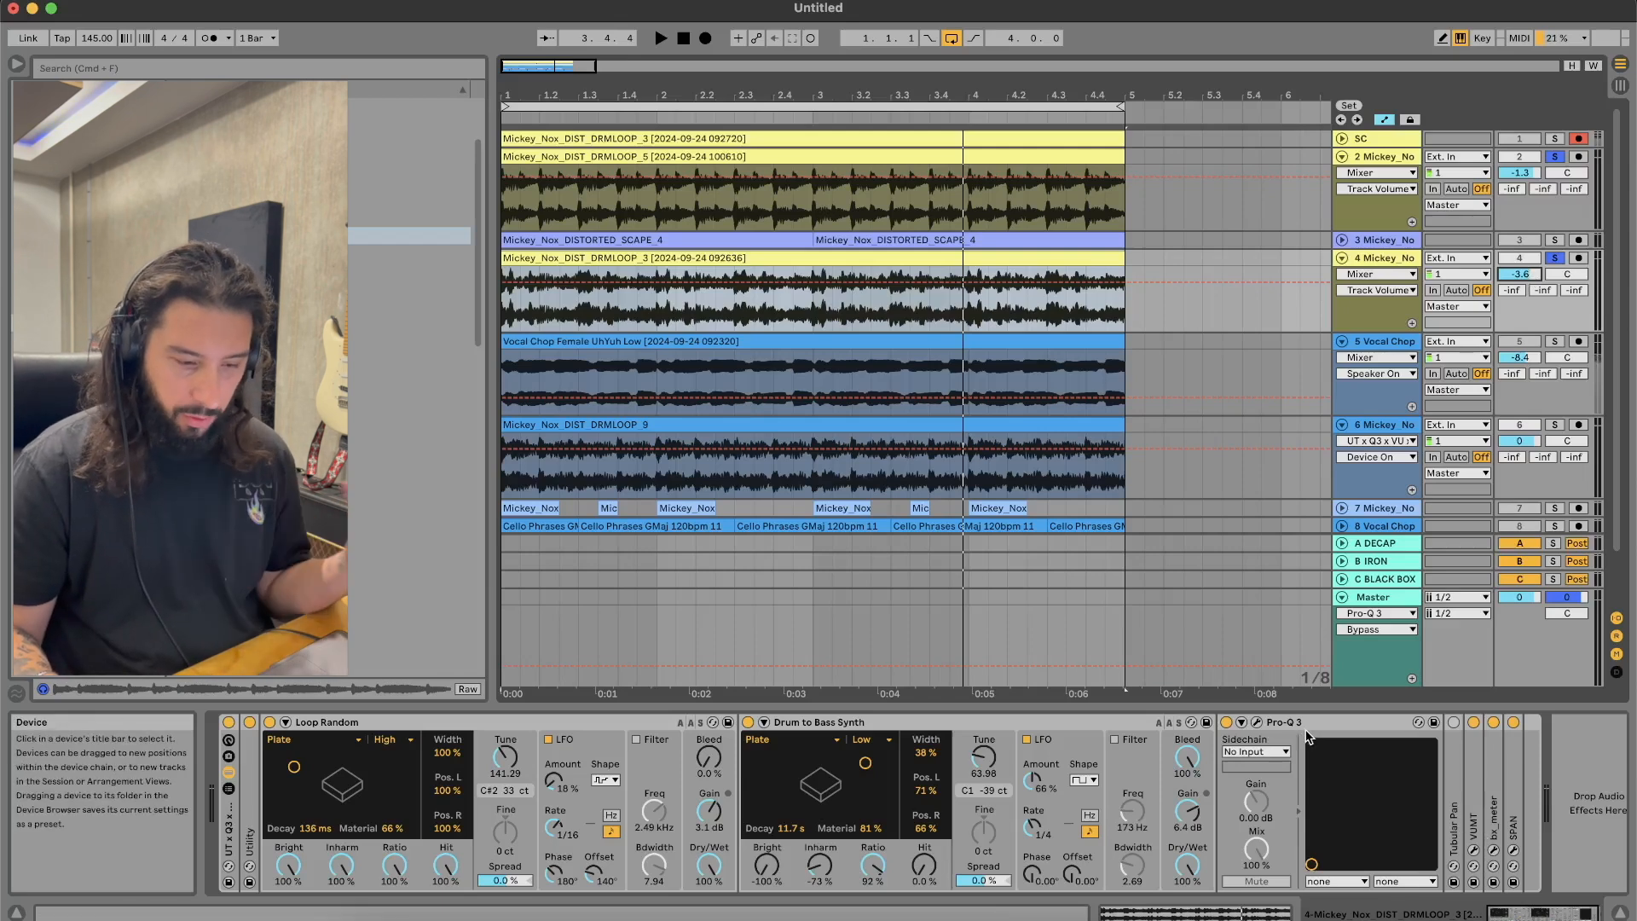
Step: Expand and enable Tubular Pan on track 4, audition it, and raise its decay to 14.7 s and radius to 74%
{"action": "double_click", "coordinate": [1457, 755]}
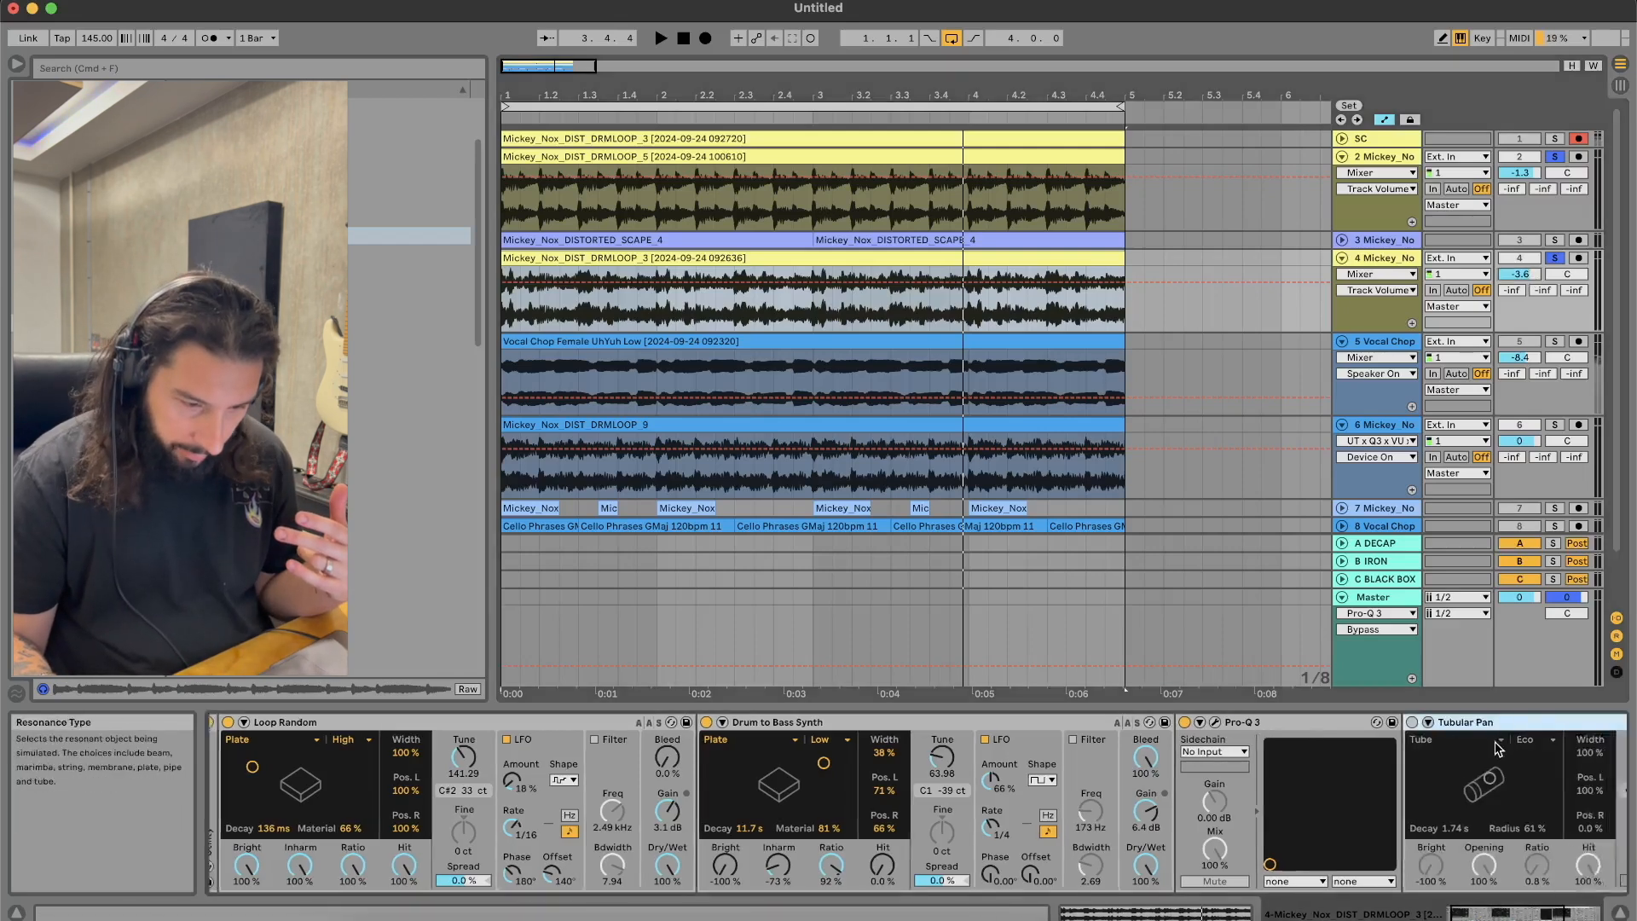
{"action": "key", "text": "space"}
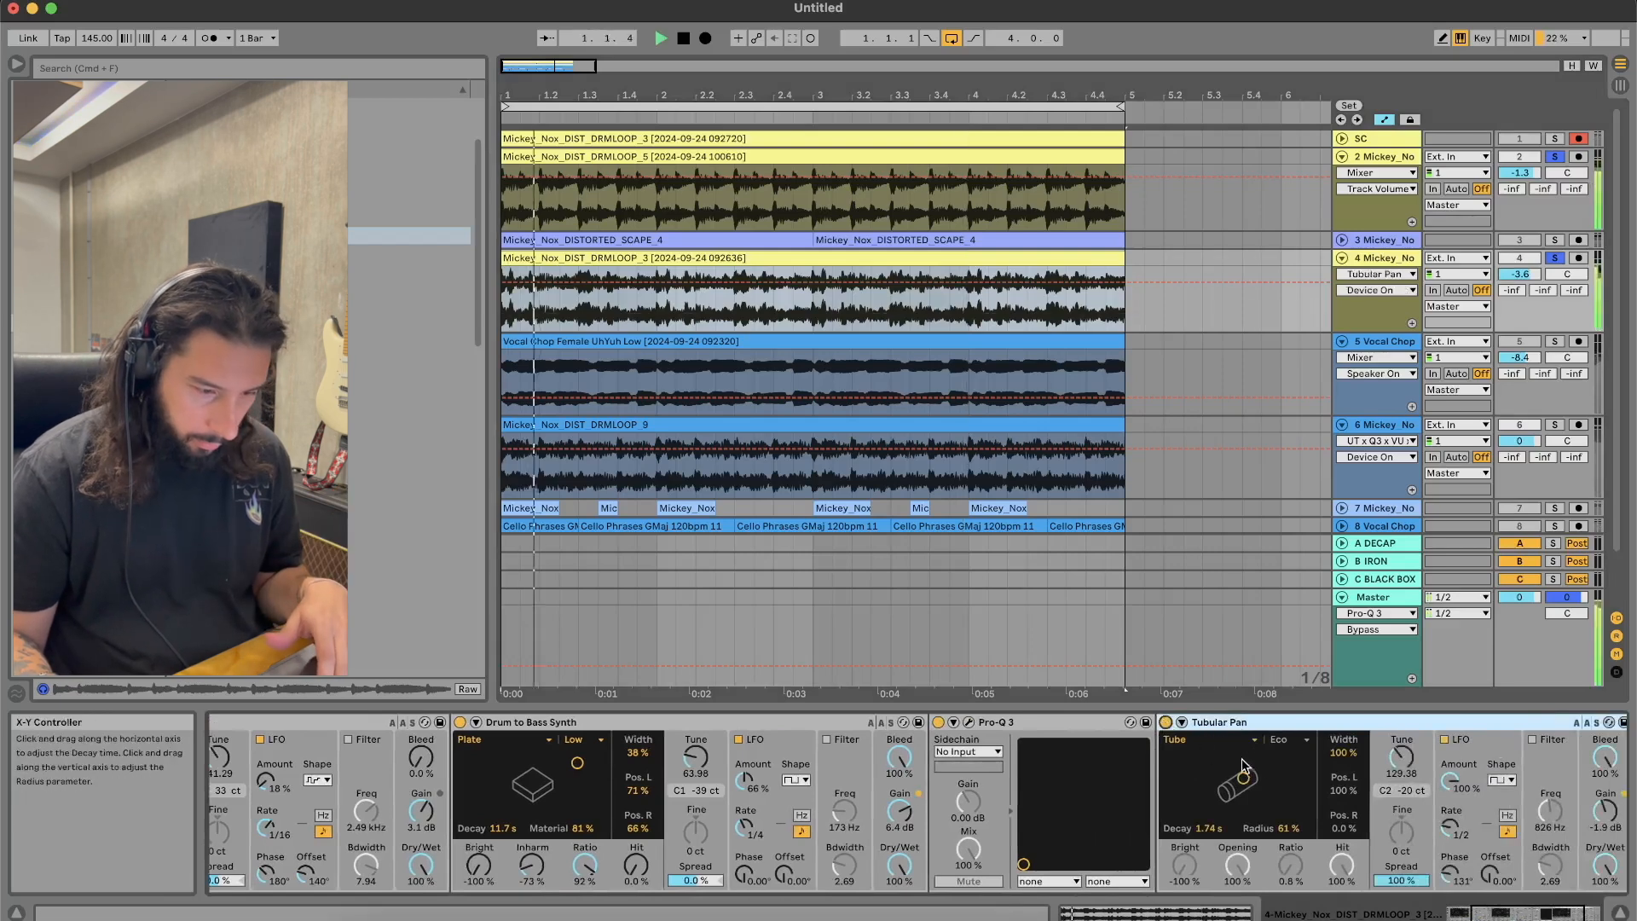
{"action": "key", "text": "space"}
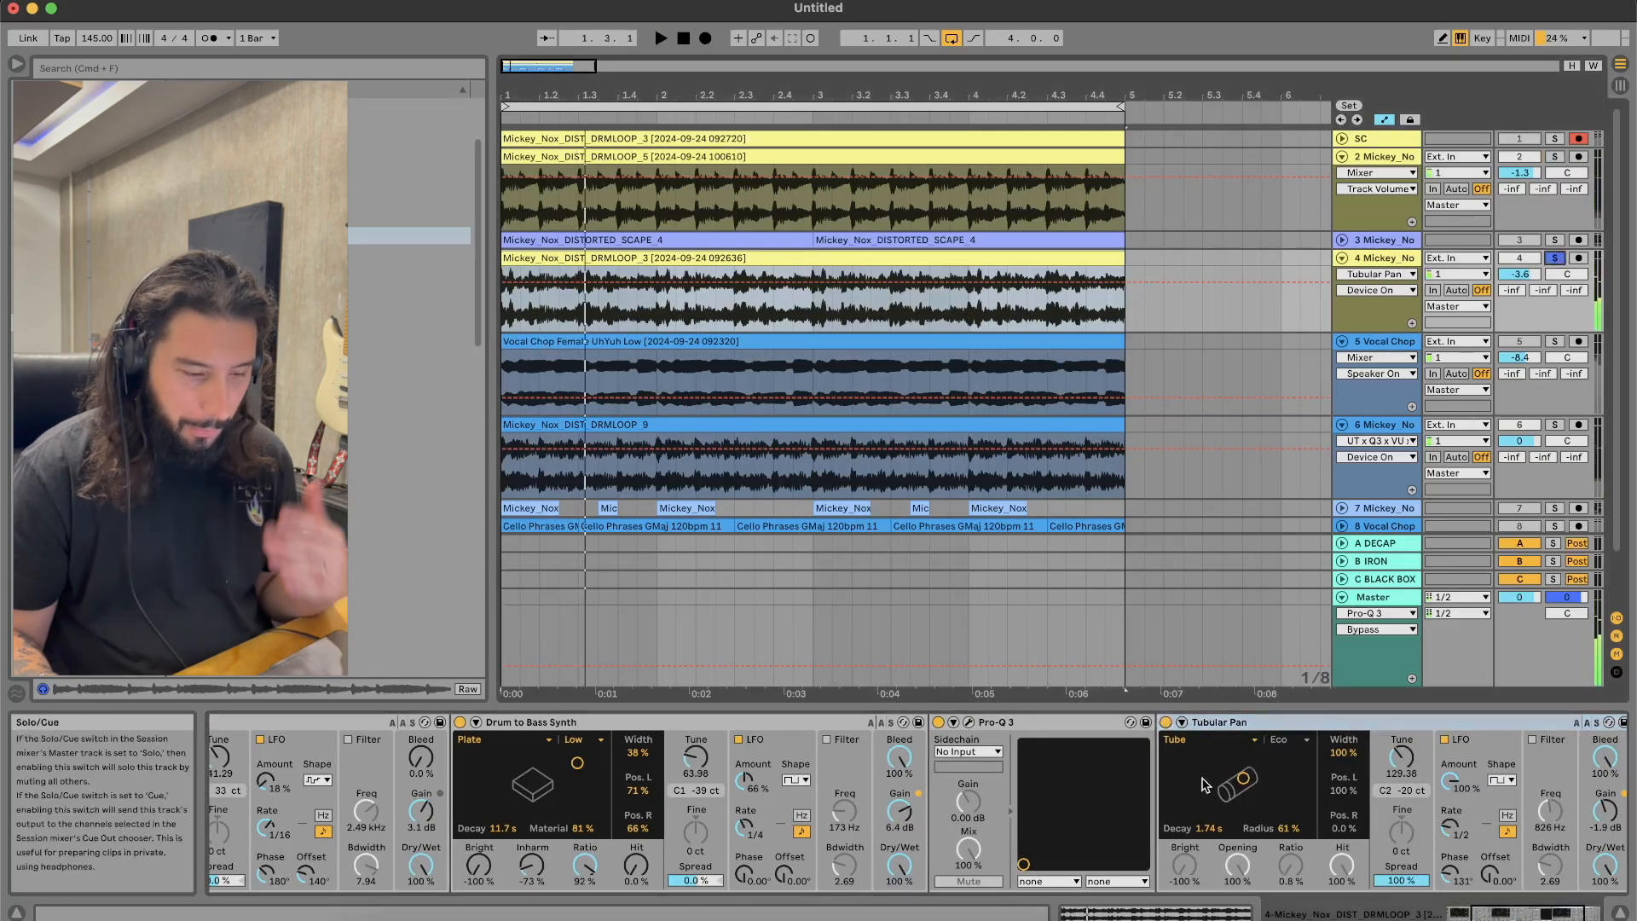
{"action": "left_click_drag", "start_coordinate": [1220, 780], "coordinate": [1192, 804]}
{"action": "key", "text": "space"}
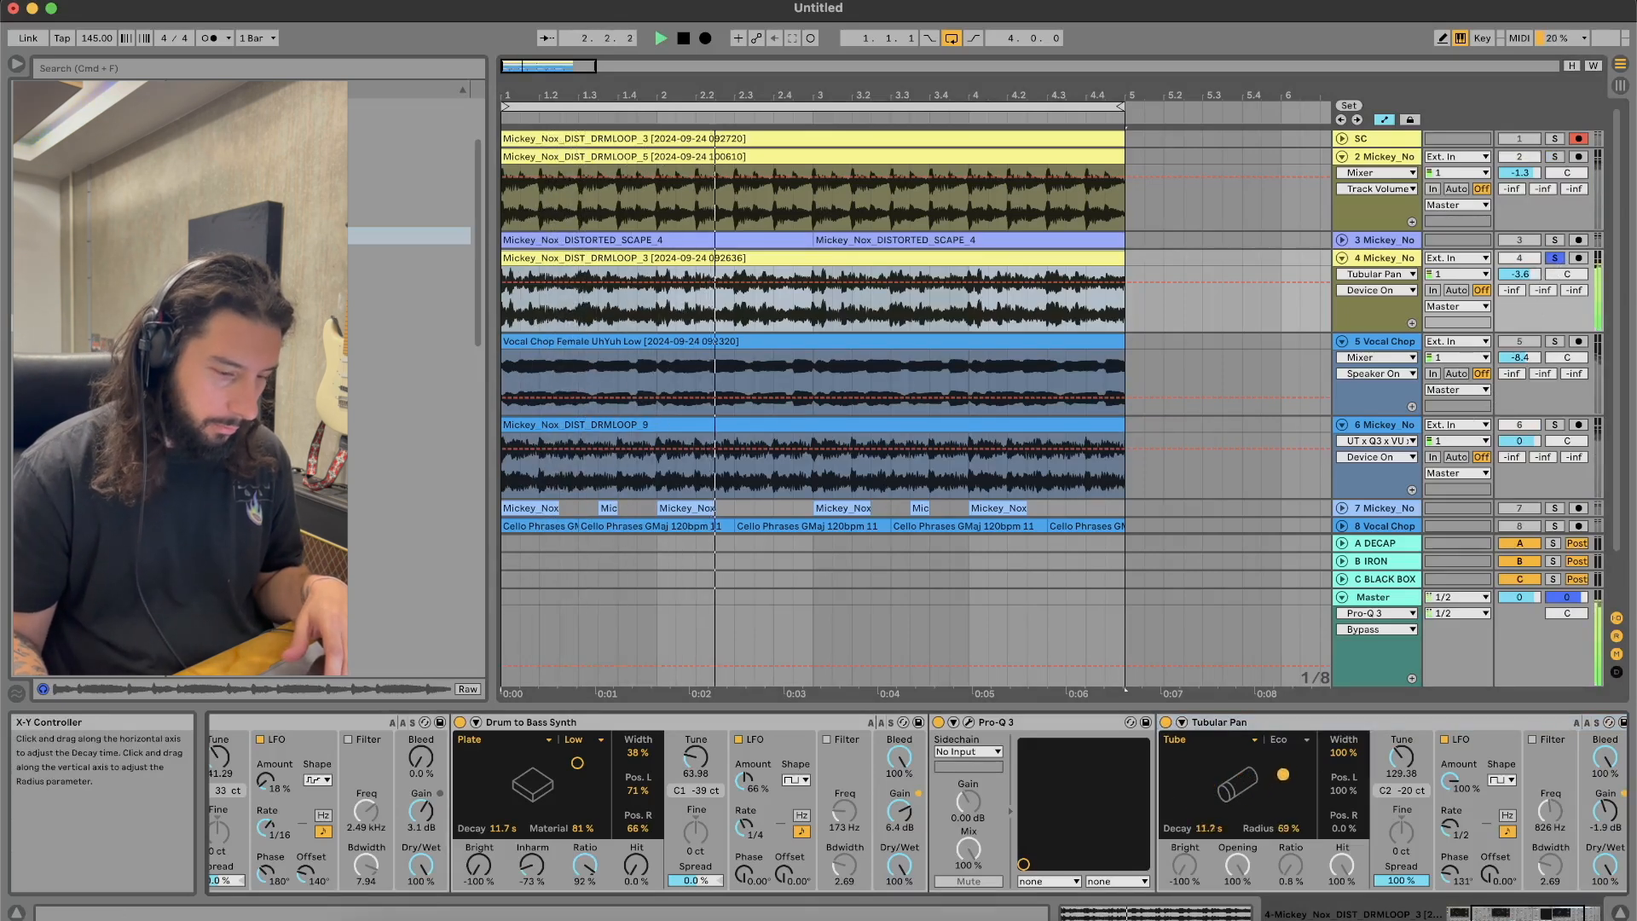
{"action": "scroll", "coordinate": [1276, 792], "scroll_direction": "right", "scroll_amount": 3}
{"action": "key", "text": "space"}
Step: Set Tubular Pan's spread to -100% and lower its tune to 16.35 Hz while playing track 4
{"action": "left_click_drag", "start_coordinate": [1212, 880], "coordinate": [1212, 917]}
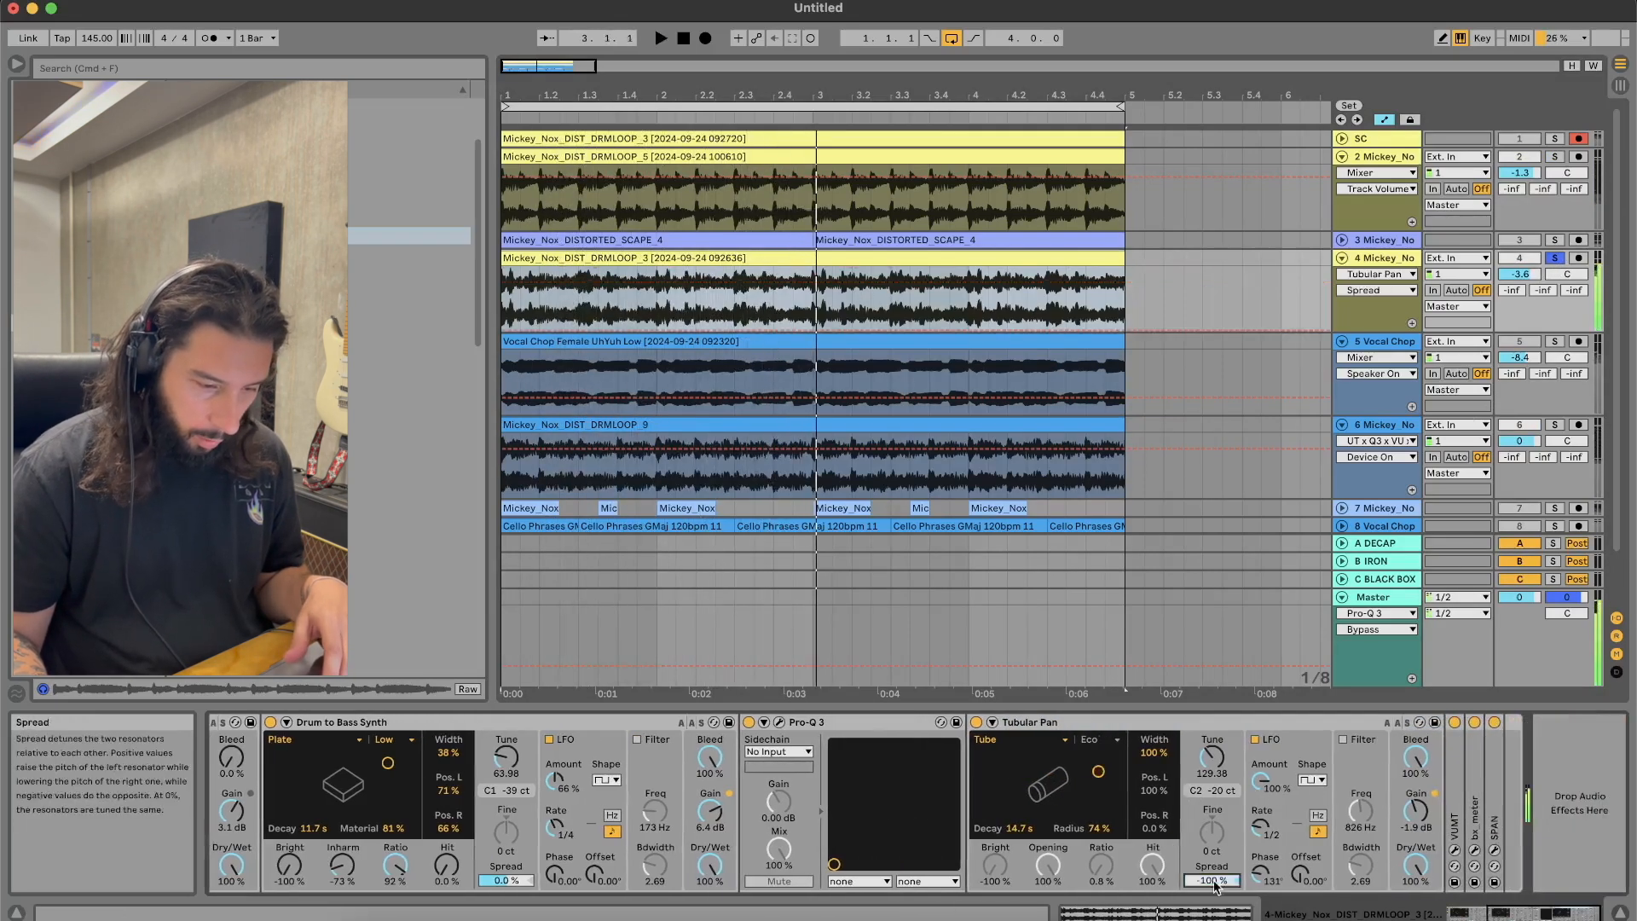
{"action": "key", "text": "space"}
{"action": "left_click_drag", "start_coordinate": [1211, 757], "coordinate": [1212, 694]}
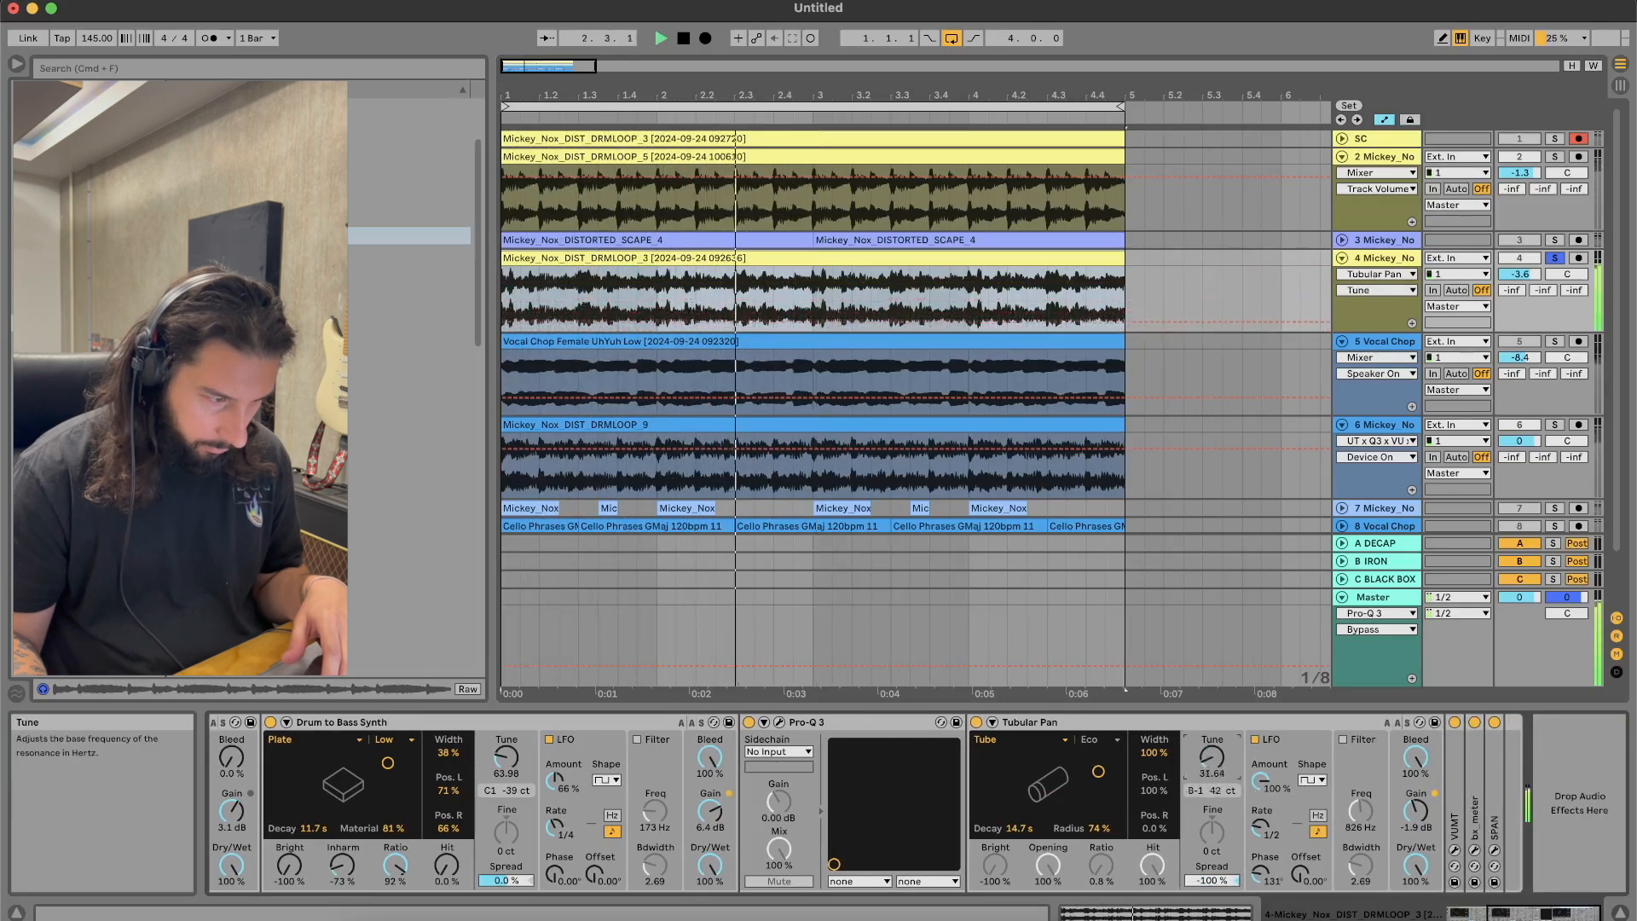
{"action": "left_click_drag", "start_coordinate": [1212, 757], "coordinate": [1212, 688]}
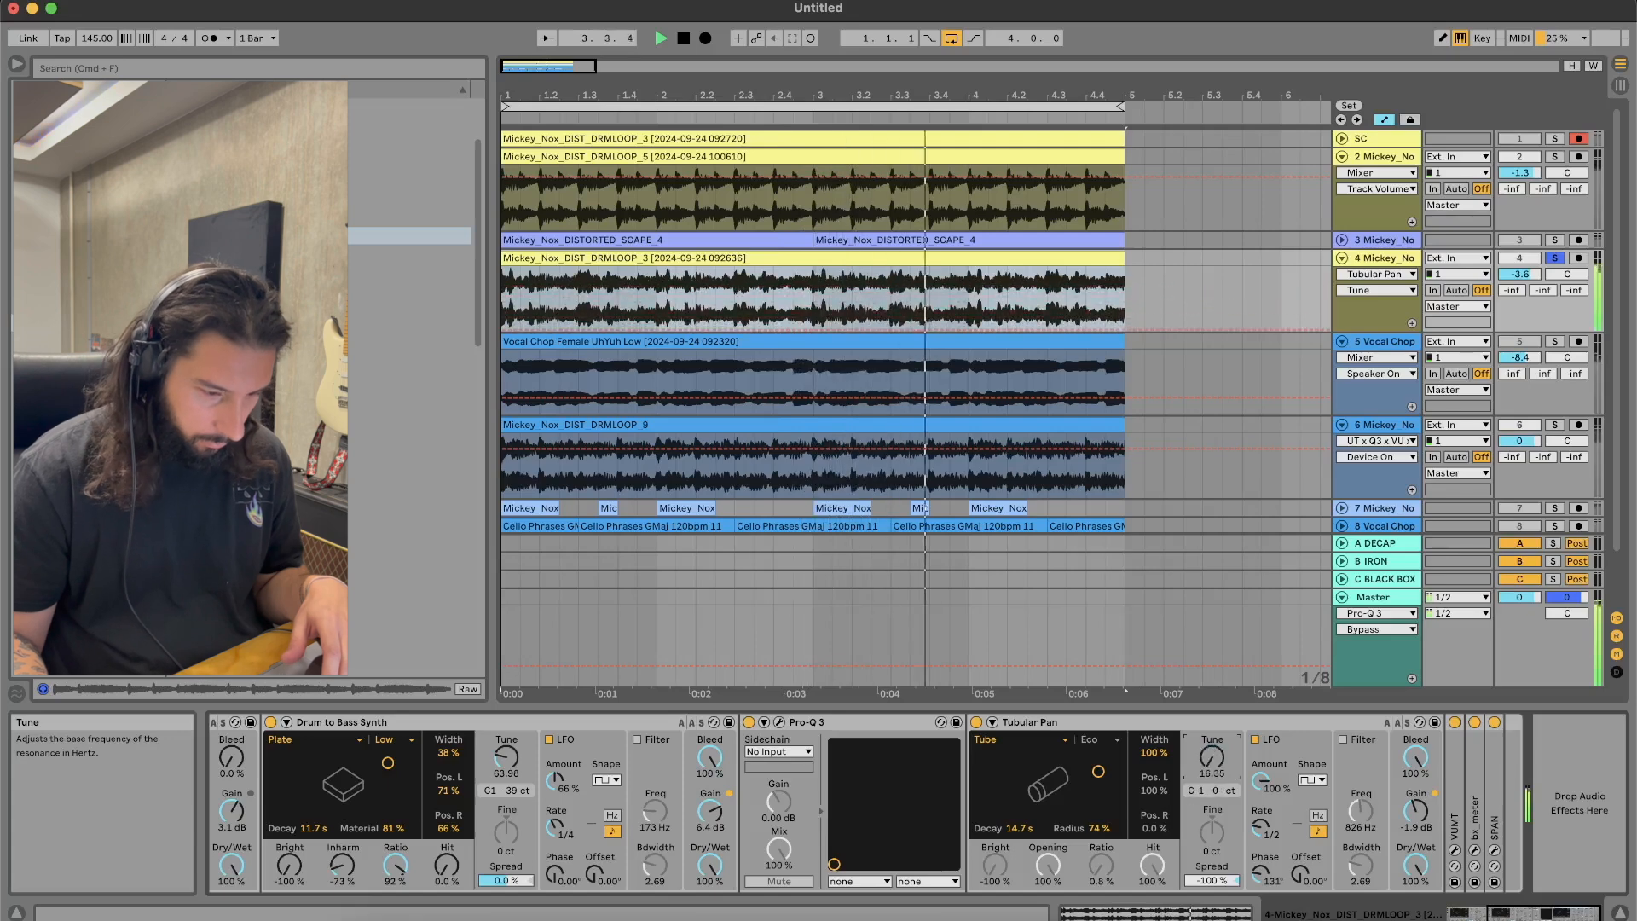
Step: Shorten Tubular Pan's decay to 142 ms and change its resonance type to String
{"action": "left_click_drag", "start_coordinate": [1098, 770], "coordinate": [989, 800]}
{"action": "left_click", "coordinate": [1019, 739]}
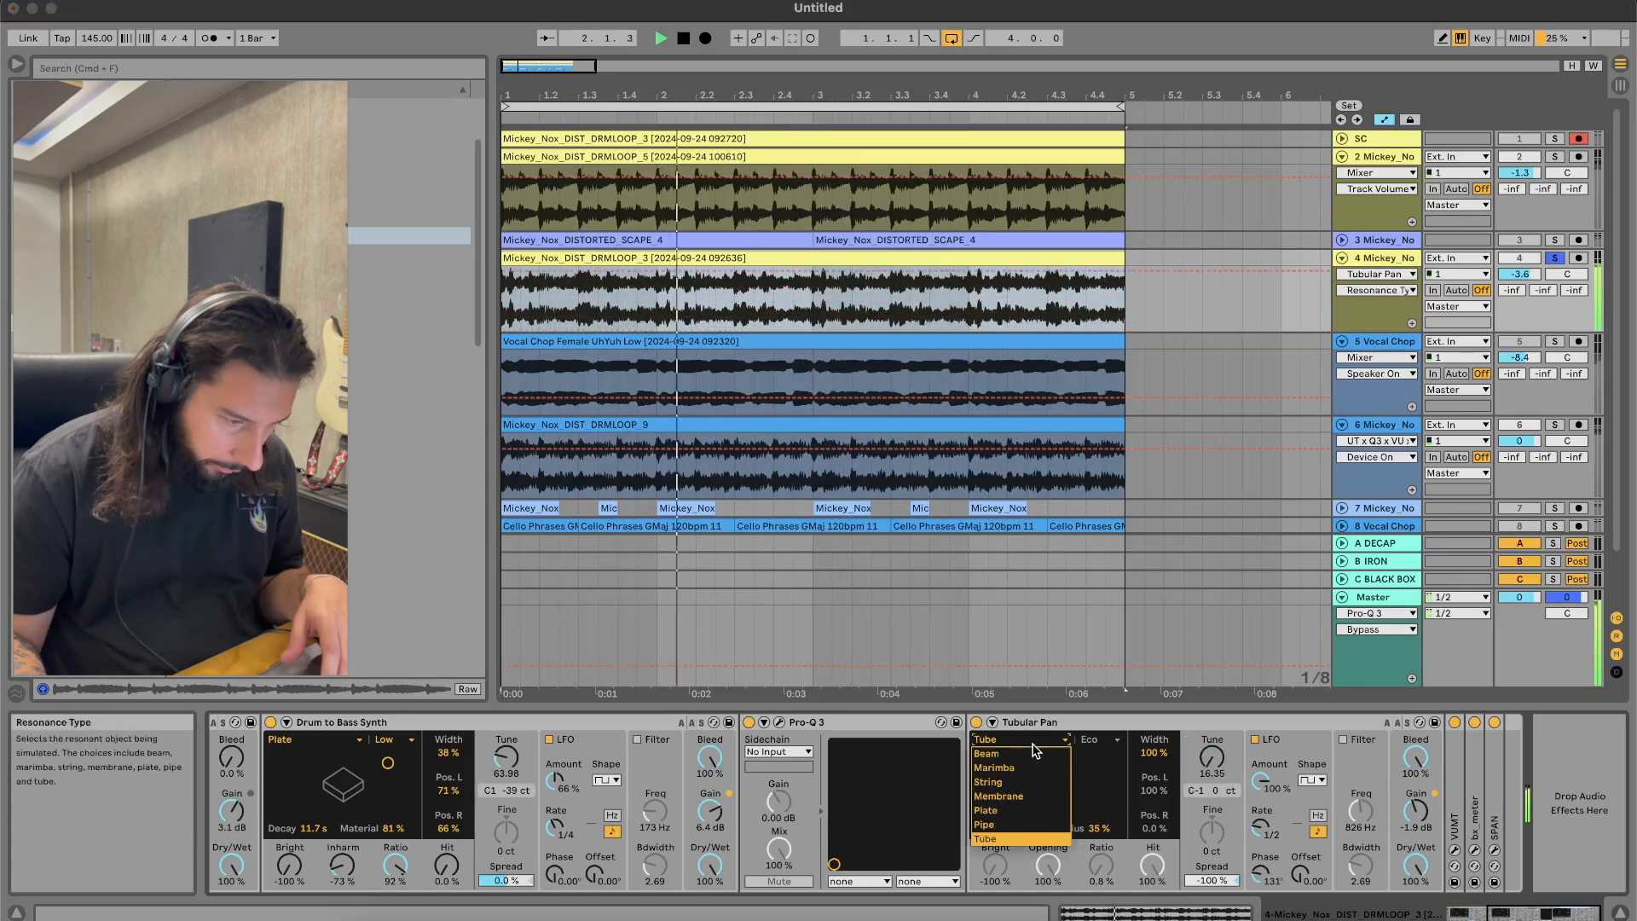
{"action": "left_click", "coordinate": [1006, 764]}
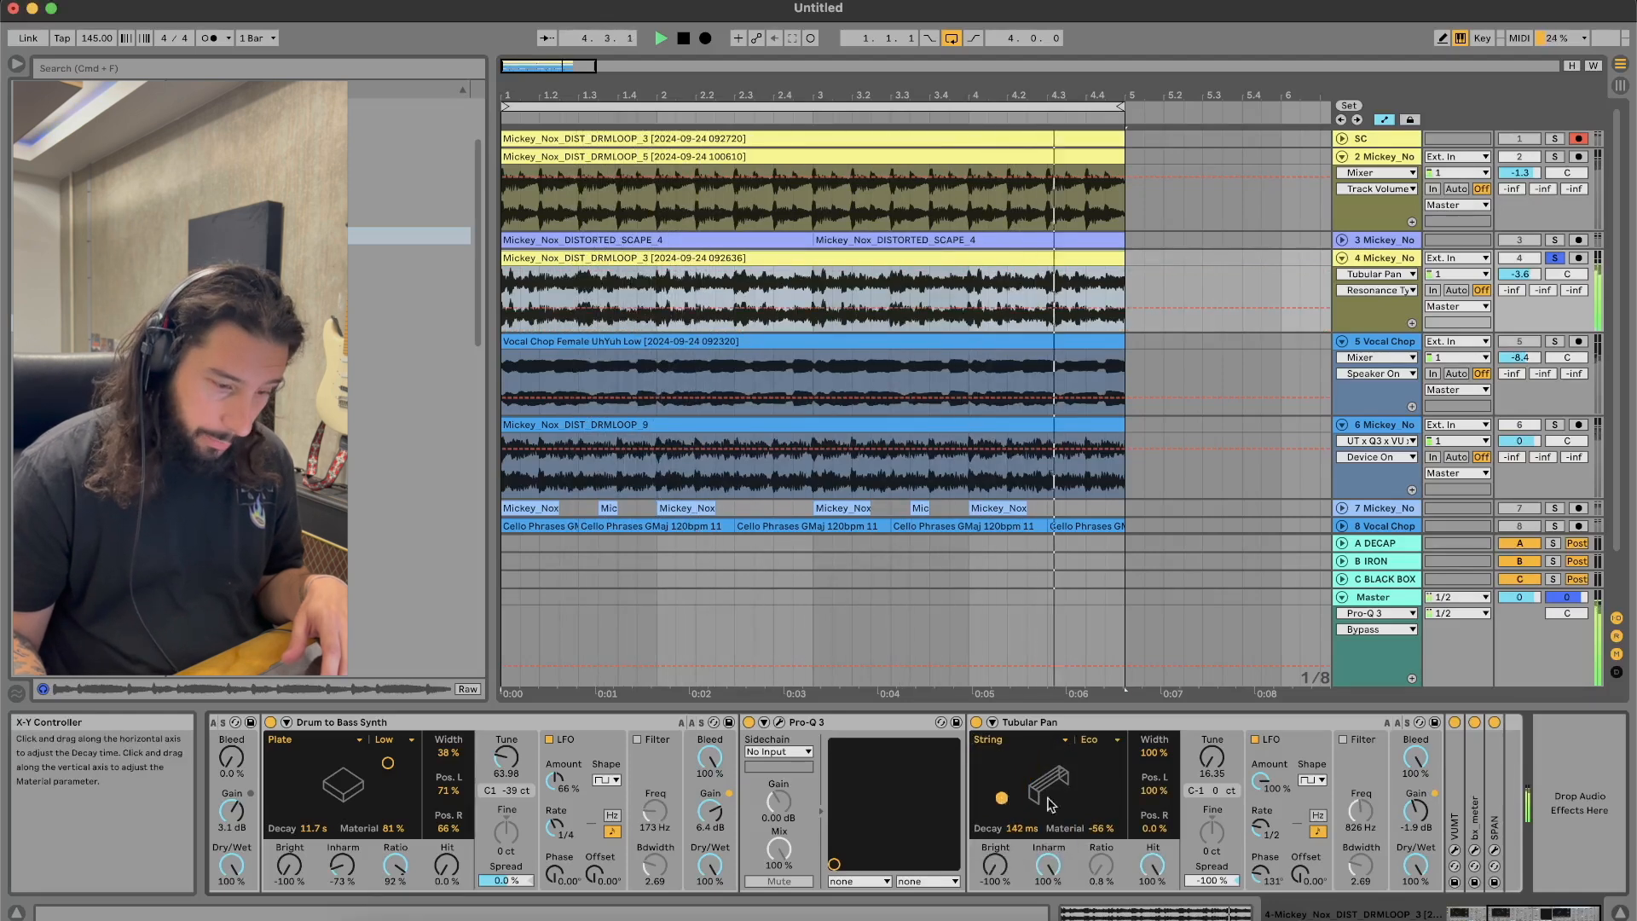
Step: Switch Tubular Pan's LFO rate from tempo sync to Hz and set it to 1.06 Hz
{"action": "left_click", "coordinate": [1318, 817]}
{"action": "left_click_drag", "start_coordinate": [1262, 827], "coordinate": [1258, 880]}
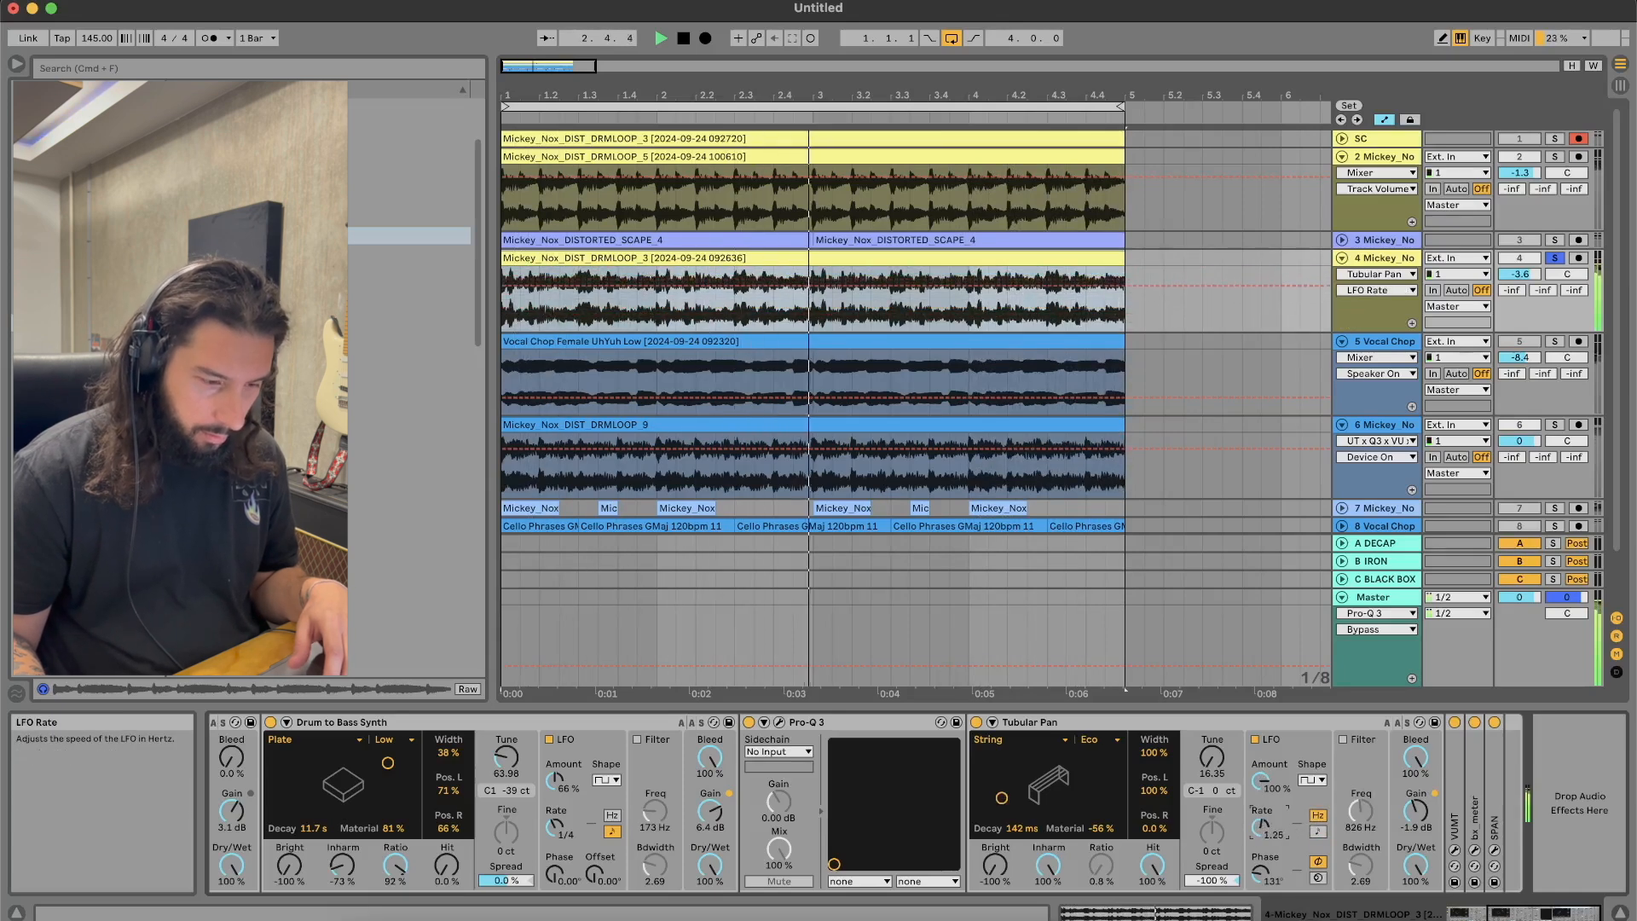
Step: Solo track 2 together with track 4 again, play both and set track 4's volume to -3.8 dB
{"action": "left_click", "coordinate": [1556, 156]}
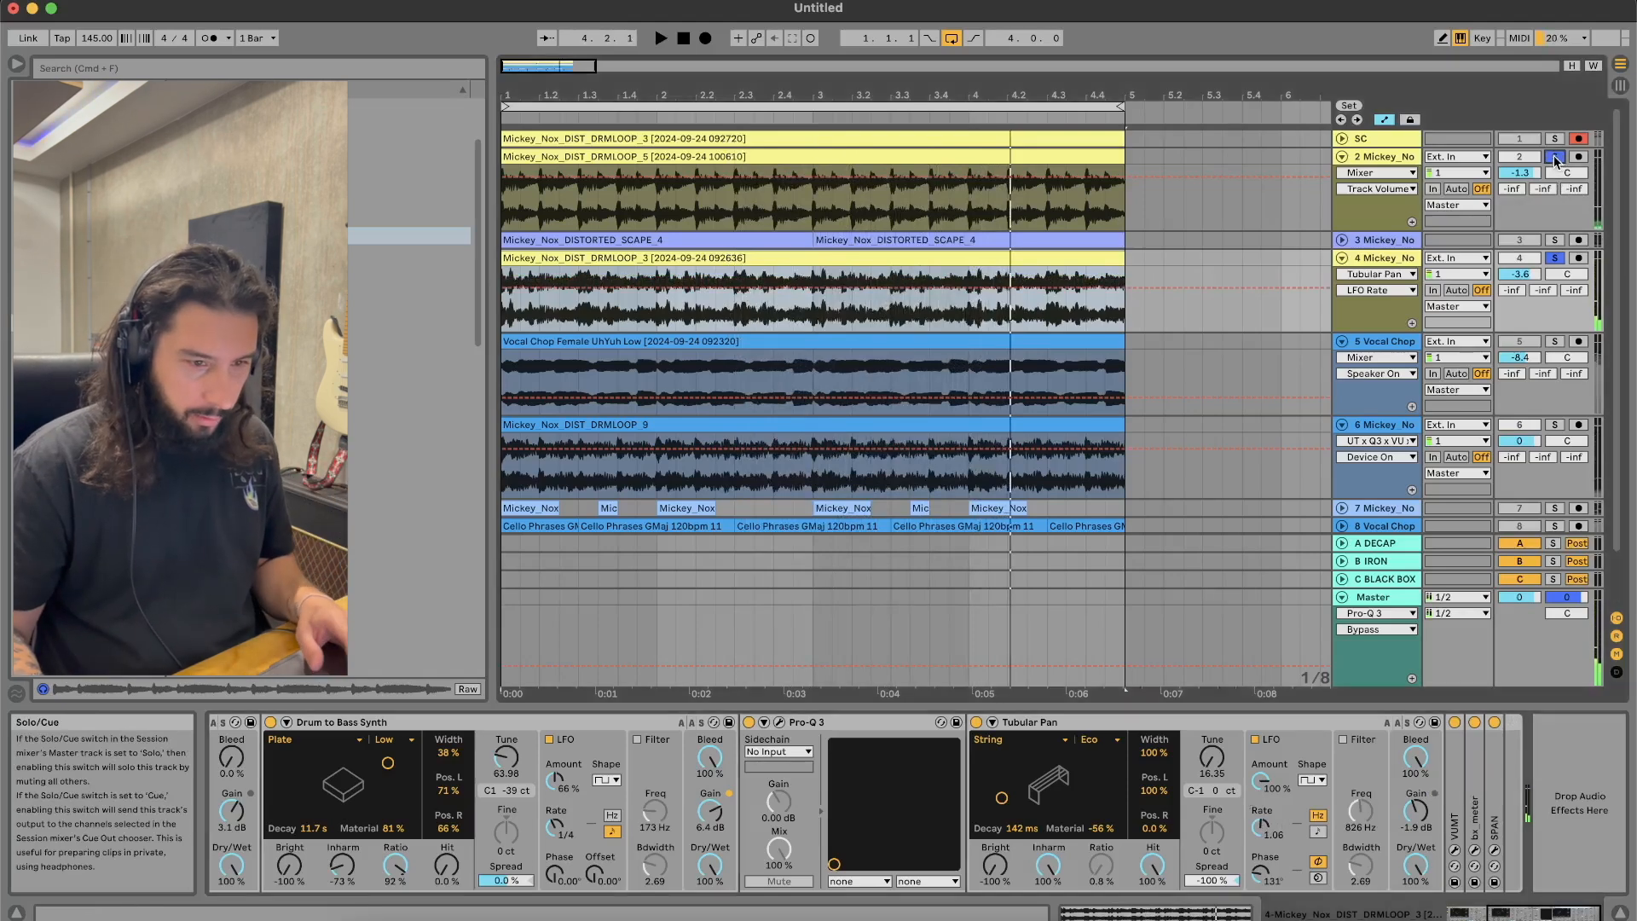
{"action": "key", "text": "space"}
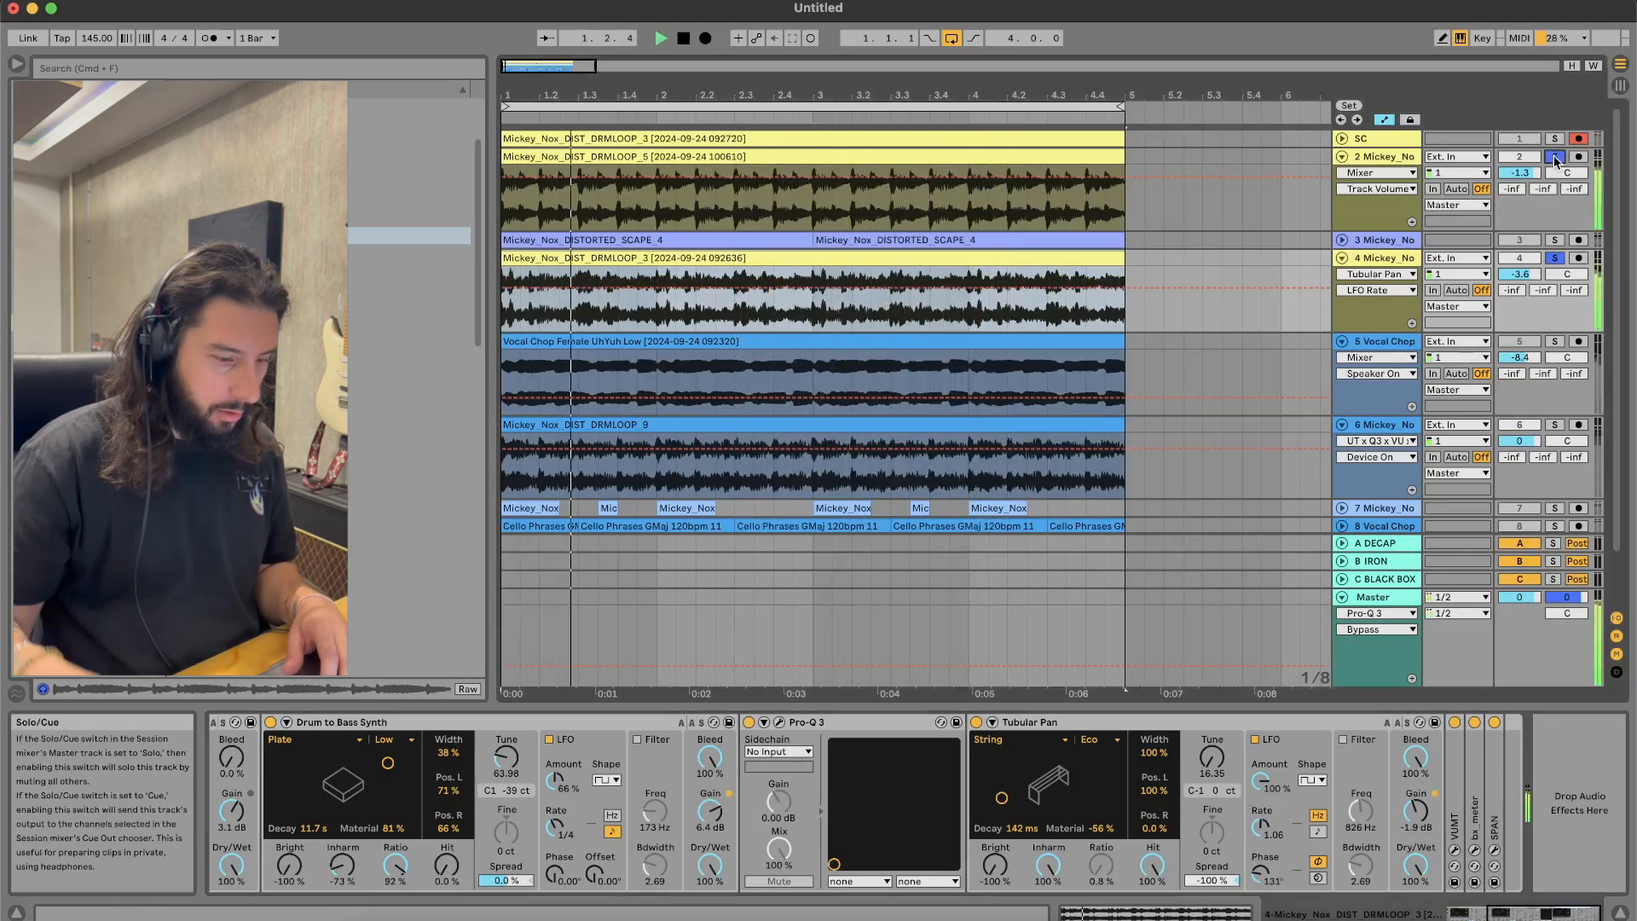
{"action": "left_click_drag", "start_coordinate": [1533, 274], "coordinate": [1533, 276]}
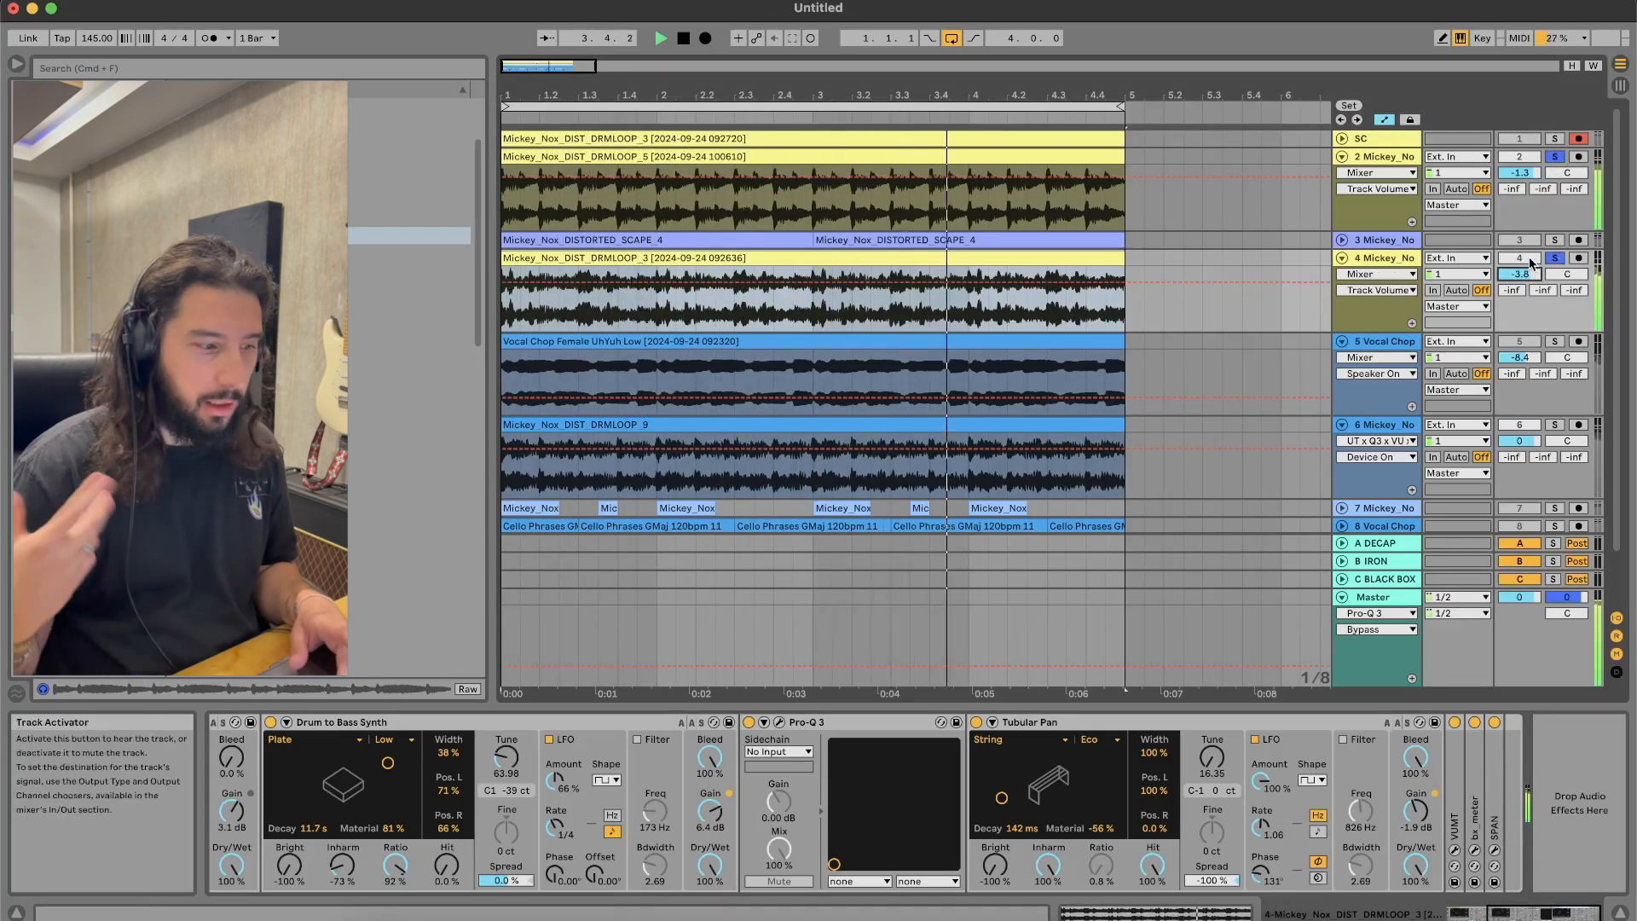
Step: Bypass and reactivate track 4's effect rack during playback to compare the dry and processed loop
{"action": "scroll", "coordinate": [237, 750], "scroll_direction": "left", "scroll_amount": 5}
{"action": "left_click", "coordinate": [229, 725]}
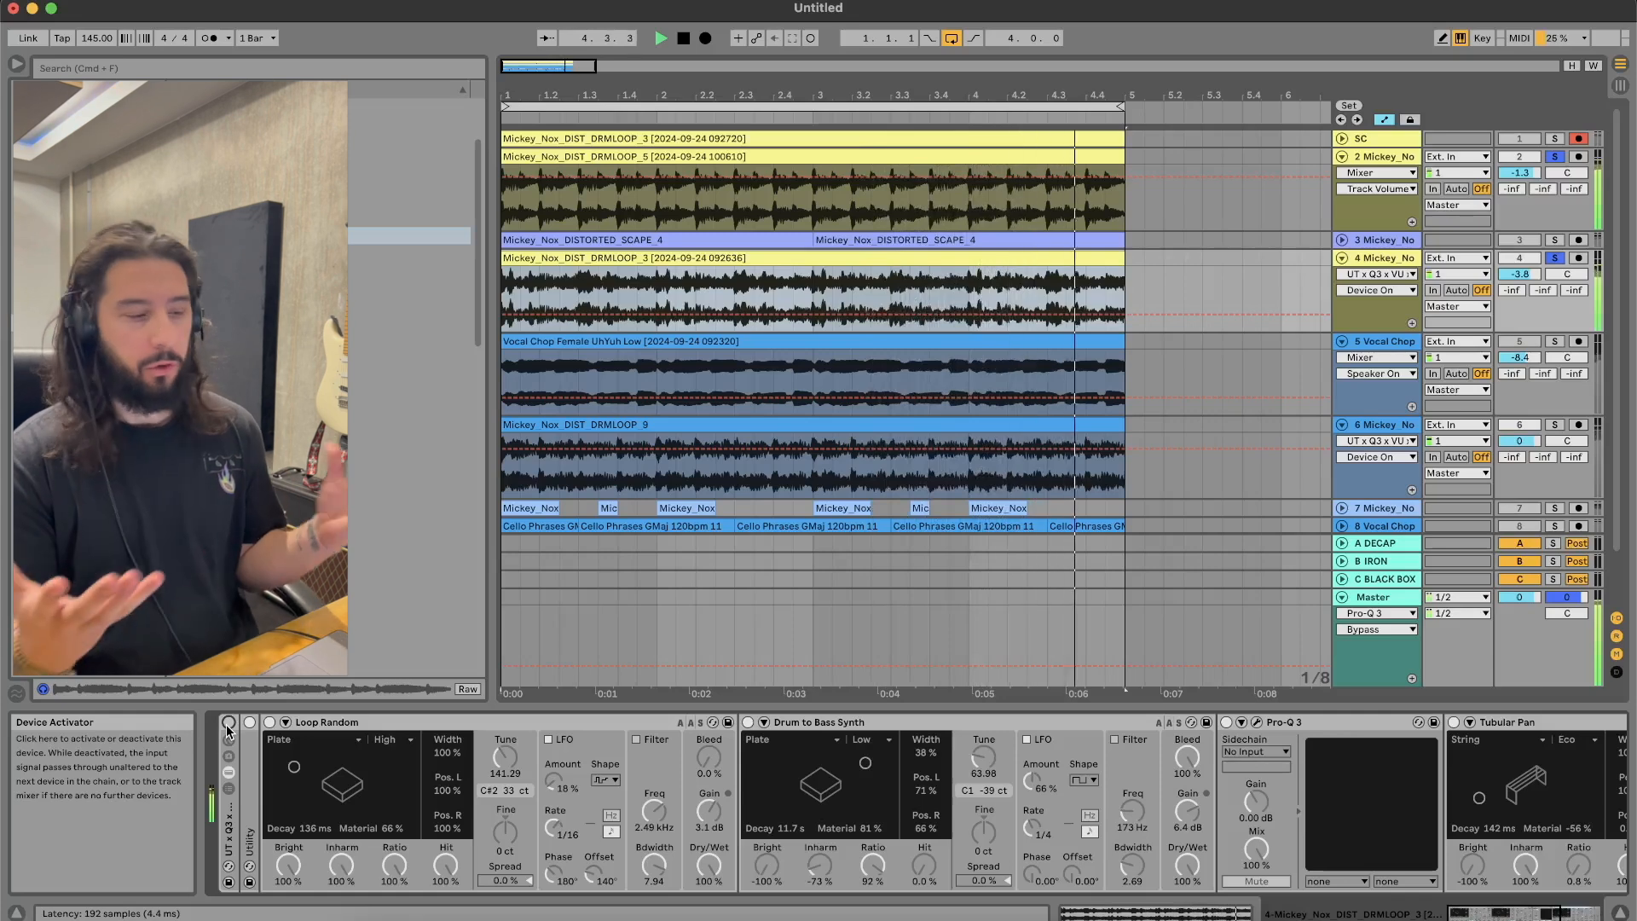
{"action": "left_click", "coordinate": [228, 725]}
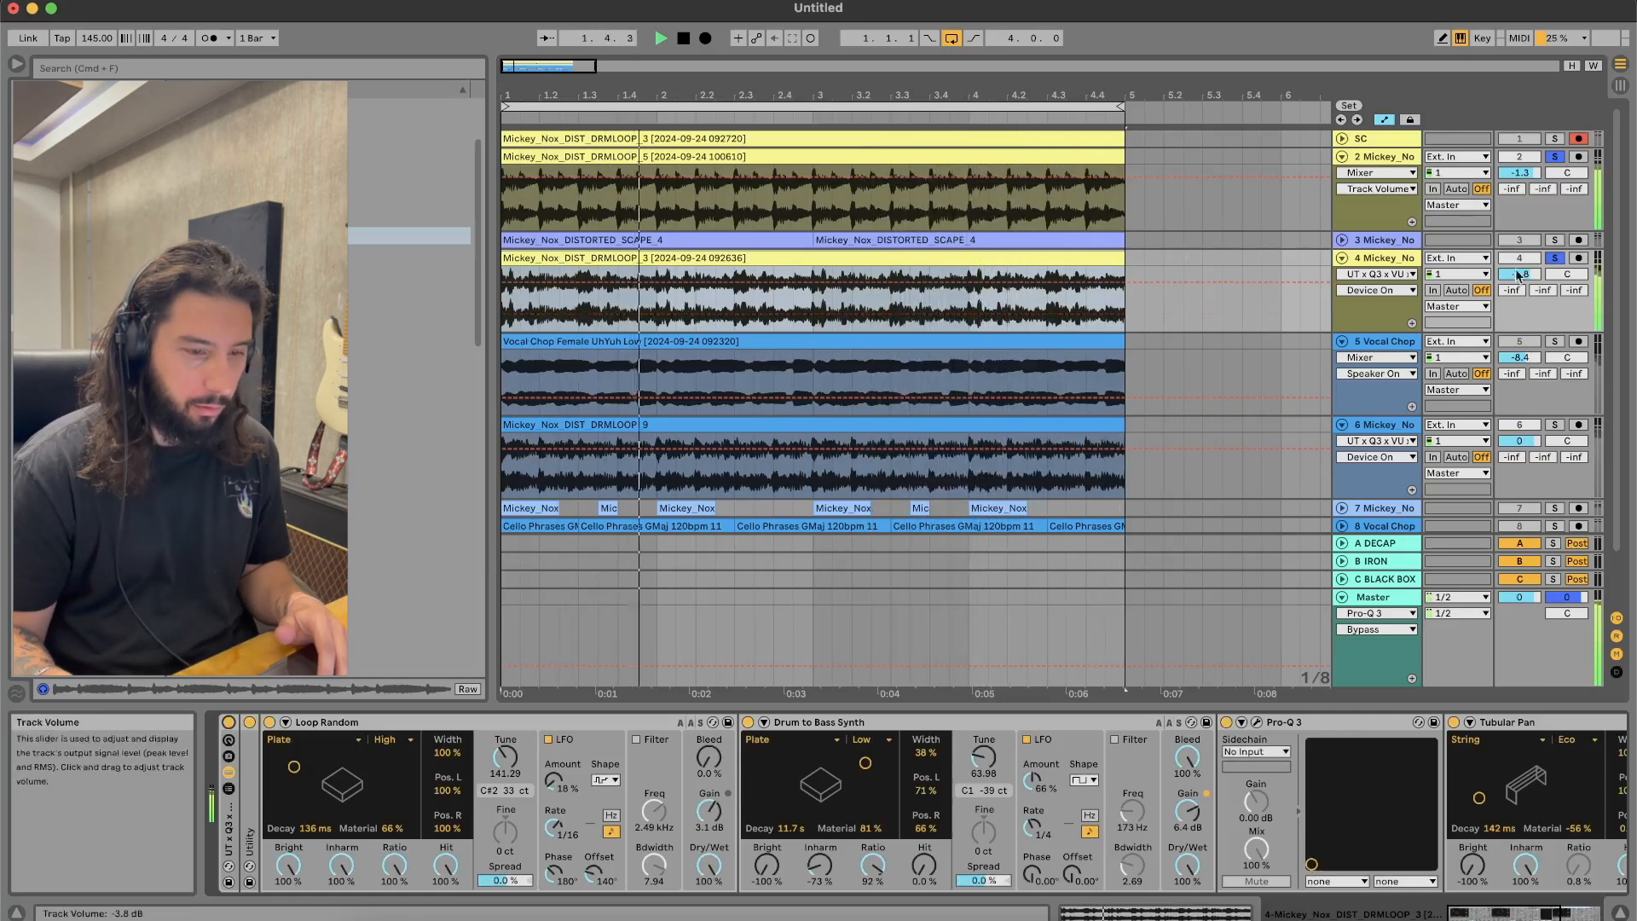
Step: Lower track 4's volume to -5.2 dB and duplicate the first beat of its loop across bar 1
{"action": "left_click_drag", "start_coordinate": [1519, 274], "coordinate": [1520, 285]}
{"action": "key", "text": "space"}
{"action": "left_click", "coordinate": [515, 314]}
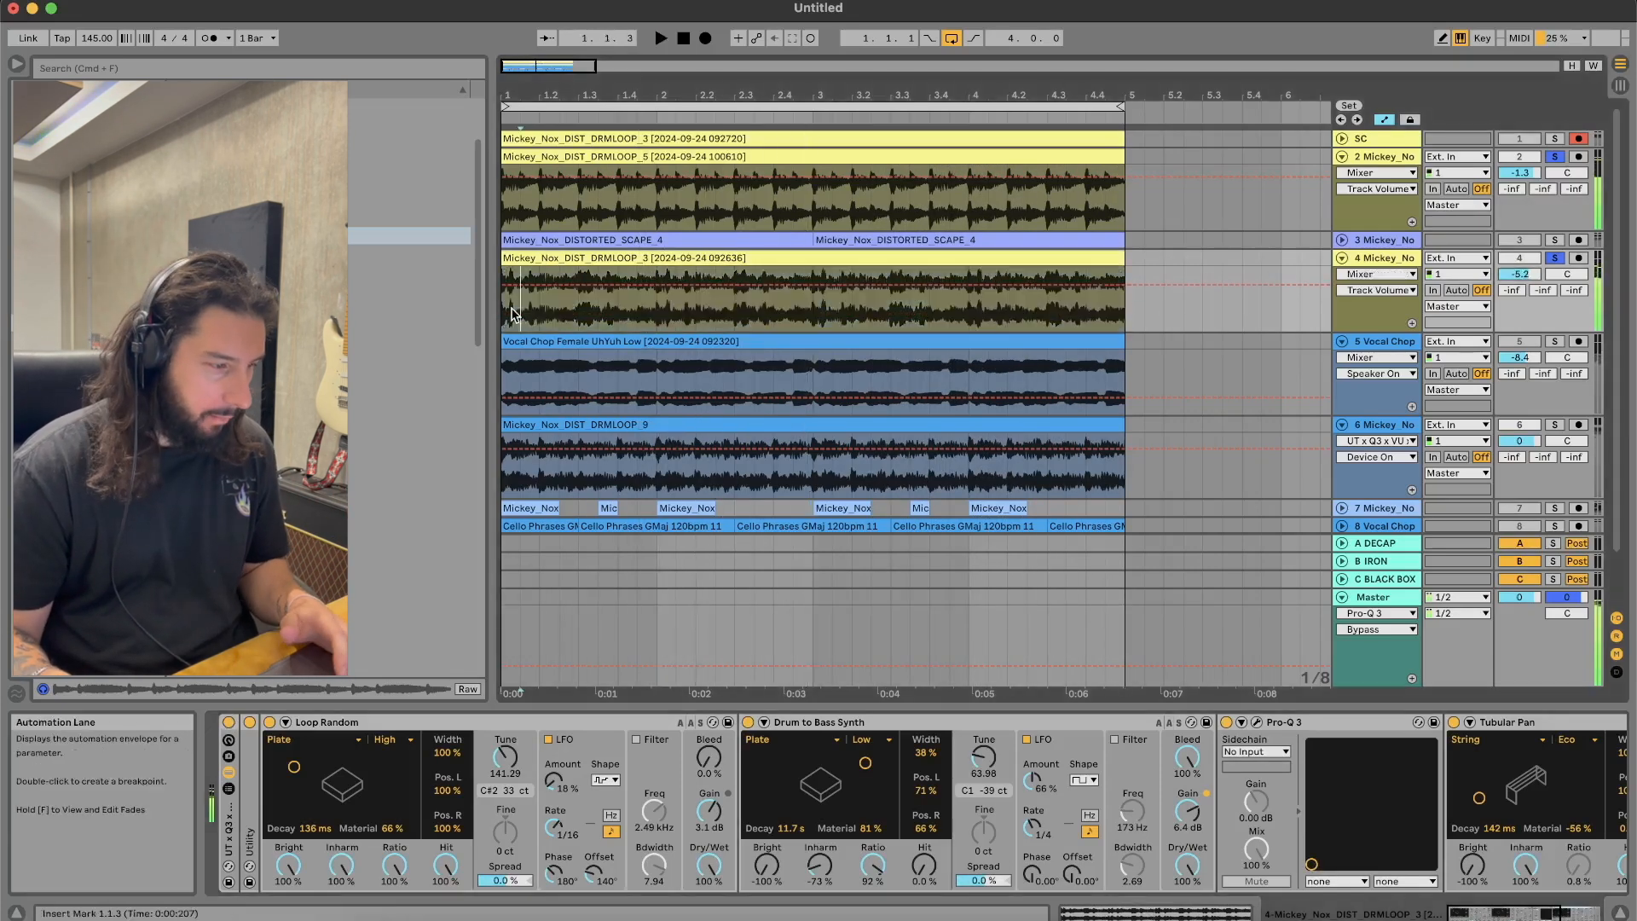
{"action": "left_click_drag", "start_coordinate": [539, 315], "coordinate": [504, 267]}
{"action": "key", "text": "super+d"}
{"action": "key", "text": "super+d"}
{"action": "key", "text": "super+d"}
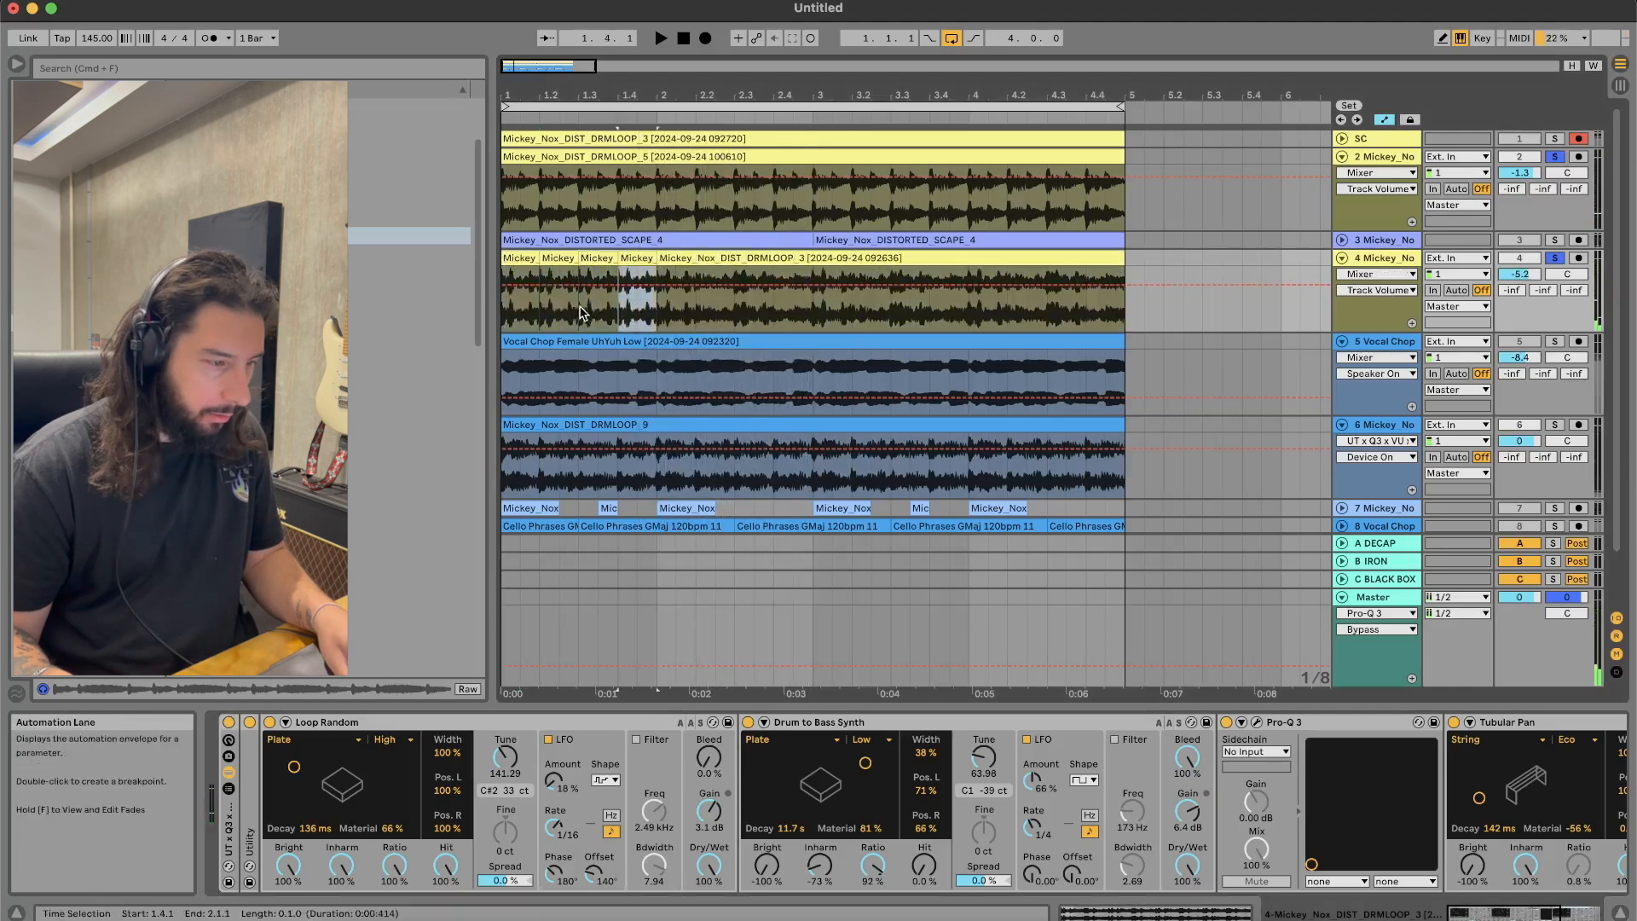
Step: Duplicate bar 1 of track 4's loop through the end of bar 4 and set the track's volume to -6.9 dB
{"action": "left_click_drag", "start_coordinate": [654, 311], "coordinate": [447, 309]}
{"action": "key", "text": "super+d"}
{"action": "key", "text": "super+d"}
{"action": "key", "text": "super+d"}
{"action": "left_click", "coordinate": [658, 312]}
{"action": "left_click", "coordinate": [520, 258]}
{"action": "key", "text": "space"}
{"action": "left_click_drag", "start_coordinate": [655, 309], "coordinate": [497, 256]}
{"action": "key", "text": "super+d"}
{"action": "key", "text": "super+d"}
{"action": "key", "text": "super+d"}
{"action": "left_click_drag", "start_coordinate": [1521, 274], "coordinate": [1531, 274]}
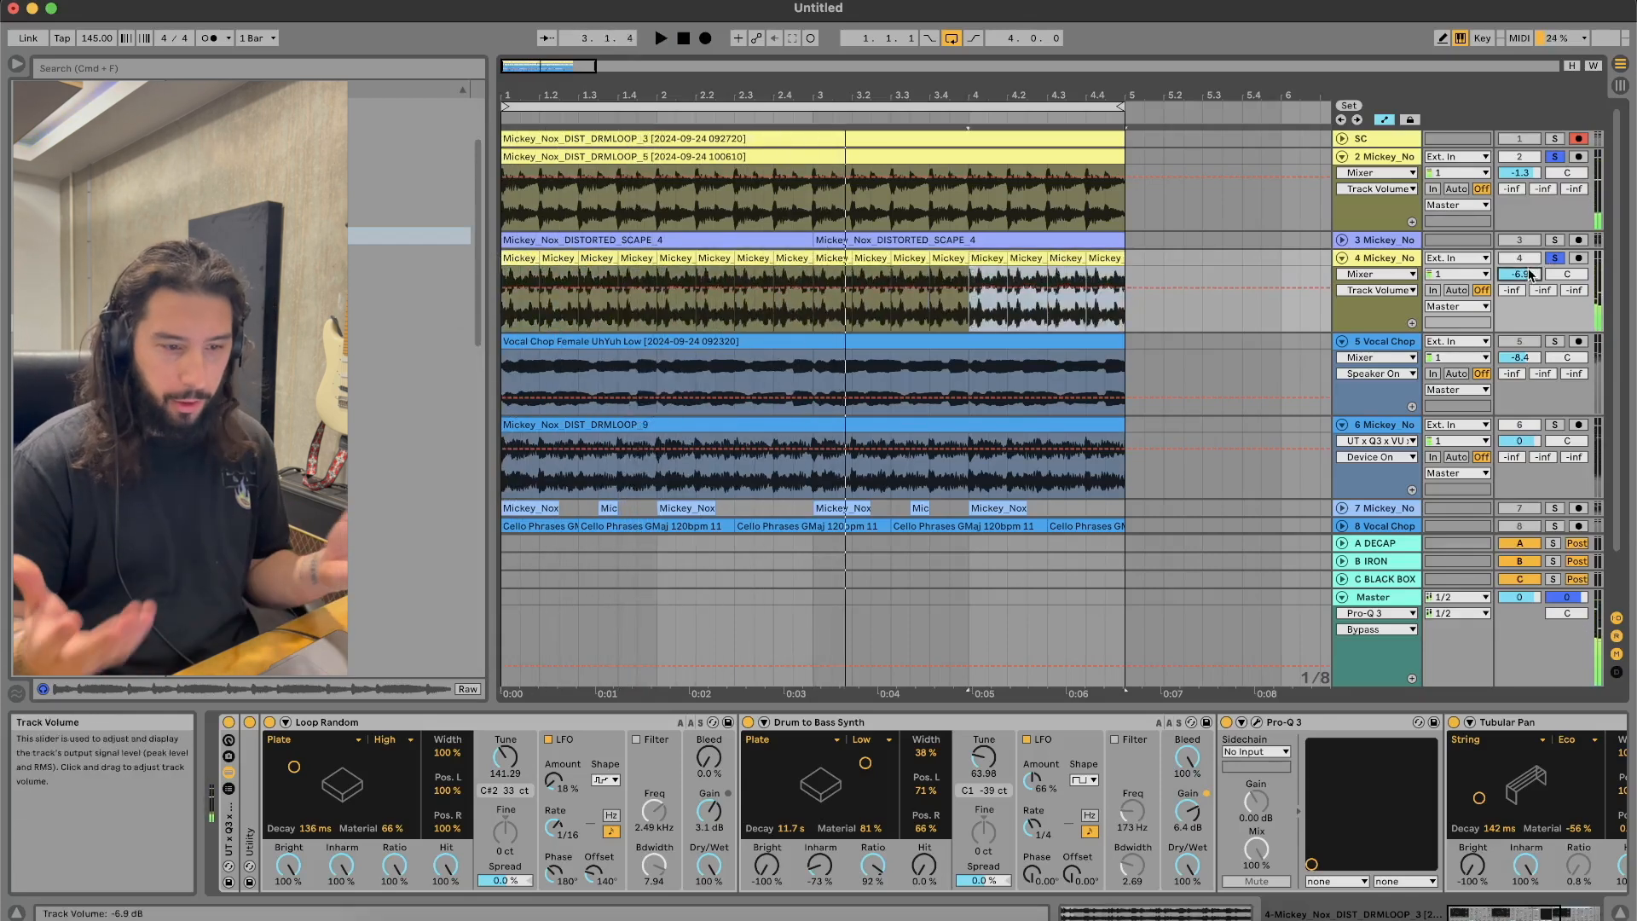
Step: Shorten the four one-beat clips in bar 1 of track 4 to uneven lengths, leaving silent gaps between them
{"action": "left_click", "coordinate": [529, 258]}
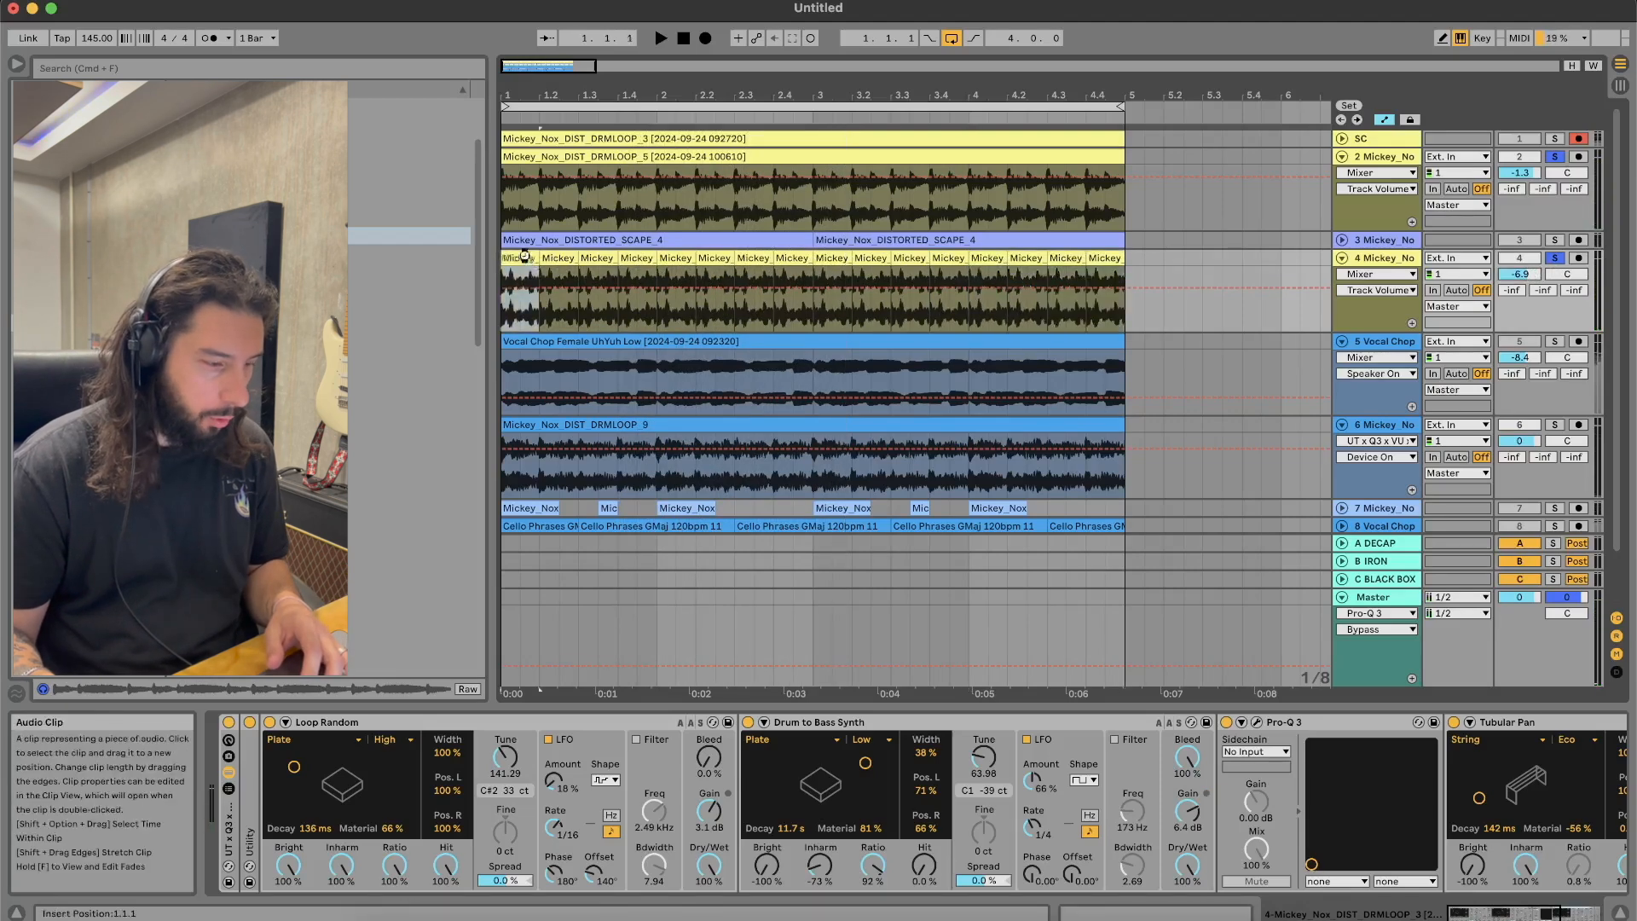
{"action": "key", "text": "plus"}
{"action": "key", "text": "plus"}
{"action": "left_click_drag", "start_coordinate": [586, 256], "coordinate": [765, 257]}
{"action": "left_click", "coordinate": [815, 257]}
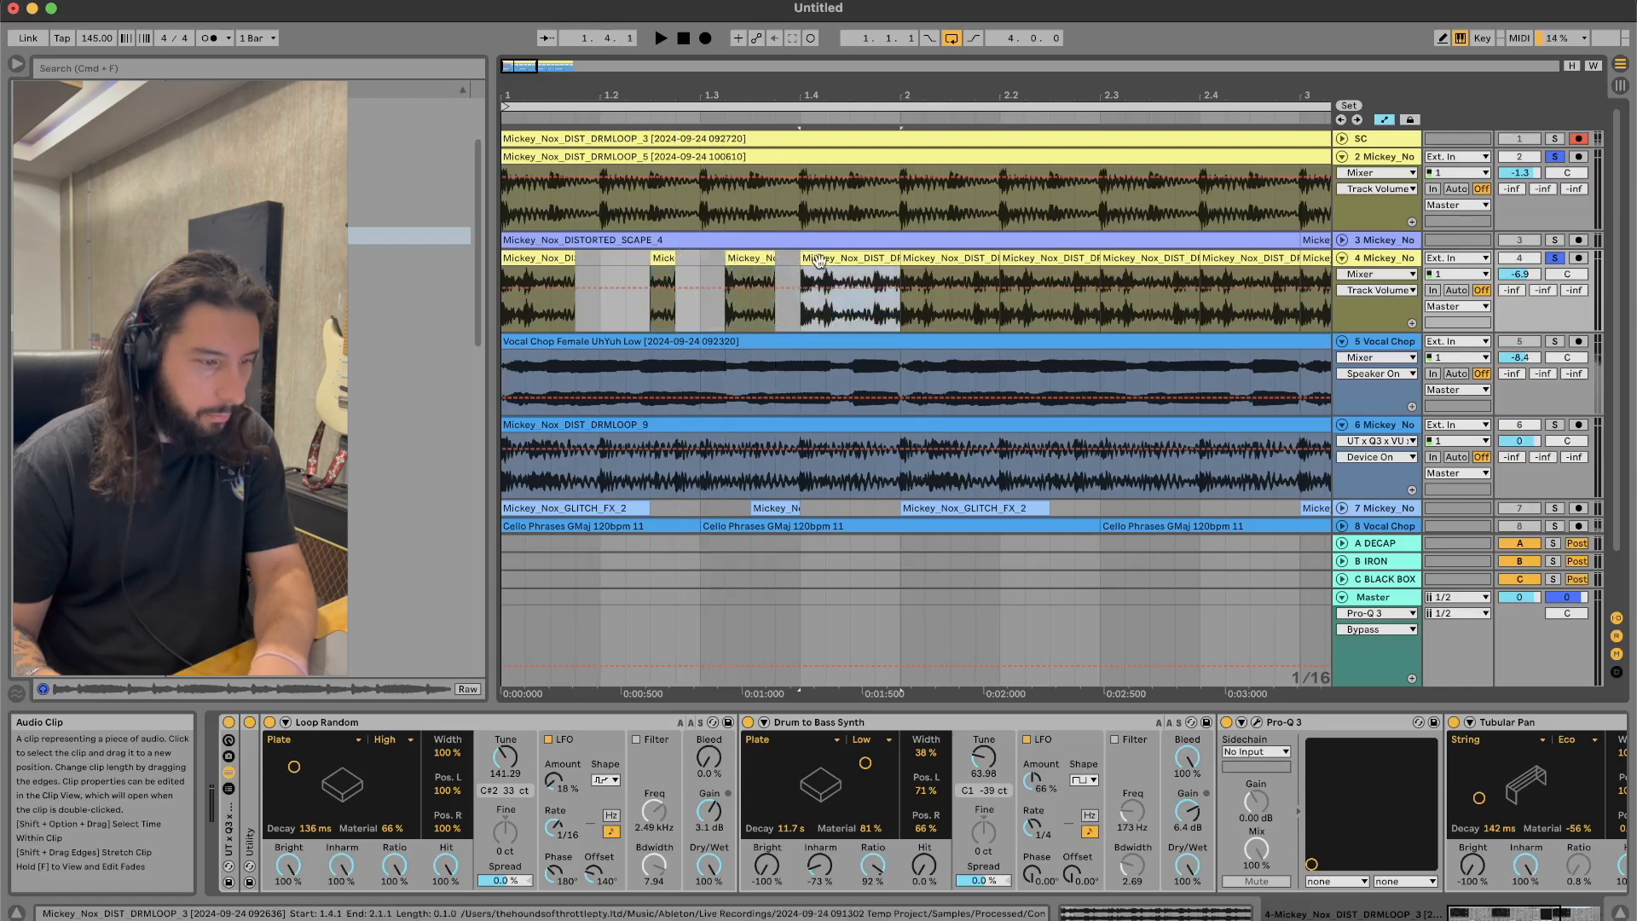
{"action": "left_click_drag", "start_coordinate": [895, 256], "coordinate": [849, 256]}
Step: Delete all of track 4's one-beat clips from bar 2 through bar 4
{"action": "left_click", "coordinate": [918, 258]}
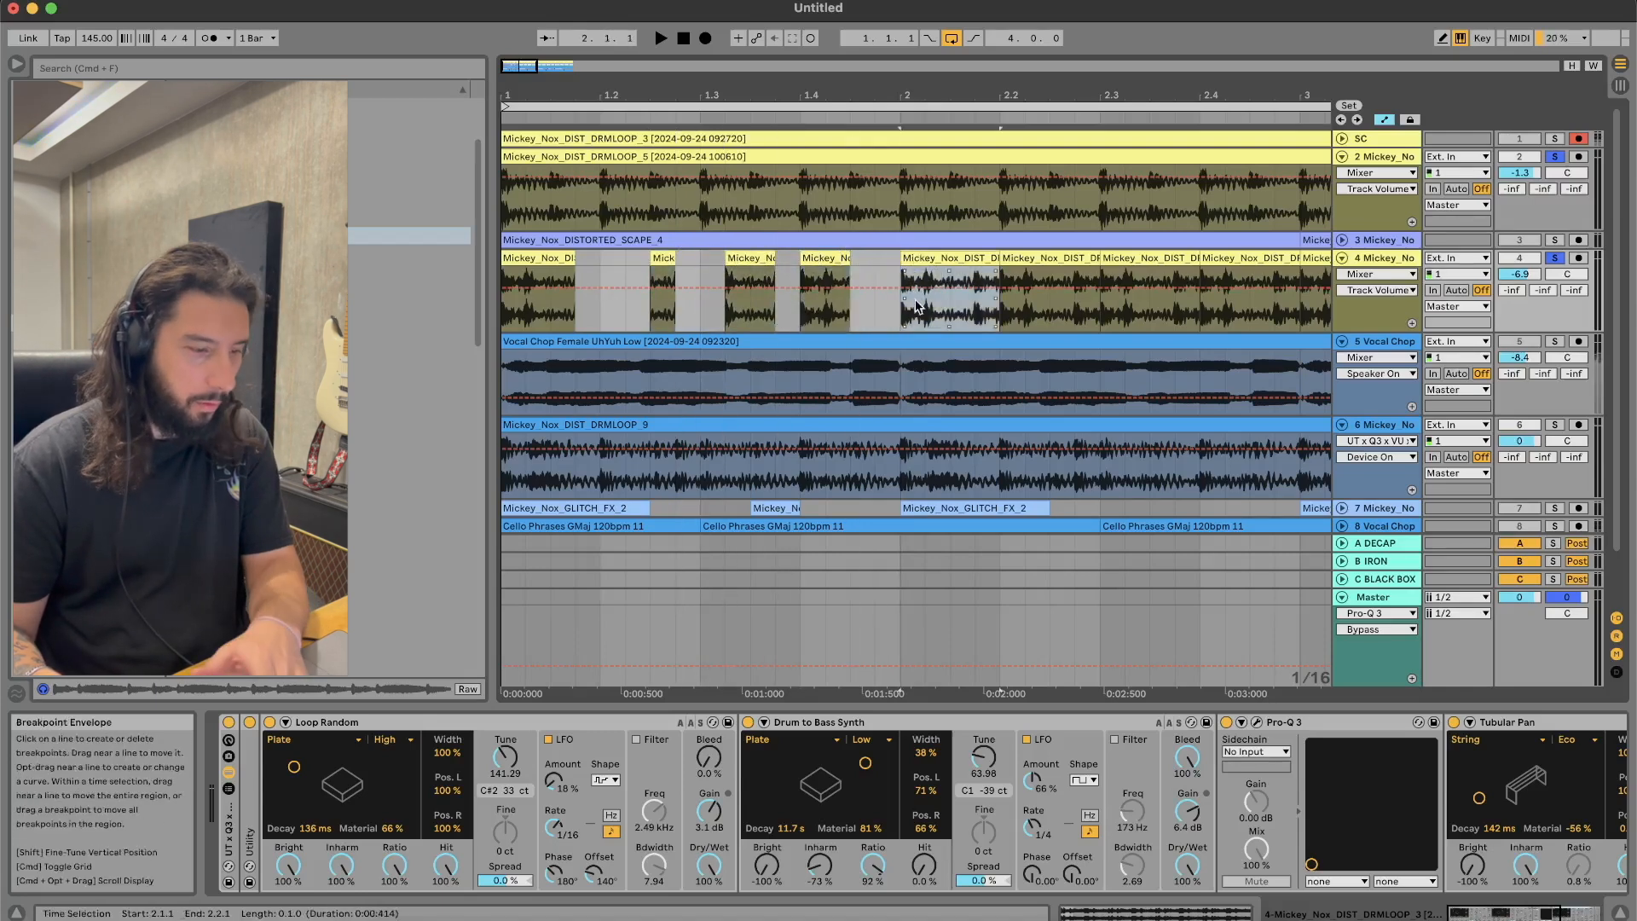
{"action": "key", "text": "Delete"}
{"action": "scroll", "coordinate": [918, 300], "scroll_direction": "down", "scroll_amount": 3}
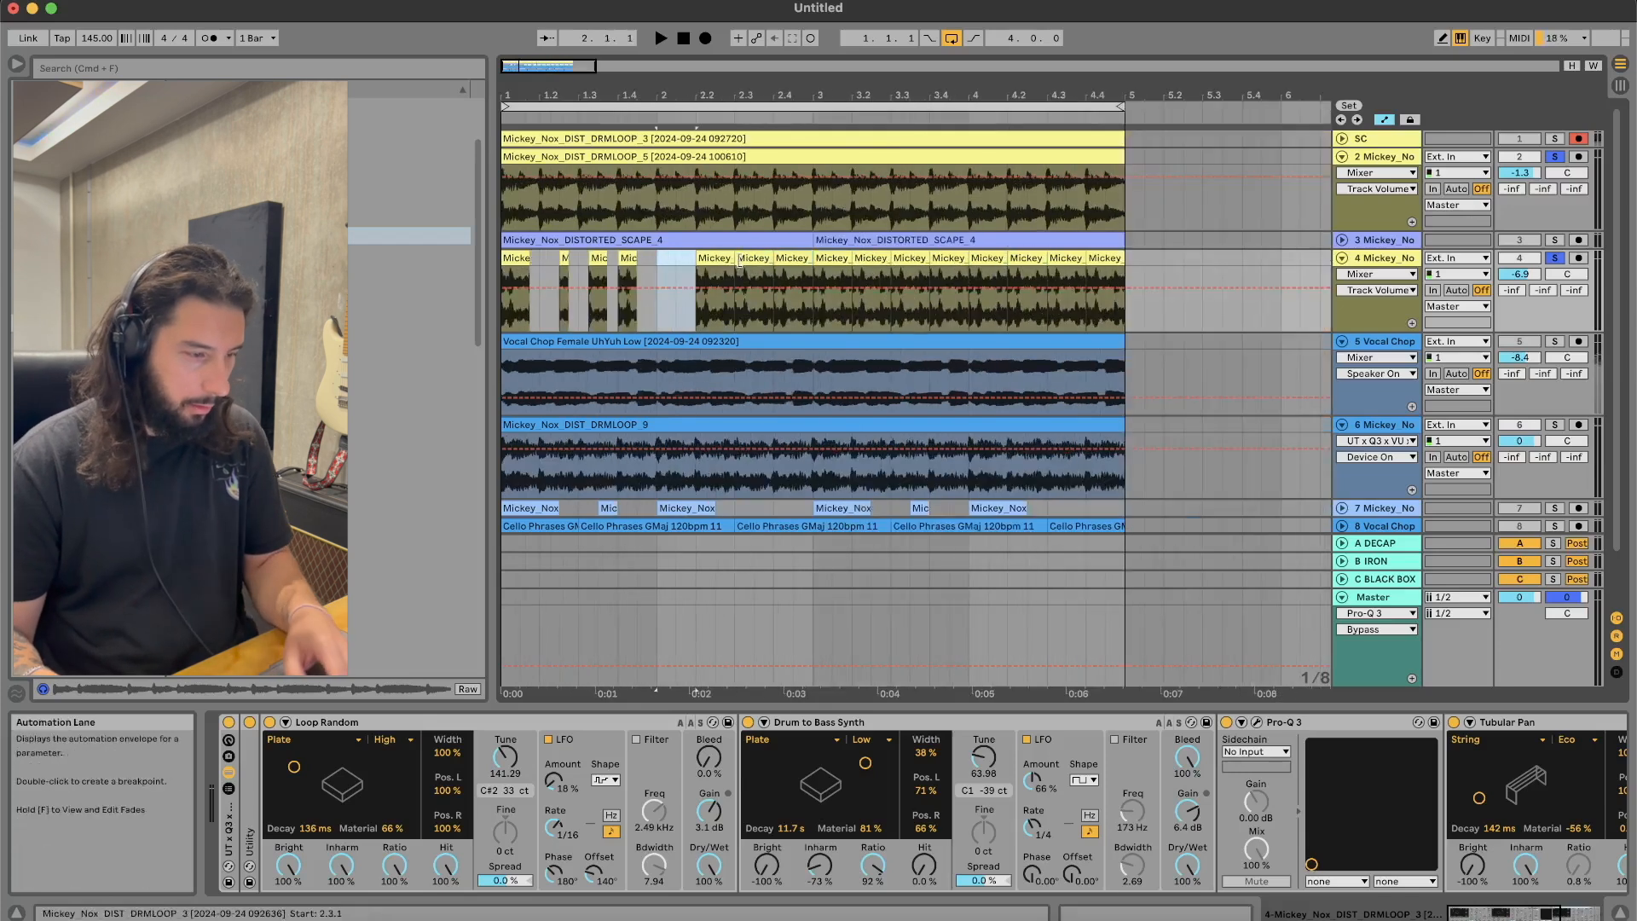
{"action": "left_click", "coordinate": [714, 256]}
{"action": "key", "text": "Delete"}
{"action": "left_click_drag", "start_coordinate": [714, 256], "coordinate": [1408, 265]}
{"action": "key", "text": "Delete"}
Step: Duplicate track 4's chopped bar 1 pattern until it fills all four bars
{"action": "left_click_drag", "start_coordinate": [660, 321], "coordinate": [478, 321]}
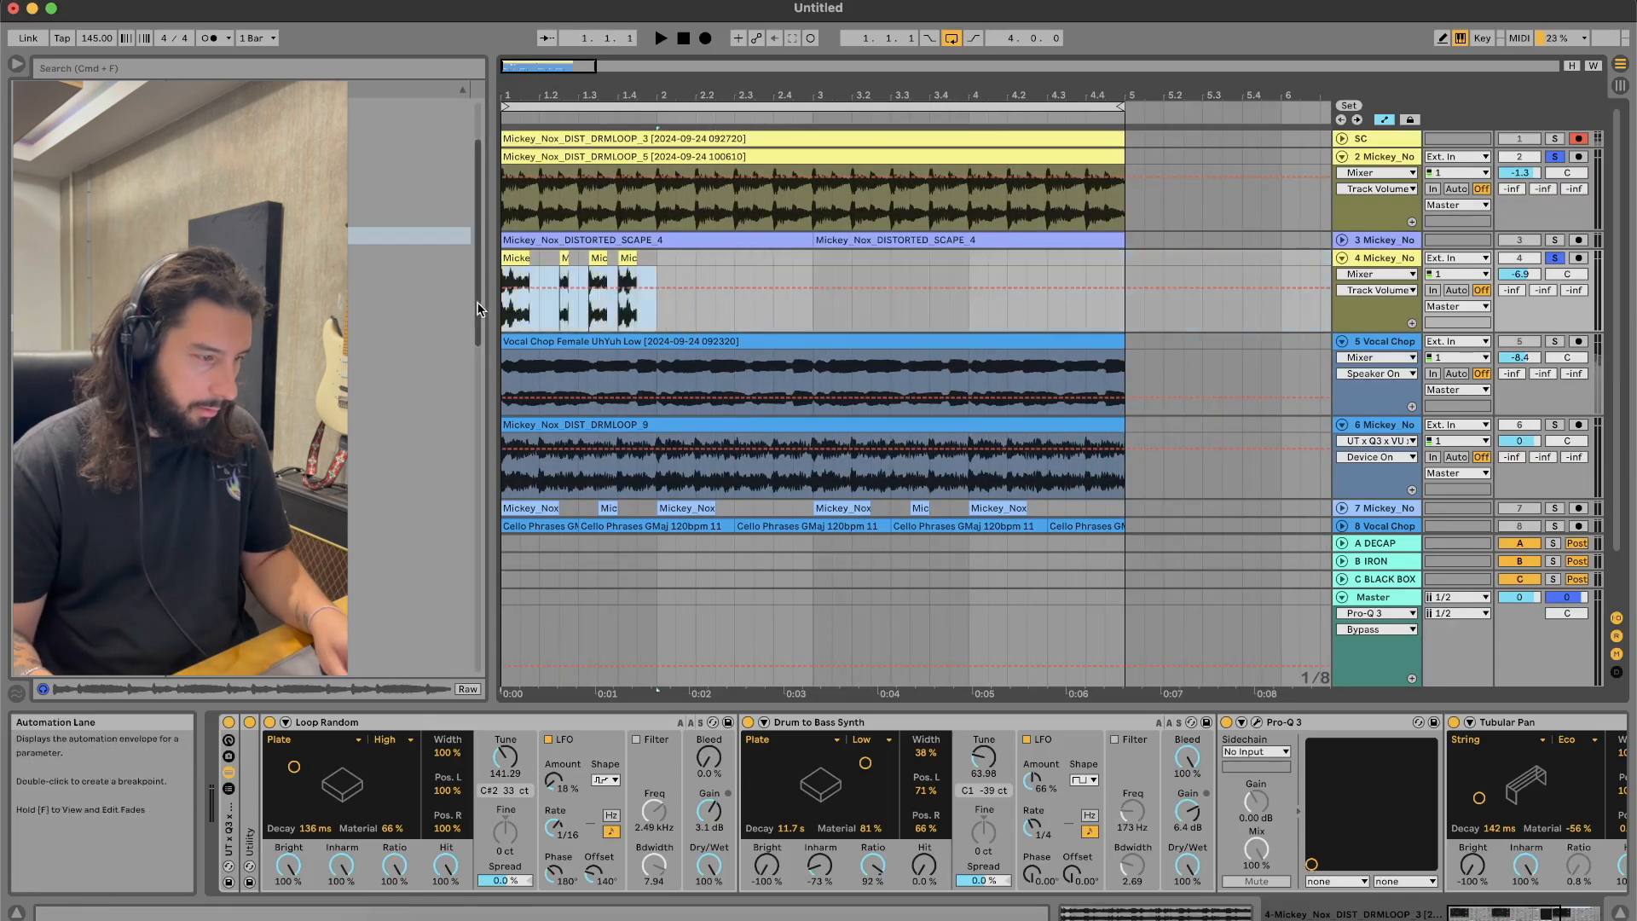
{"action": "left_click_drag", "start_coordinate": [650, 260], "coordinate": [441, 271]}
{"action": "key", "text": "super+d"}
{"action": "key", "text": "super+d"}
{"action": "key", "text": "space"}
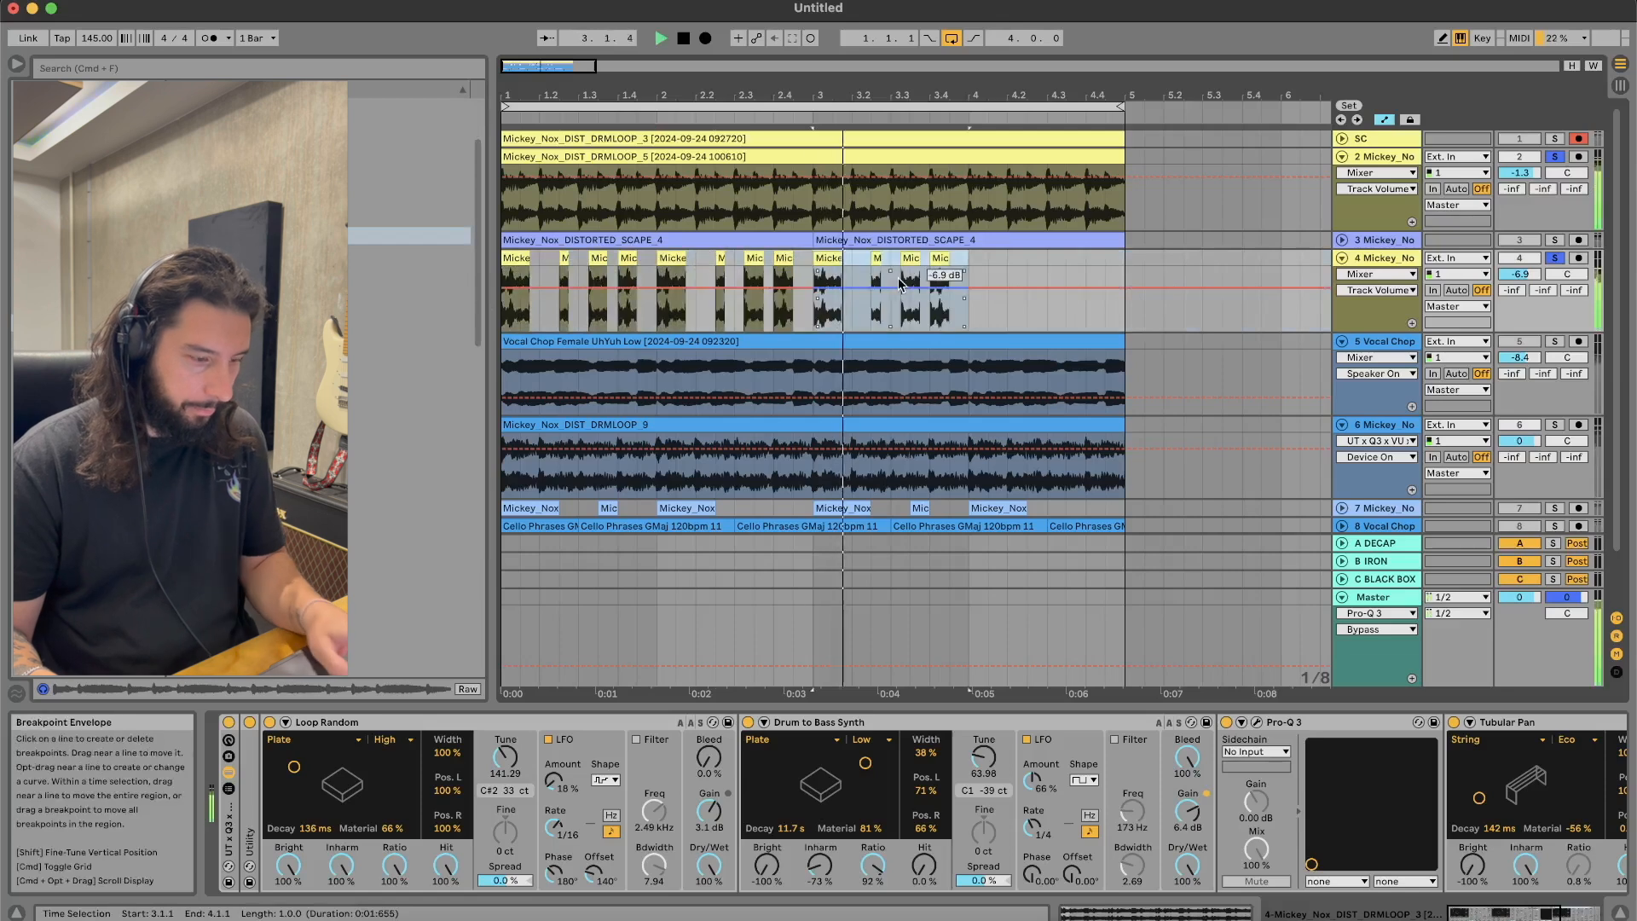
{"action": "key", "text": "super+d"}
Step: Raise track 4's volume to -5.2 dB, consolidate its chopped pattern into one four-bar clip and play it
{"action": "left_click_drag", "start_coordinate": [1520, 274], "coordinate": [1520, 262]}
{"action": "left_click_drag", "start_coordinate": [1133, 306], "coordinate": [438, 310]}
{"action": "key", "text": "super+j"}
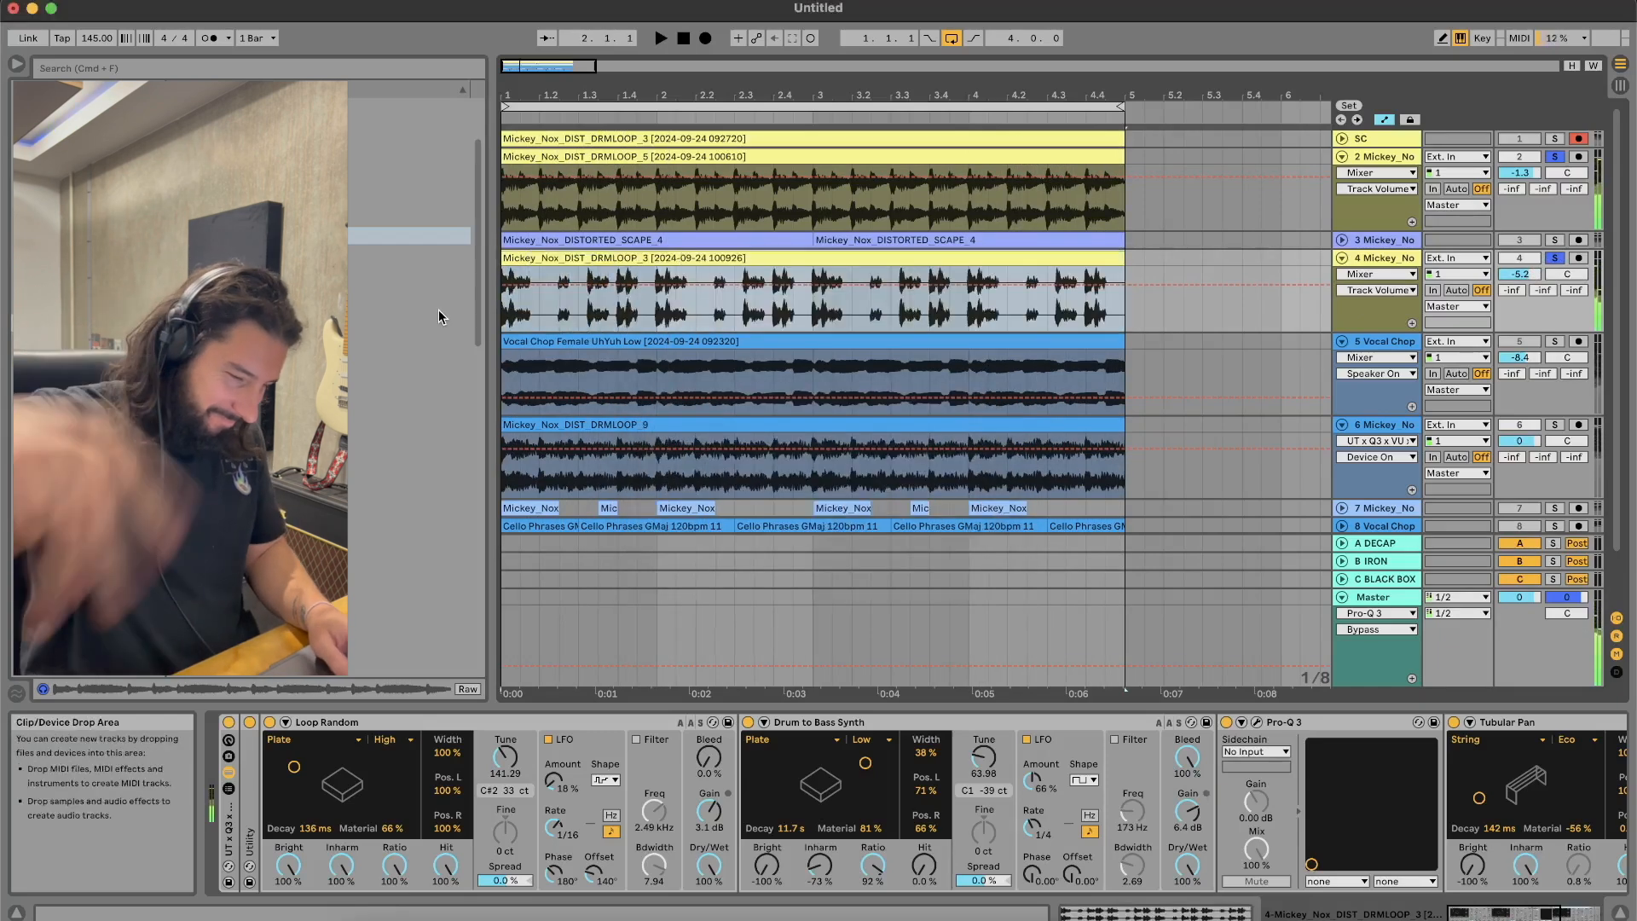
{"action": "key", "text": "space"}
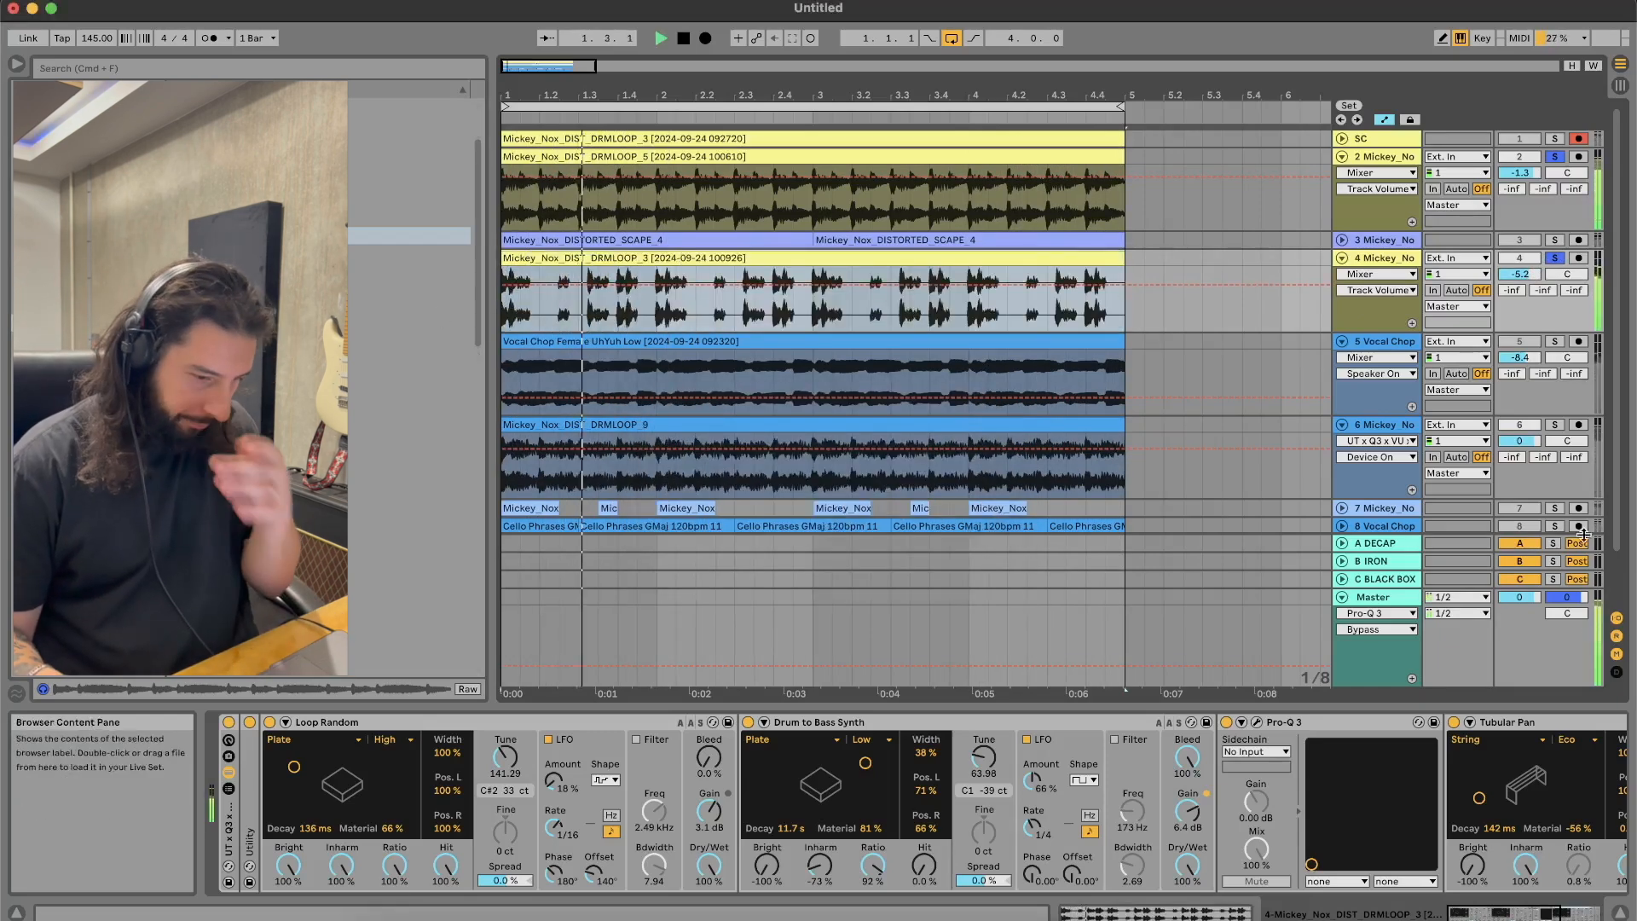
Step: Add the Amp effect to track 4's device chain and place it between Tubular Pan and VUMT
{"action": "scroll", "coordinate": [1323, 799], "scroll_direction": "right", "scroll_amount": 5}
{"action": "scroll", "coordinate": [1324, 800], "scroll_direction": "left", "scroll_amount": 5}
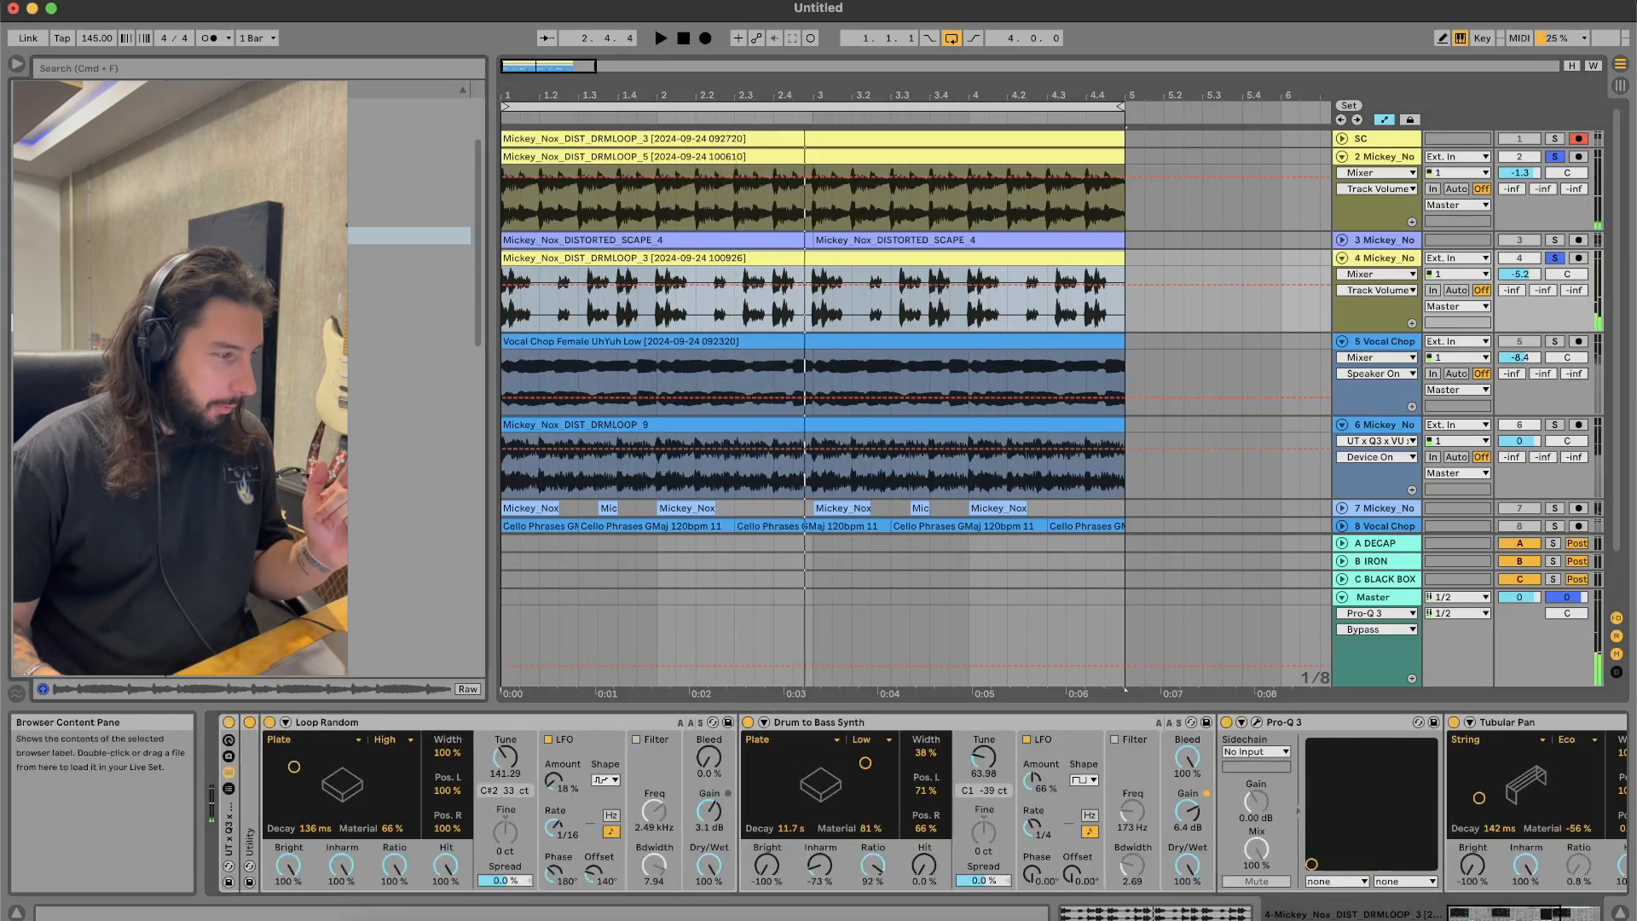
{"action": "scroll", "coordinate": [409, 383], "scroll_direction": "up", "scroll_amount": 3}
{"action": "scroll", "coordinate": [1198, 805], "scroll_direction": "right", "scroll_amount": 5}
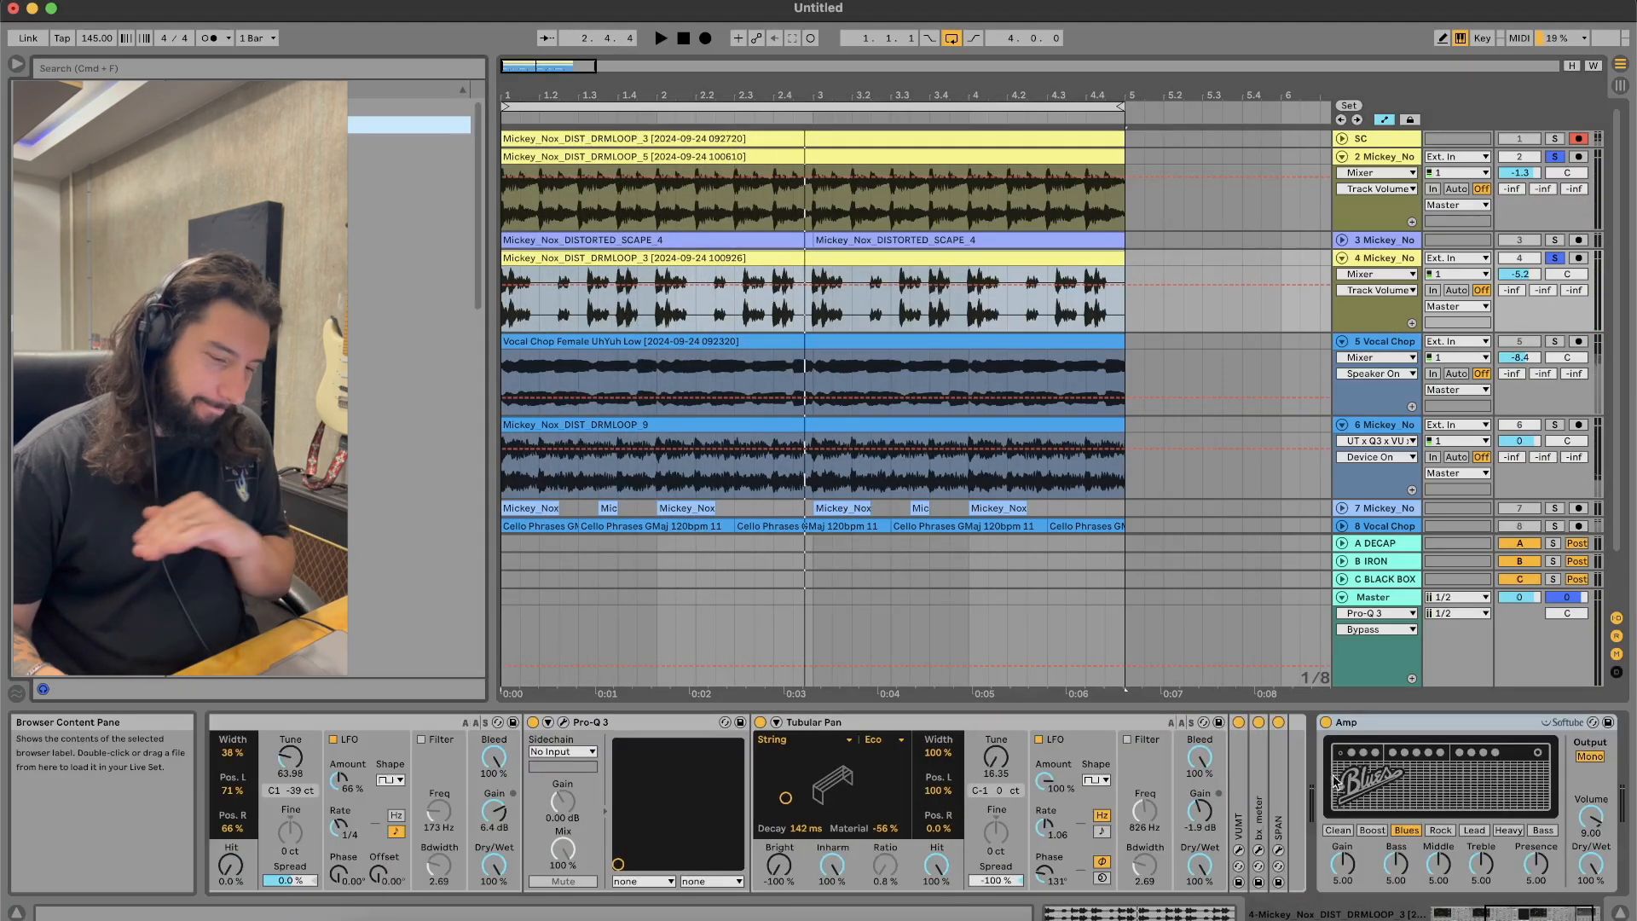
{"action": "scroll", "coordinate": [1198, 805], "scroll_direction": "right", "scroll_amount": 2}
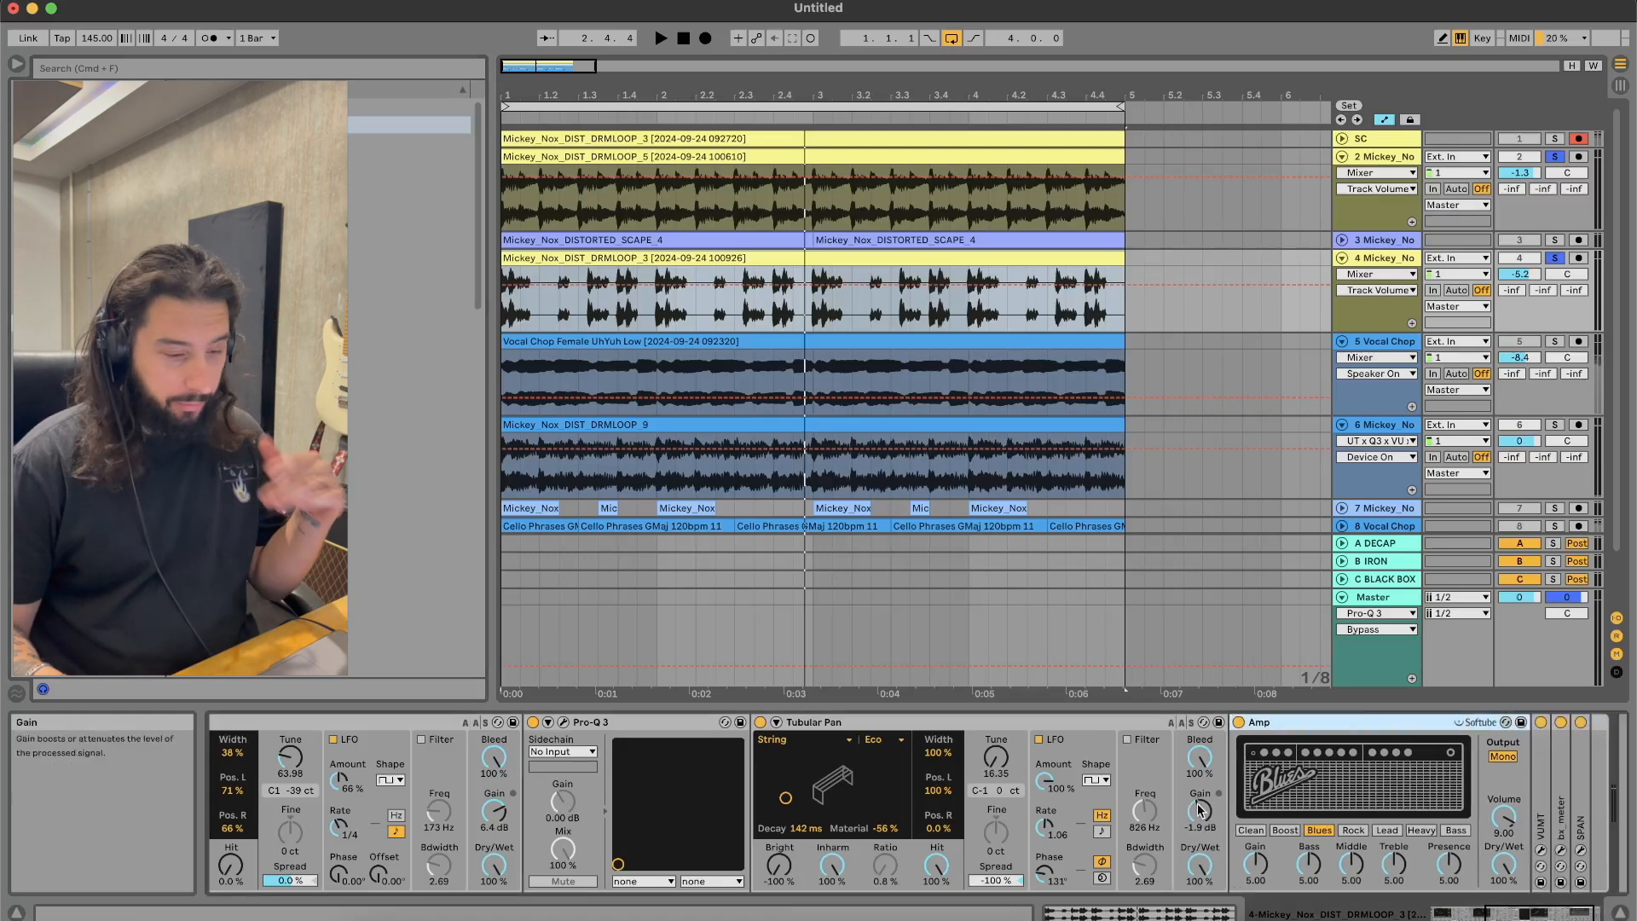
Step: Set the Amp to Rock with Bass 0.00 and Middle 3.57, and play the loop
{"action": "left_click", "coordinate": [1363, 832]}
{"action": "left_click_drag", "start_coordinate": [1352, 863], "coordinate": [1308, 892]}
{"action": "key", "text": "space"}
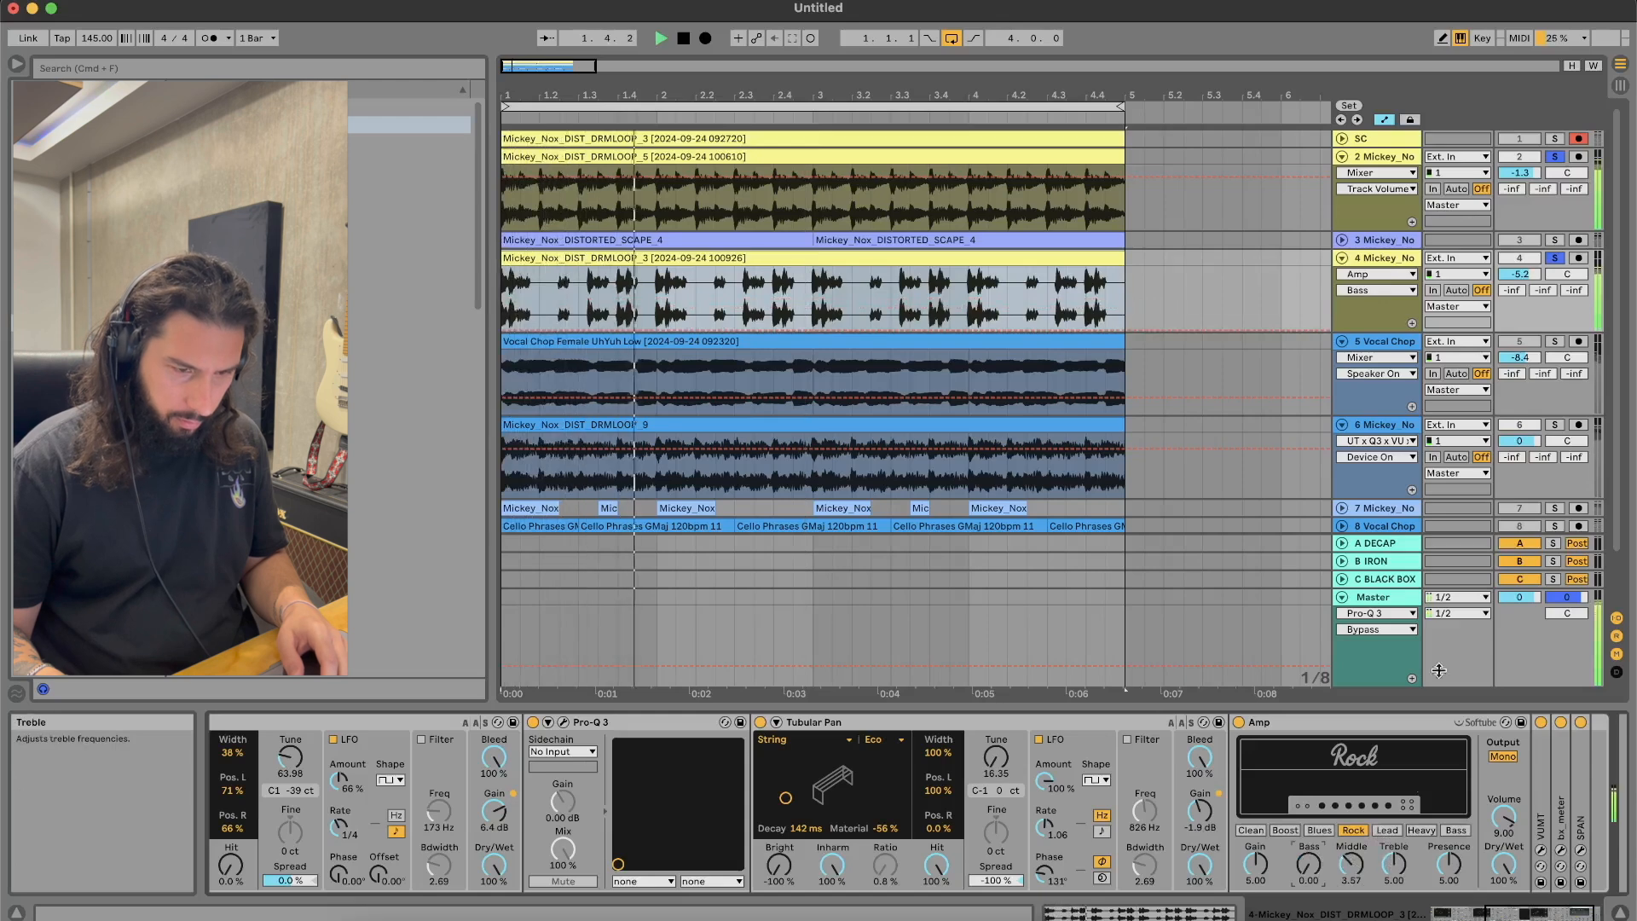
Step: Solo only track 4, audition Amp's Lead and Heavy types, return to Rock, and set Treble to 9.52 and Middle to 8.57
{"action": "left_click", "coordinate": [1556, 259]}
{"action": "key", "text": "space"}
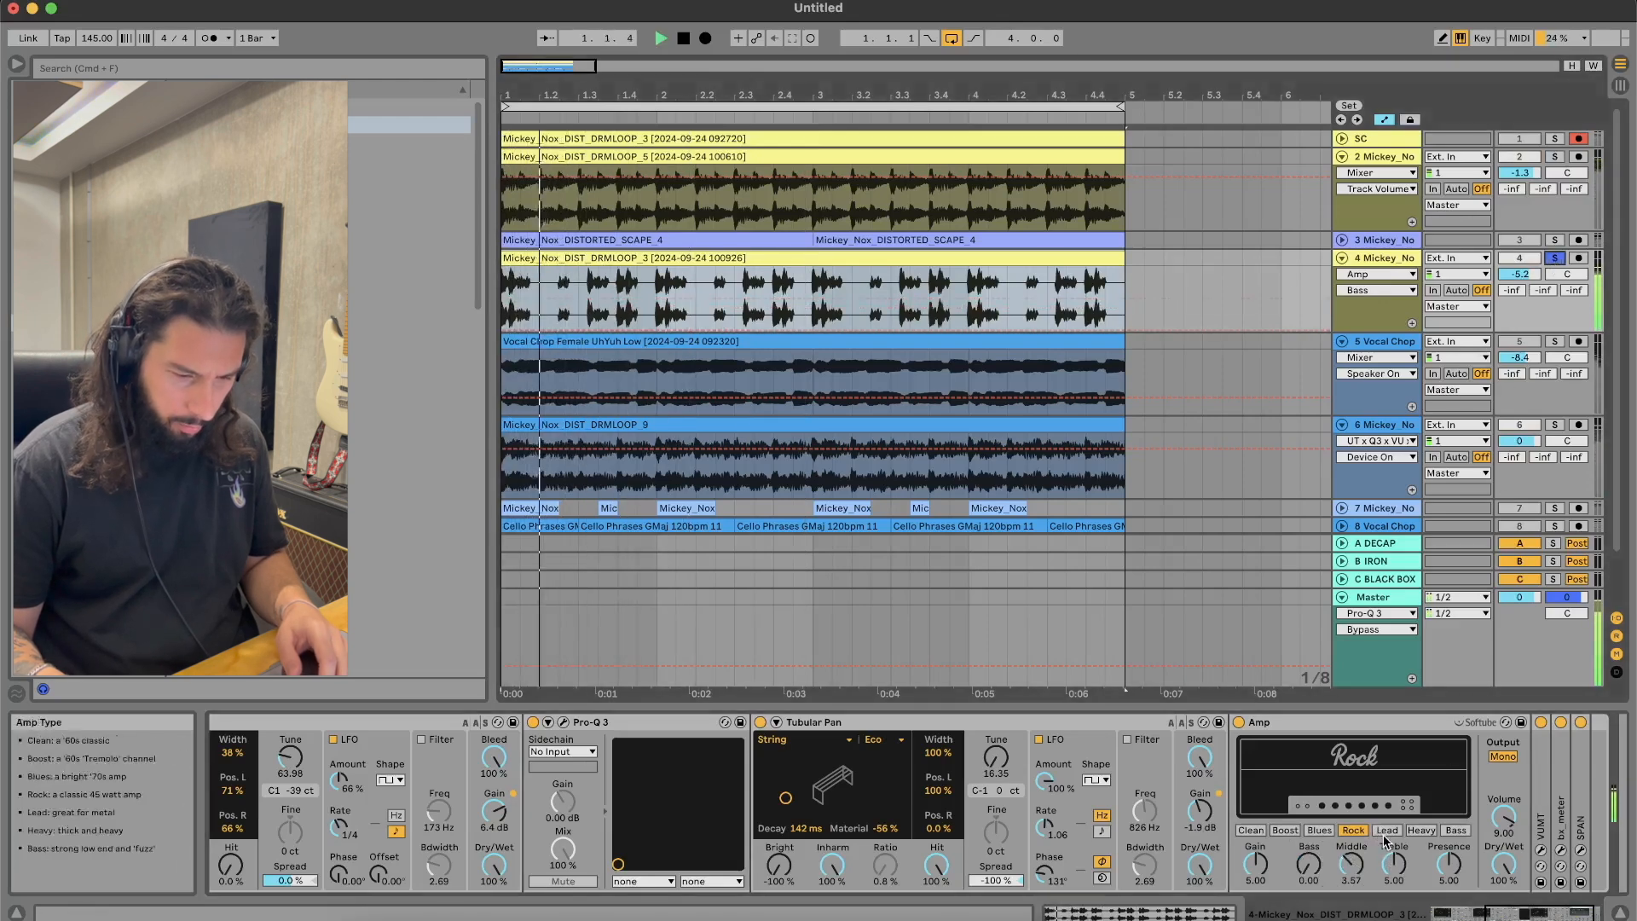
{"action": "left_click", "coordinate": [1386, 830]}
{"action": "left_click_drag", "start_coordinate": [1399, 868], "coordinate": [1398, 827]}
{"action": "left_click", "coordinate": [1421, 830]}
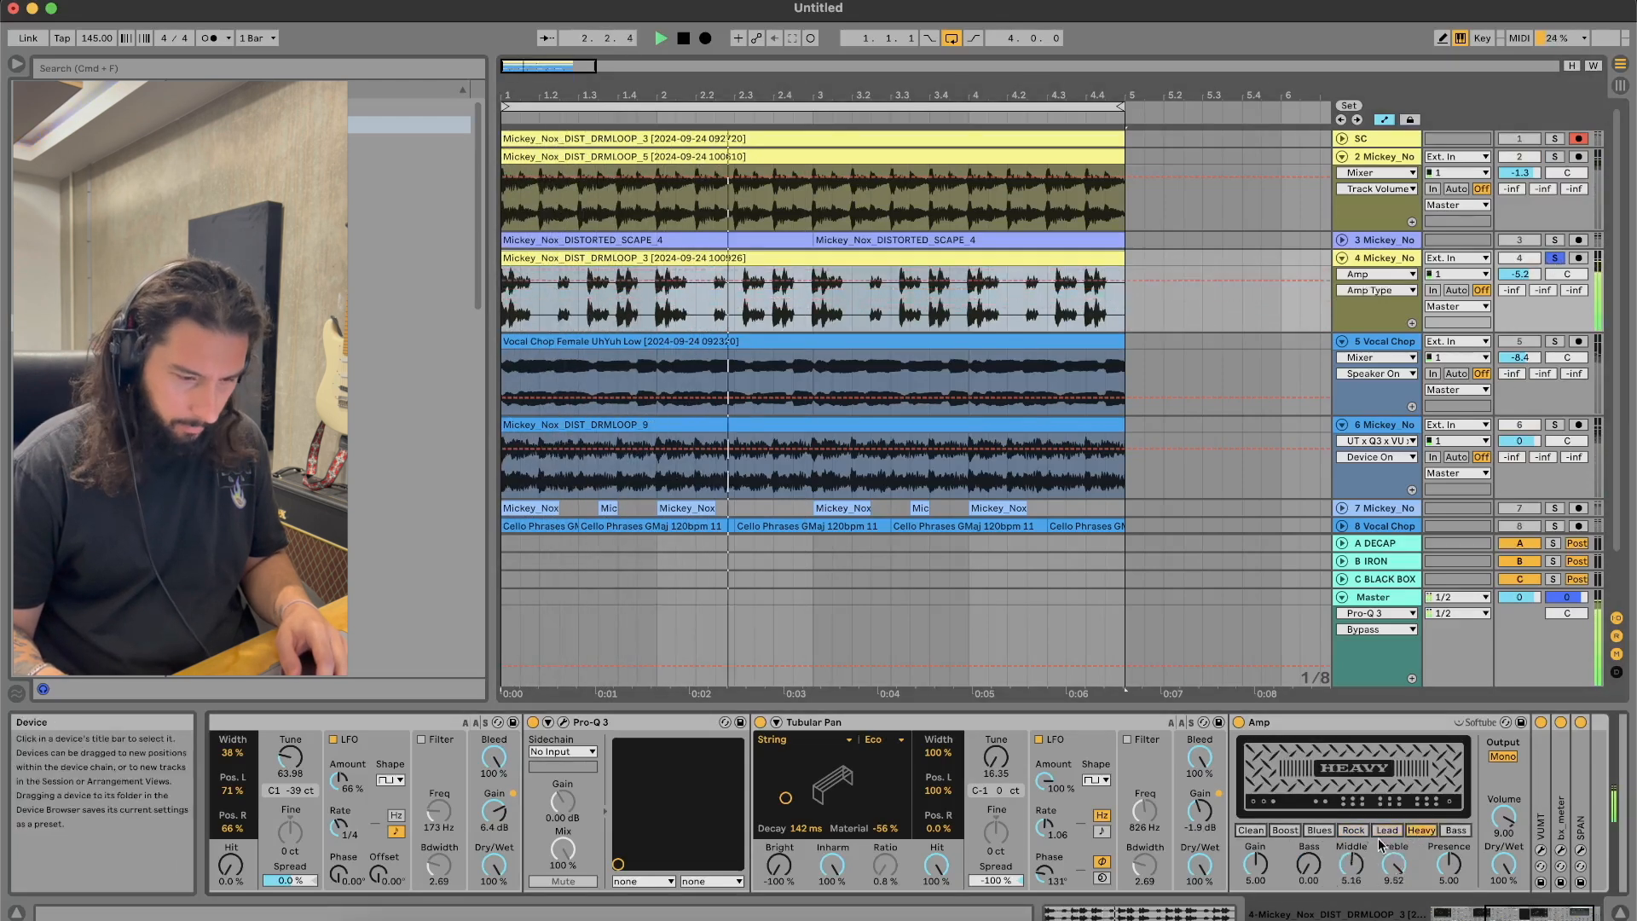
{"action": "left_click", "coordinate": [1353, 831]}
{"action": "mouse_move", "coordinate": [1352, 865]}
{"action": "left_mouse_down"}
{"action": "mouse_move", "coordinate": [1352, 845]}
{"action": "mouse_move", "coordinate": [1358, 876]}
{"action": "left_mouse_up"}
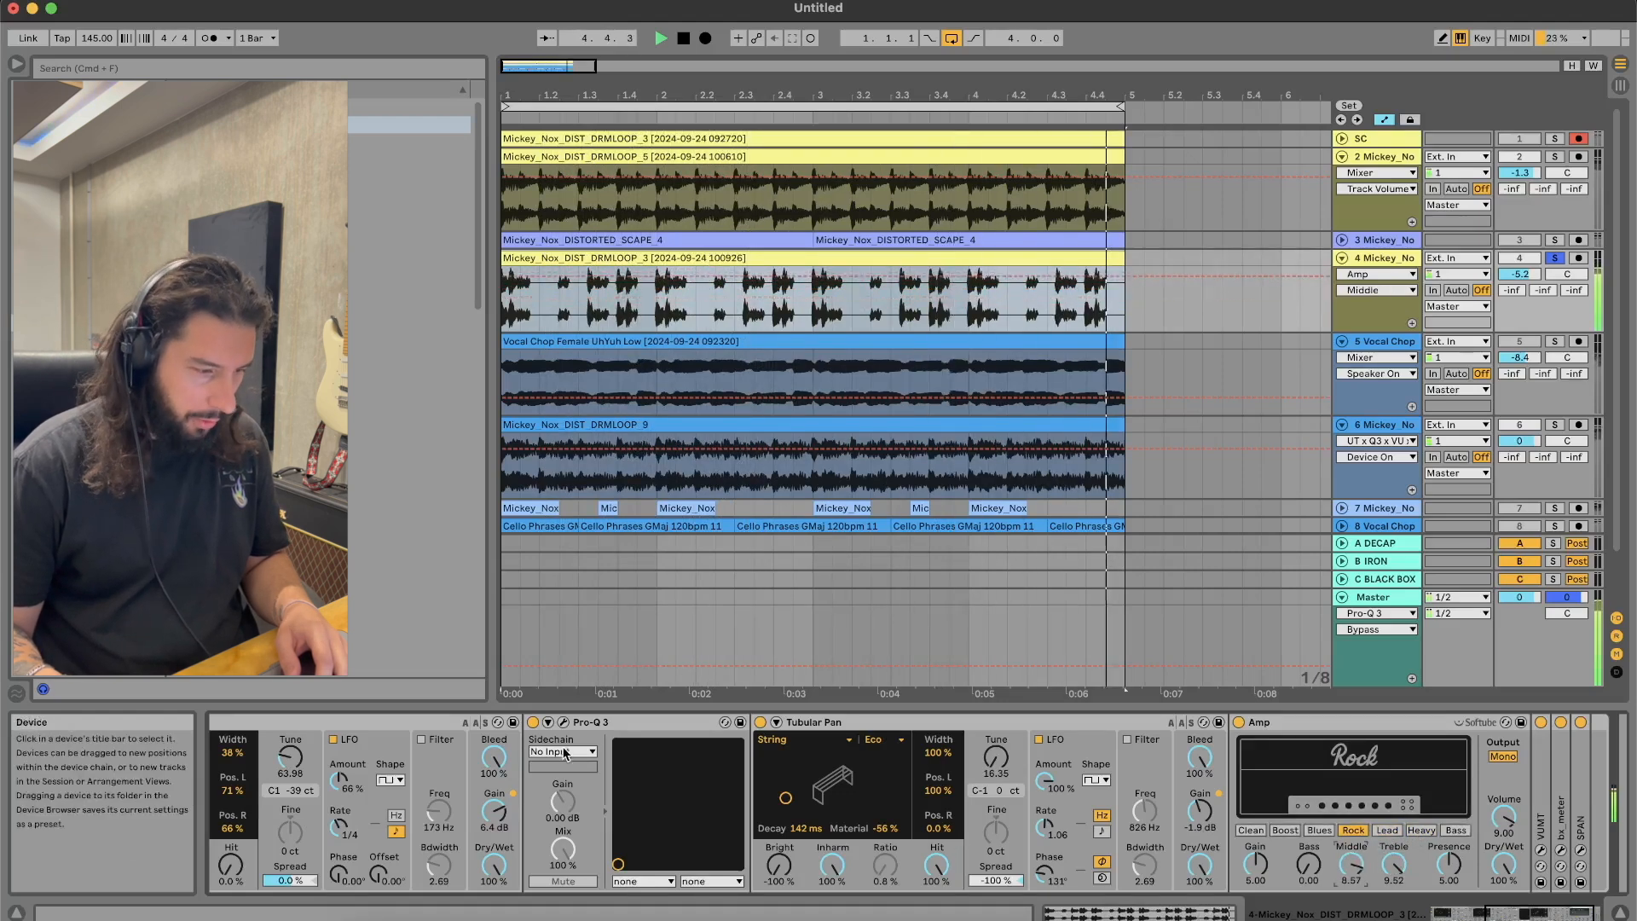
Step: Solo track 2 alongside track 4, lower track 4's volume to -11.3 dB and set Amp's Dry/Wet to 41.4 %
{"action": "left_click_drag", "start_coordinate": [1532, 271], "coordinate": [1532, 276]}
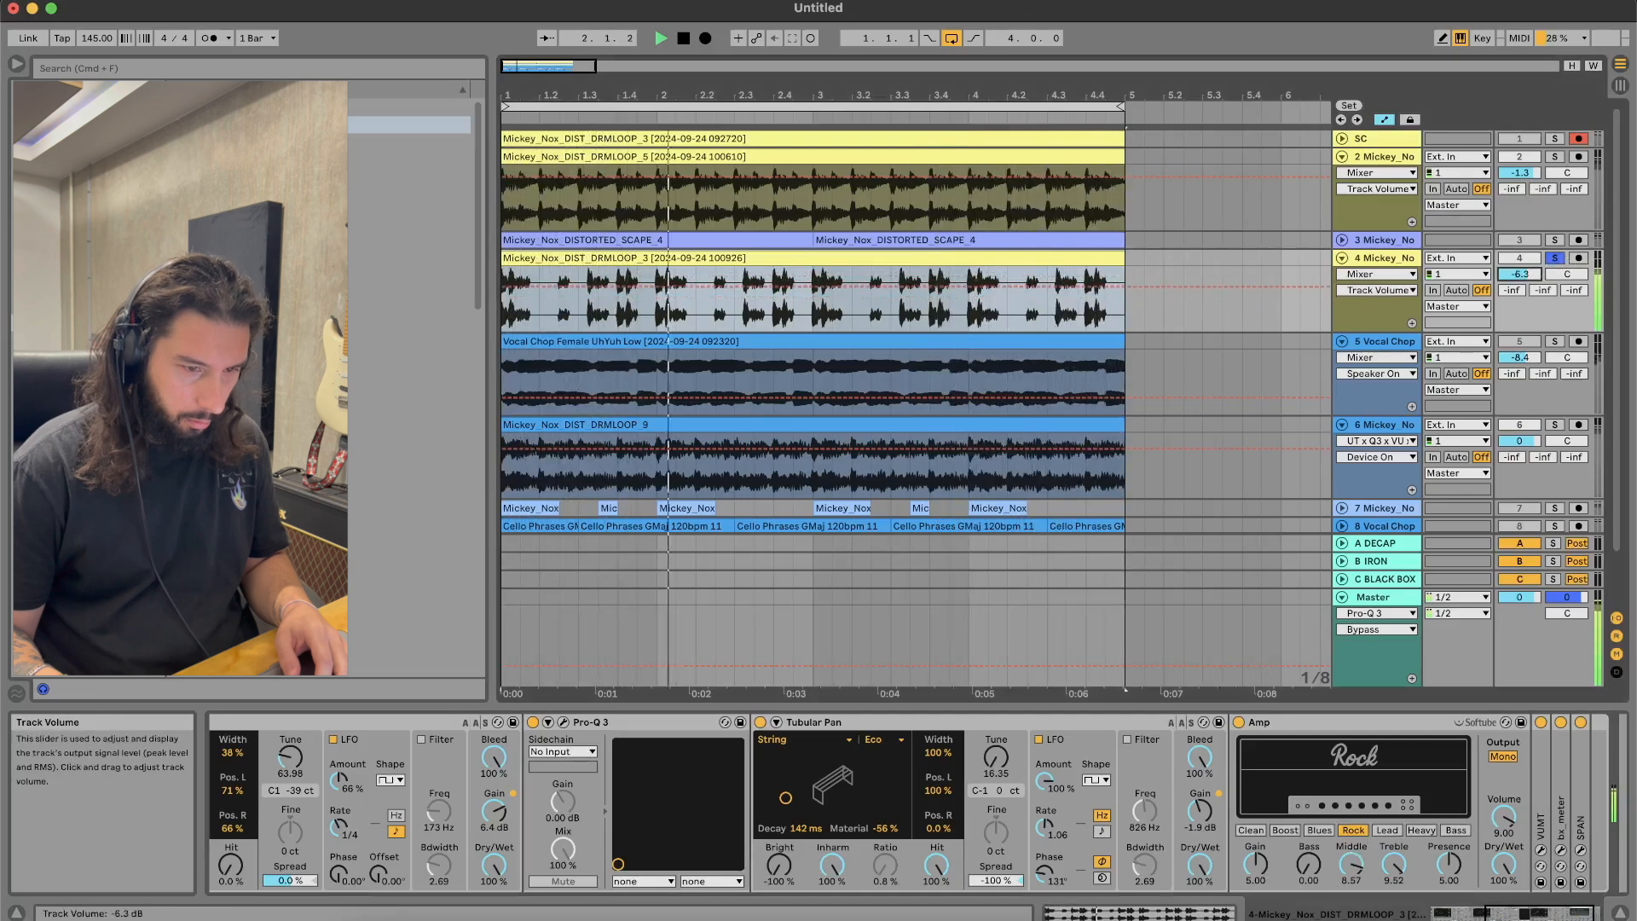
{"action": "left_click", "coordinate": [1554, 156], "text": "super"}
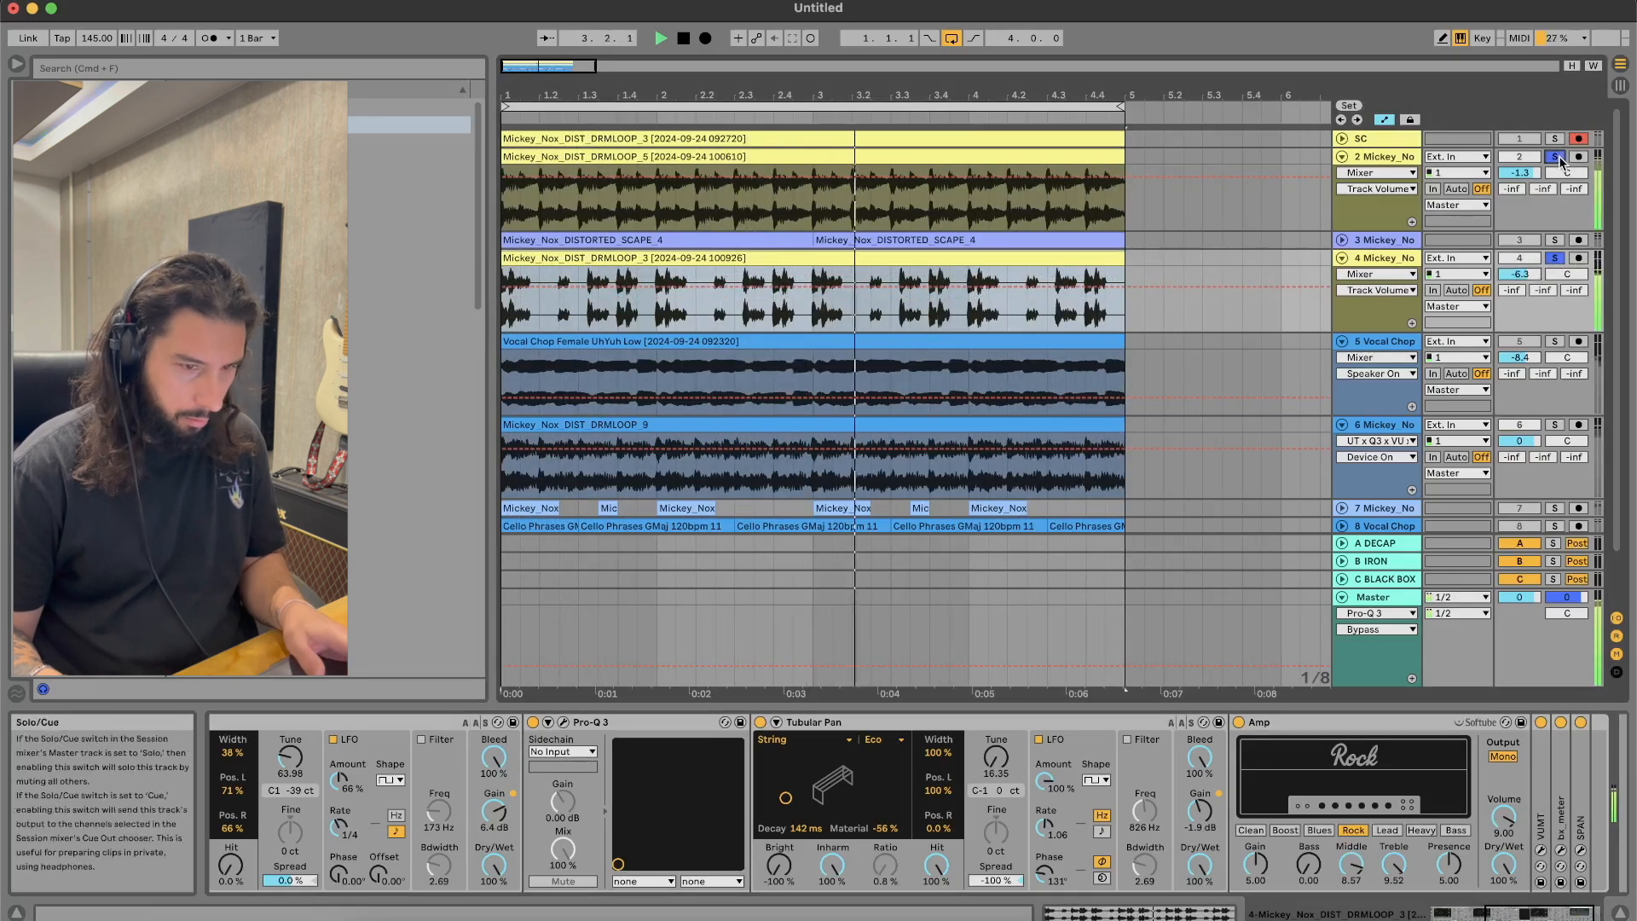
{"action": "left_click_drag", "start_coordinate": [1520, 274], "coordinate": [1521, 281]}
{"action": "left_click_drag", "start_coordinate": [1502, 865], "coordinate": [1503, 914]}
{"action": "key", "text": "space"}
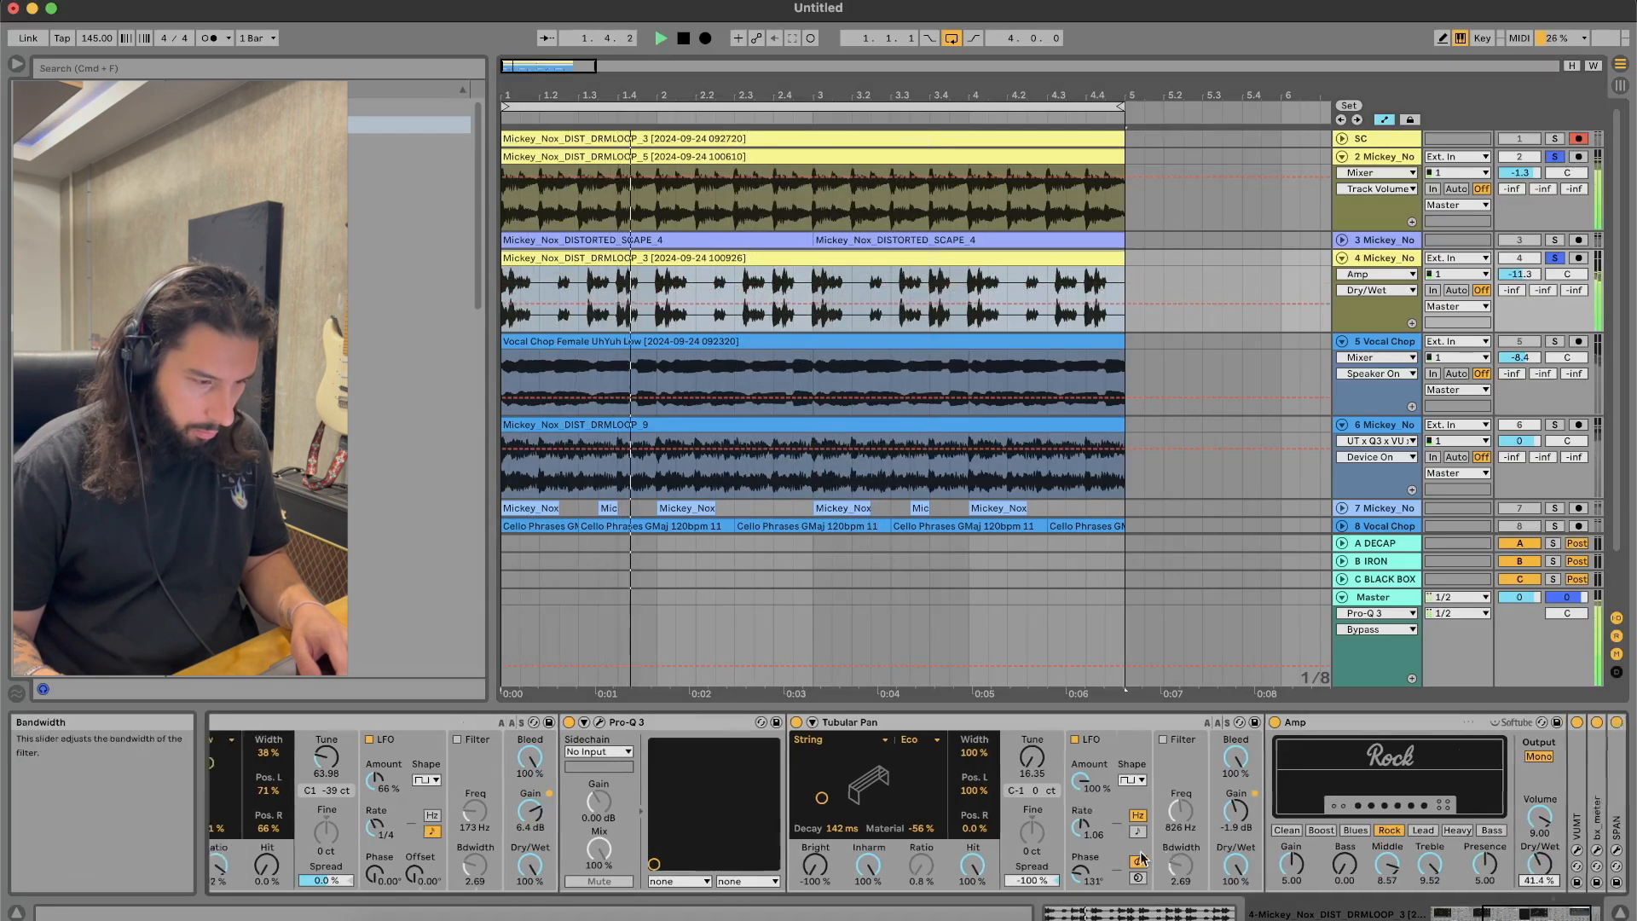
Step: Copy the SC track's four-bar loop clip to track 4, starting at bar 5
{"action": "scroll", "coordinate": [1012, 824], "scroll_direction": "left", "scroll_amount": 8}
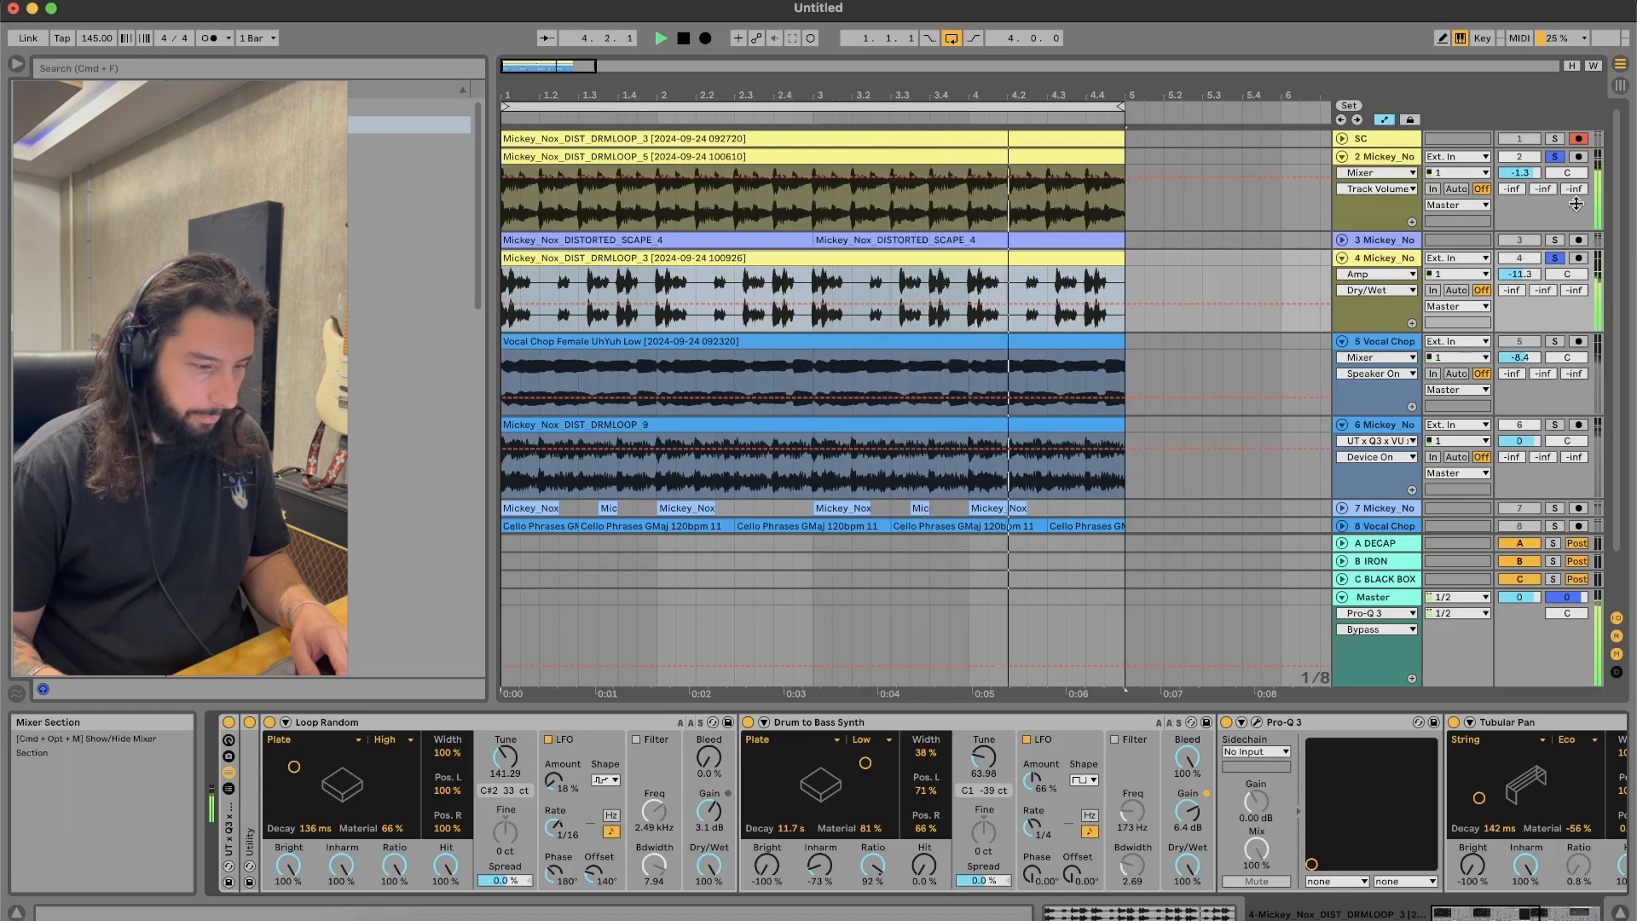
{"action": "left_click", "coordinate": [1090, 137]}
{"action": "key", "text": "space"}
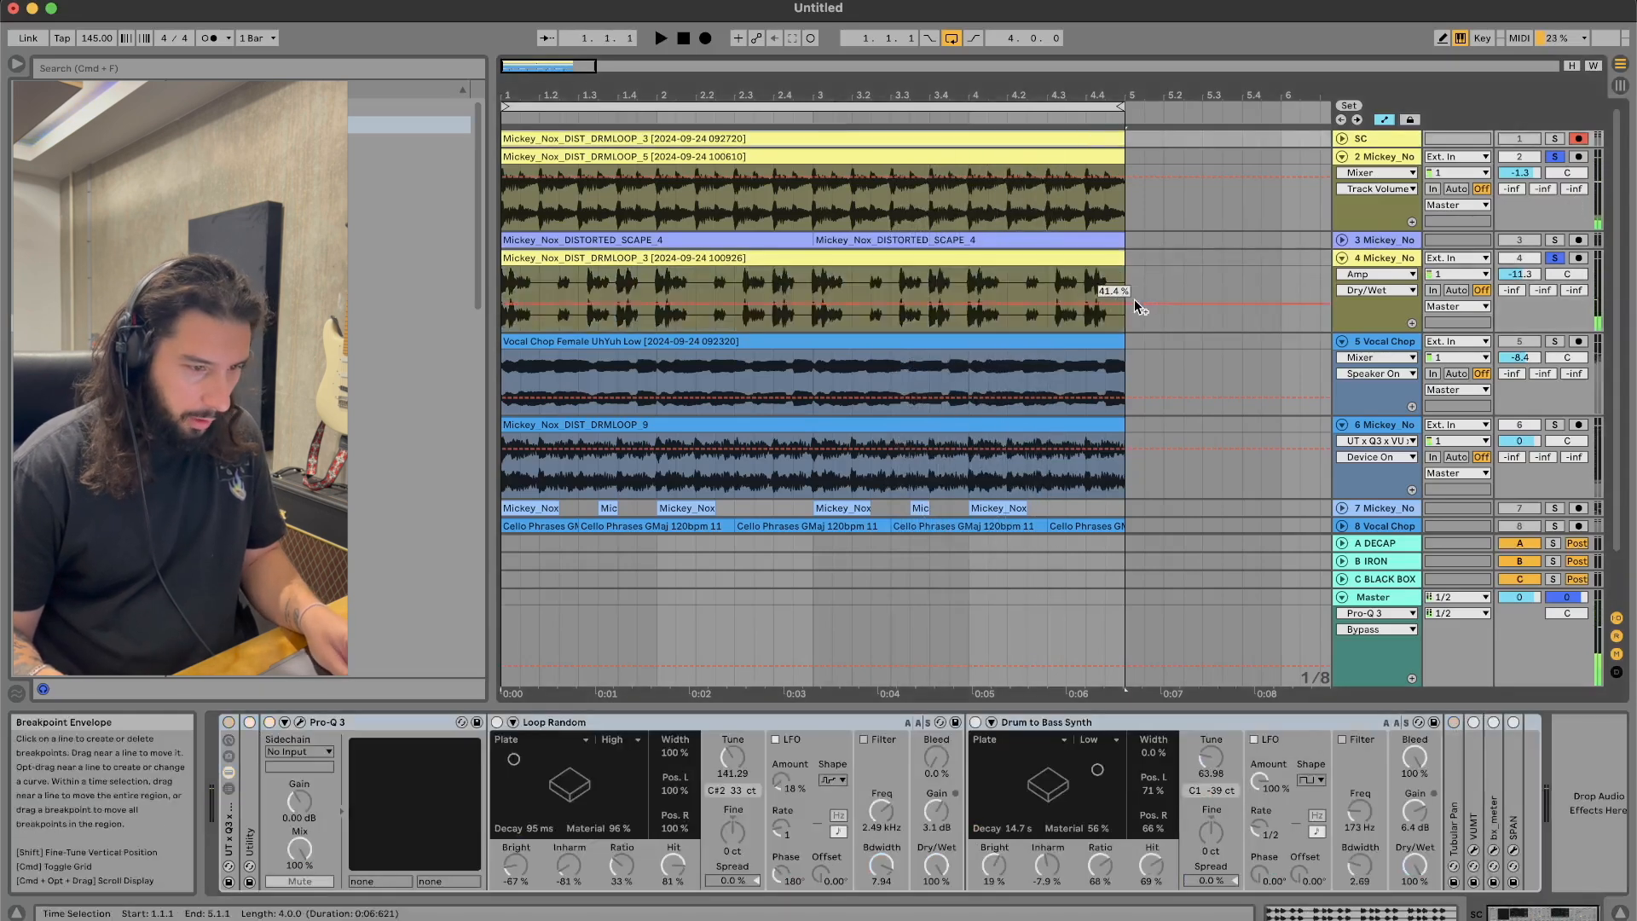
{"action": "left_click", "coordinate": [1131, 268]}
{"action": "key", "text": "super+v"}
{"action": "scroll", "coordinate": [1060, 448], "scroll_direction": "right", "scroll_amount": 5}
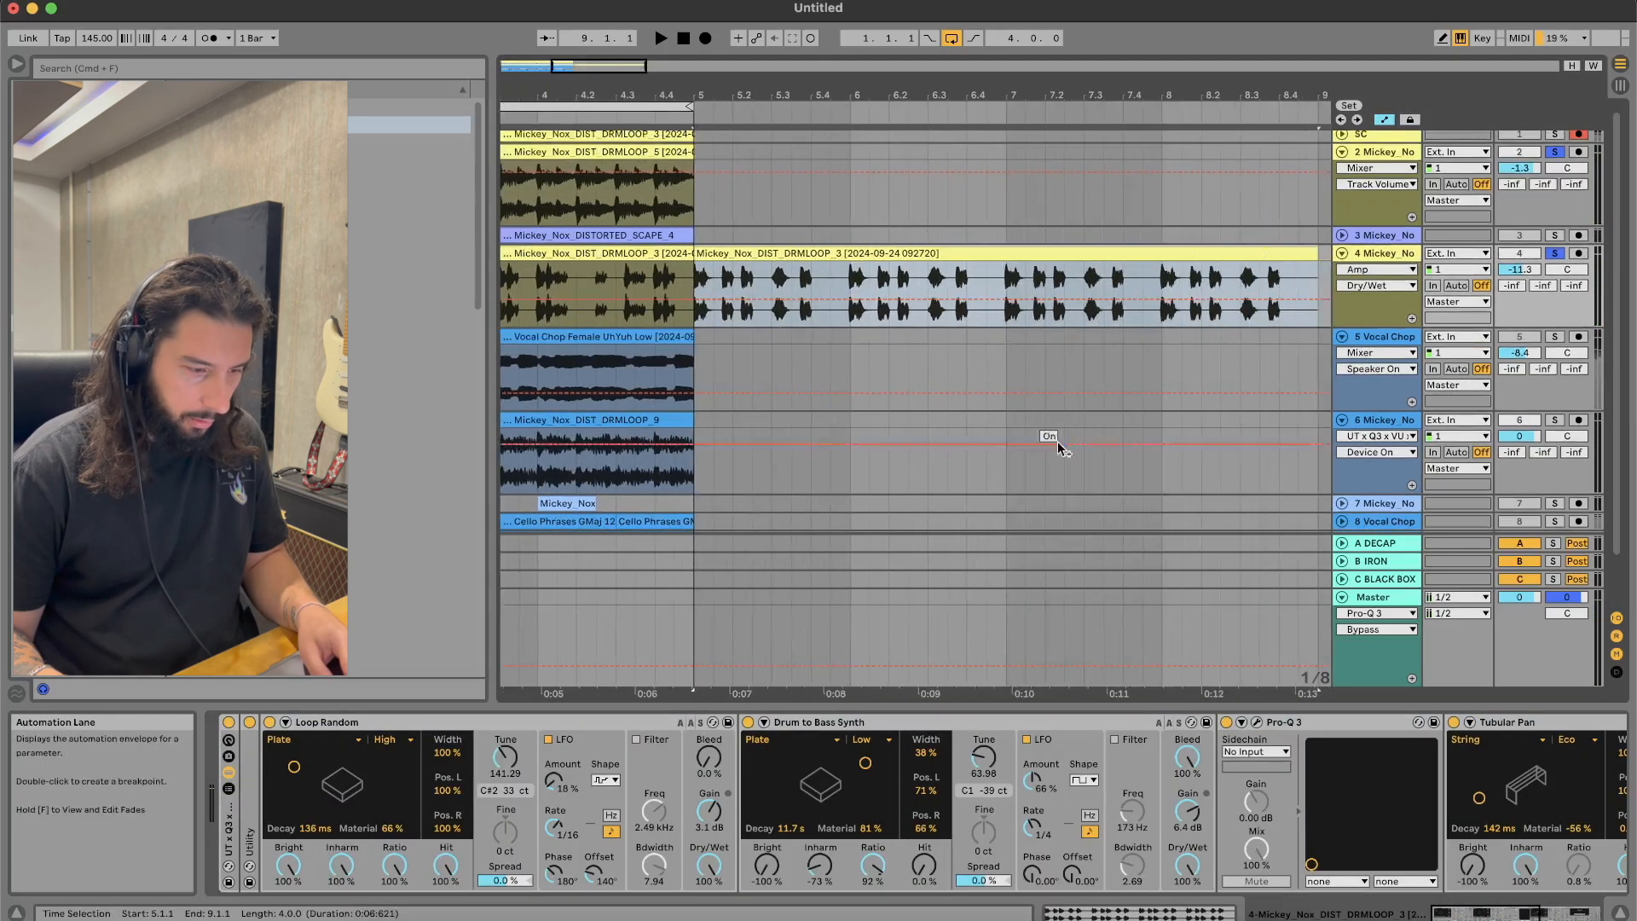
Step: Bypass track 4's effect rack and place the original Mickey_Nox_DIST_DRMLOOP_3 sample from the browser on track 4 at bar 5
{"action": "scroll", "coordinate": [800, 789], "scroll_direction": "right", "scroll_amount": 5}
{"action": "scroll", "coordinate": [799, 776], "scroll_direction": "left", "scroll_amount": 5}
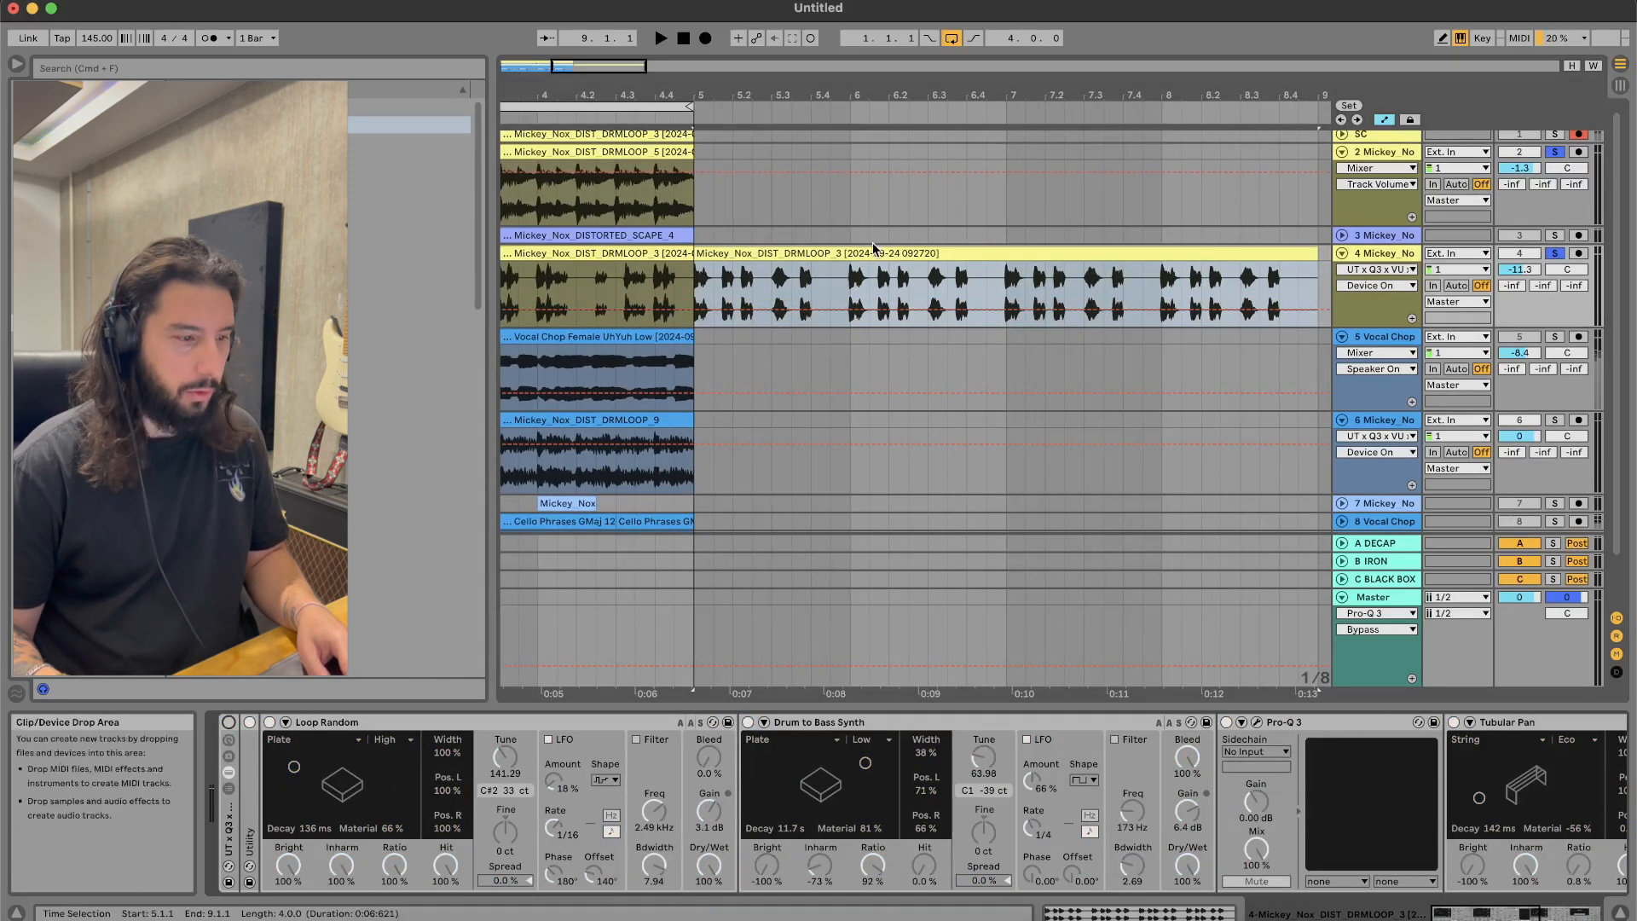
{"action": "scroll", "coordinate": [826, 238], "scroll_direction": "left", "scroll_amount": 5}
{"action": "scroll", "coordinate": [827, 239], "scroll_direction": "left", "scroll_amount": 3}
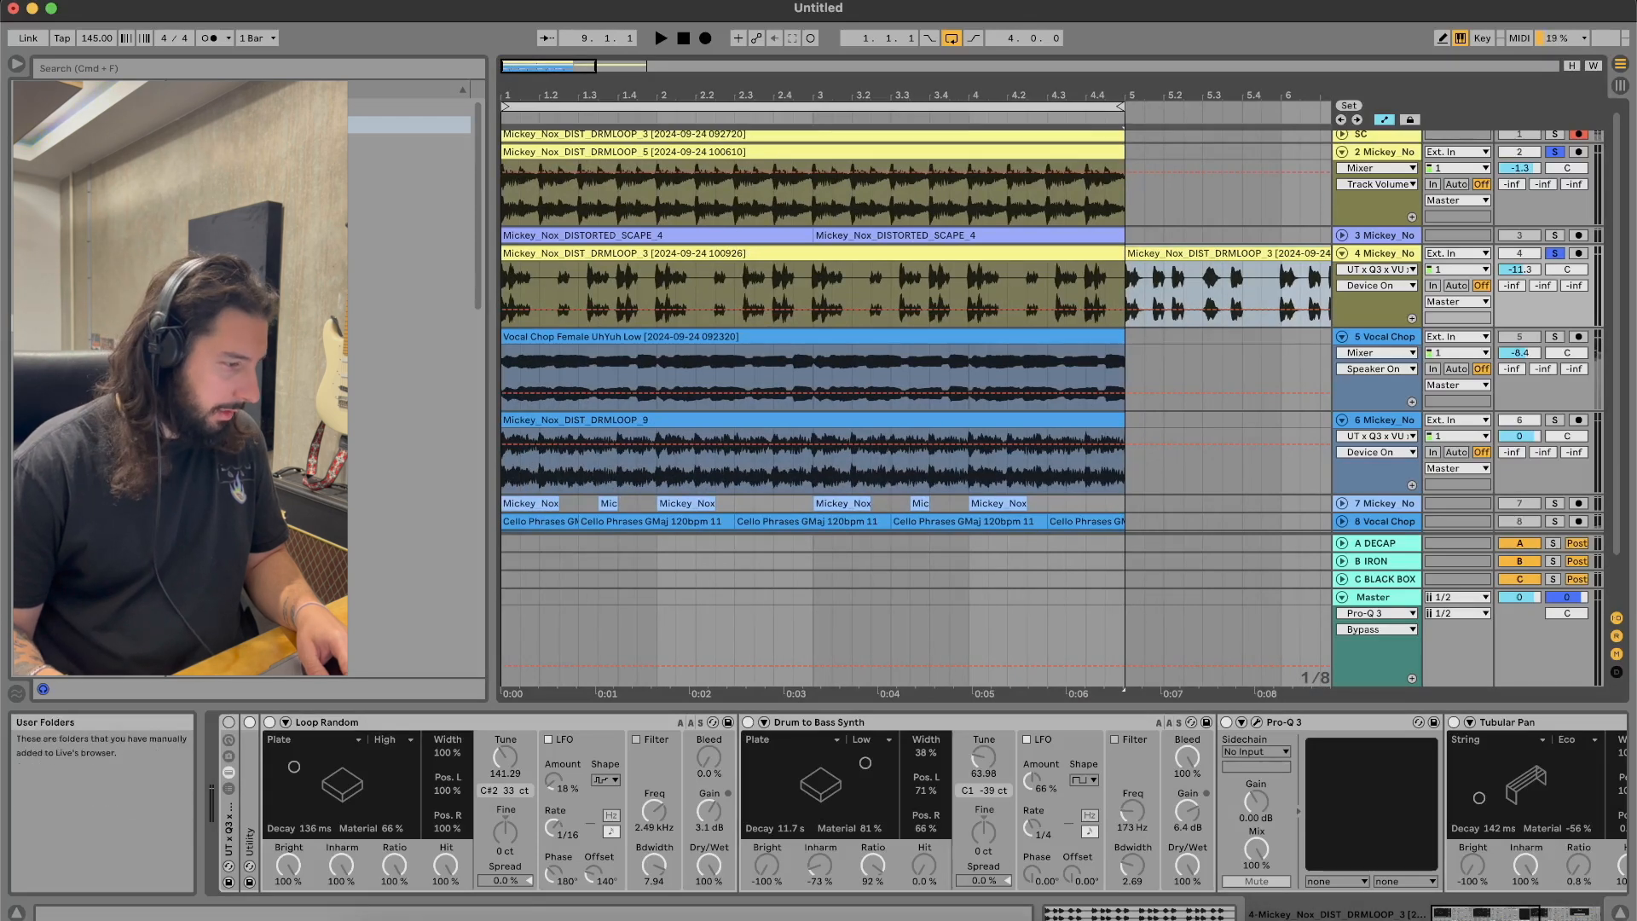
{"action": "left_click", "coordinate": [76, 592]}
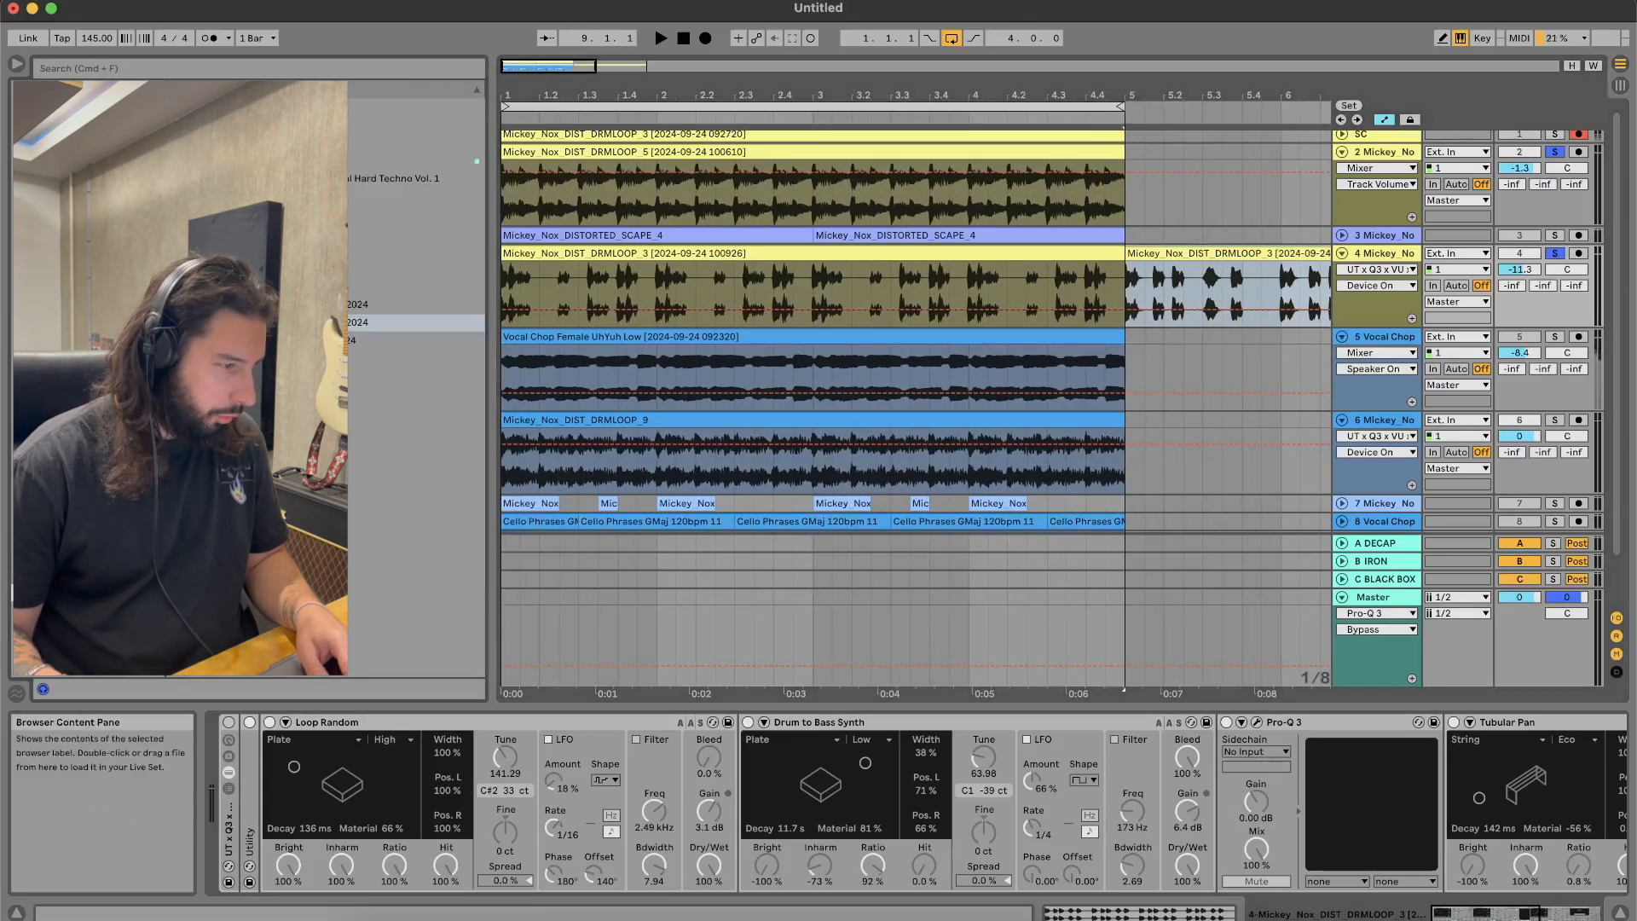
{"action": "key", "text": "Right"}
{"action": "left_click_drag", "start_coordinate": [367, 394], "coordinate": [1127, 278]}
Step: Play the unprocessed sample at bar 5 and raise track 4's volume to -8.3 dB
{"action": "scroll", "coordinate": [1119, 278], "scroll_direction": "right", "scroll_amount": 6}
{"action": "scroll", "coordinate": [985, 269], "scroll_direction": "left", "scroll_amount": 6}
{"action": "key", "text": "space"}
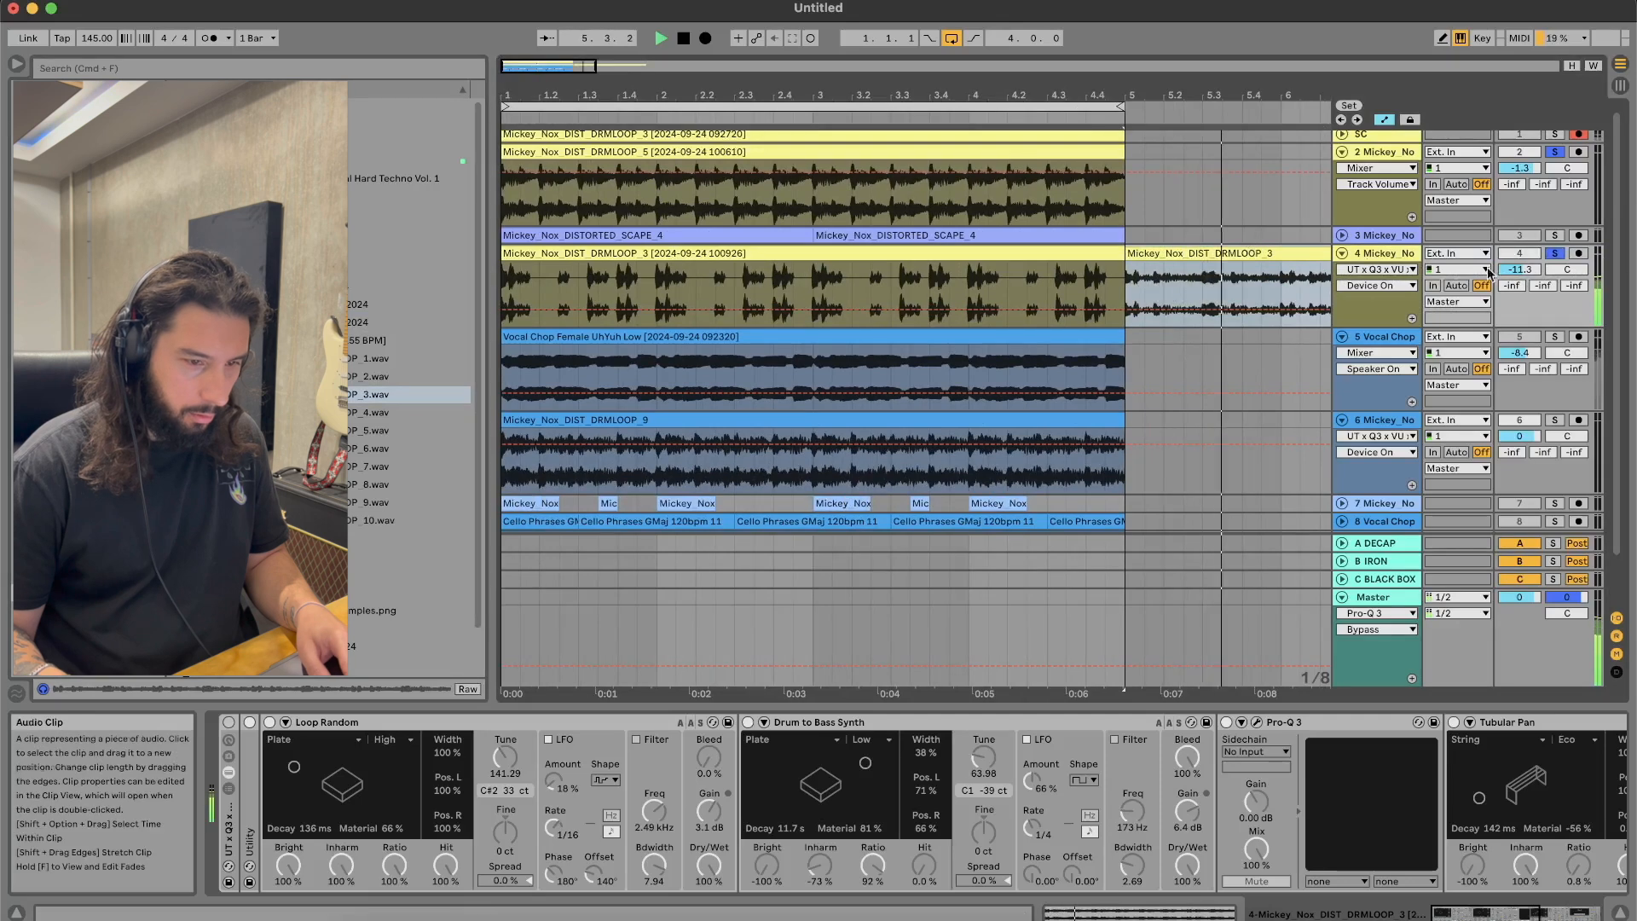
{"action": "left_click_drag", "start_coordinate": [1520, 270], "coordinate": [1520, 254]}
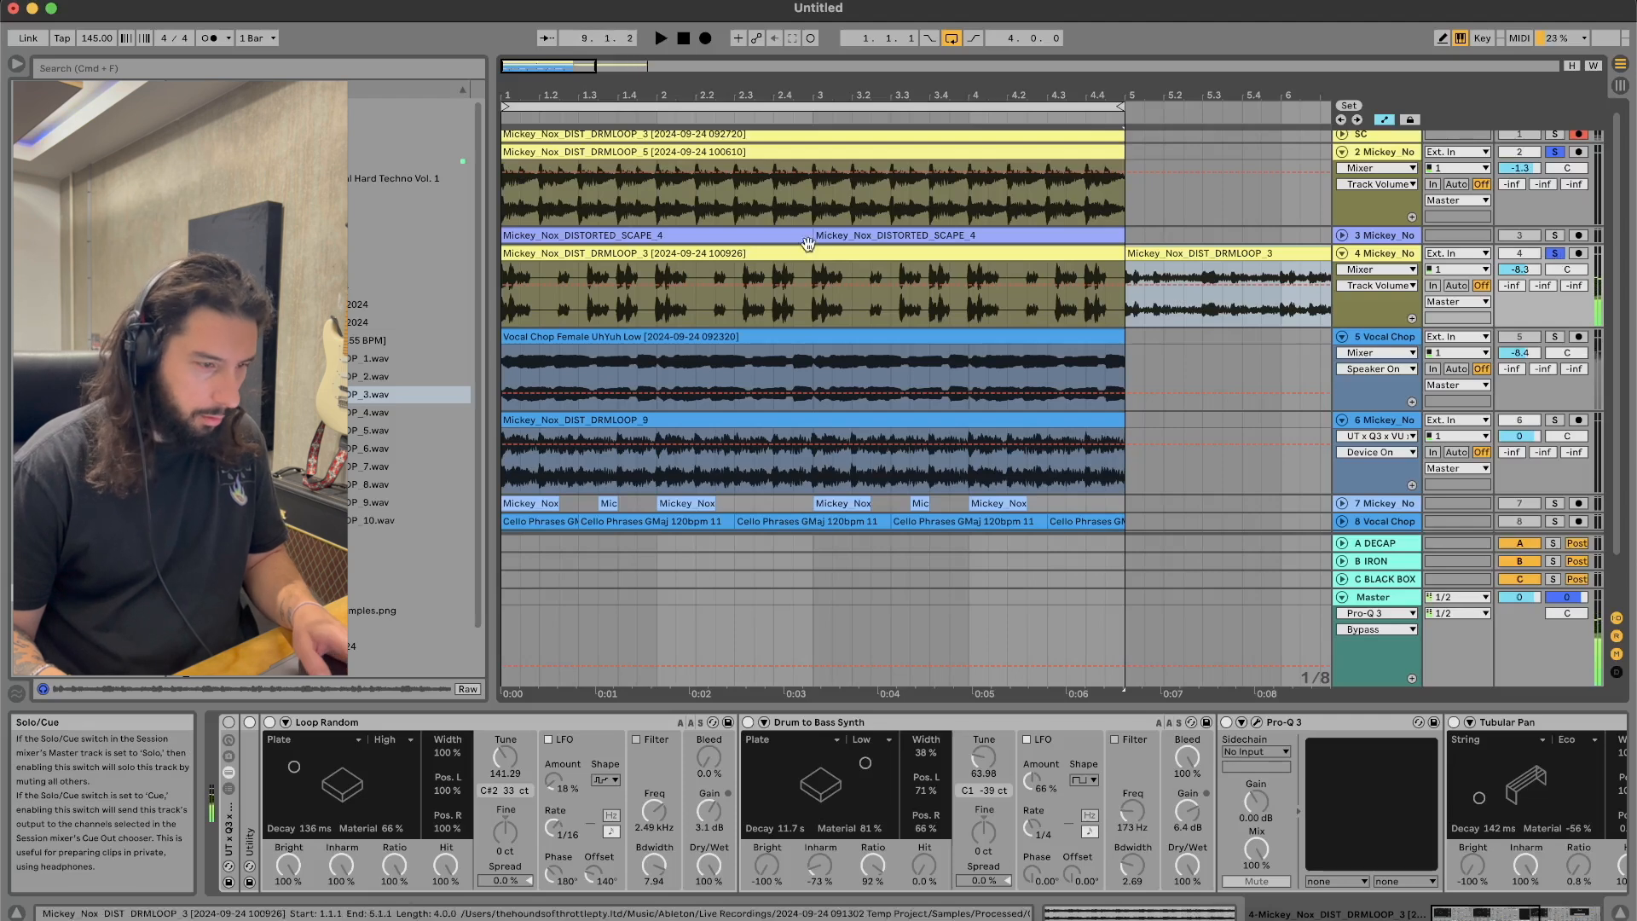
{"action": "key", "text": "space"}
Step: Reactivate track 4's effect rack, play the chopped loop with only track 4 soloed and set Amp's Middle to 6.98
{"action": "left_click", "coordinate": [229, 723]}
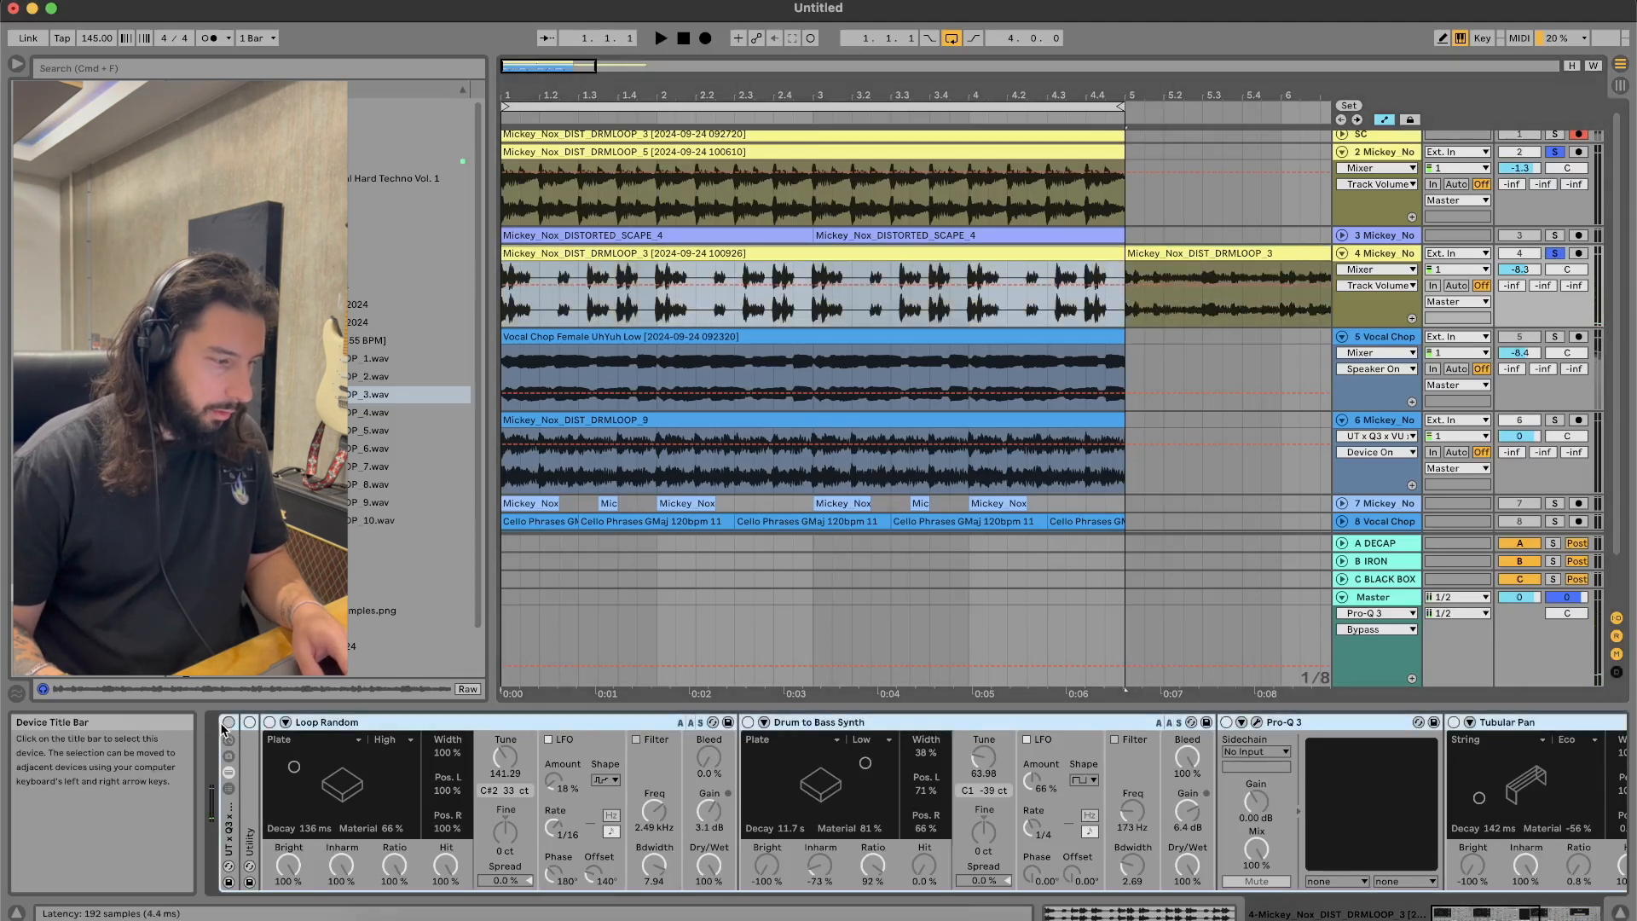
{"action": "key", "text": "space"}
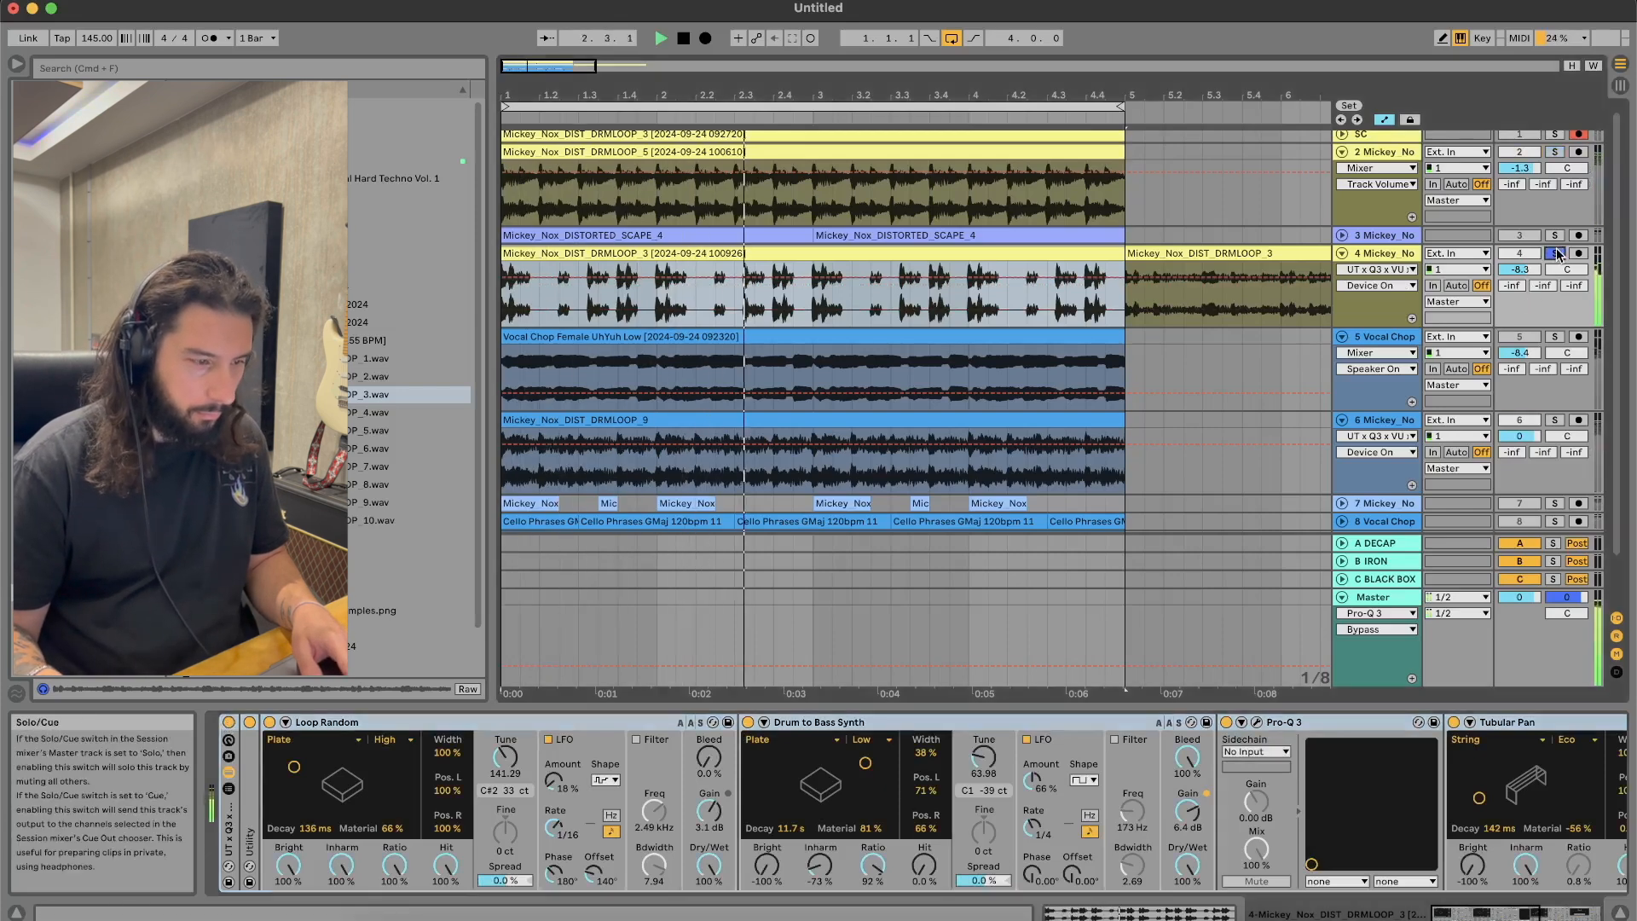
{"action": "scroll", "coordinate": [1342, 857], "scroll_direction": "right", "scroll_amount": 10}
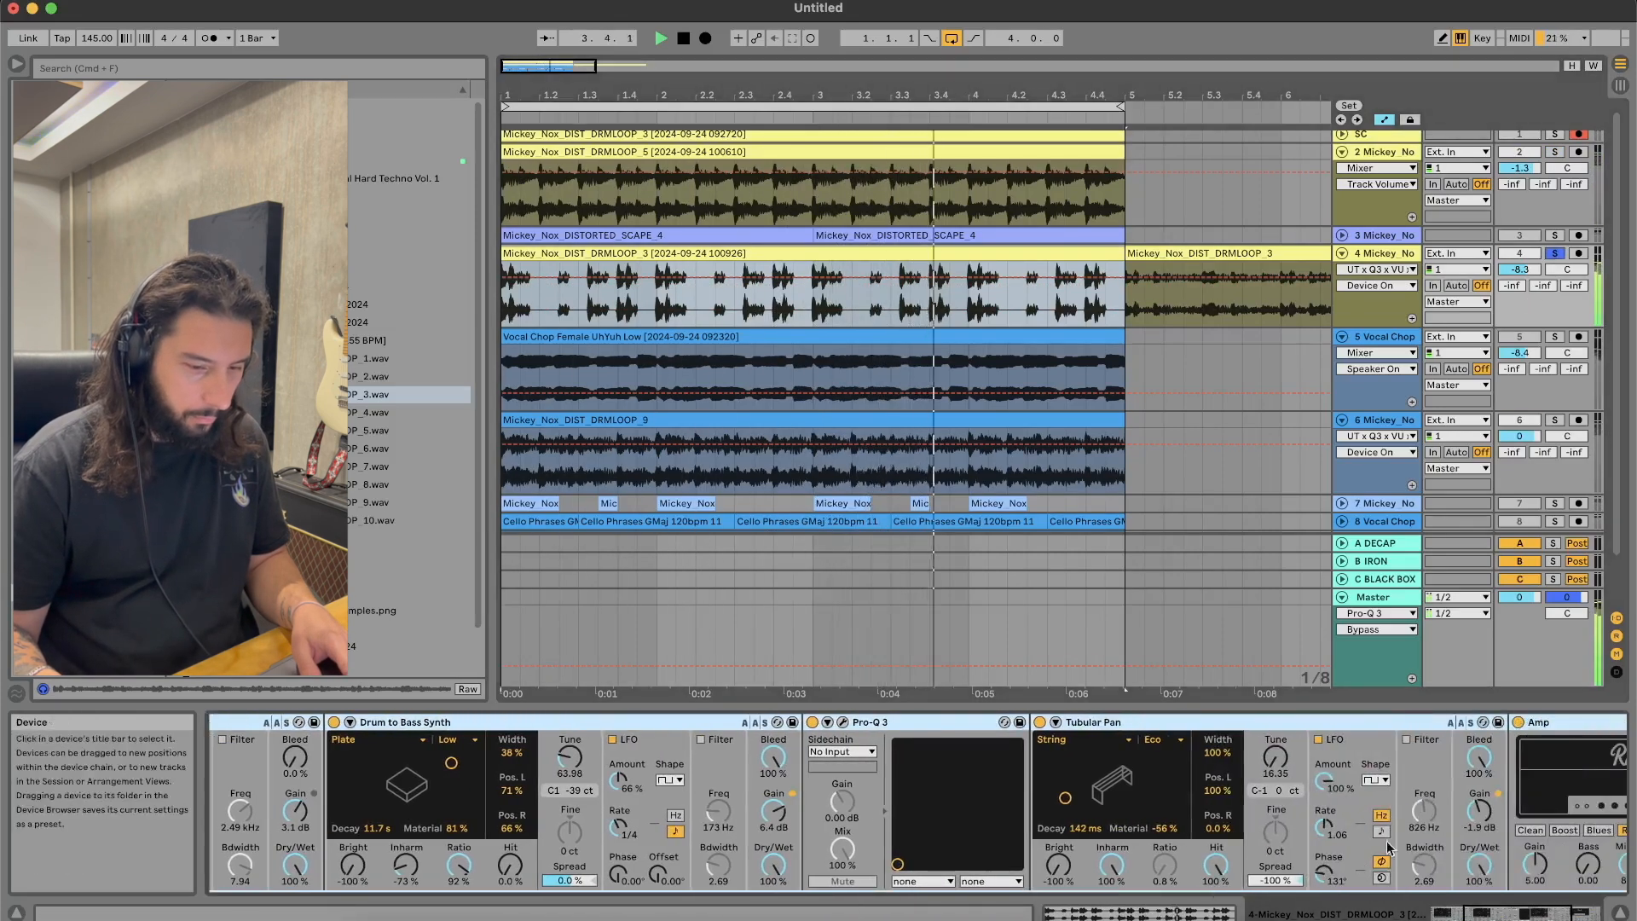
{"action": "left_click_drag", "start_coordinate": [1311, 864], "coordinate": [1310, 890]}
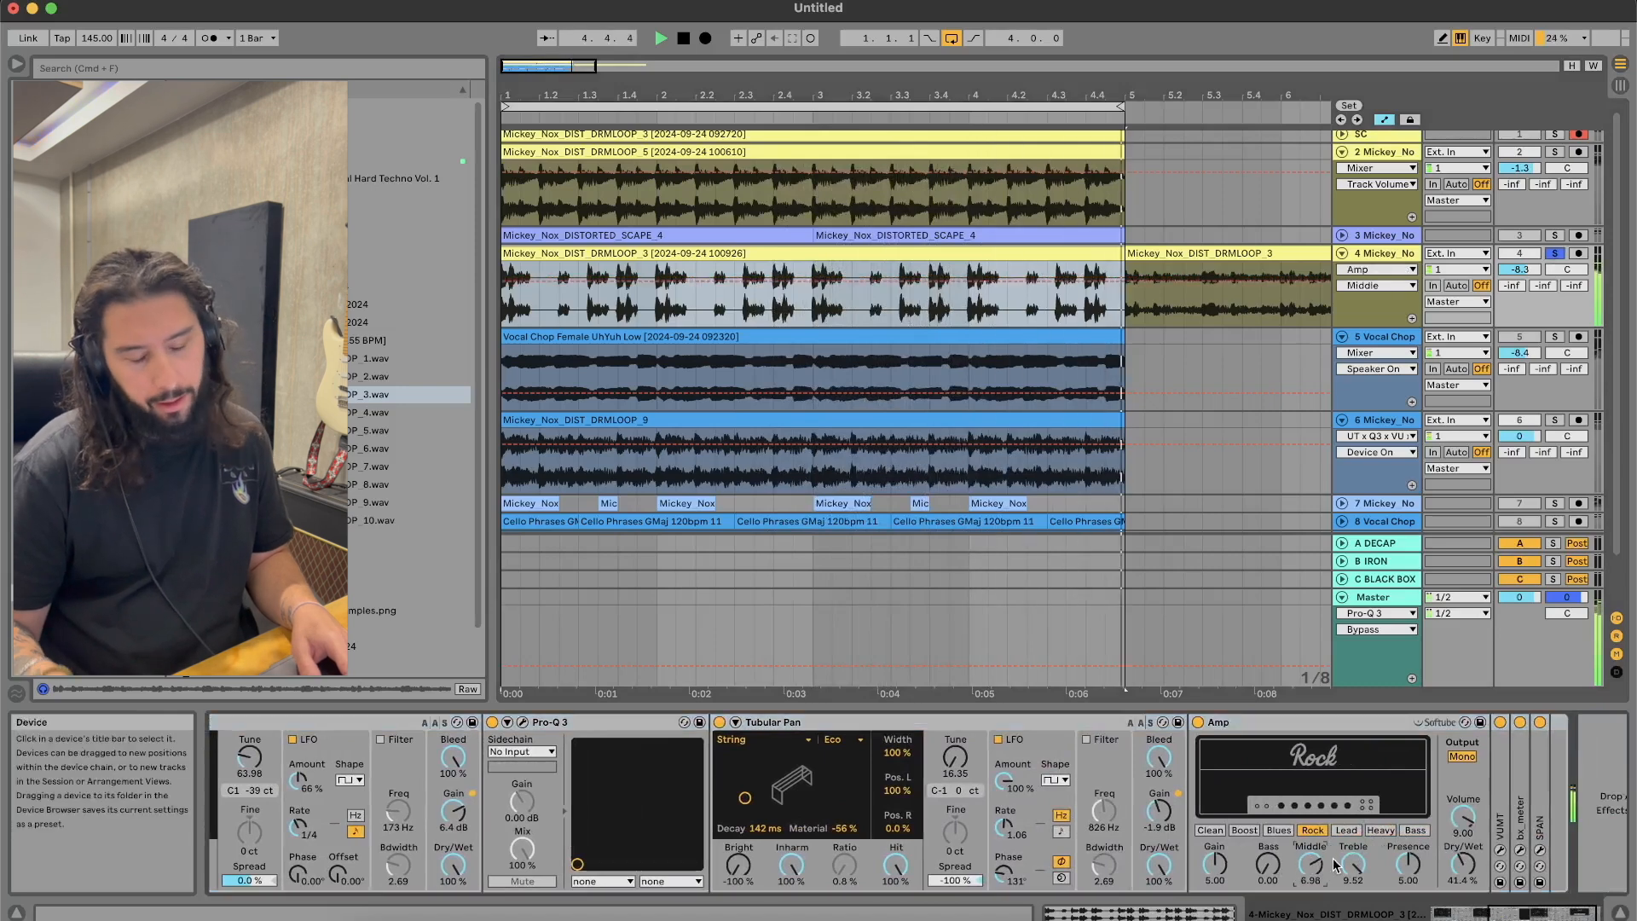
Step: Clear the solo on track 4 and hide the device chain view
{"action": "left_click", "coordinate": [980, 270]}
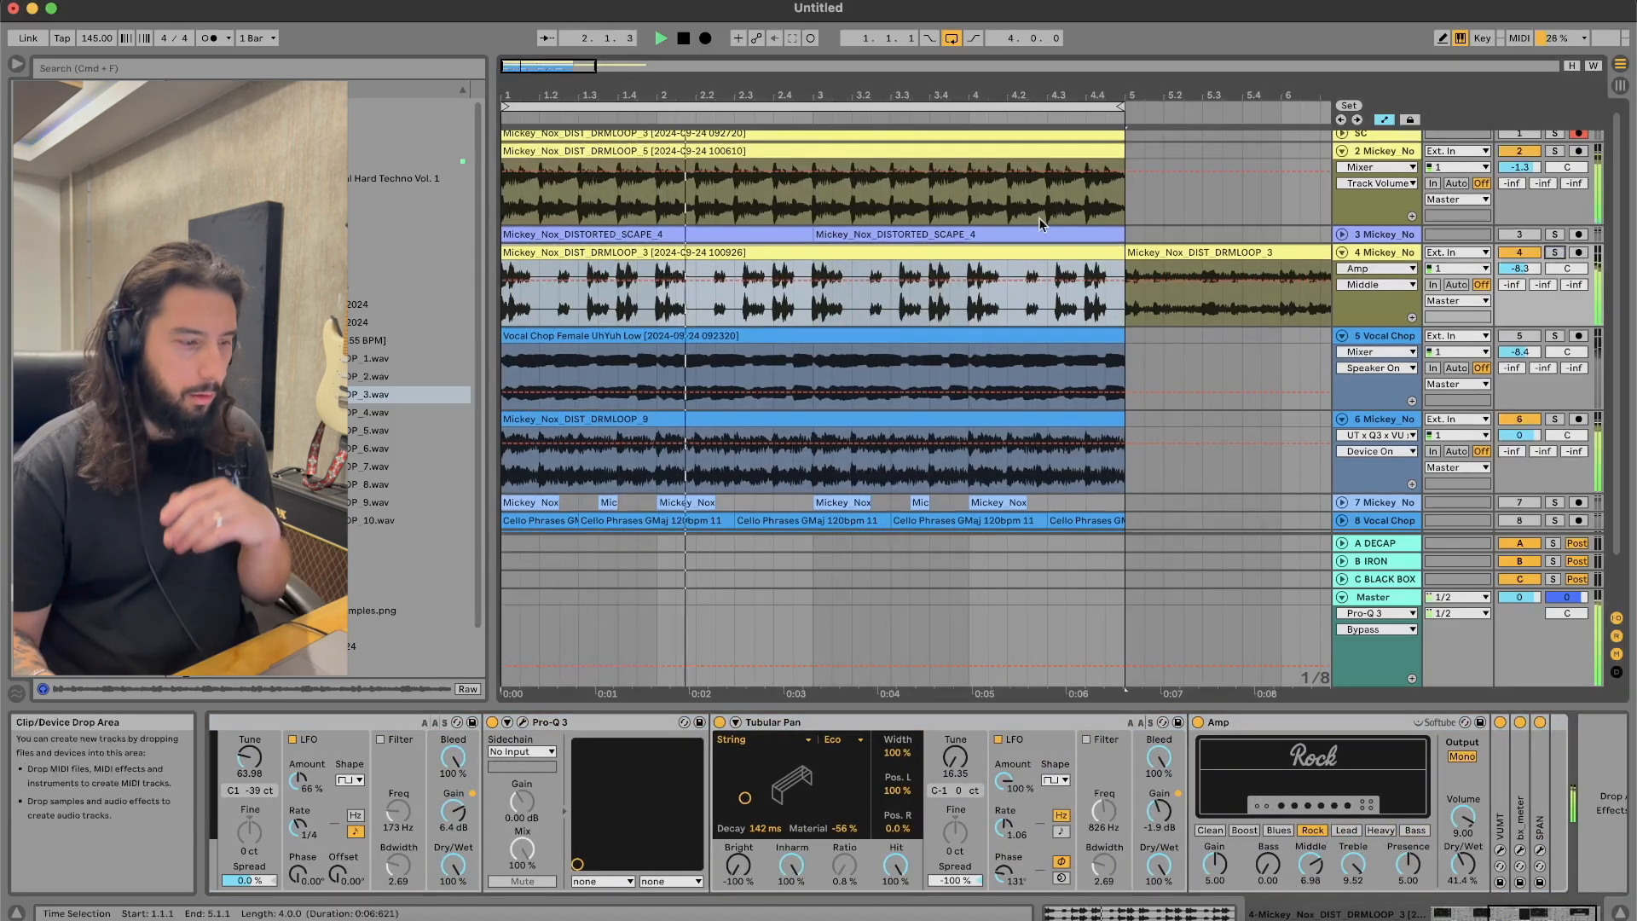
{"action": "key", "text": "super+alt+l"}
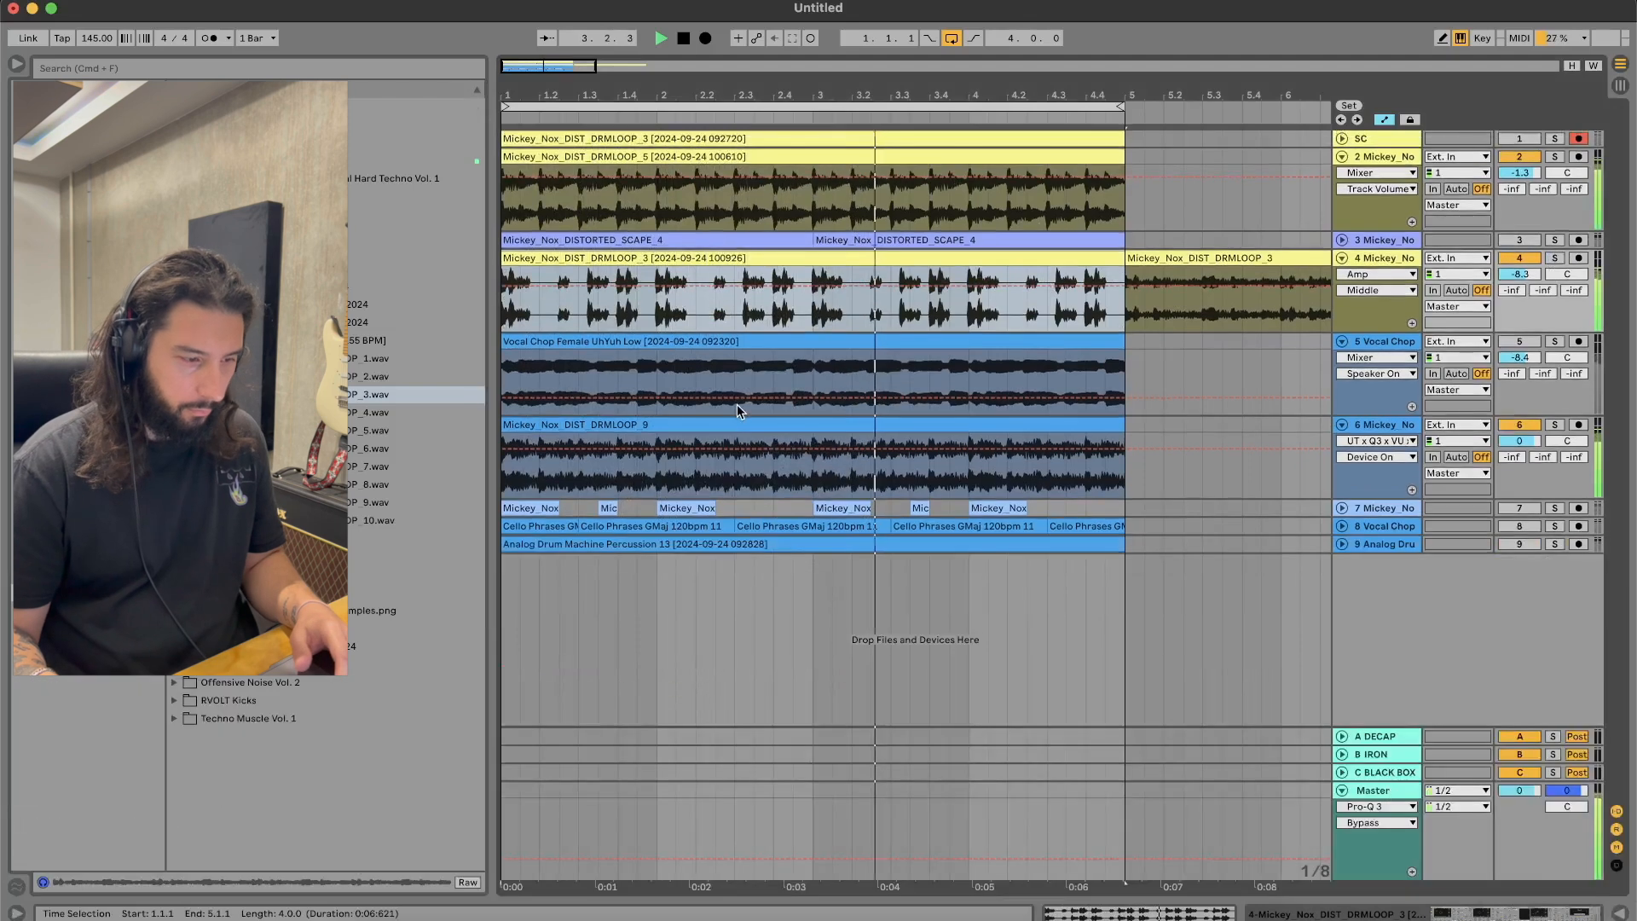
Step: Delete the unprocessed Mickey_Nox_DIST_DRMLOOP_3 clip at bar 5 on track 4 and fold the track
{"action": "left_click", "coordinate": [1174, 256]}
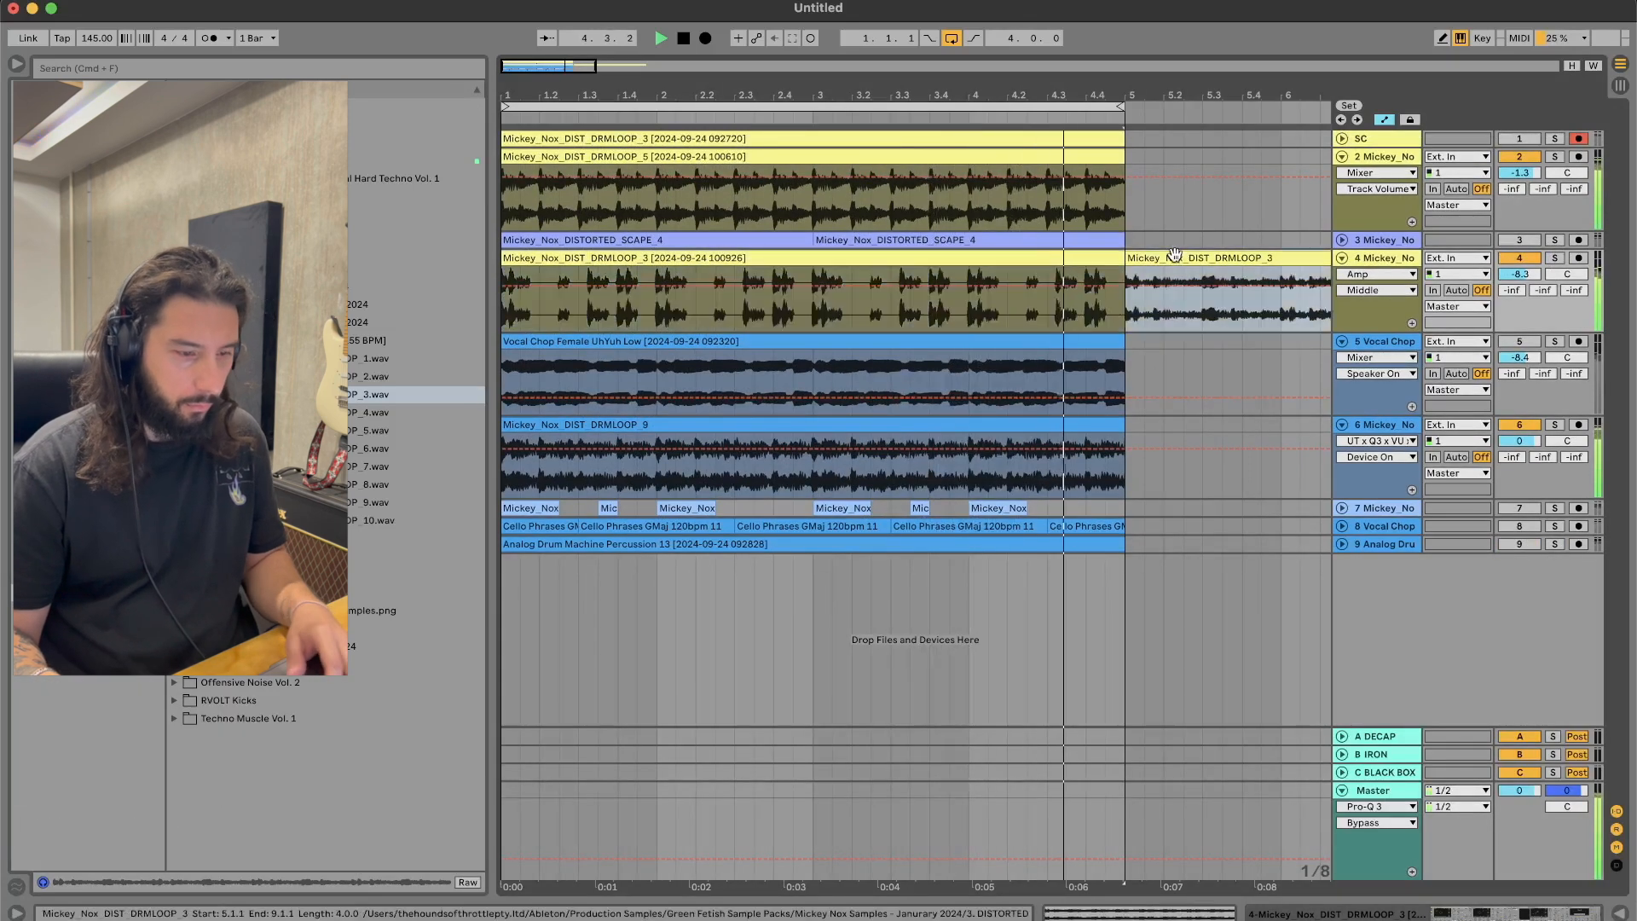
{"action": "key", "text": "Delete"}
{"action": "left_click", "coordinate": [1102, 260]}
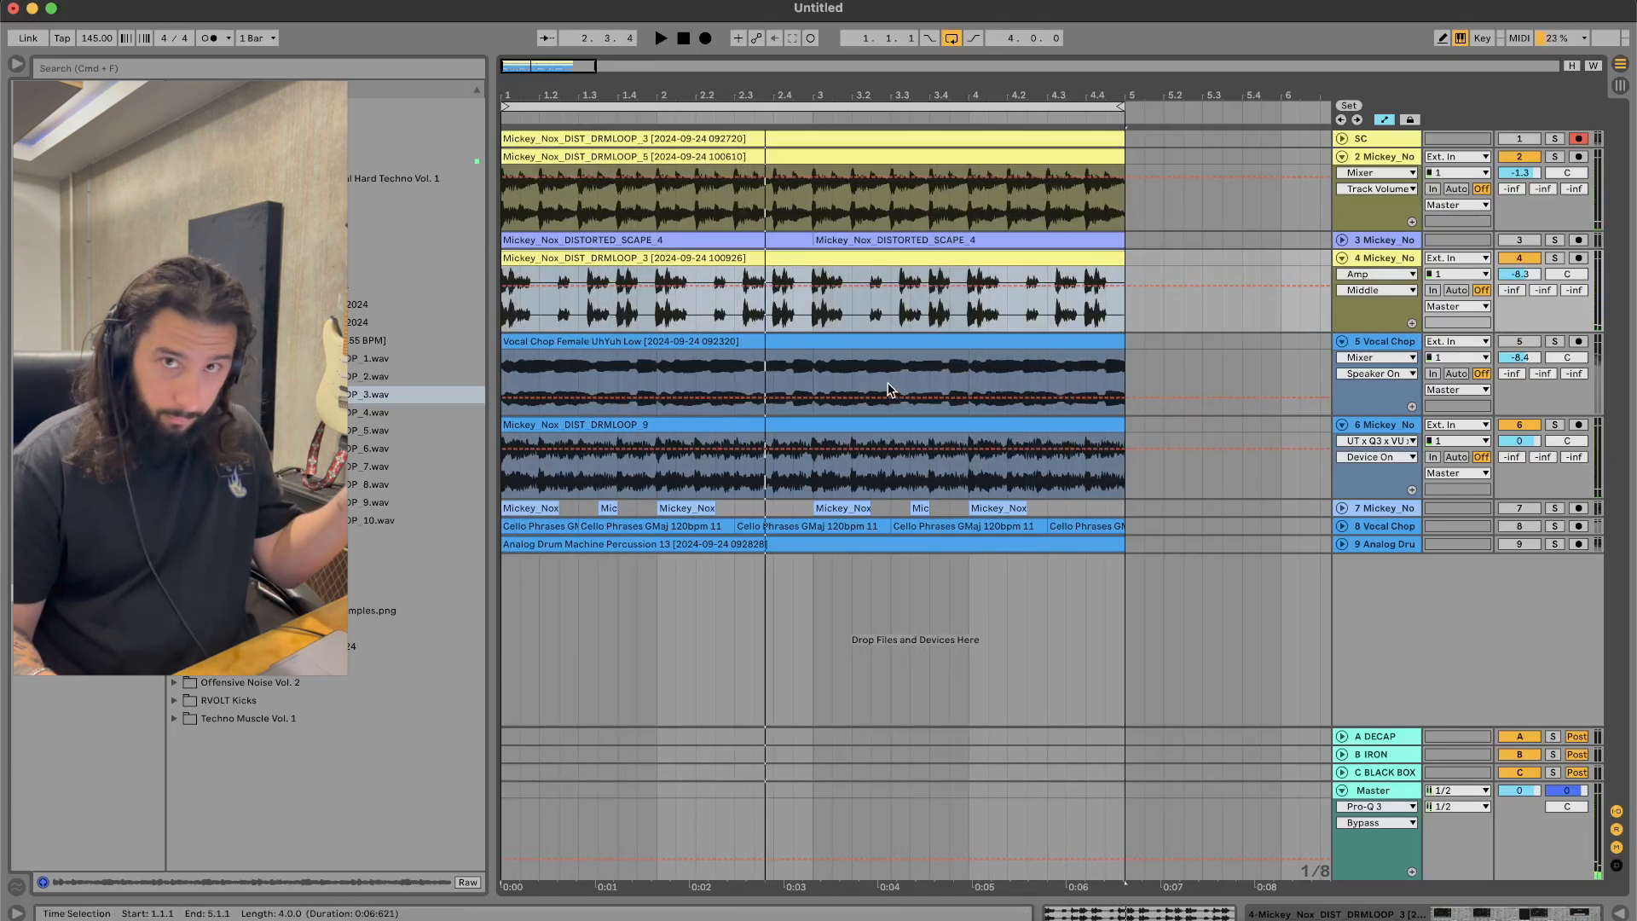
{"action": "left_click", "coordinate": [1341, 258]}
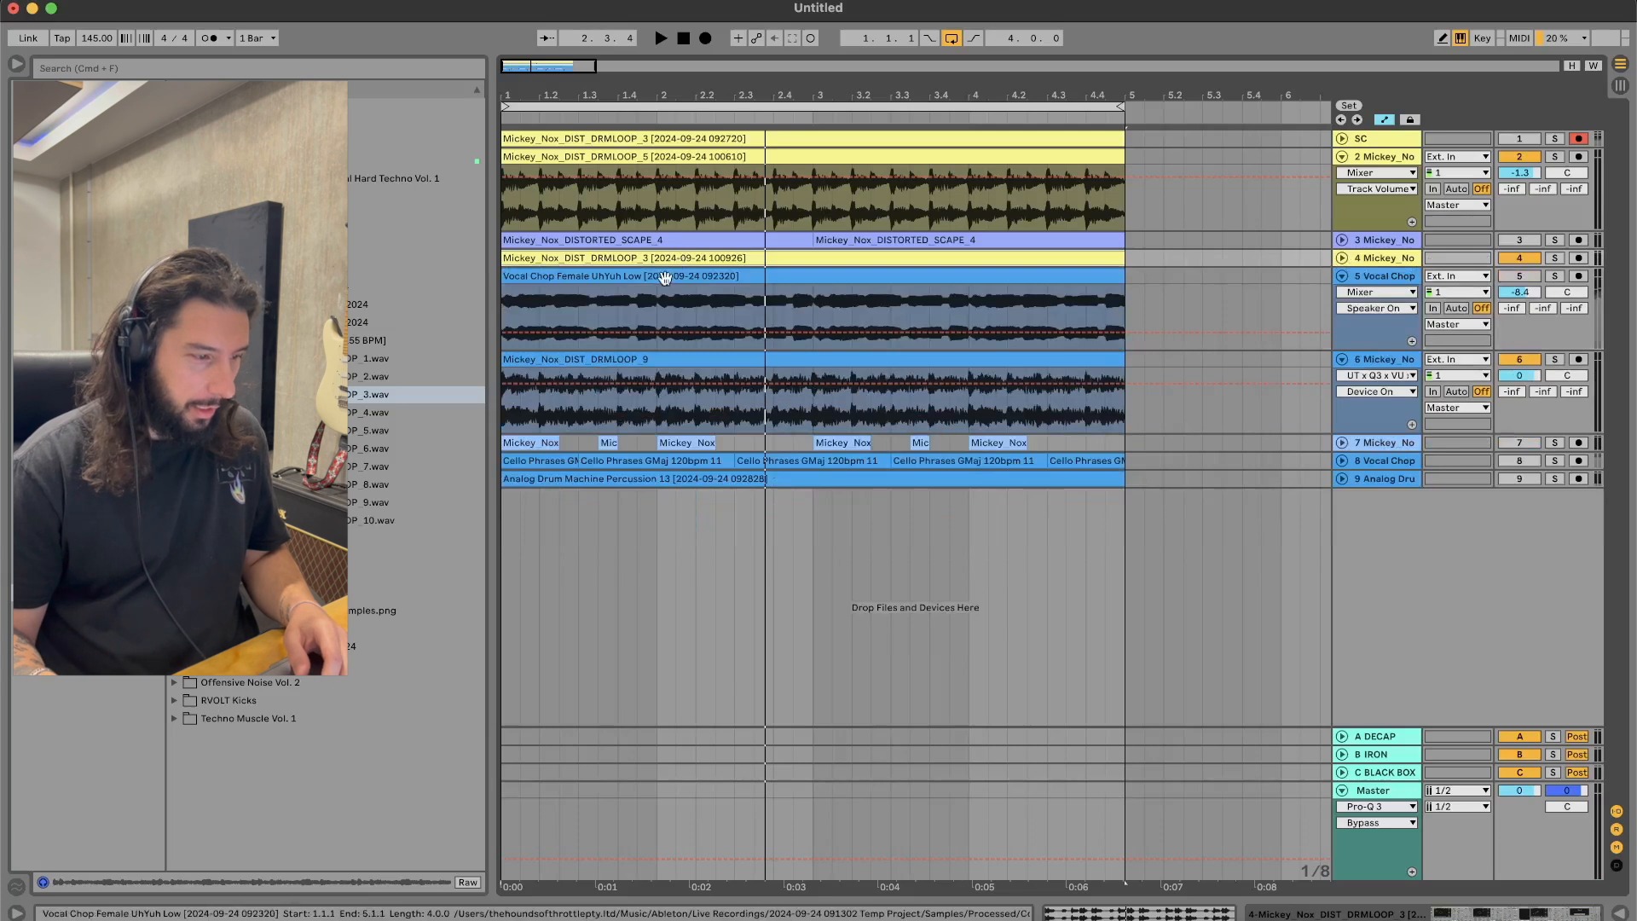
Step: Deactivate tracks 4 and 6, activate vocal chop track 5 alongside track 2 and set its volume to -8.0 dB
{"action": "left_click", "coordinate": [1424, 270]}
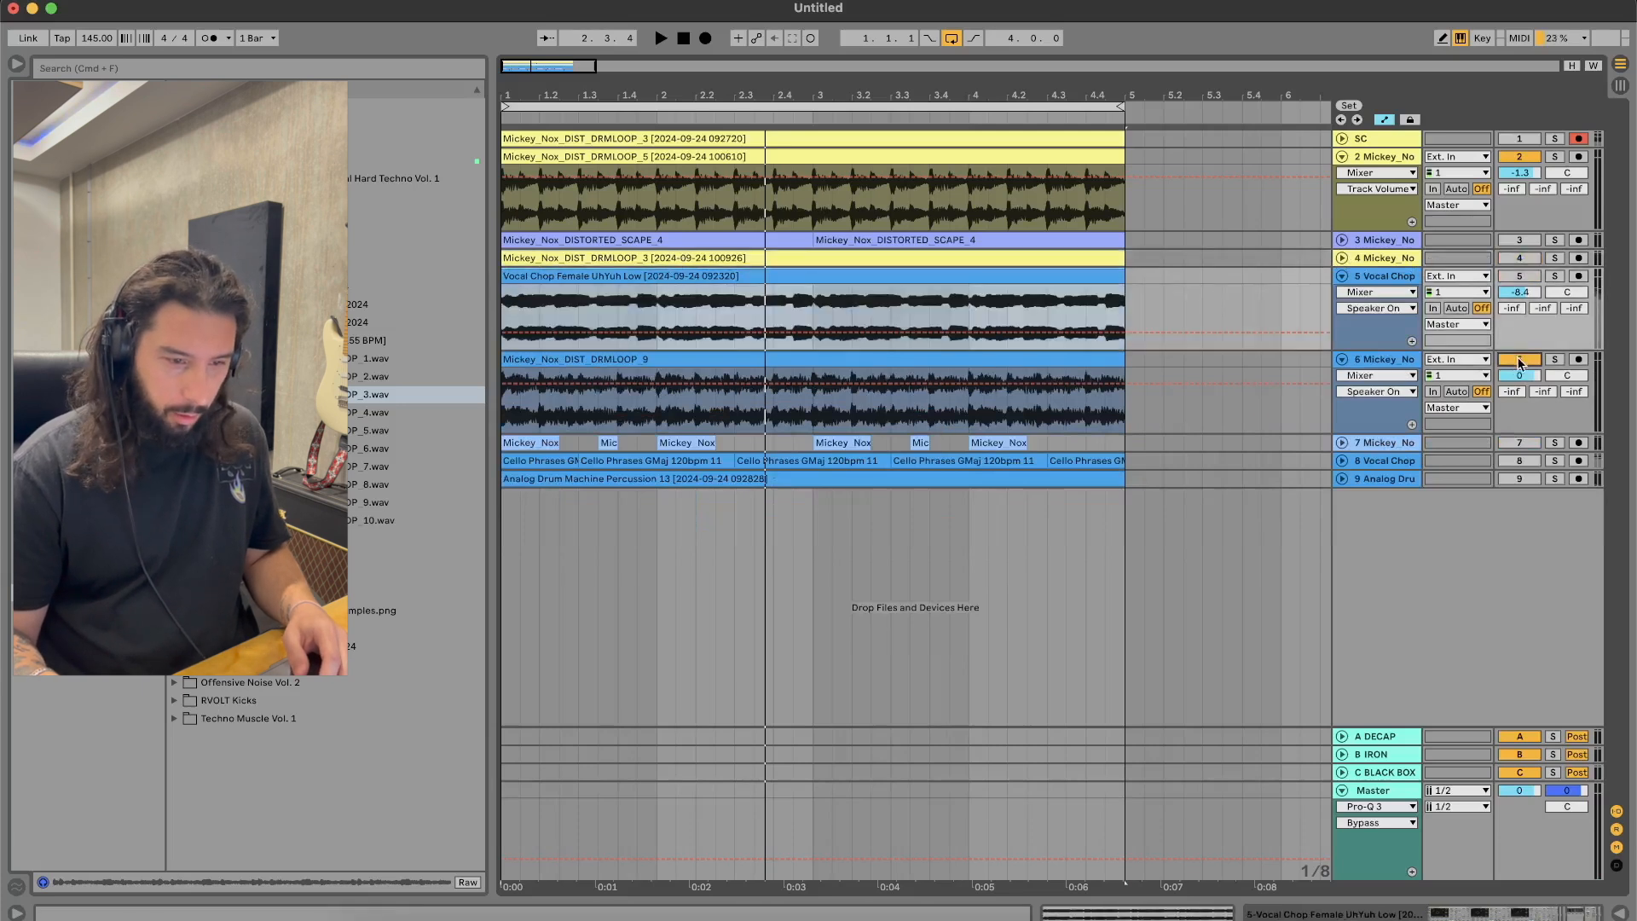
{"action": "left_click", "coordinate": [1555, 277]}
{"action": "left_click_drag", "start_coordinate": [1517, 289], "coordinate": [1518, 292]}
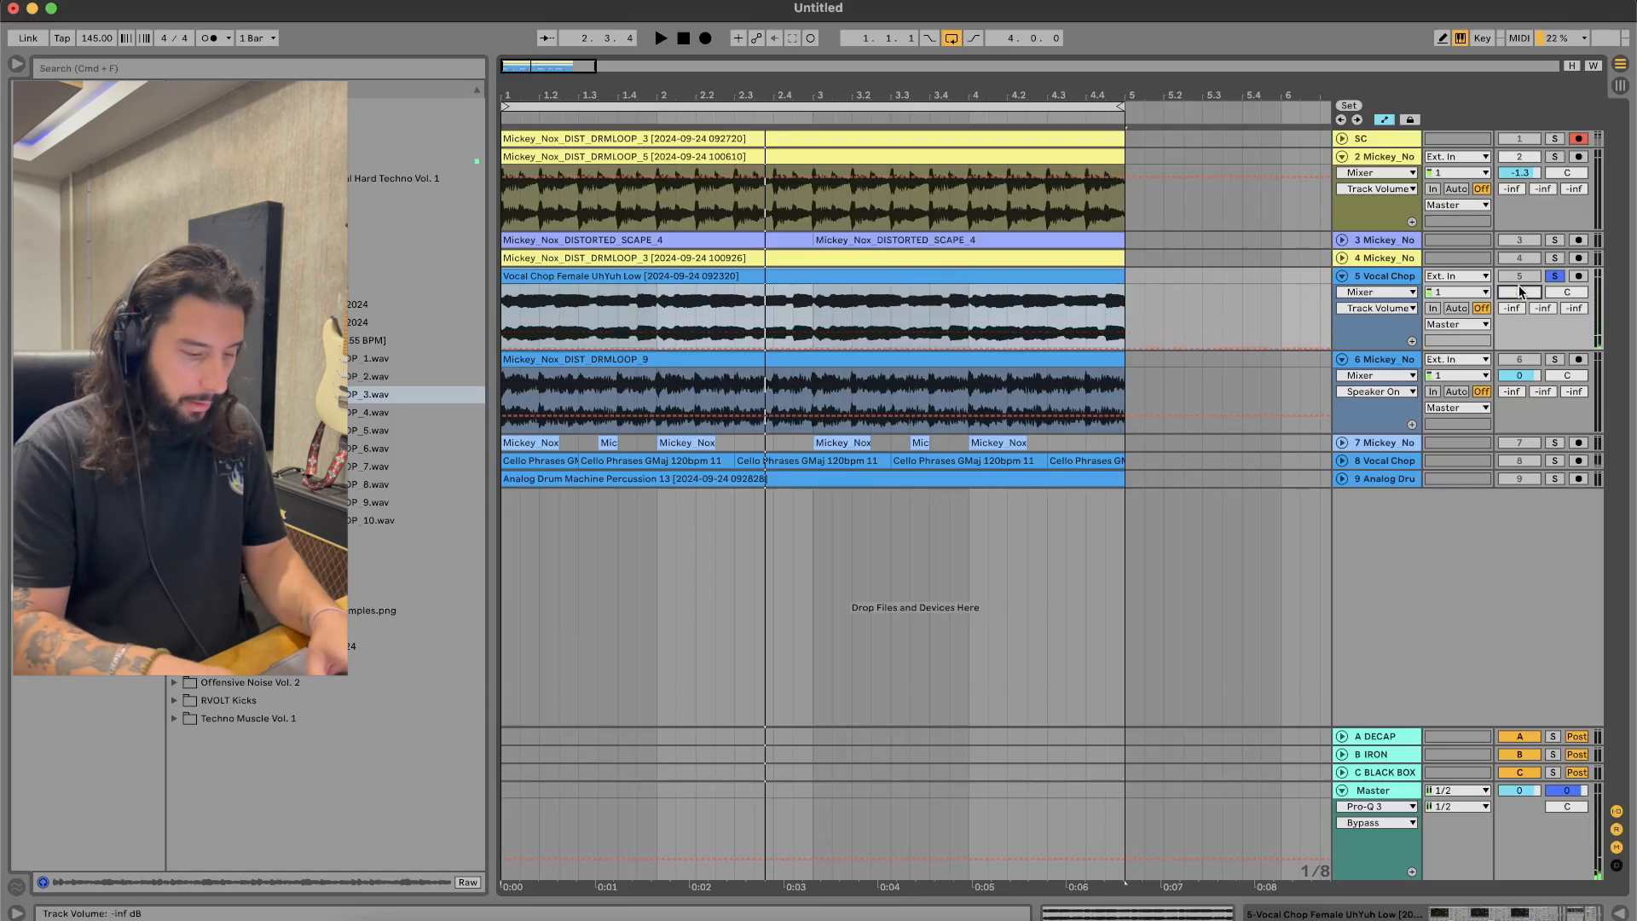
{"action": "left_click", "coordinate": [1554, 276]}
{"action": "key", "text": "space"}
{"action": "key", "text": "space"}
{"action": "key", "text": "space"}
{"action": "key", "text": "space"}
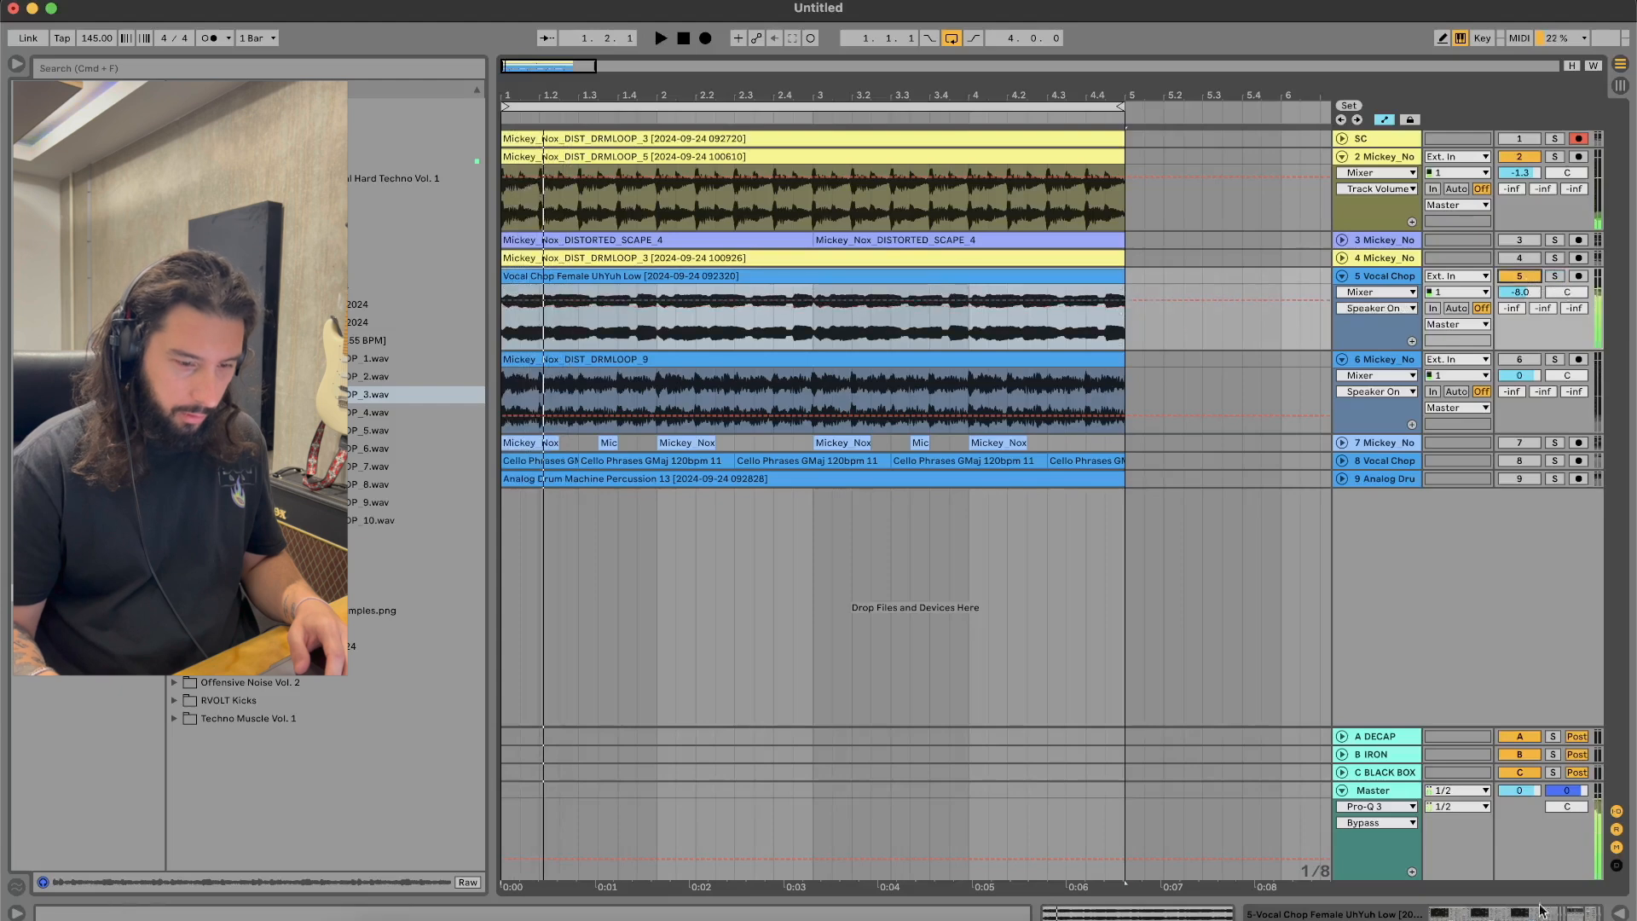
Step: Show track 5's effect rack, fold Tubular Pan and compare playback with the rack bypassed and reactivated
{"action": "left_click", "coordinate": [1542, 911]}
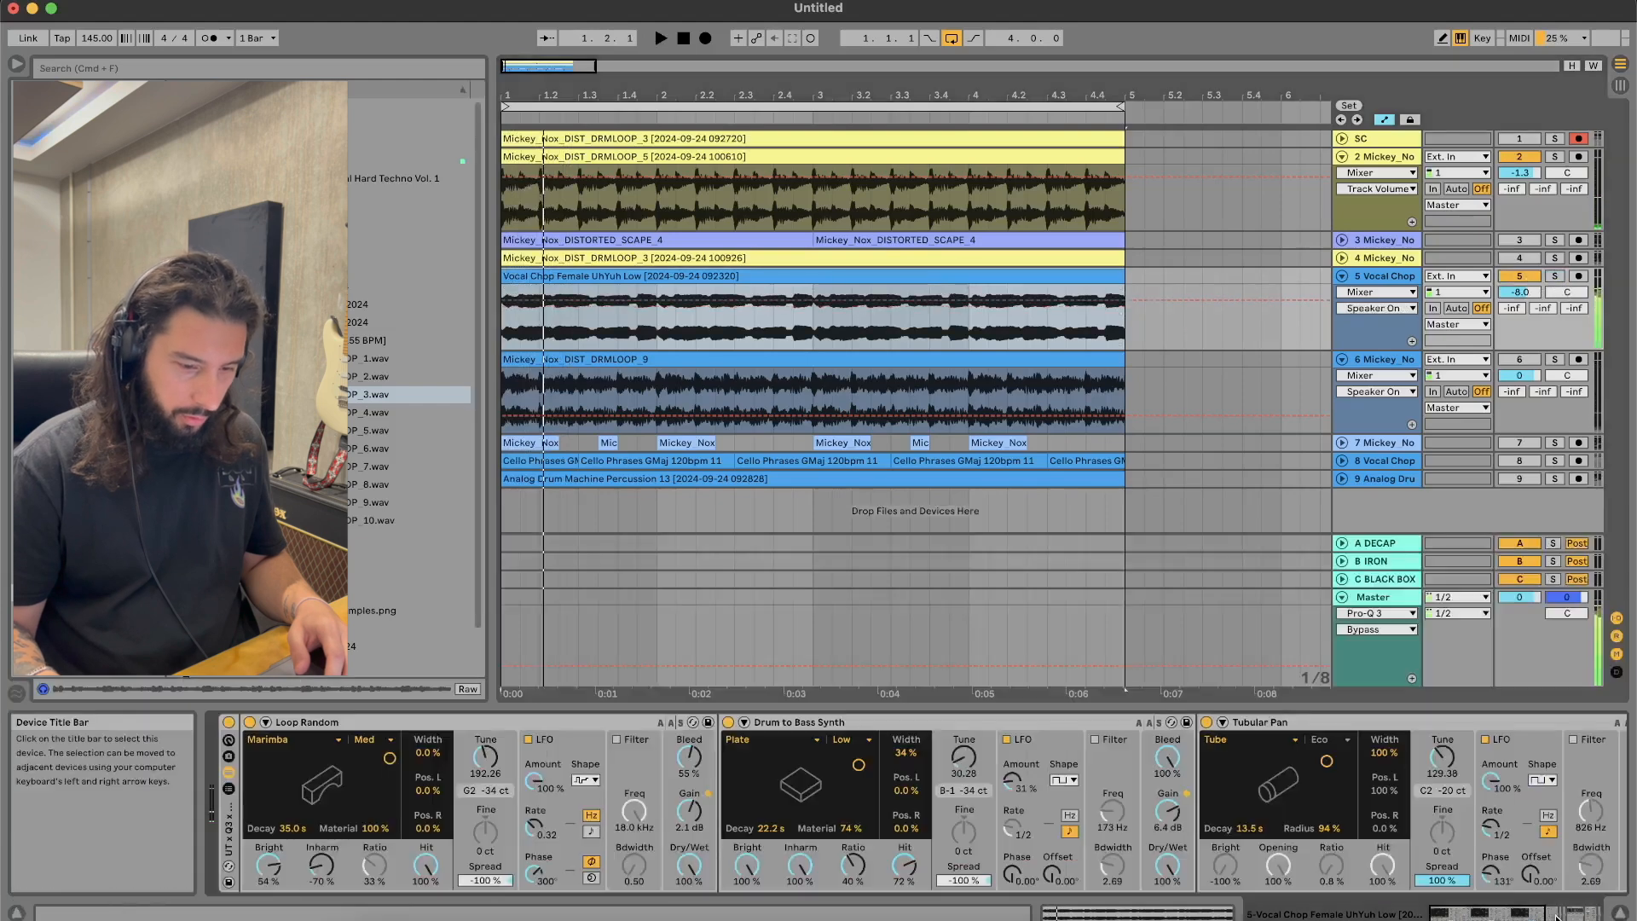
{"action": "double_click", "coordinate": [1270, 722]}
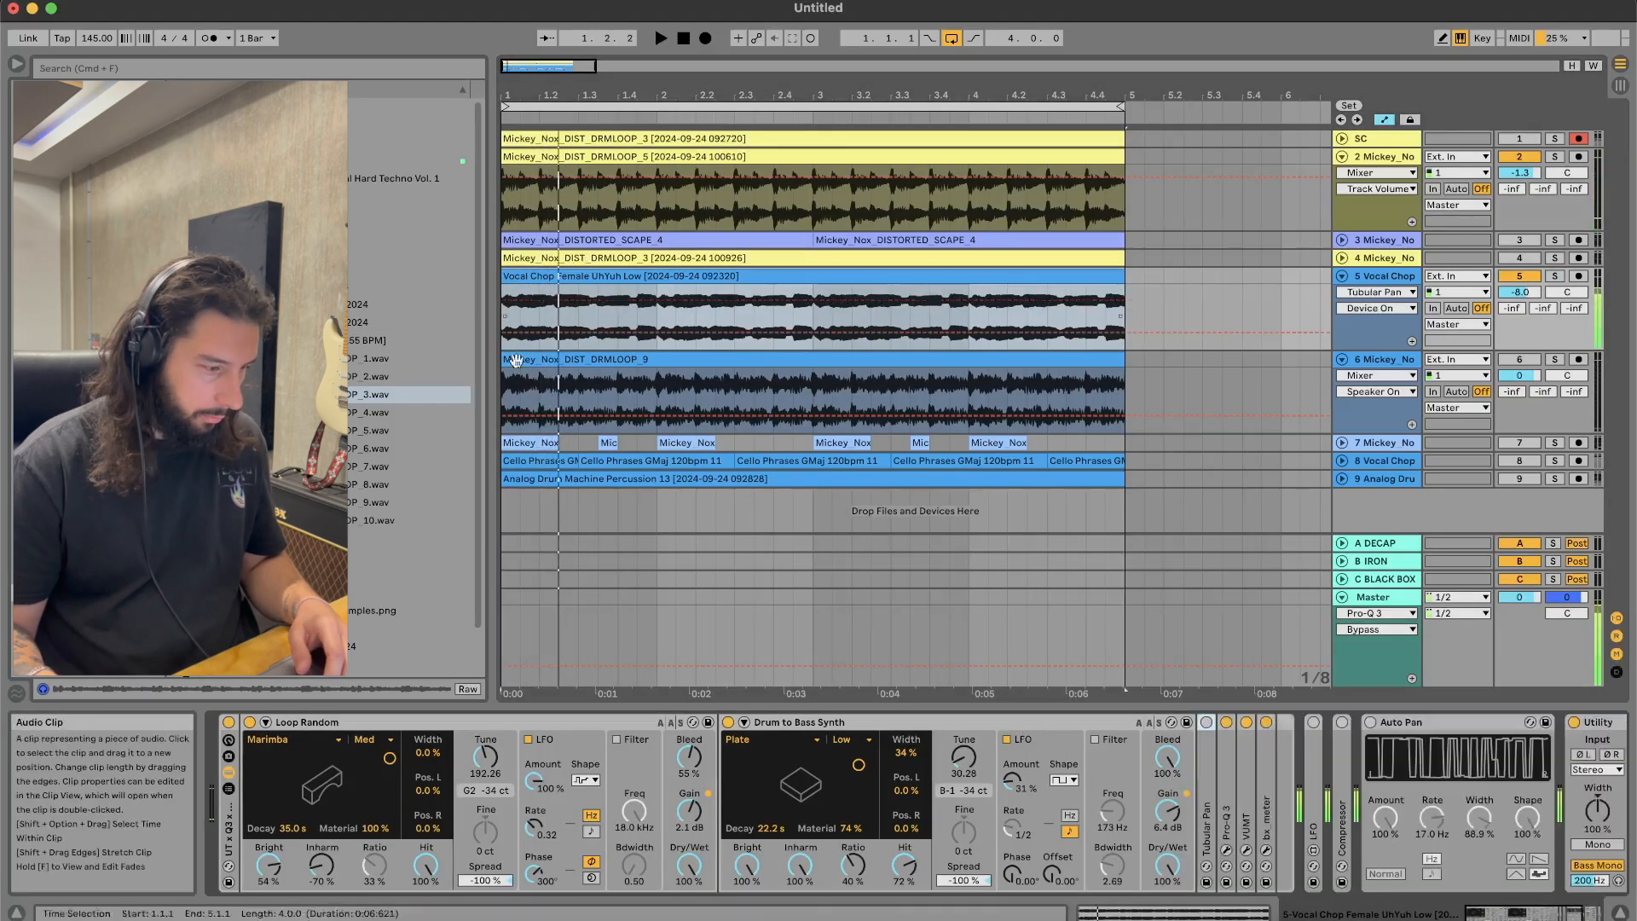
{"action": "left_click", "coordinate": [230, 723]}
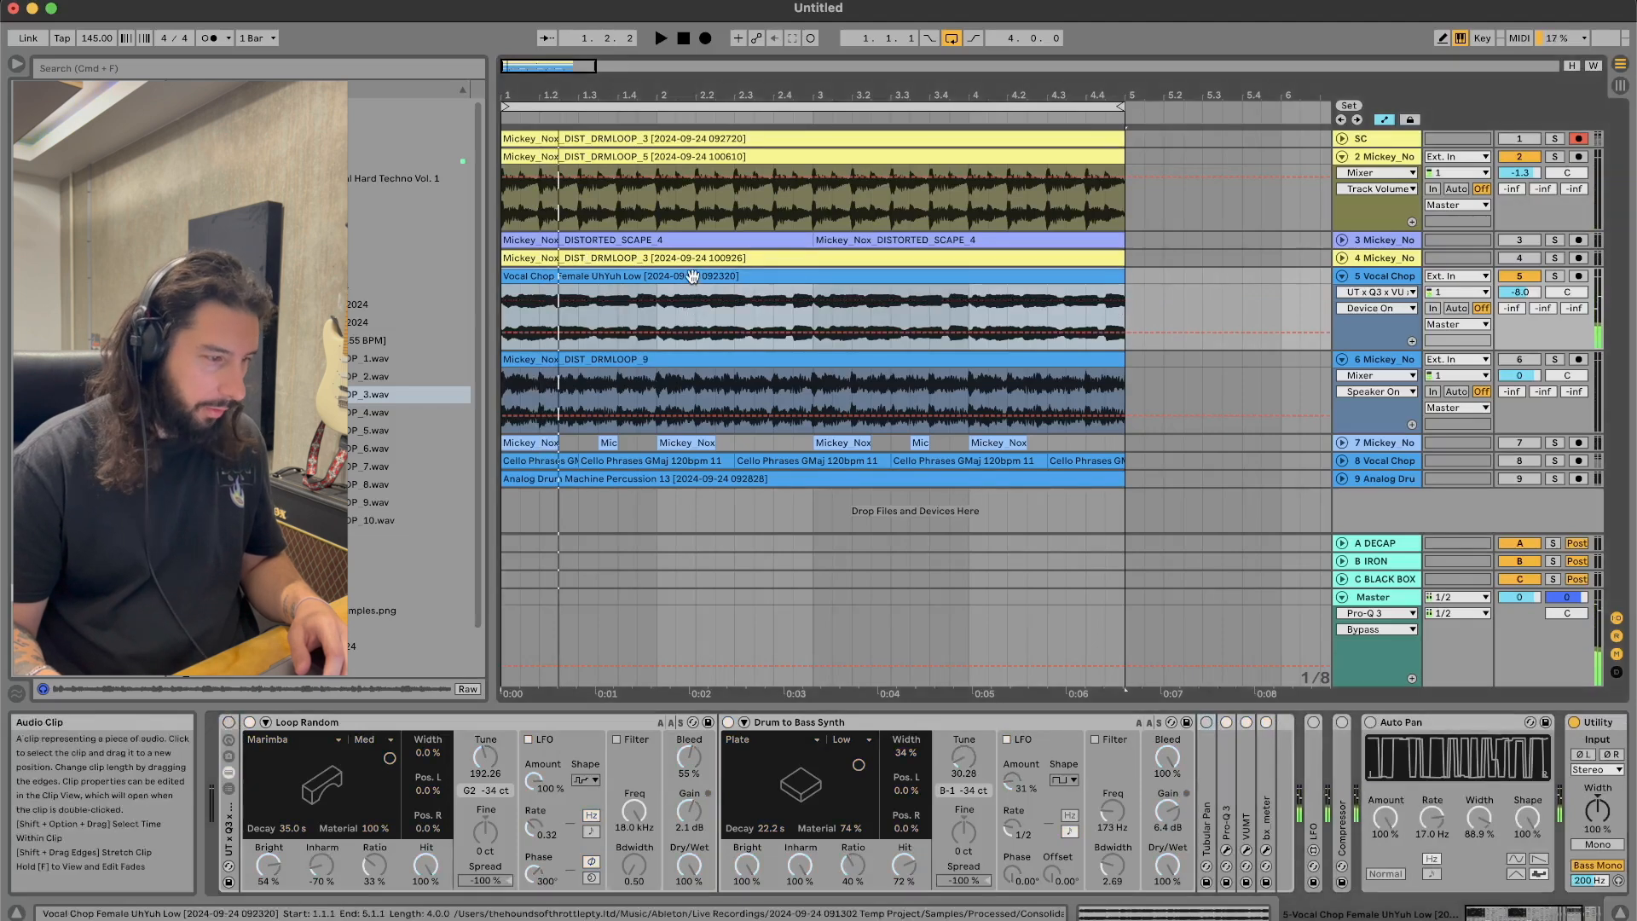
{"action": "key", "text": "space"}
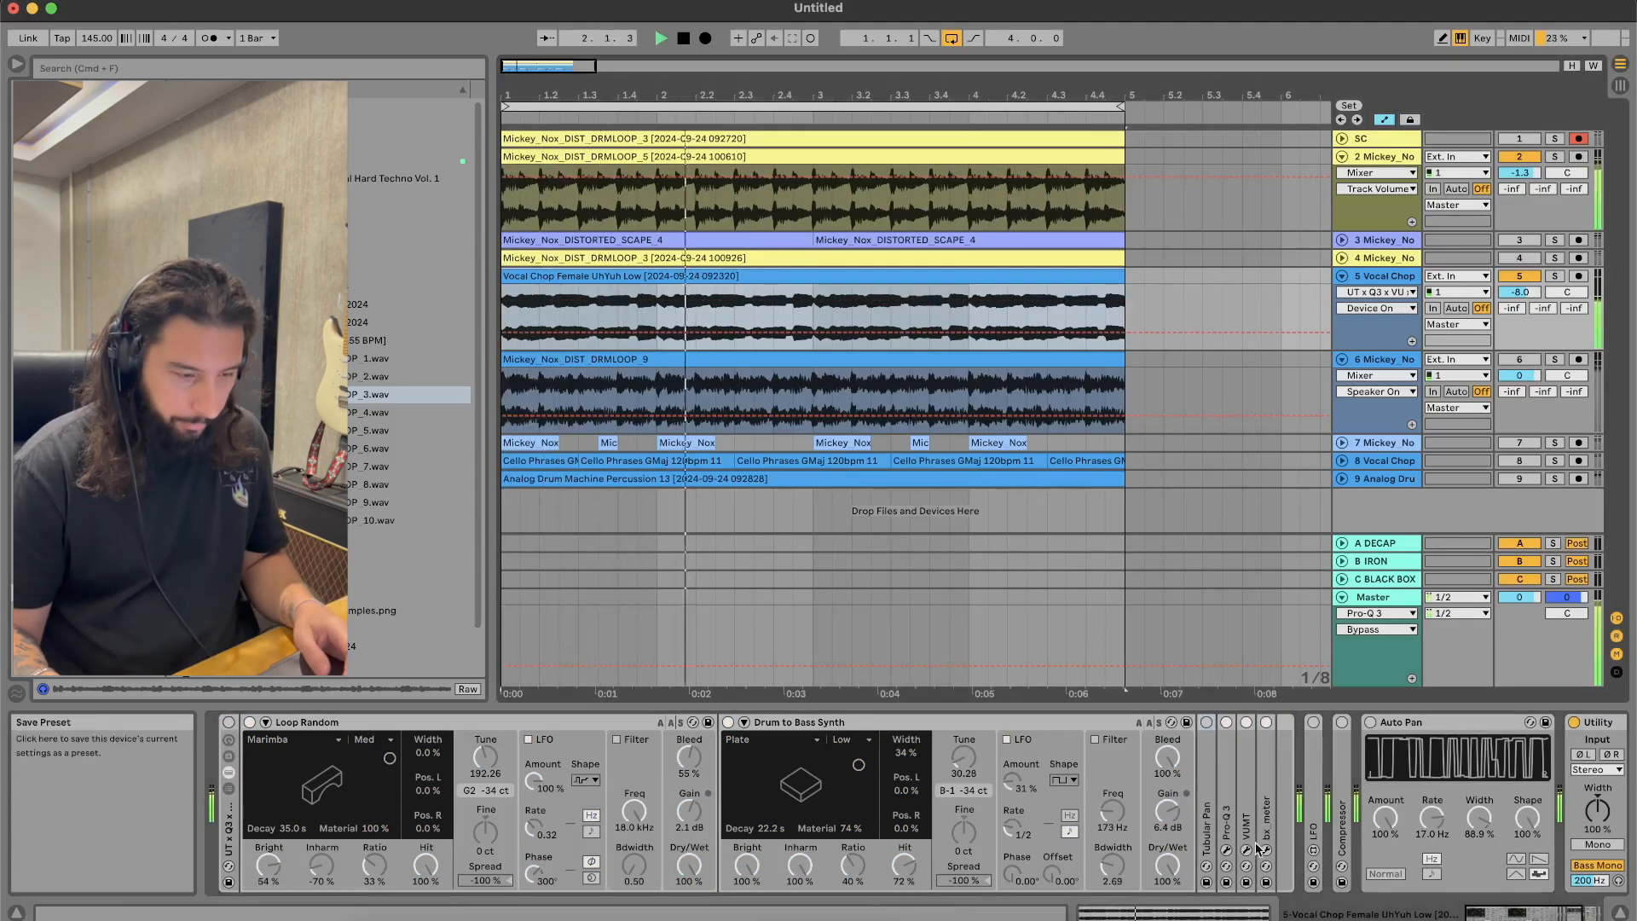
{"action": "scroll", "coordinate": [998, 835], "scroll_direction": "right", "scroll_amount": 3}
{"action": "scroll", "coordinate": [998, 836], "scroll_direction": "left", "scroll_amount": 3}
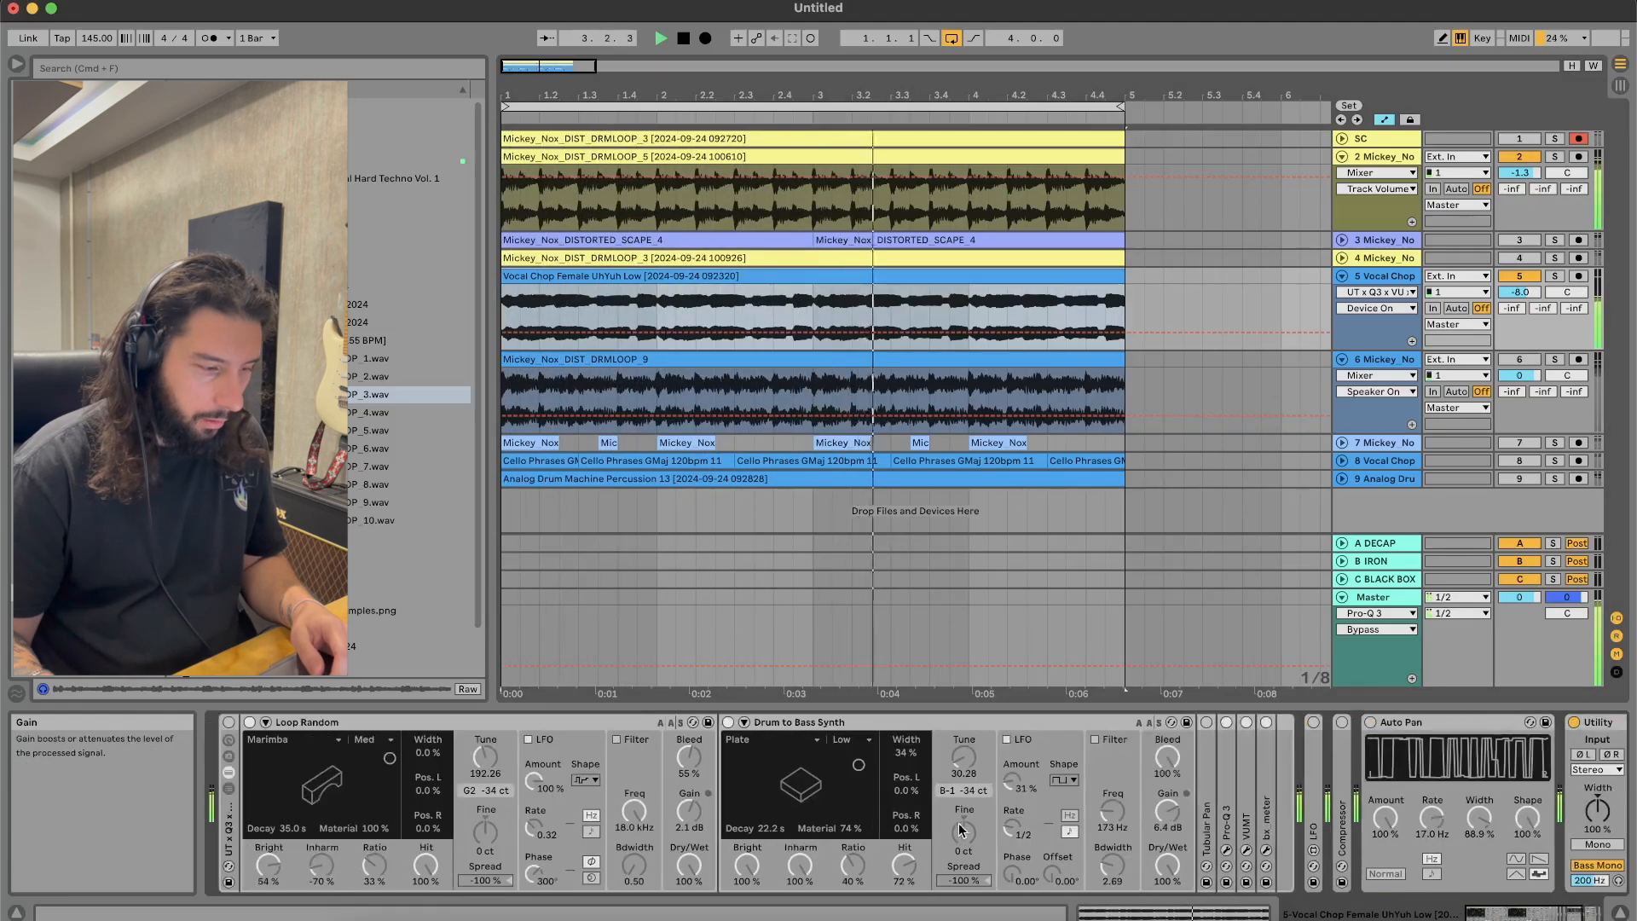
{"action": "left_click", "coordinate": [230, 723]}
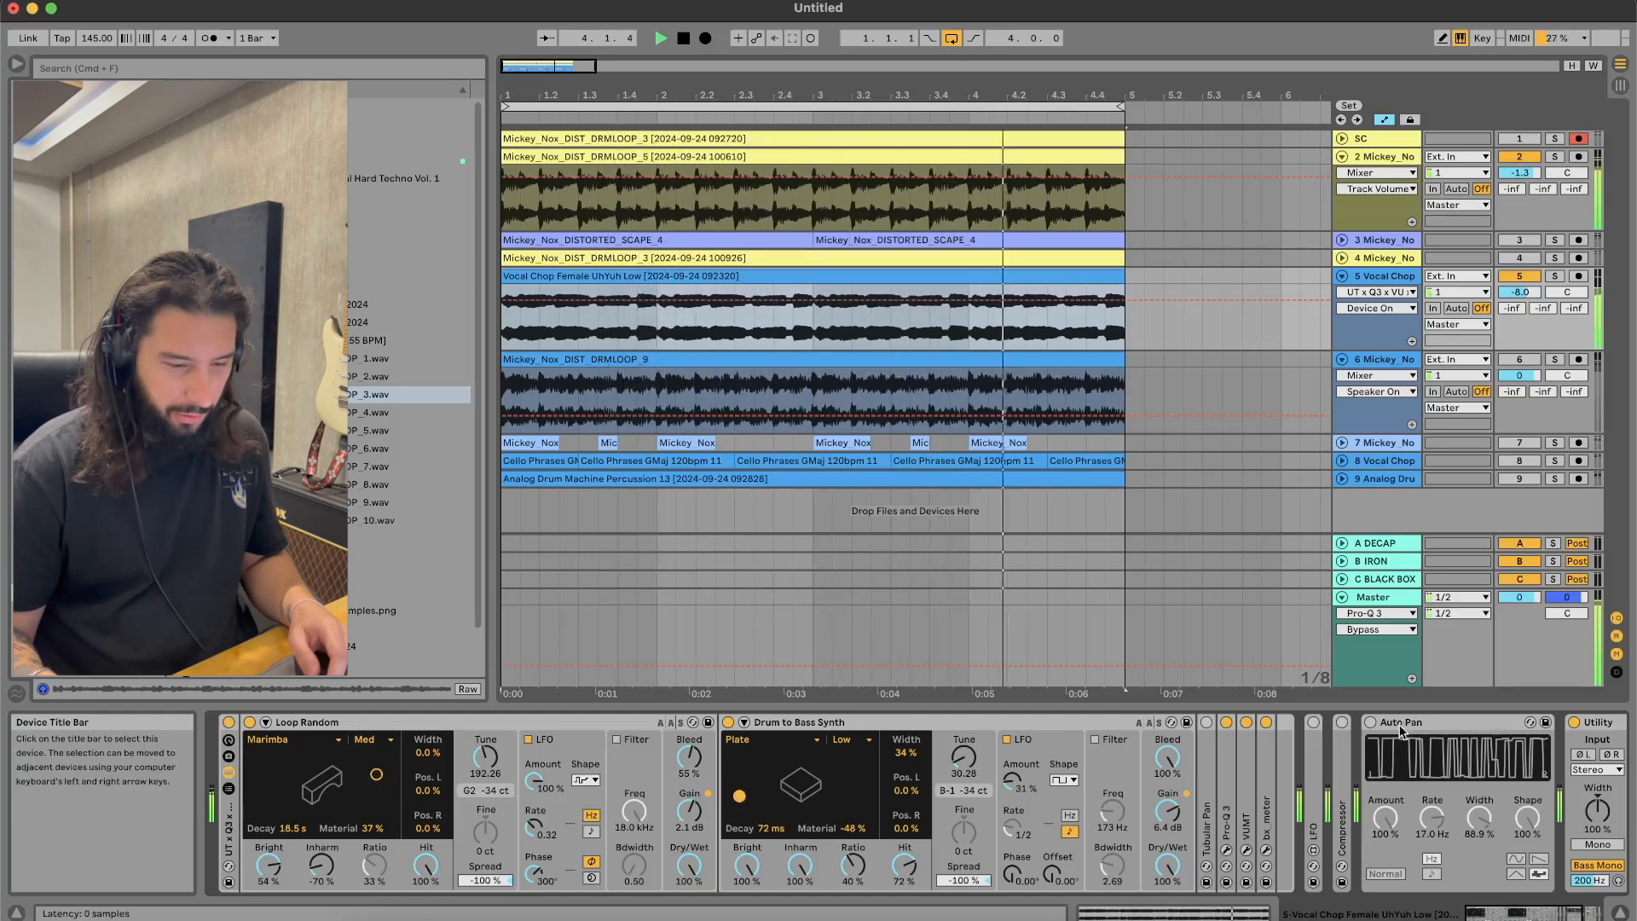
Step: Activate Auto Pan on track 5 and set its Amount to 68.9 %, Rate to 90.0 Hz and Width to 53.2 %
{"action": "left_click", "coordinate": [1371, 722]}
{"action": "left_click_drag", "start_coordinate": [1401, 823], "coordinate": [1481, 878]}
{"action": "left_click_drag", "start_coordinate": [1385, 821], "coordinate": [1386, 810]}
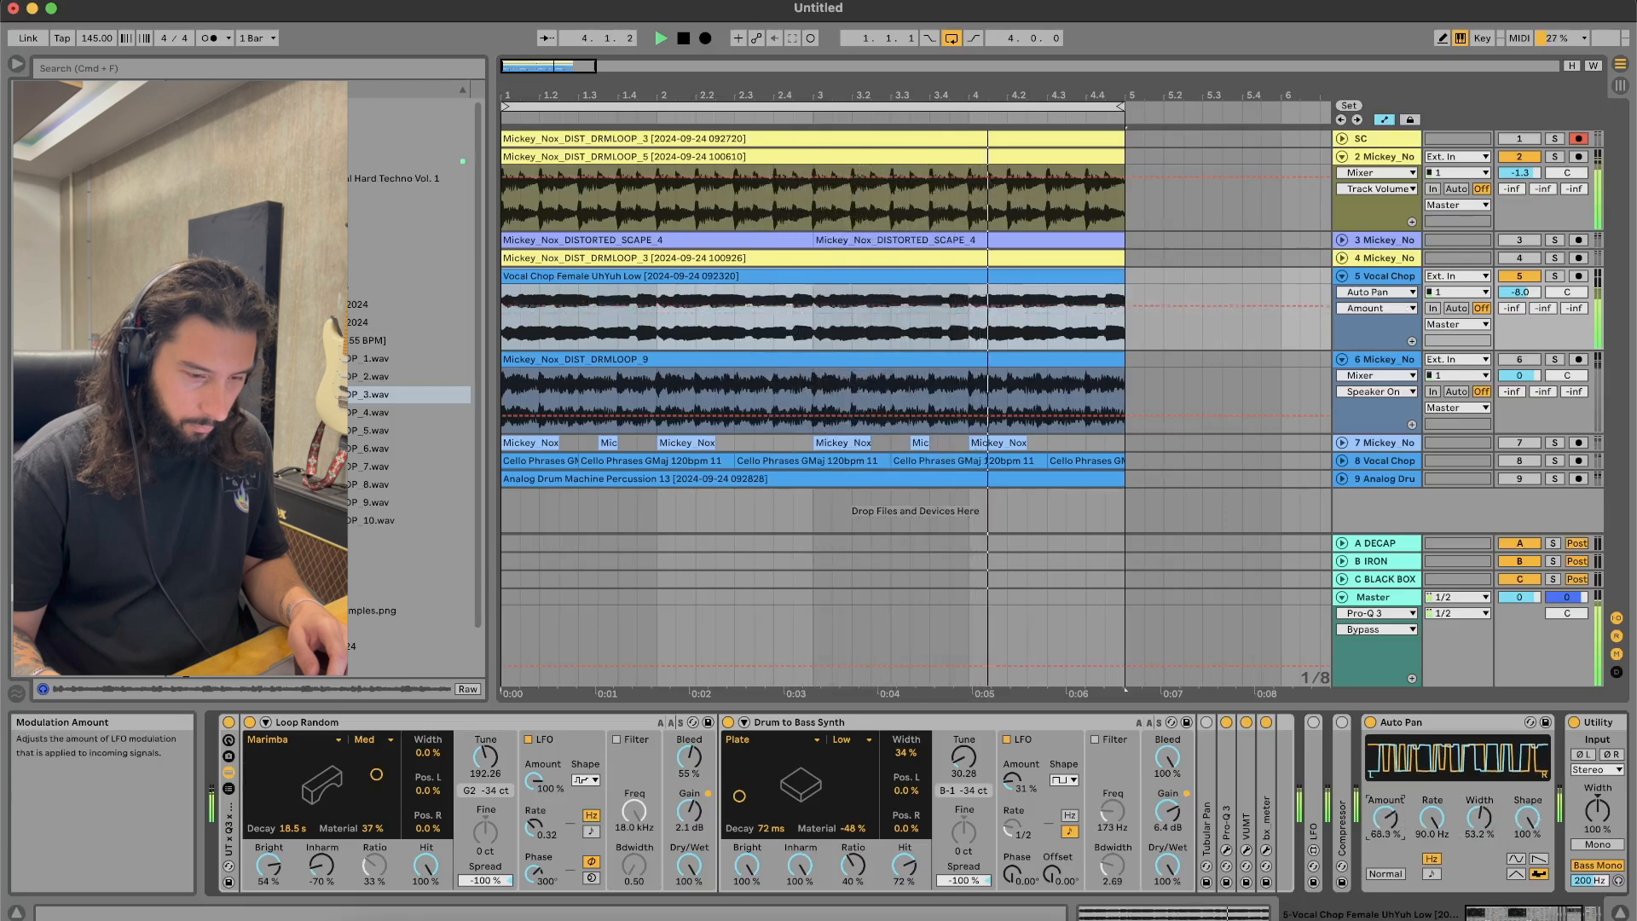
Step: Unfold Tubular Pan, switch its resonance type to Plate, reshape its decay and material, and lower its tuning
{"action": "double_click", "coordinate": [1208, 831]}
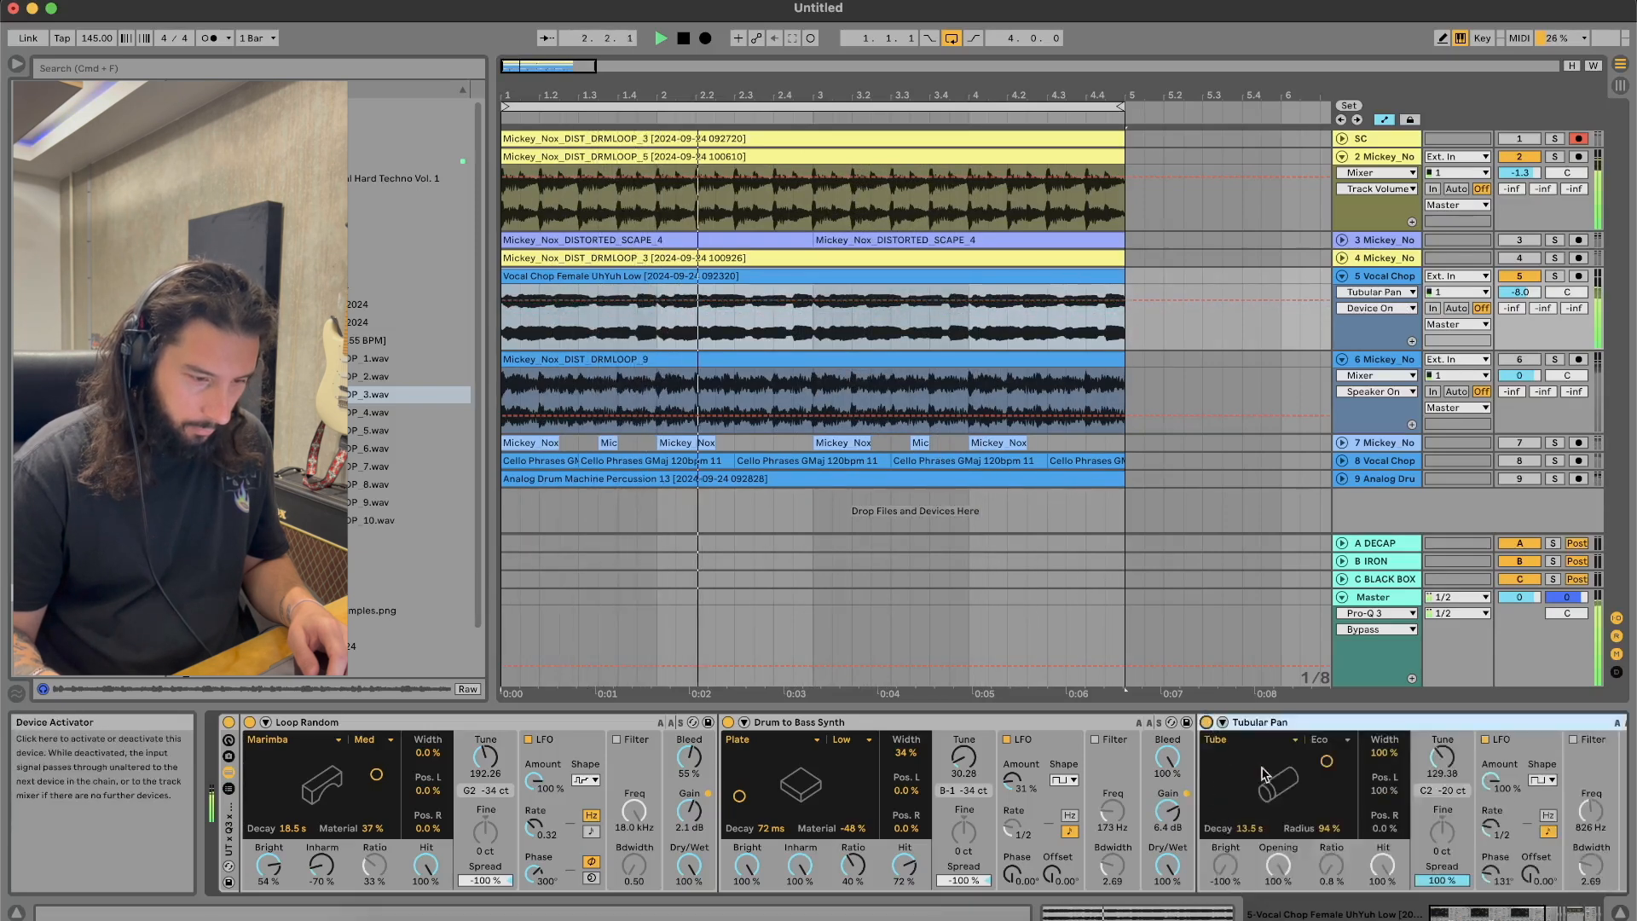
{"action": "left_click", "coordinate": [1248, 785]}
{"action": "left_click", "coordinate": [1278, 740]}
{"action": "left_click", "coordinate": [1264, 808]}
{"action": "left_click_drag", "start_coordinate": [1262, 785], "coordinate": [1292, 780]}
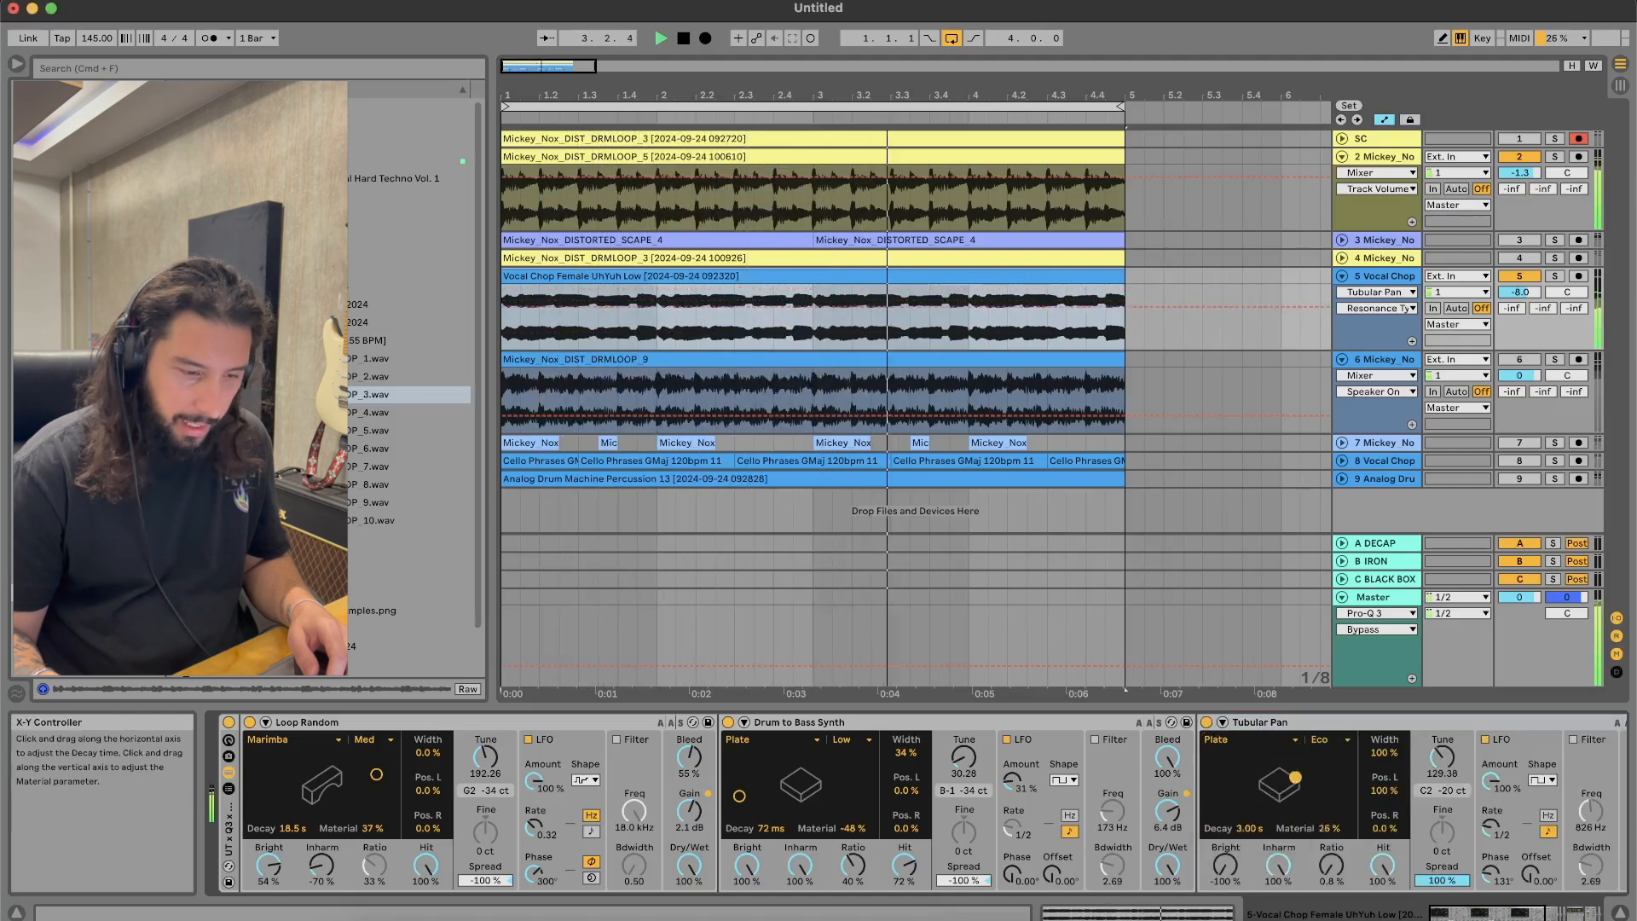
{"action": "left_click_drag", "start_coordinate": [1442, 757], "coordinate": [1442, 818]}
Step: Set Loop Random to Membrane with Tune 16.35, Bright 27 %, Inharm 32 %, Decay 32.0 s and Material 85 %
{"action": "left_click_drag", "start_coordinate": [485, 756], "coordinate": [486, 818]}
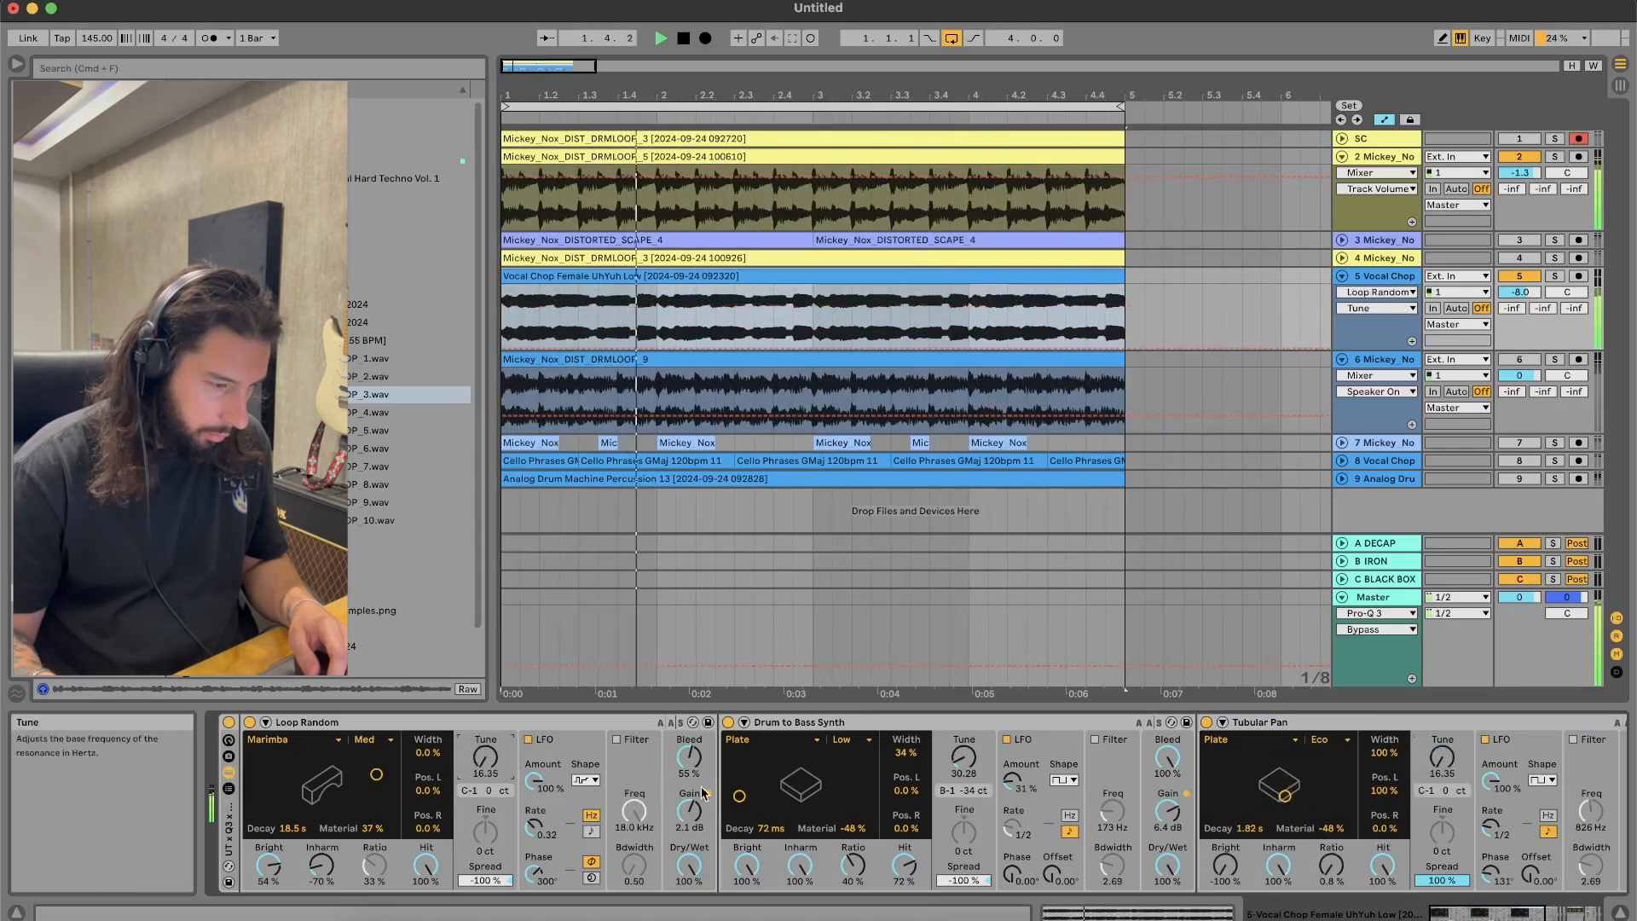
{"action": "left_click_drag", "start_coordinate": [322, 865], "coordinate": [285, 789]}
{"action": "left_click", "coordinate": [298, 740]}
{"action": "left_click", "coordinate": [302, 795]}
Step: Delete Tubular Pan and set Drum to Bass Synth to Pipe with Opening 37 %, Decay 35.0 s and Radius 100 %
{"action": "left_click", "coordinate": [829, 764]}
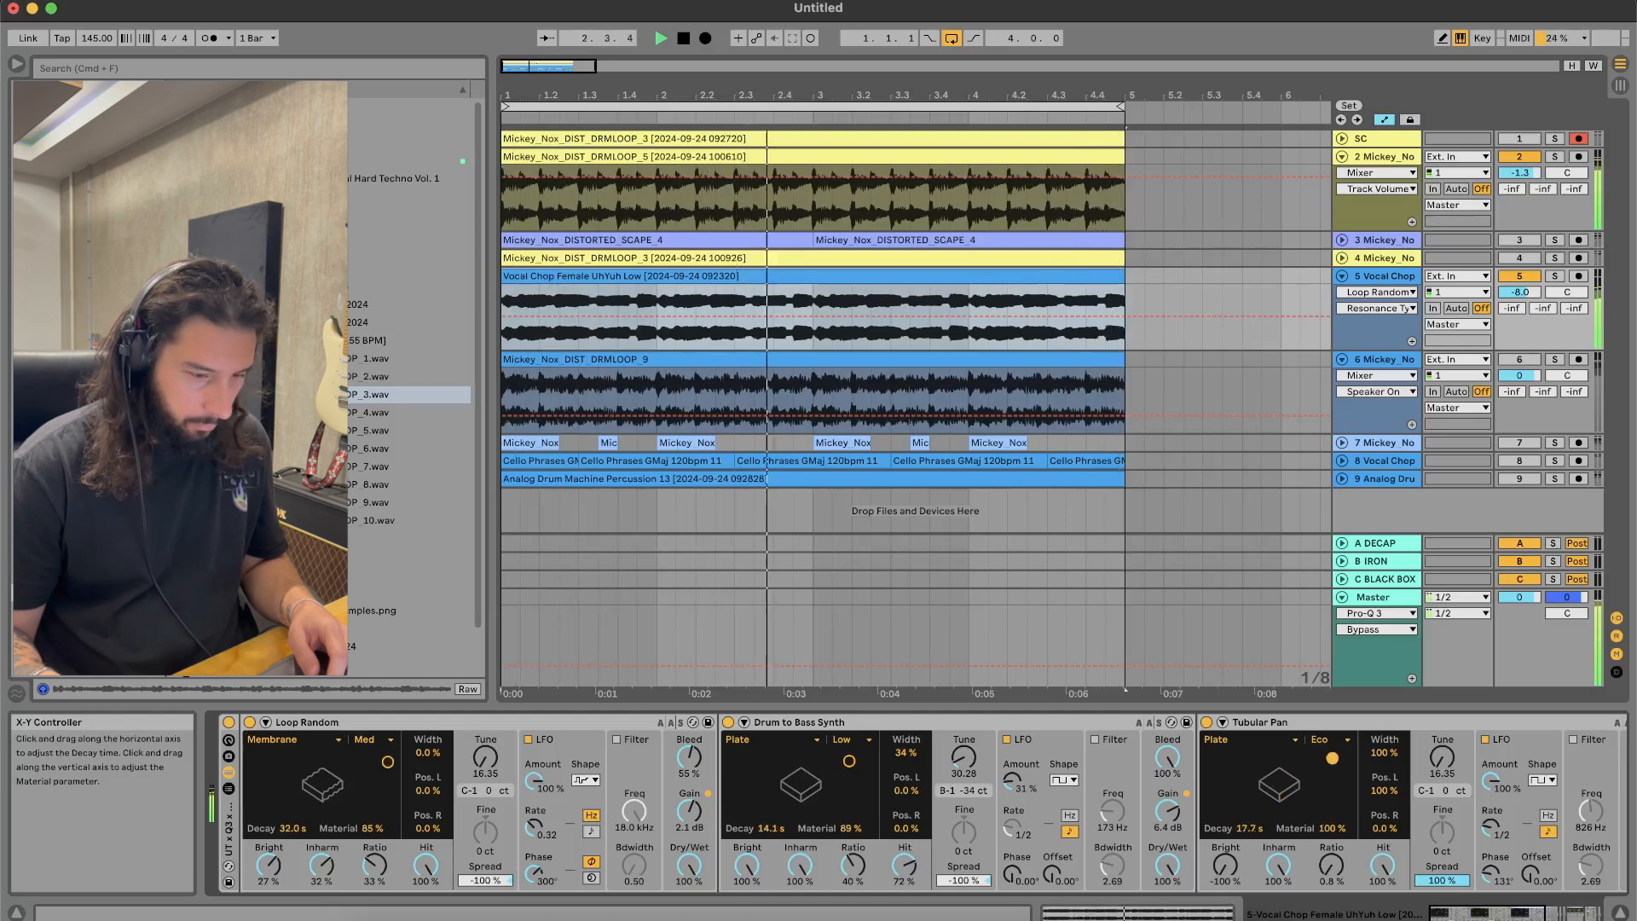
{"action": "left_click", "coordinate": [1279, 724]}
{"action": "key", "text": "Delete"}
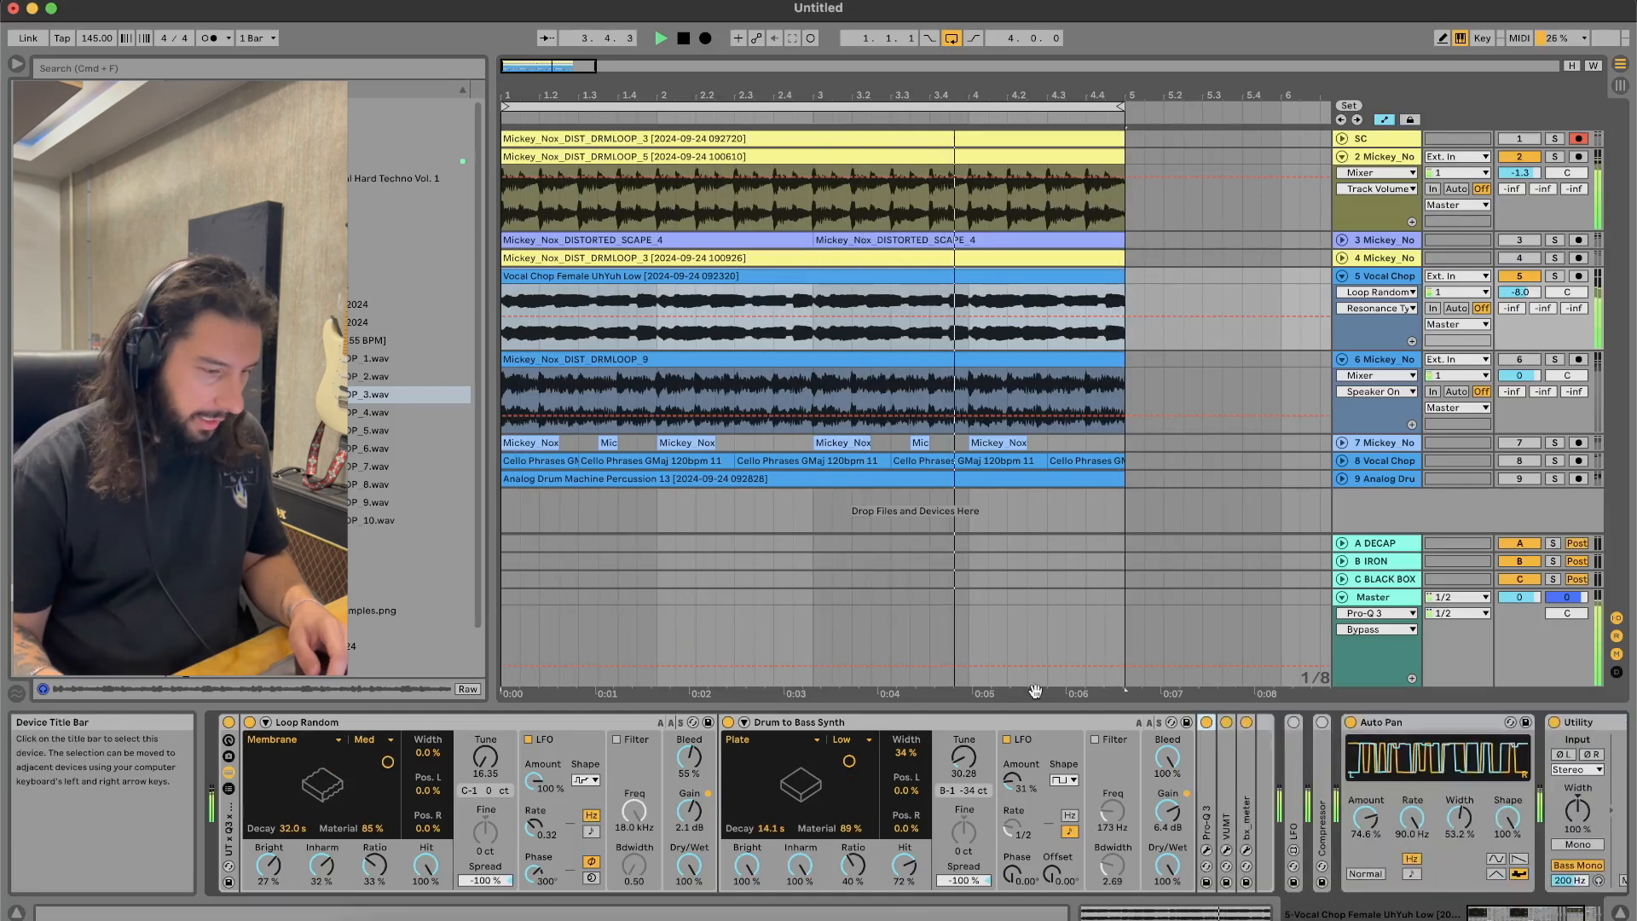
{"action": "left_click", "coordinate": [774, 740]}
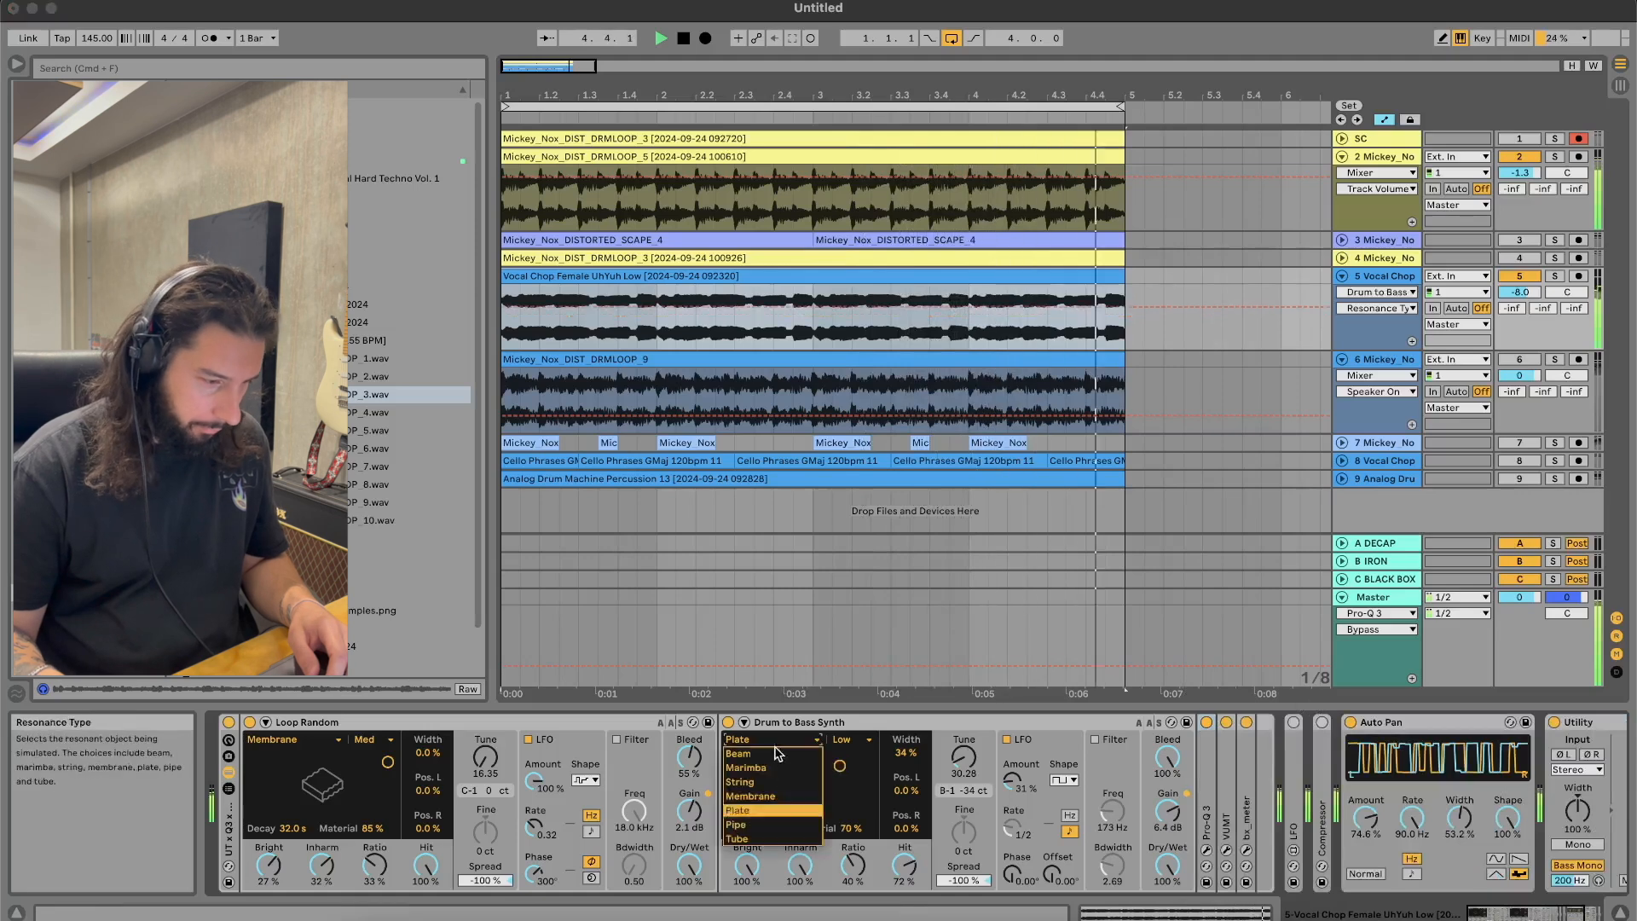
{"action": "left_click", "coordinate": [778, 824]}
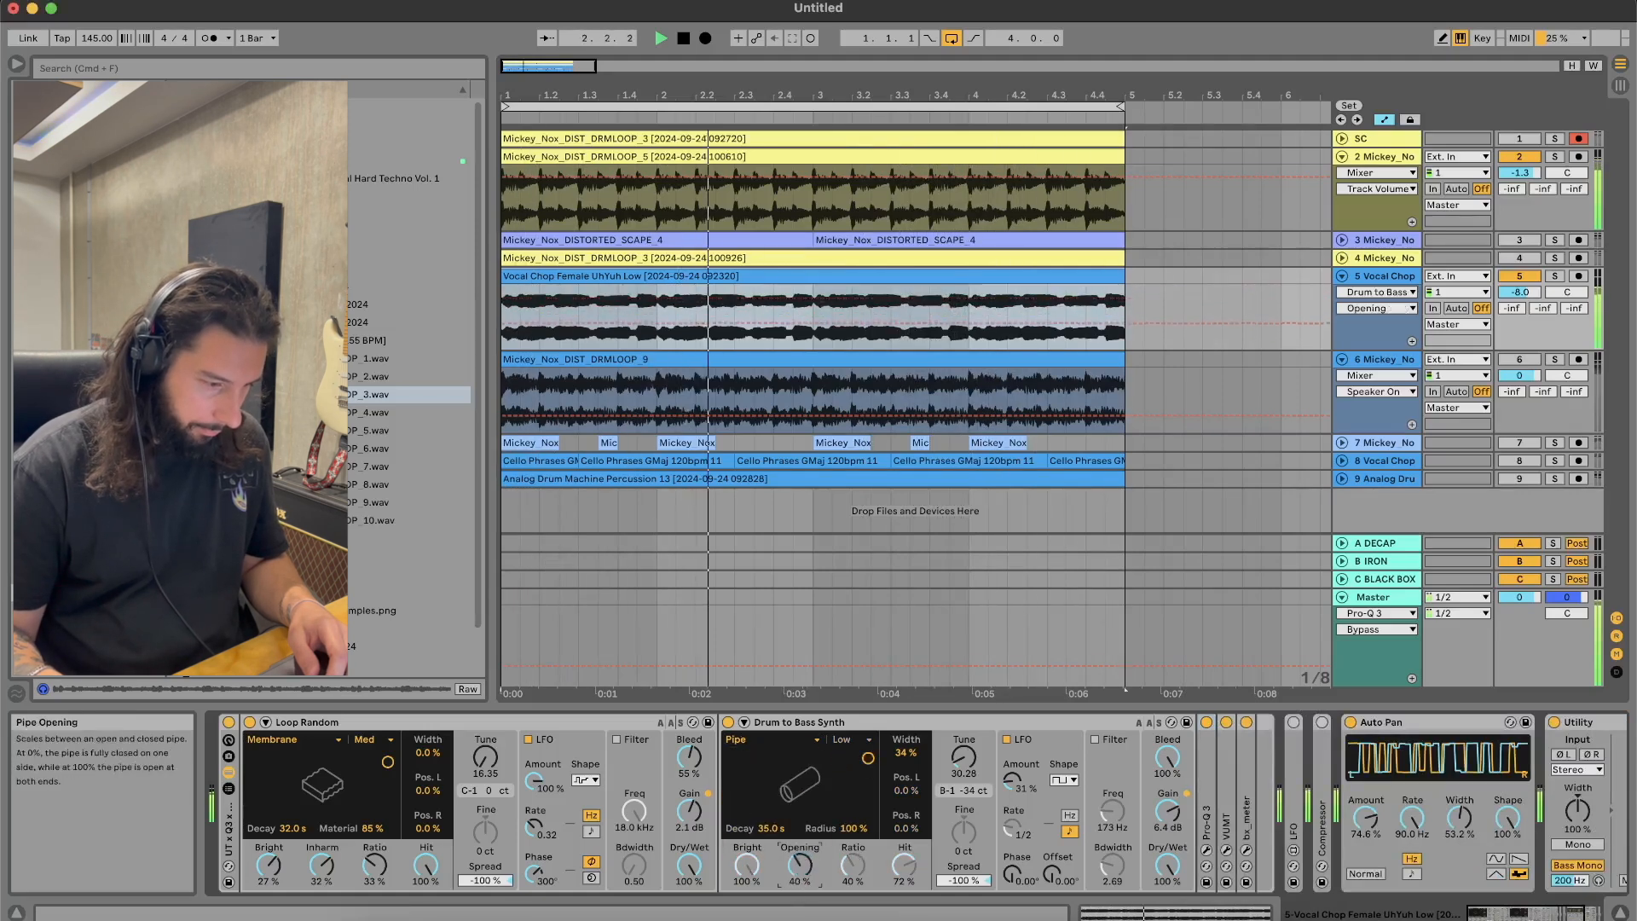
{"action": "left_click_drag", "start_coordinate": [800, 889], "coordinate": [800, 917]}
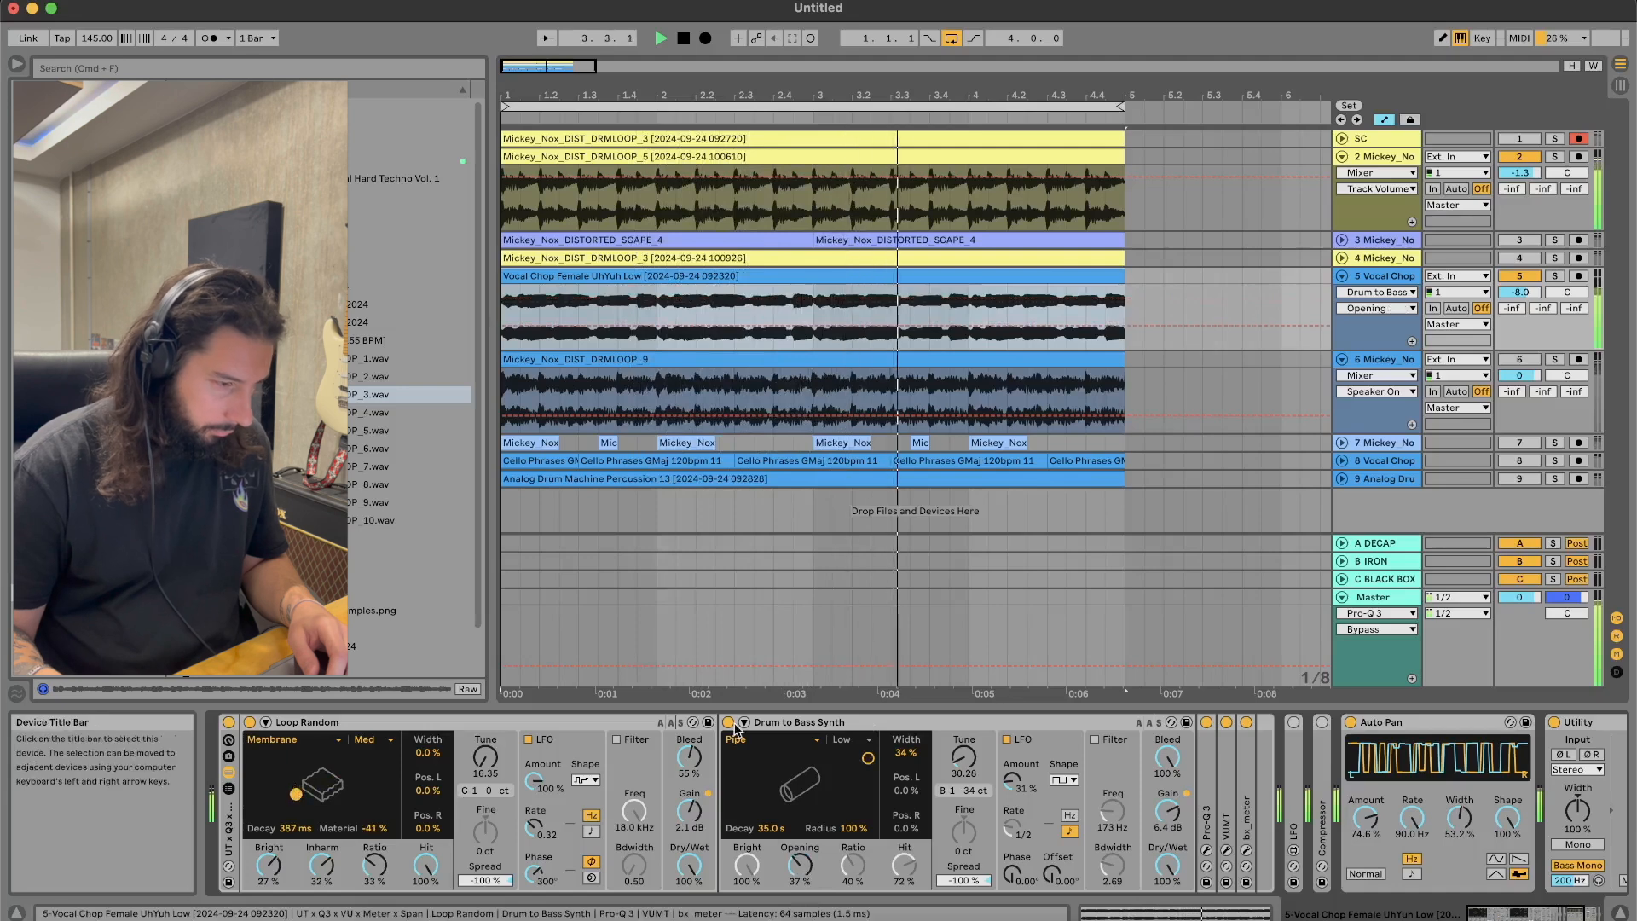
Step: Set Auto Pan's Amount to 100 %, Rate to 6.57 Hz and Width to 27.0 %, and stop playback
{"action": "left_click_drag", "start_coordinate": [1366, 819], "coordinate": [1413, 824]}
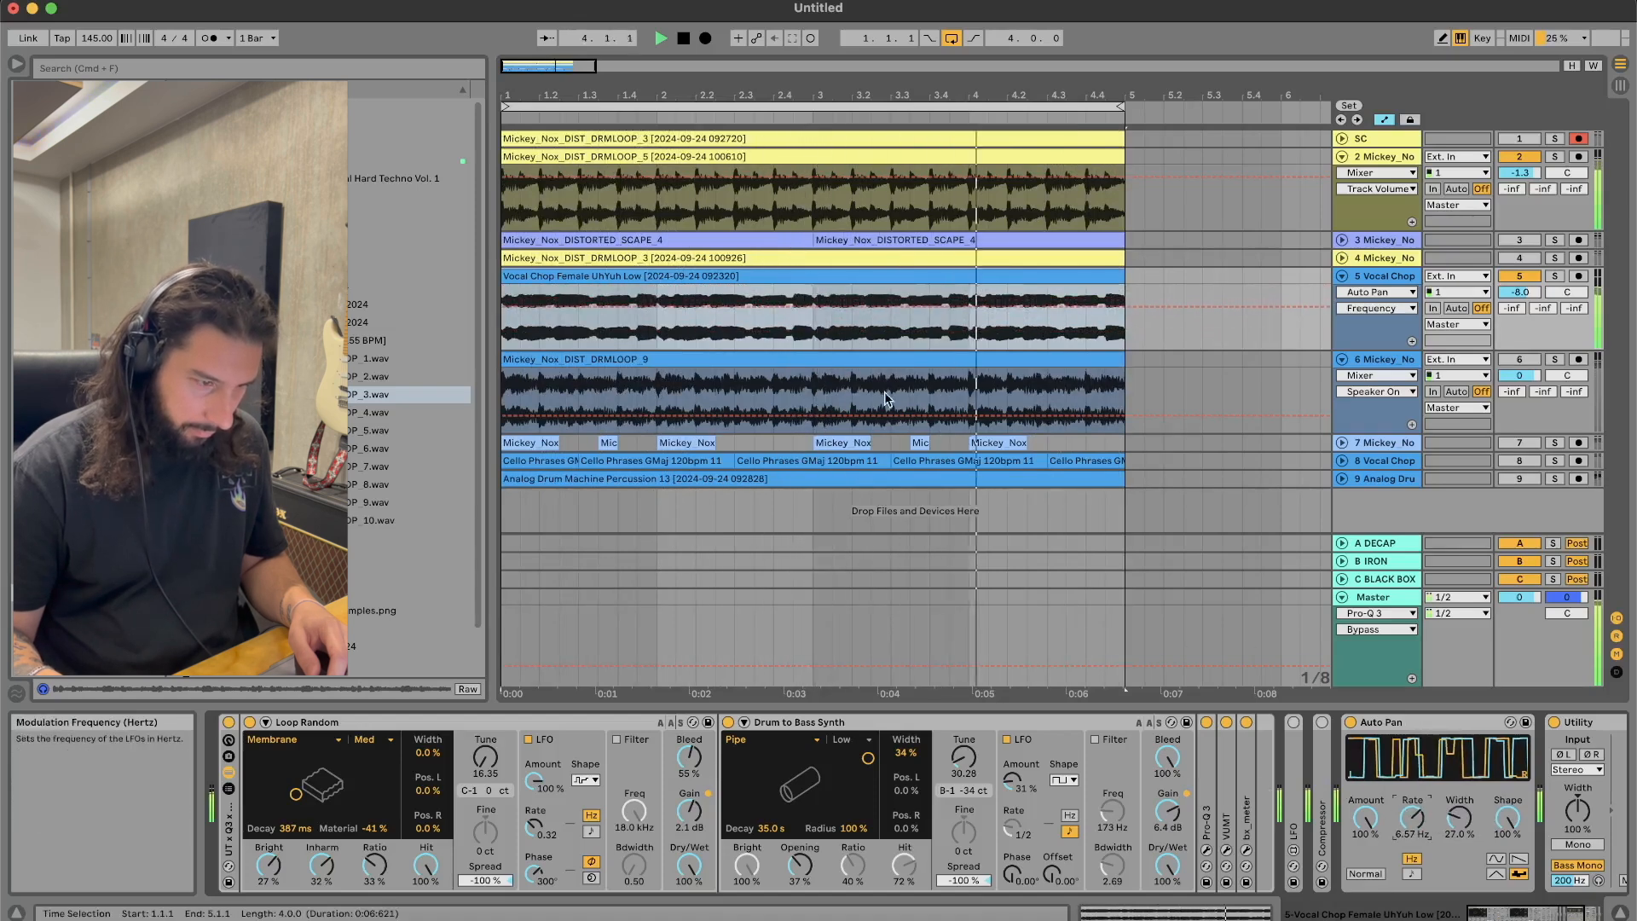
{"action": "key", "text": "space"}
Step: Freeze and flatten vocal chop track 5
{"action": "right_click", "coordinate": [842, 274]}
{"action": "left_click", "coordinate": [954, 579]}
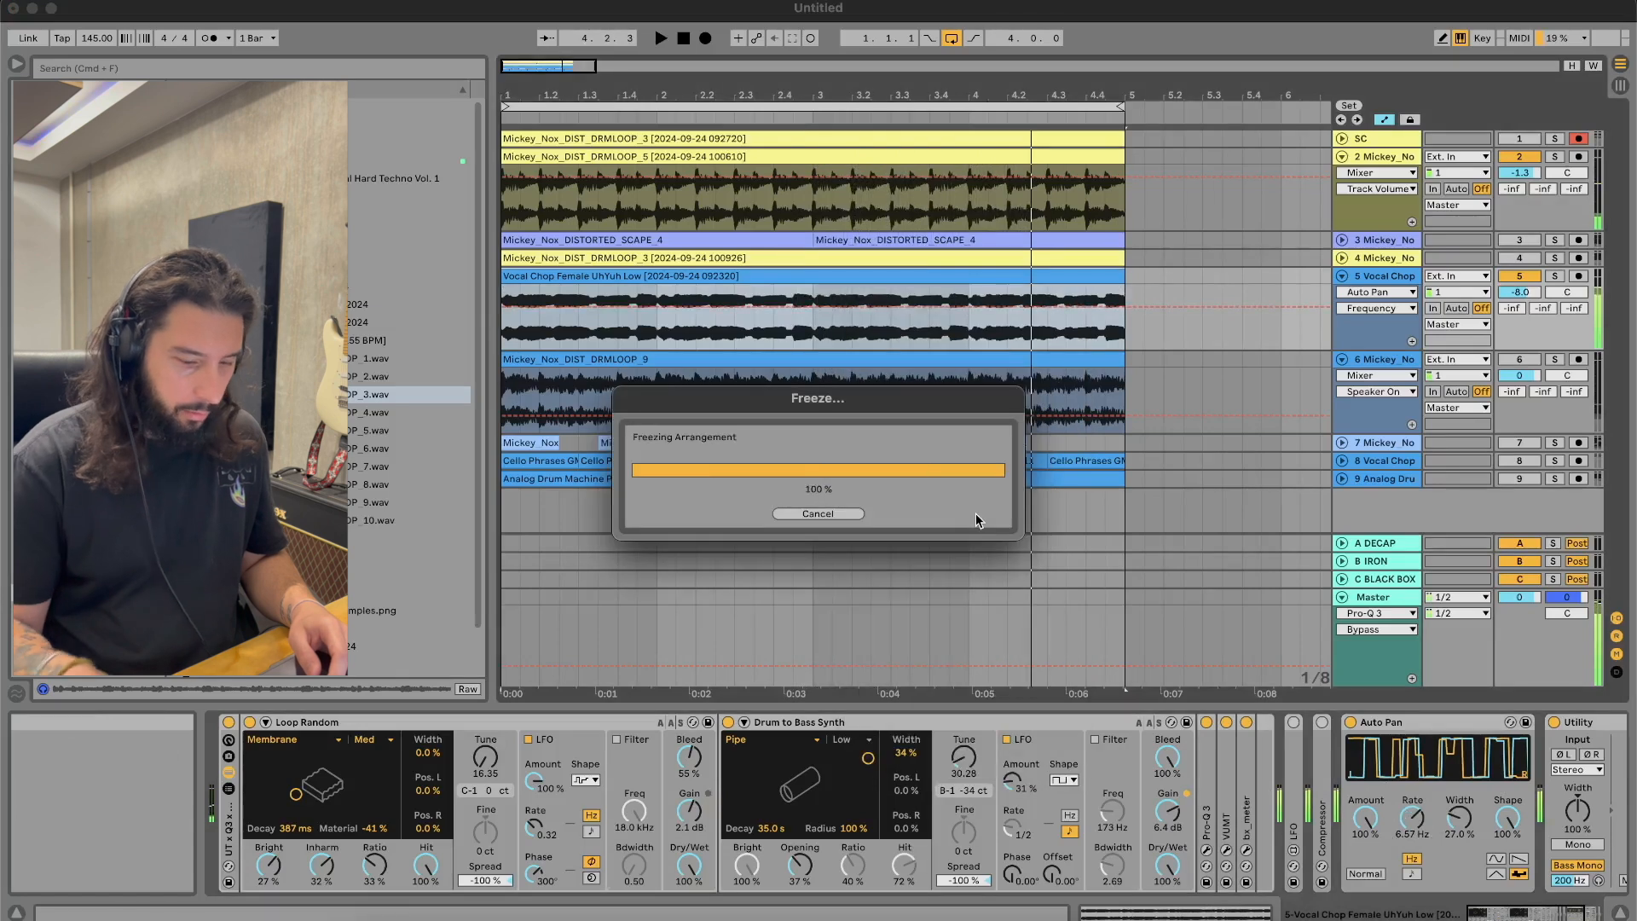
{"action": "right_click", "coordinate": [998, 284]}
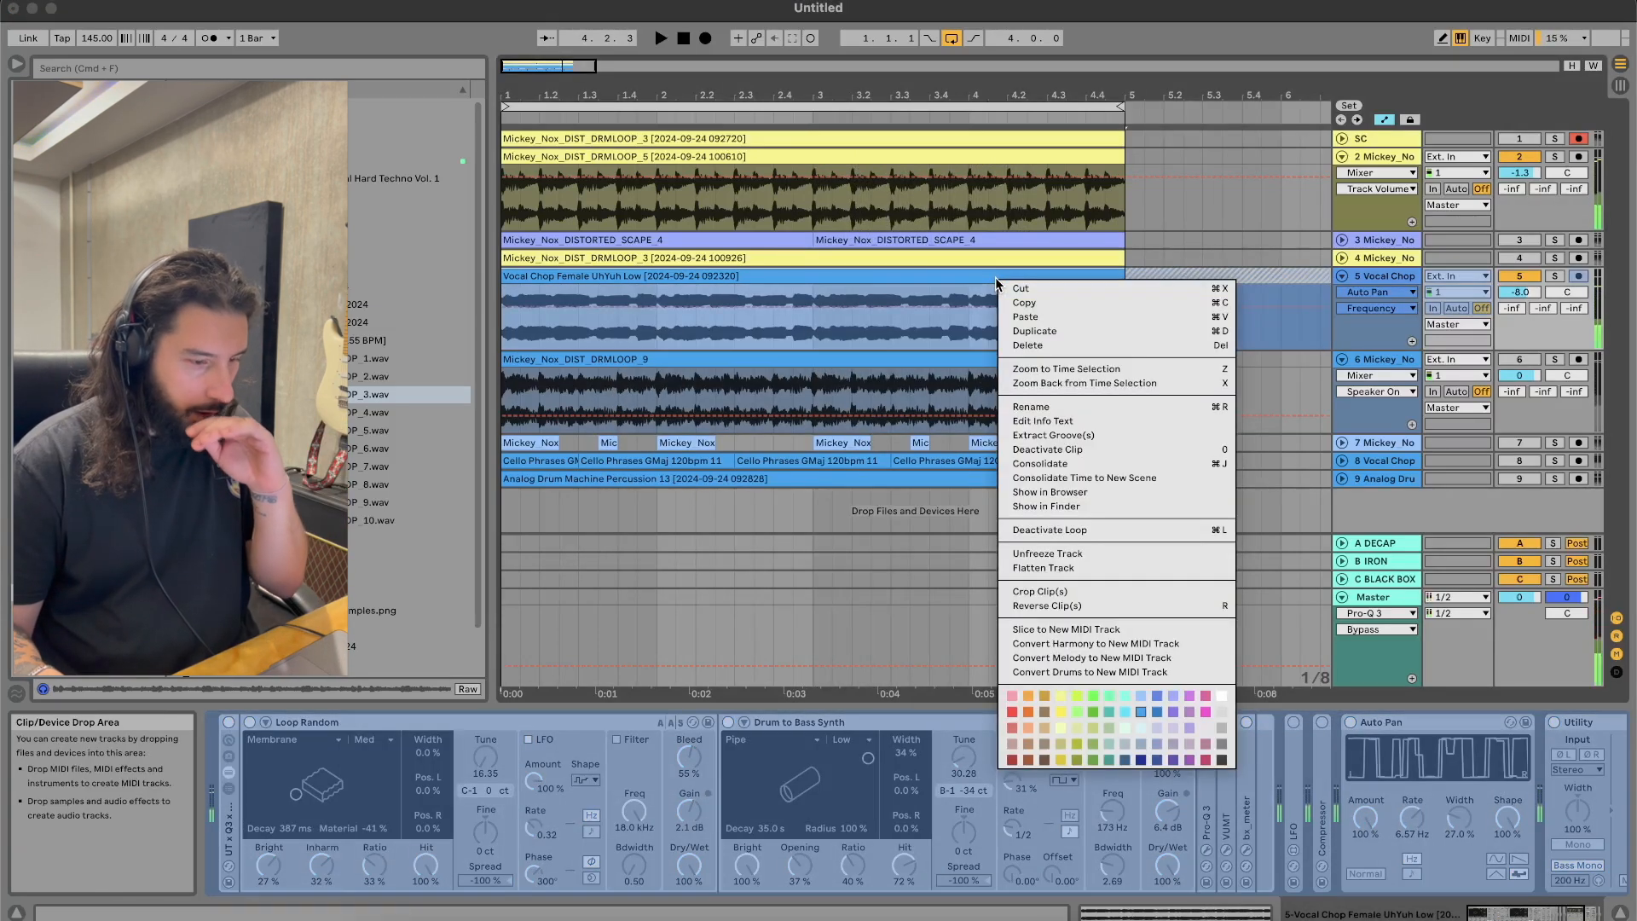
{"action": "left_click", "coordinate": [1066, 567]}
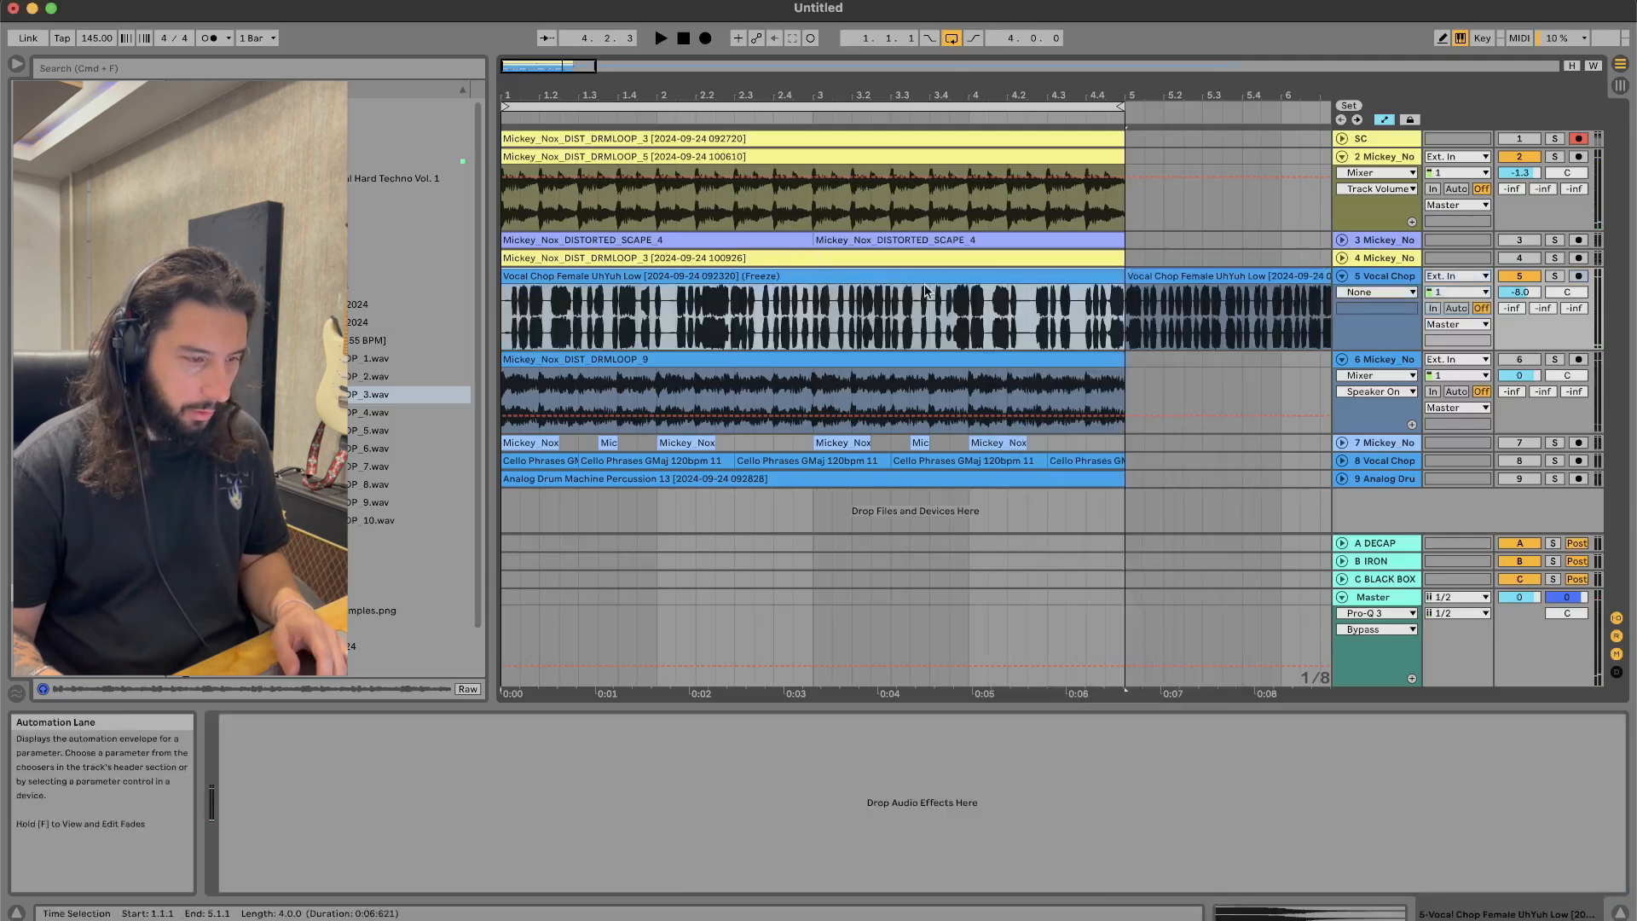
Step: Lower track 5's volume to -9.1 dB and transpose its flattened clip by -10 semitones while listening
{"action": "key", "text": "space"}
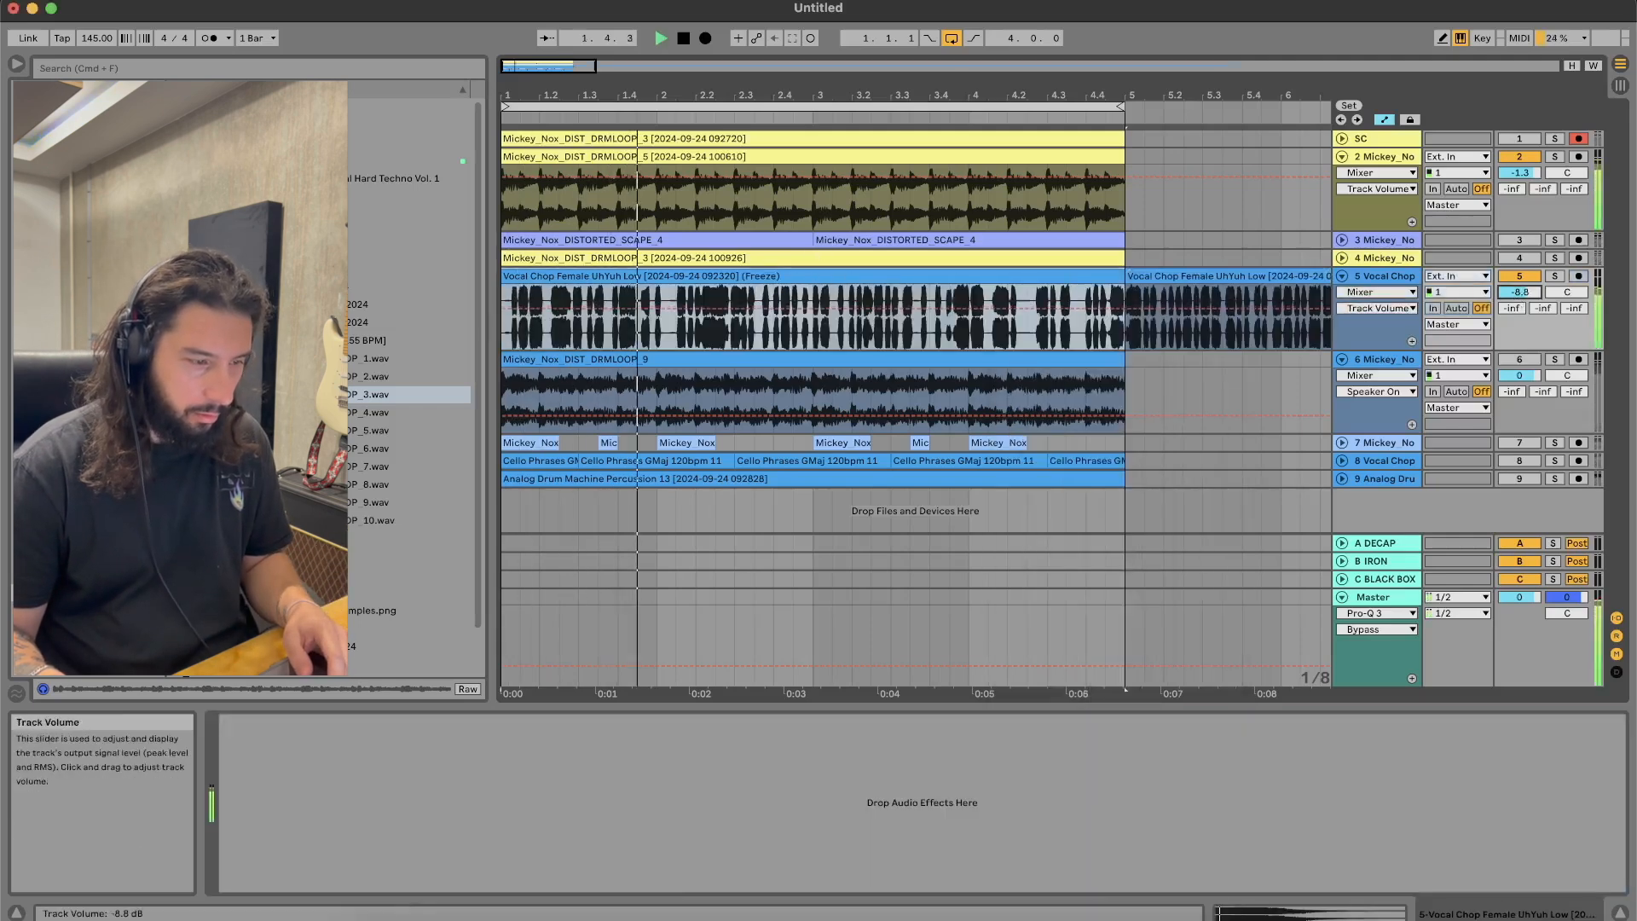
{"action": "key", "text": "space"}
{"action": "double_click", "coordinate": [1017, 299]}
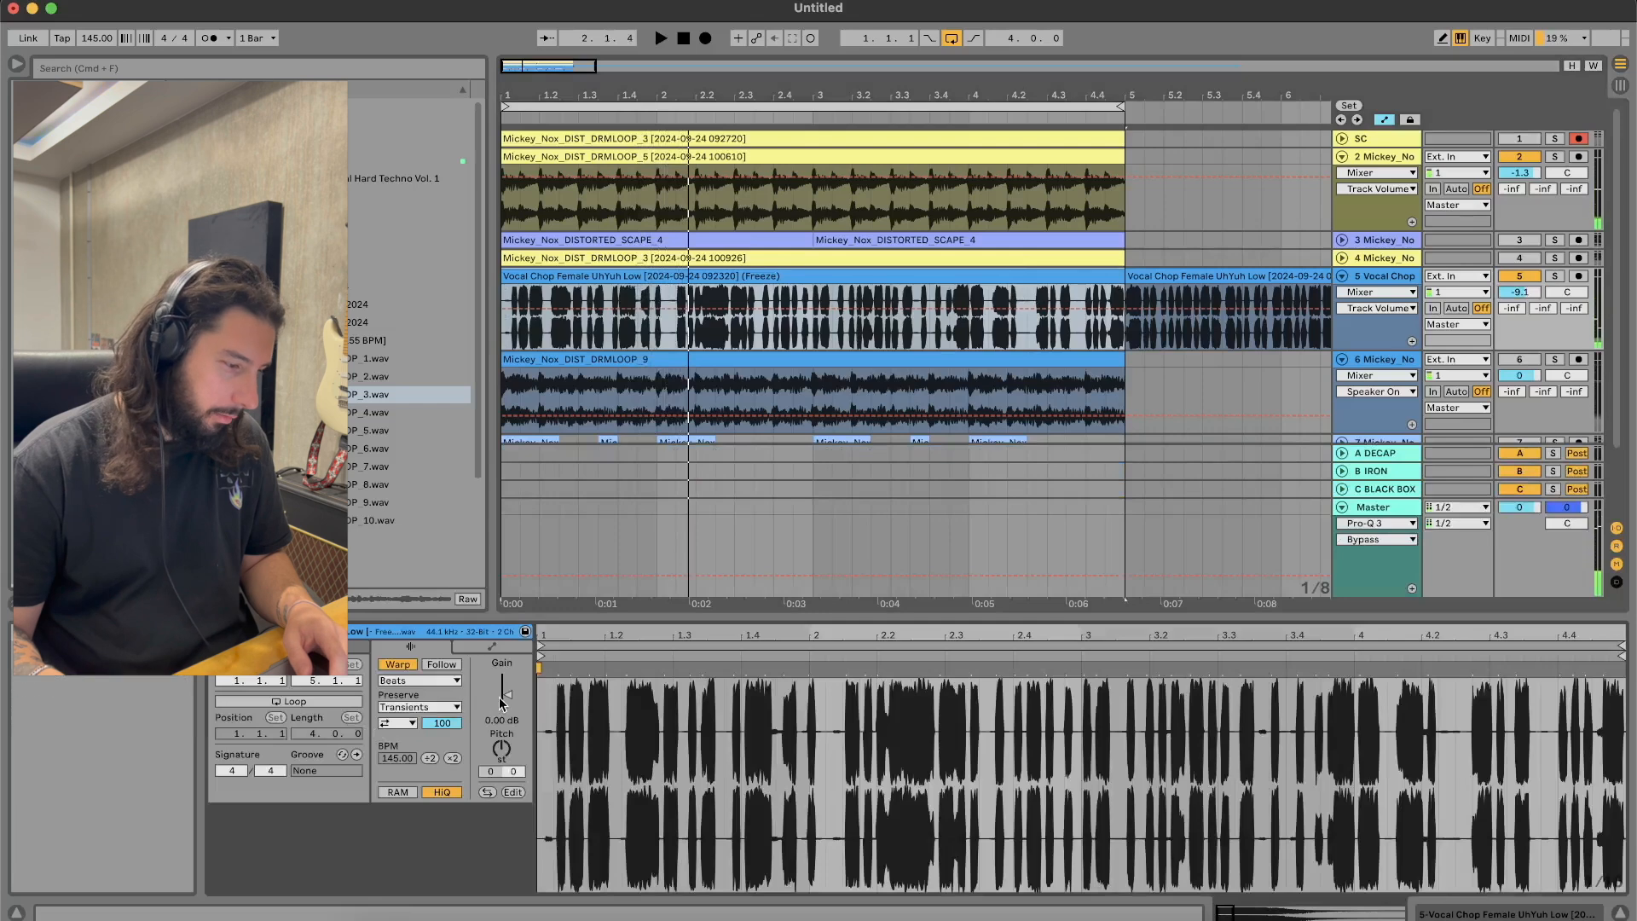
{"action": "key", "text": "space"}
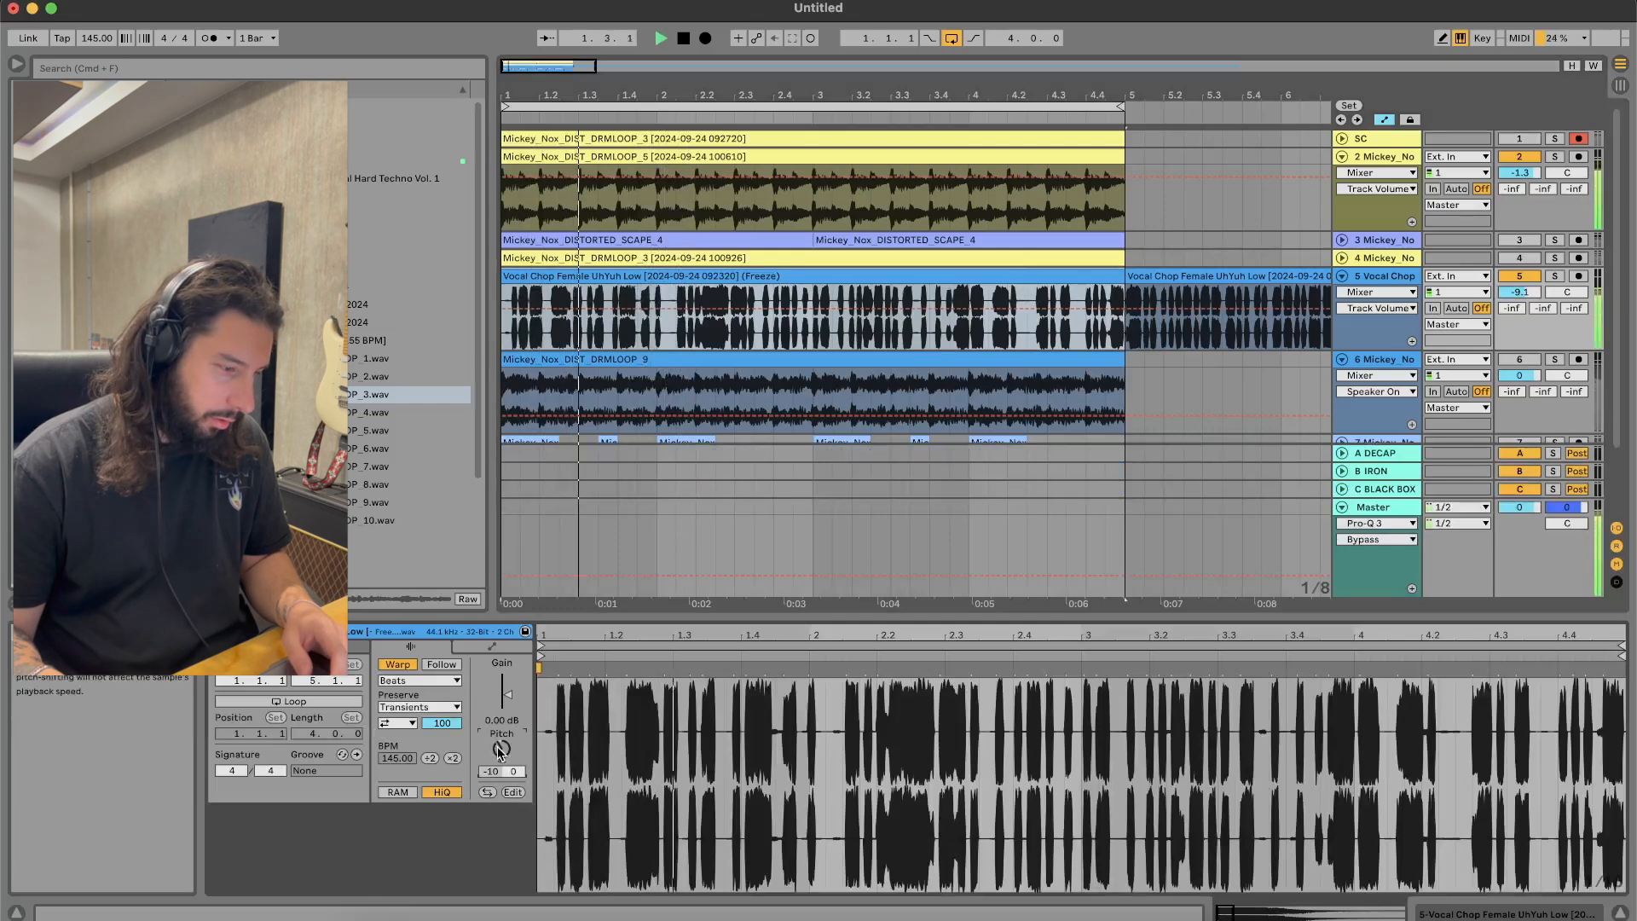
{"action": "left_click", "coordinate": [1620, 913]}
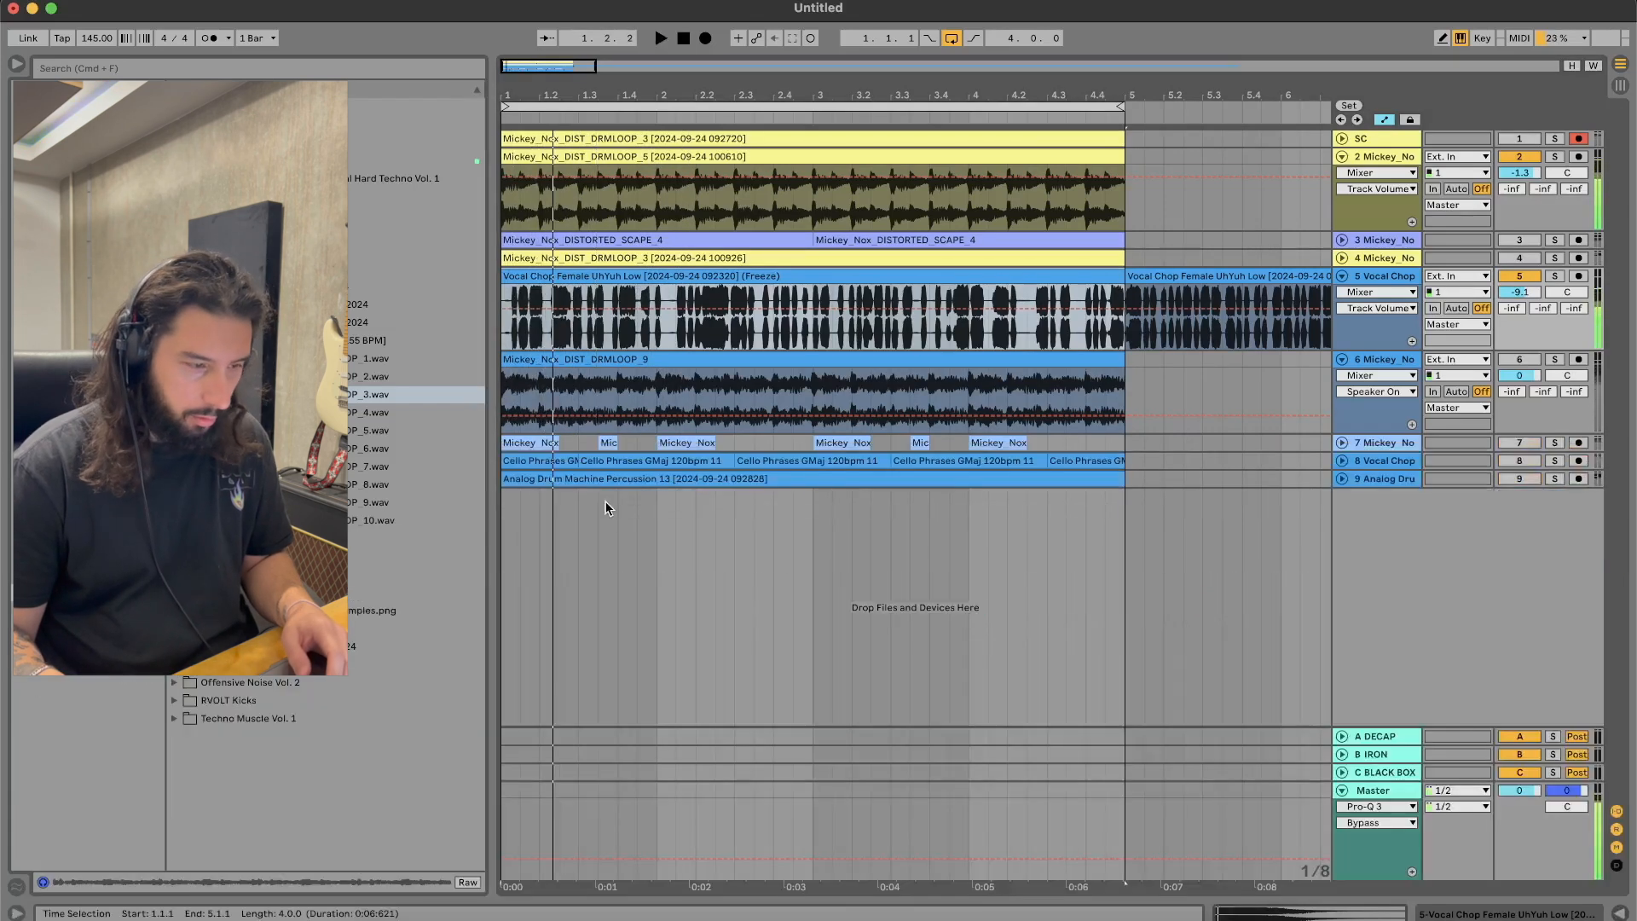
Step: Add the Amp audio effect to track 5 and play the arrangement from bar 2
{"action": "left_click", "coordinate": [648, 333]}
{"action": "left_click", "coordinate": [51, 376]}
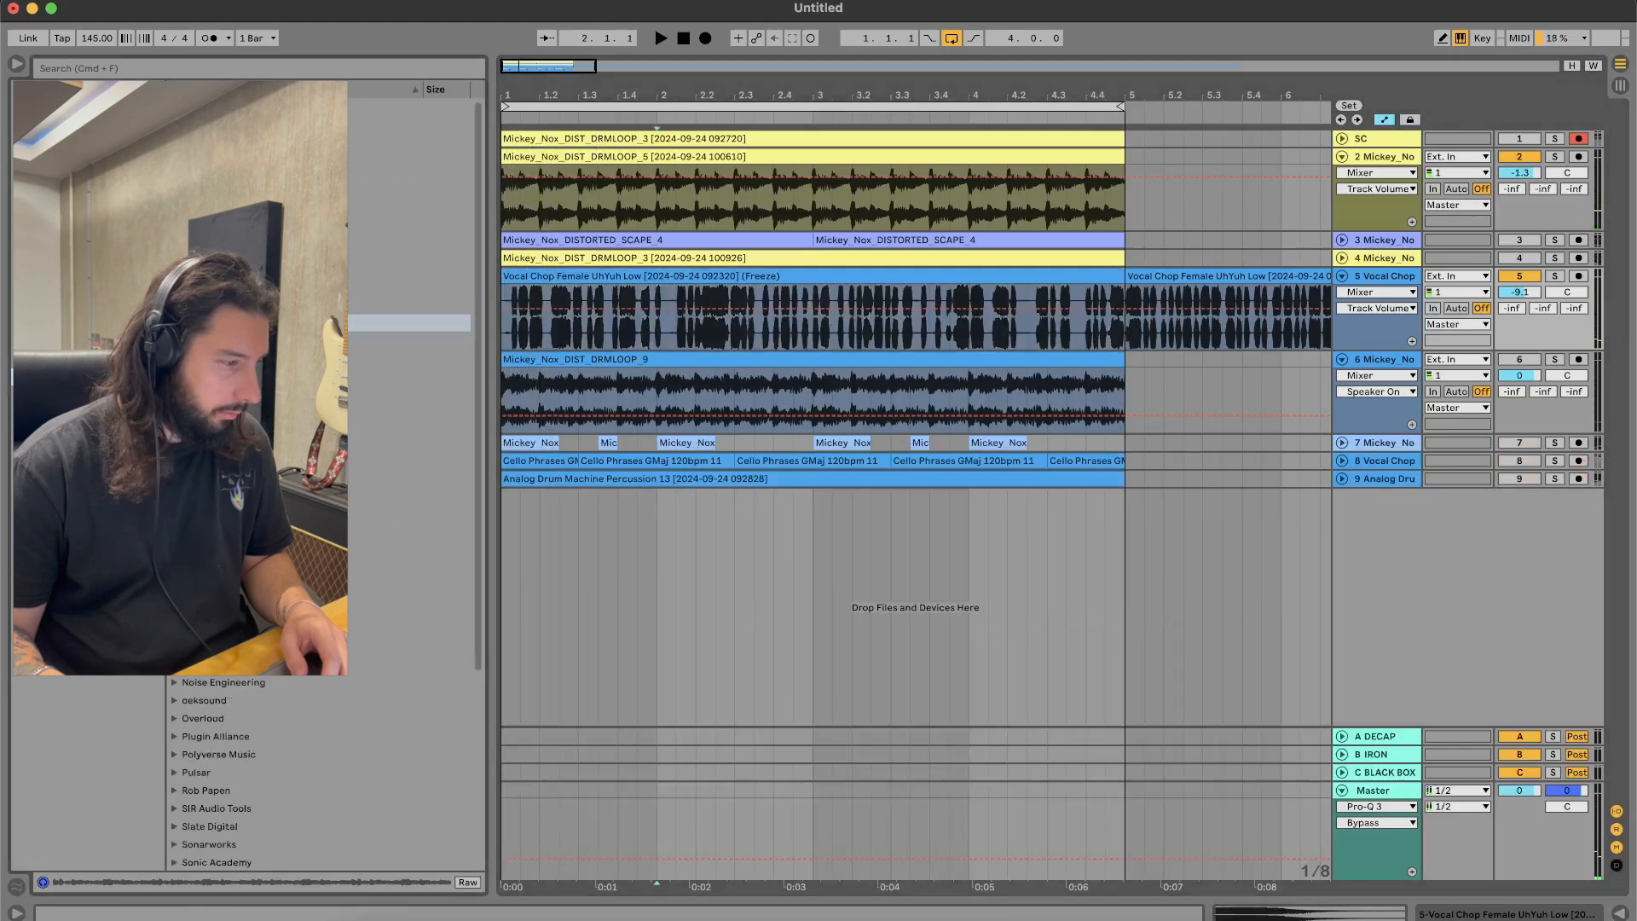
{"action": "left_click", "coordinate": [51, 322]}
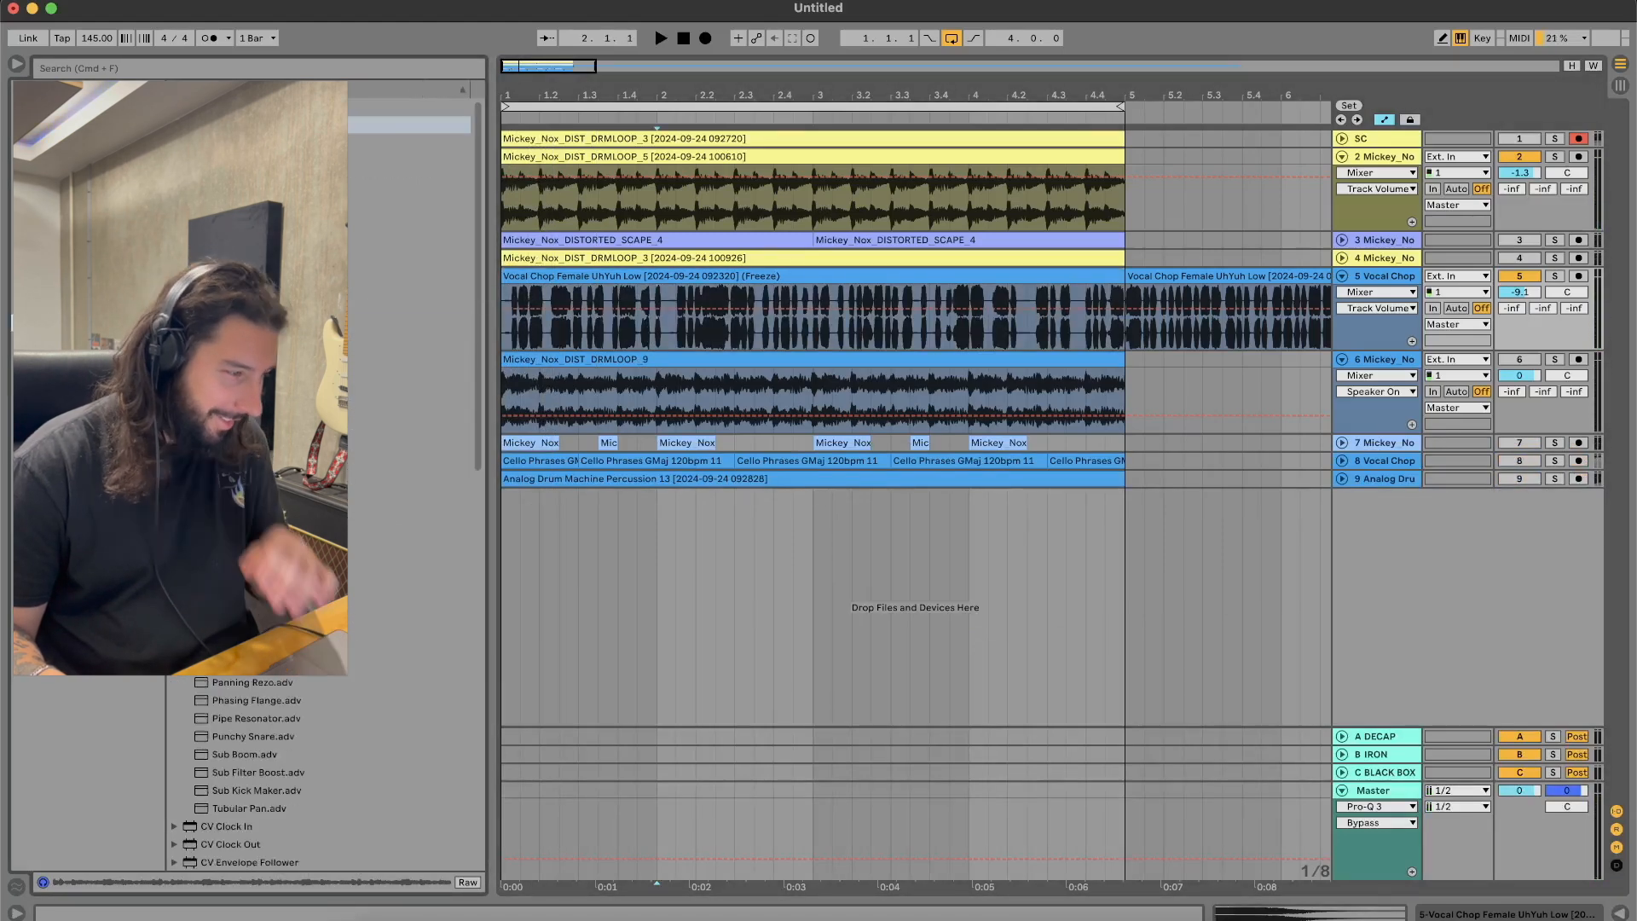
{"action": "double_click", "coordinate": [255, 124]}
{"action": "key", "text": "space"}
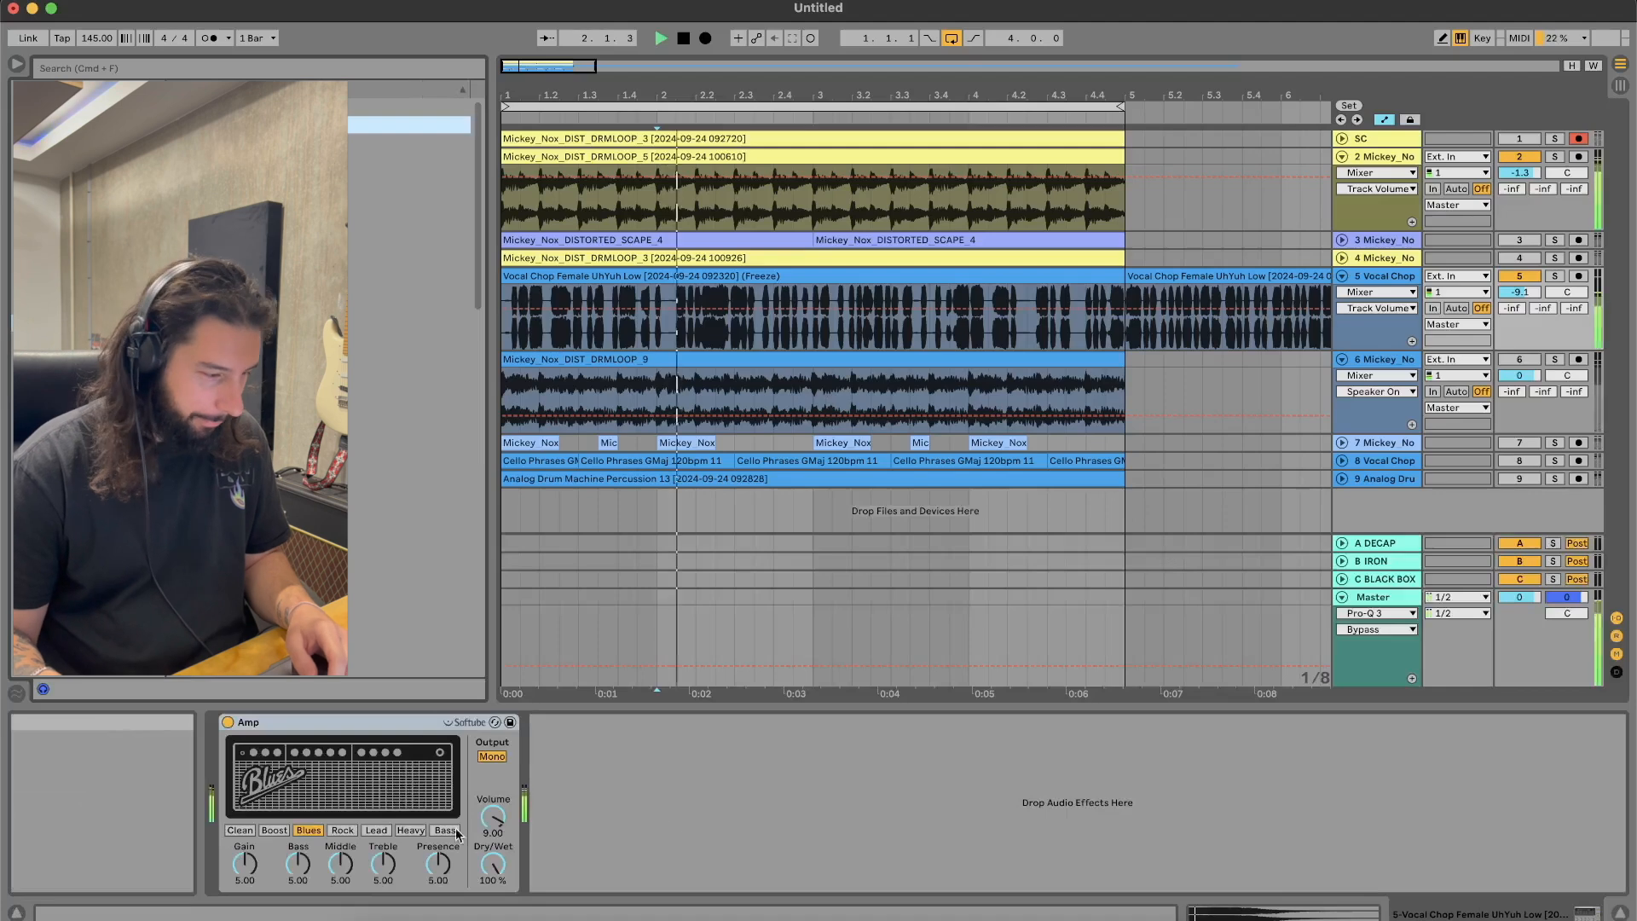
Step: Set Amp to the Lead model with Bass 0.00, Middle 10.0, Treble 10.0 and Presence 9.37
{"action": "left_click", "coordinate": [377, 829]}
{"action": "left_click_drag", "start_coordinate": [345, 868], "coordinate": [352, 876]}
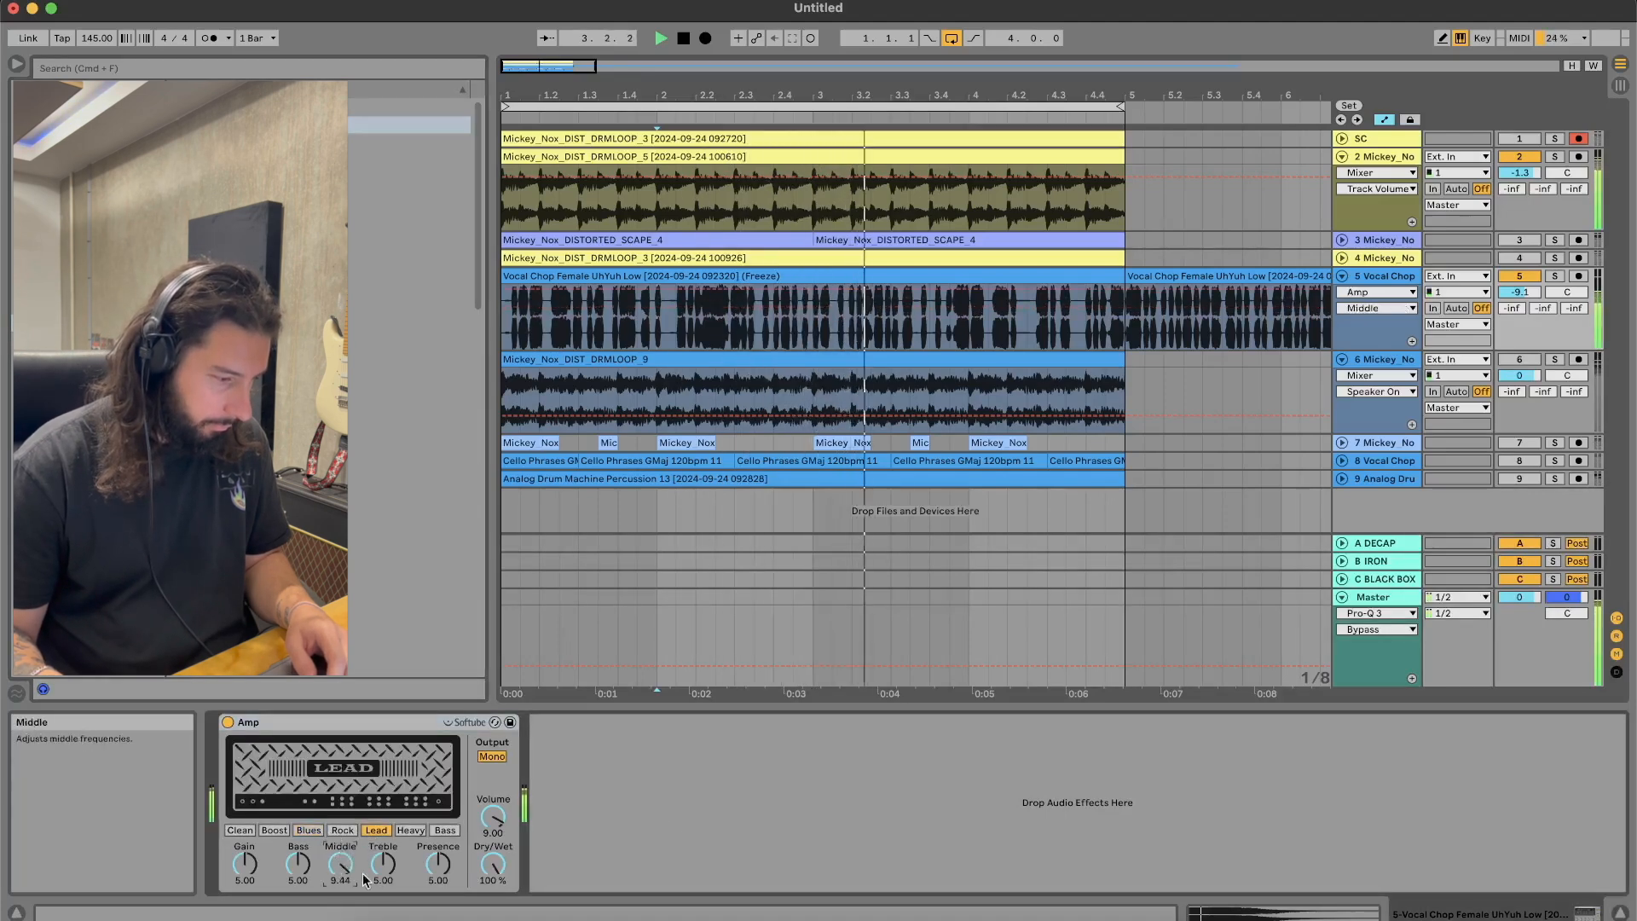
{"action": "left_click_drag", "start_coordinate": [439, 866], "coordinate": [438, 802]}
Step: Audition the amp-processed vocal chop on track 5 across the loop and inspect its first flattened clip
{"action": "left_click", "coordinate": [1128, 329]}
{"action": "key", "text": "space"}
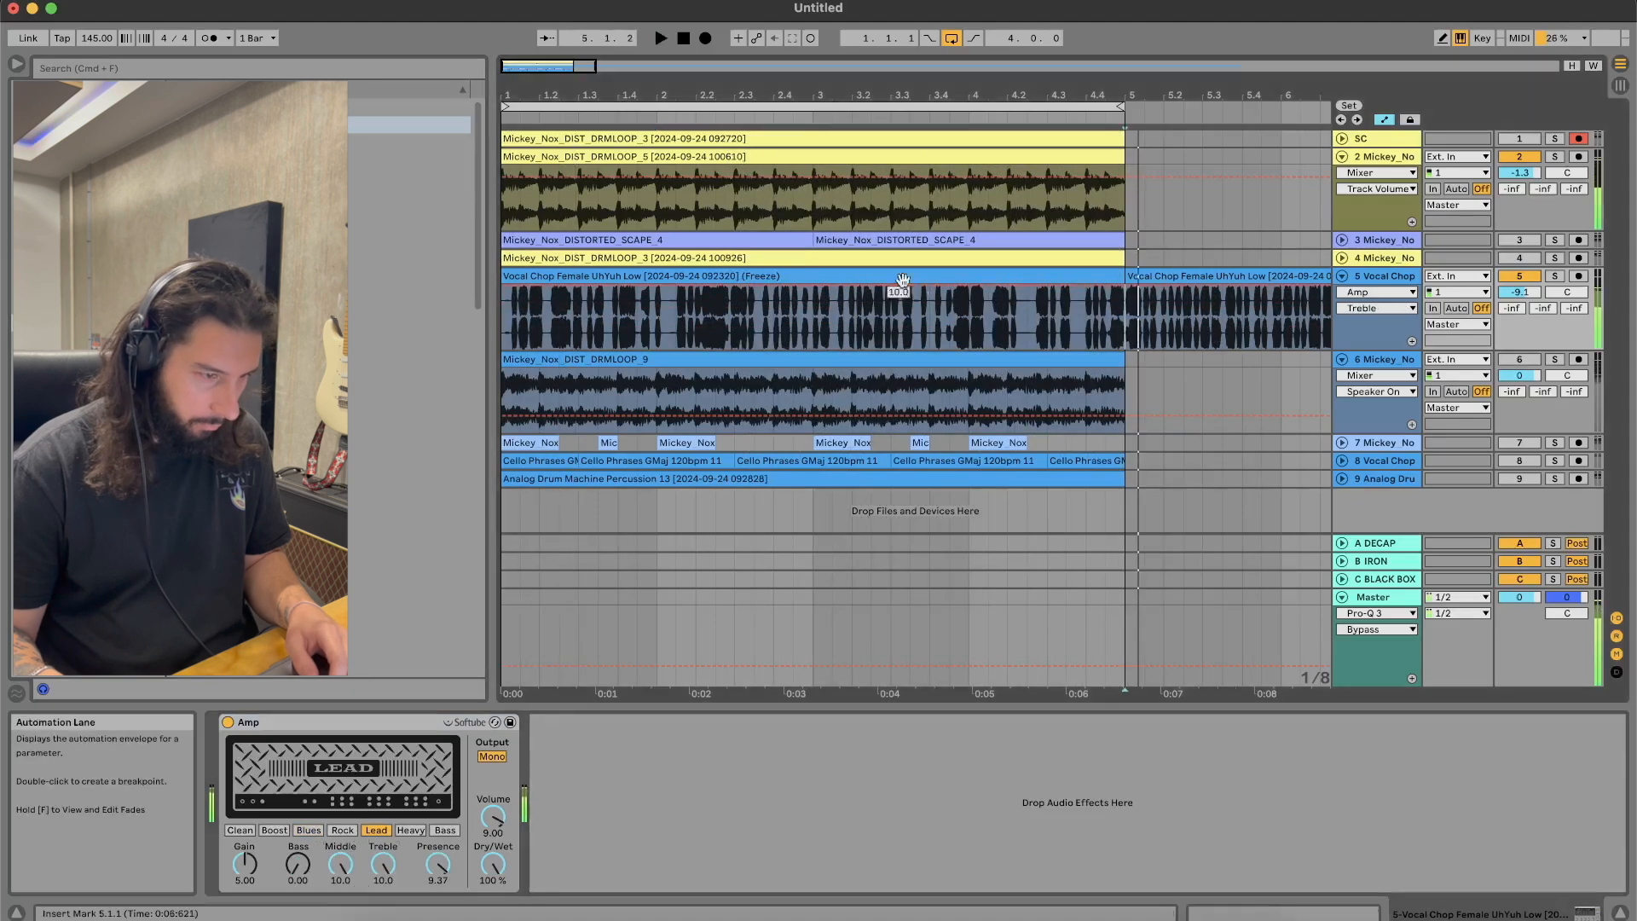
{"action": "key", "text": "space"}
{"action": "double_click", "coordinate": [875, 273]}
{"action": "key", "text": "space"}
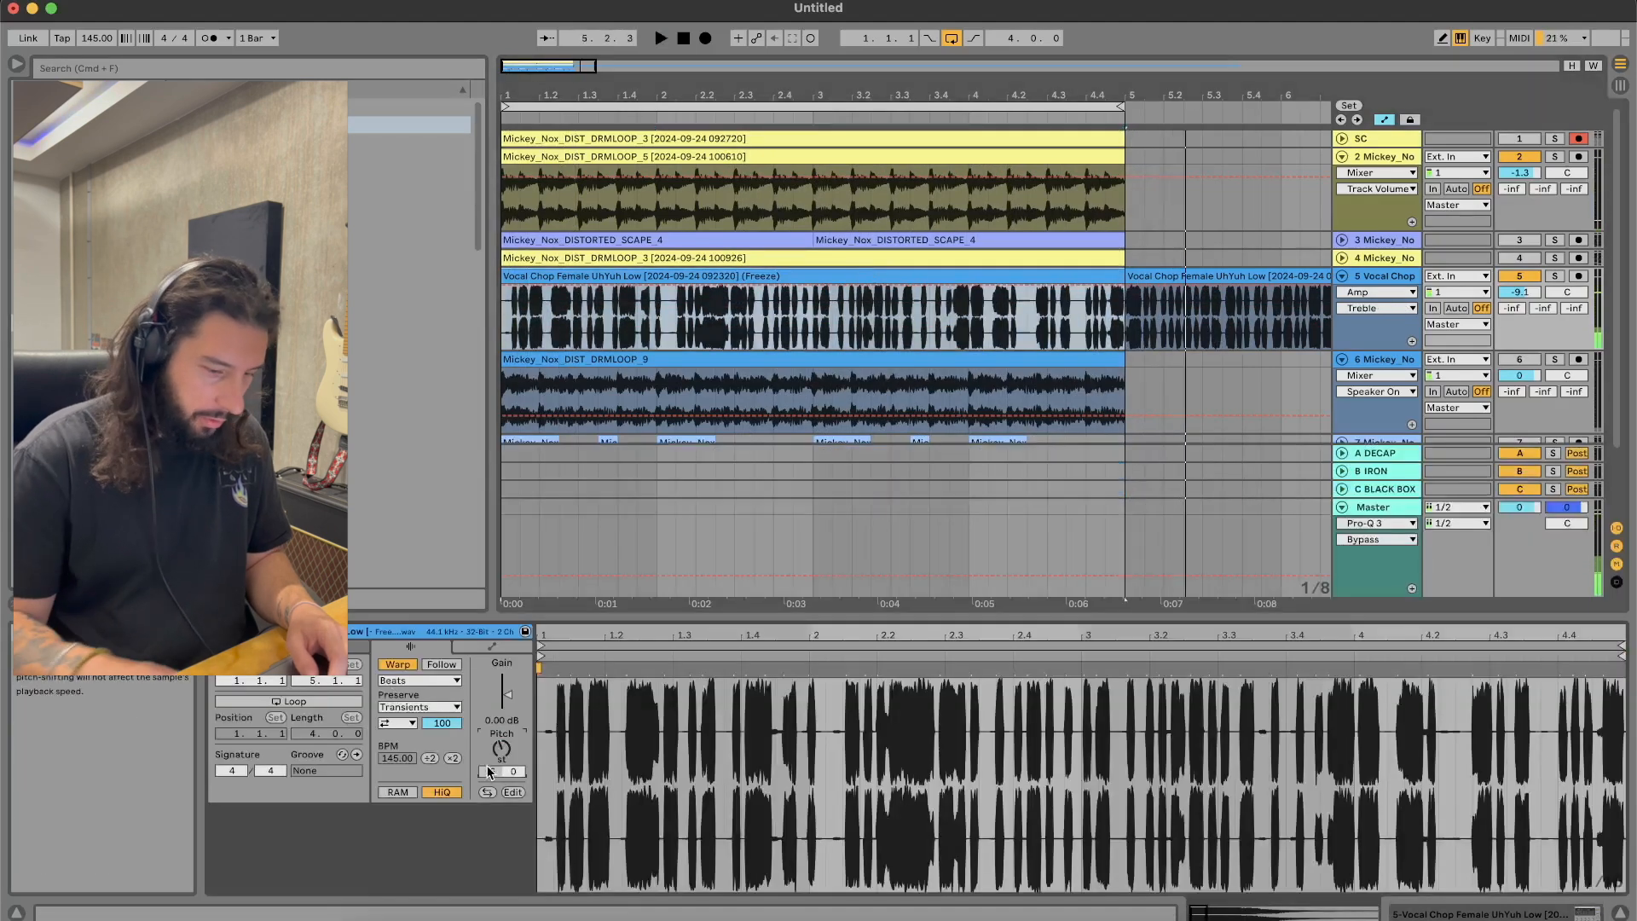
{"action": "key", "text": "space"}
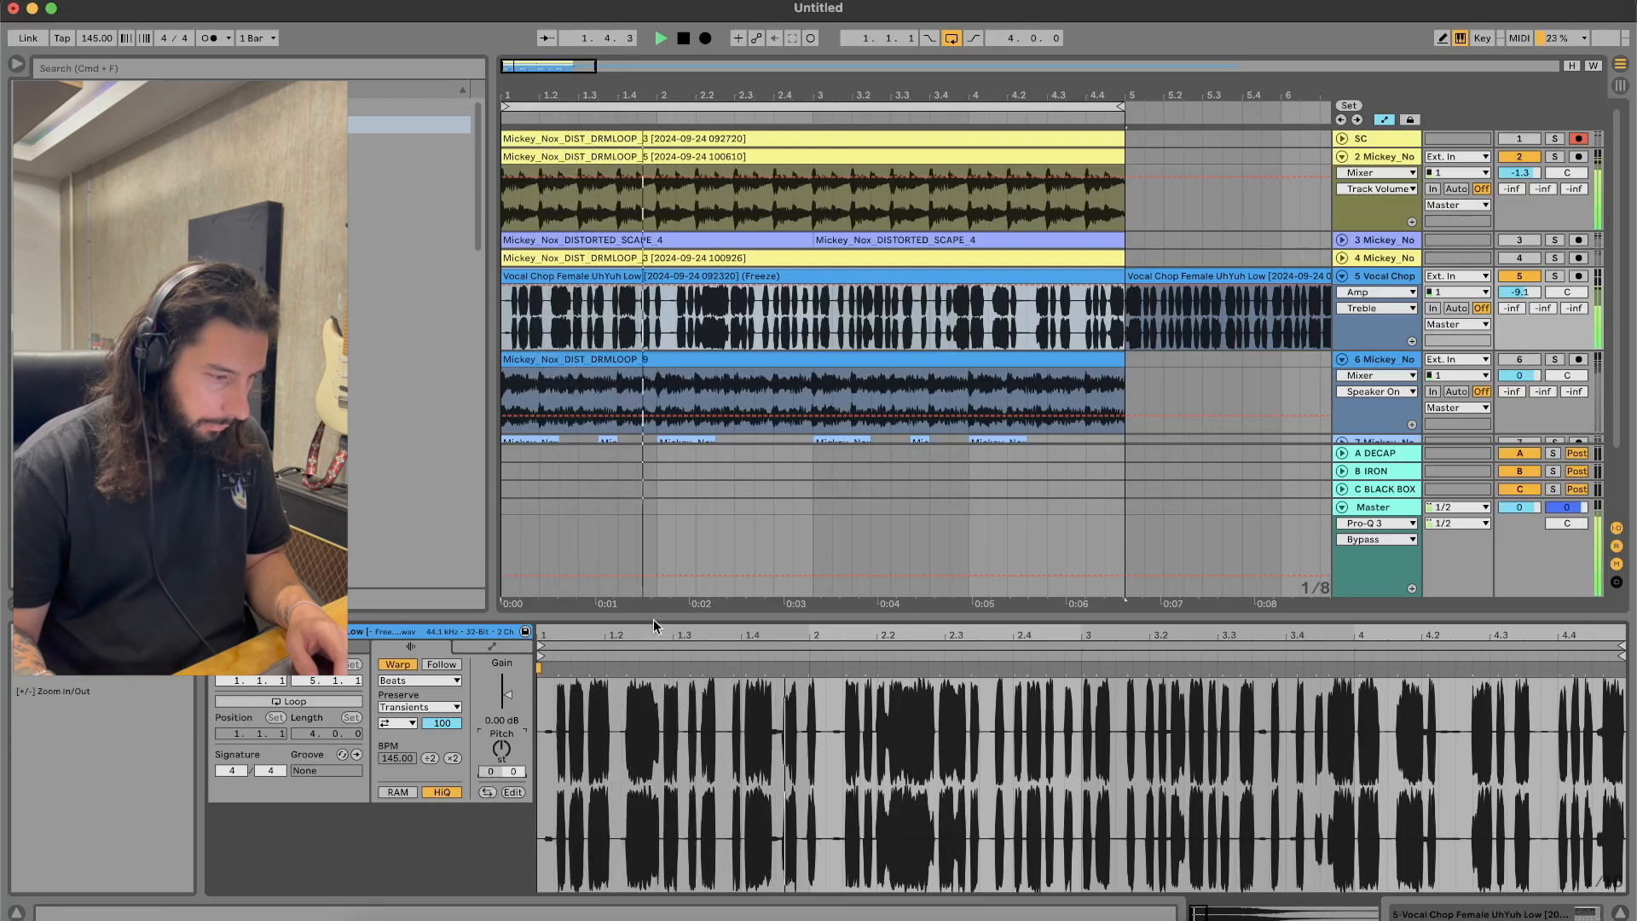
{"action": "left_click_drag", "start_coordinate": [653, 621], "coordinate": [648, 743]}
{"action": "left_click", "coordinate": [663, 326]}
{"action": "key", "text": "space"}
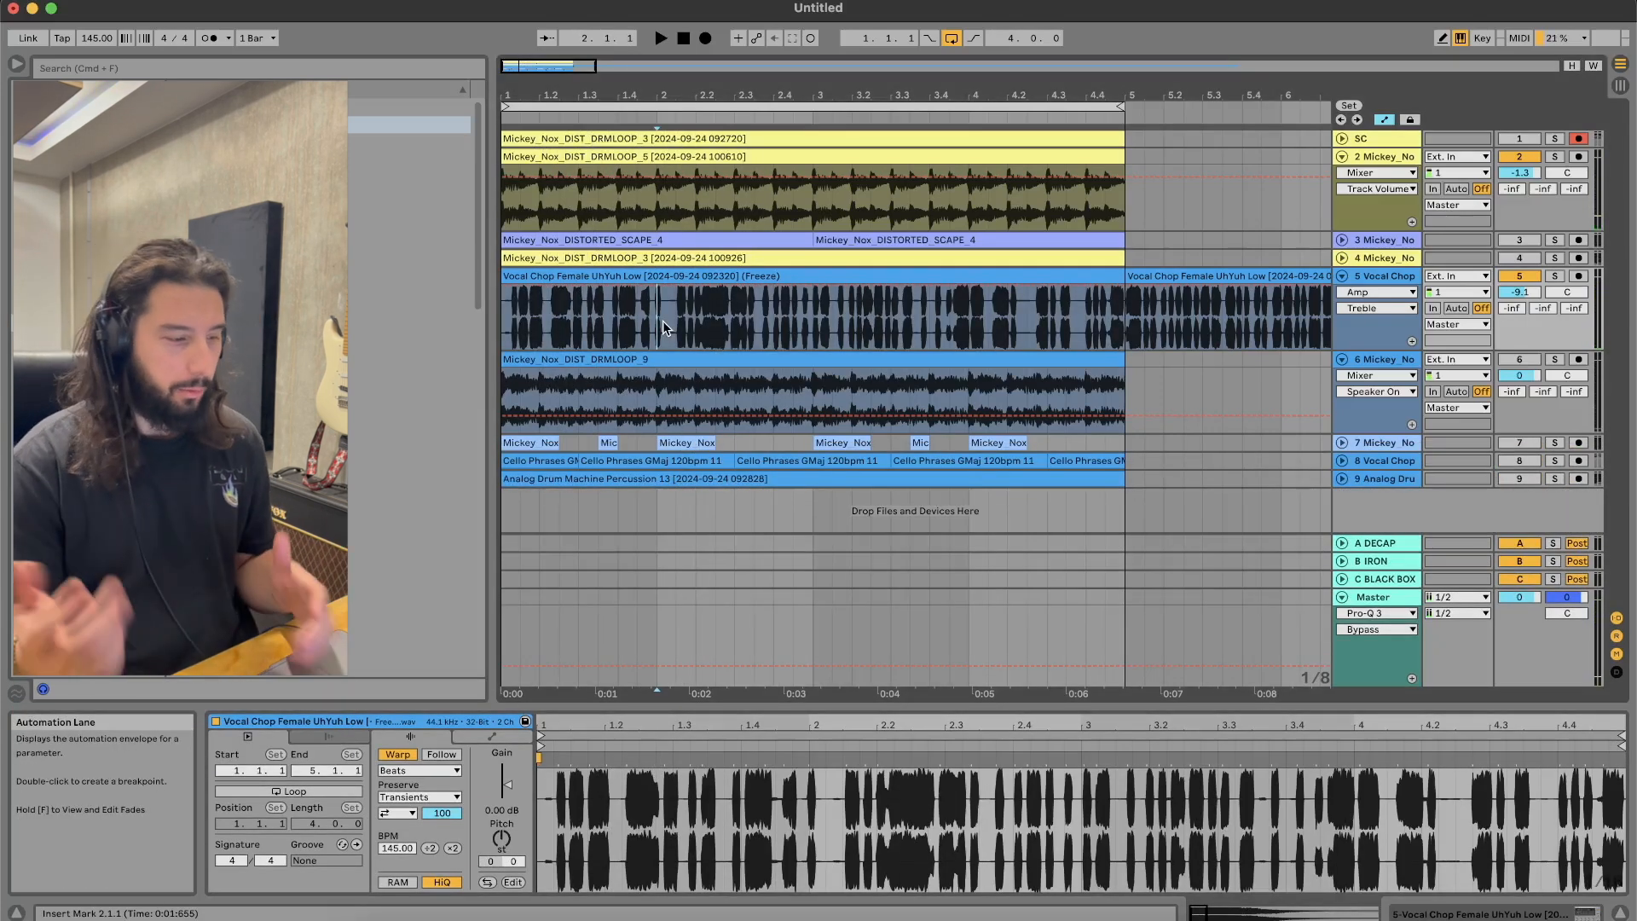
Step: Delete vocal chop track 5, then solo and play the Analog Drum Machine percussion track
{"action": "left_click", "coordinate": [1395, 278]}
{"action": "key", "text": "Delete"}
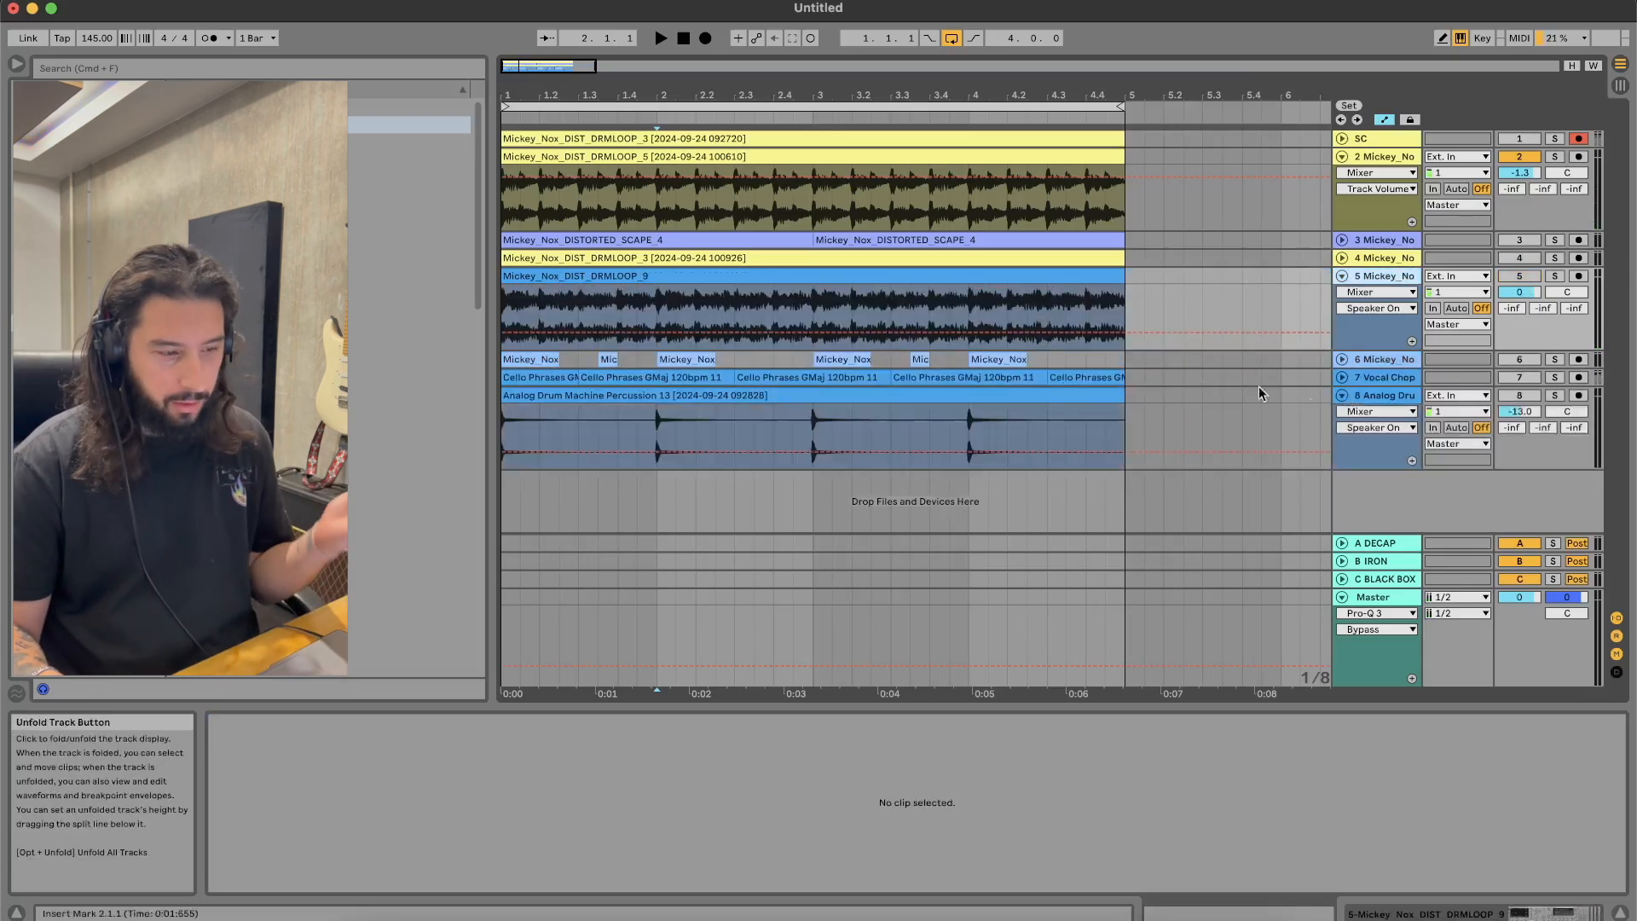
{"action": "left_click", "coordinate": [1554, 395]}
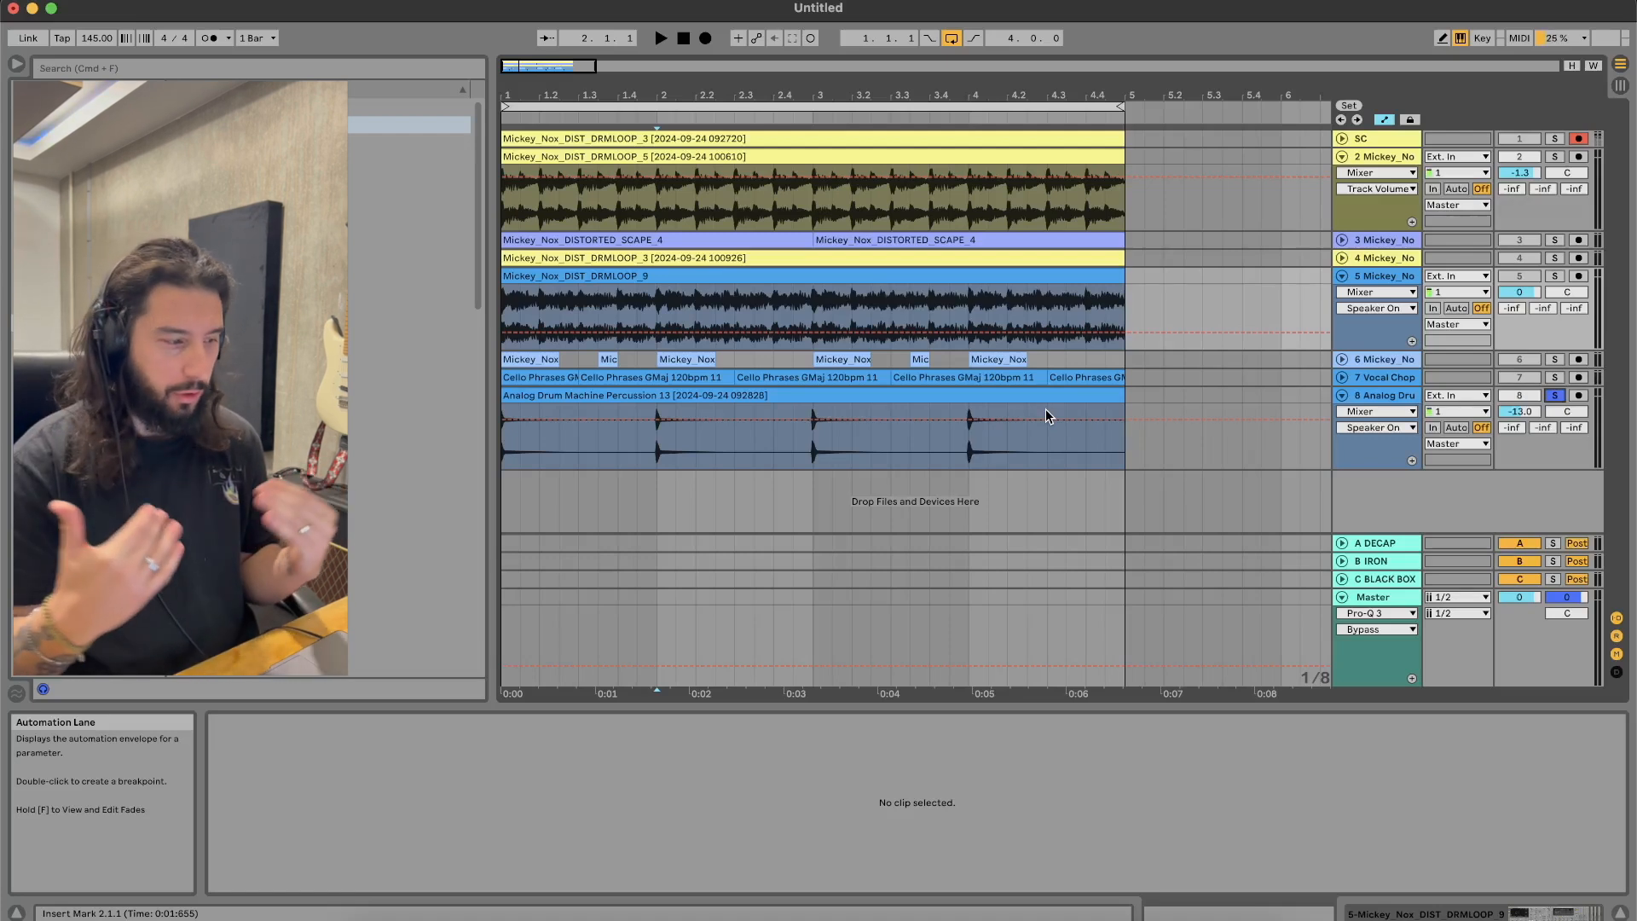
{"action": "left_click", "coordinate": [1060, 396]}
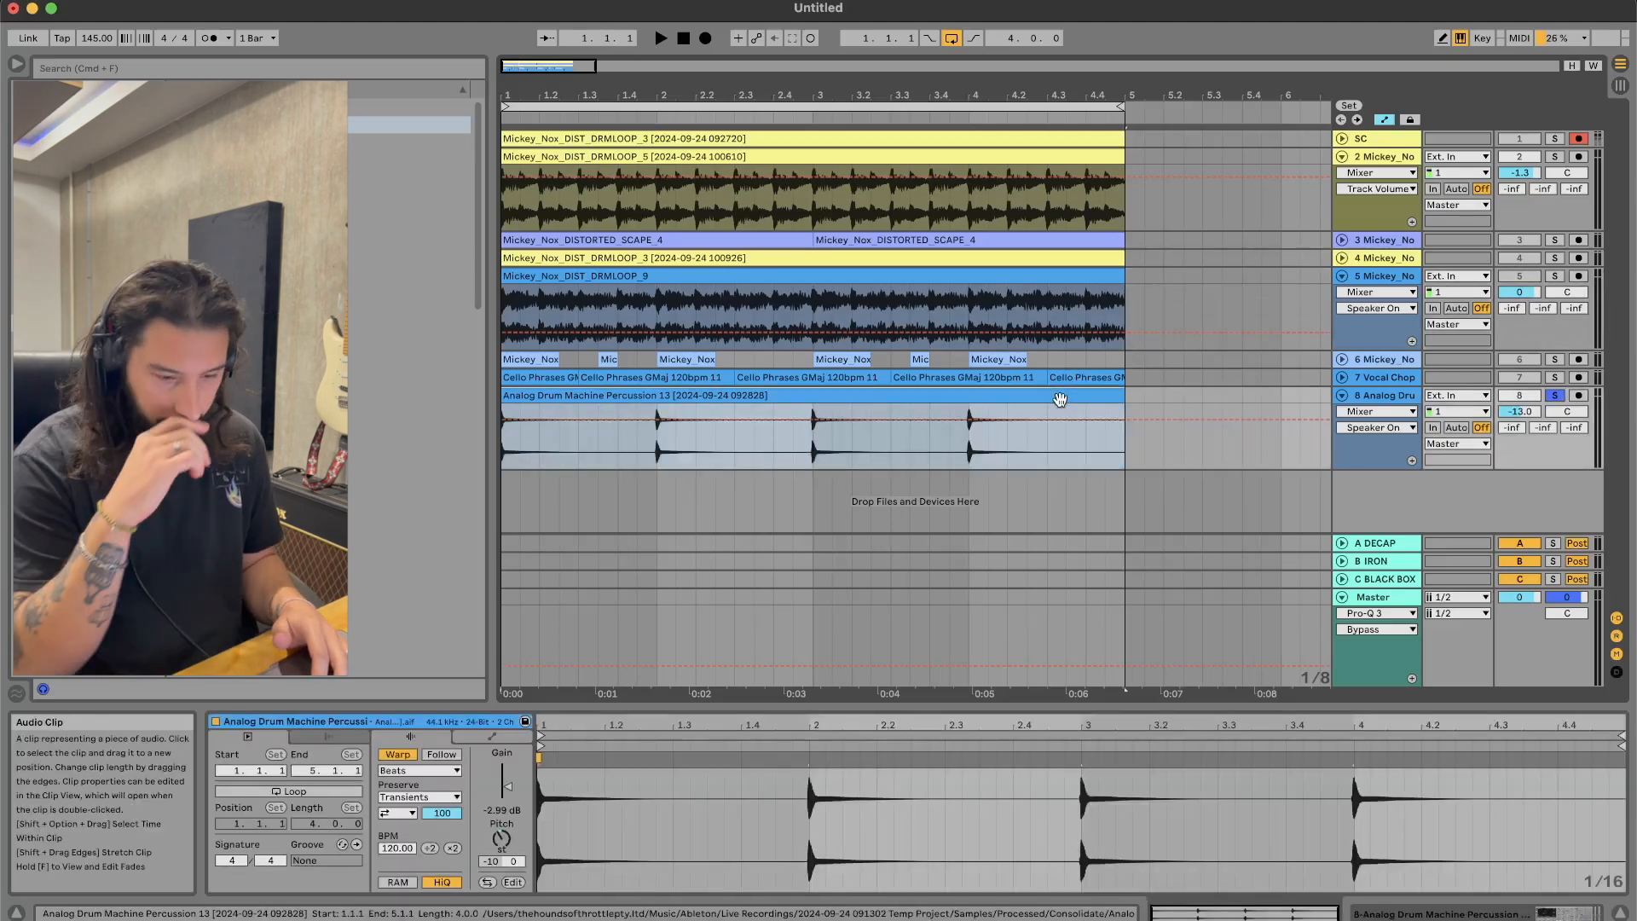
{"action": "key", "text": "space"}
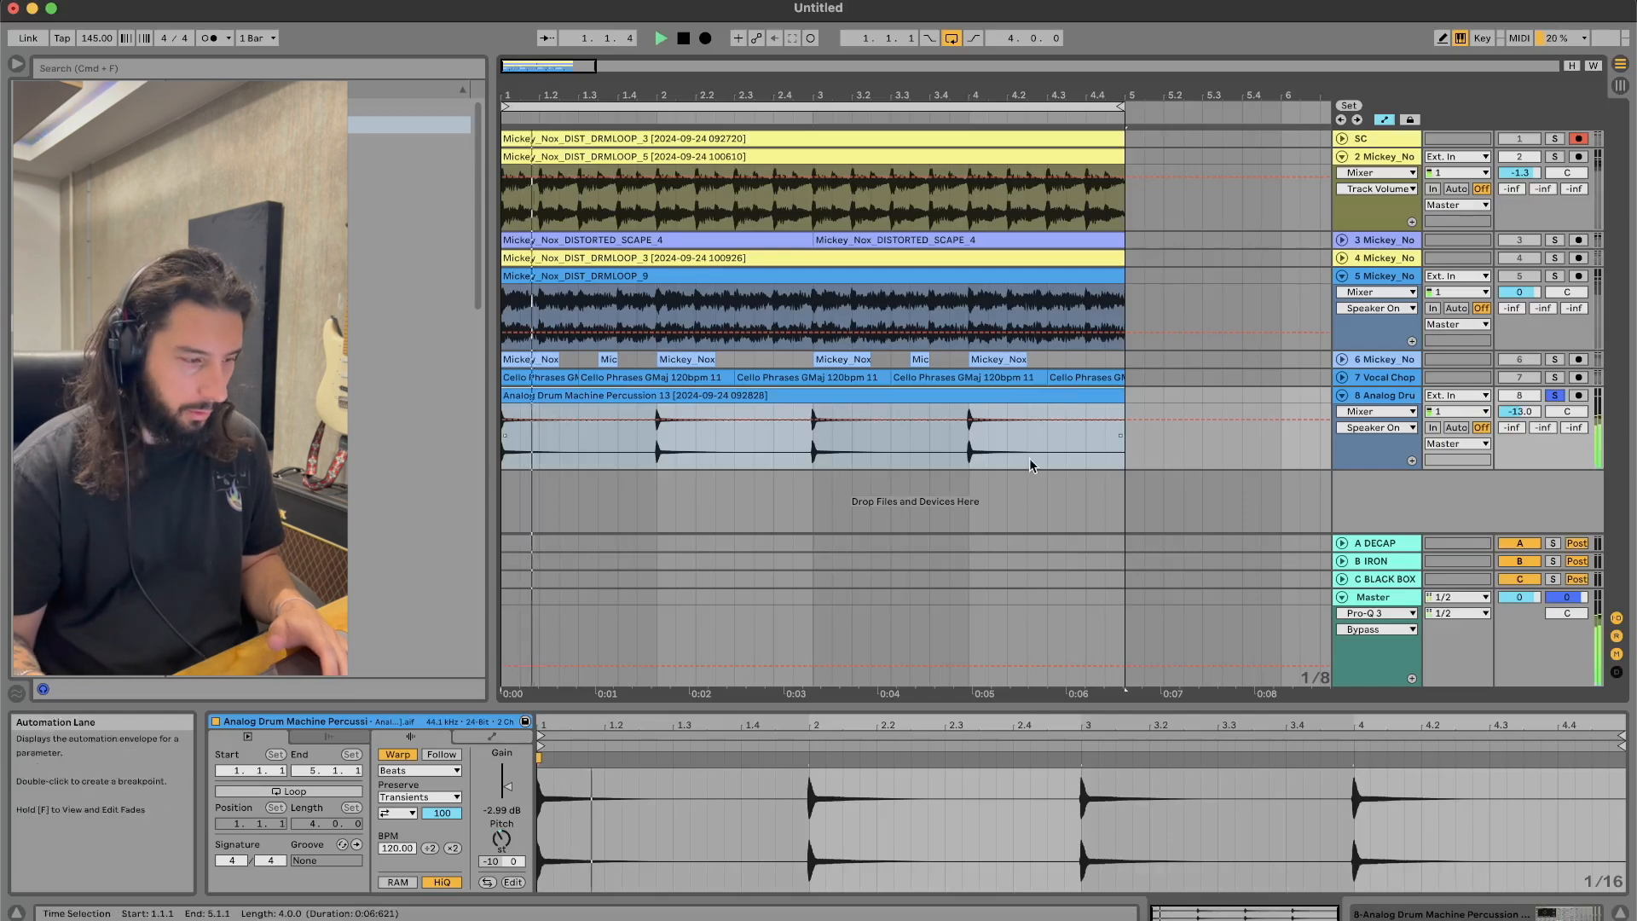
Step: Expand Drum to Bass Synth in the percussion track's rack and set Decay 50 ms, Material -63 % and Inharm -35 %
{"action": "key", "text": "shift+Tab"}
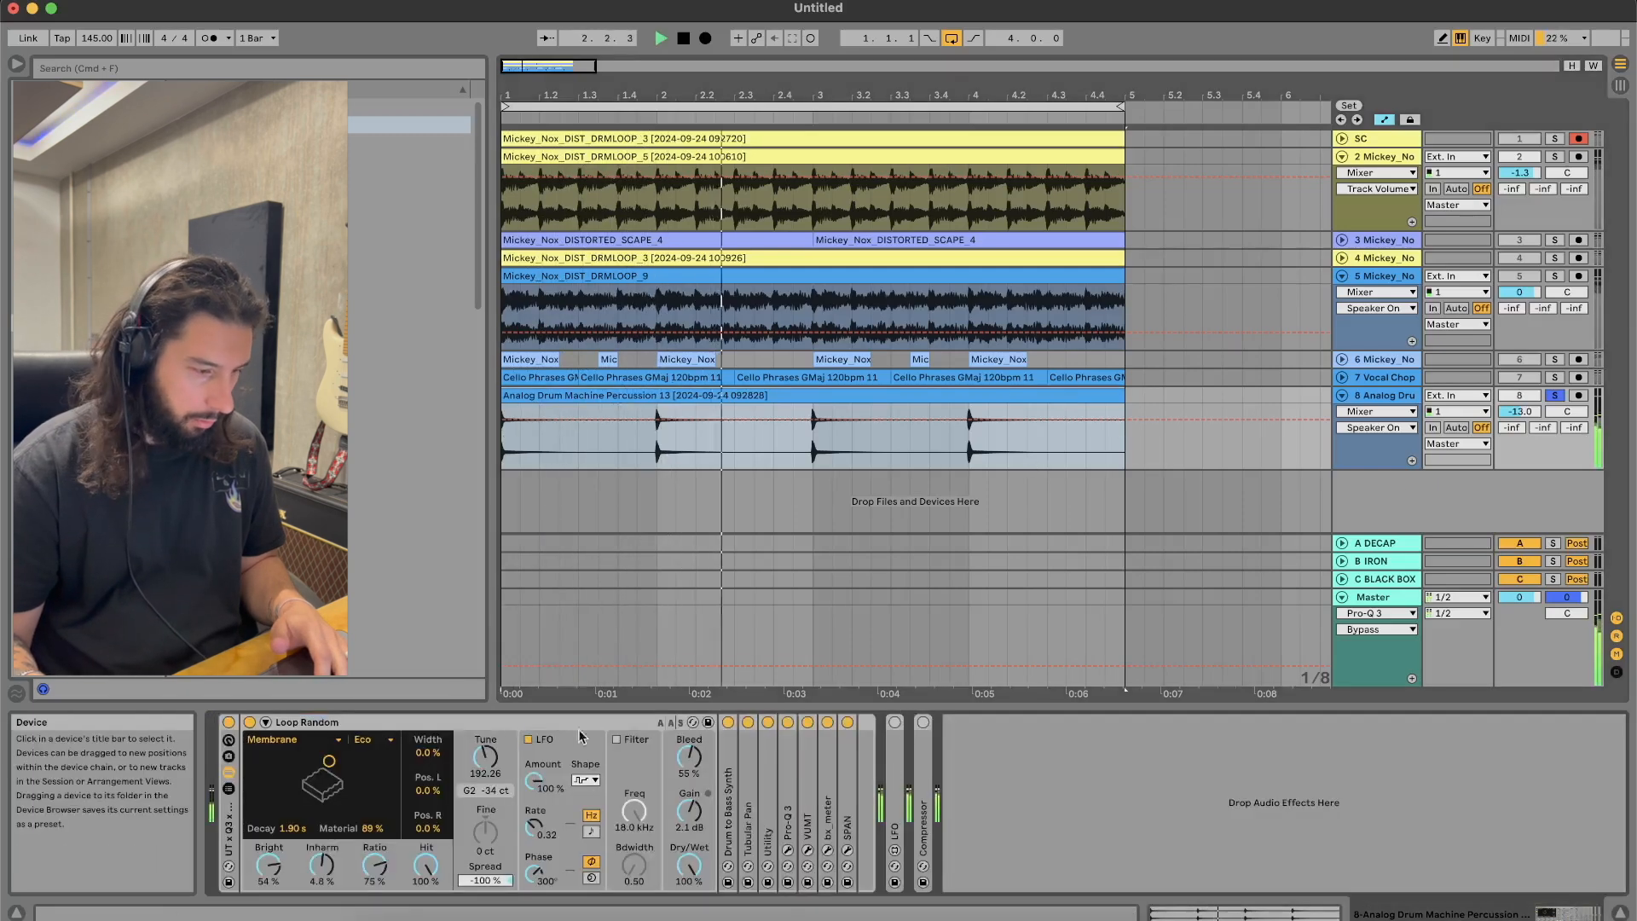
{"action": "double_click", "coordinate": [731, 807]}
{"action": "left_click_drag", "start_coordinate": [851, 789], "coordinate": [732, 799]}
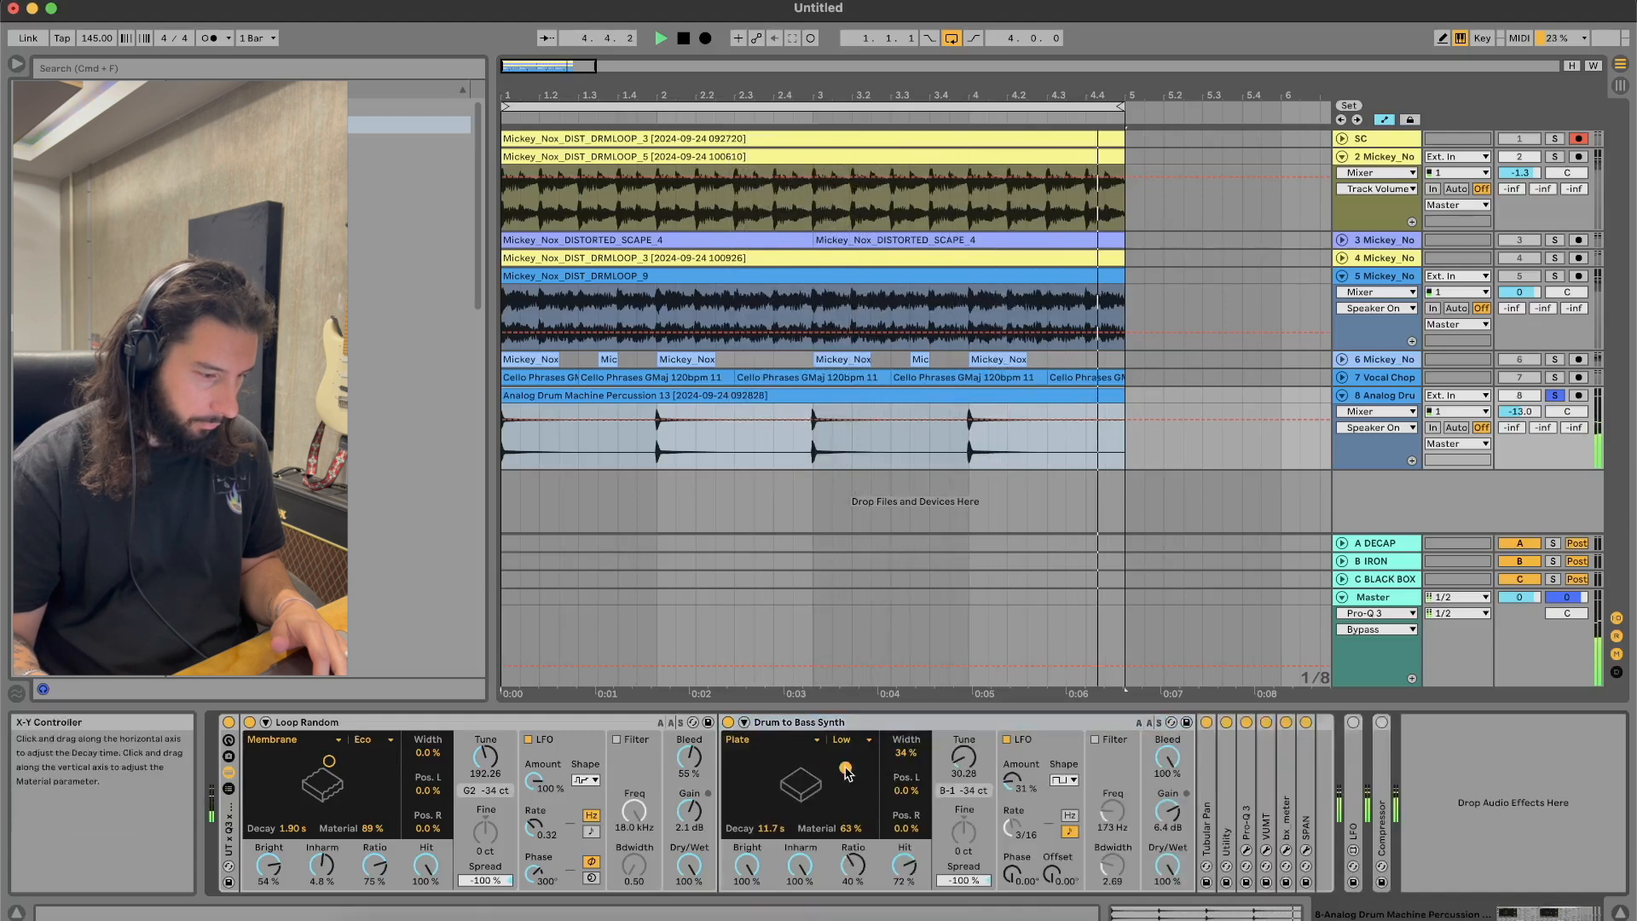
{"action": "left_click_drag", "start_coordinate": [809, 861], "coordinate": [809, 895]}
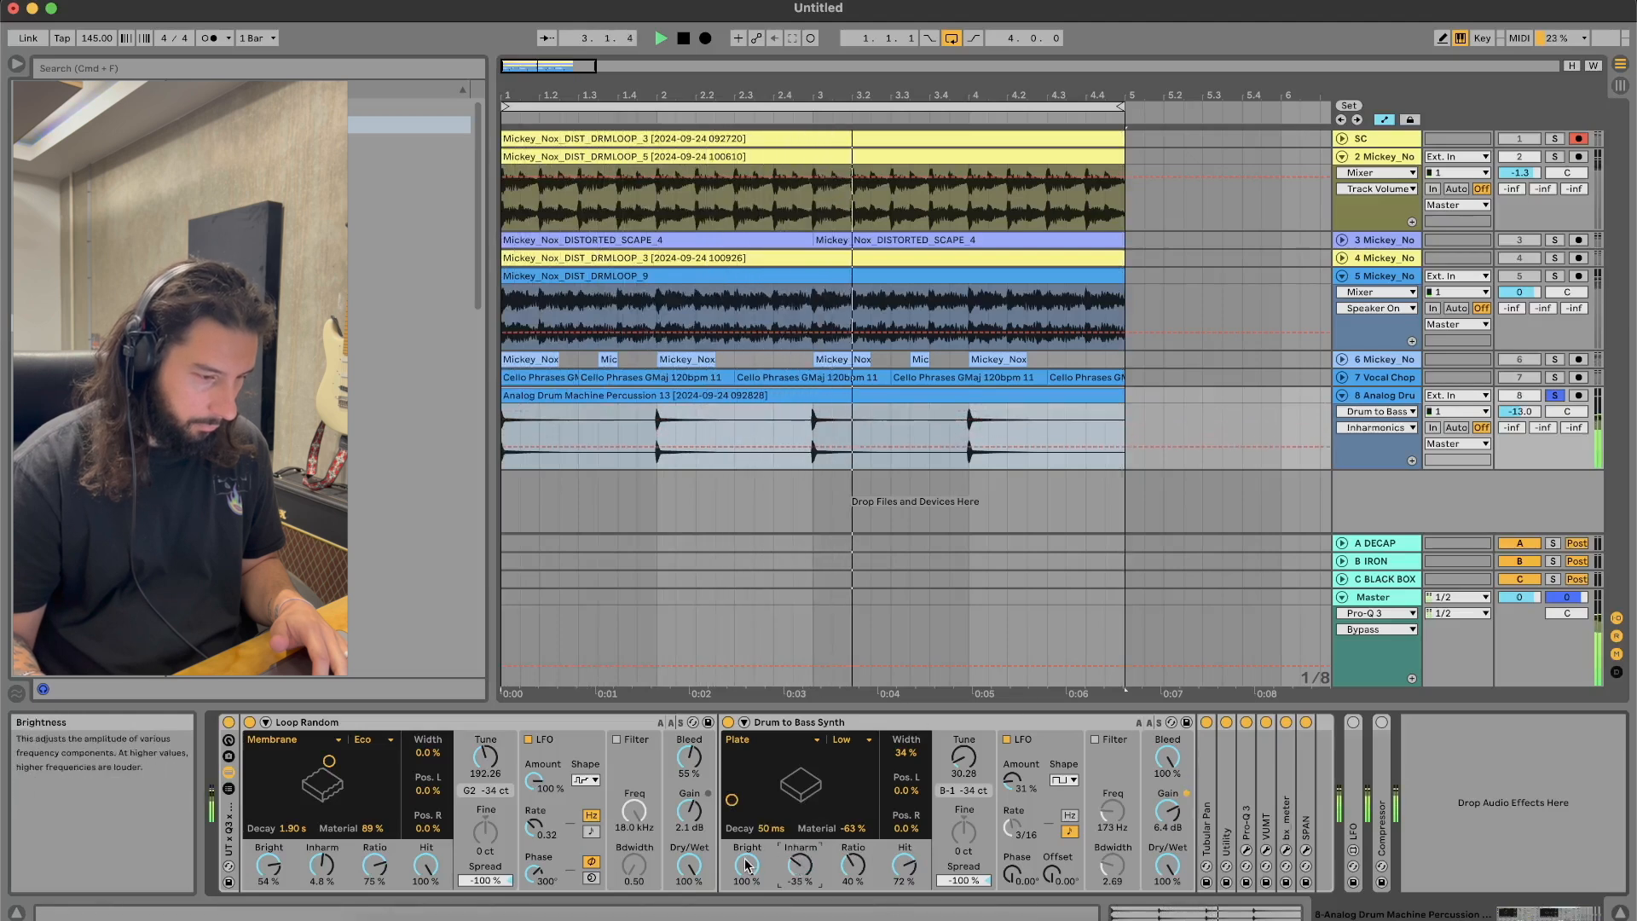
Step: Switch Loop Random to the Pipe resonator with Bright 90 %, Decay 16.2 s, Radius 78 % and Tune 45.00 Hz
{"action": "left_click_drag", "start_coordinate": [321, 865], "coordinate": [320, 810]}
{"action": "left_click_drag", "start_coordinate": [268, 865], "coordinate": [268, 831]}
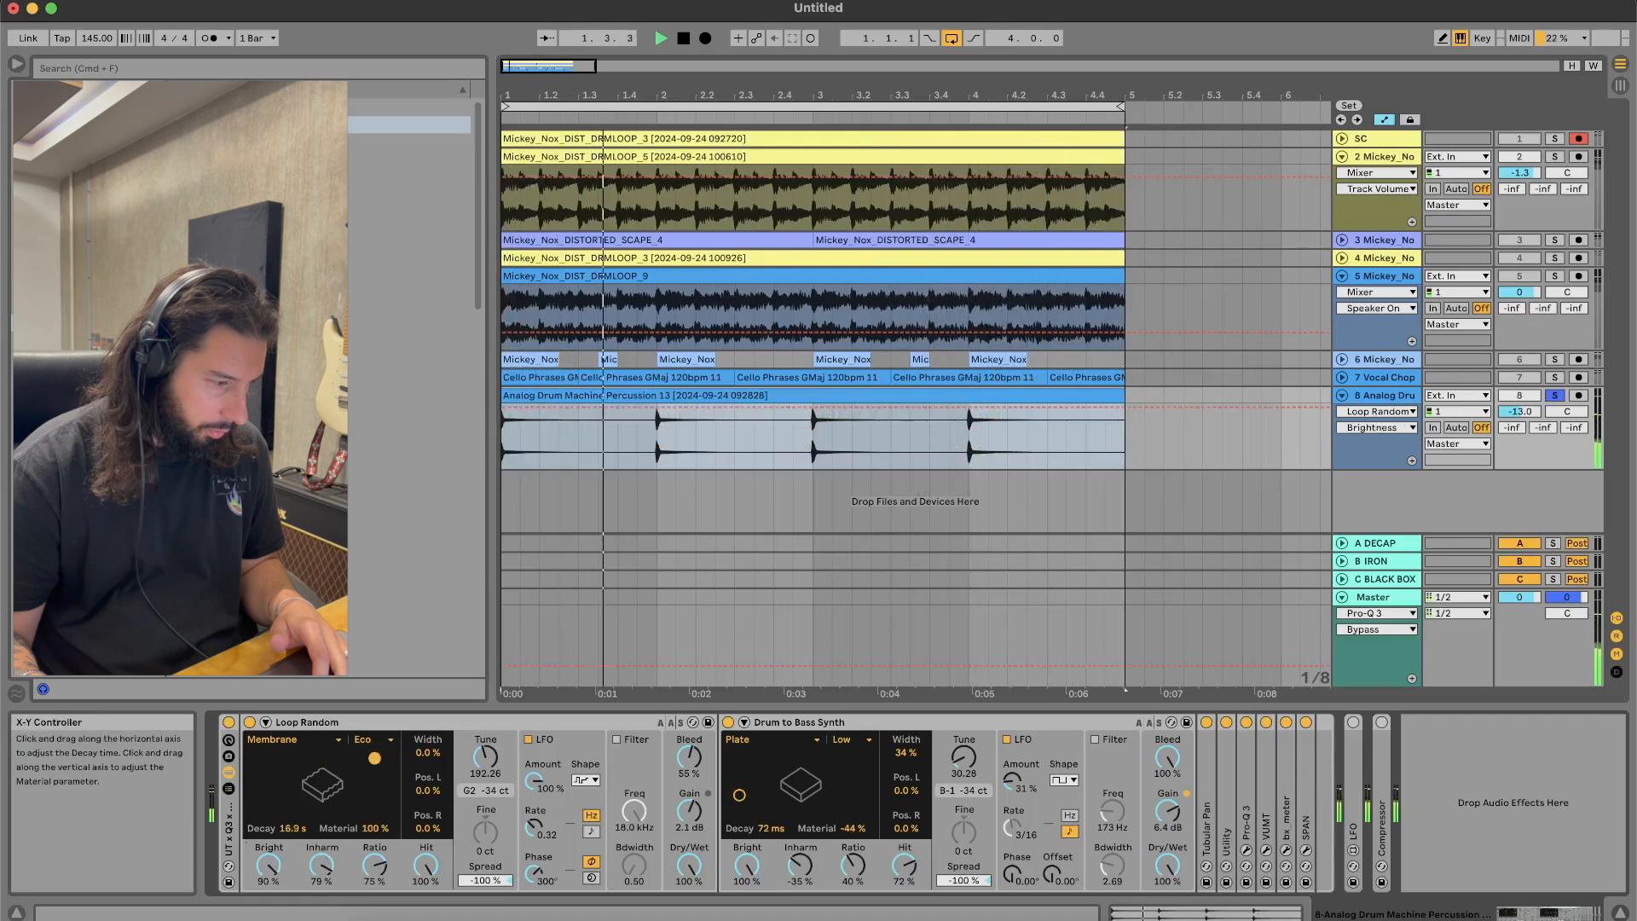
{"action": "left_click", "coordinate": [295, 739]}
{"action": "left_click", "coordinate": [299, 824]}
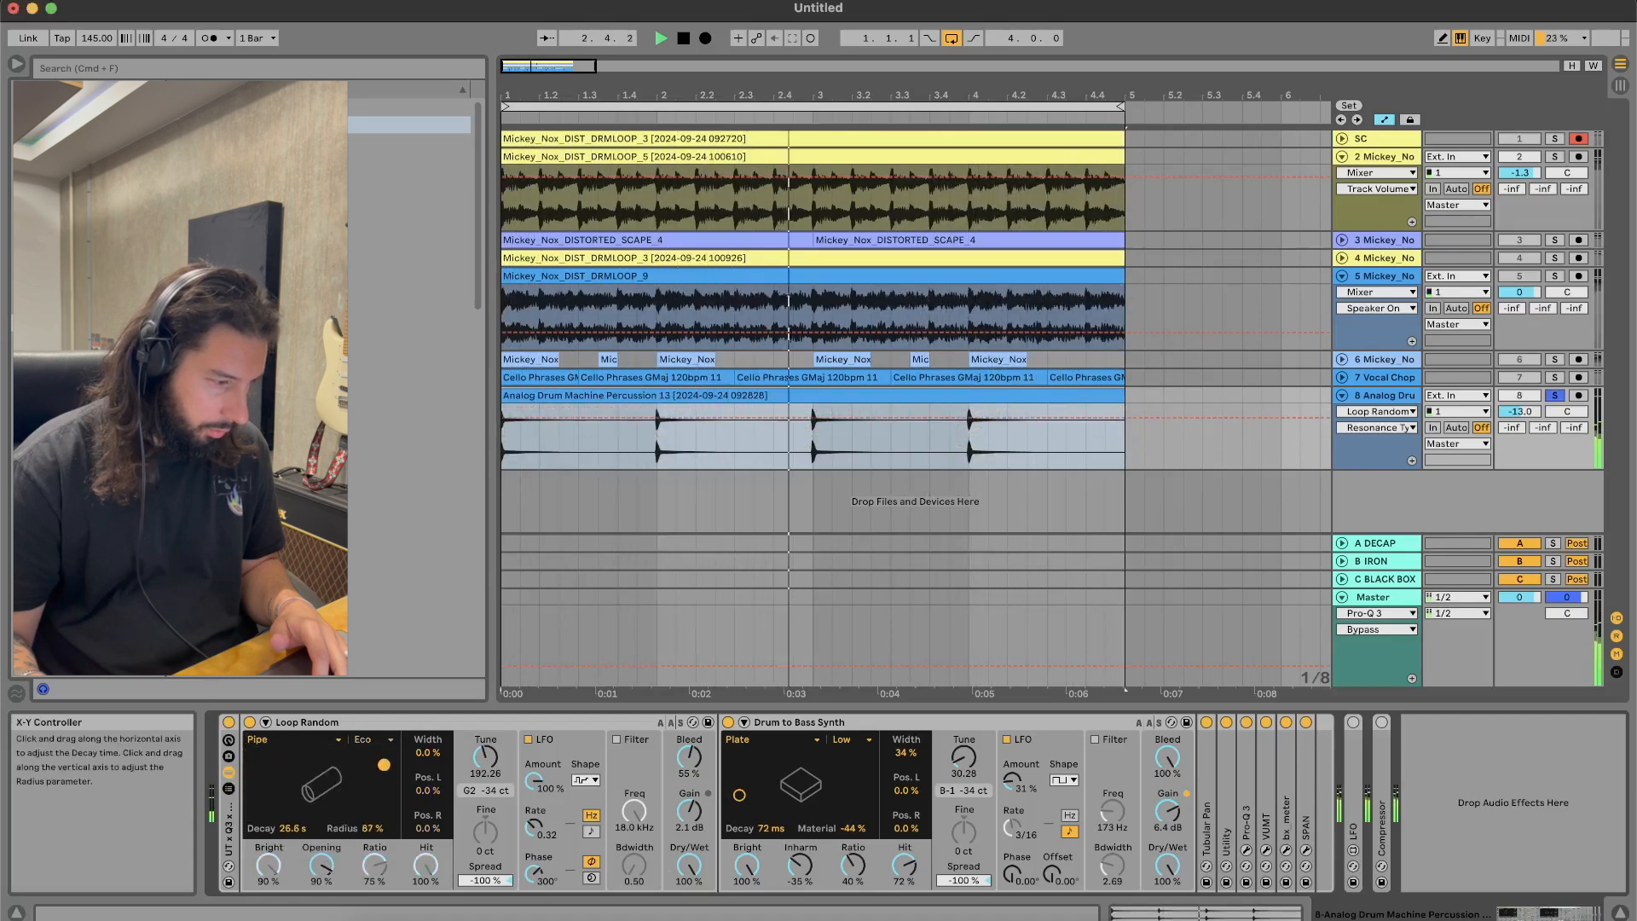
{"action": "mouse_move", "coordinate": [478, 761]}
{"action": "left_mouse_down"}
{"action": "mouse_move", "coordinate": [478, 797]}
{"action": "mouse_move", "coordinate": [478, 780]}
{"action": "left_mouse_up"}
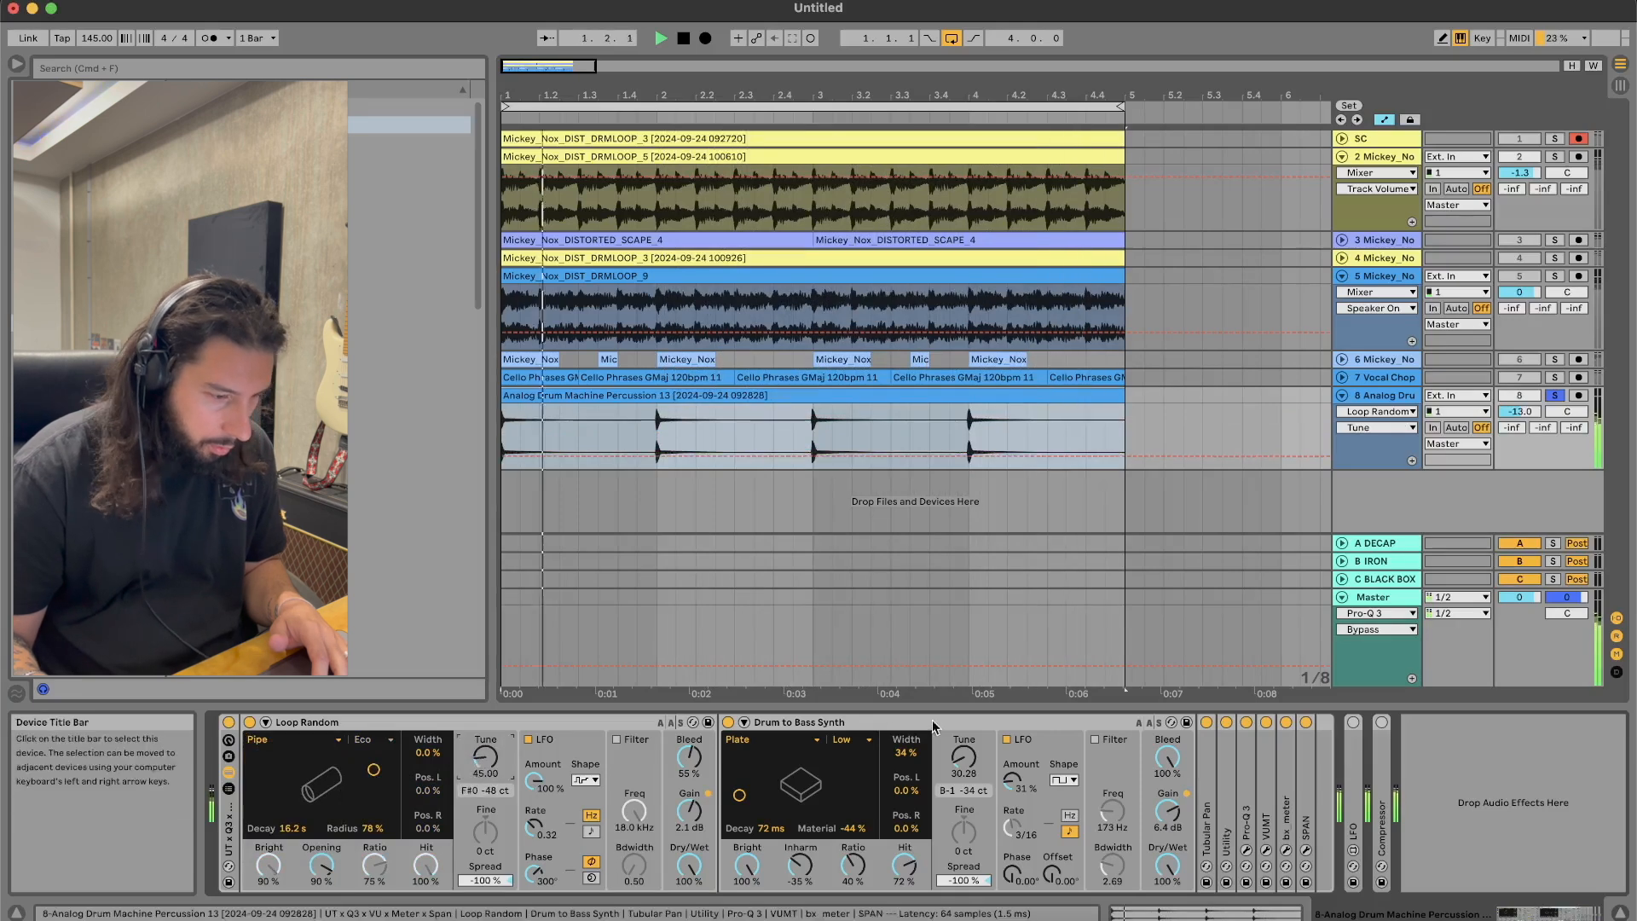
Step: Solo the drum loop on track 2 together with track 8 and set track 8's volume to -13.2 dB
{"action": "left_click_drag", "start_coordinate": [1522, 411], "coordinate": [1521, 417]}
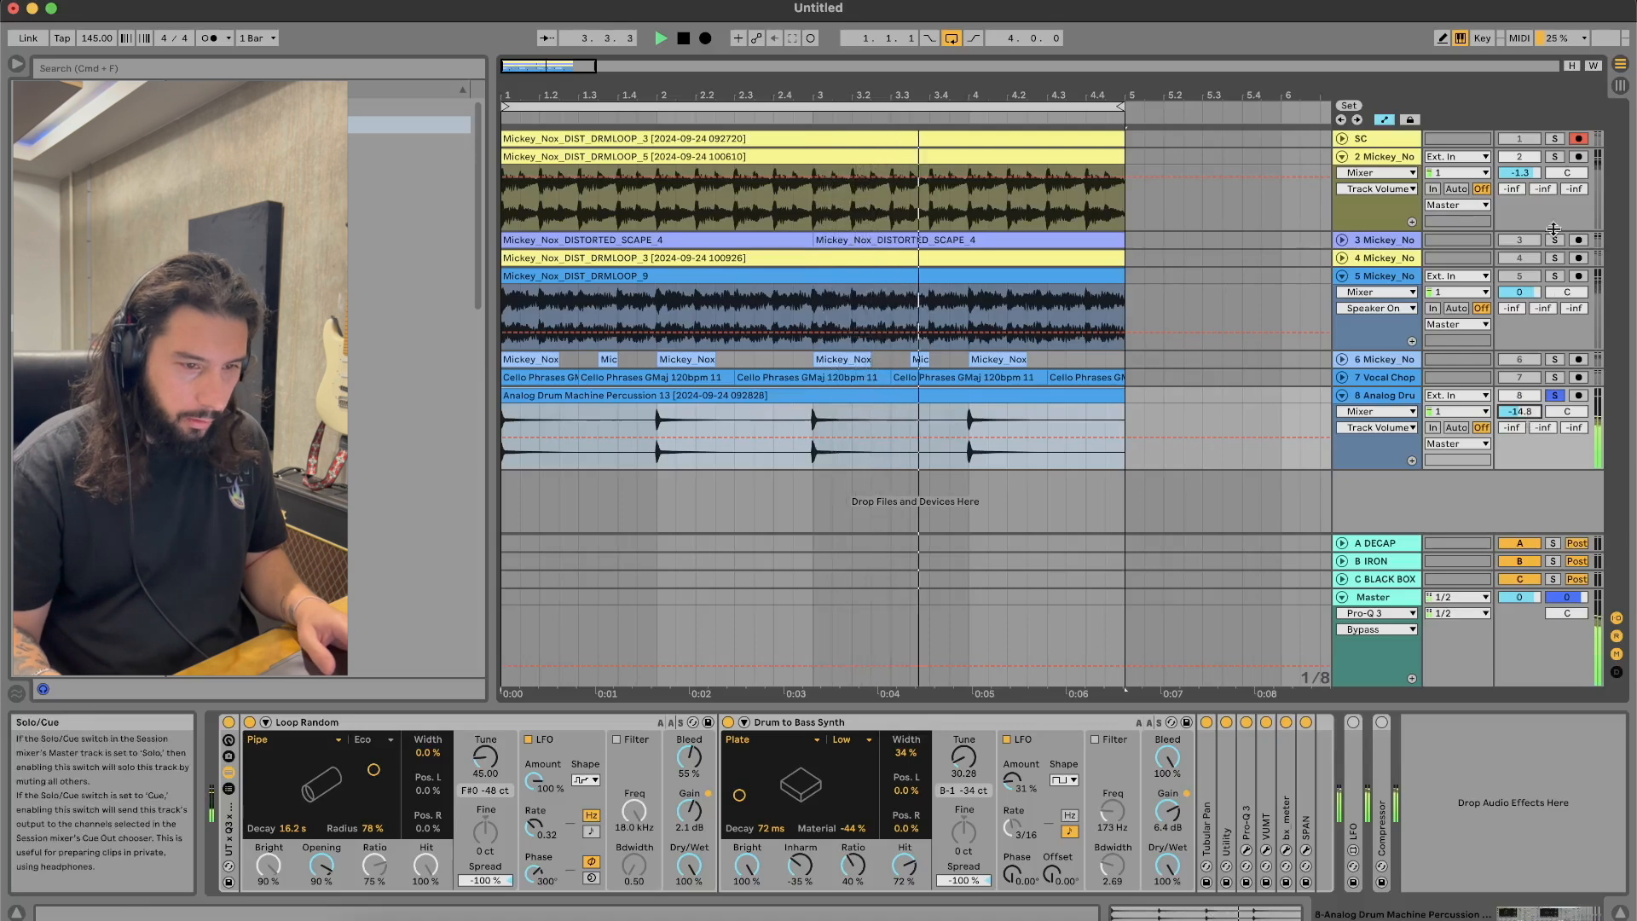
{"action": "left_click", "coordinate": [1554, 157]}
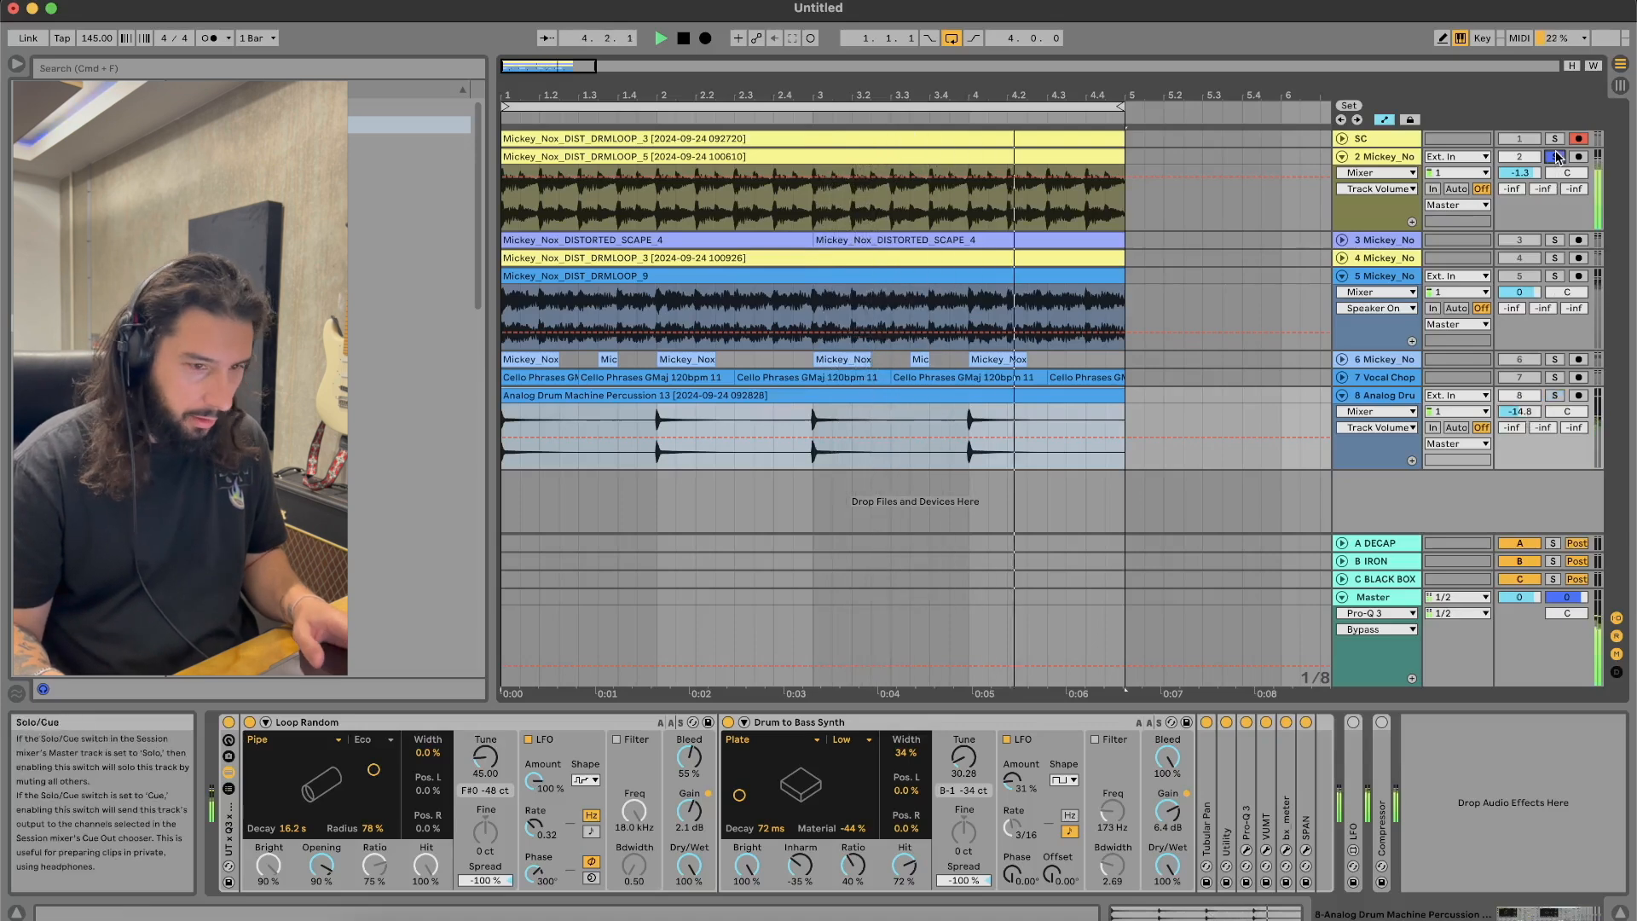
{"action": "left_click", "coordinate": [1554, 396]}
{"action": "left_click_drag", "start_coordinate": [1522, 411], "coordinate": [1522, 409]}
Step: Transpose the Analog Drum Machine percussion clip by -31 semitones while auditioning it with the drum loop
{"action": "key", "text": "space"}
{"action": "double_click", "coordinate": [749, 396]}
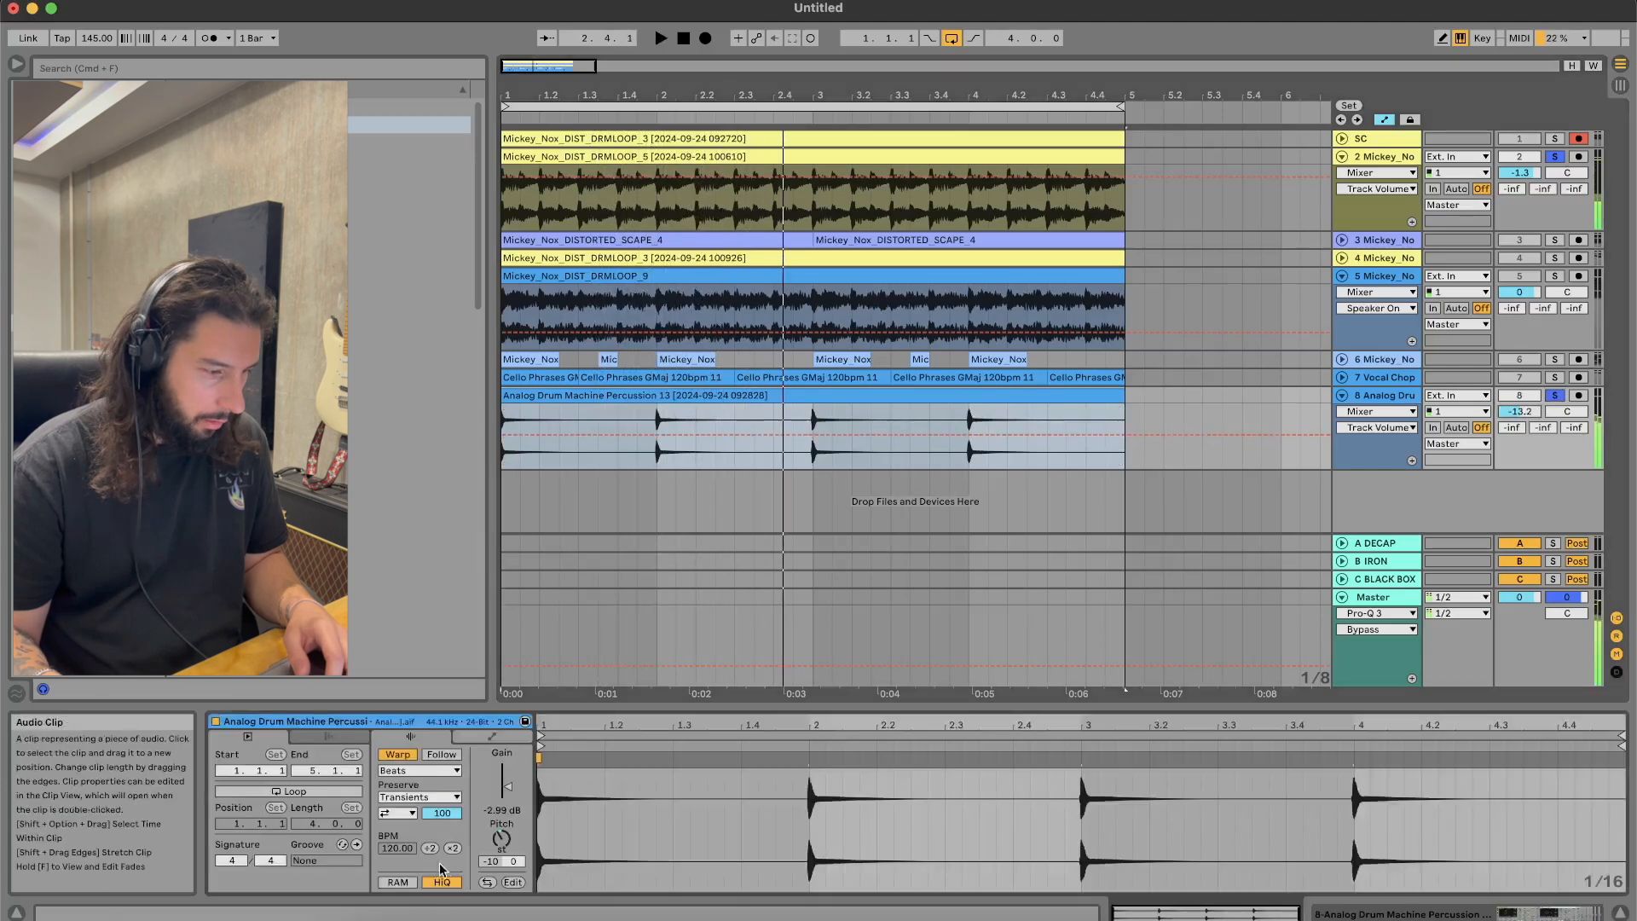
{"action": "left_click_drag", "start_coordinate": [507, 836], "coordinate": [506, 846]}
{"action": "key", "text": "space"}
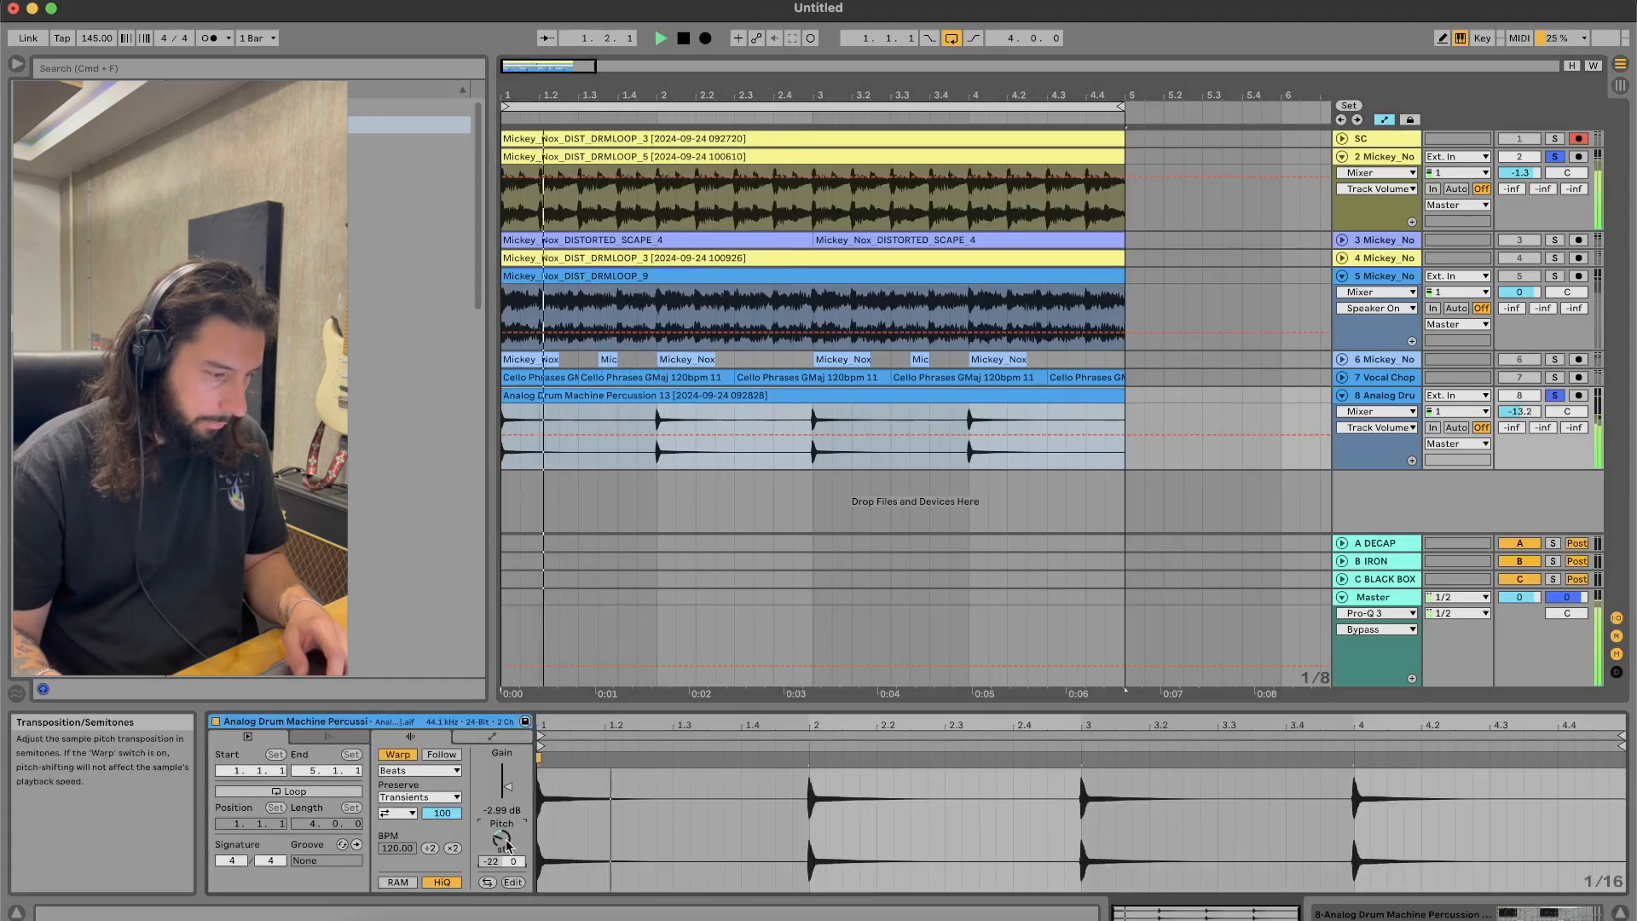
{"action": "left_click_drag", "start_coordinate": [506, 846], "coordinate": [502, 832]}
{"action": "key", "text": "space"}
{"action": "key", "text": "space"}
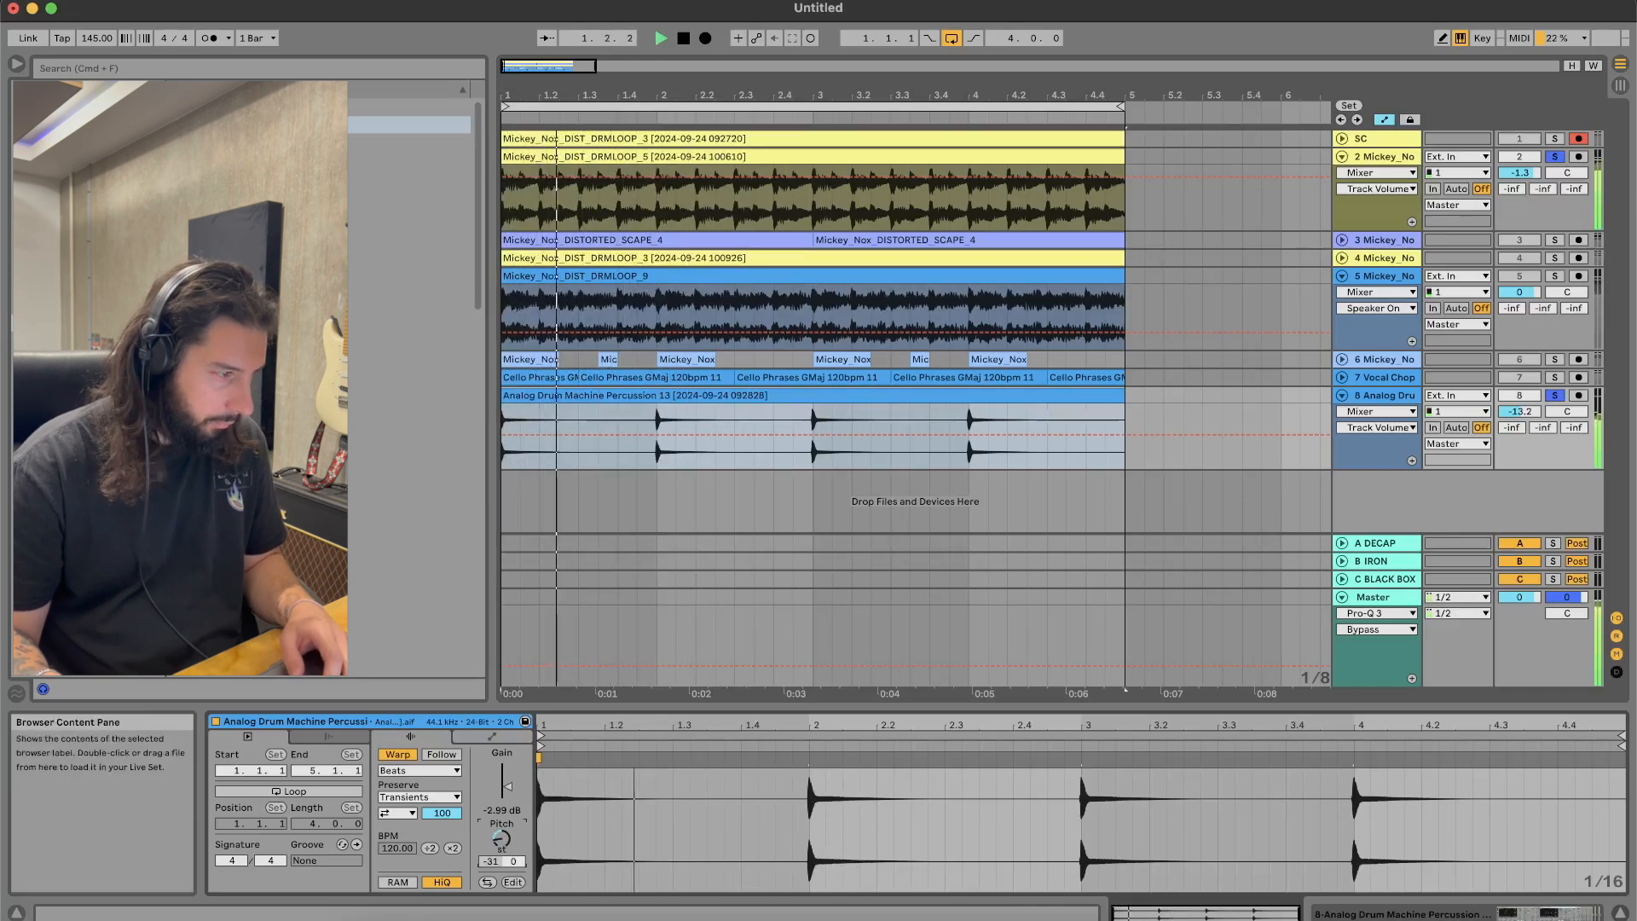
Step: Add Amp to track 8 using the Heavy model with Bass 0.00, and place it directly after Drum to Bass Synth
{"action": "key", "text": "shift+Tab"}
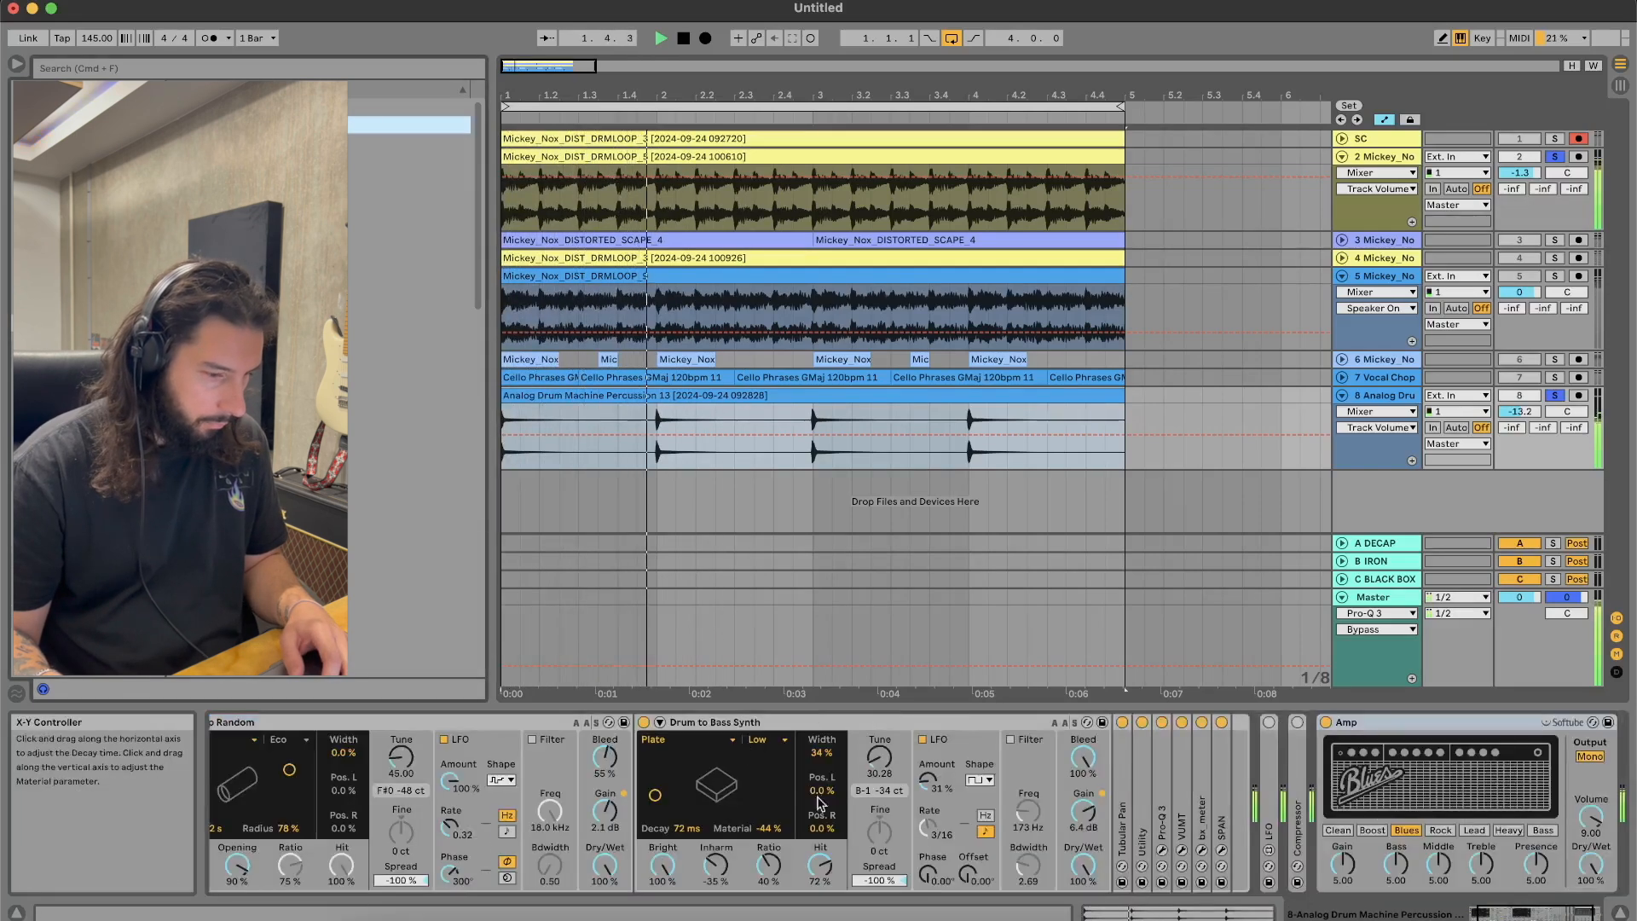
{"action": "left_click", "coordinate": [1472, 832]}
{"action": "left_click", "coordinate": [1507, 829]}
{"action": "left_click_drag", "start_coordinate": [1472, 875], "coordinate": [1395, 892]}
{"action": "left_click_drag", "start_coordinate": [1384, 730], "coordinate": [1113, 732]}
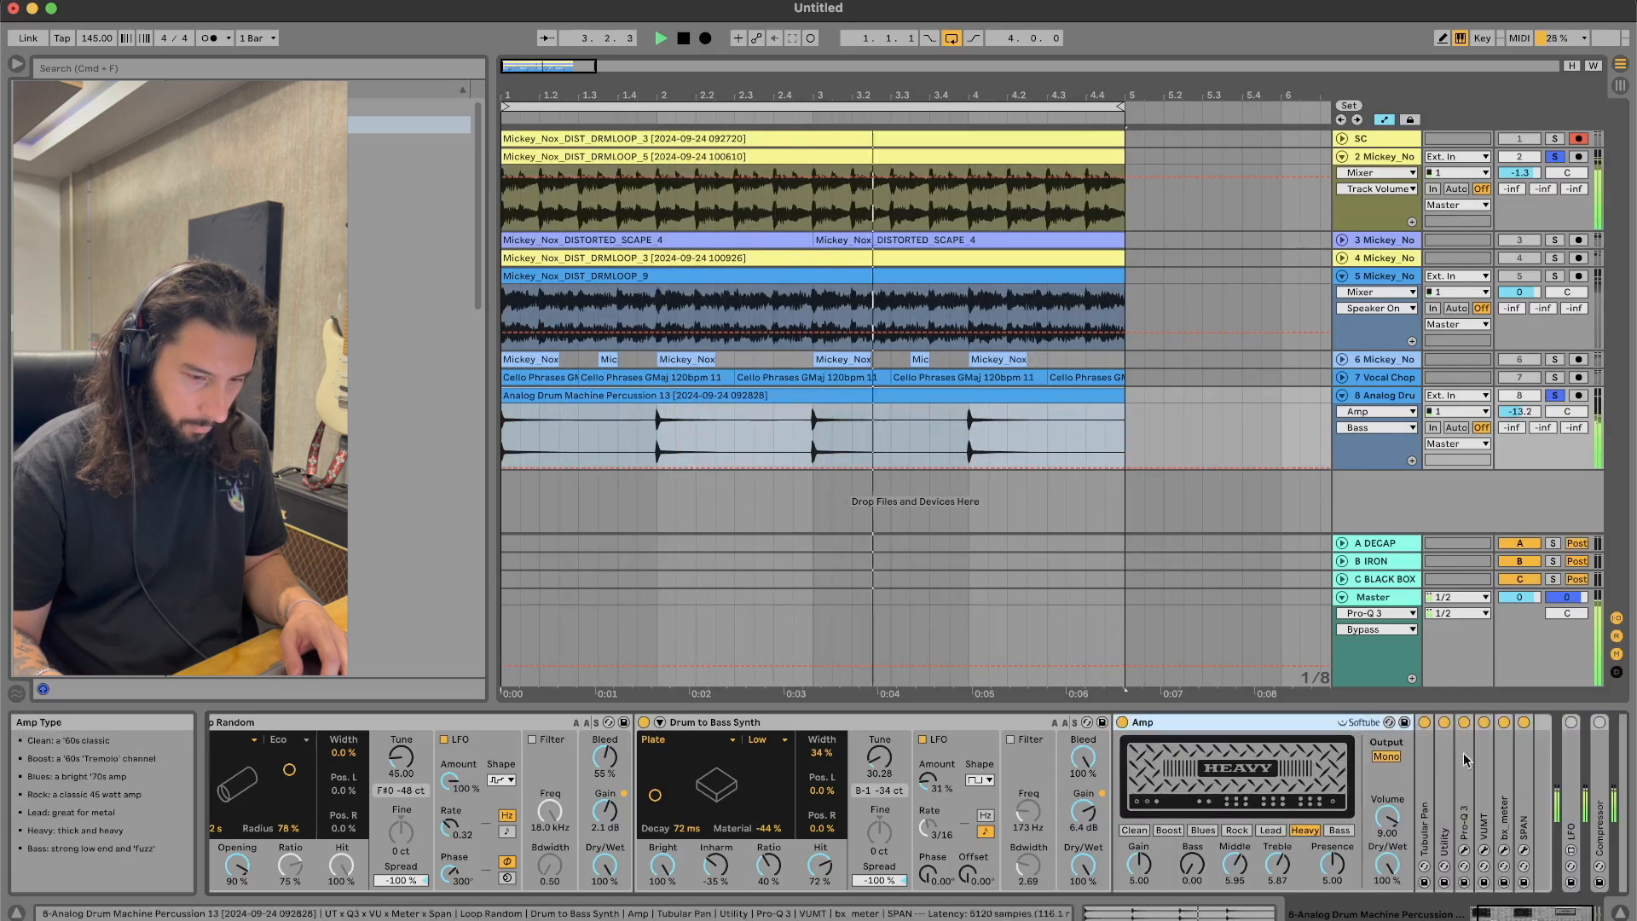
Step: Activate the LFO, map it to Drum to Bass Synth's Tune, and set its rate to 18.4 Hz and depth to 63.0 %
{"action": "scroll", "coordinate": [1464, 780], "scroll_direction": "right", "scroll_amount": 2}
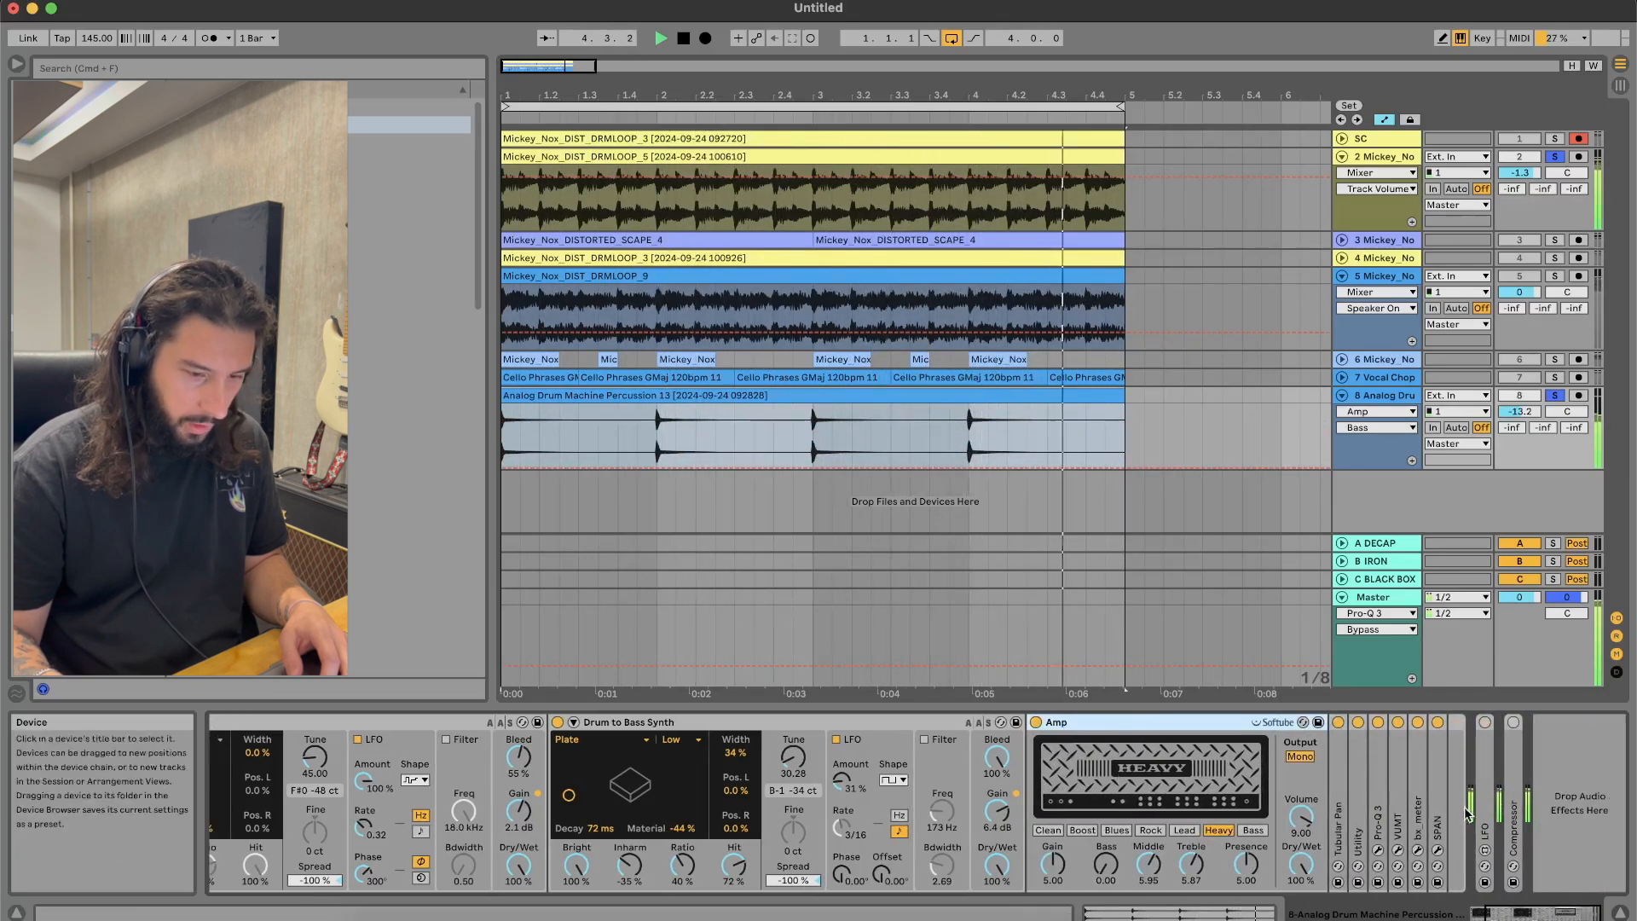
{"action": "left_click", "coordinate": [1484, 722]}
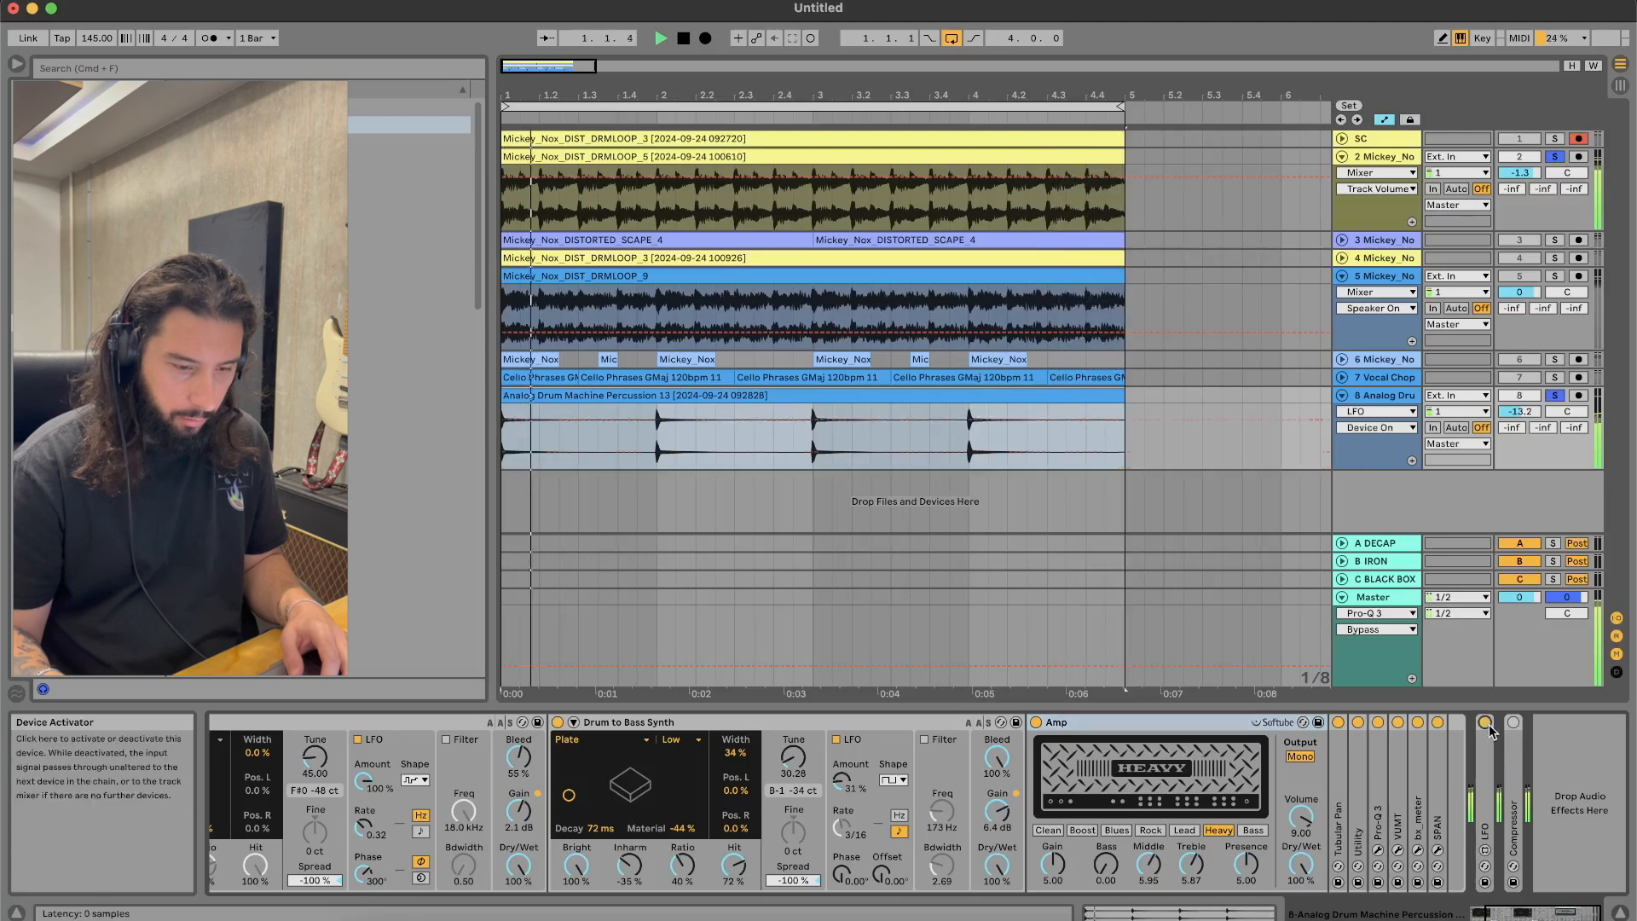
{"action": "double_click", "coordinate": [1488, 838]}
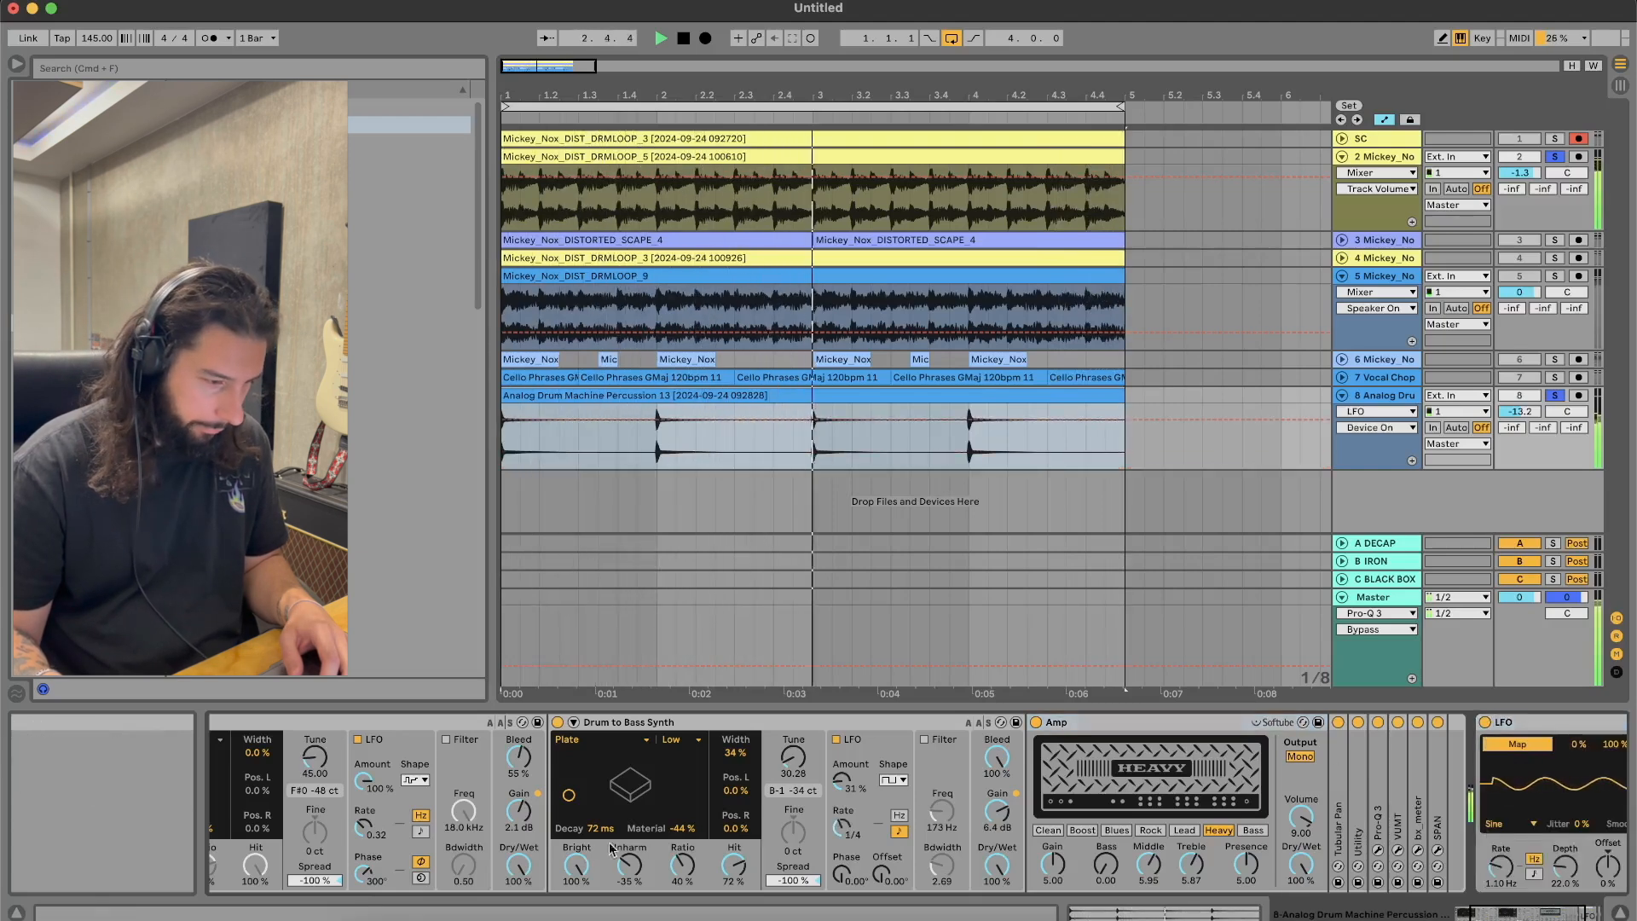
{"action": "left_click", "coordinate": [792, 756]}
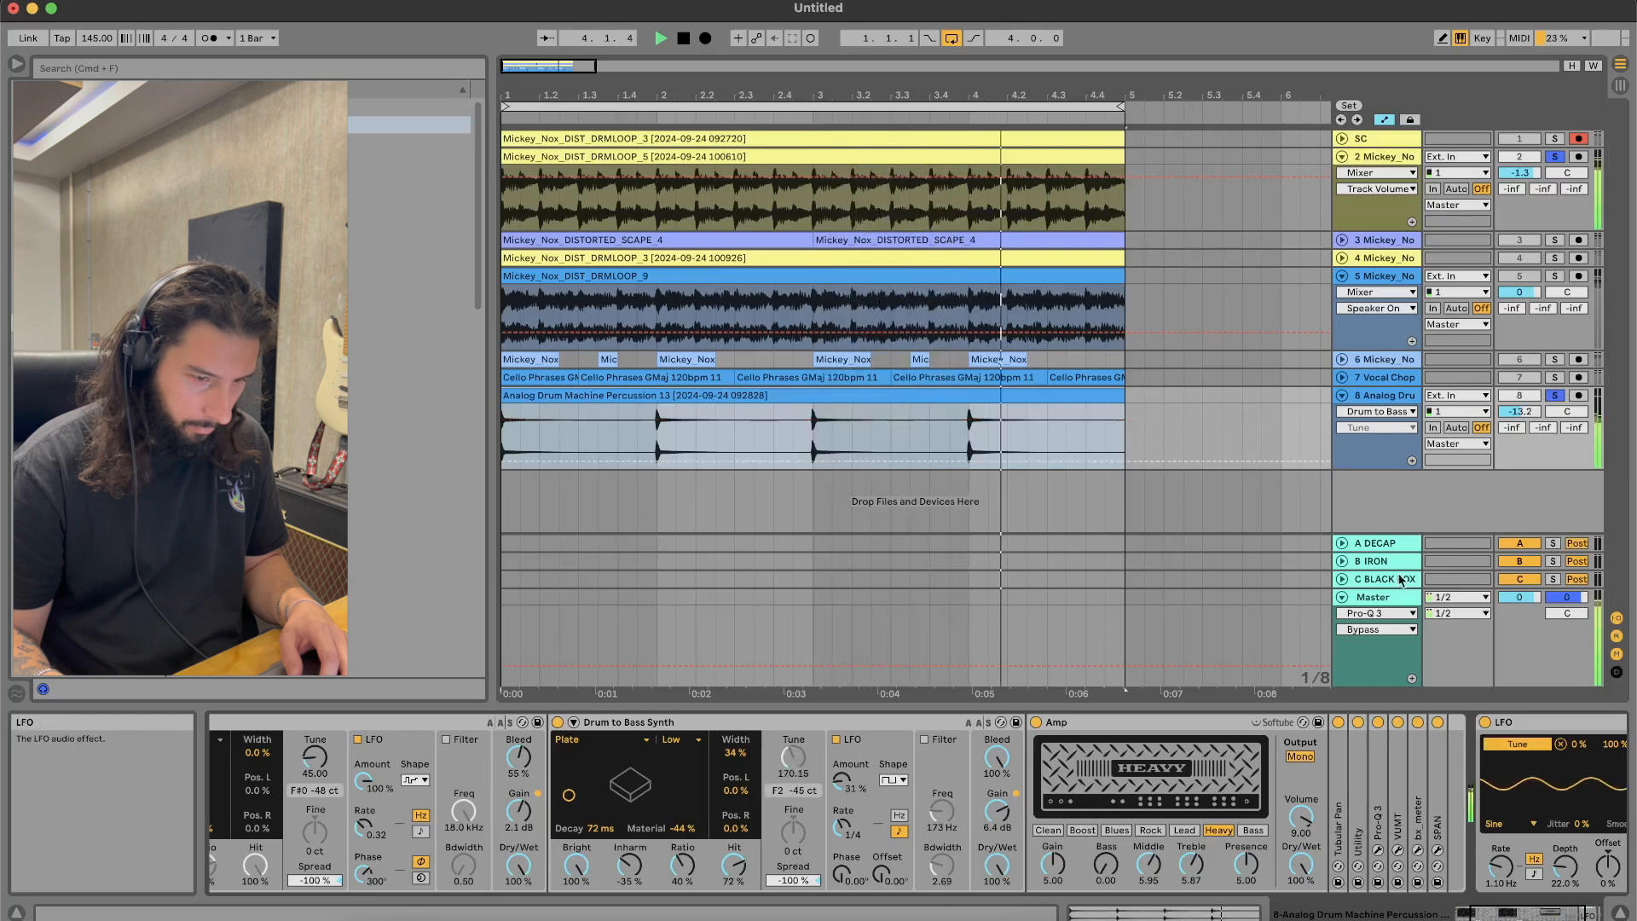
{"action": "scroll", "coordinate": [1402, 801], "scroll_direction": "right", "scroll_amount": 3}
{"action": "left_click_drag", "start_coordinate": [1317, 867], "coordinate": [1317, 699]}
{"action": "left_click_drag", "start_coordinate": [1382, 867], "coordinate": [1381, 811]}
Step: Set Drum to Bass Synth's Decay to 6.21 s and Material to 93 %, and raise Loop Random's Tune to about 752 Hz
{"action": "scroll", "coordinate": [508, 839], "scroll_direction": "left", "scroll_amount": 3}
{"action": "scroll", "coordinate": [510, 839], "scroll_direction": "left", "scroll_amount": 2}
{"action": "left_click_drag", "start_coordinate": [475, 765], "coordinate": [475, 725]}
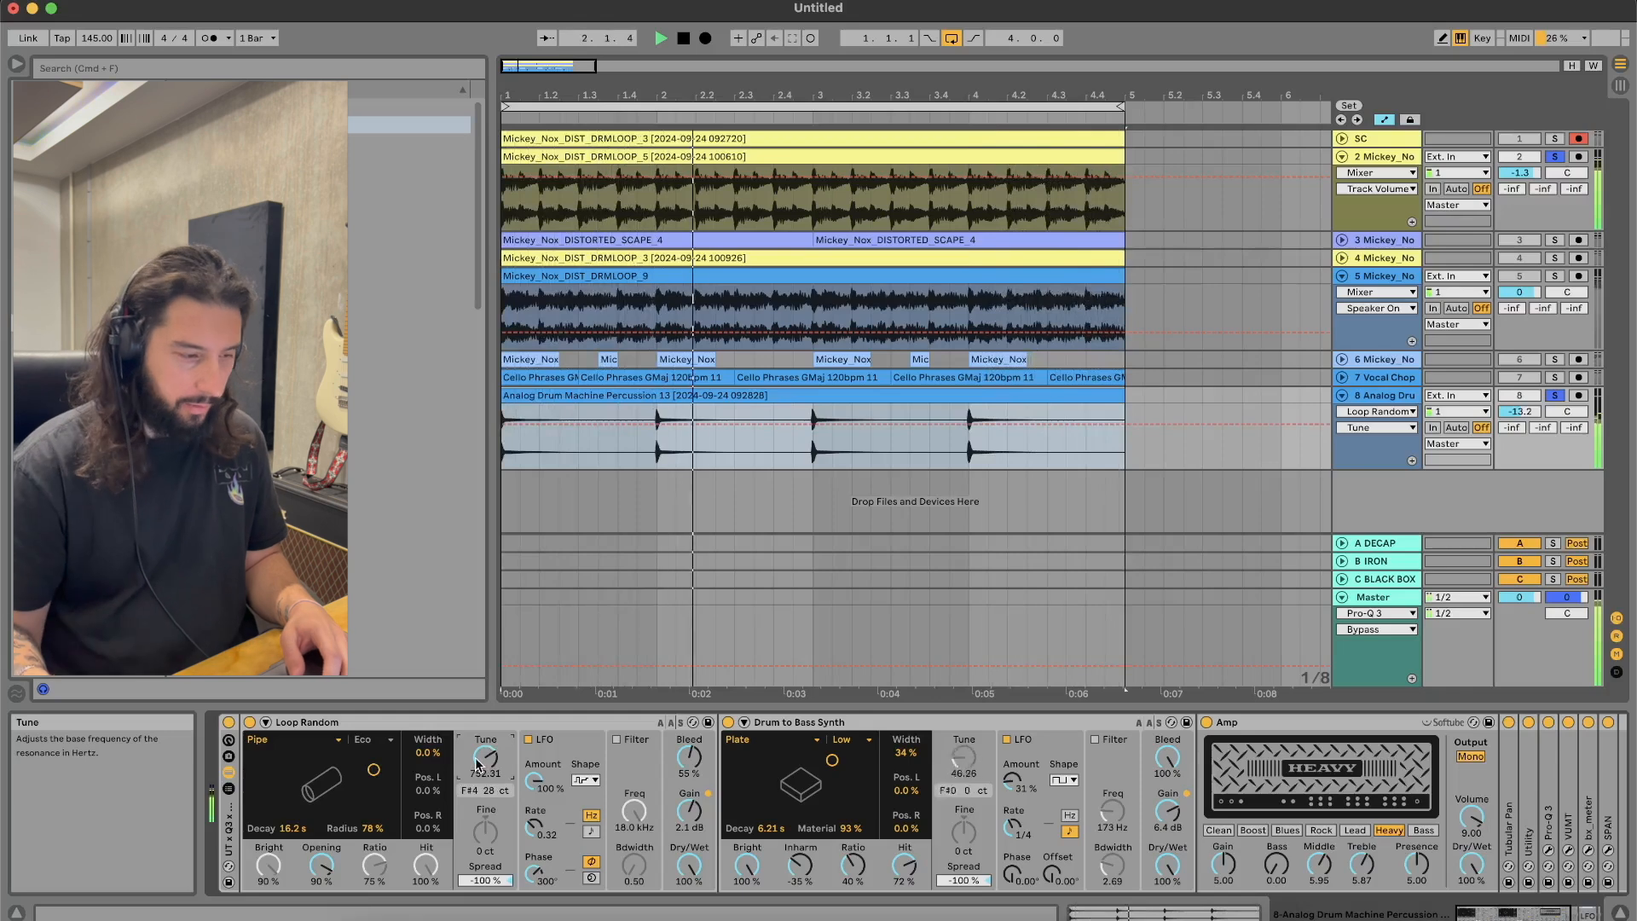
Step: Duplicate the LFO and remap the copy to Loop Random's Tune
{"action": "scroll", "coordinate": [1351, 750], "scroll_direction": "right", "scroll_amount": 3}
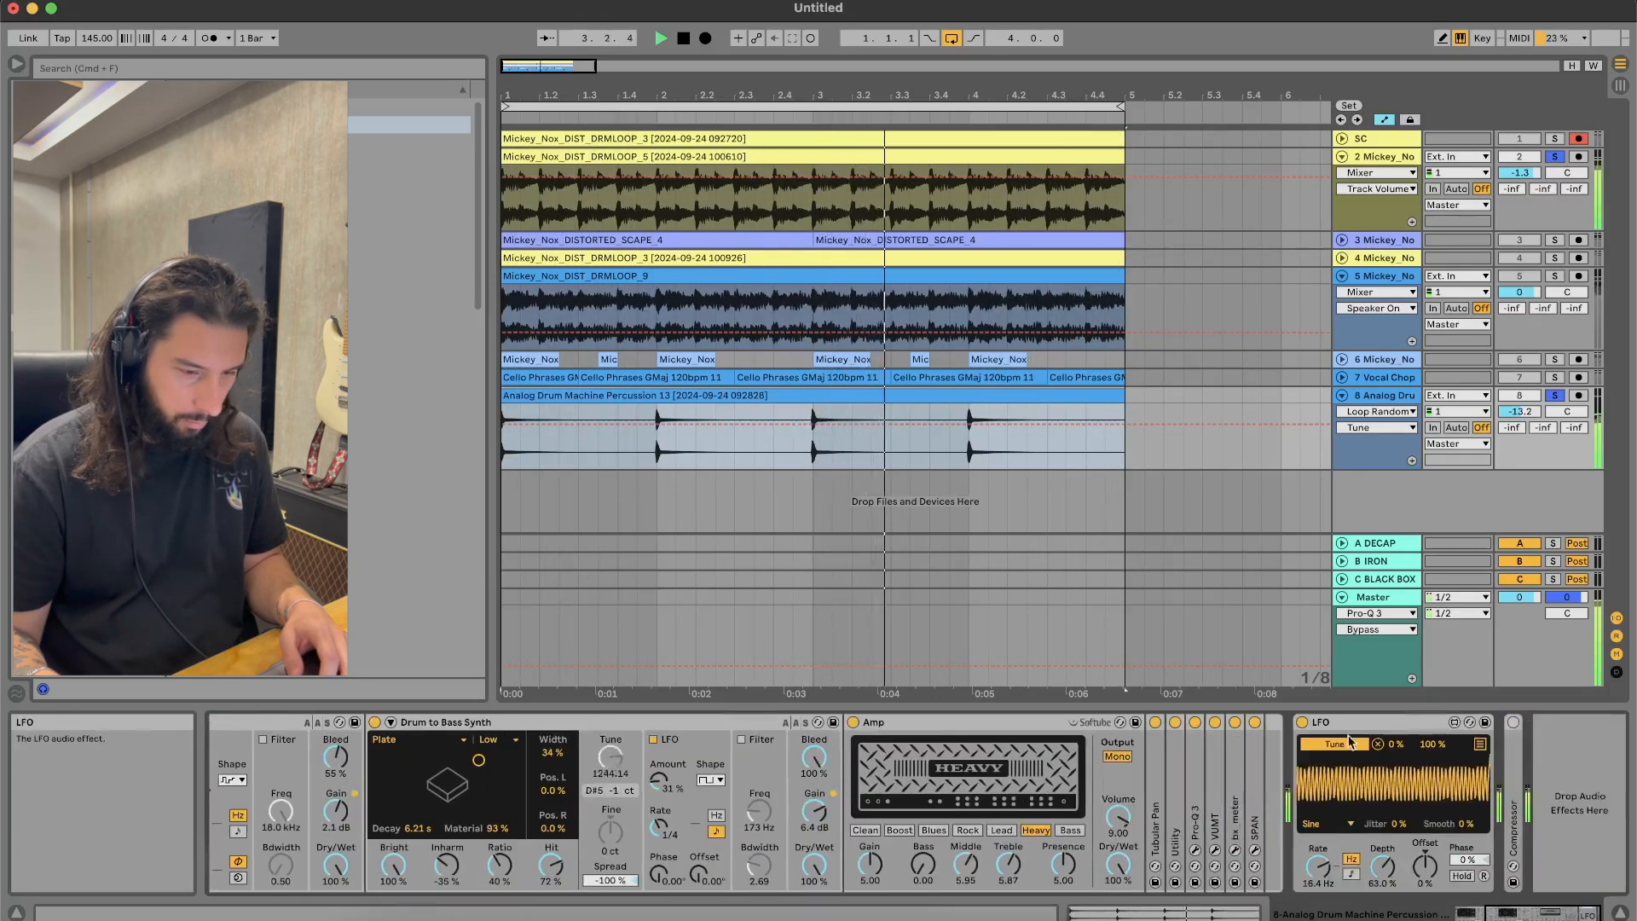
{"action": "key", "text": "super+d"}
{"action": "left_click", "coordinate": [1501, 744]}
{"action": "left_click", "coordinate": [1457, 745]}
{"action": "scroll", "coordinate": [1450, 755], "scroll_direction": "left", "scroll_amount": 4}
{"action": "left_click", "coordinate": [490, 773]}
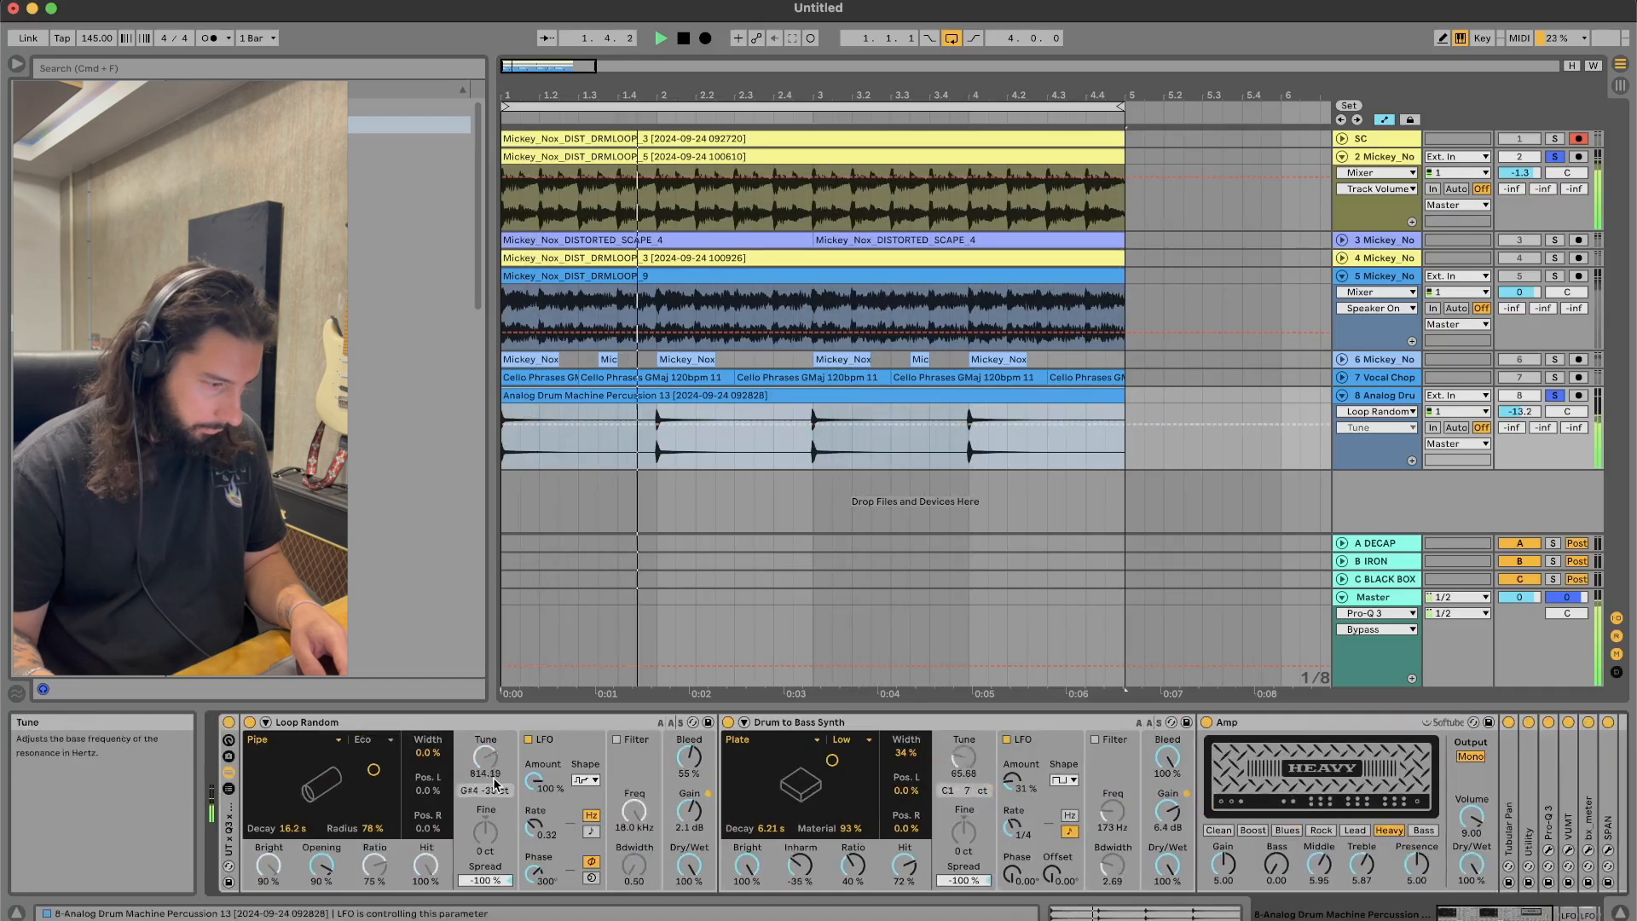
Step: Switch Loop Random to Marimba with Bleed 56 %, Gain 4.0 dB, Bright -14 % and Inharm -49 %
{"action": "left_click", "coordinate": [290, 740]}
{"action": "left_click", "coordinate": [304, 755]}
{"action": "left_click_drag", "start_coordinate": [689, 757], "coordinate": [689, 755]}
{"action": "left_click_drag", "start_coordinate": [689, 810], "coordinate": [689, 802]}
{"action": "left_click_drag", "start_coordinate": [321, 865], "coordinate": [282, 914]}
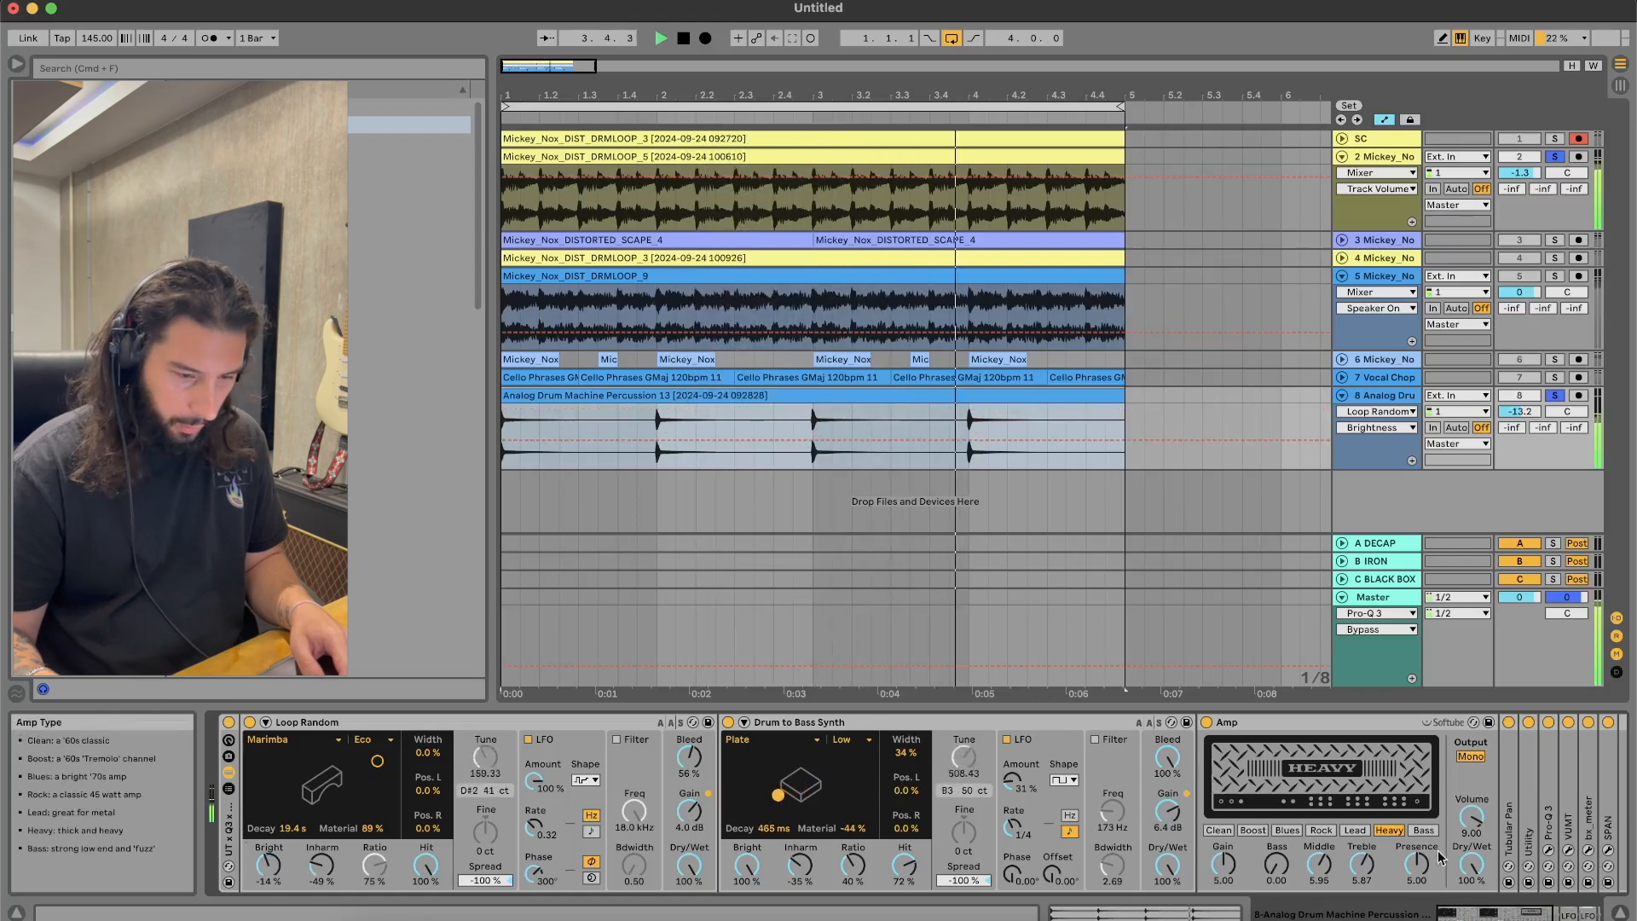
Step: Compare Amp models and settle on Heavy with Middle 6.90 and Treble 6.33, and deactivate Tubular Pan
{"action": "left_click", "coordinate": [1355, 830]}
{"action": "left_click_drag", "start_coordinate": [1319, 865], "coordinate": [1362, 822]}
{"action": "left_click", "coordinate": [1508, 722]}
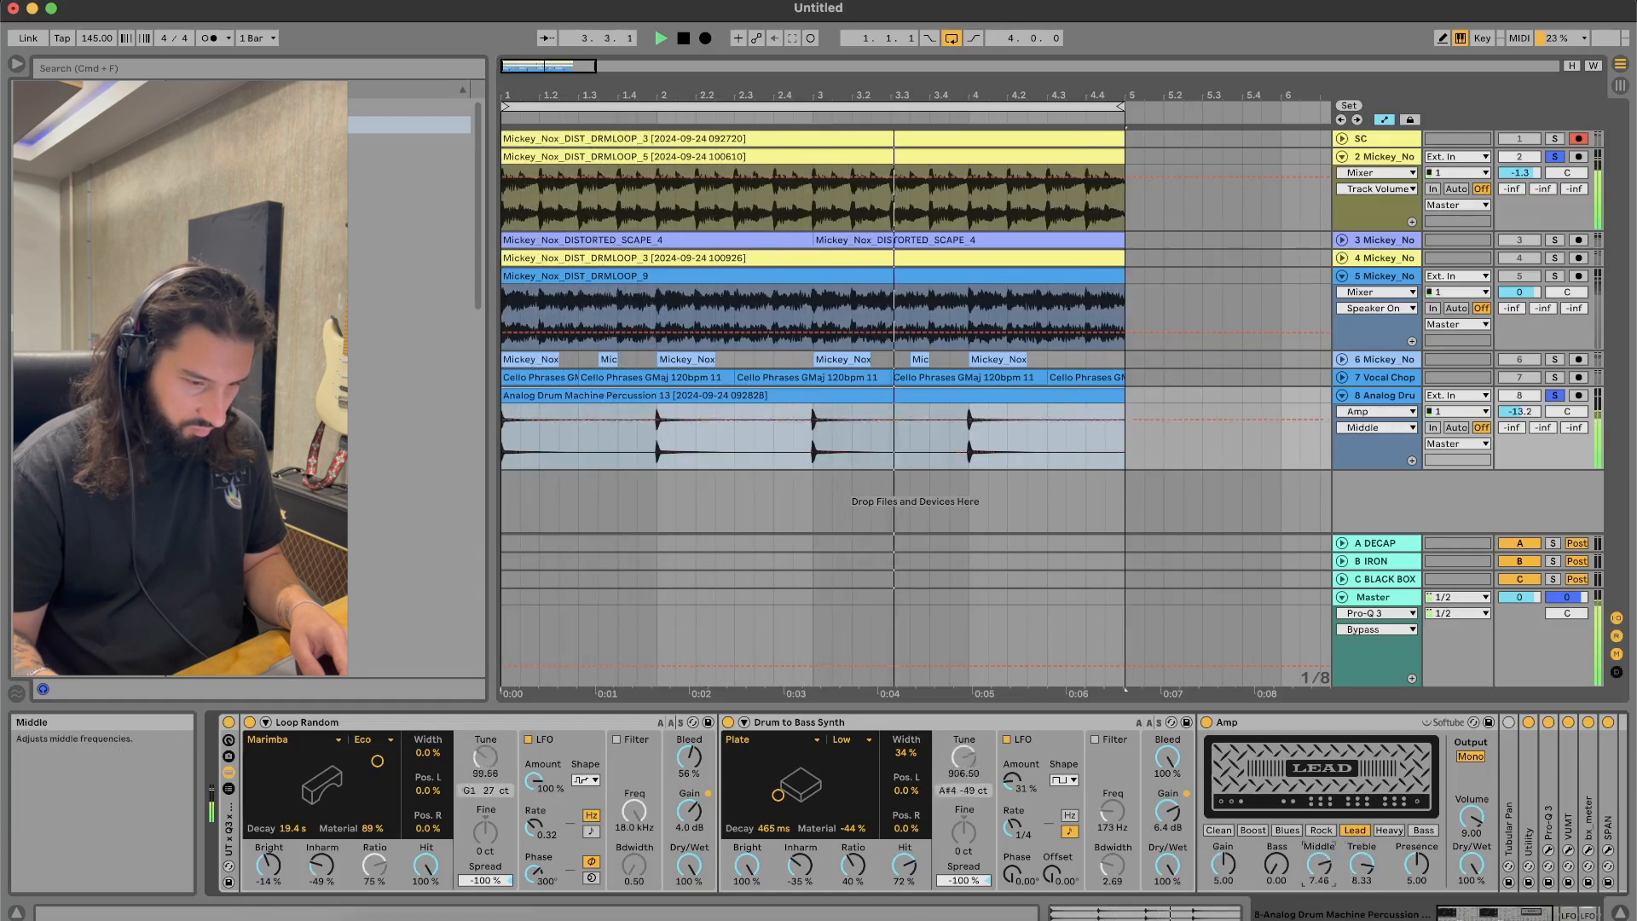
{"action": "left_click", "coordinate": [1321, 830]}
{"action": "left_click", "coordinate": [1390, 830]}
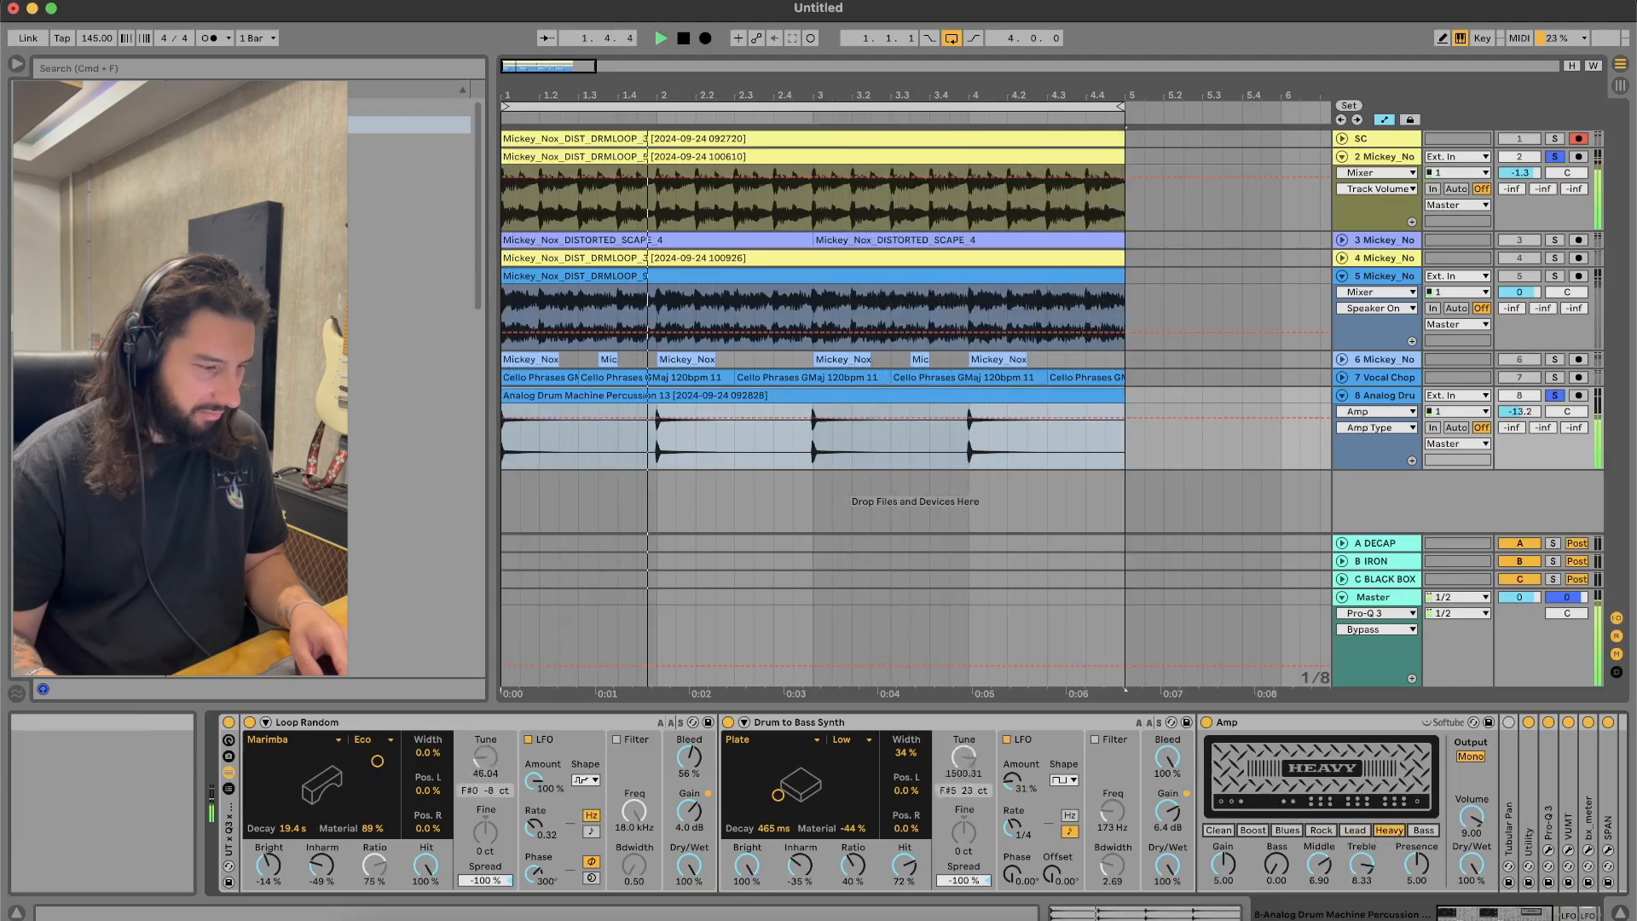
Step: Set Loop Random to Decay 99 ms, Material -81 %, Inharm 87 %, Bright 100 % and Hit 38 %
{"action": "left_click_drag", "start_coordinate": [377, 760], "coordinate": [311, 792]}
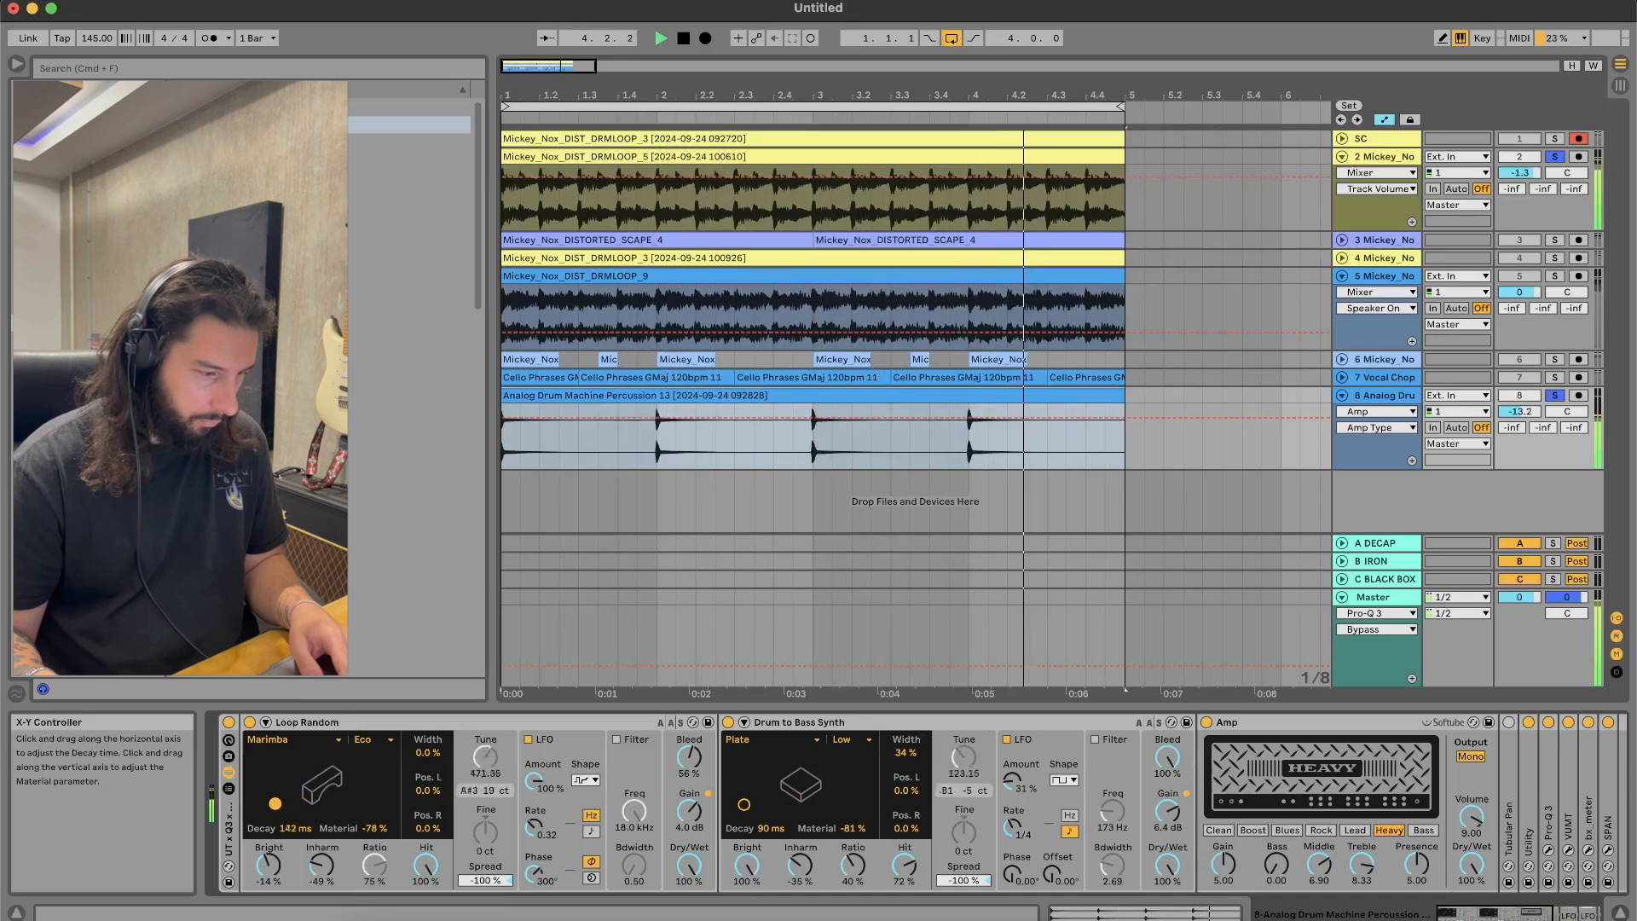
{"action": "left_click_drag", "start_coordinate": [321, 864], "coordinate": [322, 807]}
{"action": "left_click_drag", "start_coordinate": [268, 863], "coordinate": [268, 793]}
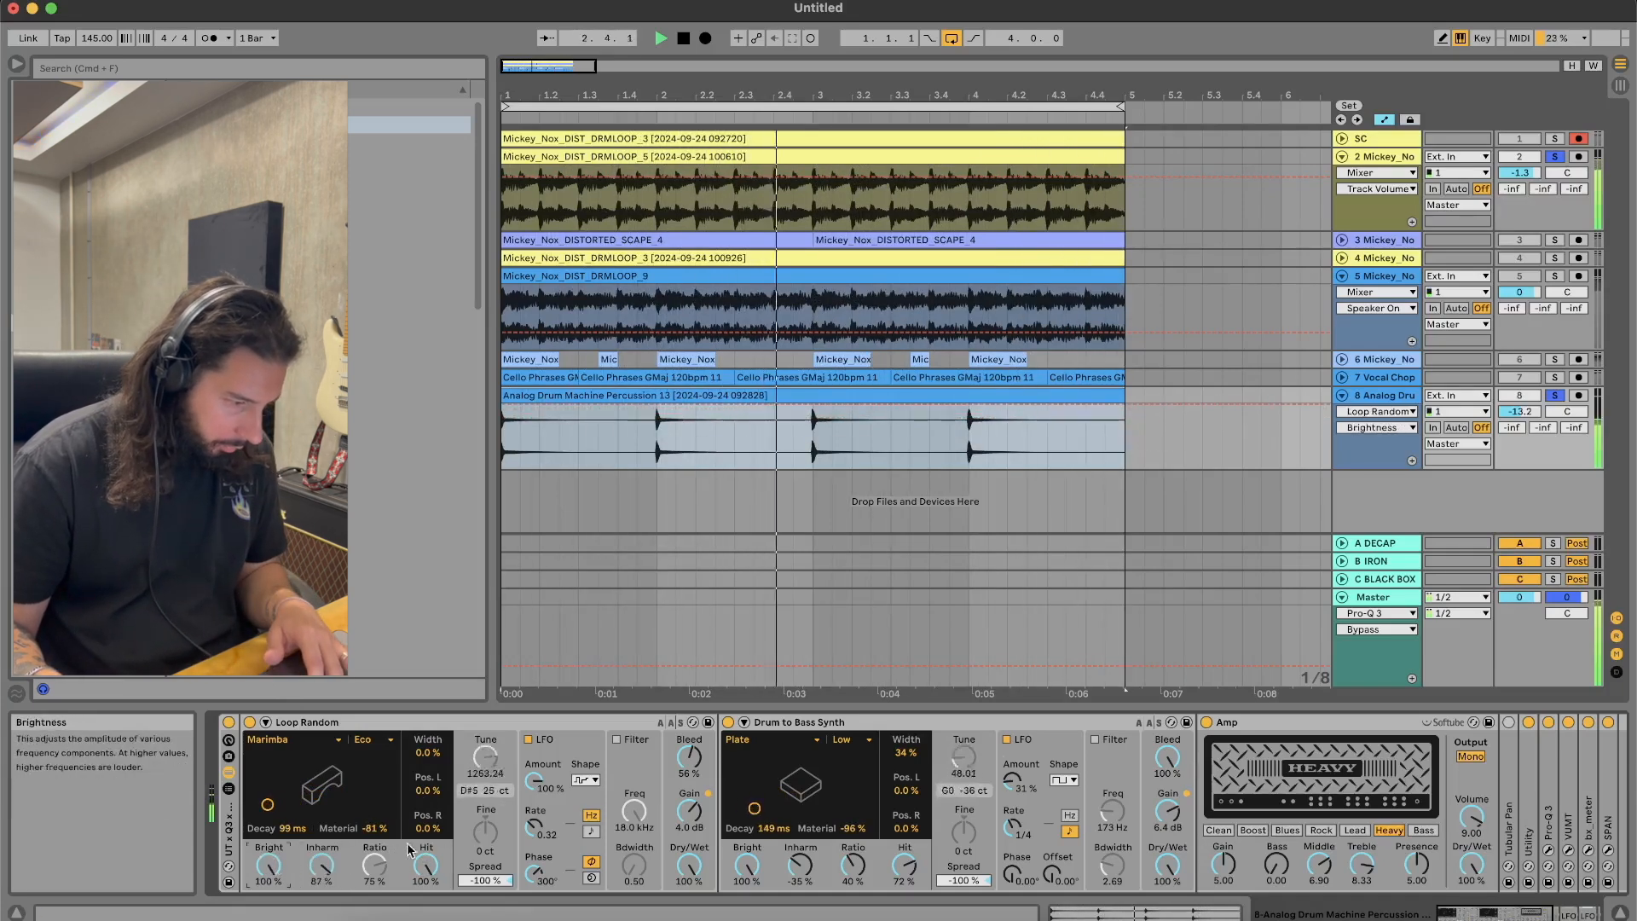
{"action": "left_click_drag", "start_coordinate": [426, 864], "coordinate": [425, 917]}
Step: Set Drum to Bass Synth's Inharm to 43 % and Hit to 94 %
{"action": "left_click_drag", "start_coordinate": [808, 863], "coordinate": [808, 819]}
{"action": "left_click_drag", "start_coordinate": [903, 870], "coordinate": [904, 849]}
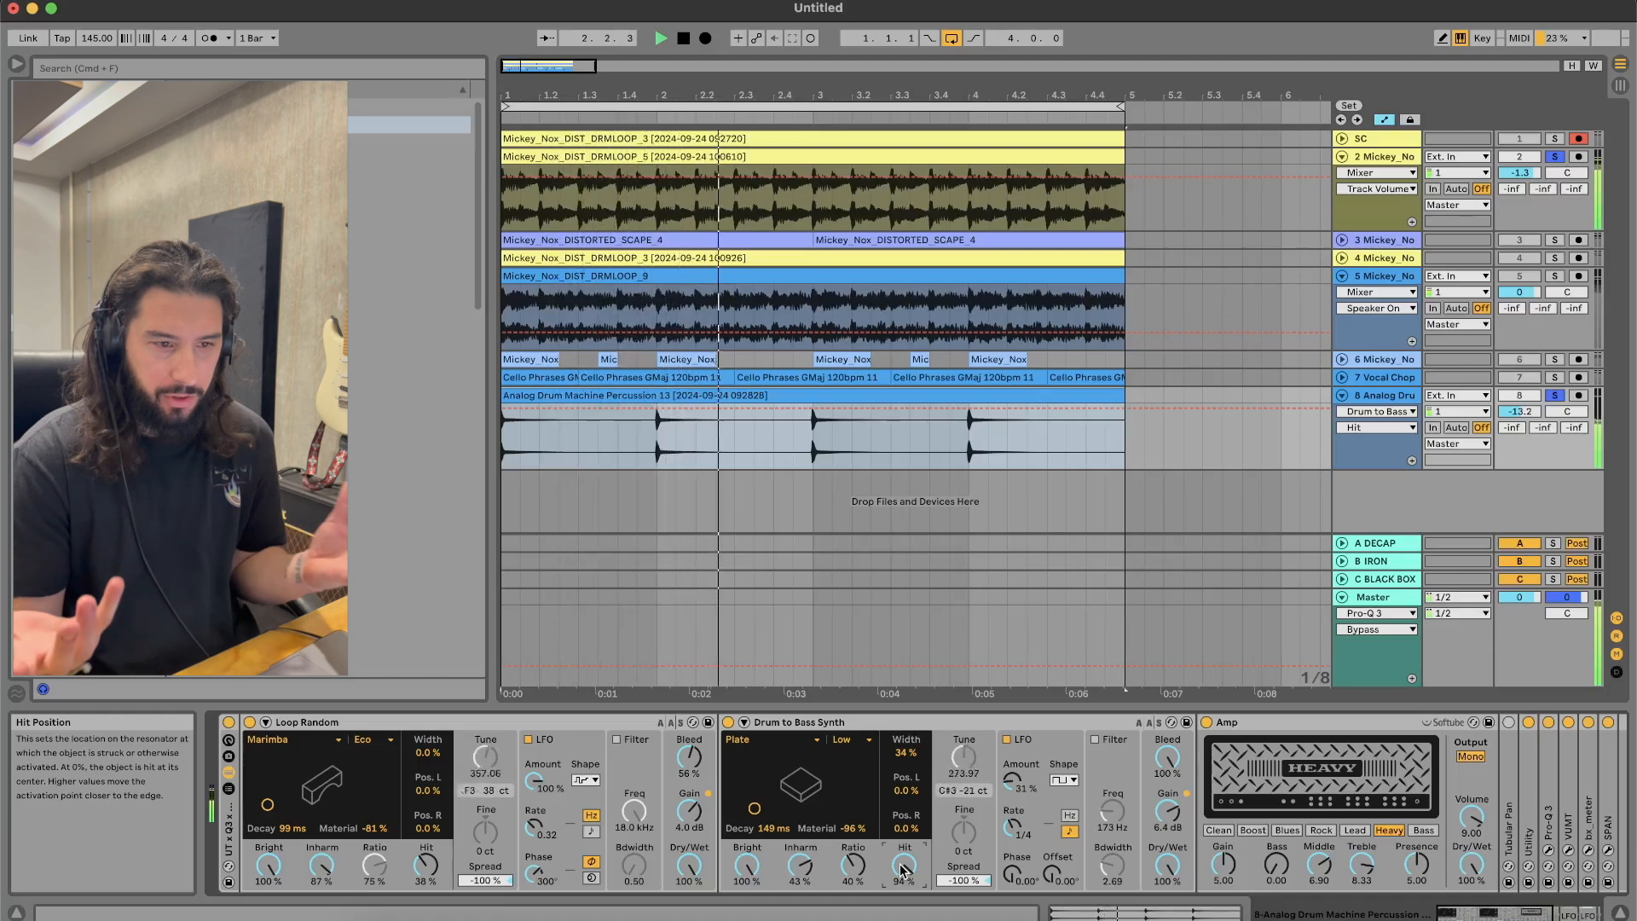
Step: Solo tracks 2, 5 and 8 together, balancing track 8 at -9.7 dB and track 5 at -3.9 dB
{"action": "left_click_drag", "start_coordinate": [1520, 411], "coordinate": [1520, 399]}
{"action": "left_click", "coordinate": [1556, 276]}
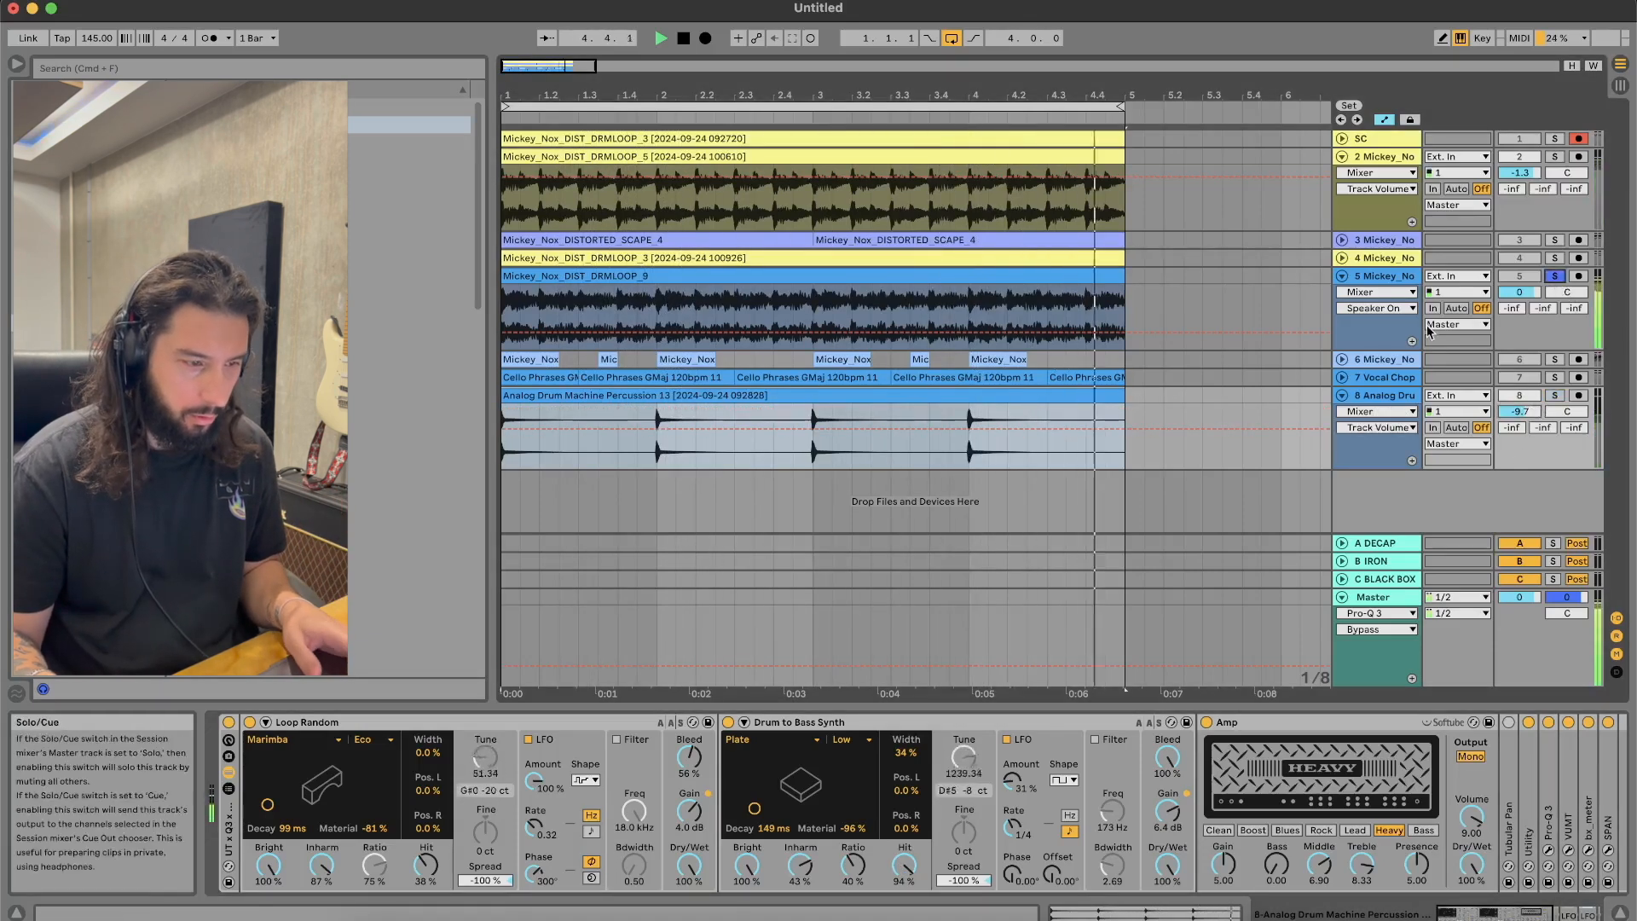
{"action": "left_click", "coordinate": [1556, 395], "text": "super"}
{"action": "left_click", "coordinate": [1555, 156], "text": "super"}
{"action": "left_click_drag", "start_coordinate": [1532, 292], "coordinate": [1532, 303]}
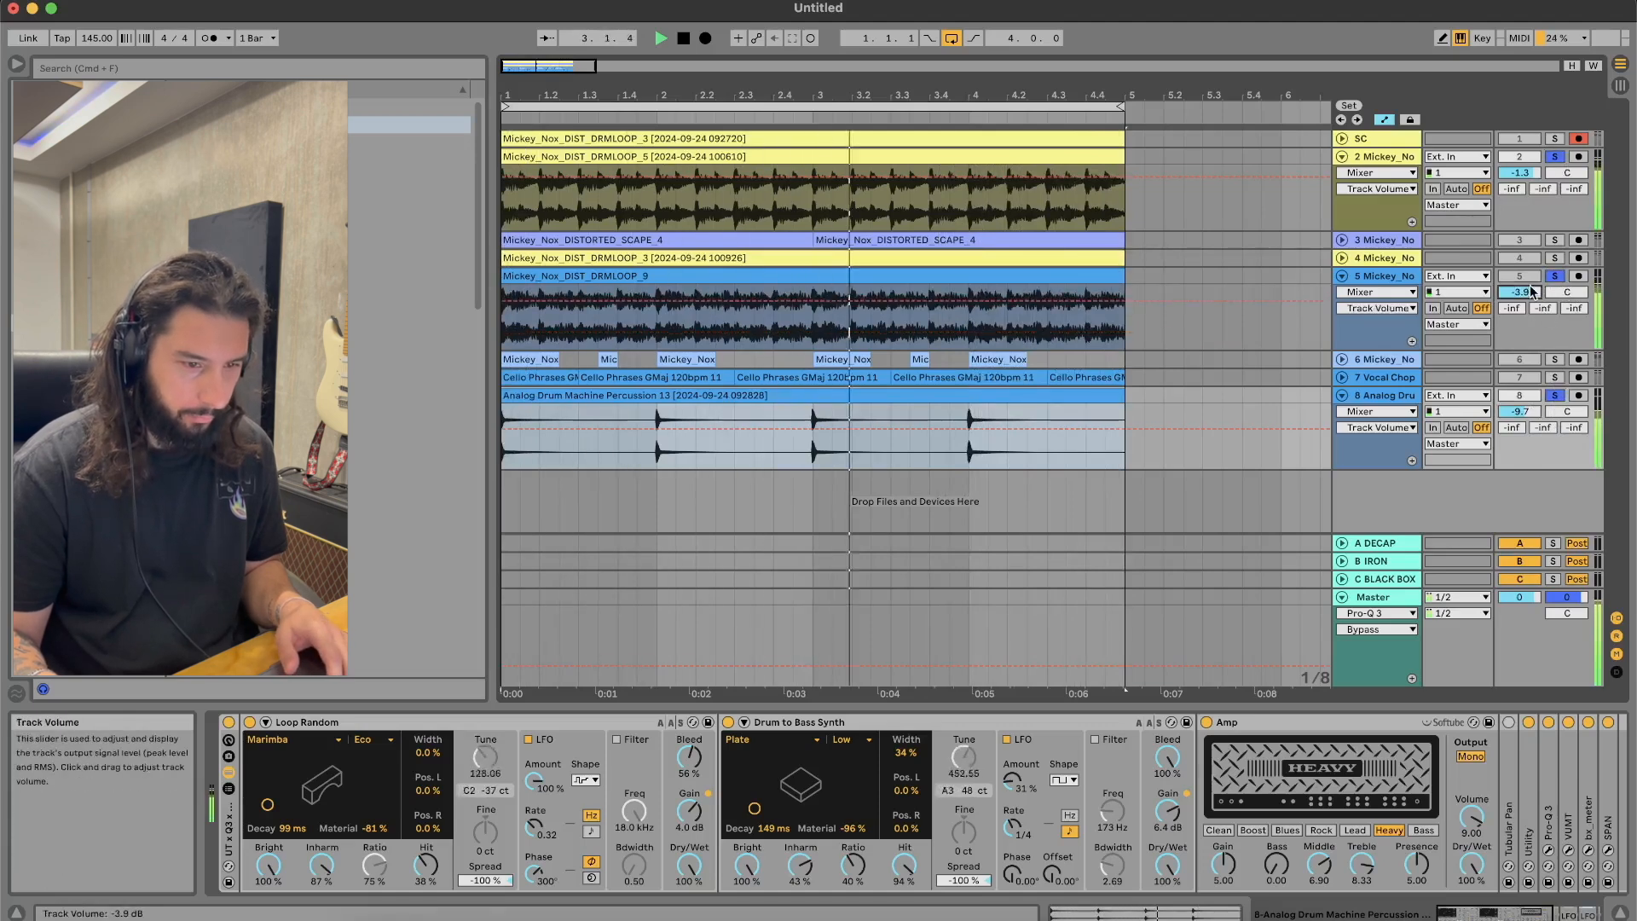